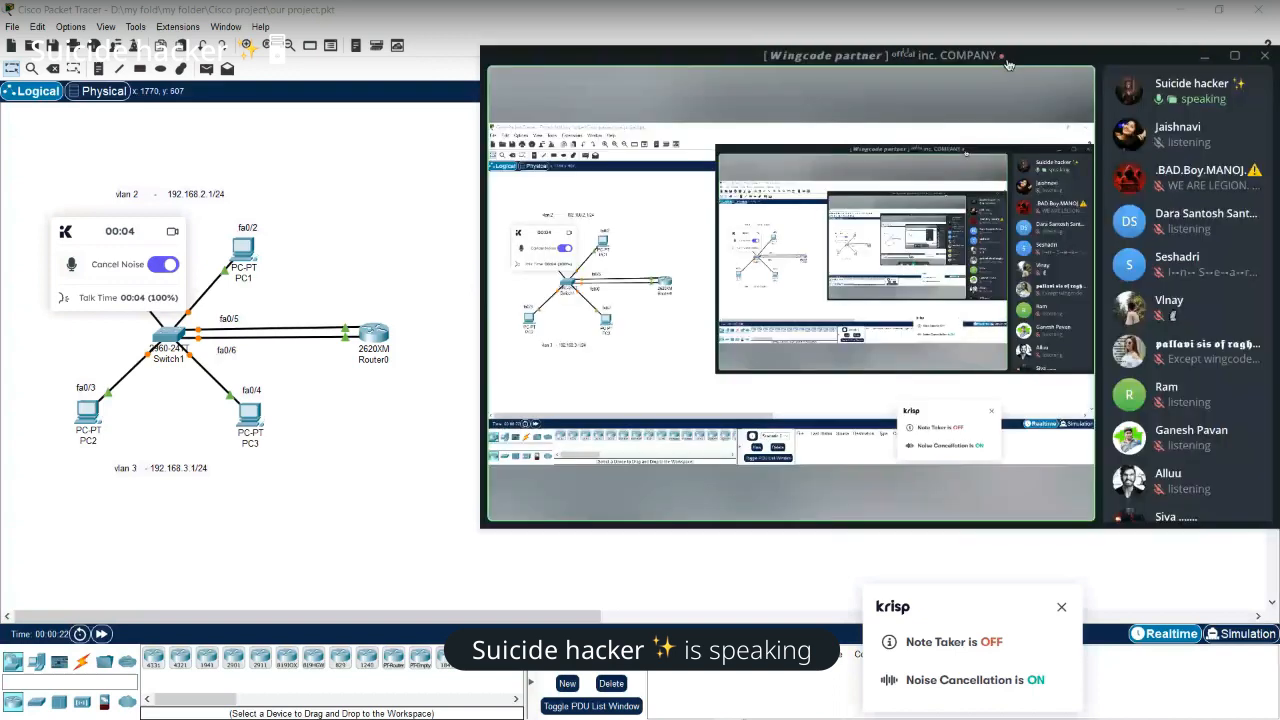
Dismiss the Krisp notification and minimise the group call window to uncover the network workspace
drag(1010, 61, 937, 70)
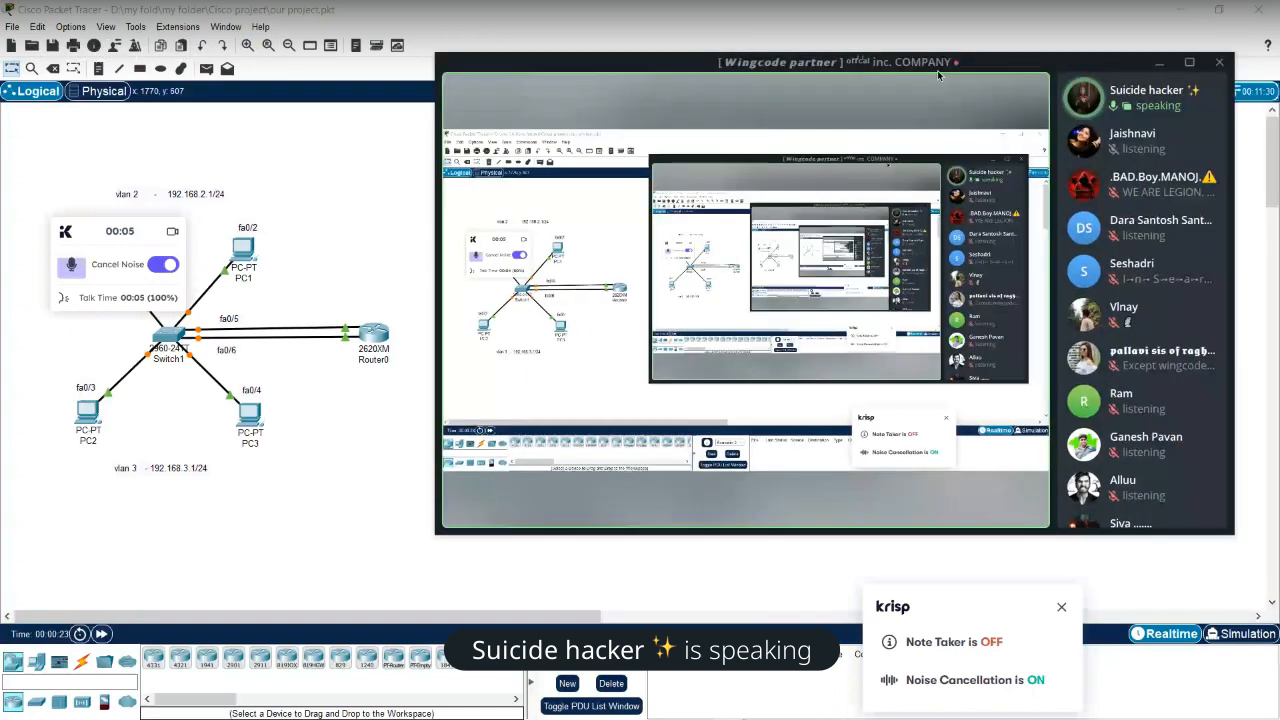
click(1062, 608)
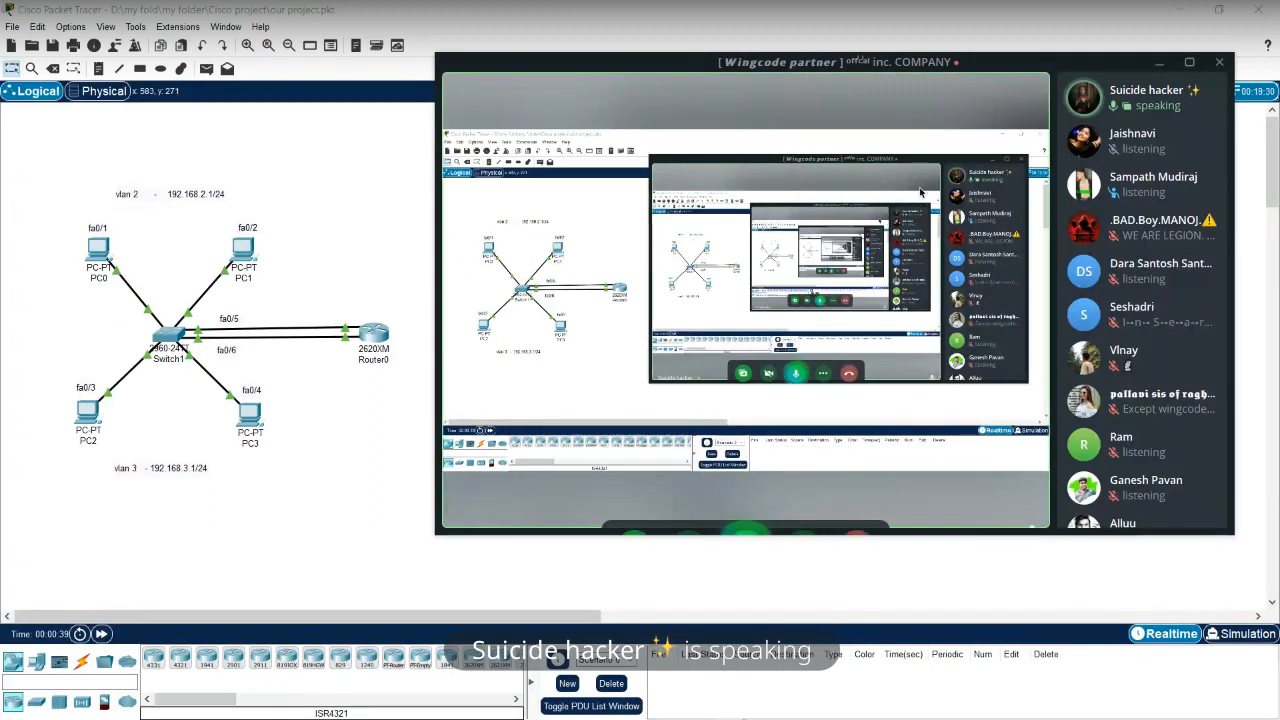
click(1160, 64)
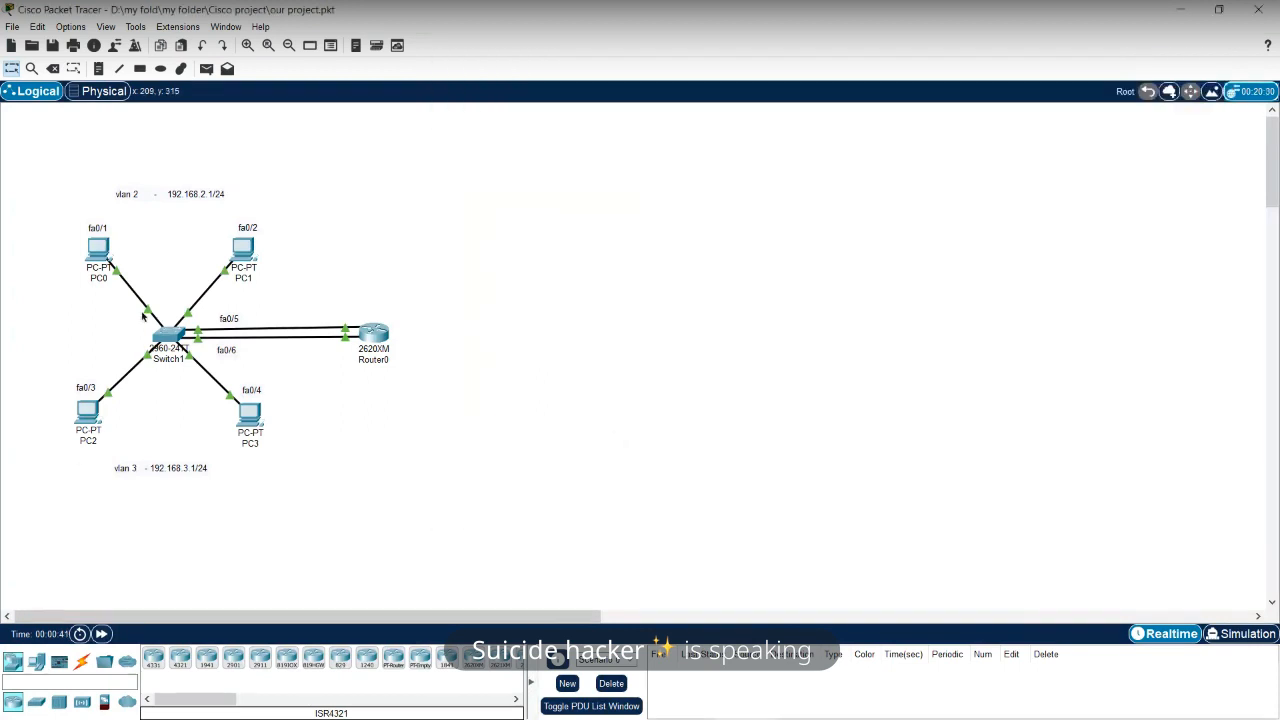
Test inter-VLAN connectivity by pinging 192.168.3.2 from PC0's Command Prompt, then close the PC0 window
click(100, 250)
drag(716, 153, 708, 99)
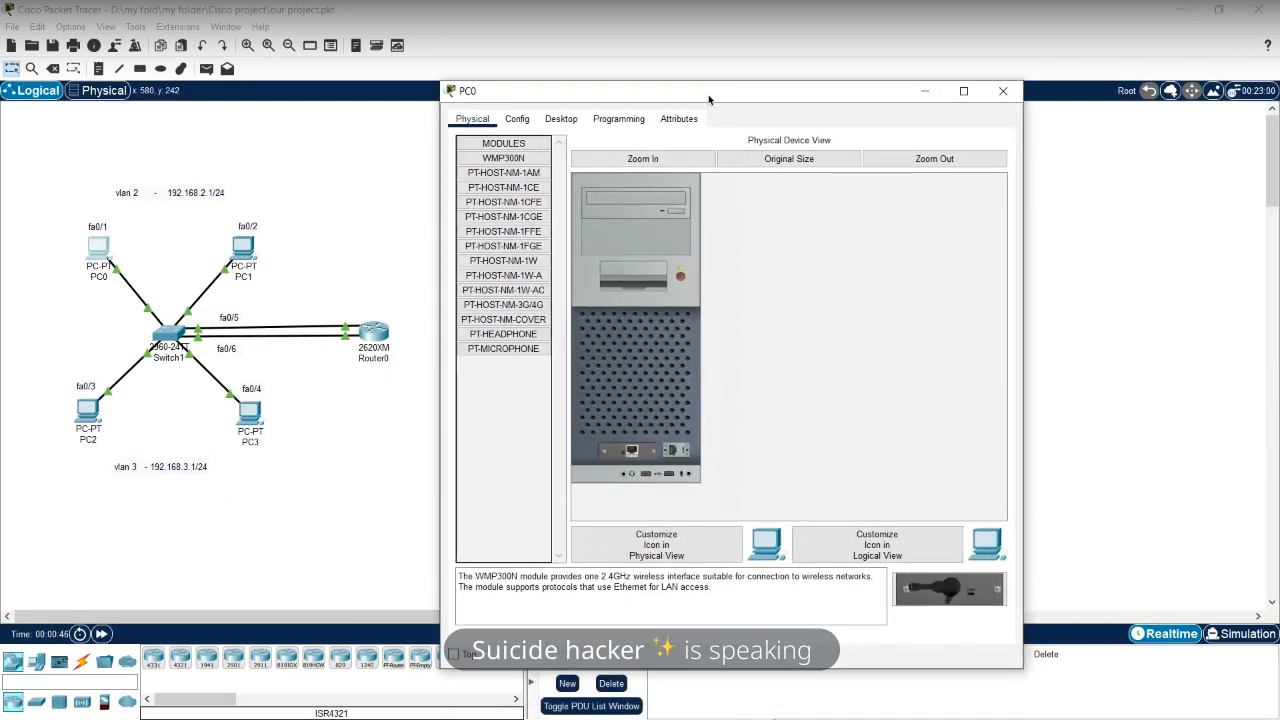
click(568, 119)
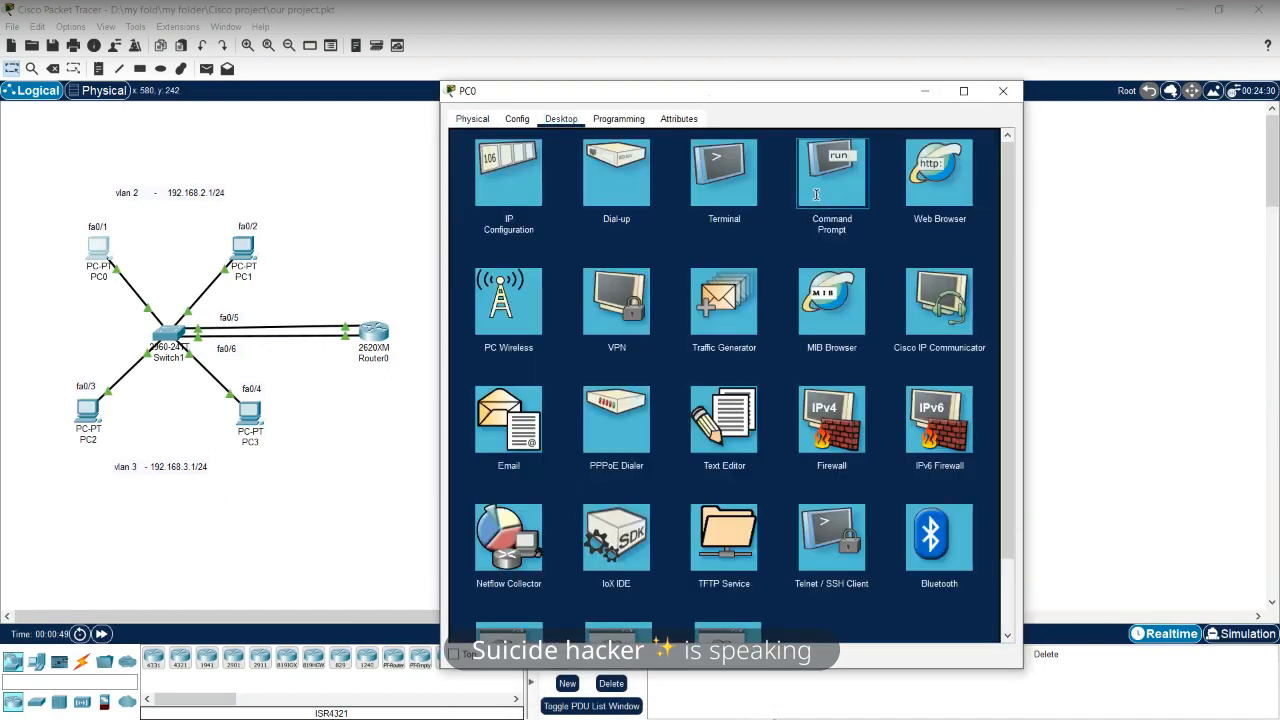
click(816, 195)
text(pin)
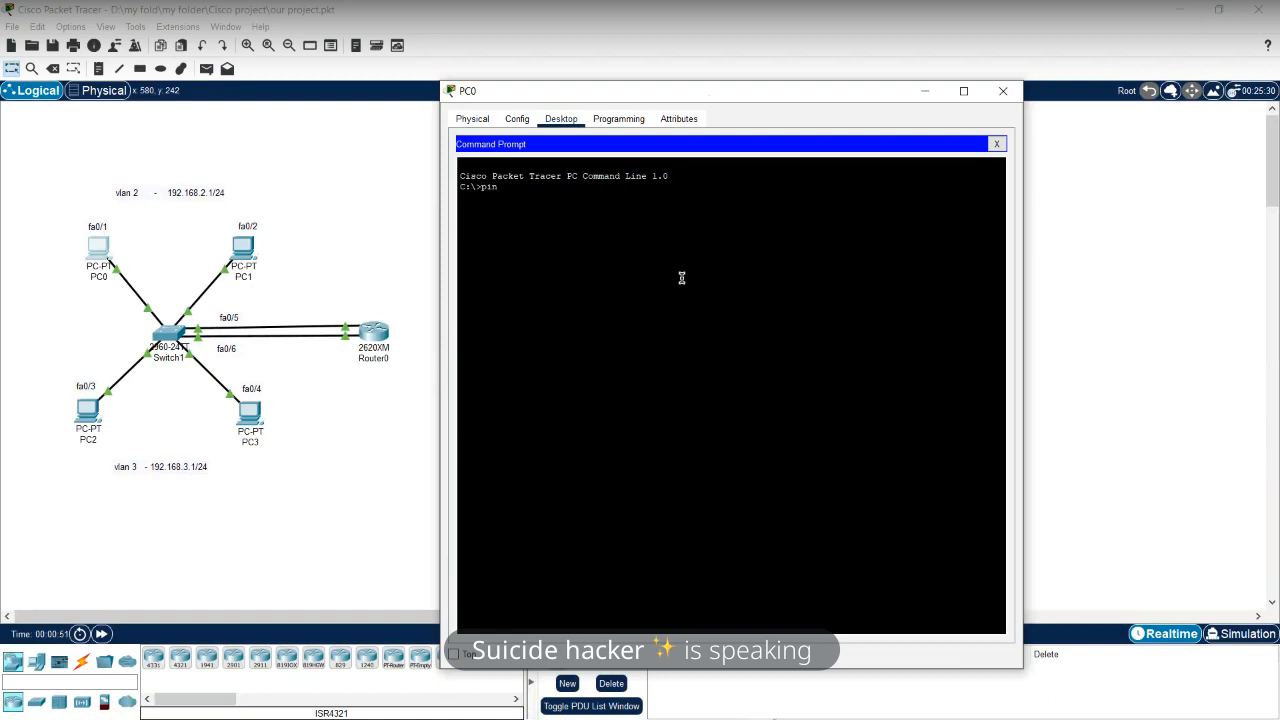
text(g 192.168.3.2)
key(Return)
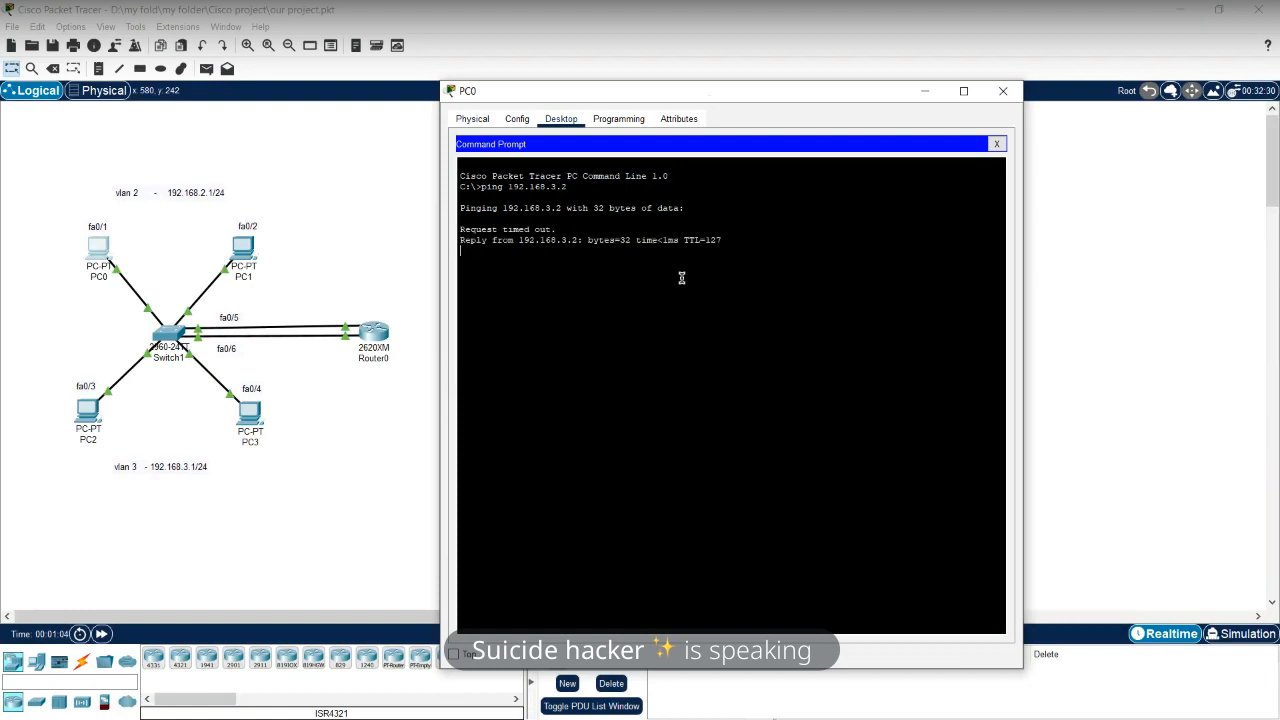
drag(519, 243, 578, 243)
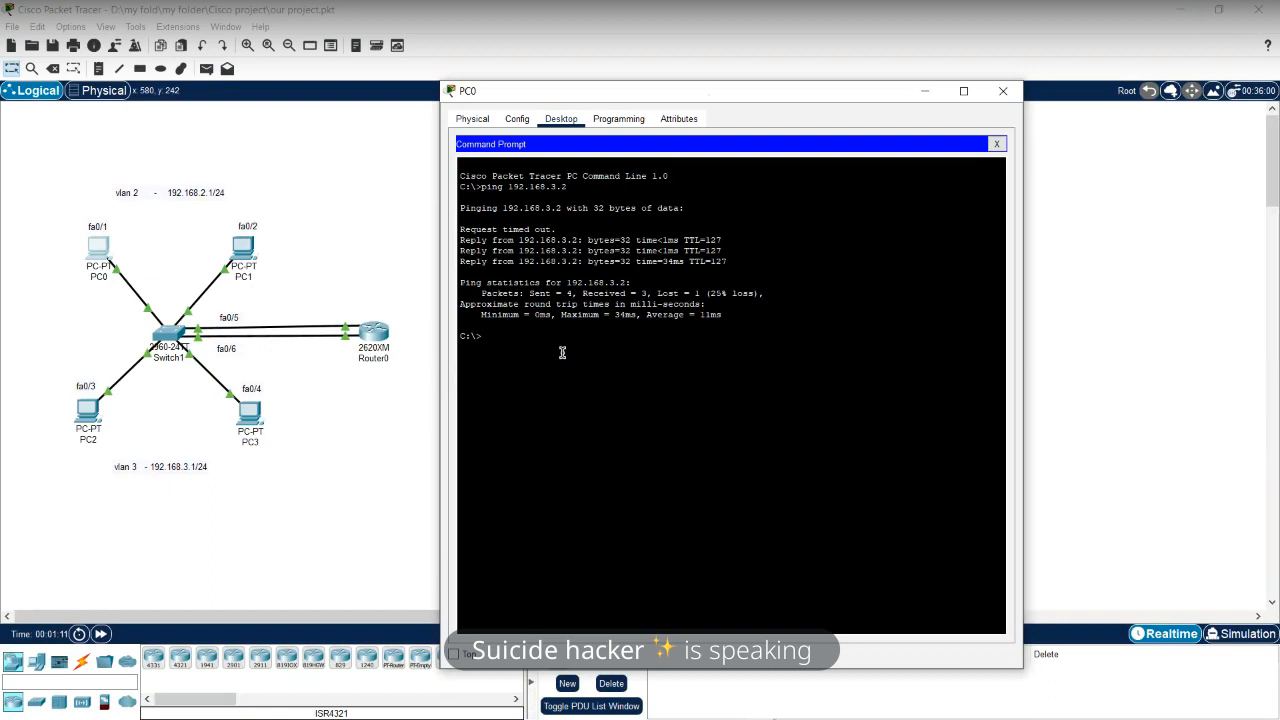
click(1003, 91)
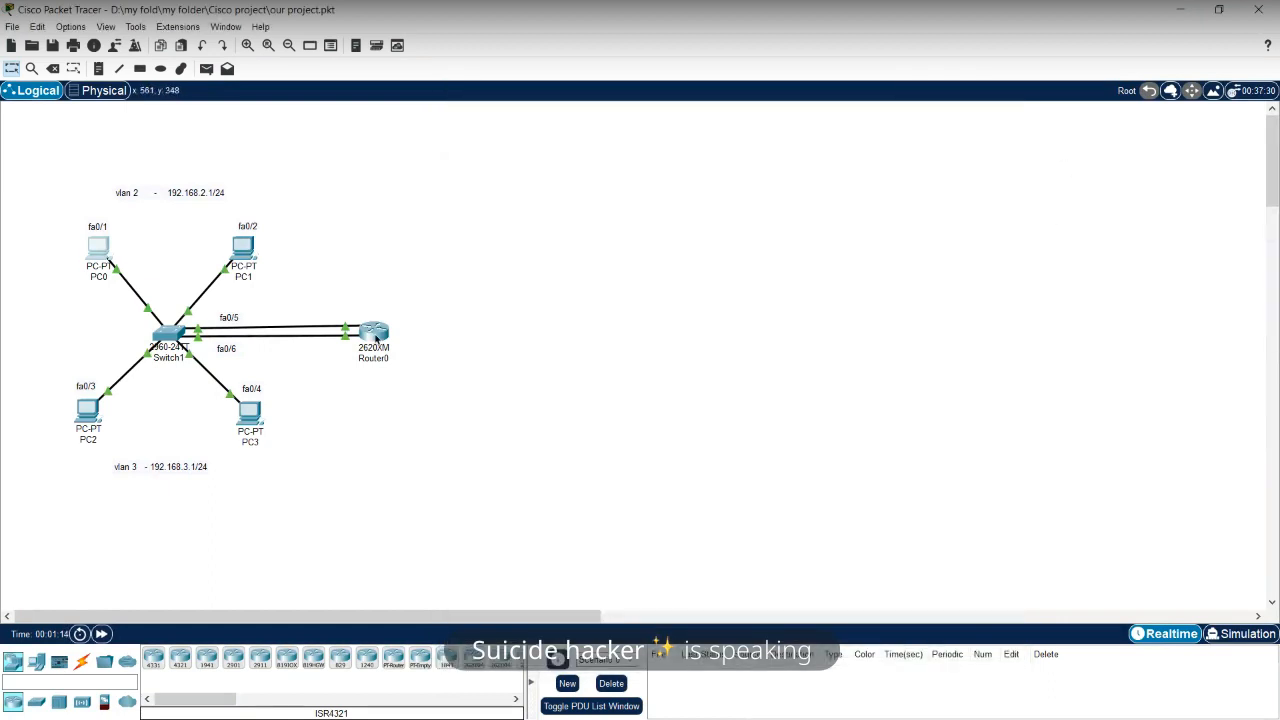
Delete Router0 from the topology
mouse_move(376, 338)
click(376, 338)
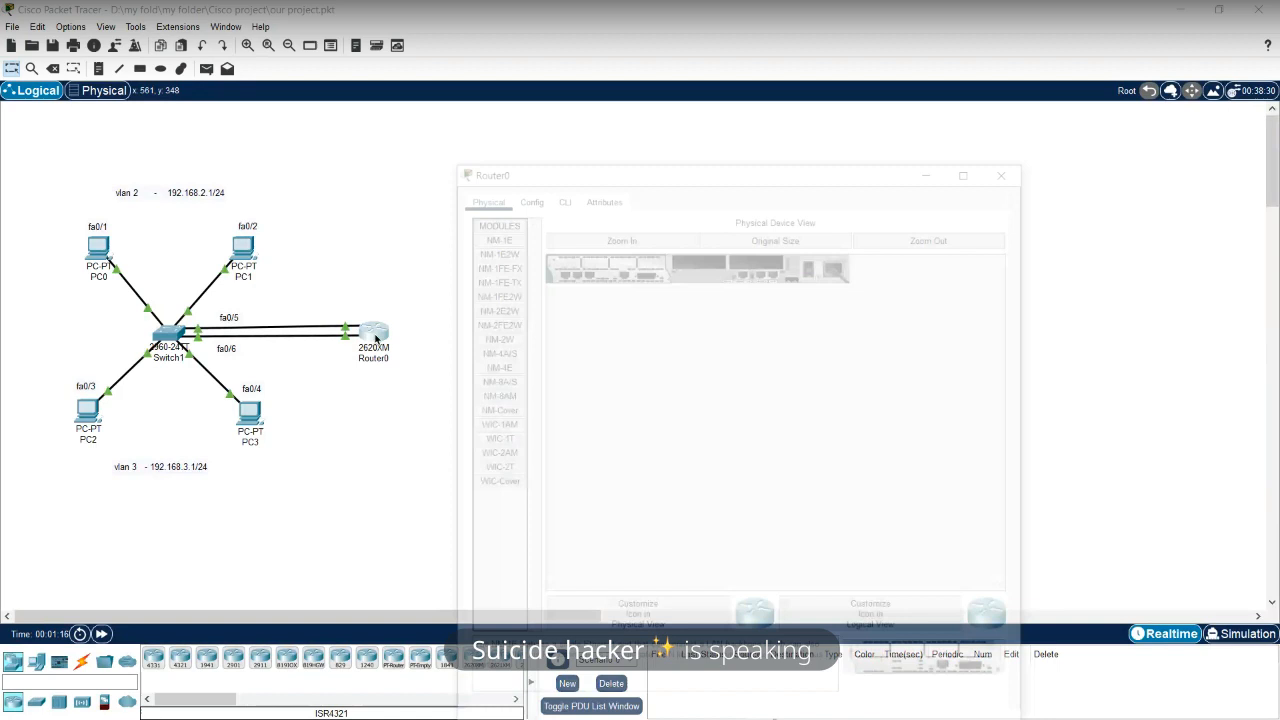
click(1008, 145)
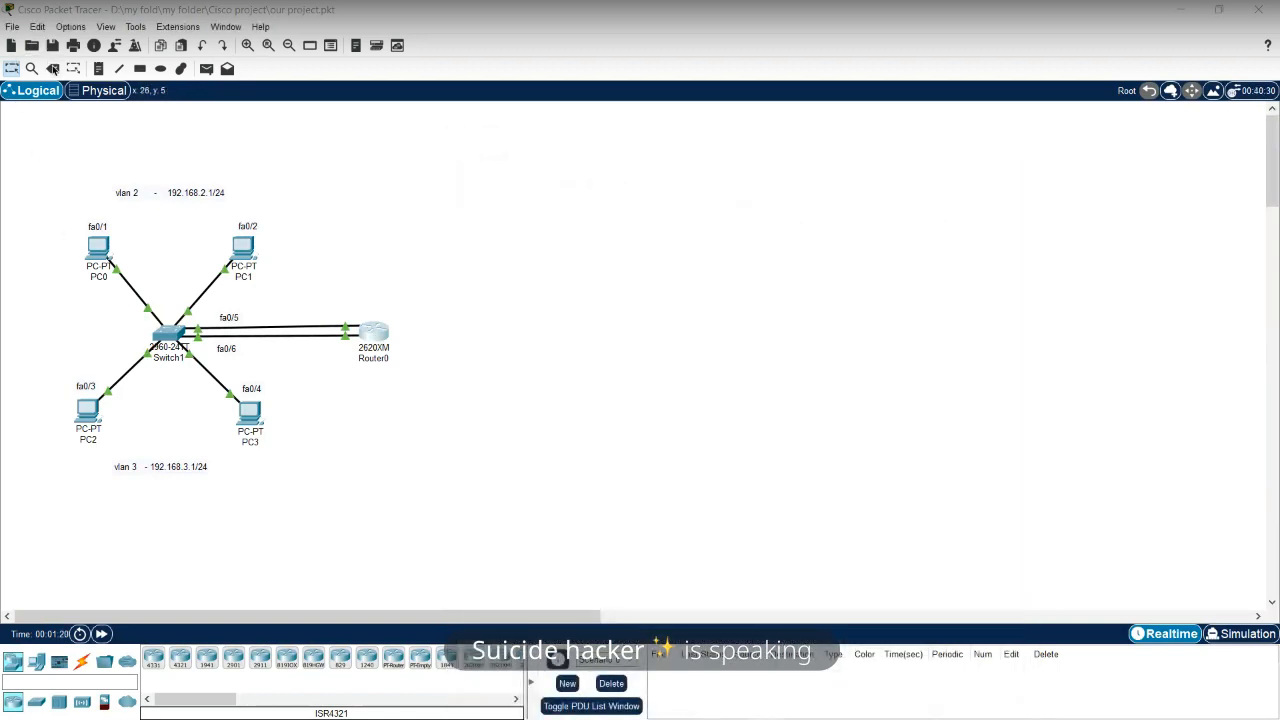
click(53, 69)
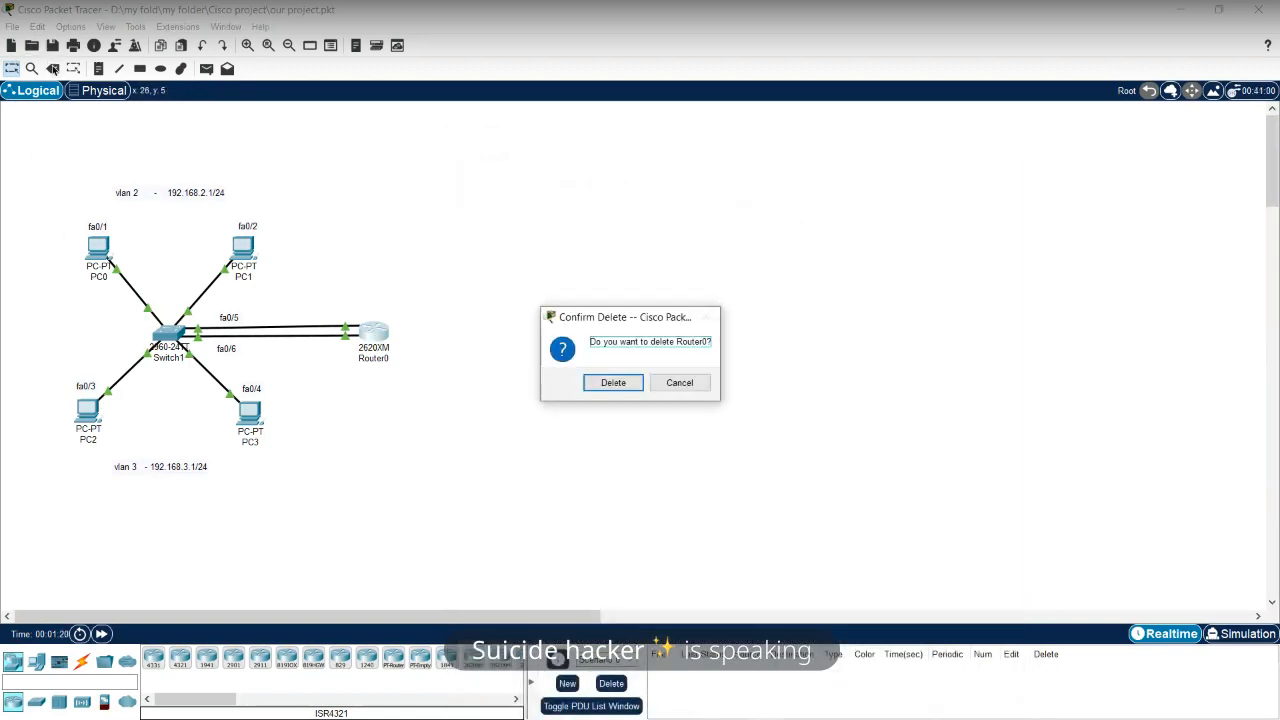
click(613, 385)
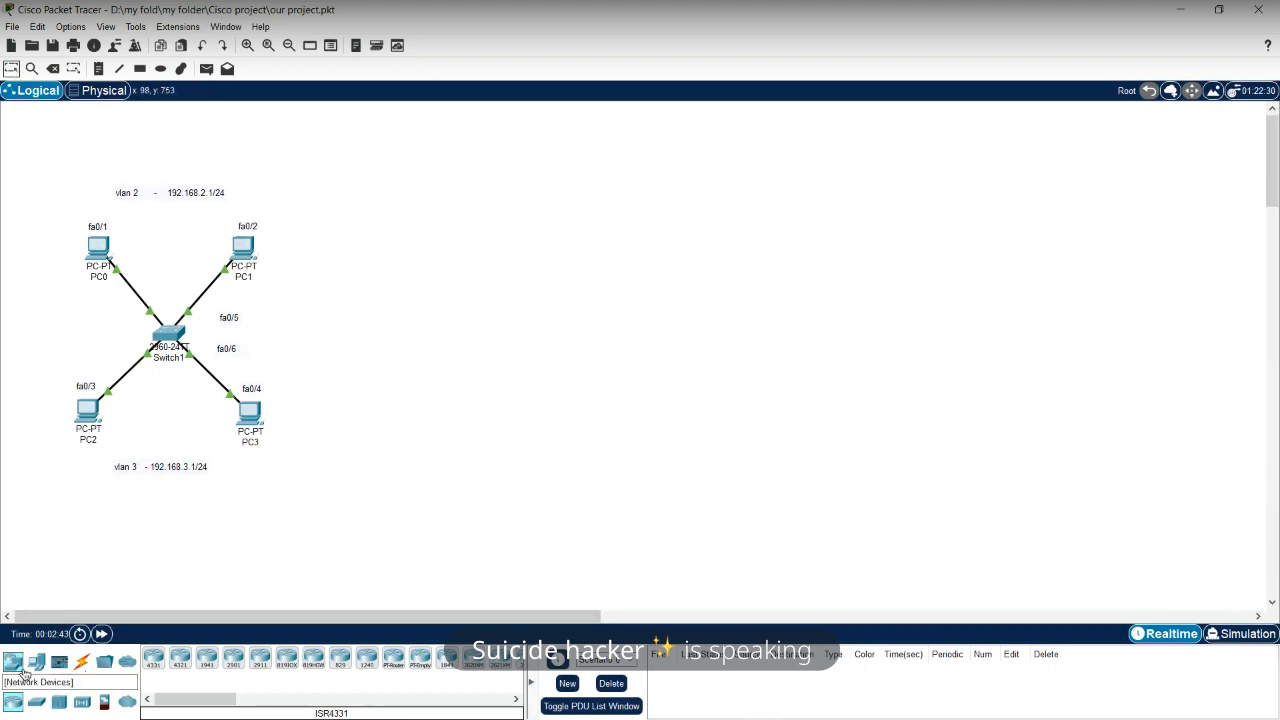
Place a 3560-24PS multilayer switch in the workspace to the right of Switch1
click(18, 668)
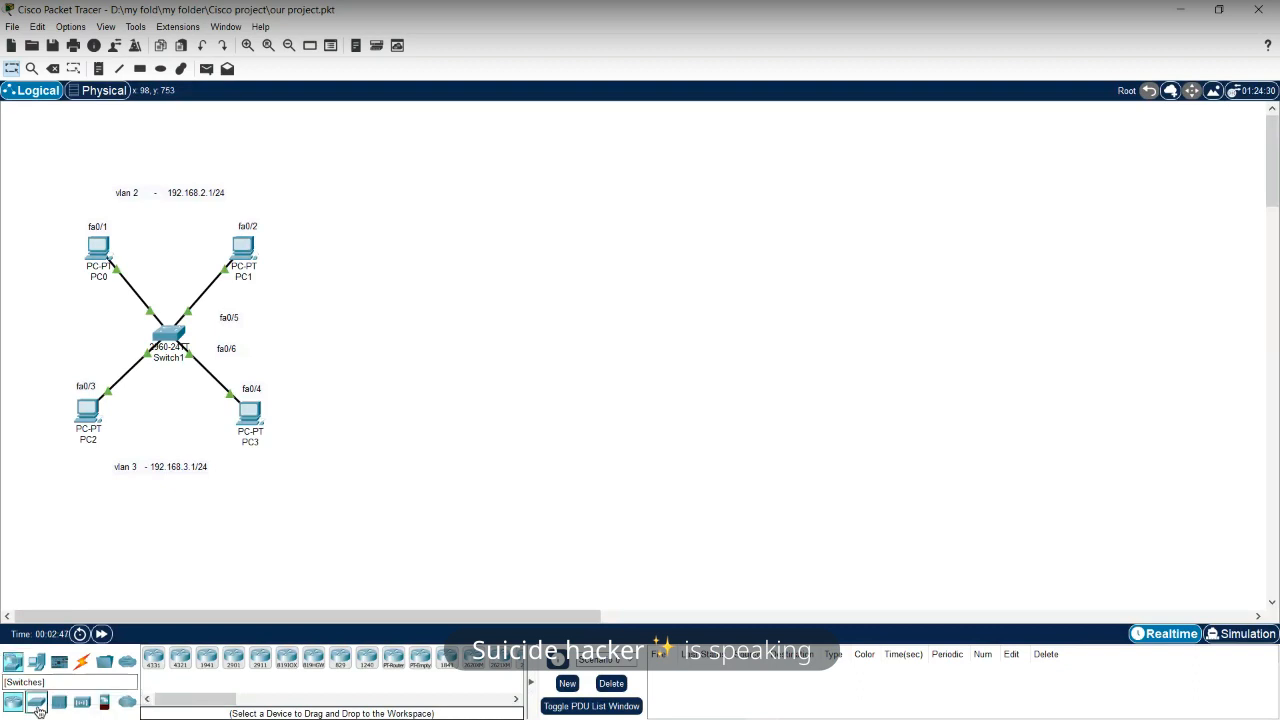
click(37, 706)
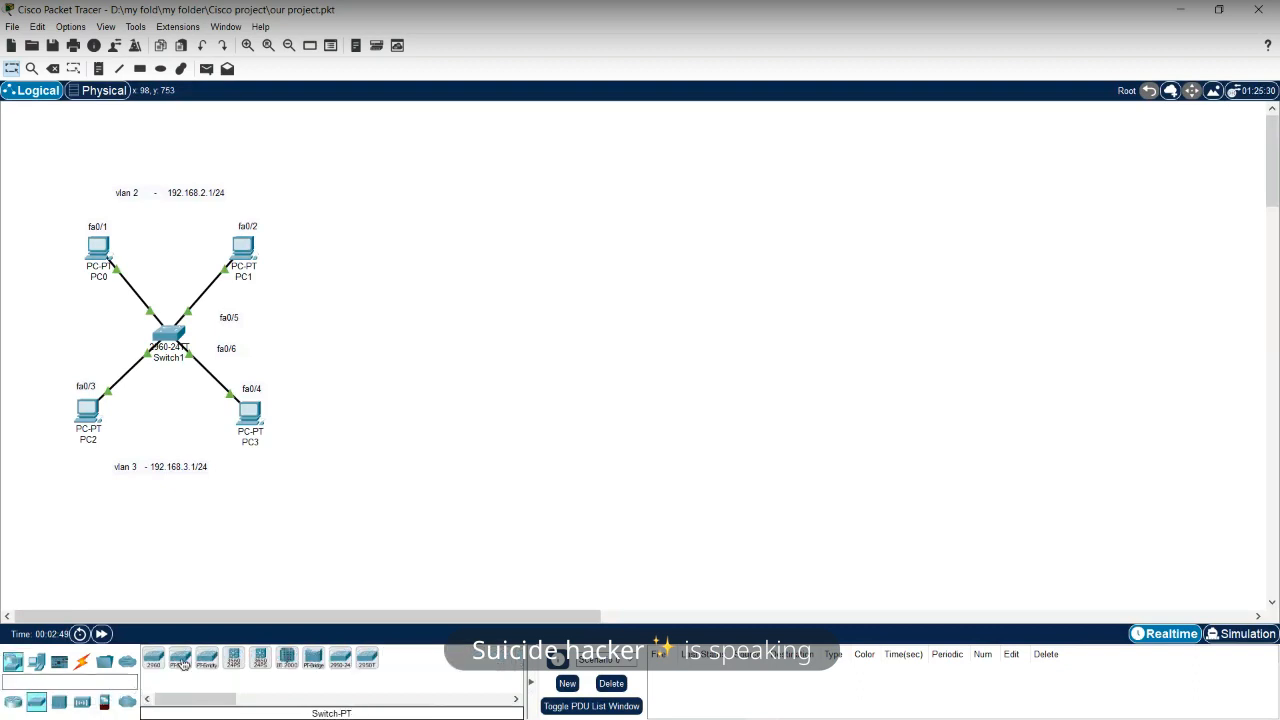
drag(235, 662, 428, 327)
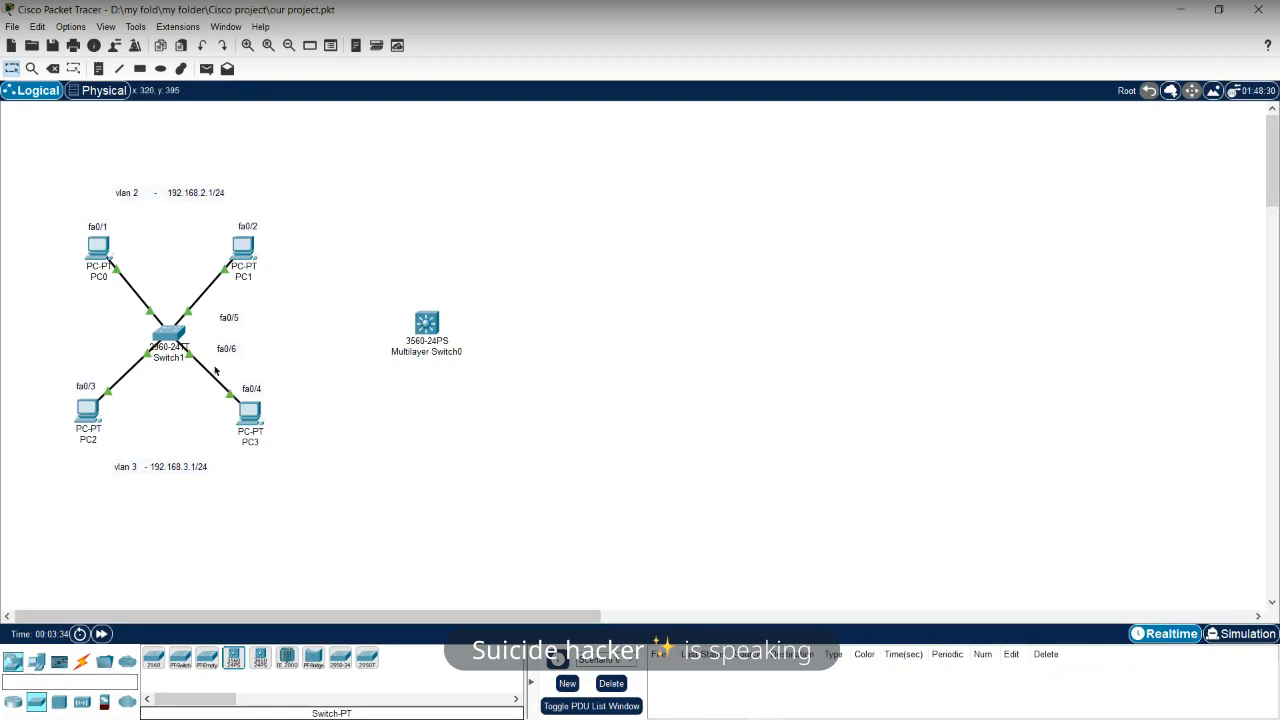
Compare the physical device views of Switch1 and Multilayer Switch0
click(175, 341)
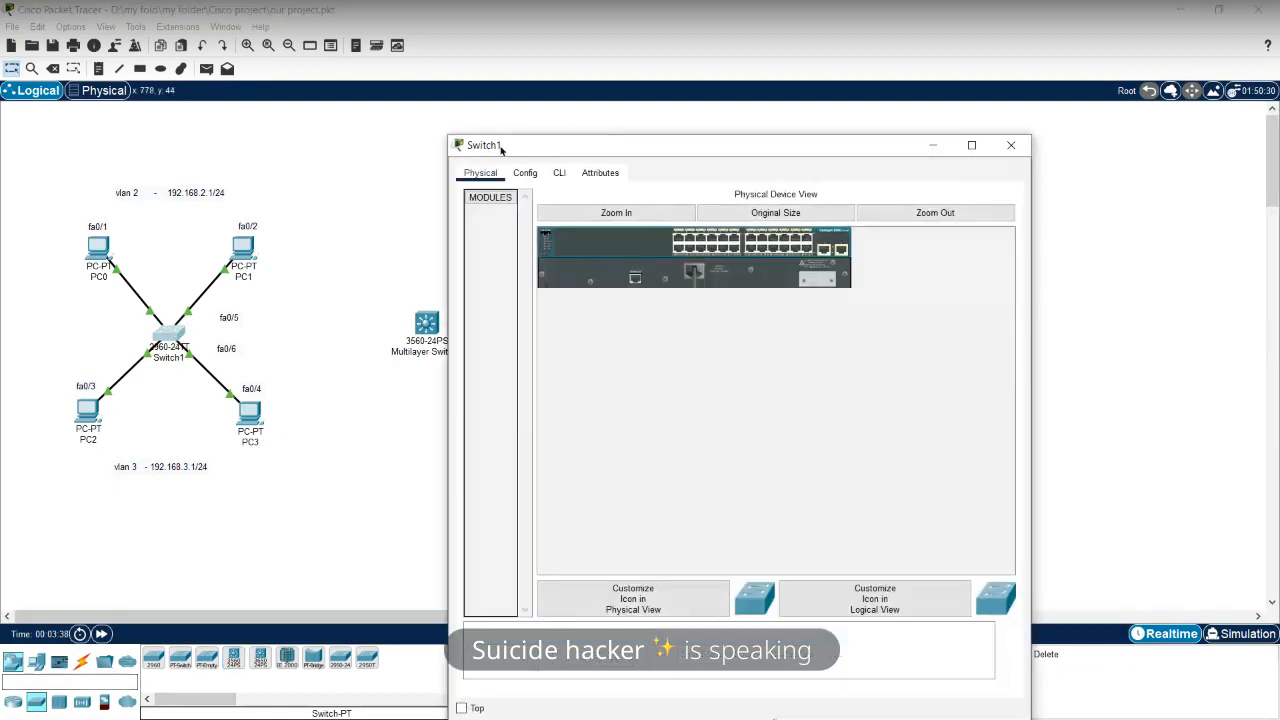
click(1011, 145)
click(421, 326)
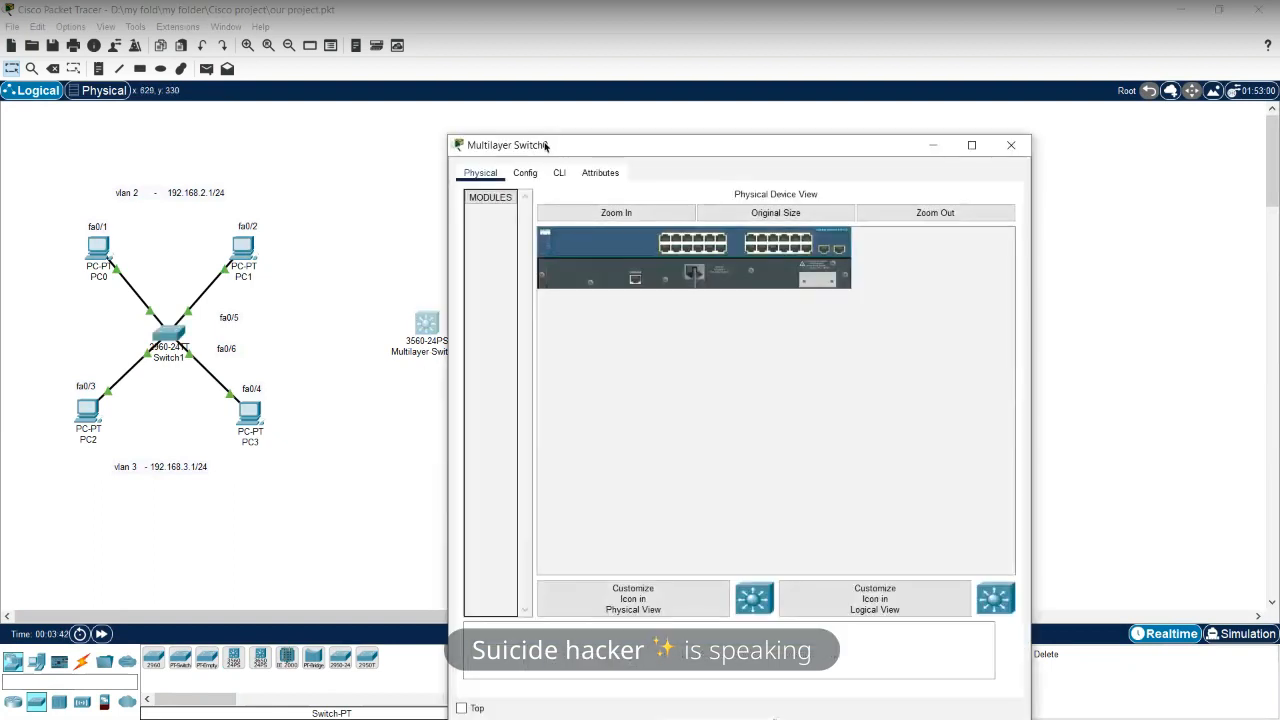
click(1011, 145)
Launch the MouseHighlight app and turn on pointer highlighting
key(super)
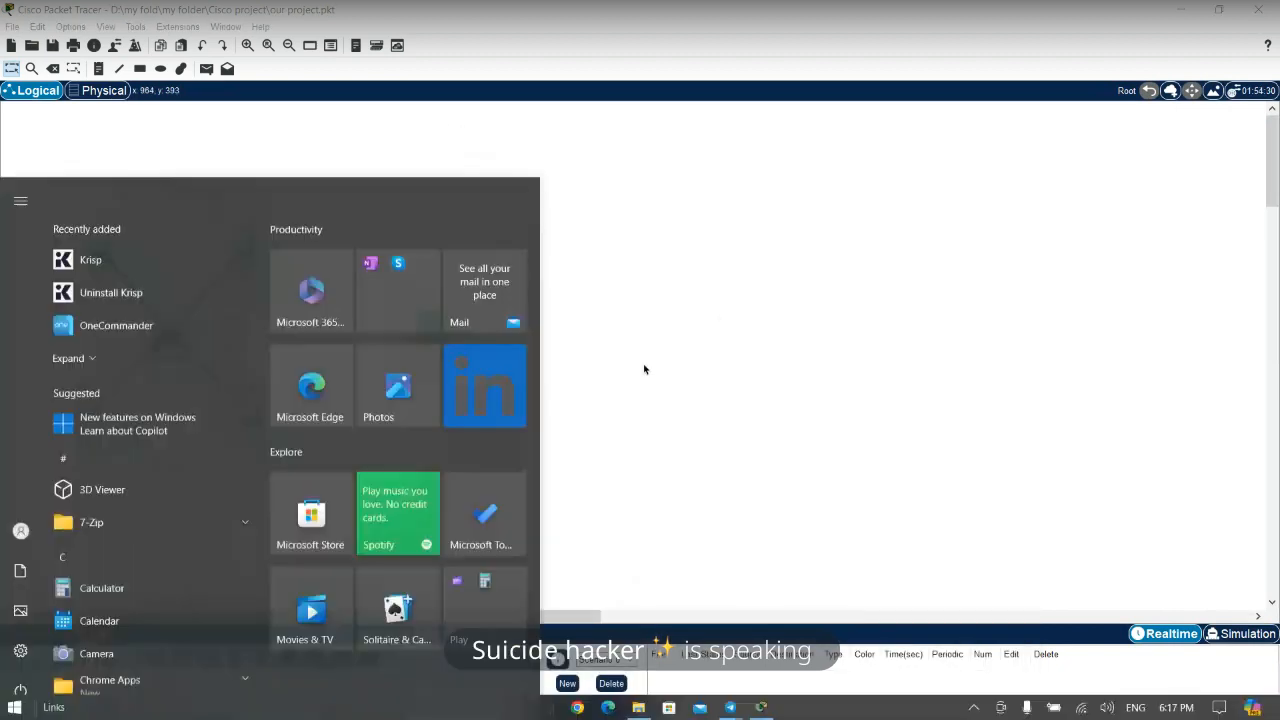
text(mouse)
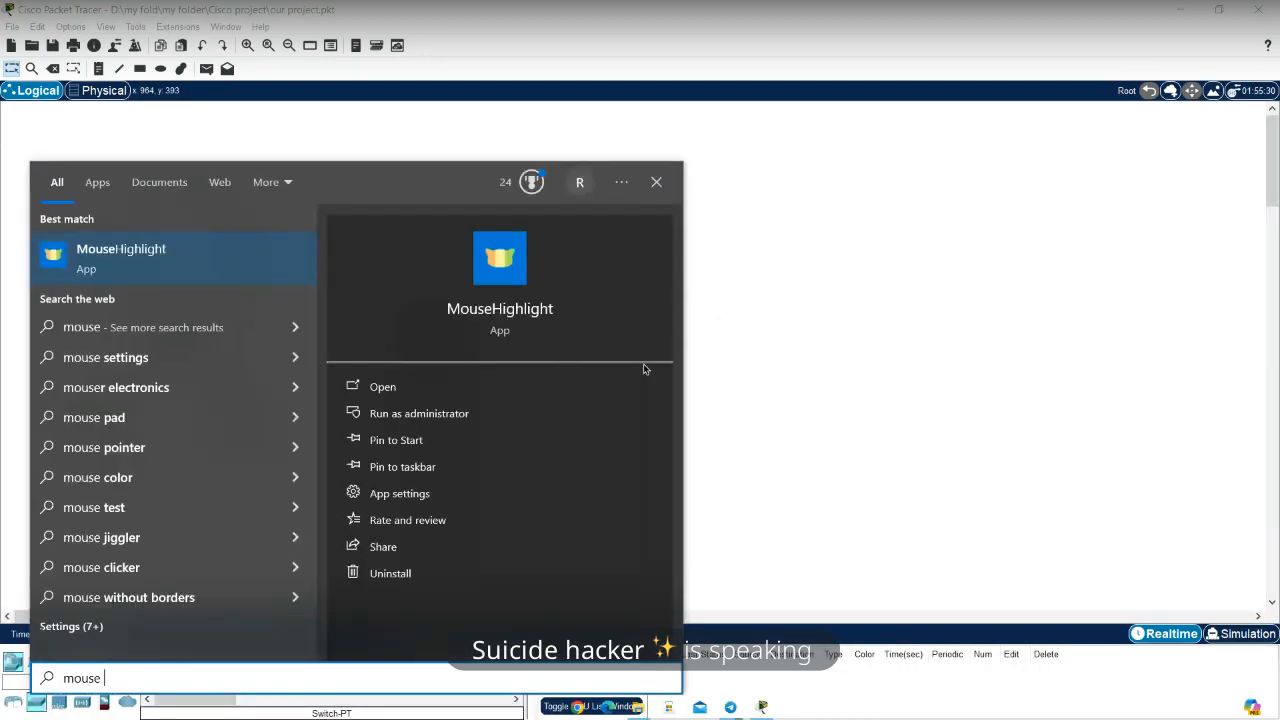
key(Return)
click(320, 139)
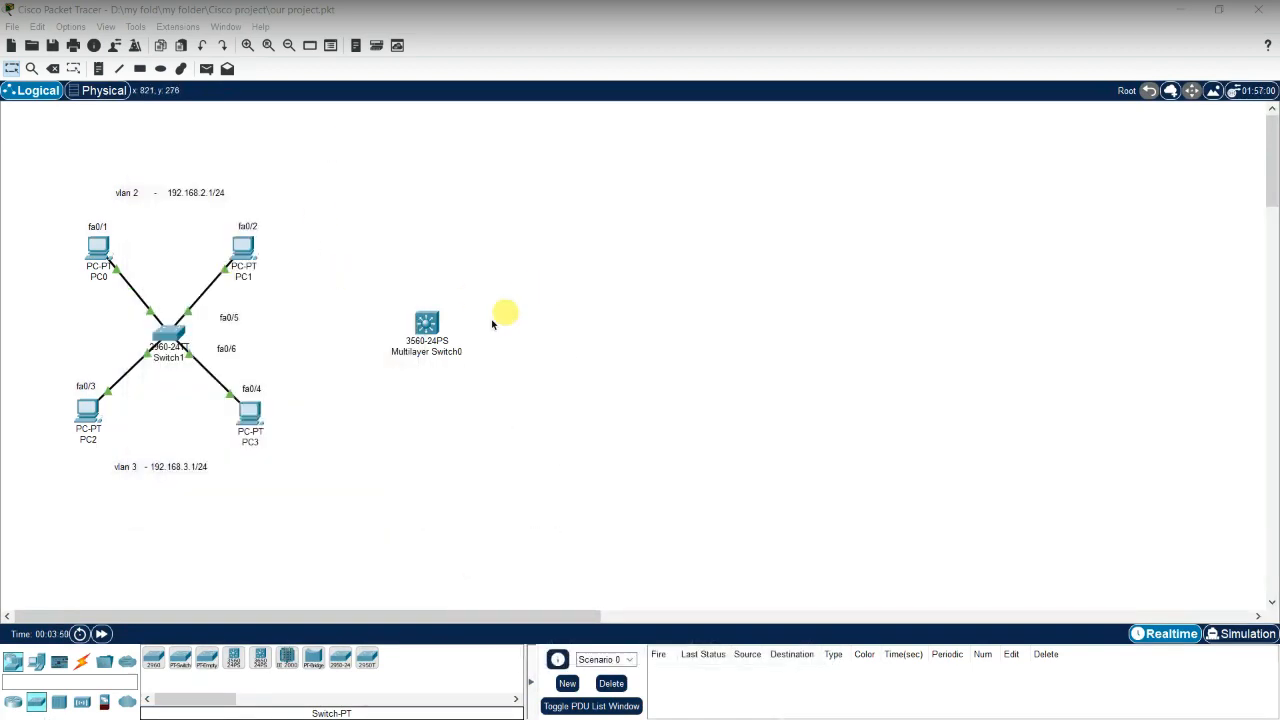
Connect GigabitEthernet0/1 on Switch1 to GigabitEthernet0/1 on Multilayer Switch0 with a copper cross-over cable, and move the multilayer switch slightly farther from Switch1
click(82, 661)
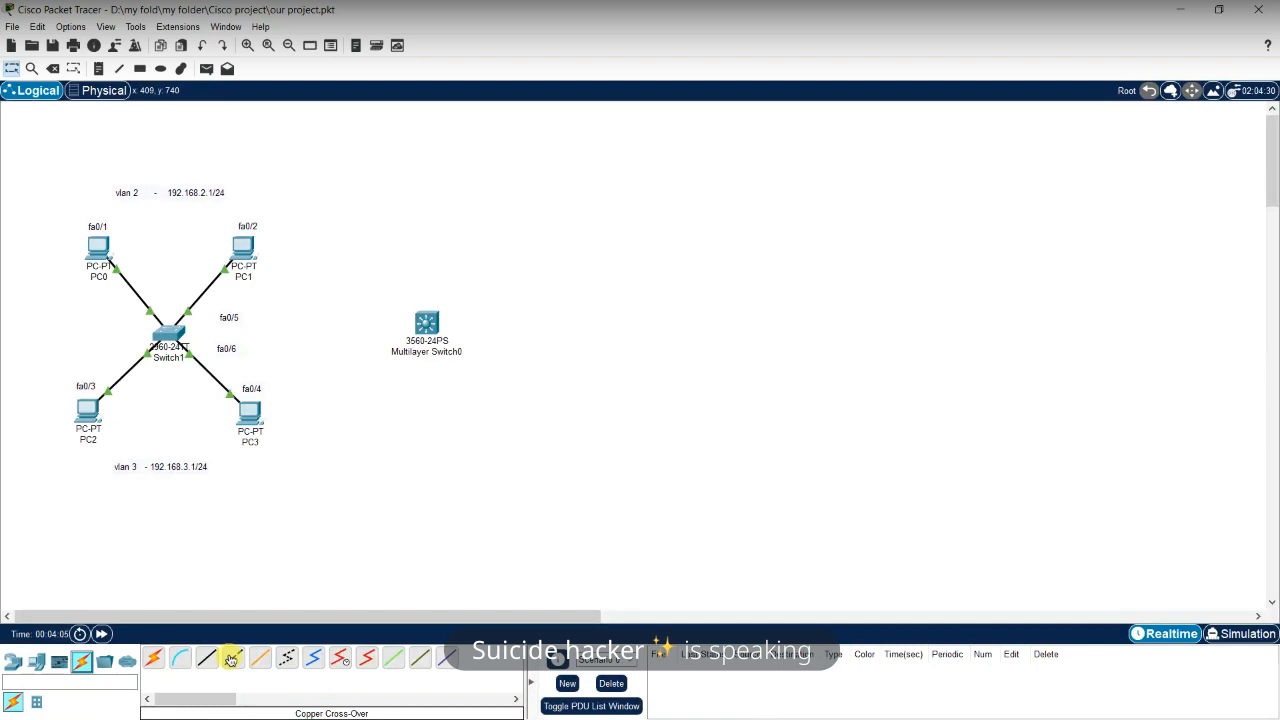
click(231, 658)
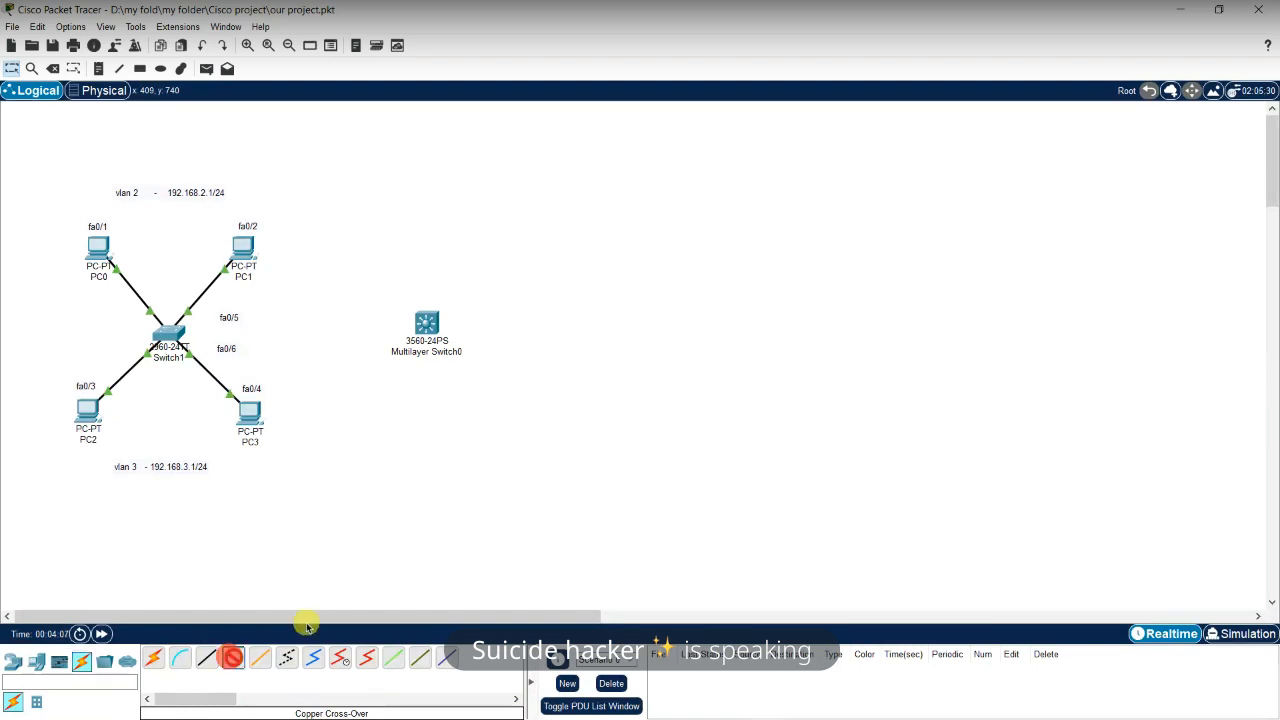
click(178, 333)
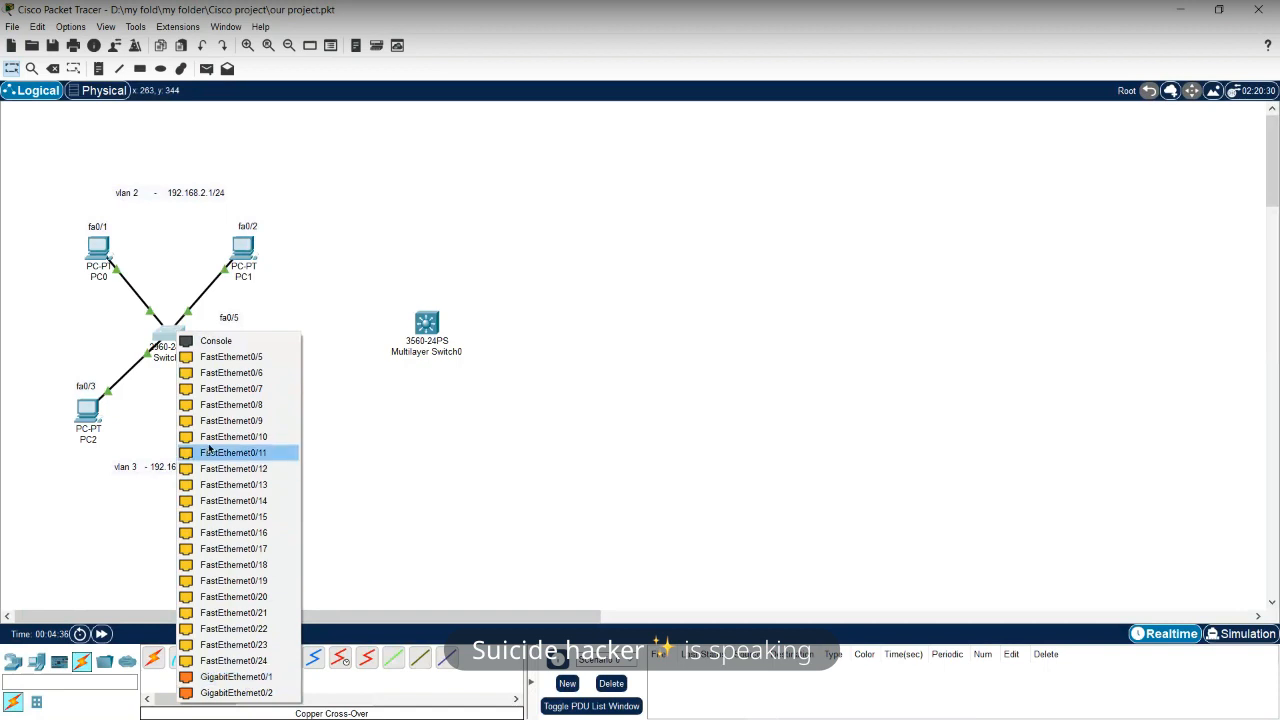
click(129, 307)
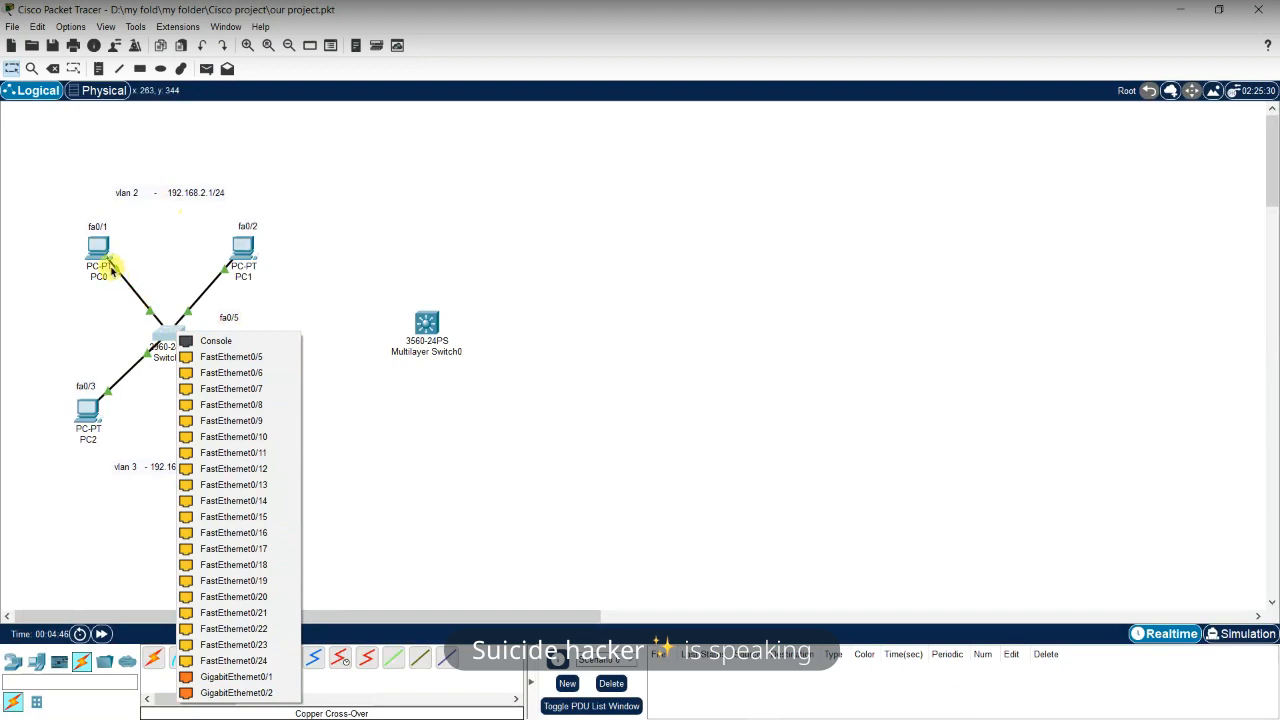
click(277, 678)
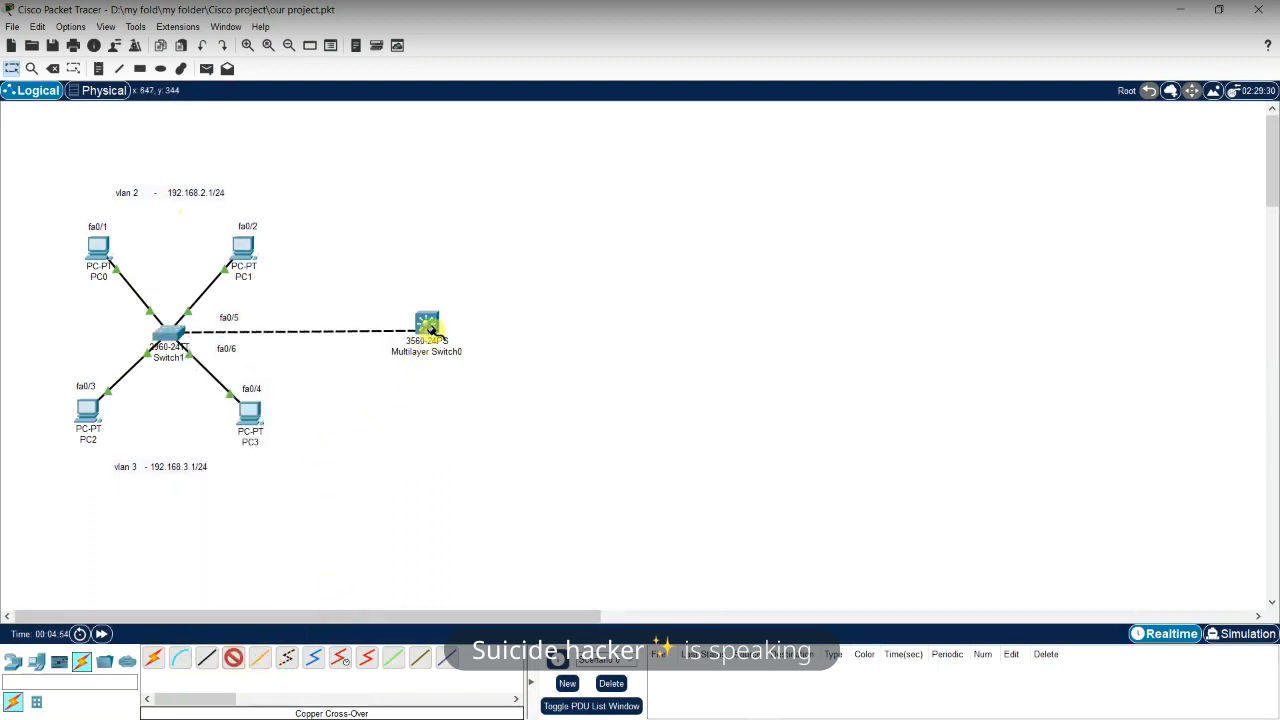
click(427, 324)
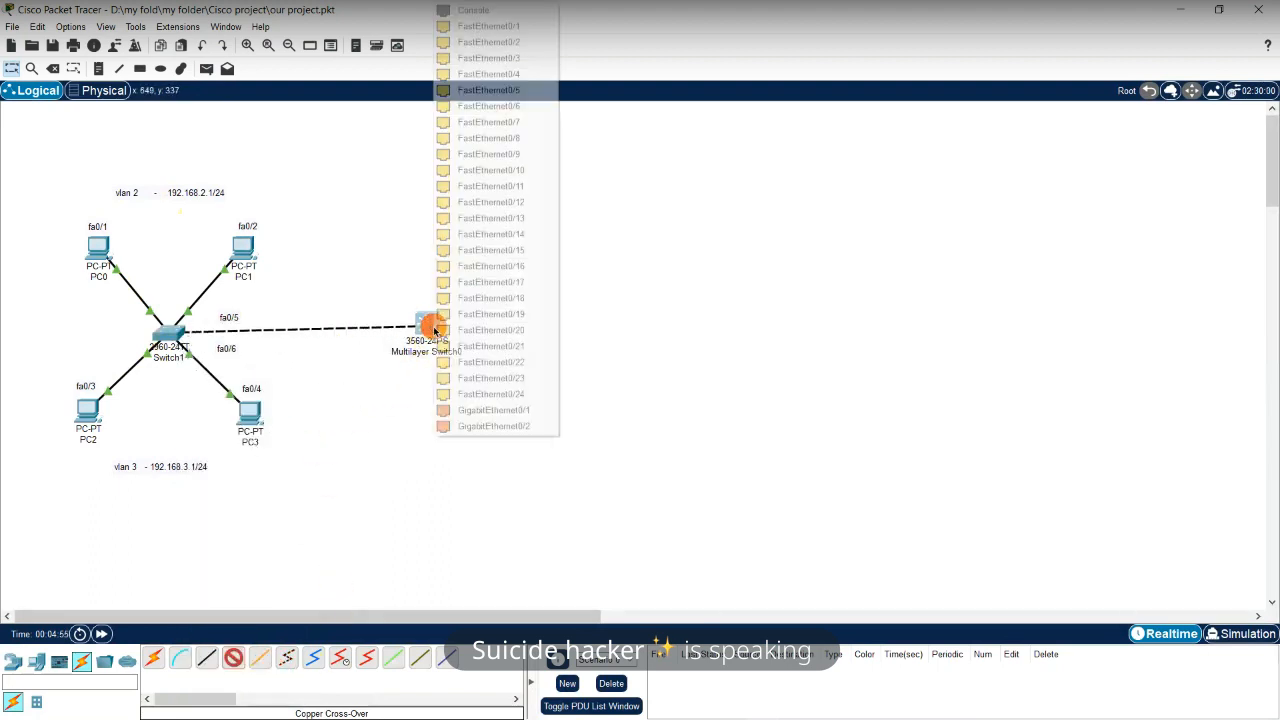
click(494, 412)
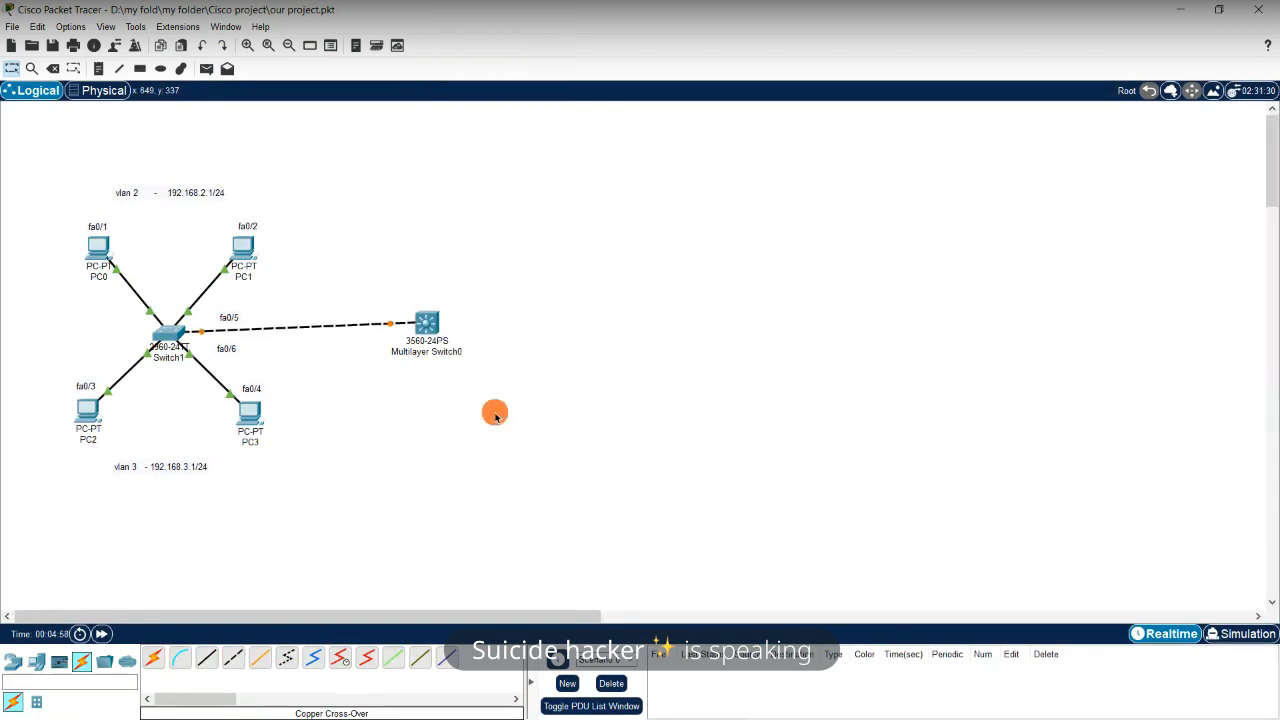
drag(436, 330, 480, 335)
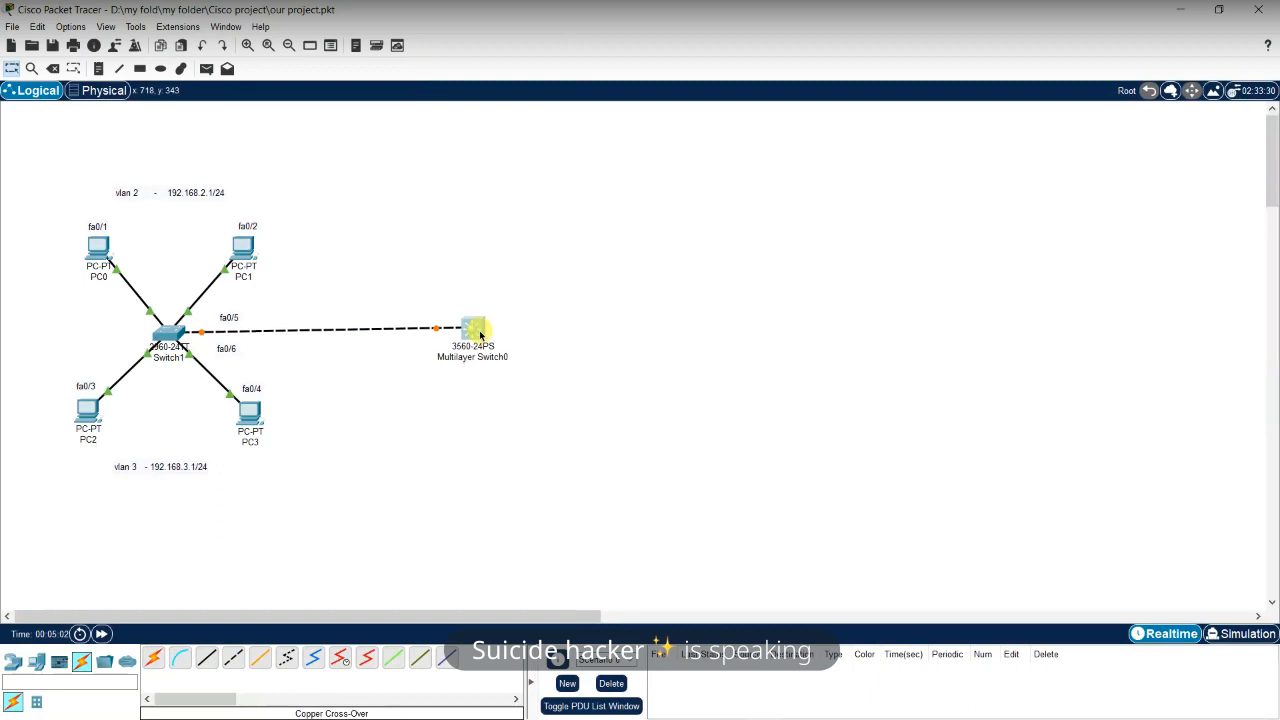
click(552, 394)
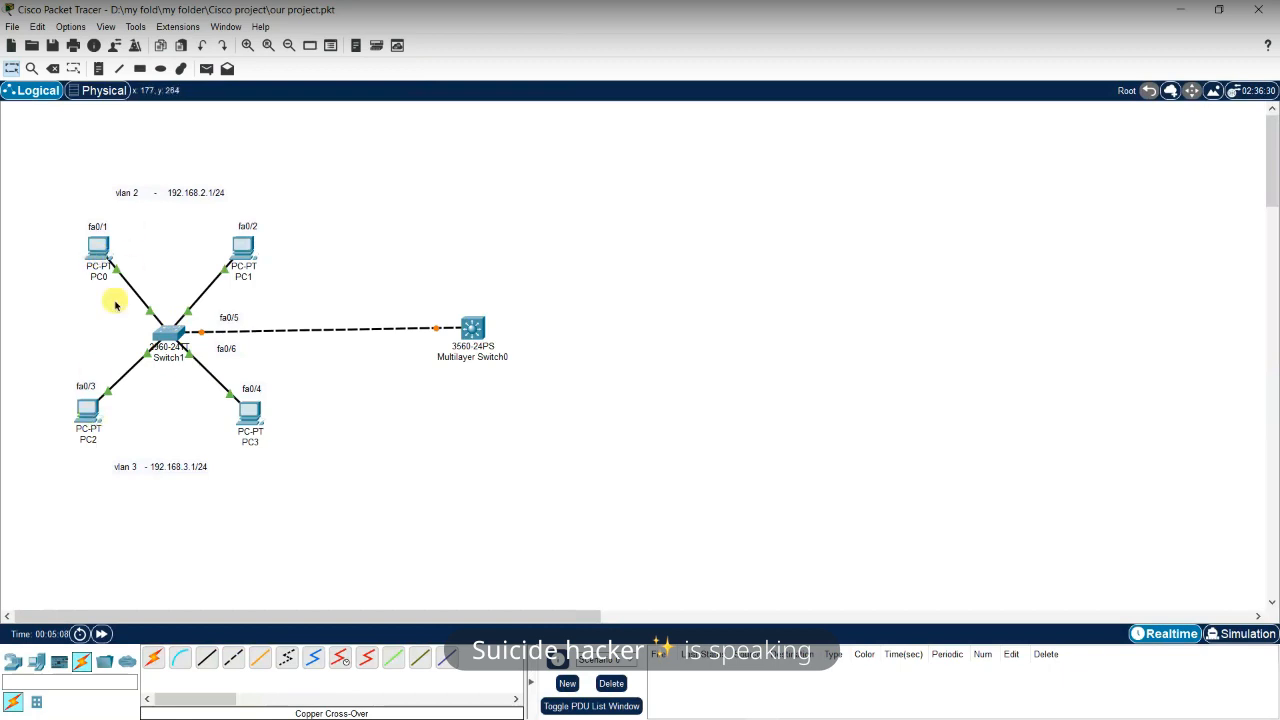
Repeat the ping to 192.168.3.2 from PC0's Command Prompt with the multilayer switch in place of the router
mouse_move(101, 251)
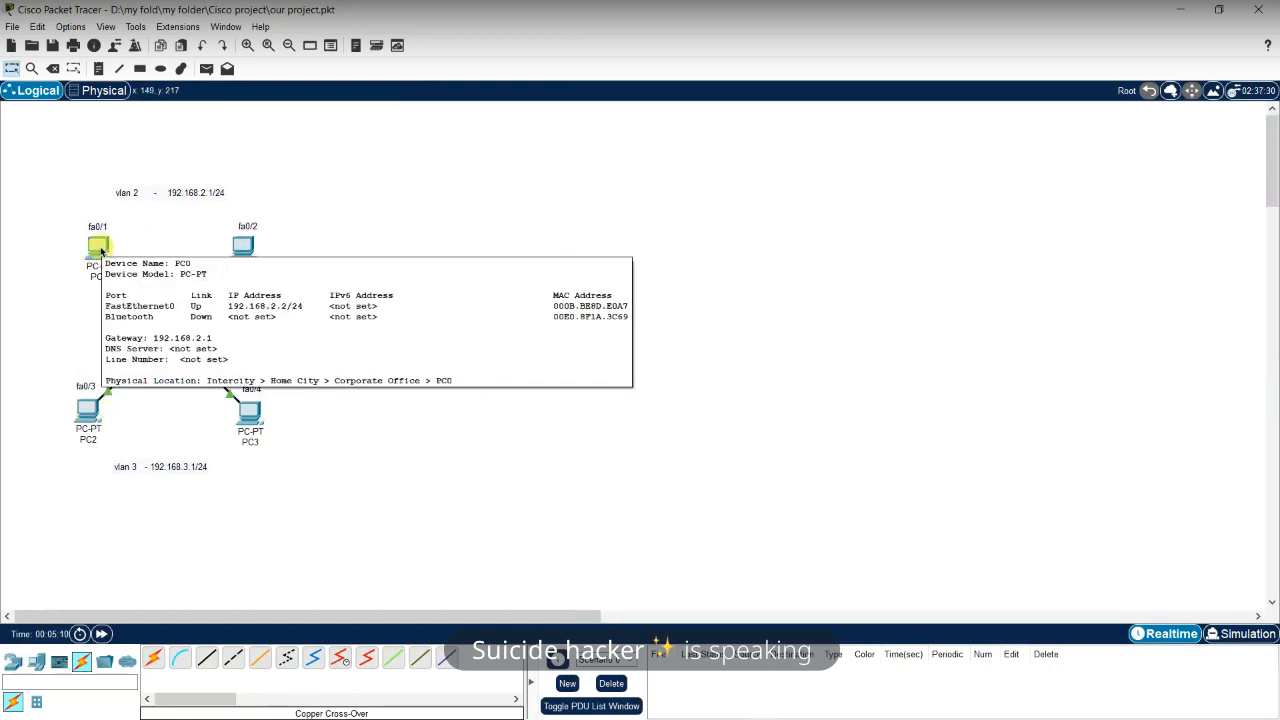
click(102, 253)
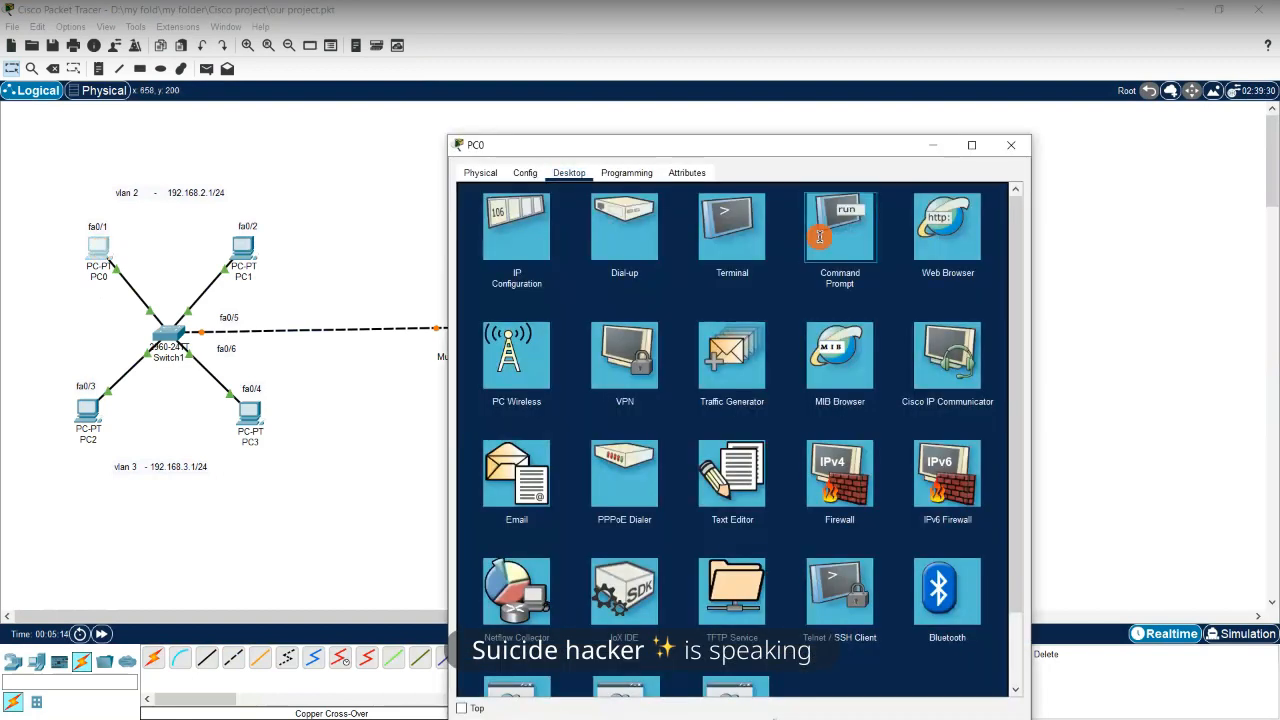
click(819, 236)
key(Up)
key(Return)
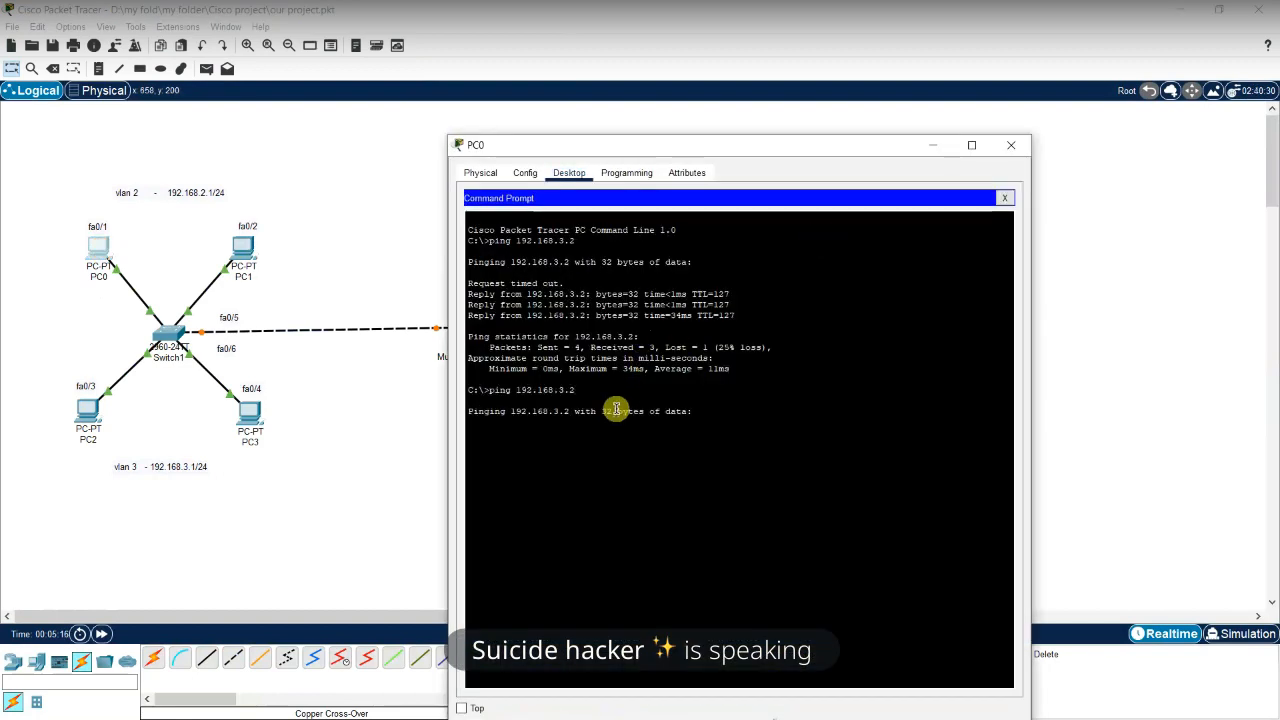
drag(737, 148, 715, 82)
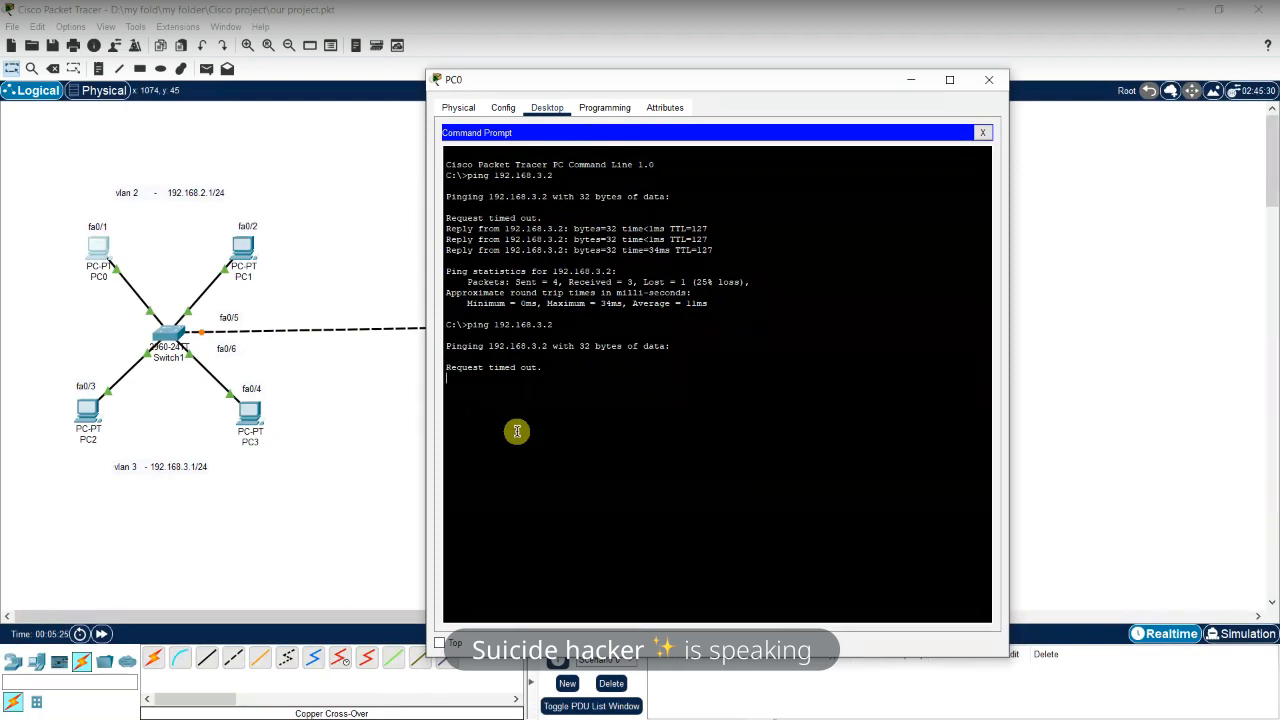
drag(802, 86, 795, 88)
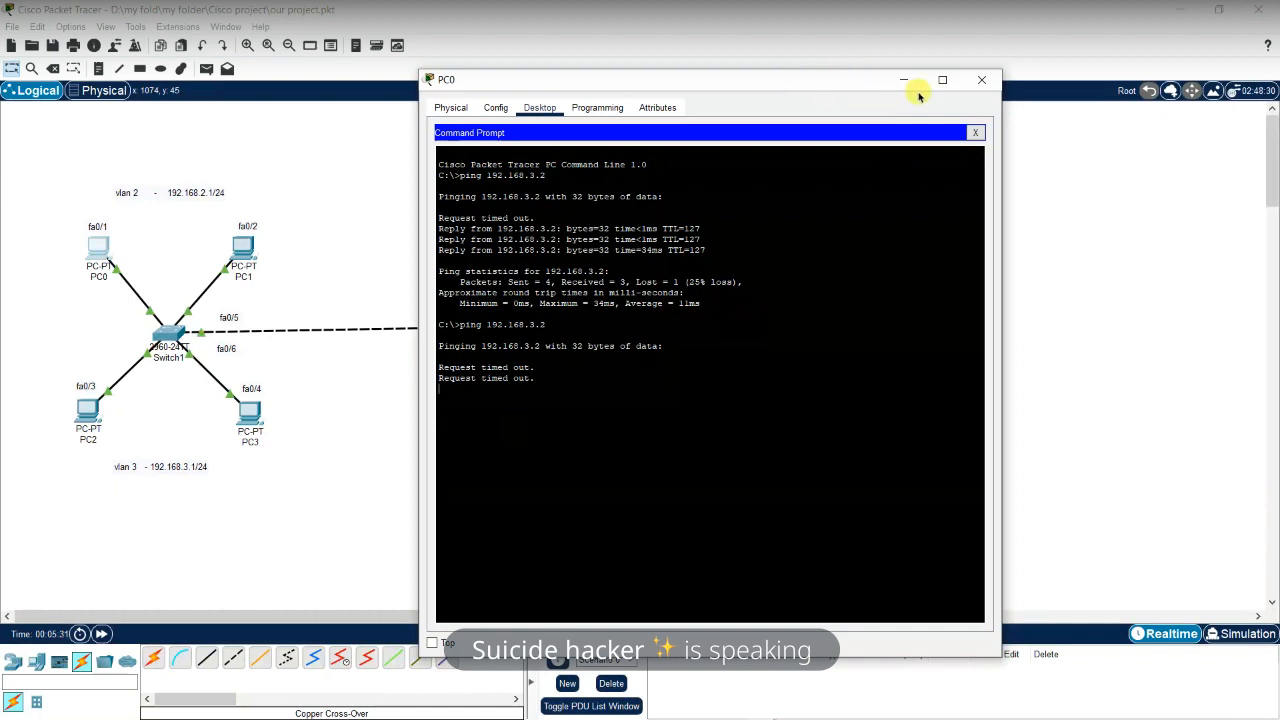
Close the PC0 window and delete the fa0/5 and fa0/6 labels beside Switch1
click(975, 82)
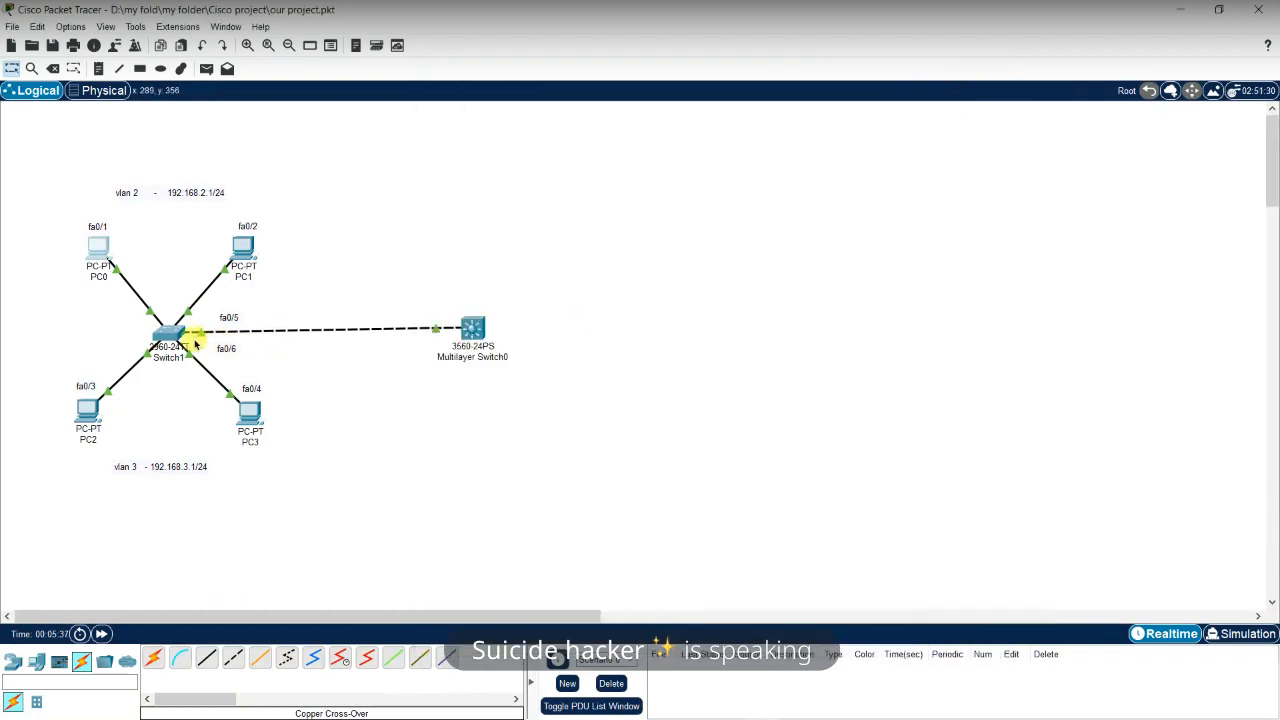
click(225, 320)
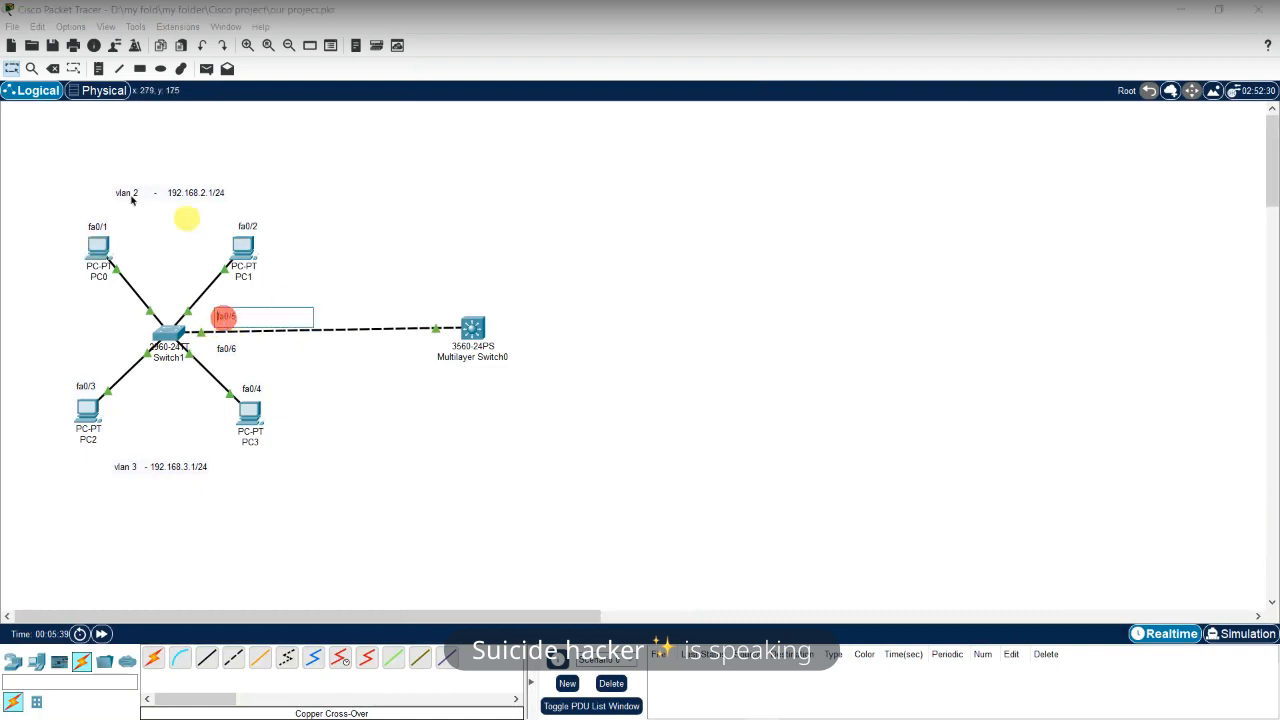
click(53, 68)
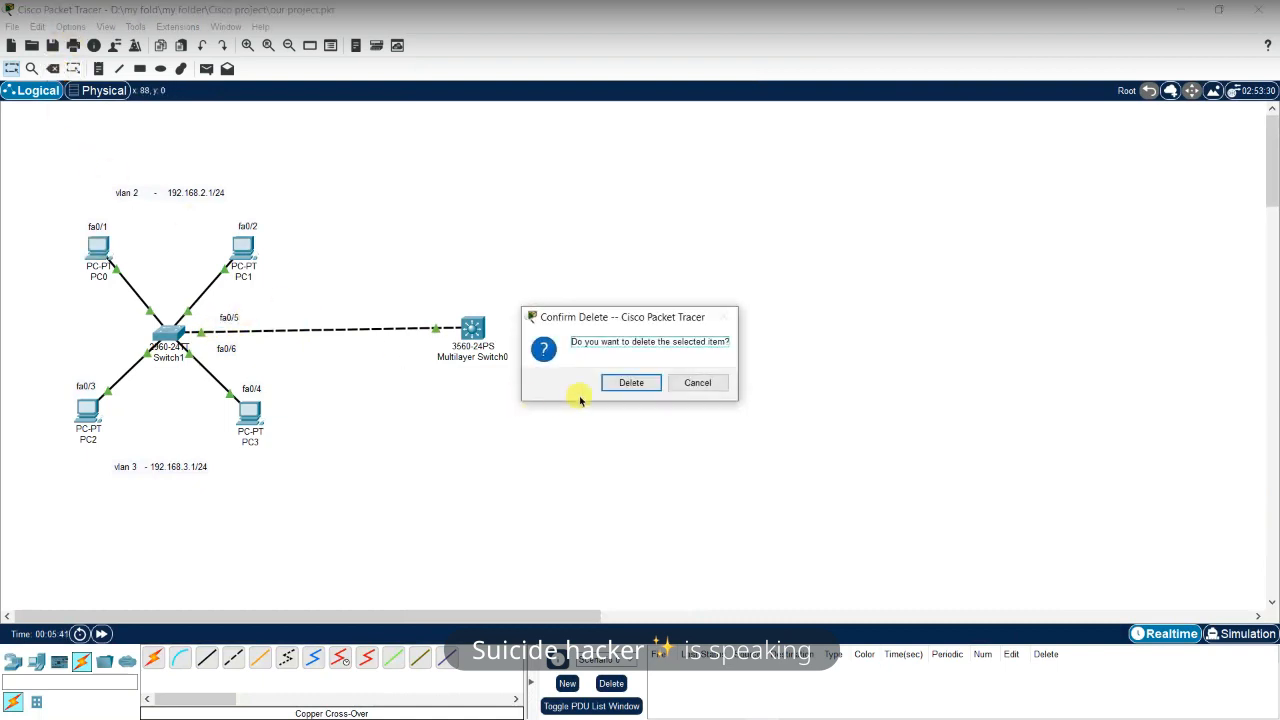
click(633, 380)
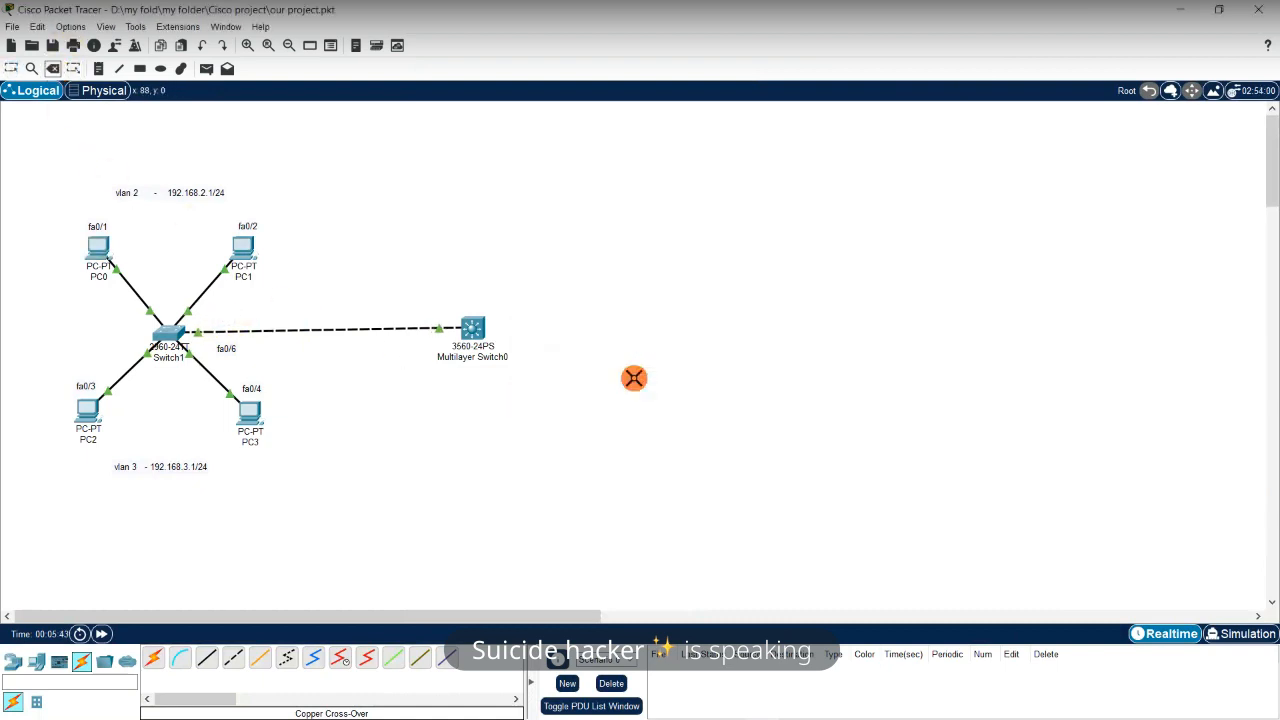
click(227, 349)
click(600, 382)
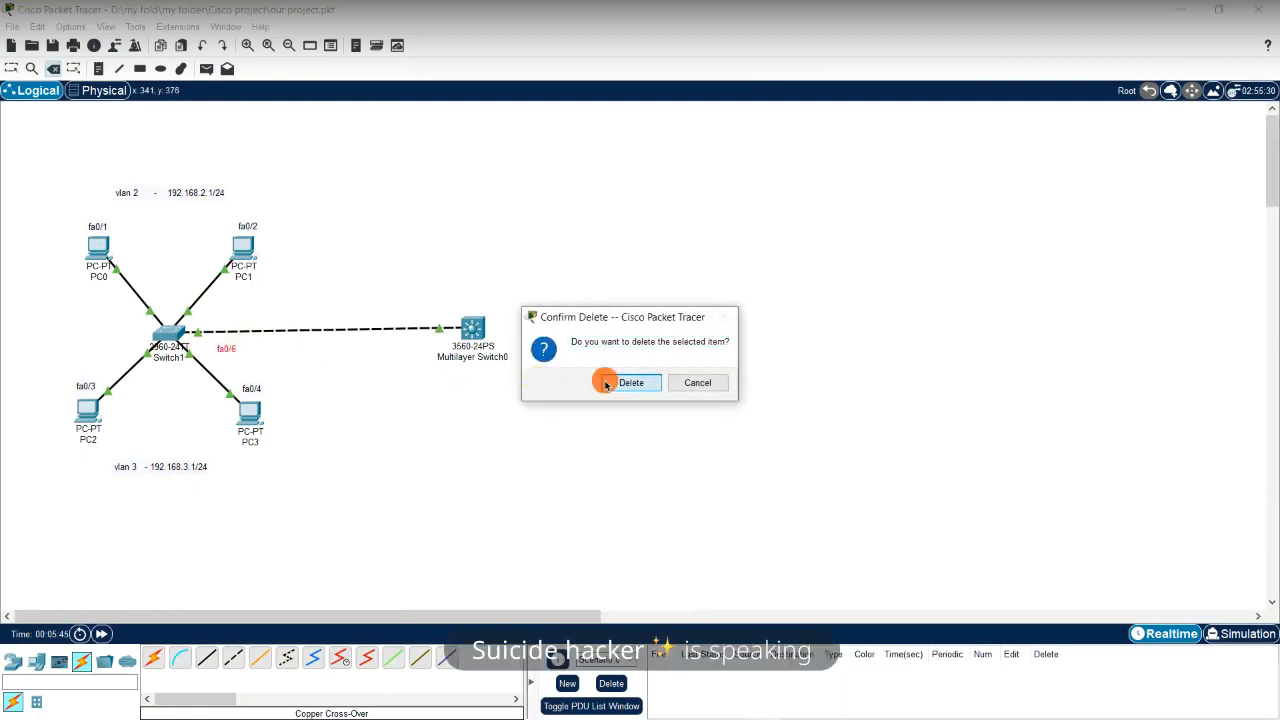
click(12, 68)
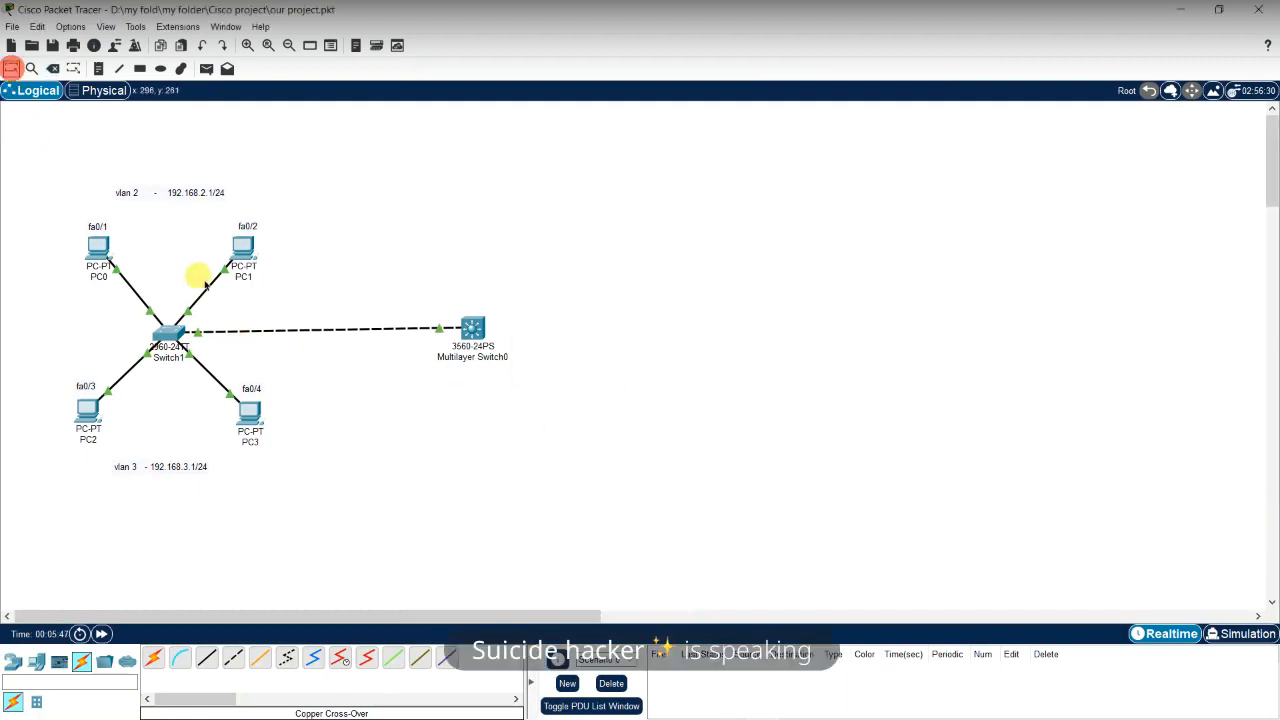
Add a text label "Gig0/1" next to Switch1's end of the cross-over link and move it just above the cable
mouse_move(199, 337)
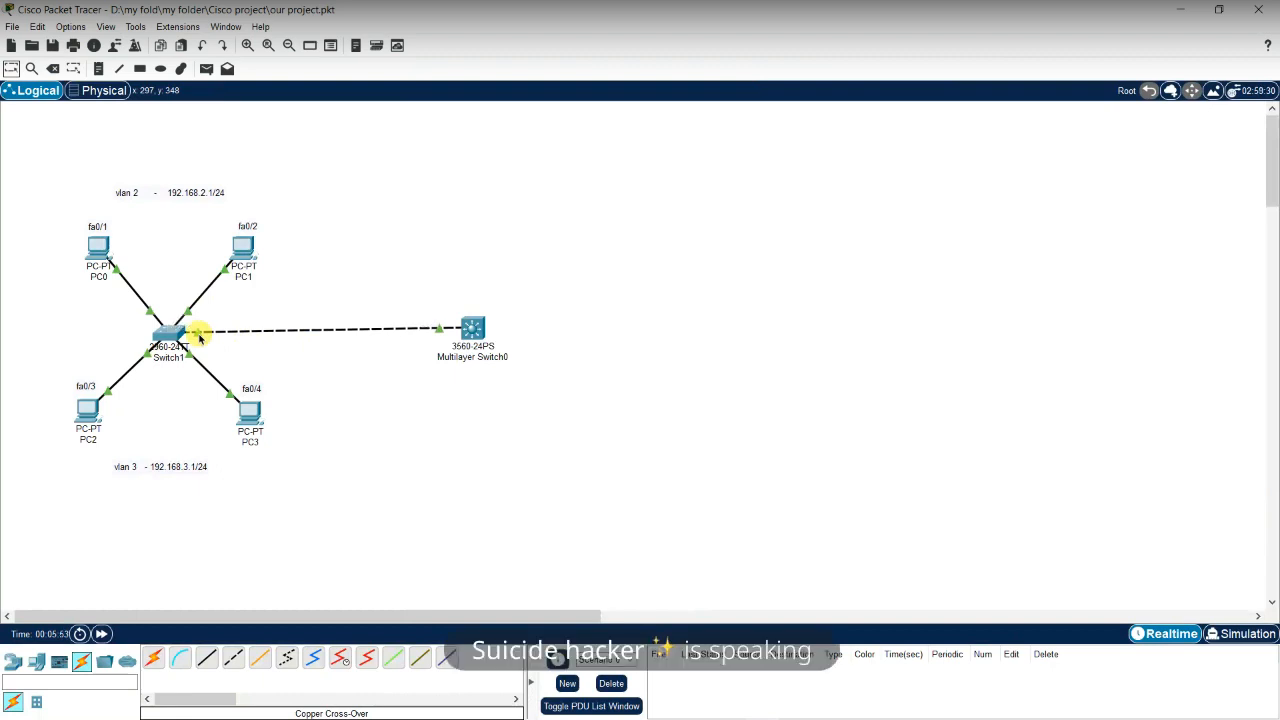
click(100, 68)
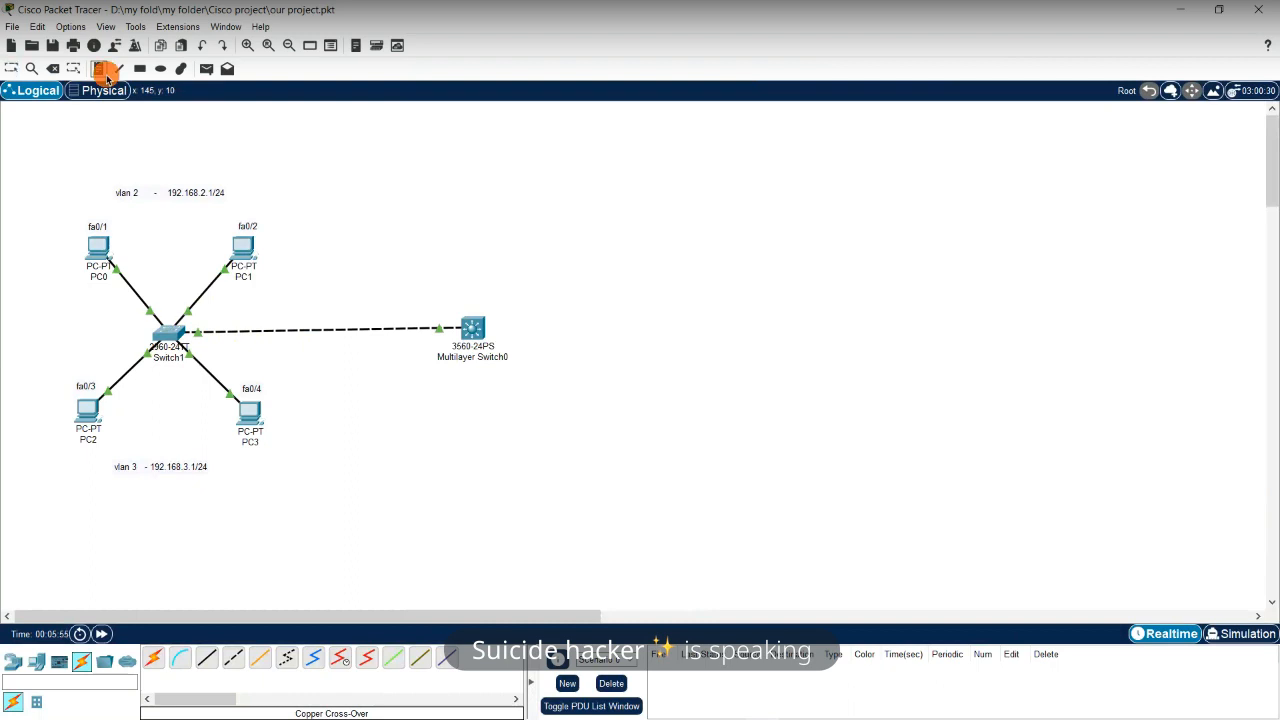
click(228, 318)
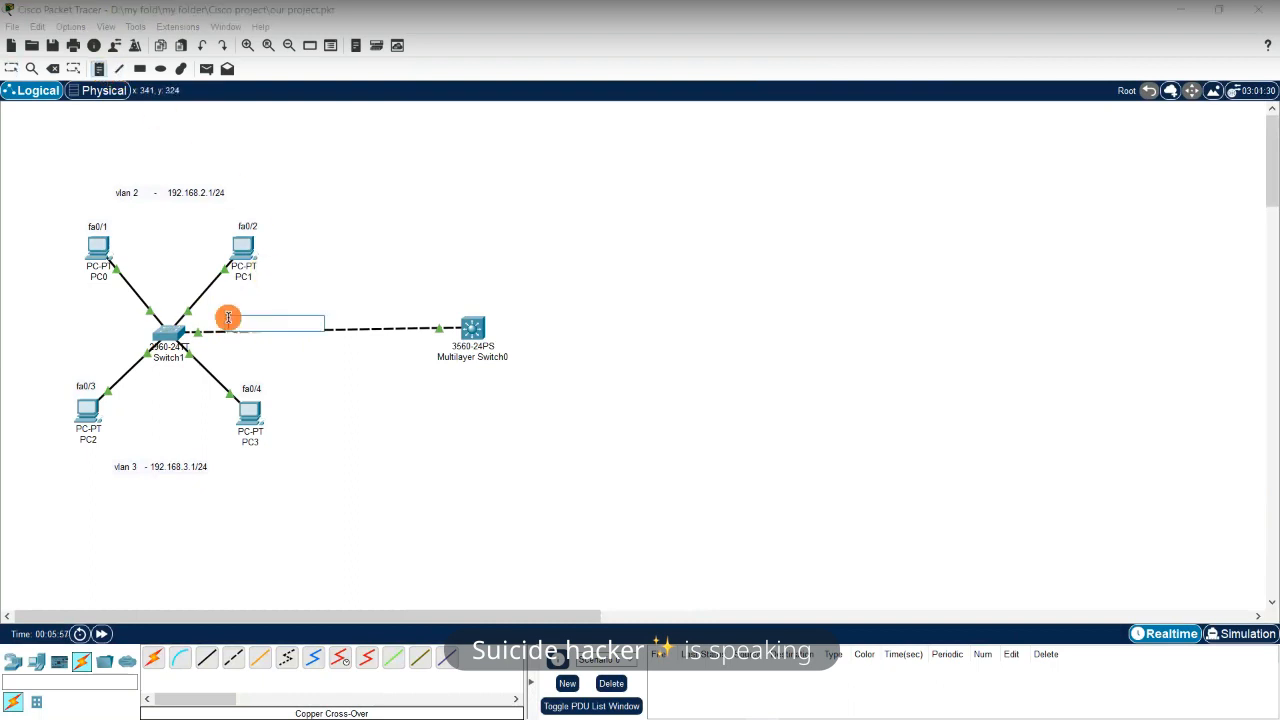
text(Gig0/1)
click(11, 68)
drag(250, 329, 237, 318)
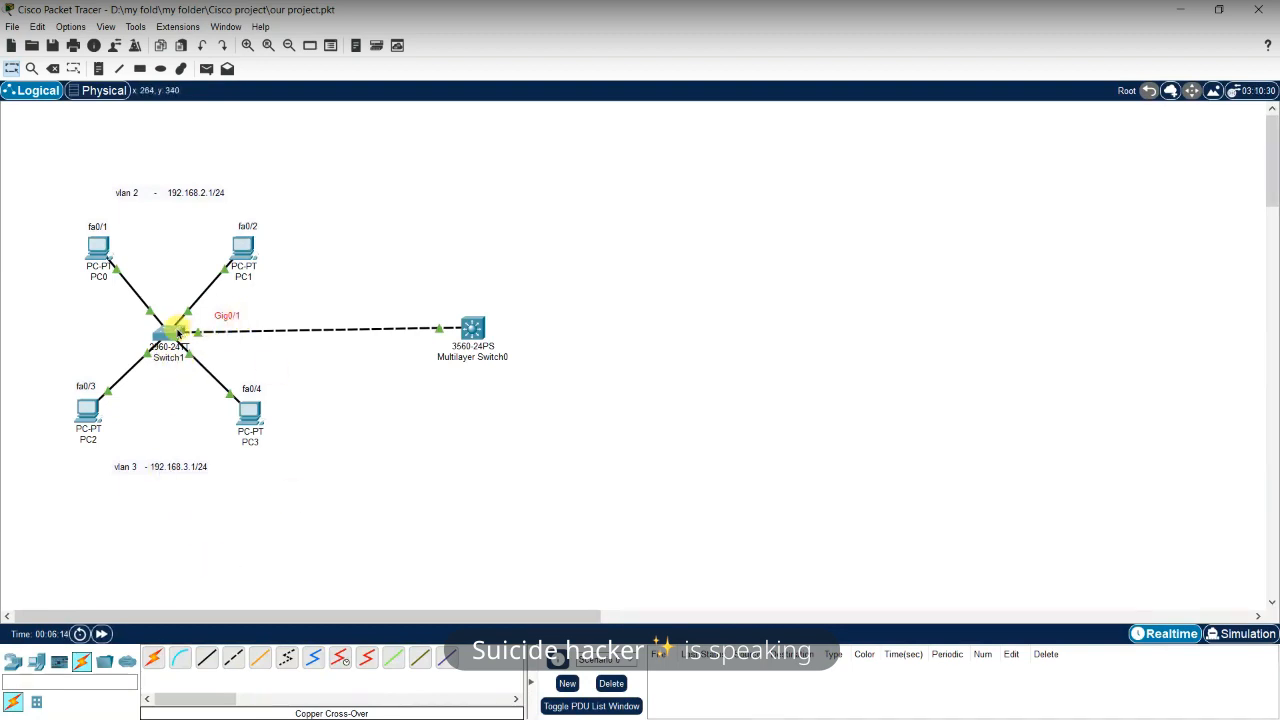
Open Switch1's command line interface and check the GigabitEthernet0/1 state messages
mouse_move(178, 333)
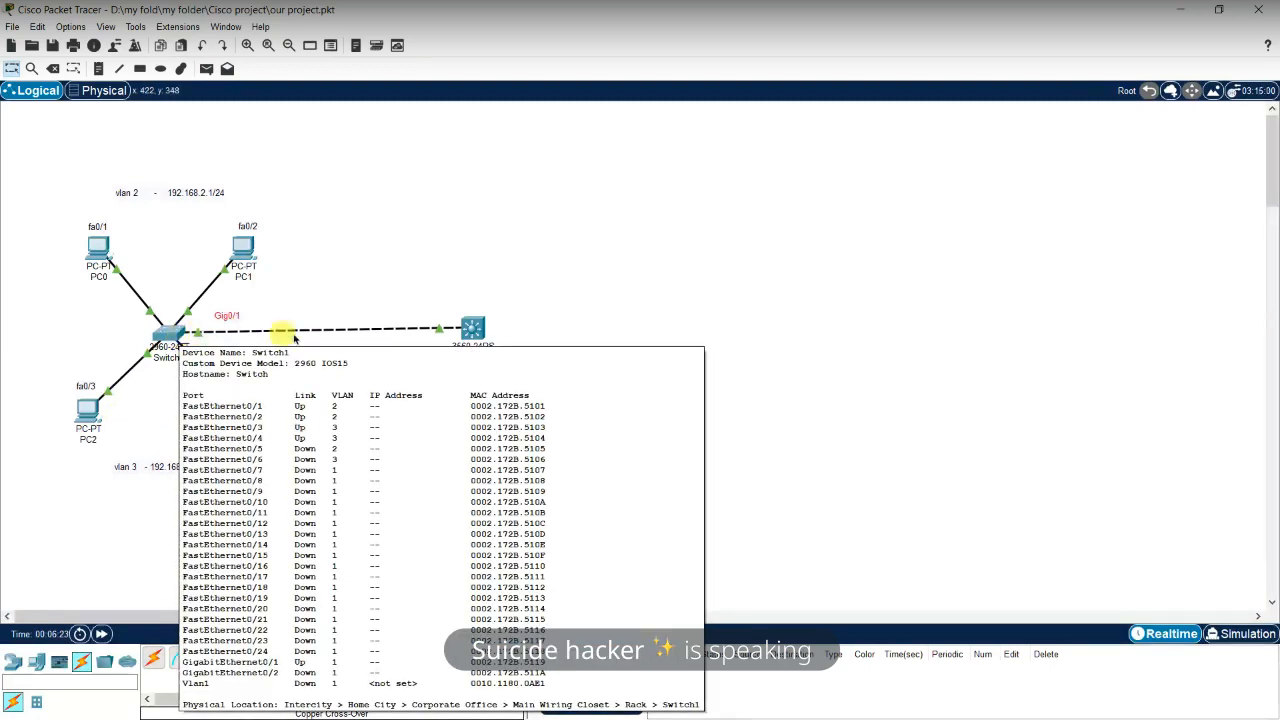
click(172, 343)
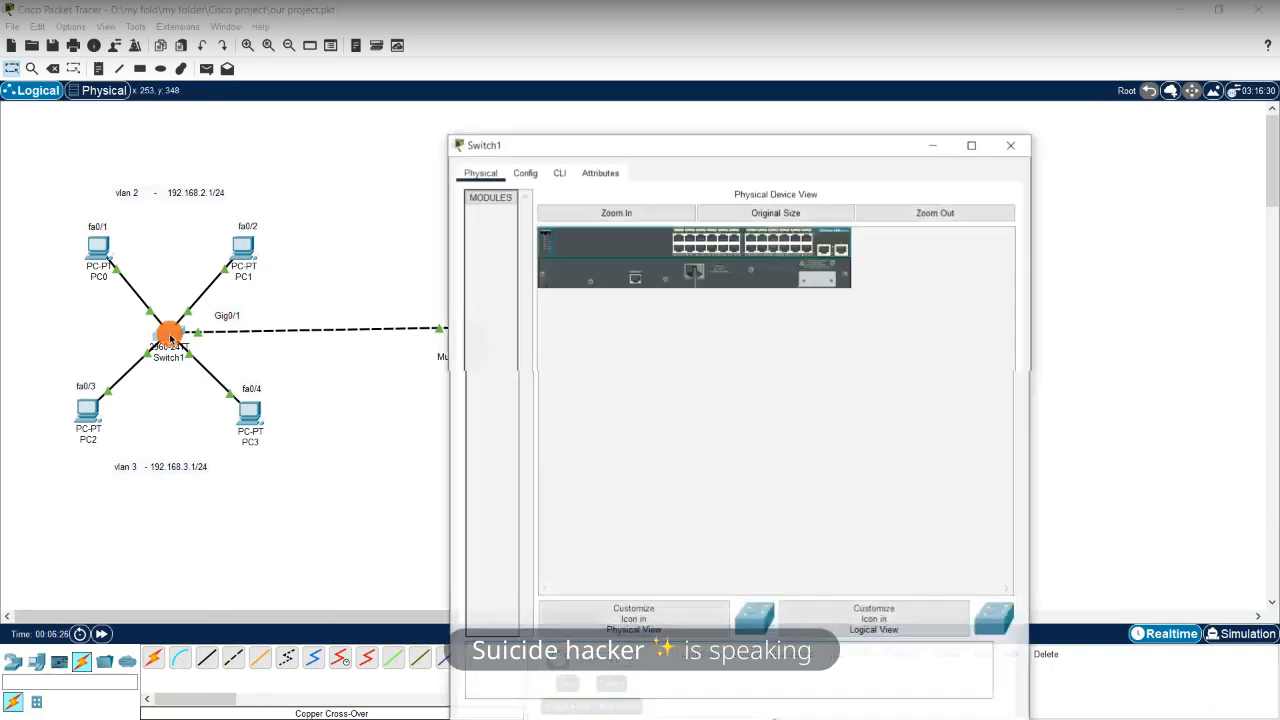
click(563, 173)
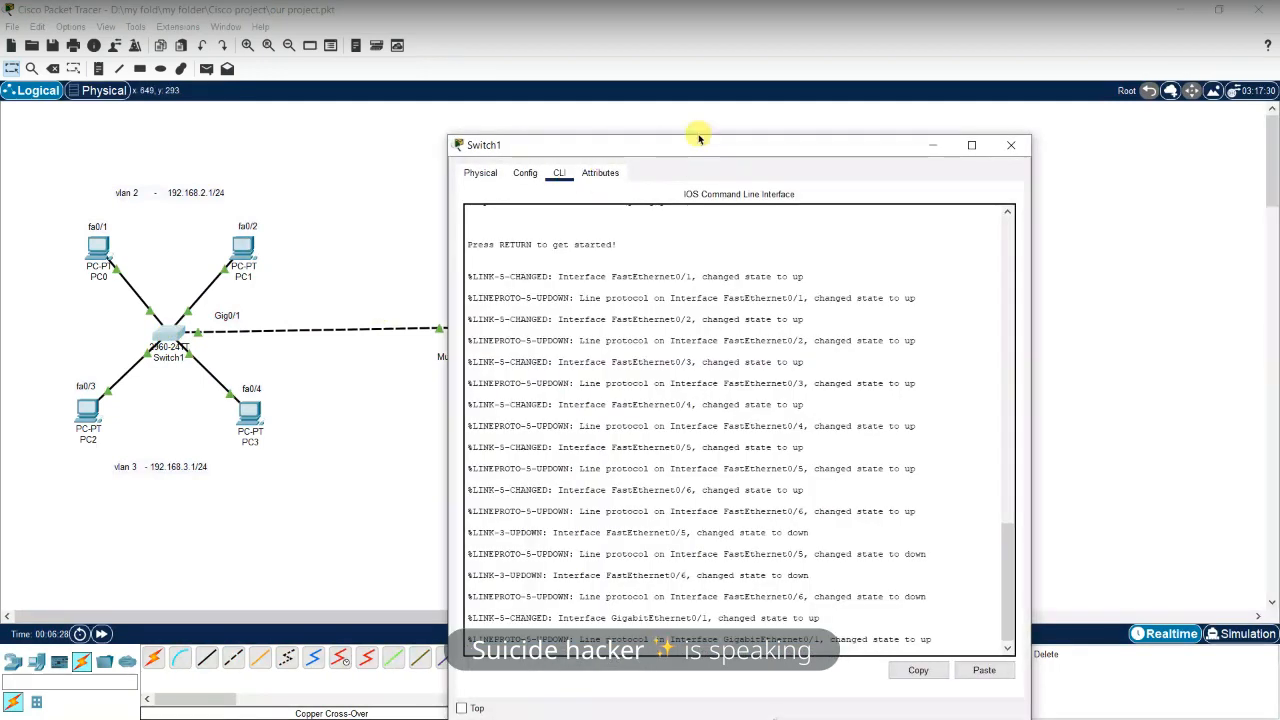
click(1011, 145)
click(174, 333)
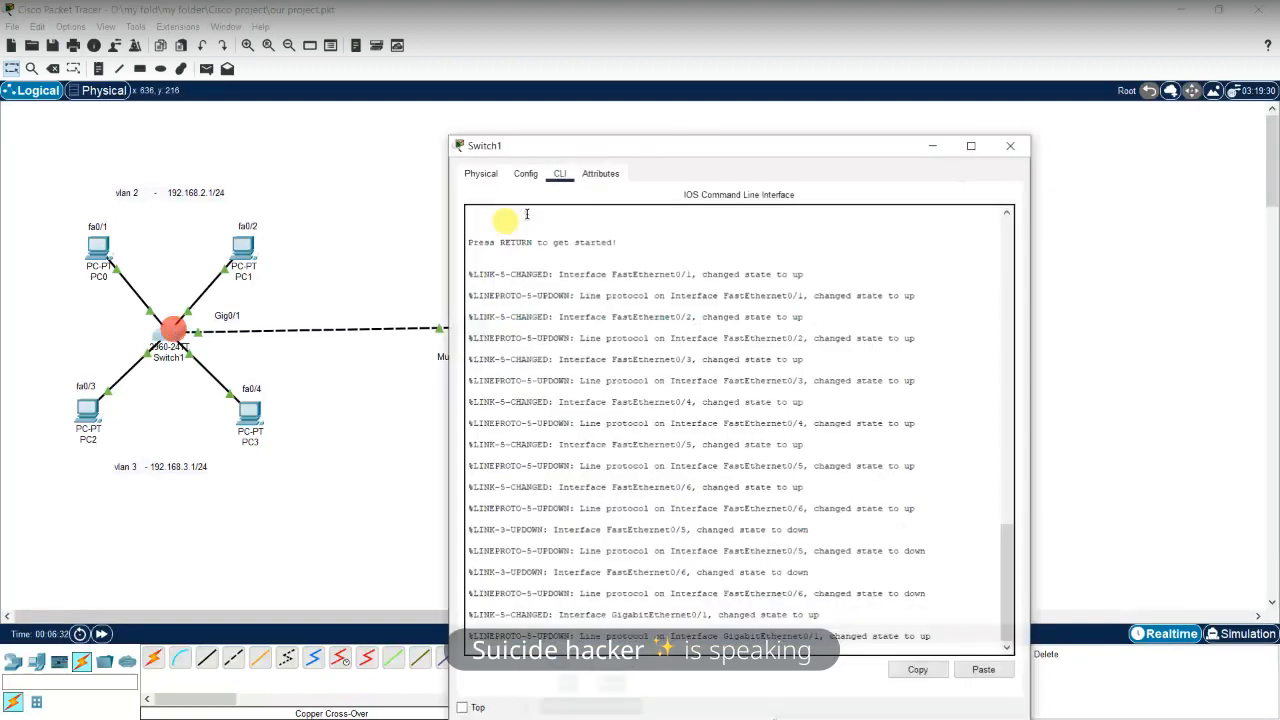
click(466, 173)
click(533, 179)
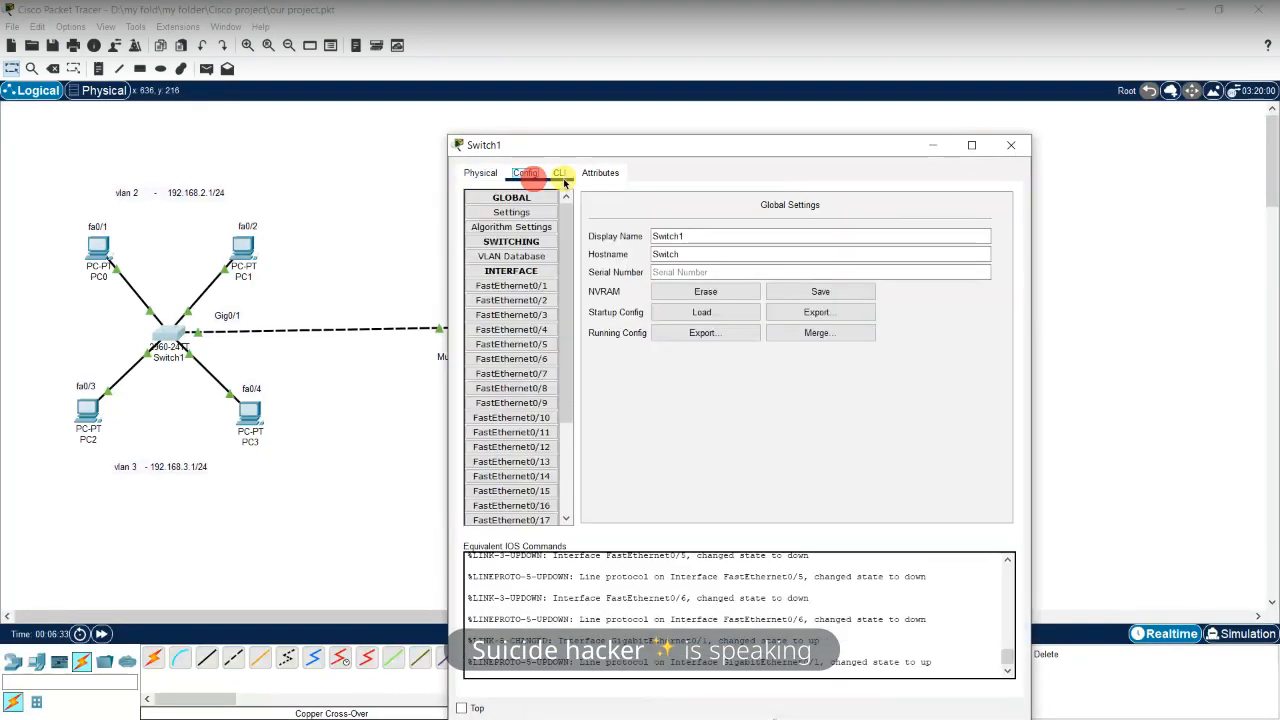
click(563, 176)
drag(760, 146, 765, 60)
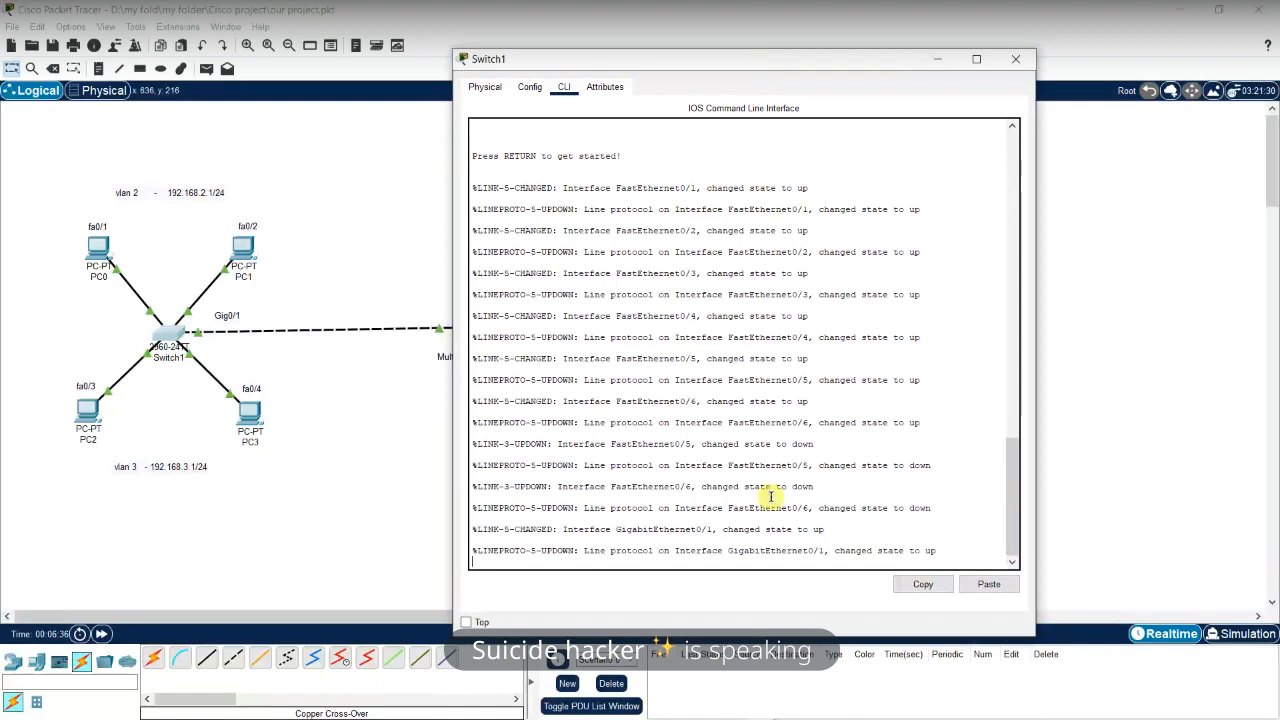
drag(944, 551, 726, 552)
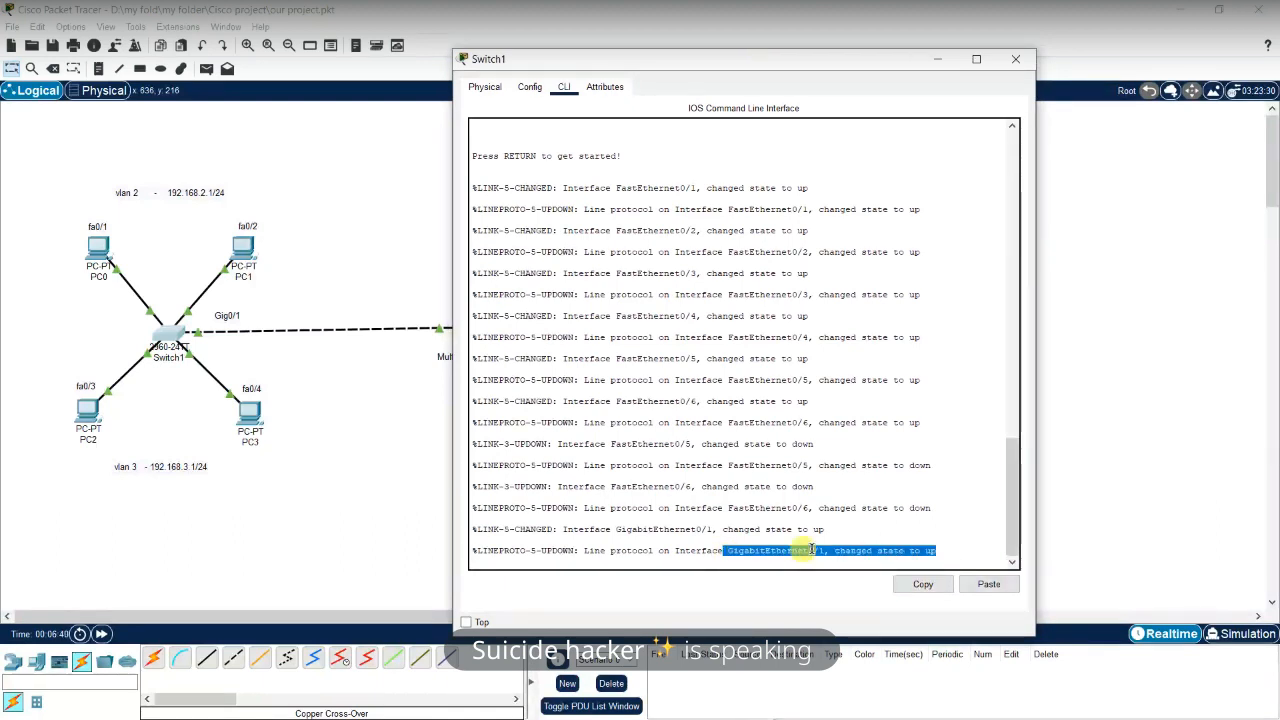
click(939, 551)
drag(939, 551, 835, 552)
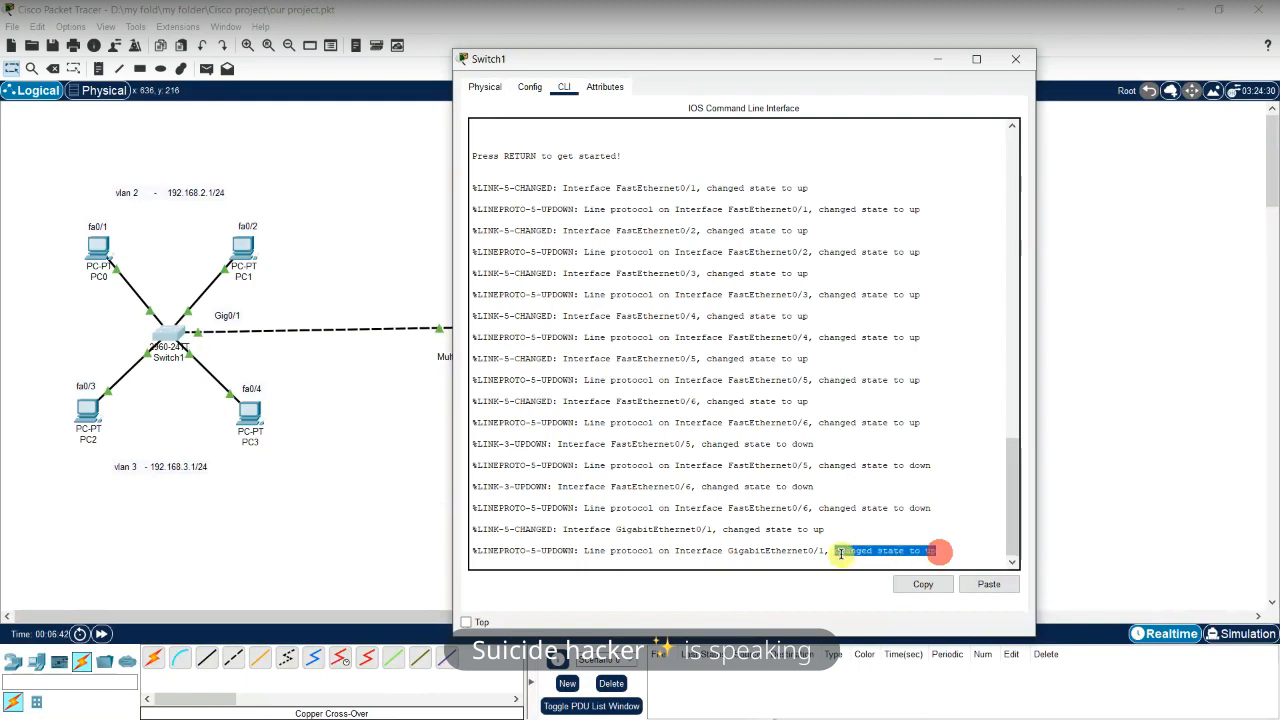
click(952, 550)
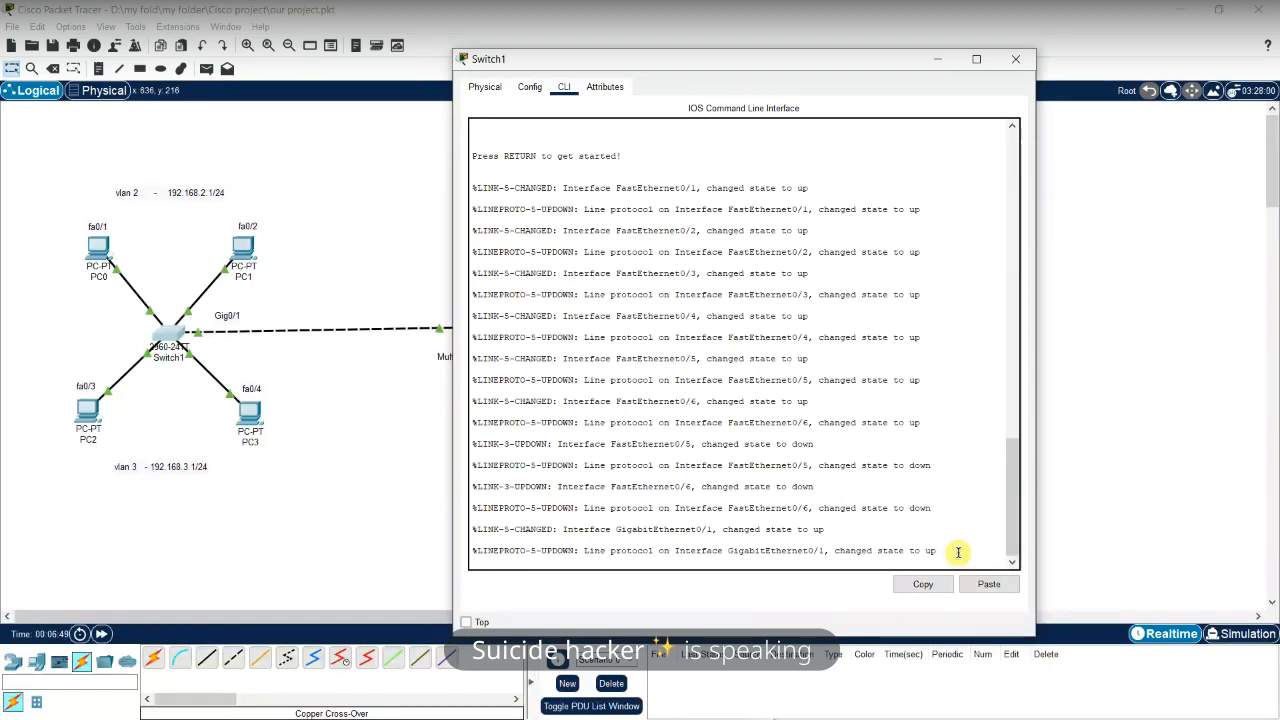
Enter privileged EXEC mode in Switch1's command line with en
key(Return)
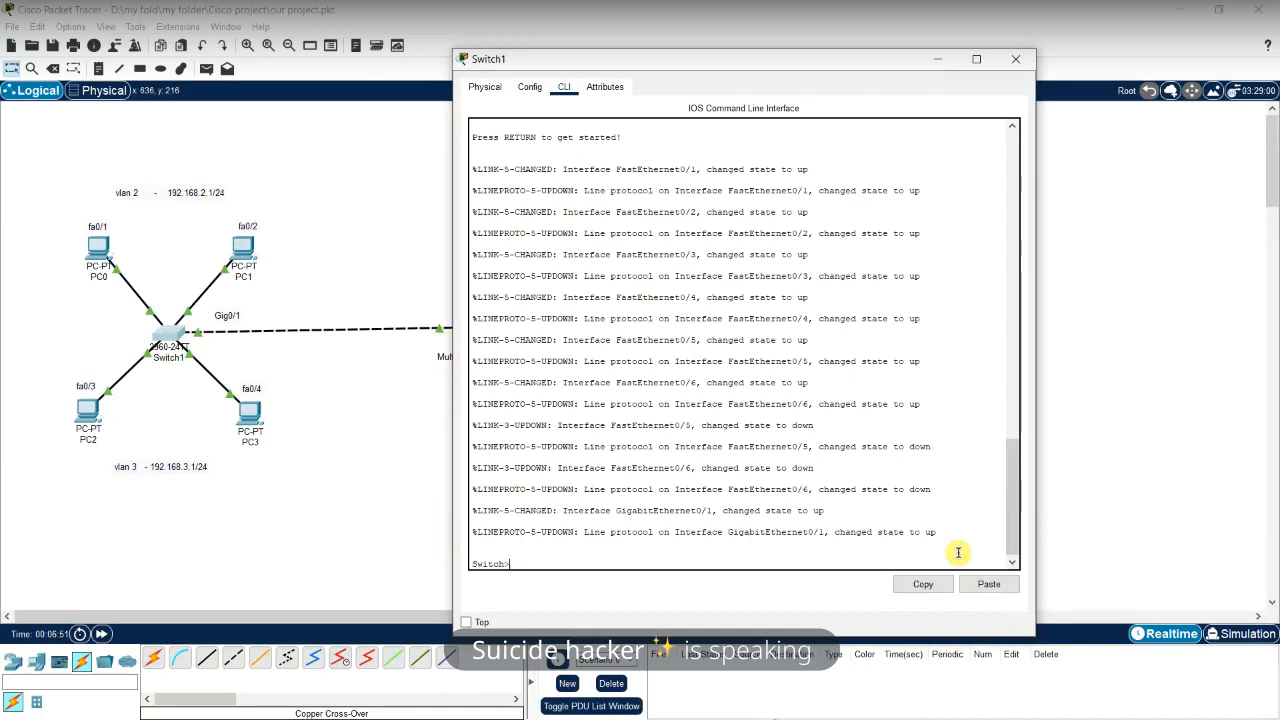
click(516, 566)
click(551, 567)
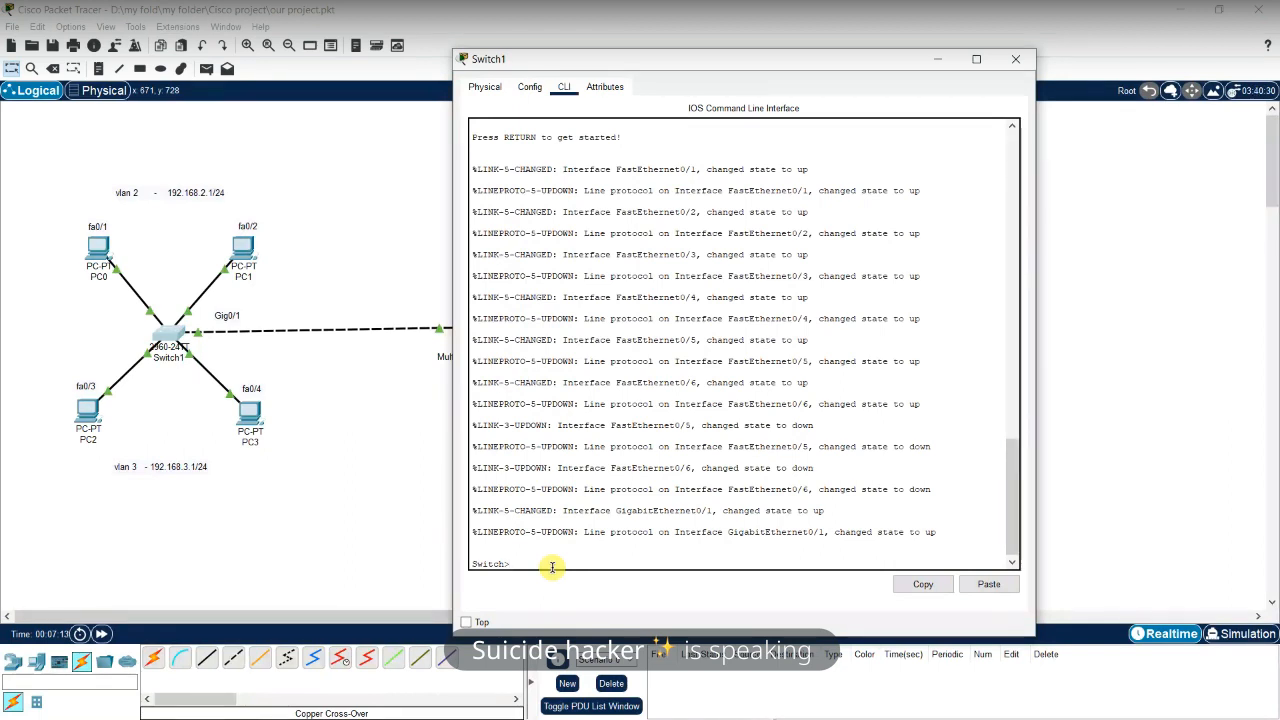
text(en)
key(Return)
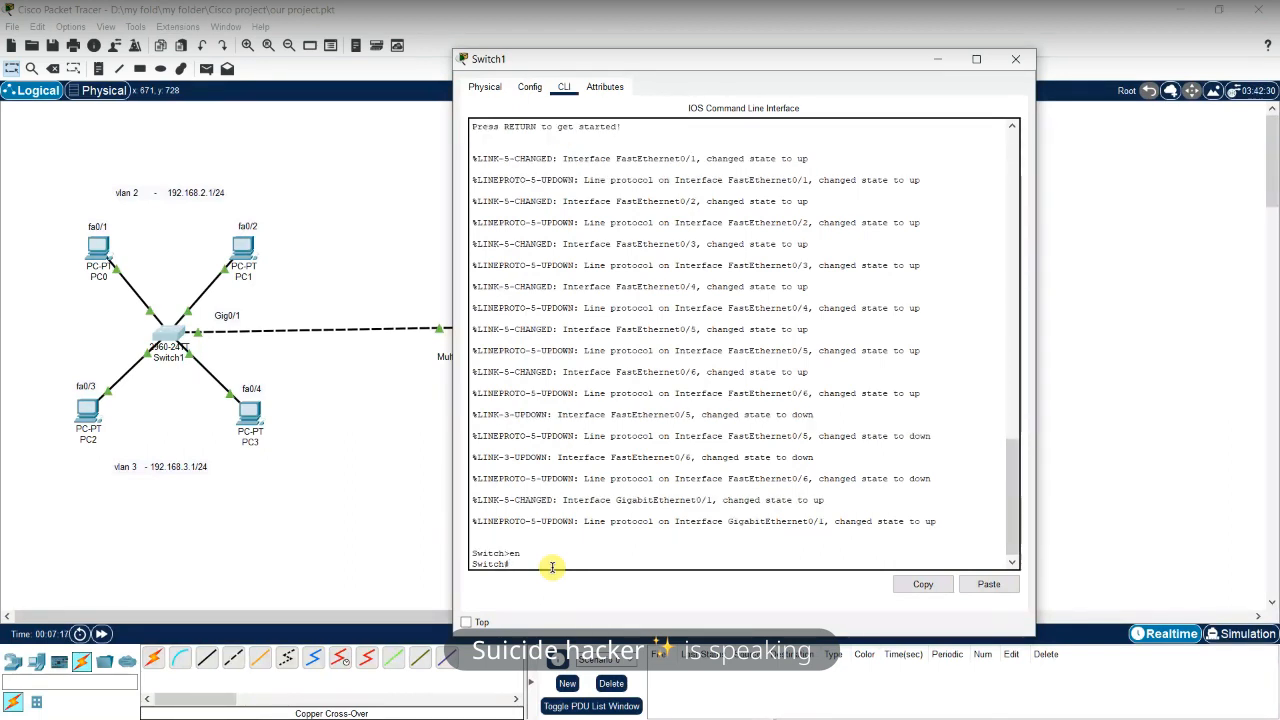
Run show vlan on Switch1 and examine which ports belong to VLANs 1, 2 and 3, including Gig0/1 and Gig0/2
click(552, 567)
text(show vlan)
key(Return)
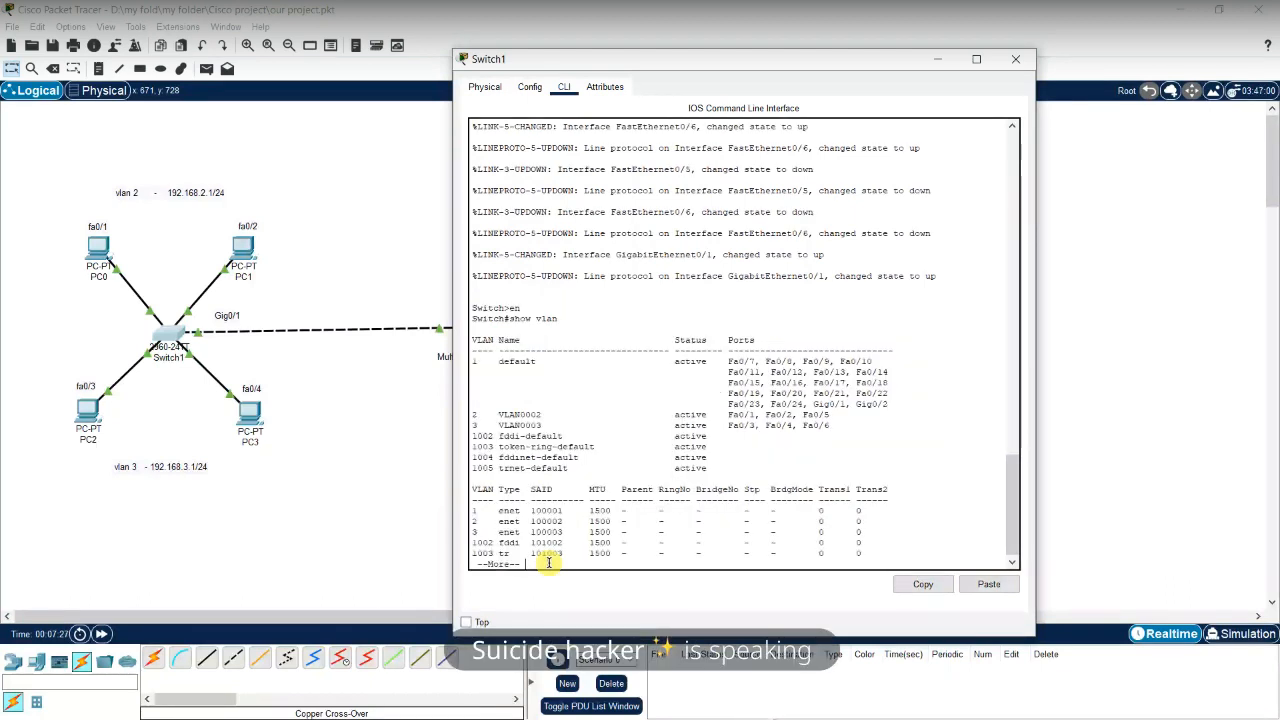
drag(472, 414, 834, 429)
click(834, 429)
drag(480, 361, 471, 361)
click(609, 423)
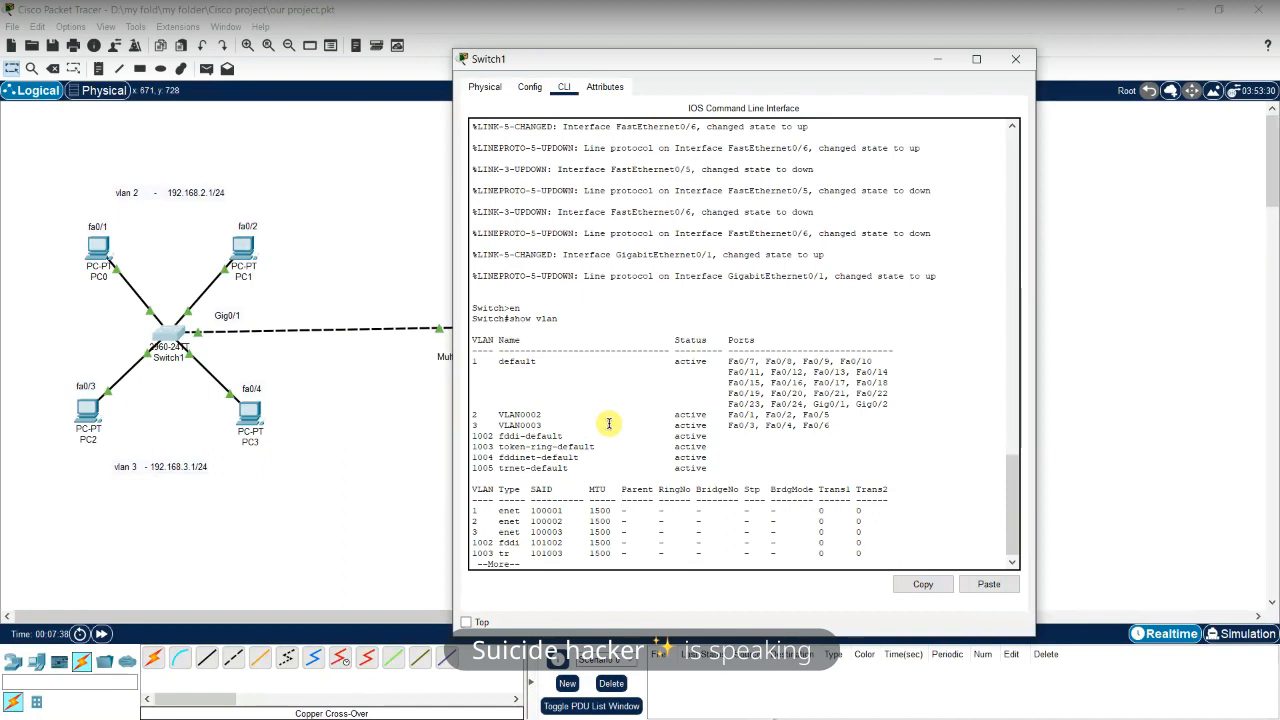
drag(729, 374, 781, 404)
click(781, 401)
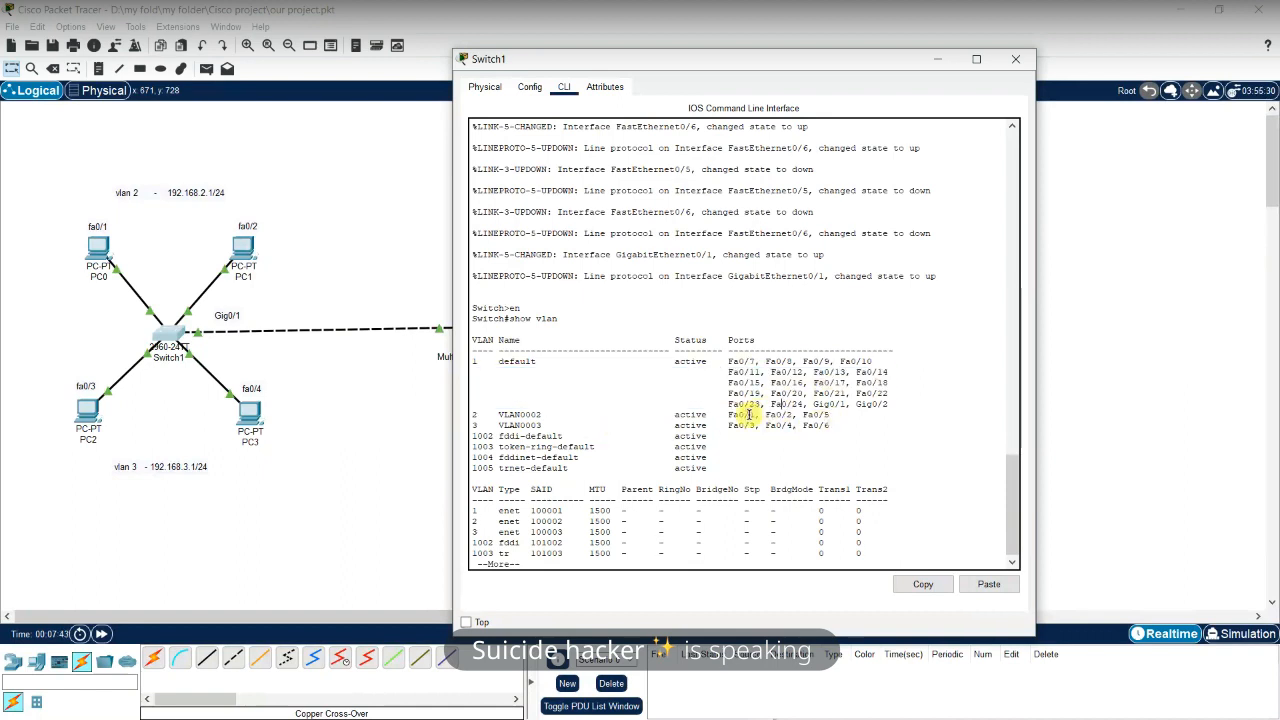
drag(726, 416, 834, 426)
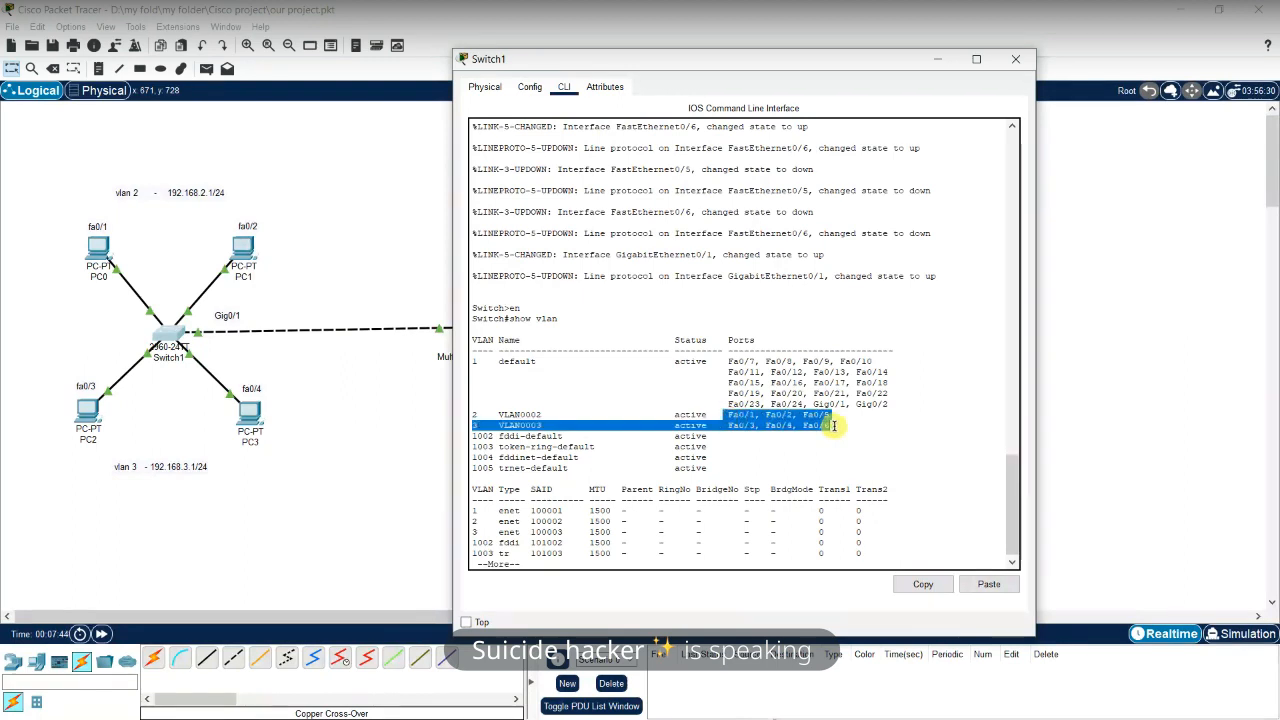
click(834, 426)
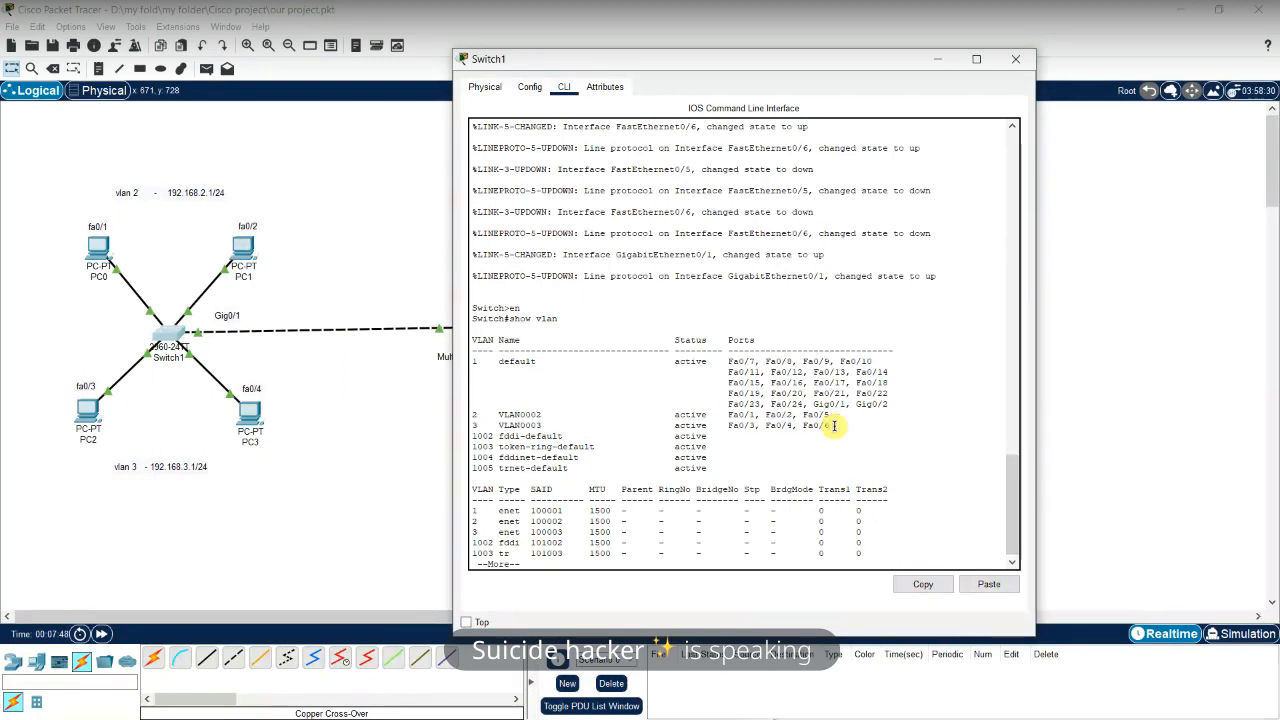
drag(813, 405, 890, 404)
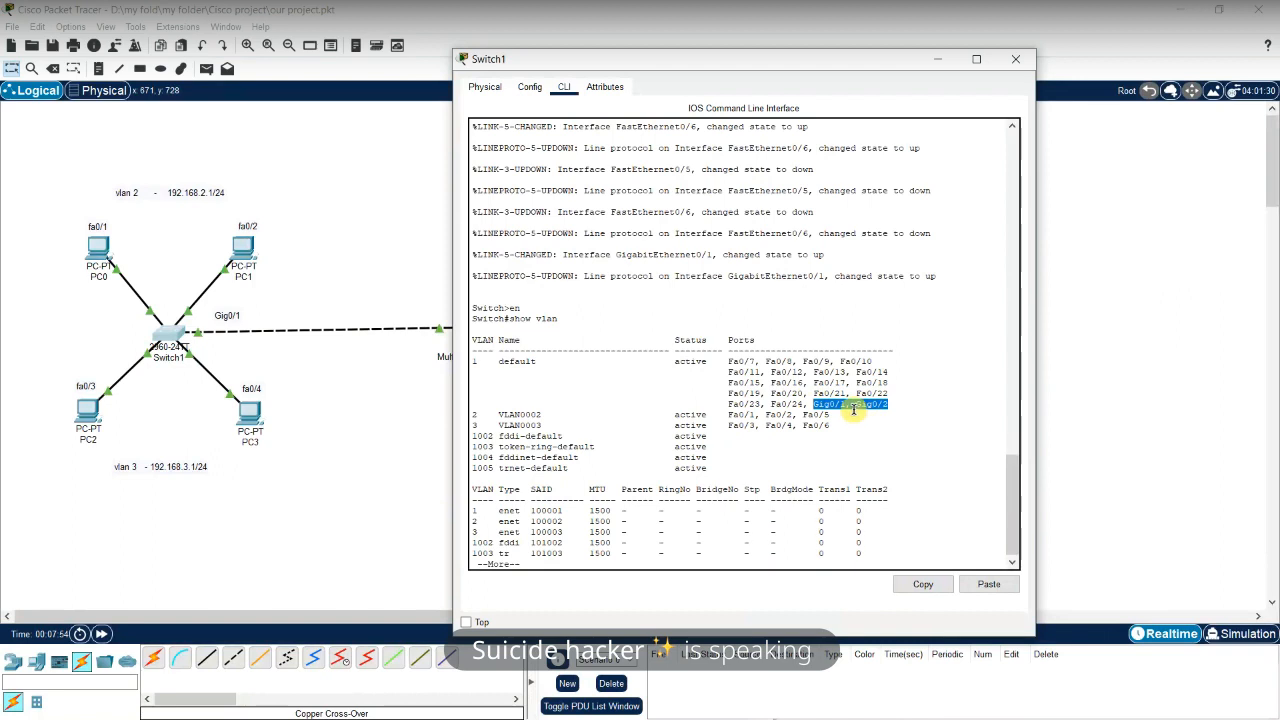
drag(846, 405, 820, 408)
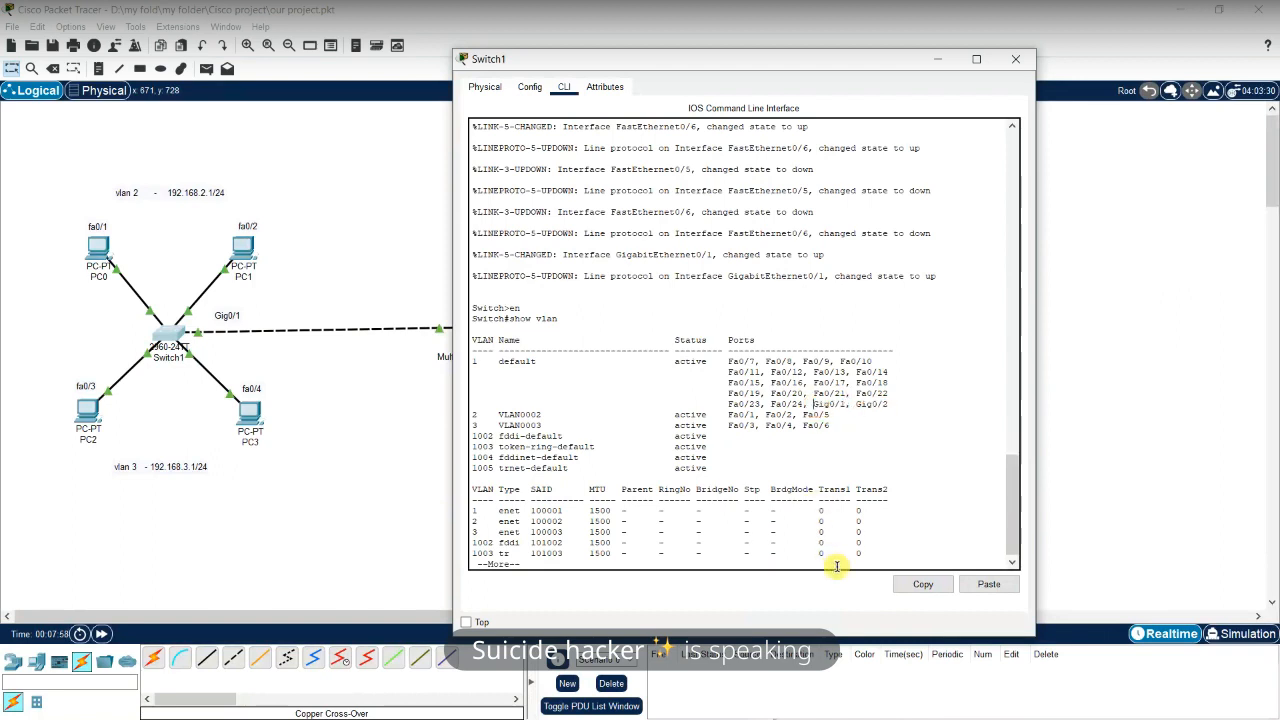
Page through the rest of the VLAN listing until the privileged prompt of Switch1 returns
key(Return)
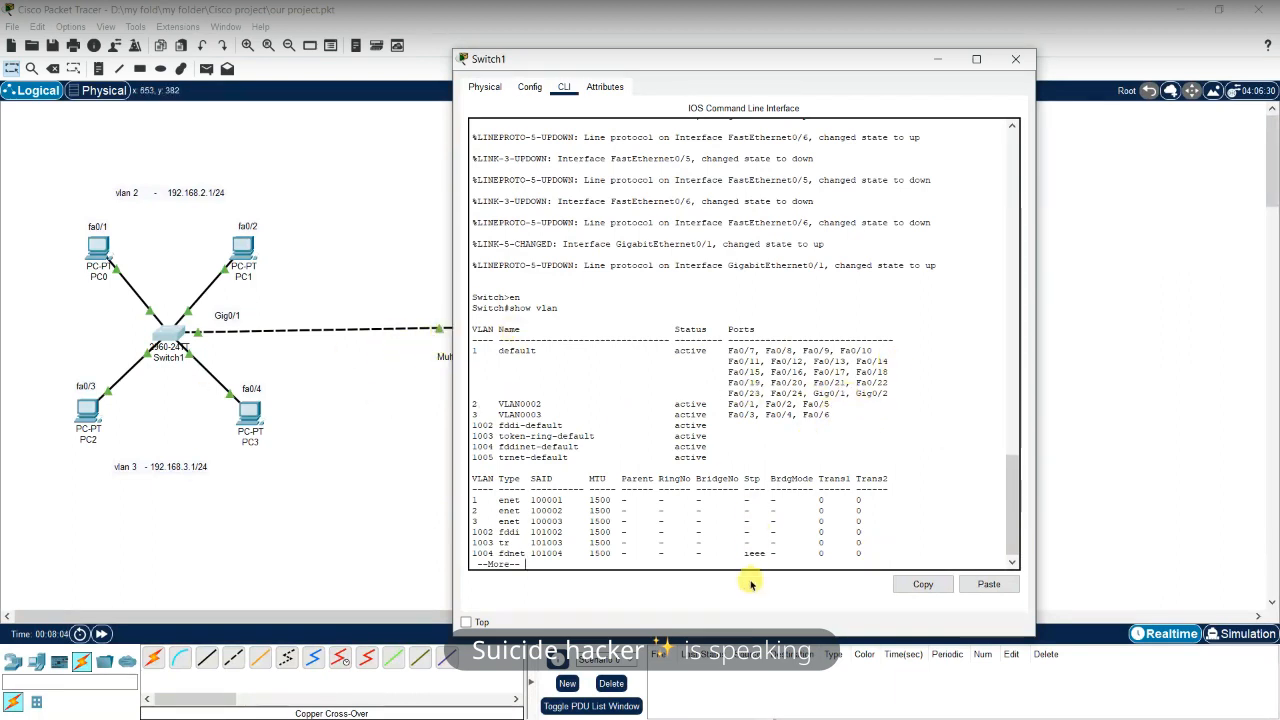
key(Return)
key(Return)
key(Return)
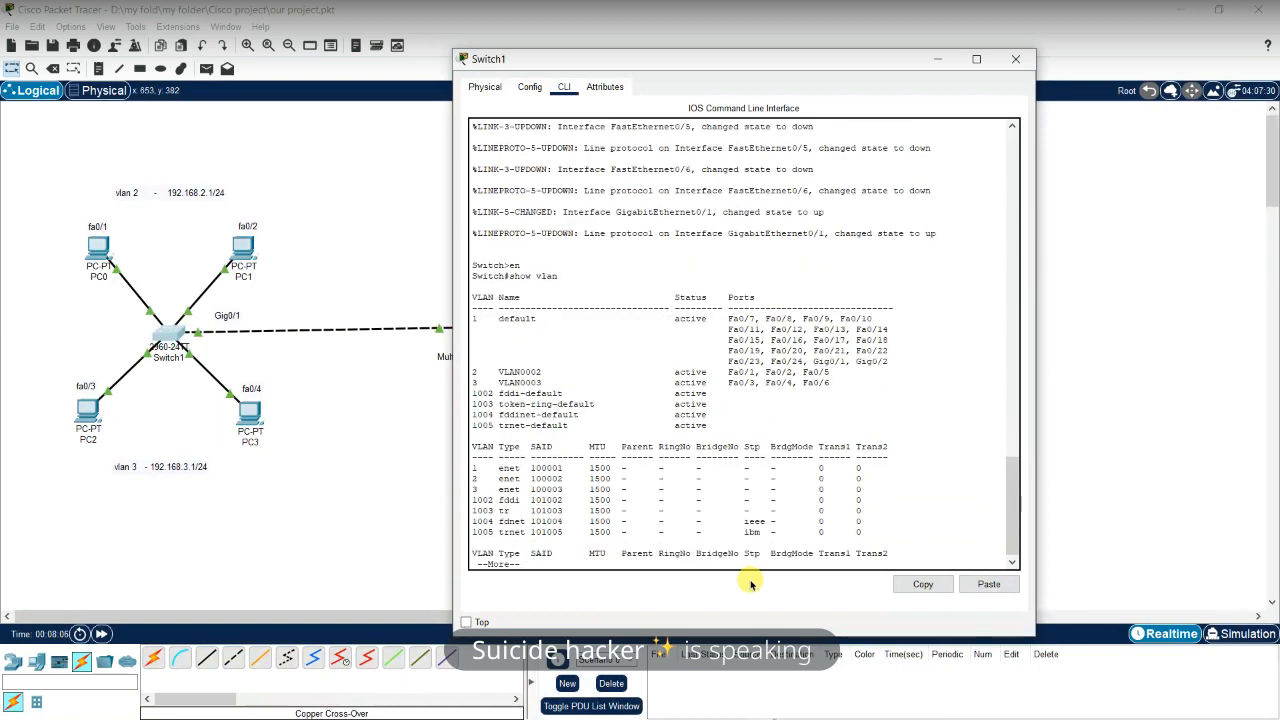
key(Return)
key(Return)
key(Return)
key(Return)
key(Return)
key(Return)
key(Return)
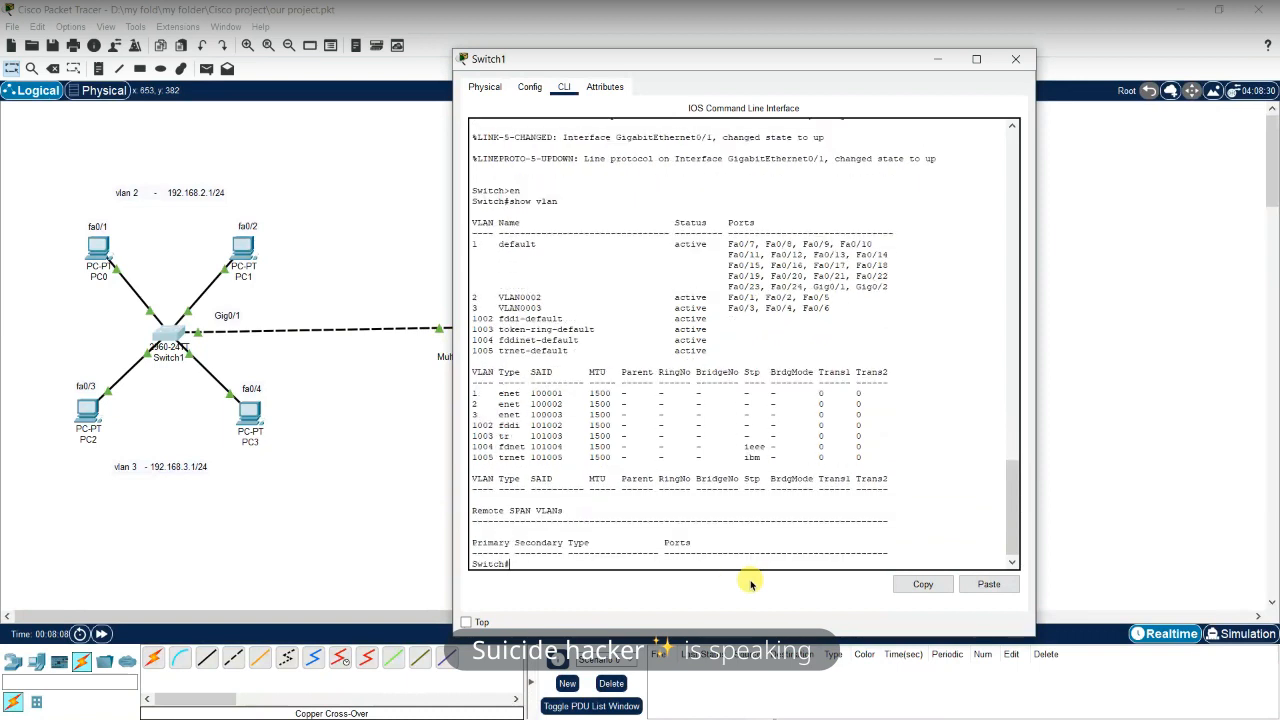
key(Return)
text(r)
key(Return)
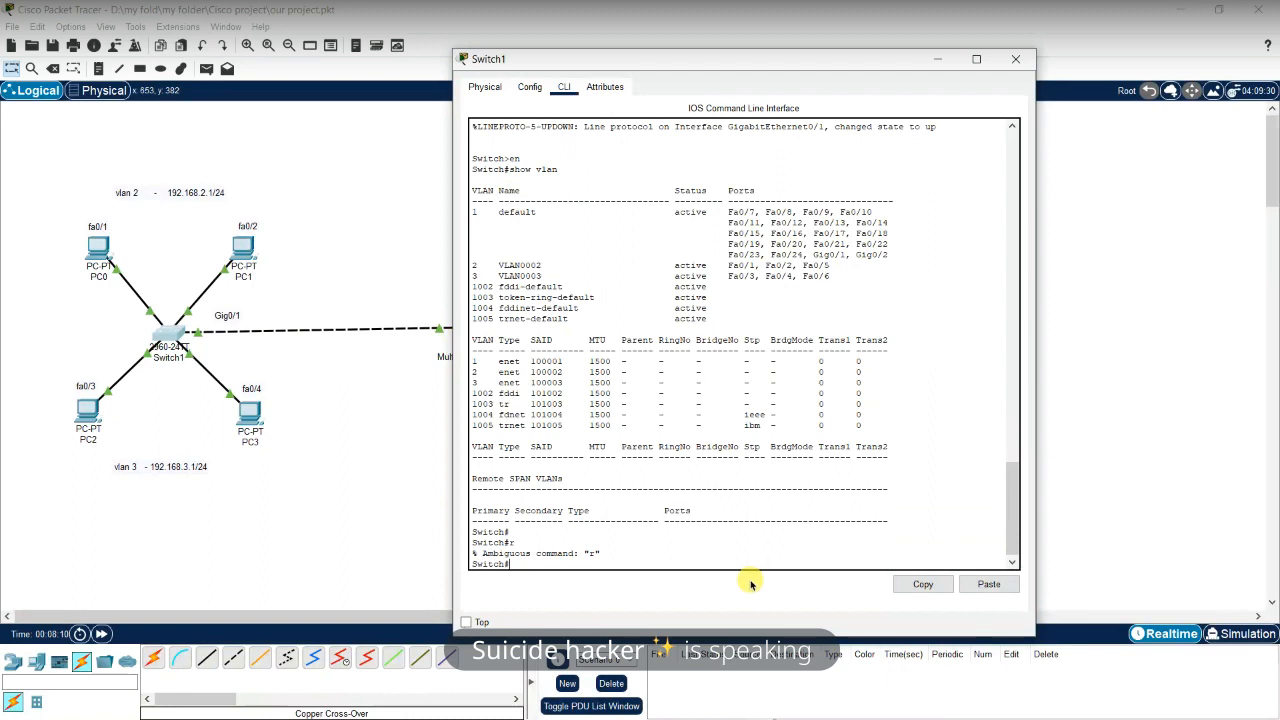
key(Return)
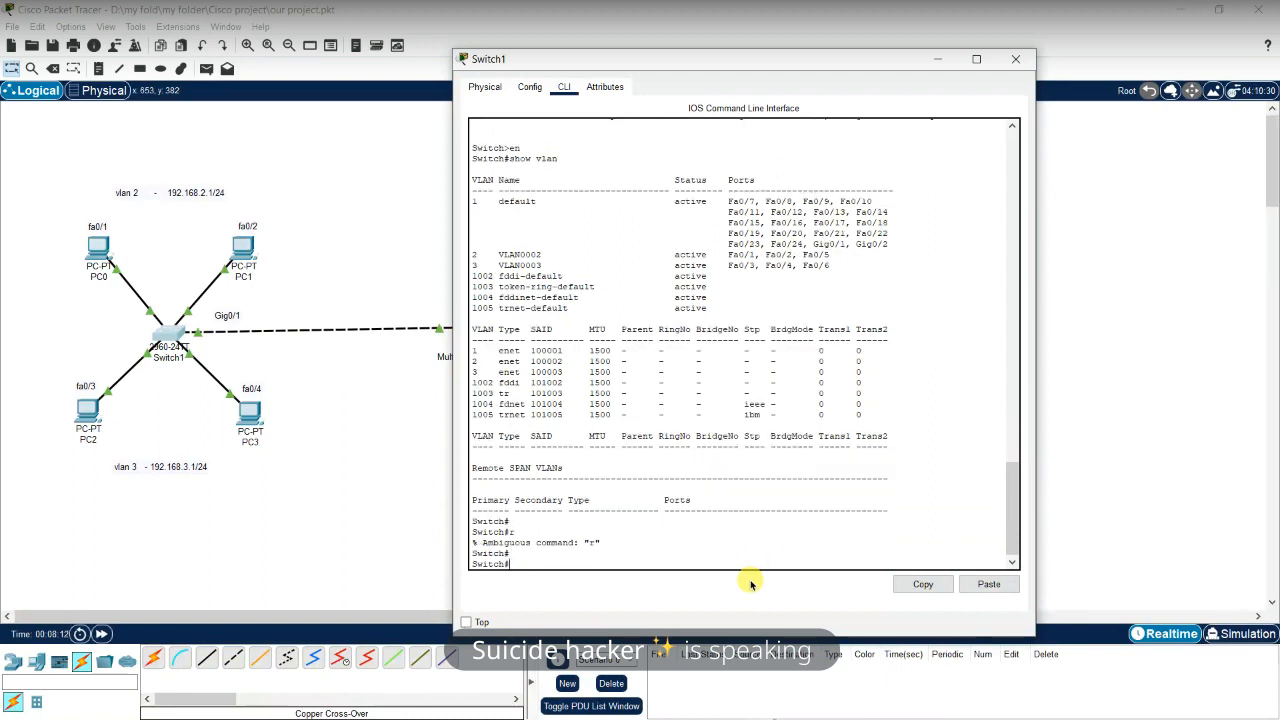
Try to enter interface Gig0/1 from Switch1's privileged prompt with int Gig0/1
text(int G0)
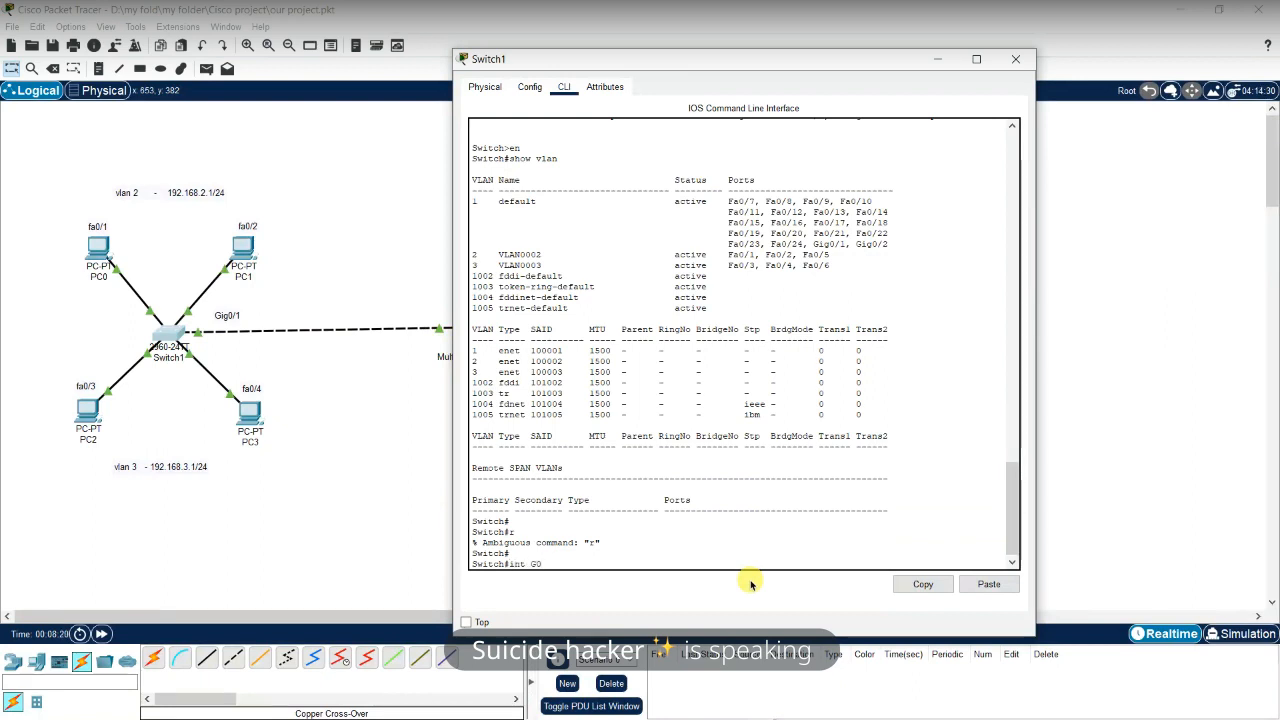
key(BackSpace)
text(ig0/1)
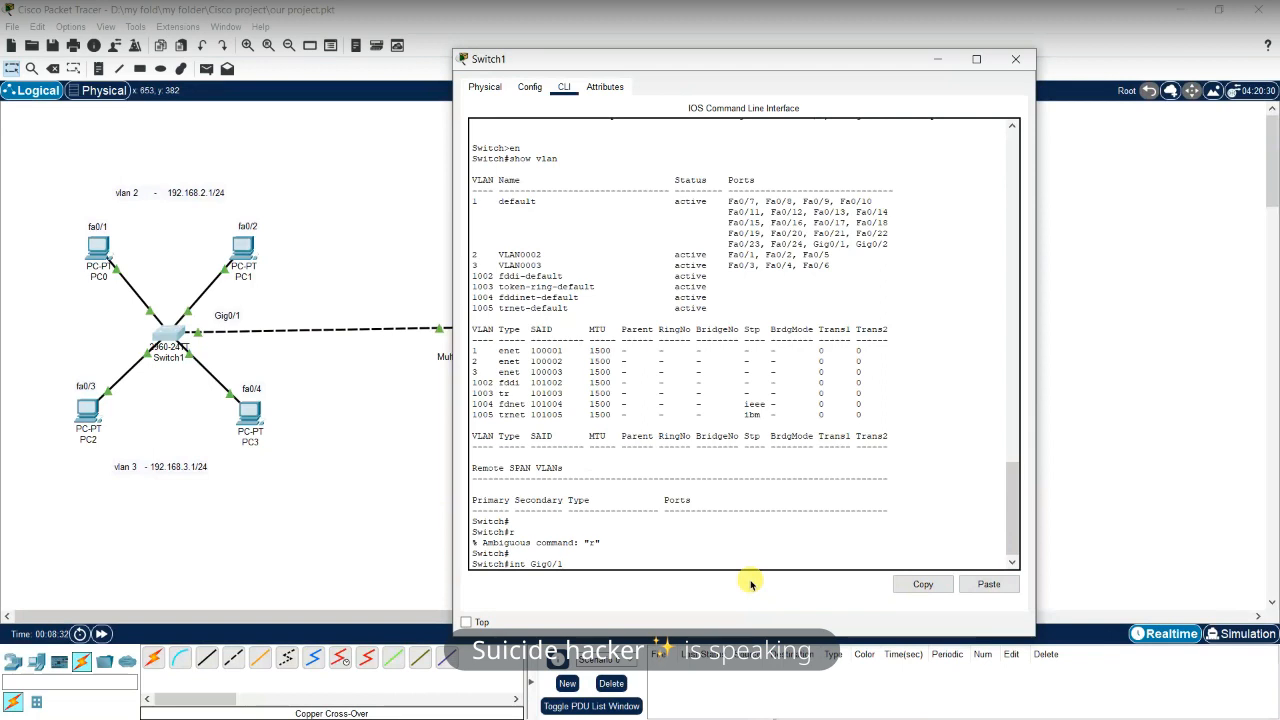
key(Return)
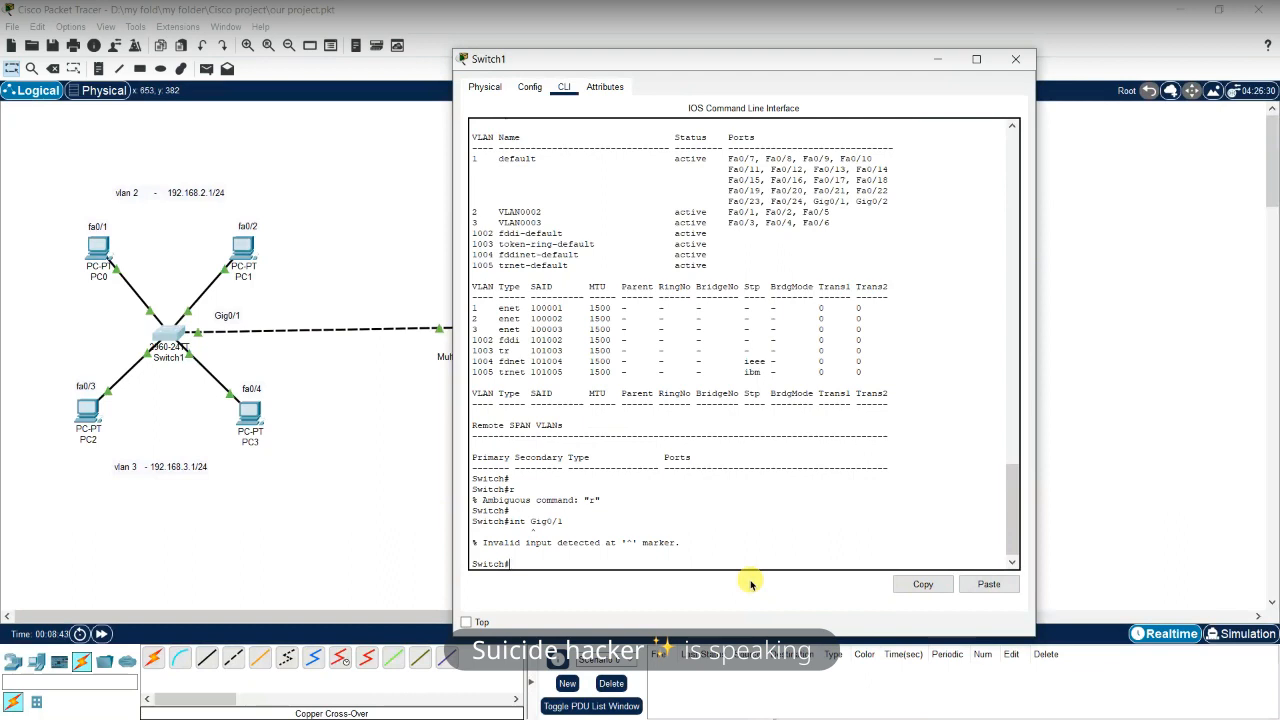
In Switch1's global configuration mode, set interface Gig0/1 to trunk with switch mode trunk
text(conf t)
key(Return)
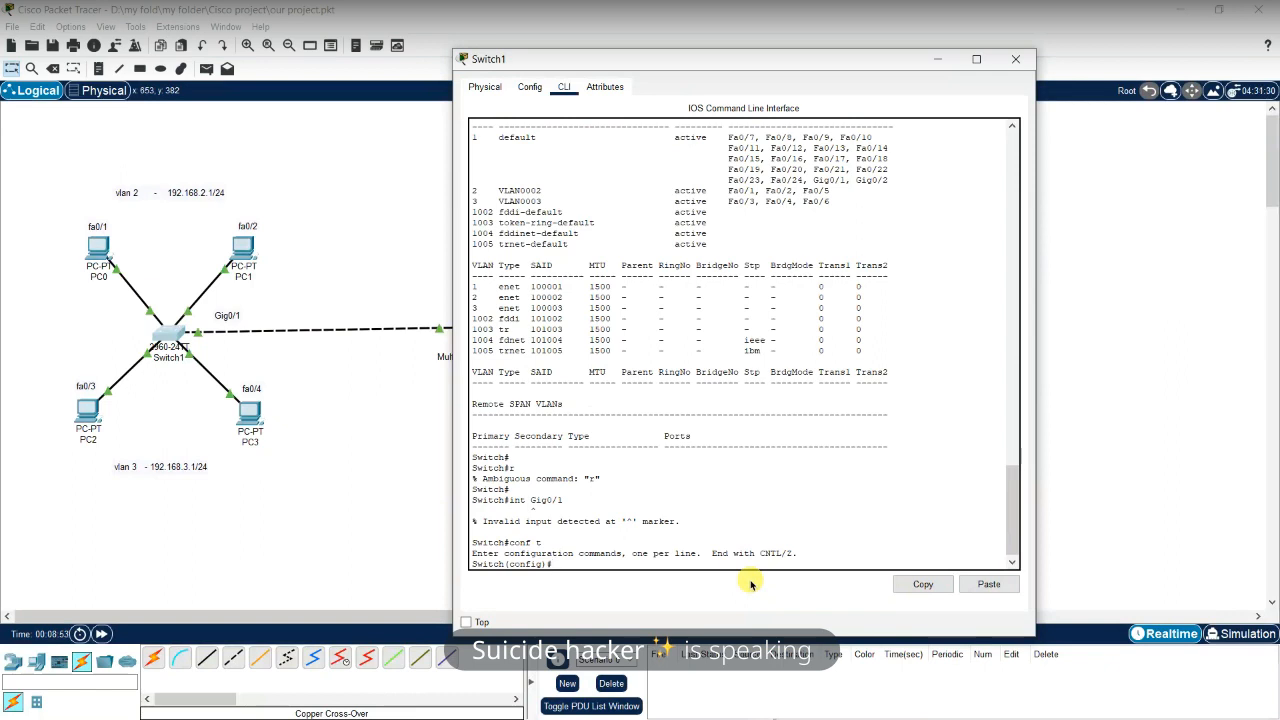
text(int Gig0/1)
key(Return)
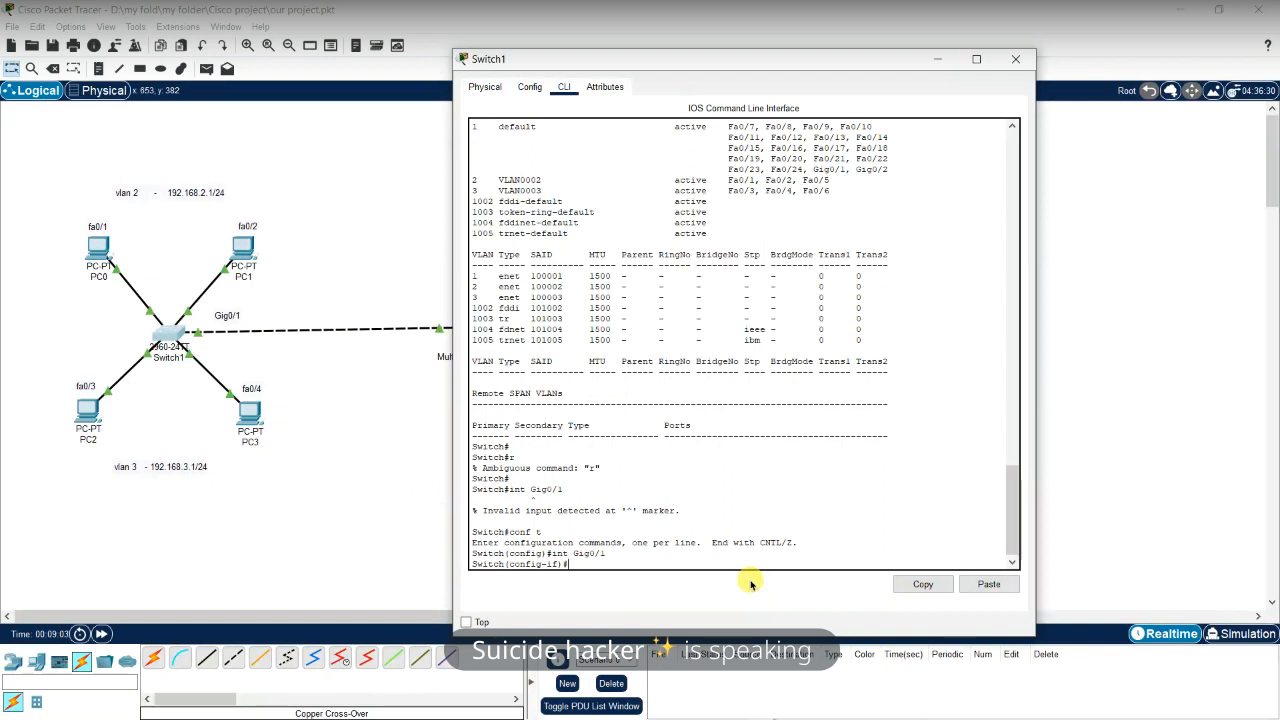
text(switch mode trunk)
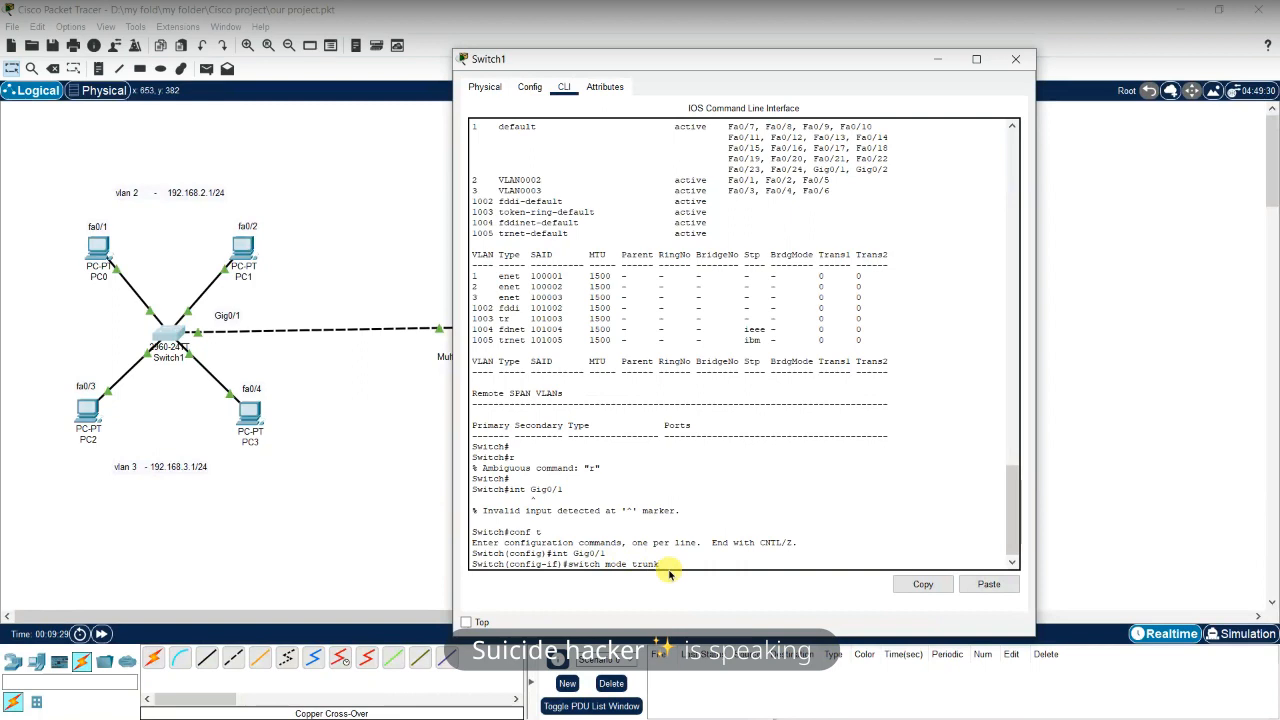
key(Return)
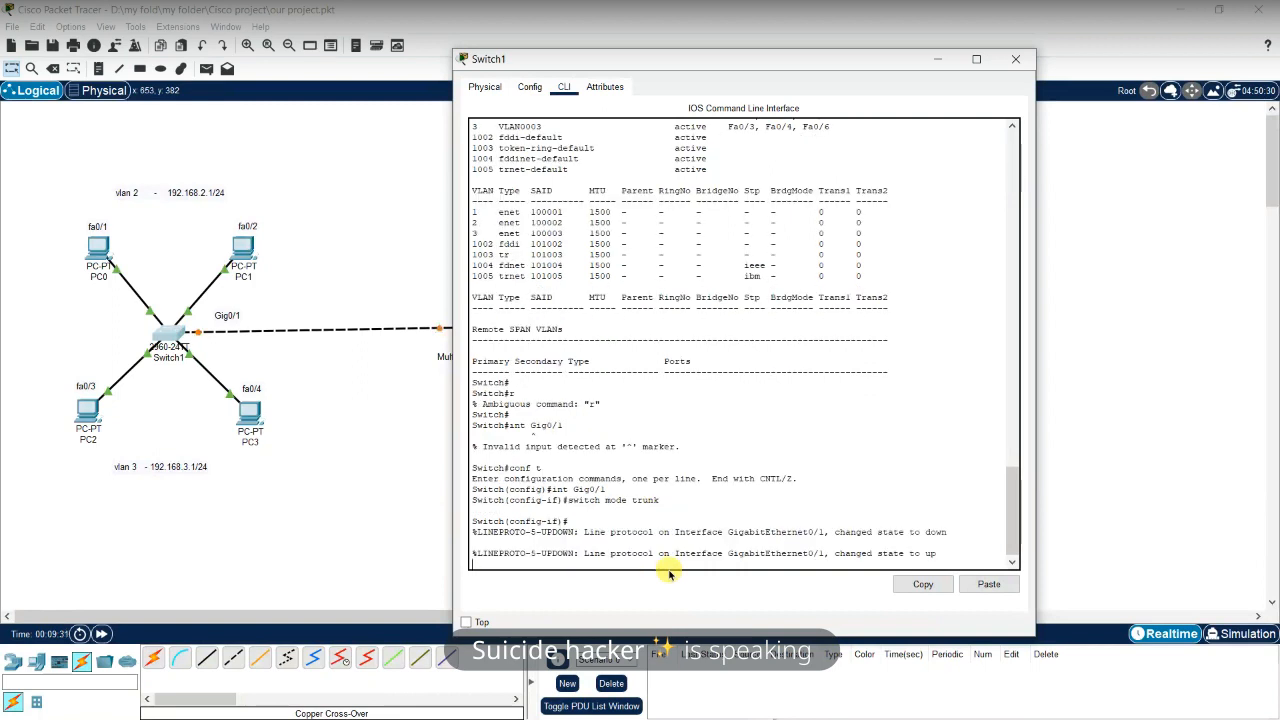
drag(582, 553, 943, 553)
click(943, 553)
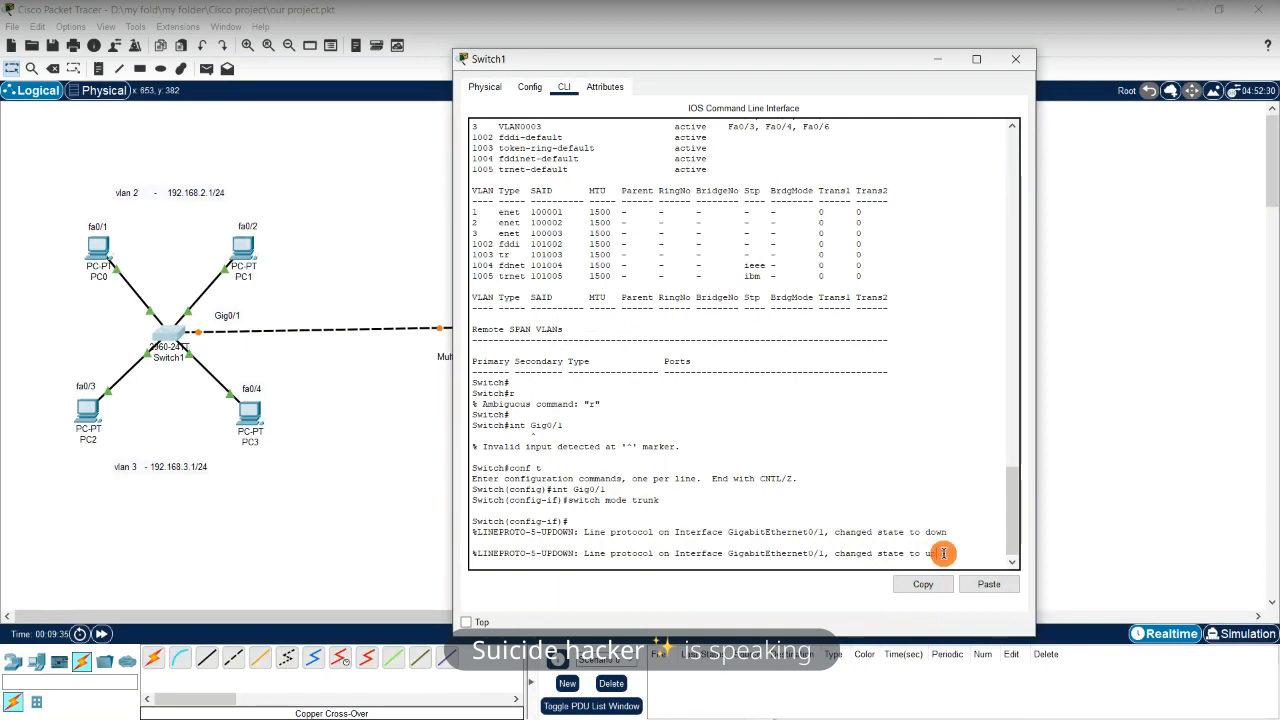
key(Return)
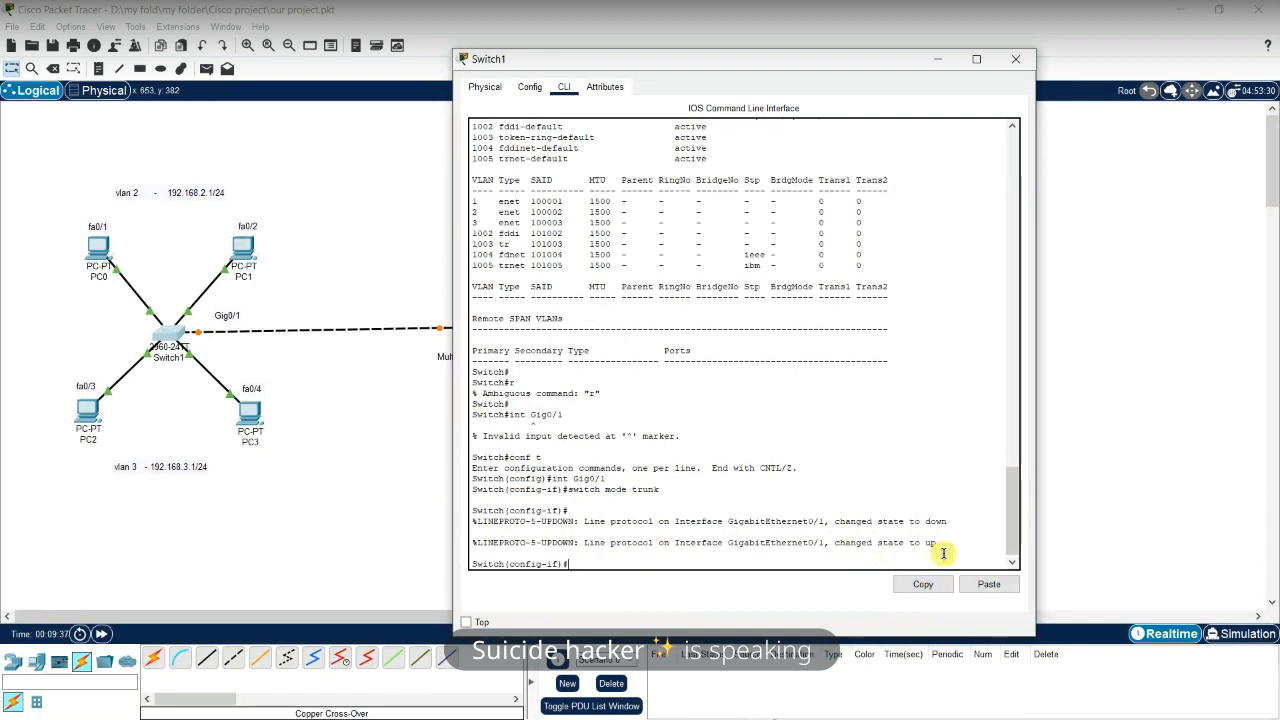
Leave configuration mode on Switch1, save the configuration with wr and close the switch's window
text(end)
key(Return)
text(wr)
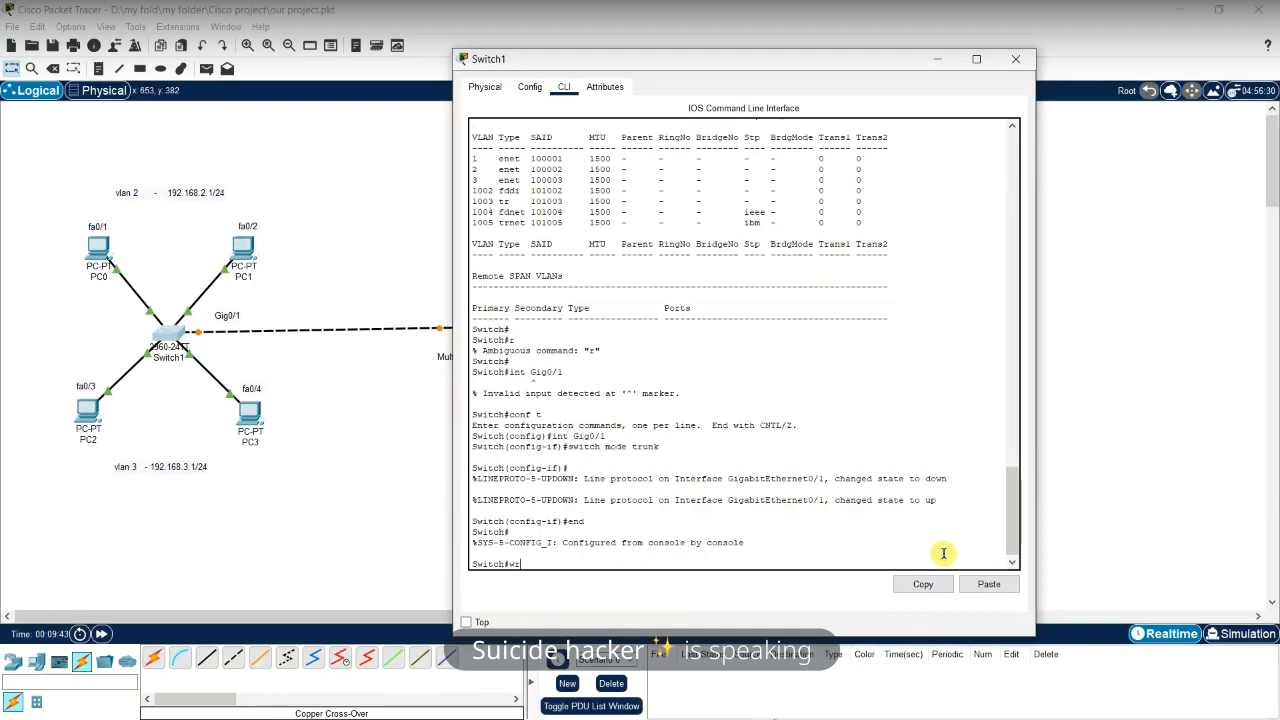
key(Return)
key(Return)
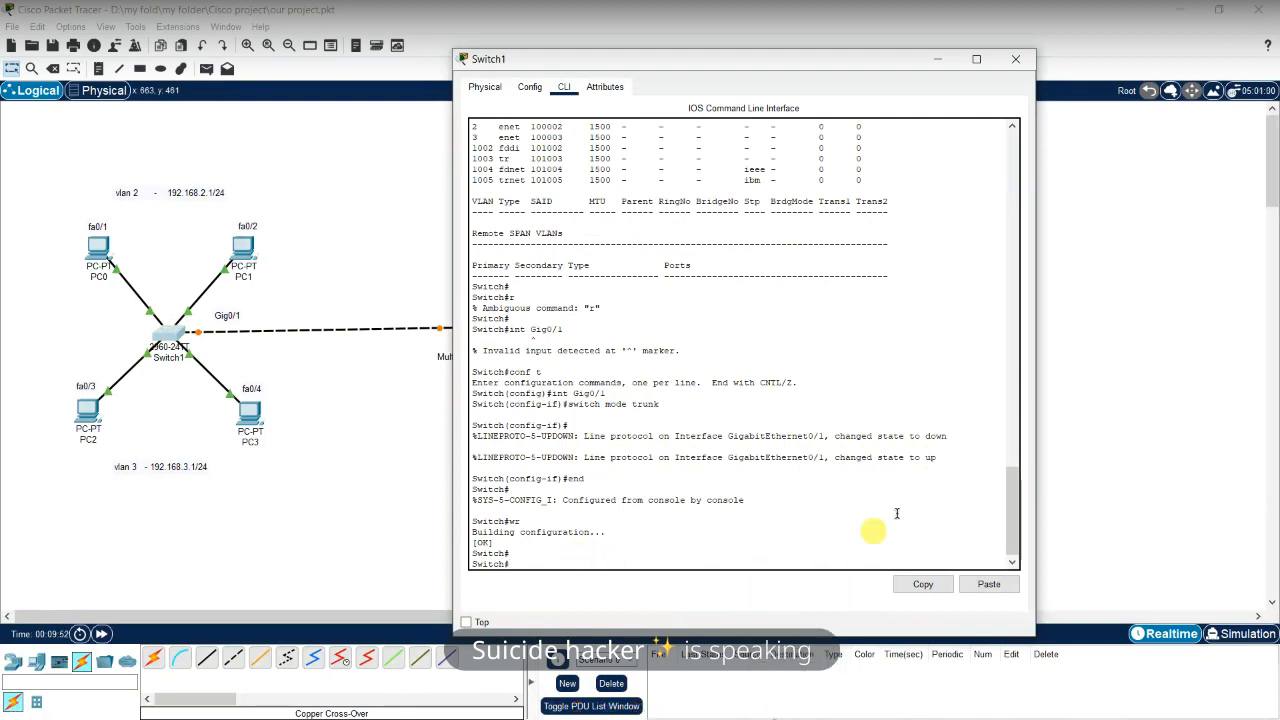
click(1018, 64)
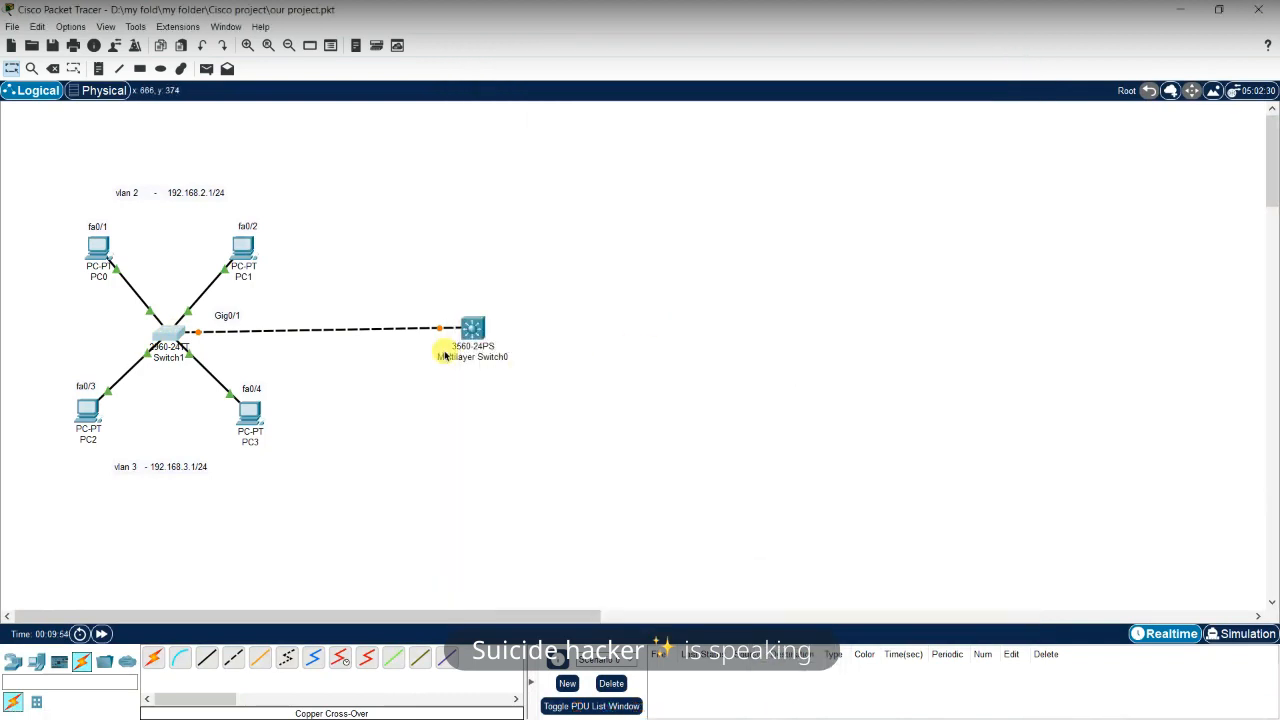
Open Multilayer Switch0's command line interface and check the GigabitEthernet0/1 line protocol messages
mouse_move(471, 341)
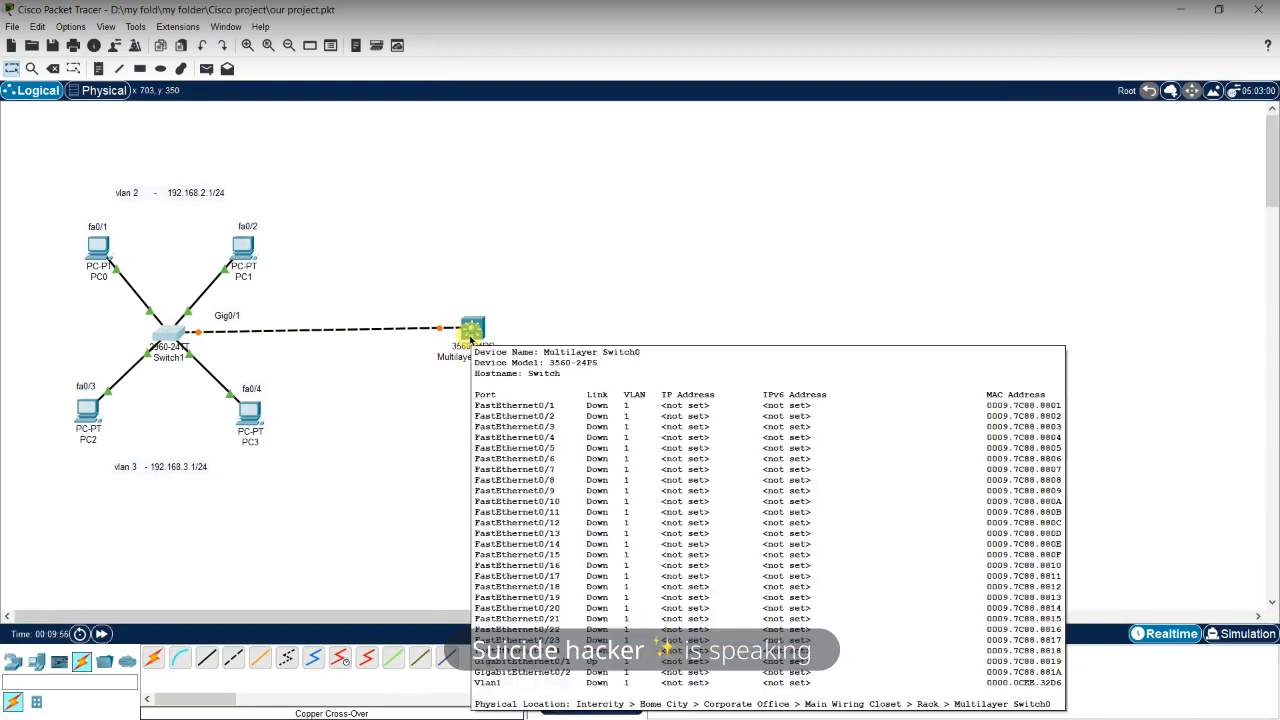
click(471, 341)
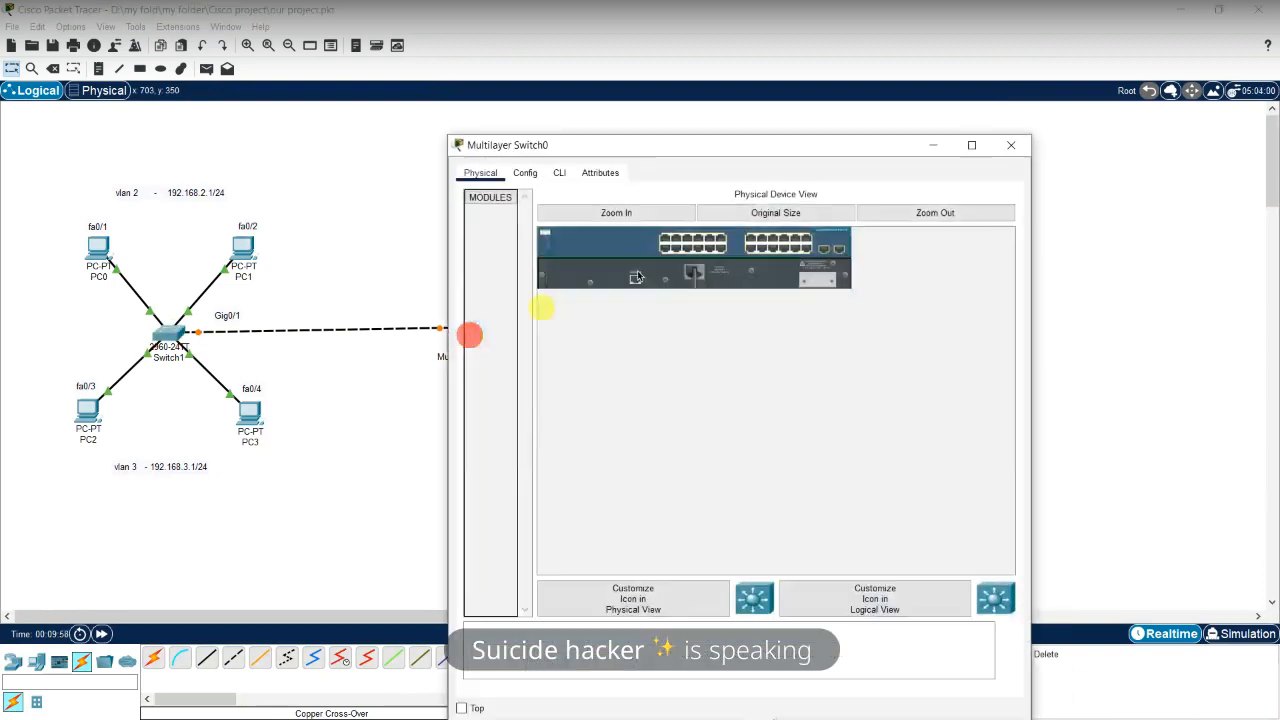
drag(806, 143, 819, 31)
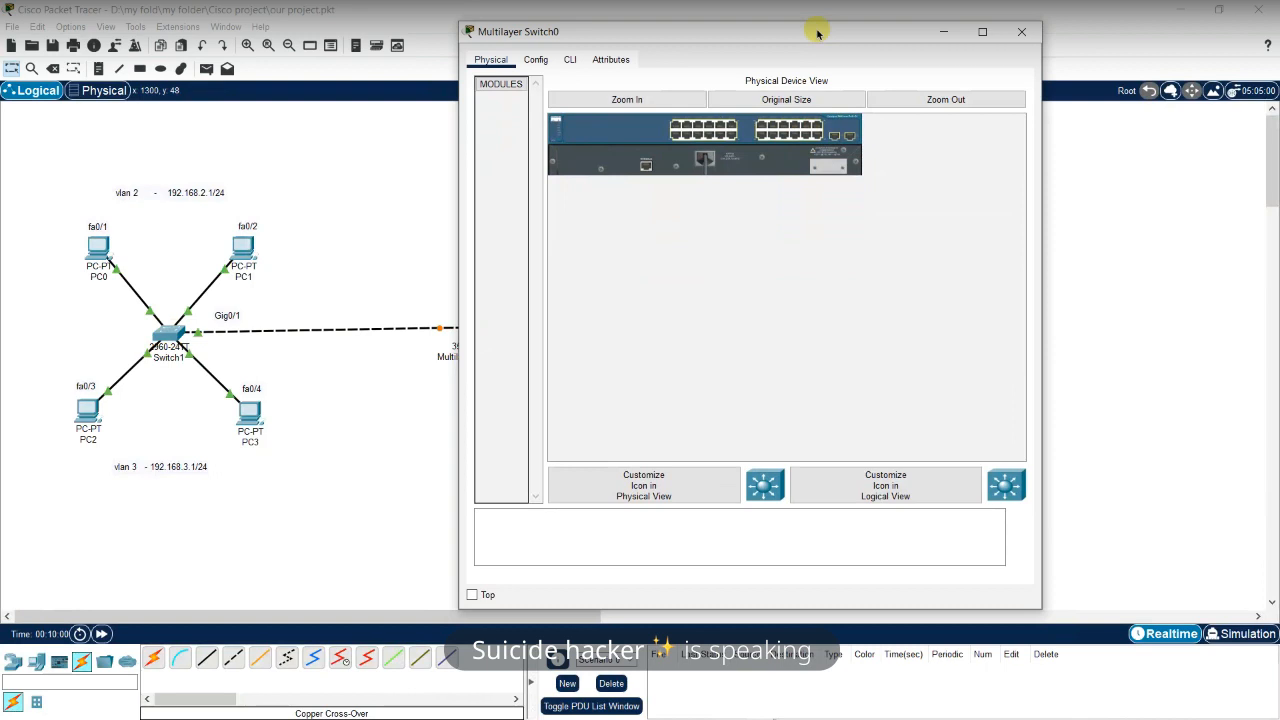
click(564, 64)
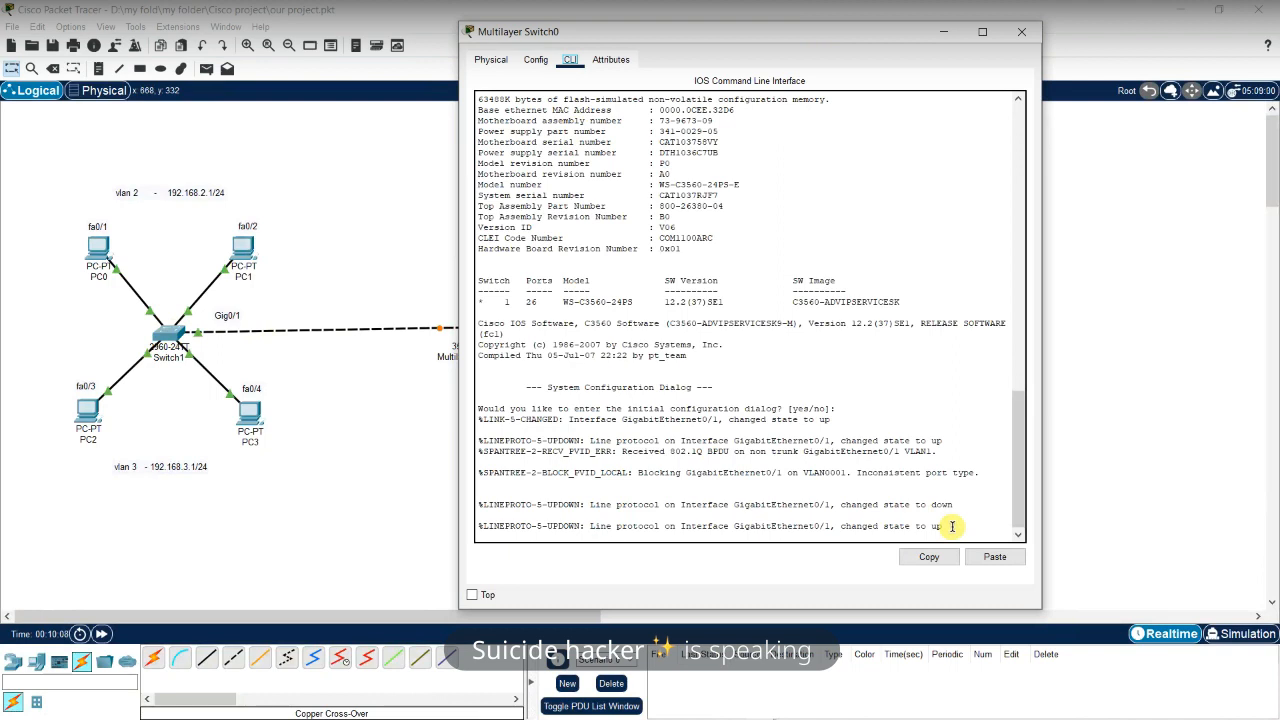
drag(952, 526, 595, 528)
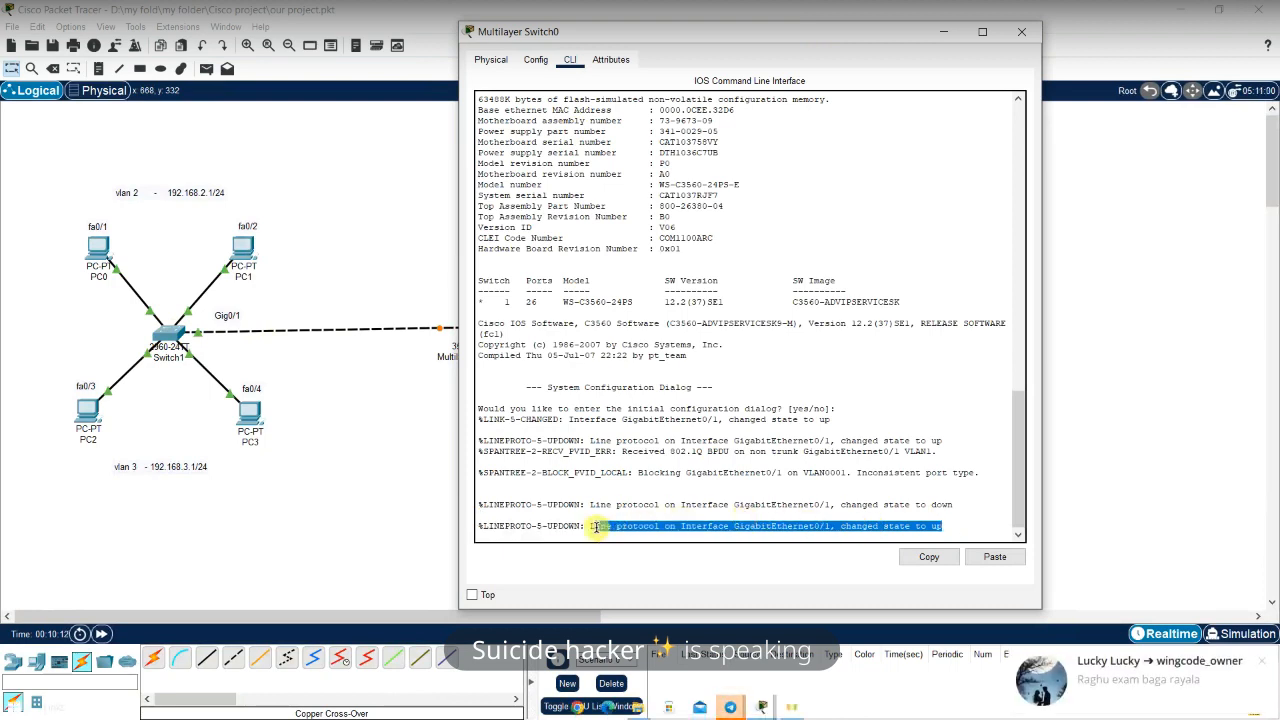
click(595, 528)
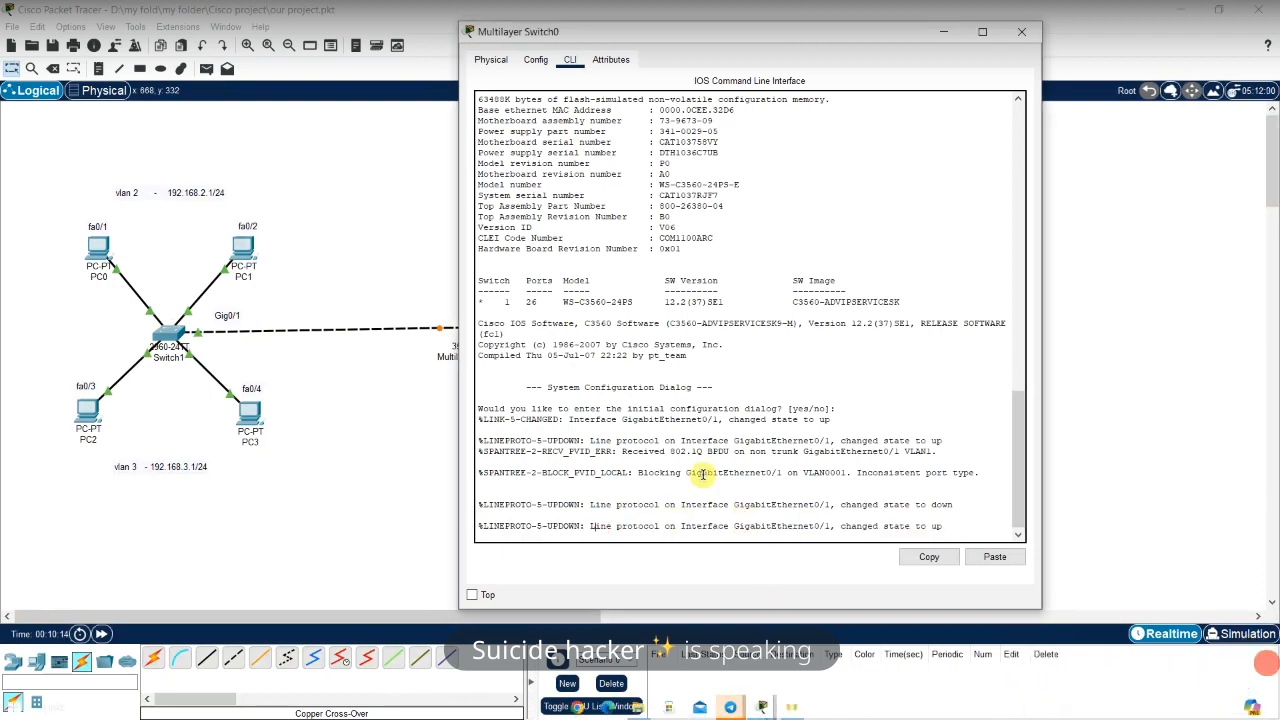
click(716, 534)
click(966, 527)
Answer no to the initial configuration dialog on Multilayer Switch0 and bring up its user prompt
key(Return)
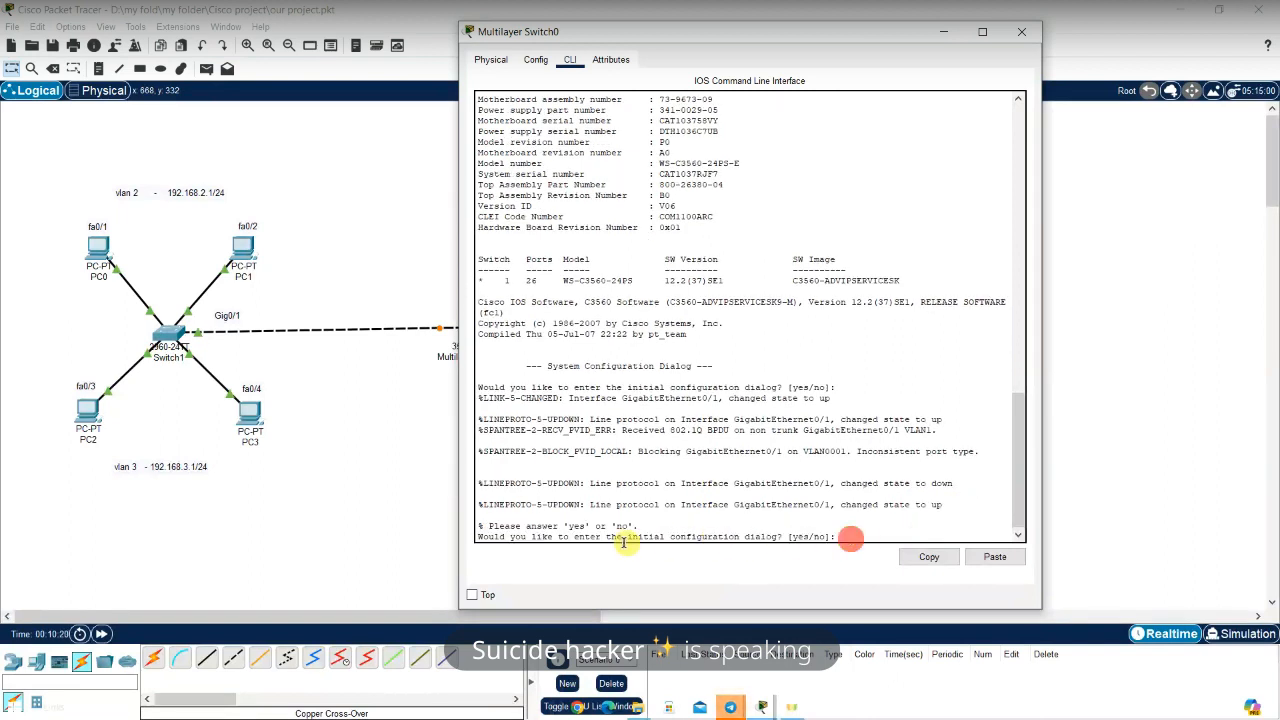
drag(844, 537, 500, 528)
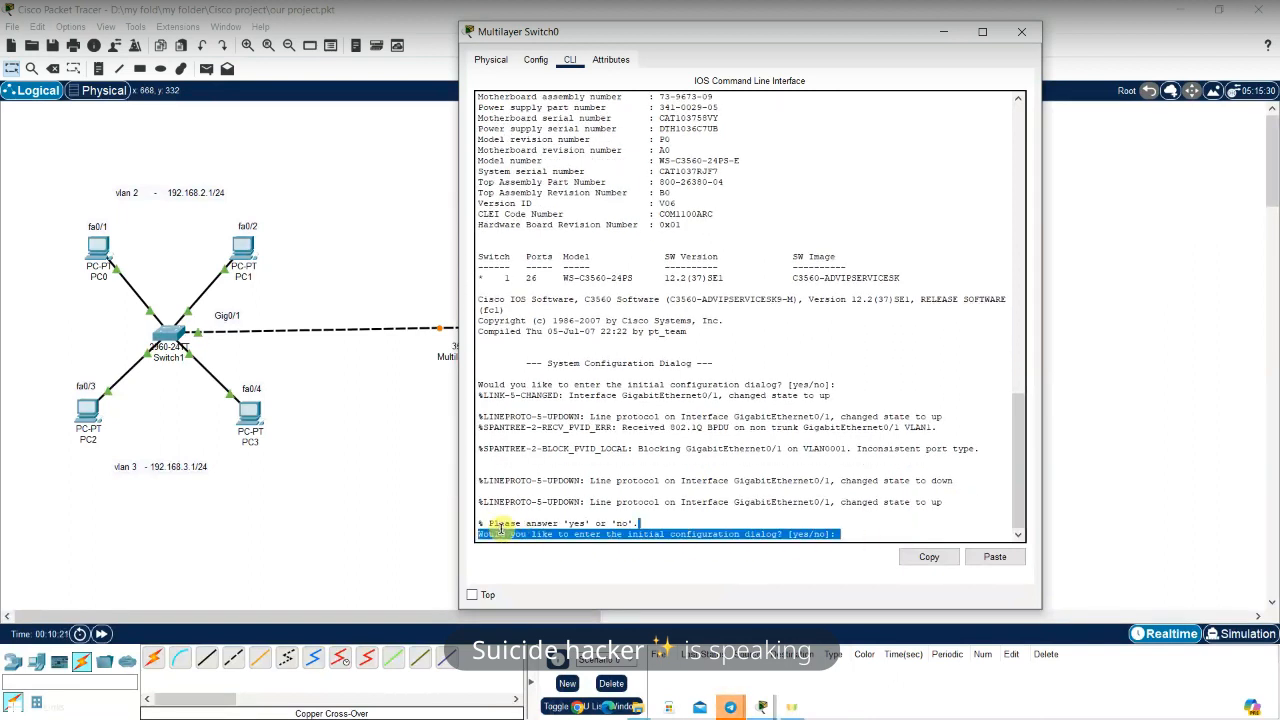
click(866, 534)
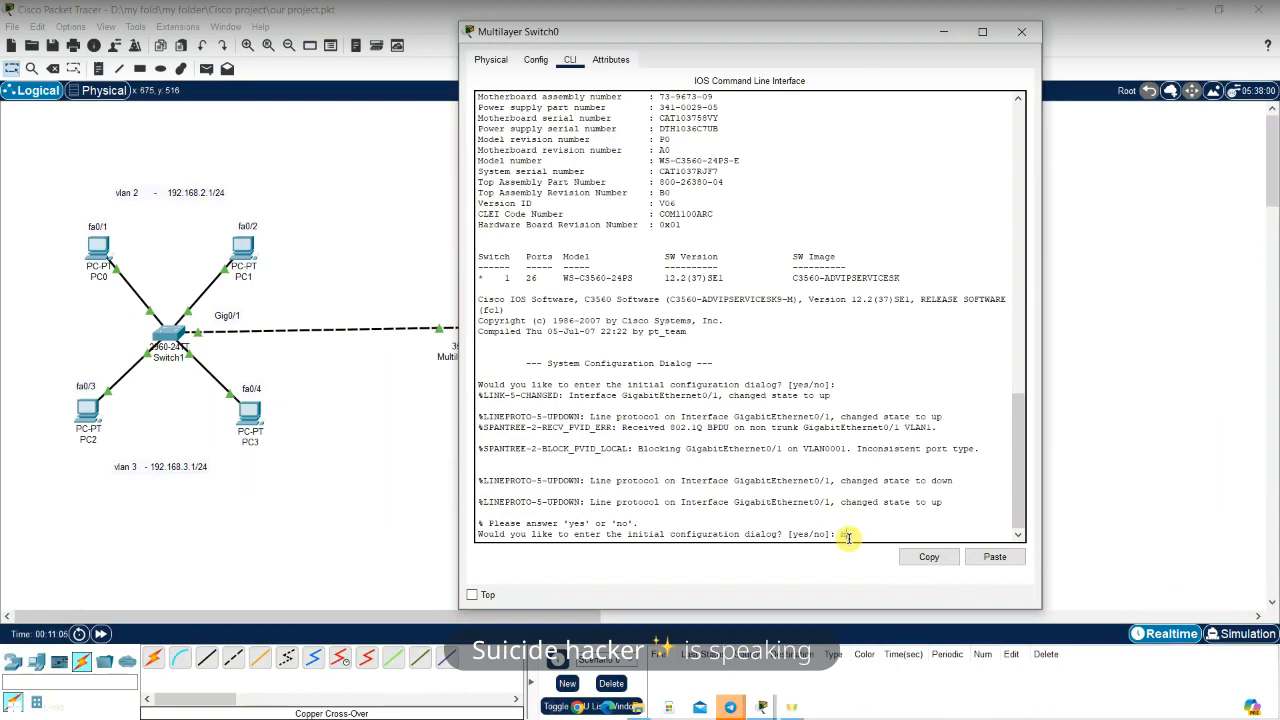
text(no)
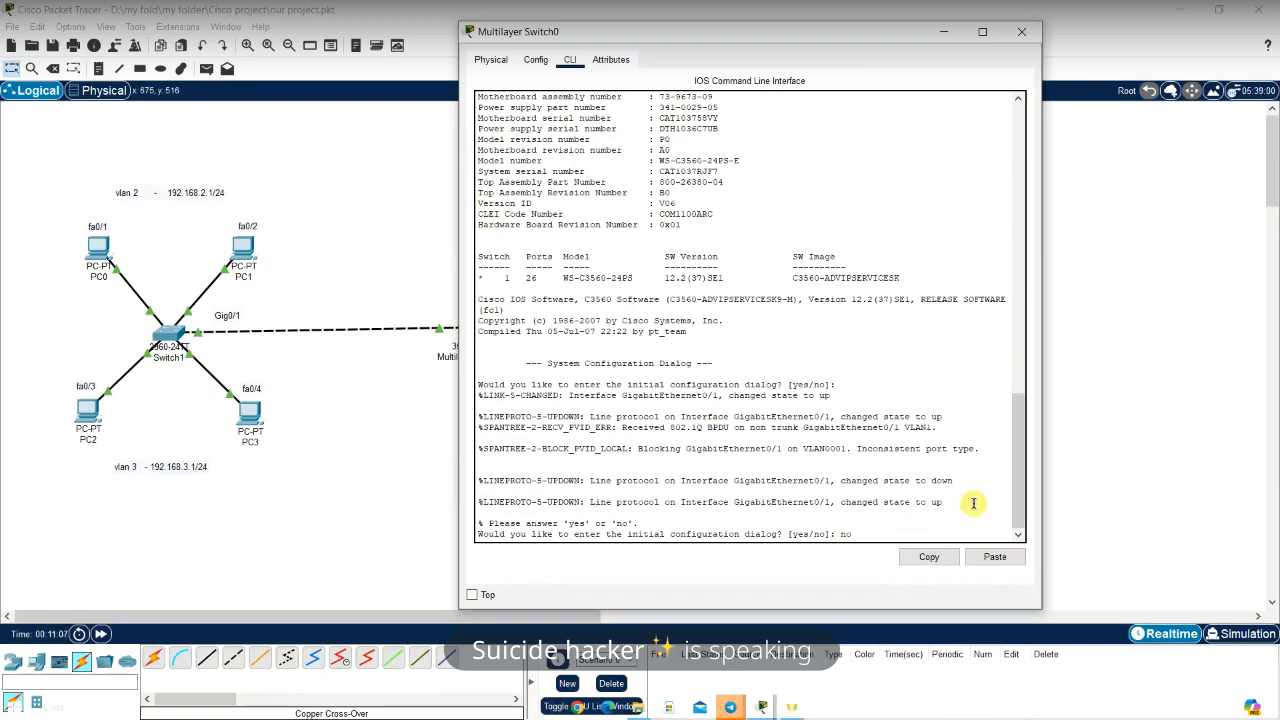
key(Return)
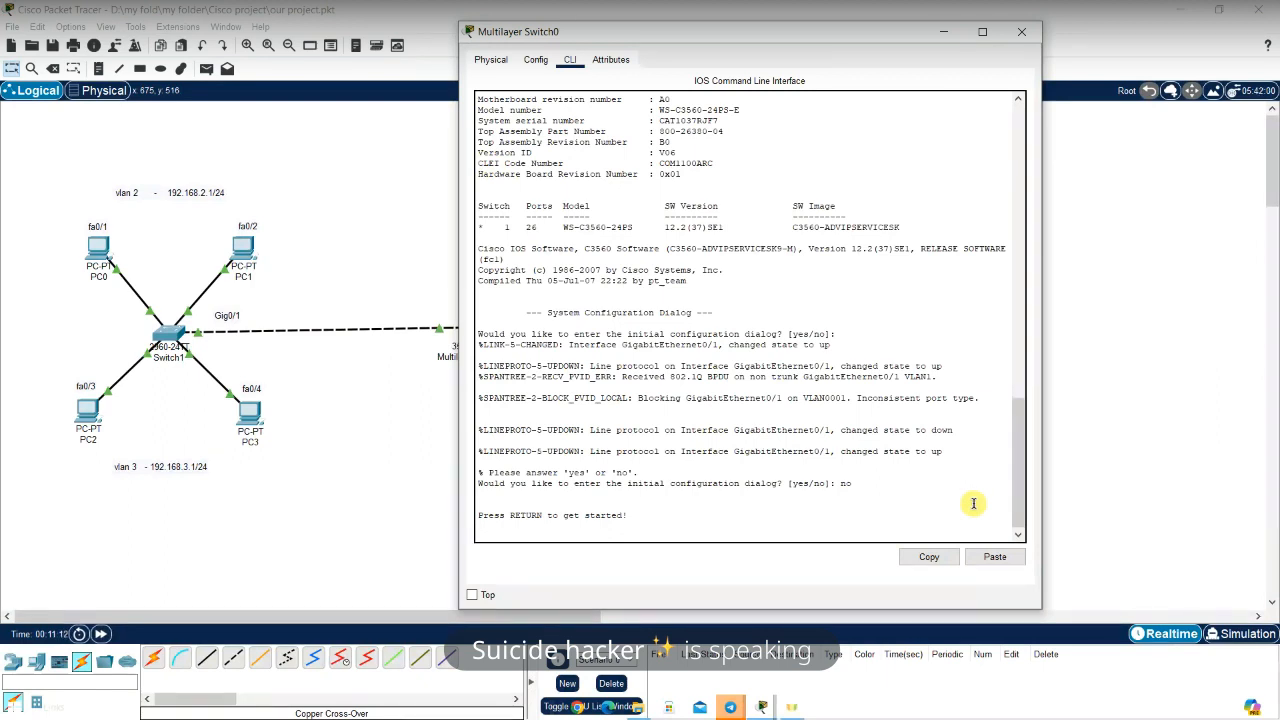
key(Return)
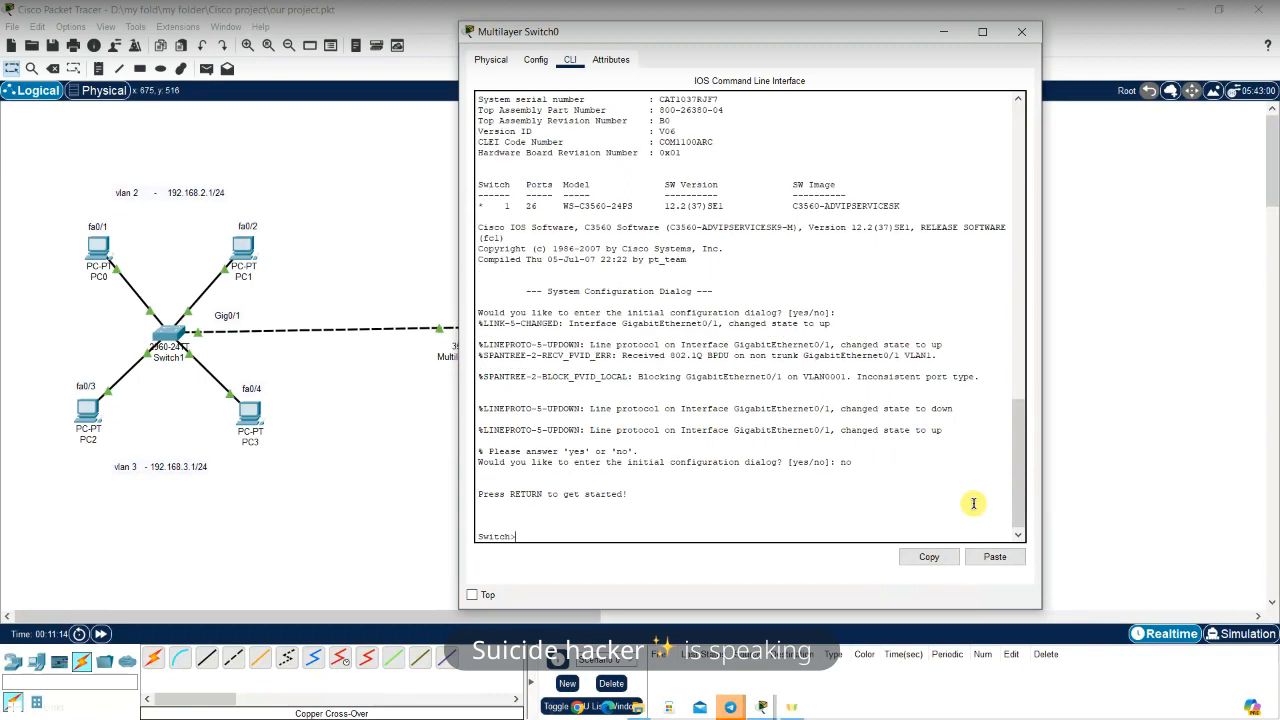
Enter privileged EXEC and global configuration mode on Multilayer Switch0 and begin an int command
drag(507, 536, 549, 540)
click(550, 541)
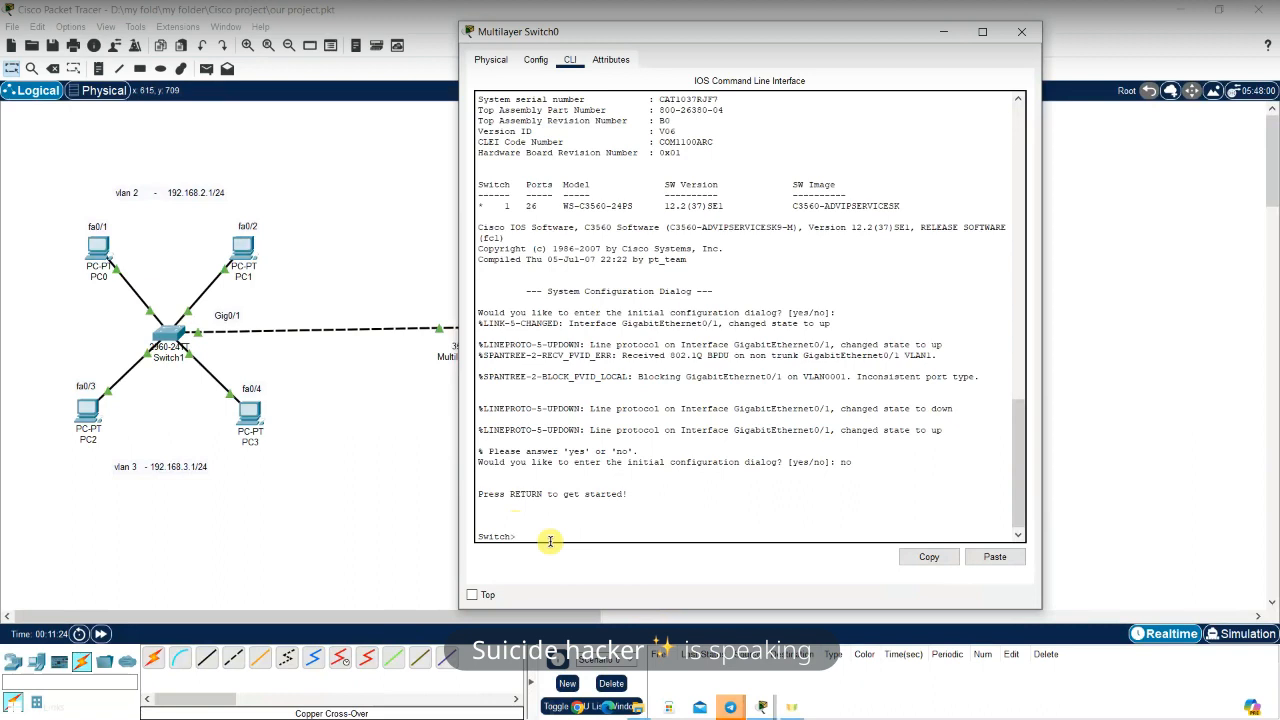
text(en)
key(Return)
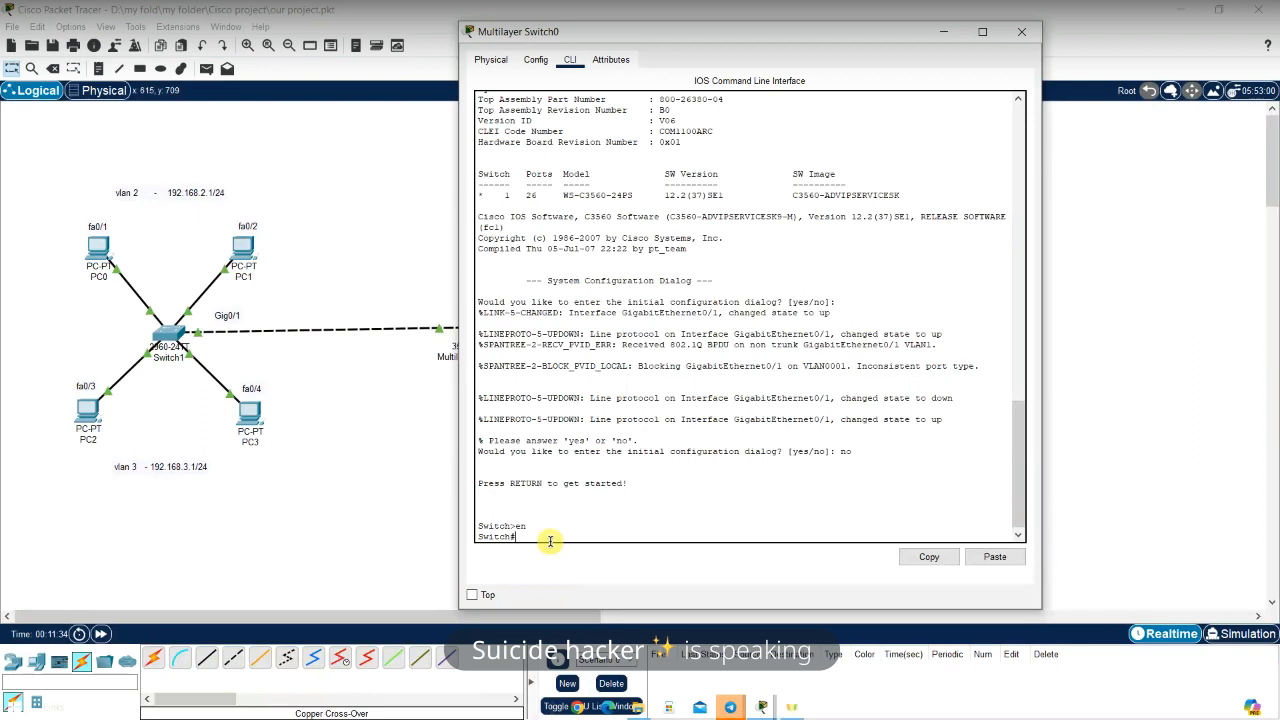
text(conf t)
key(Return)
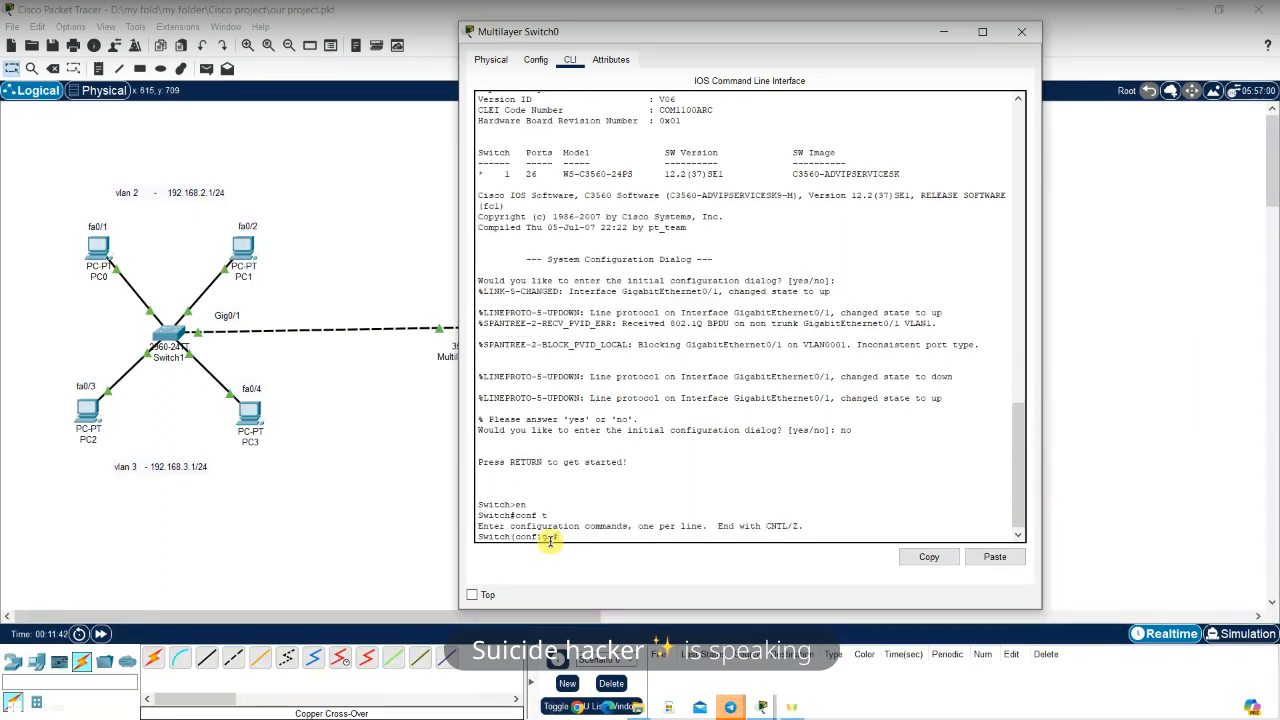
text(int)
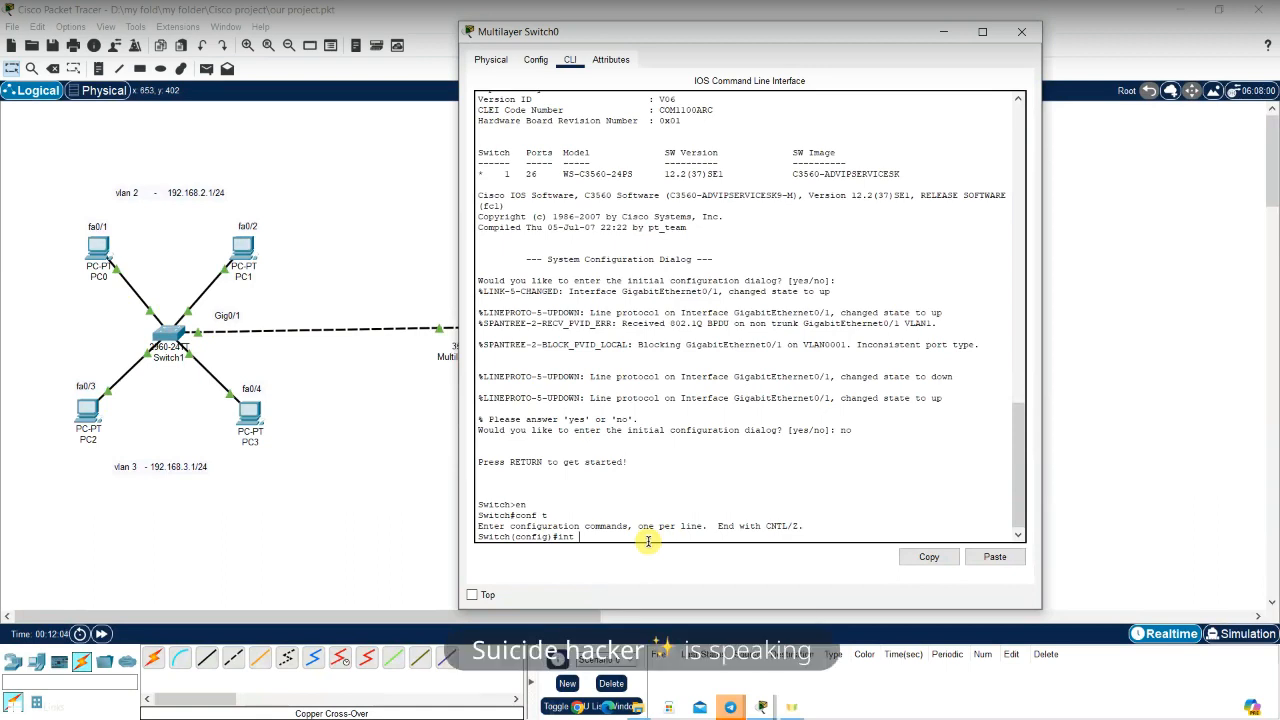
Switch to the Telegram group call window and stop sharing the screen
click(730, 706)
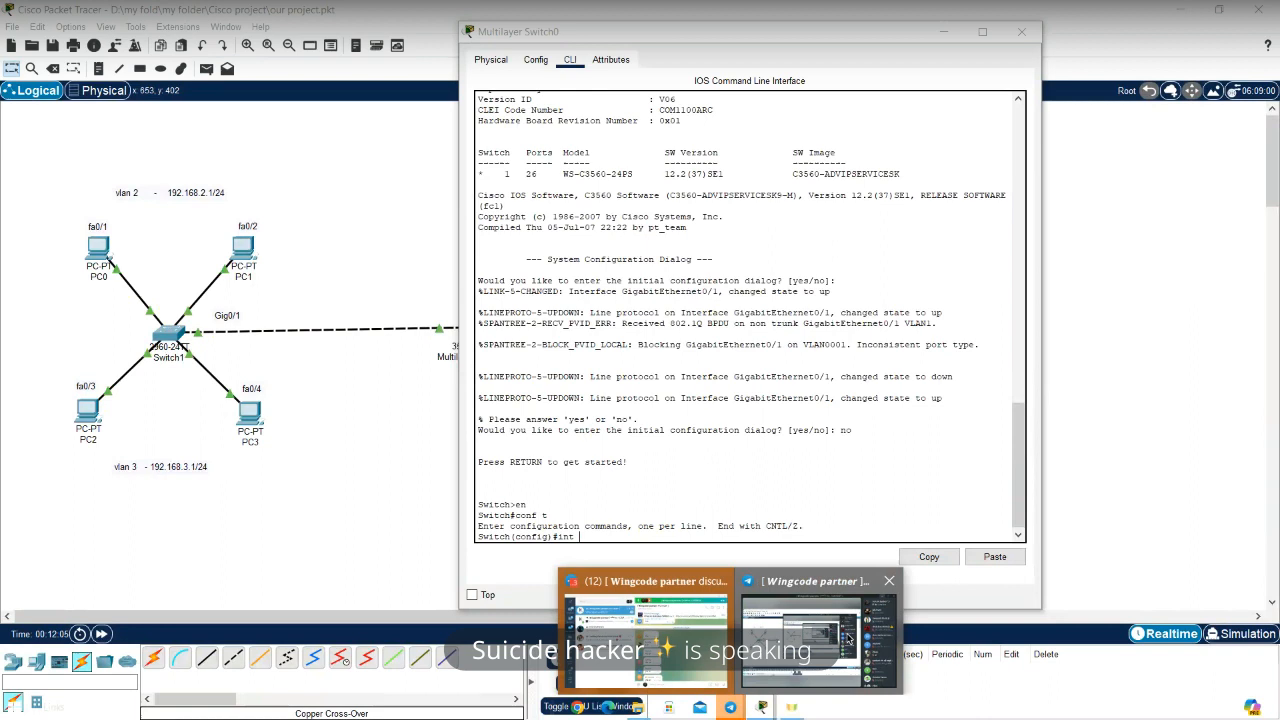
click(848, 638)
click(634, 477)
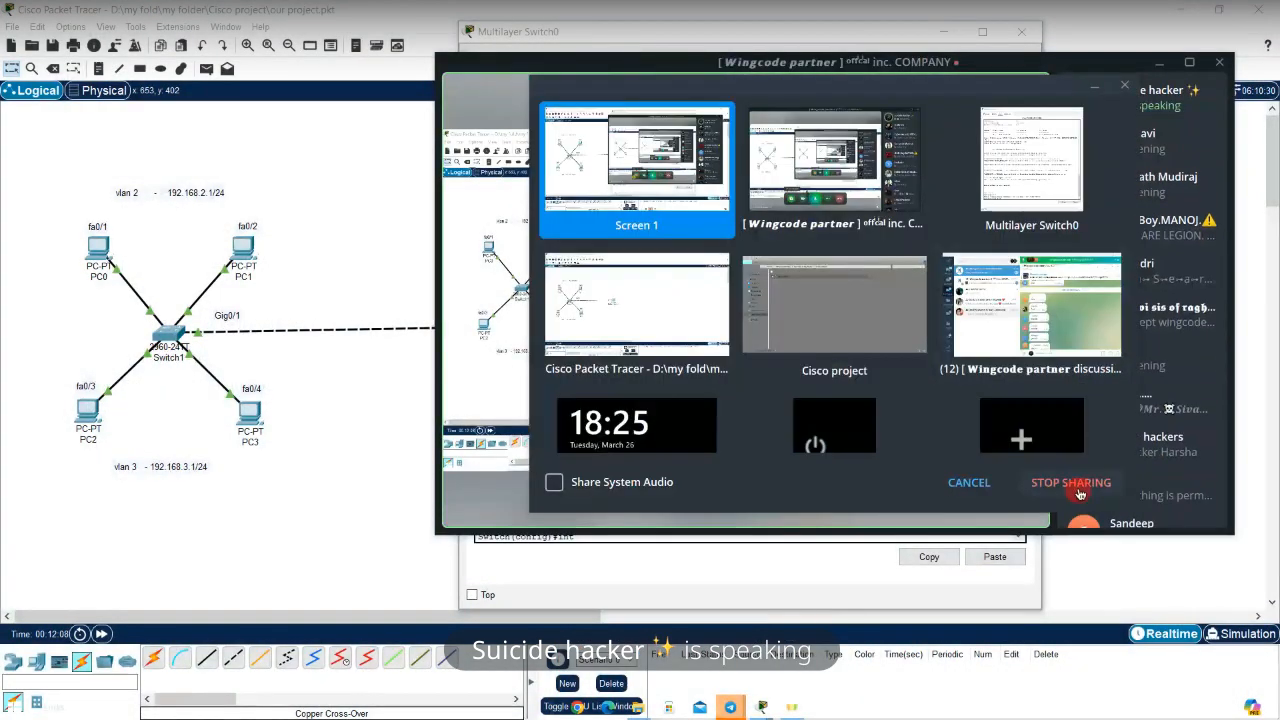
click(1078, 483)
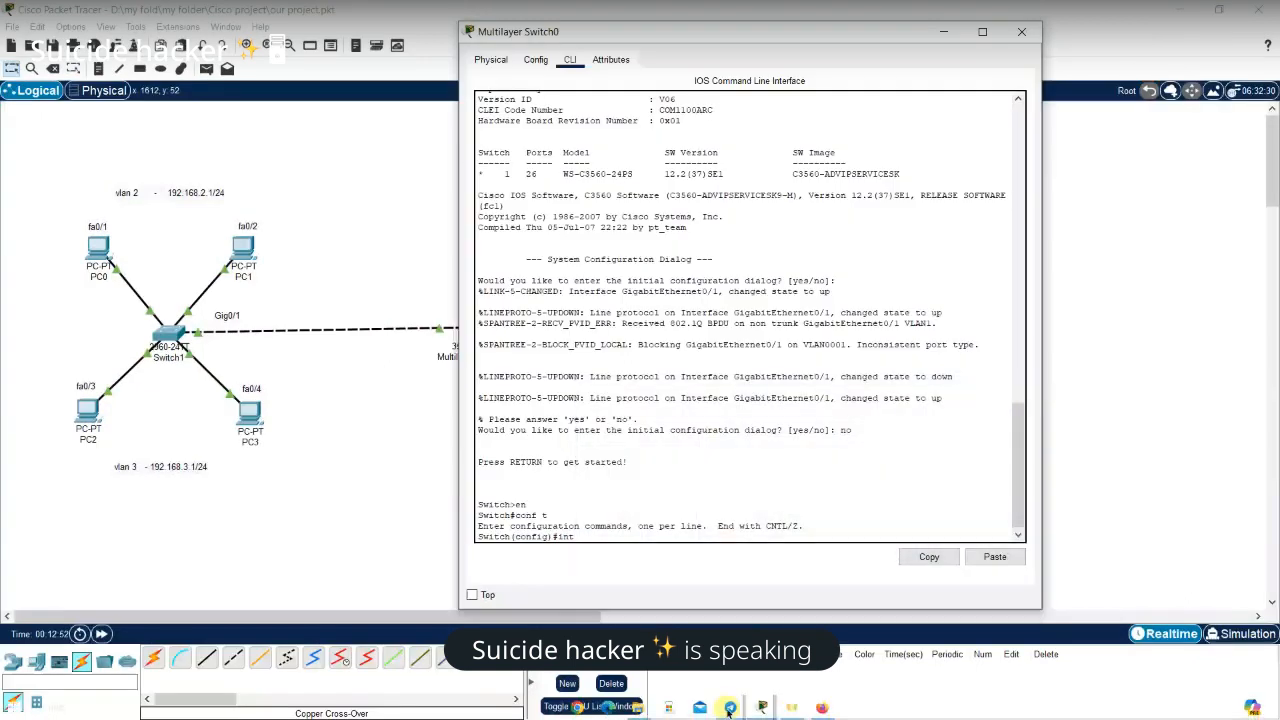
Switch to Firefox, examine the IEEE 802 Standards table in PDF.pdf, and return to Packet Tracer
click(822, 707)
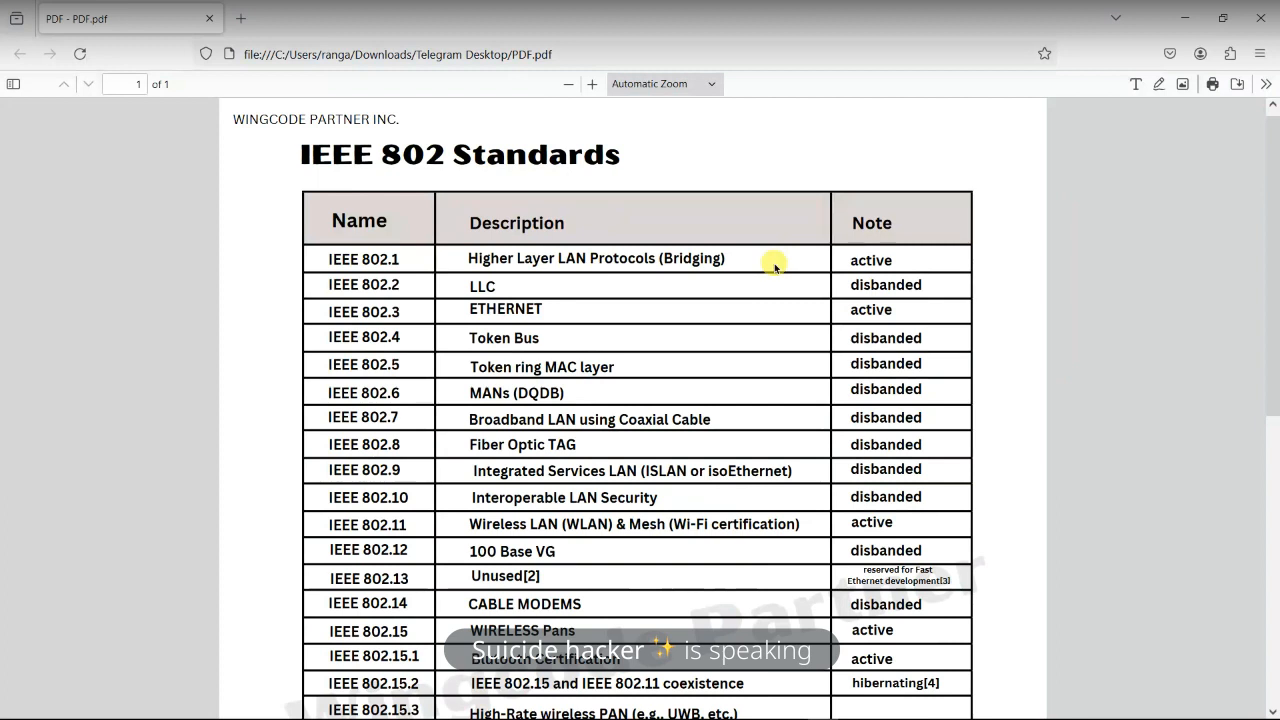
scroll(866, 400, down, 6)
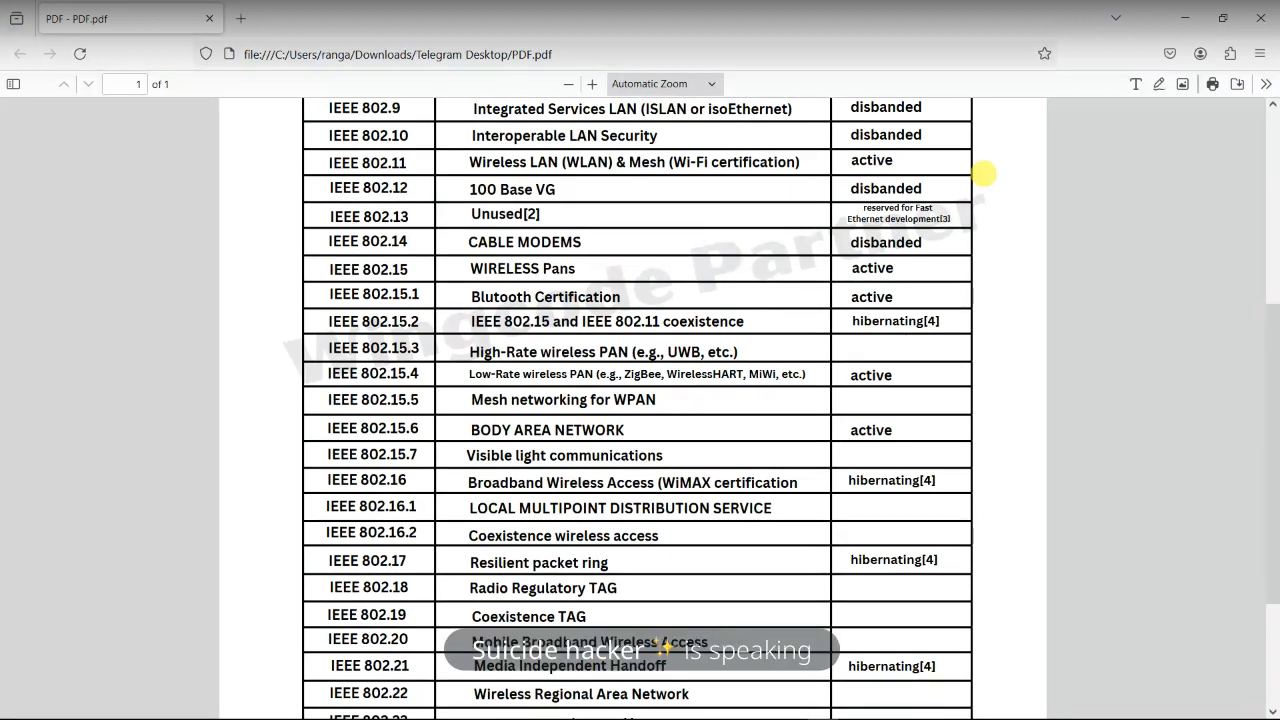
scroll(1046, 320, up, 5)
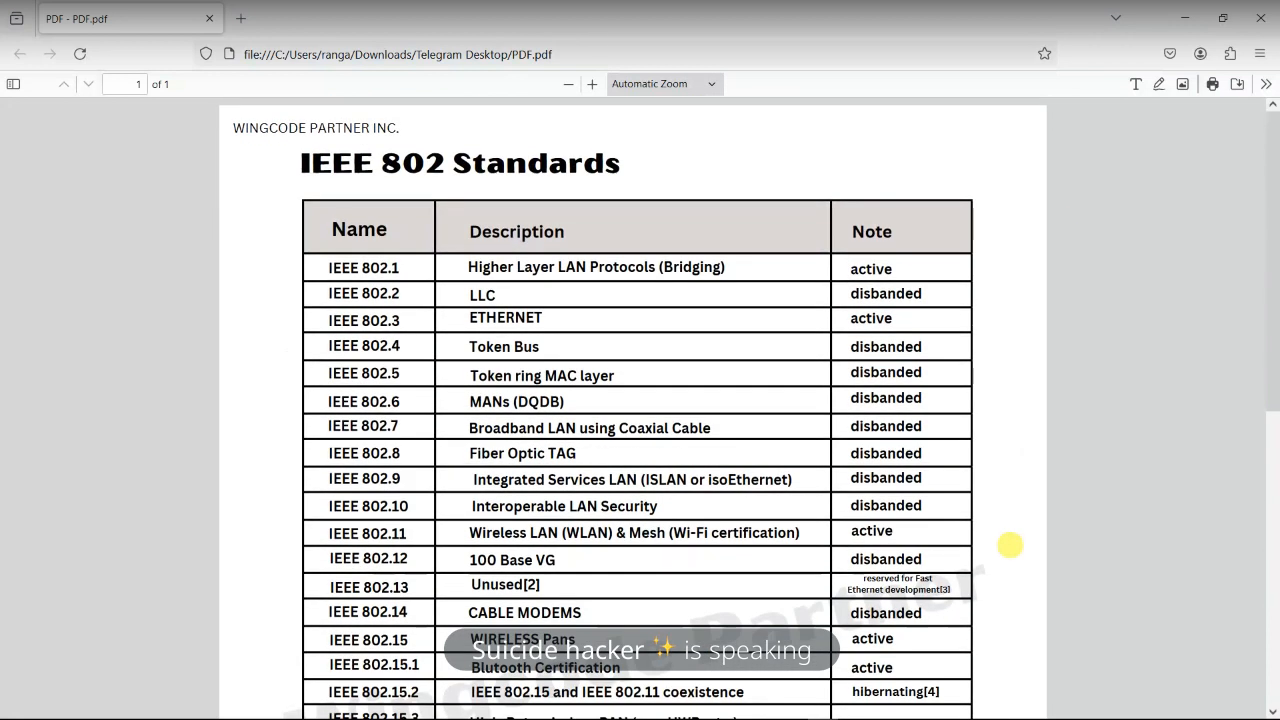
click(1181, 7)
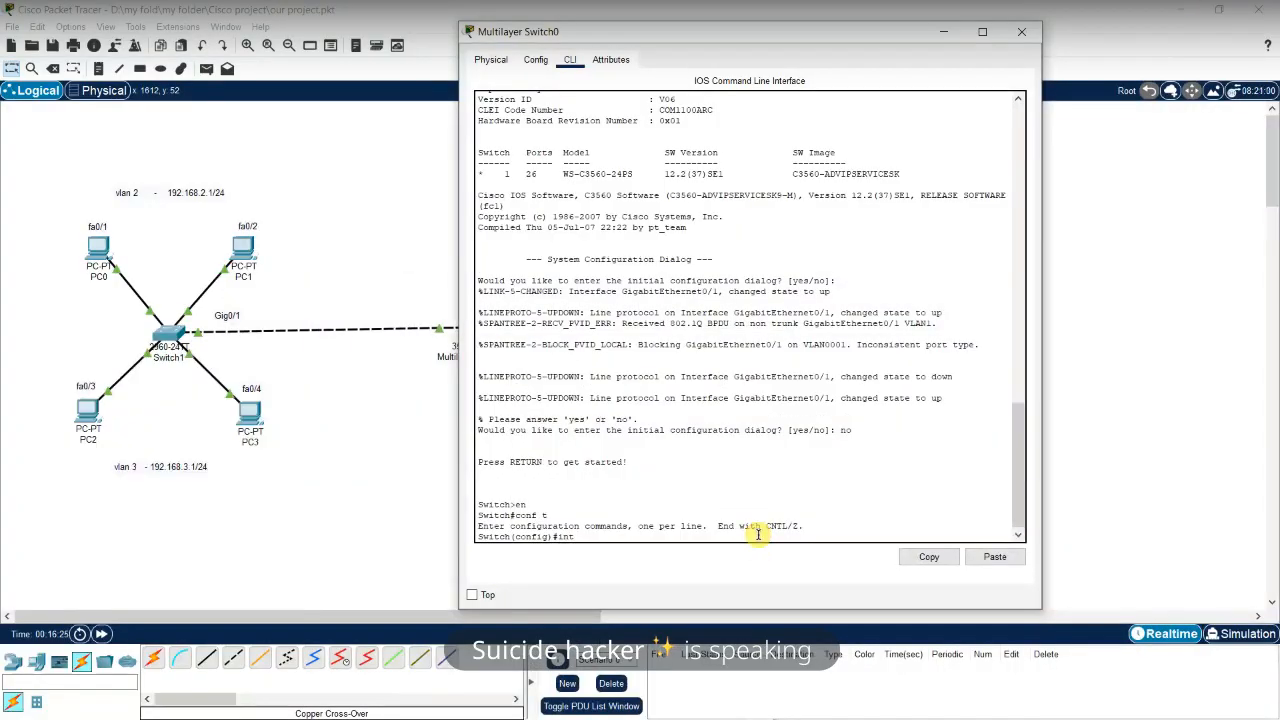
Select interface Gig0/1 and set its trunk encapsulation to dot1q, consulting the IEEE 802 Standards table in Firefox before running the encapsulation command
text(Gig0/1)
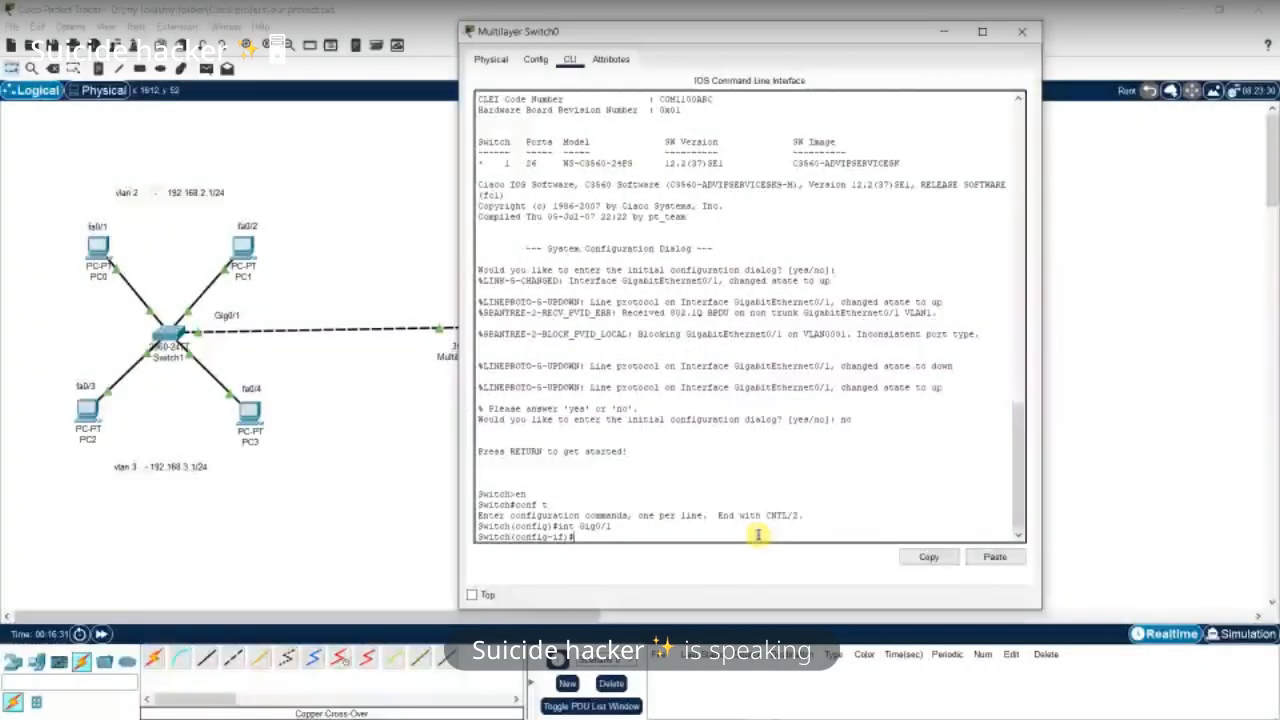
text(switch )
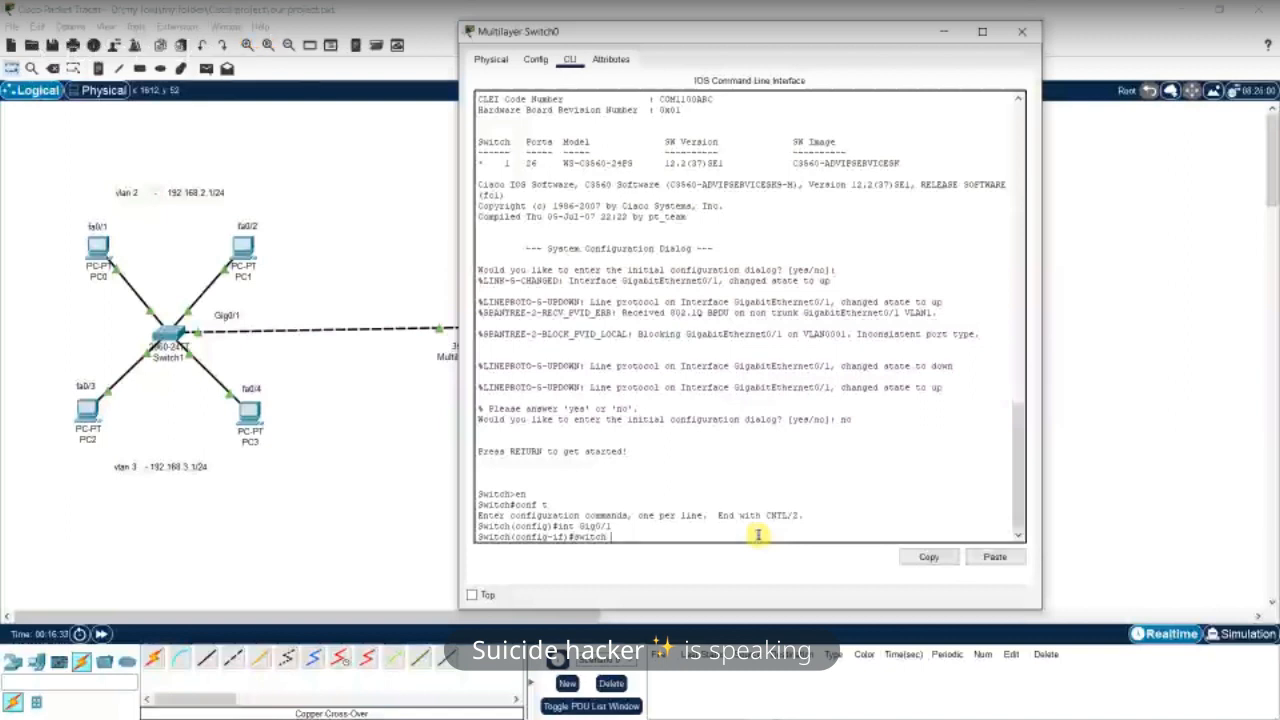
text(trunk)
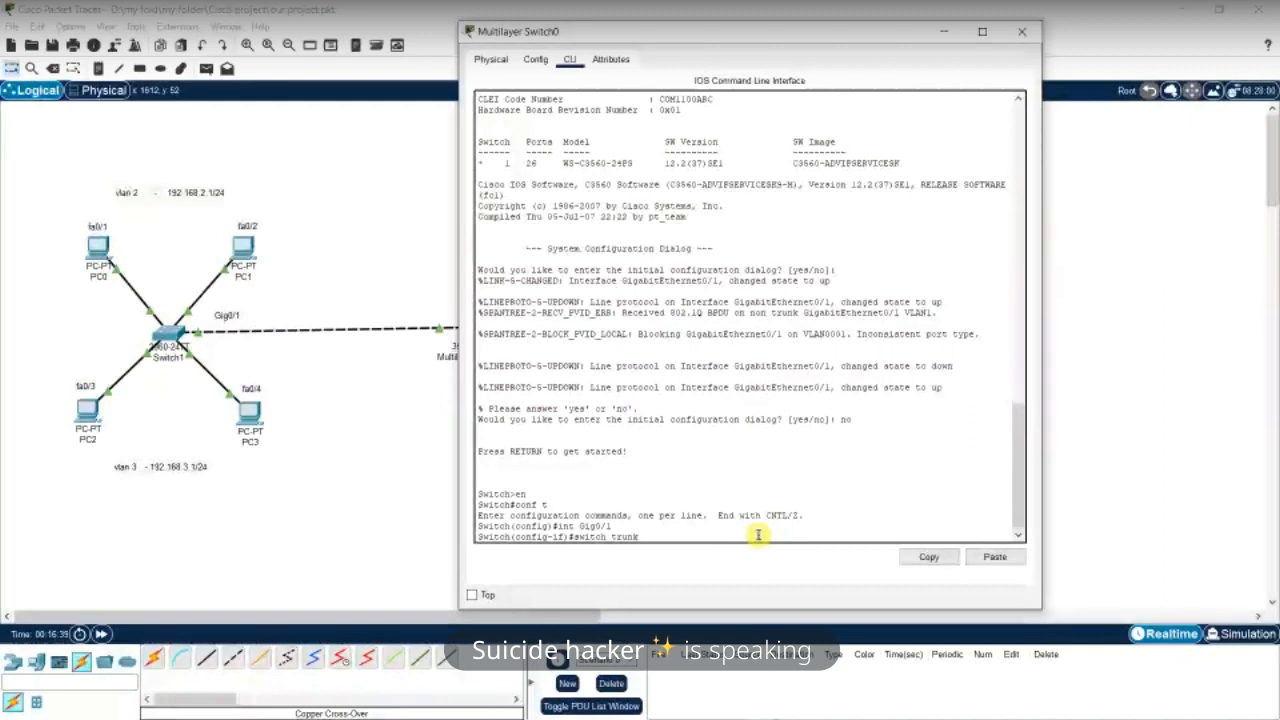
click(680, 539)
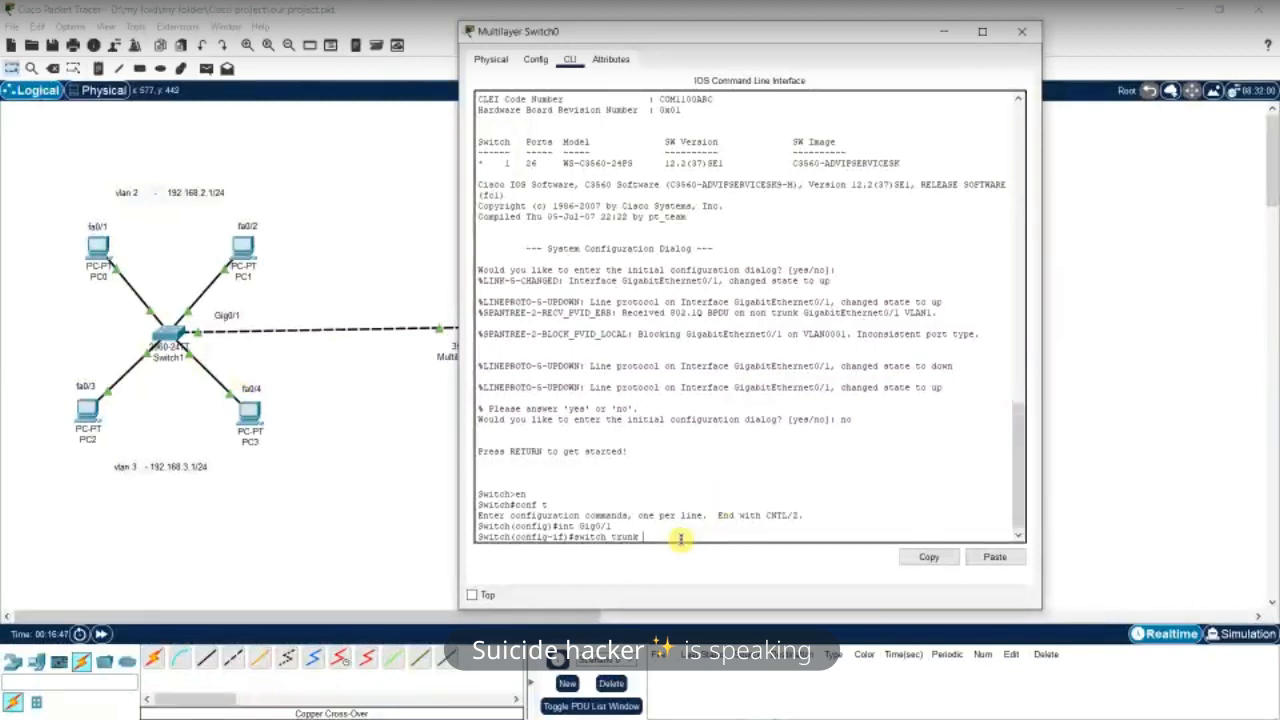
double_click(622, 525)
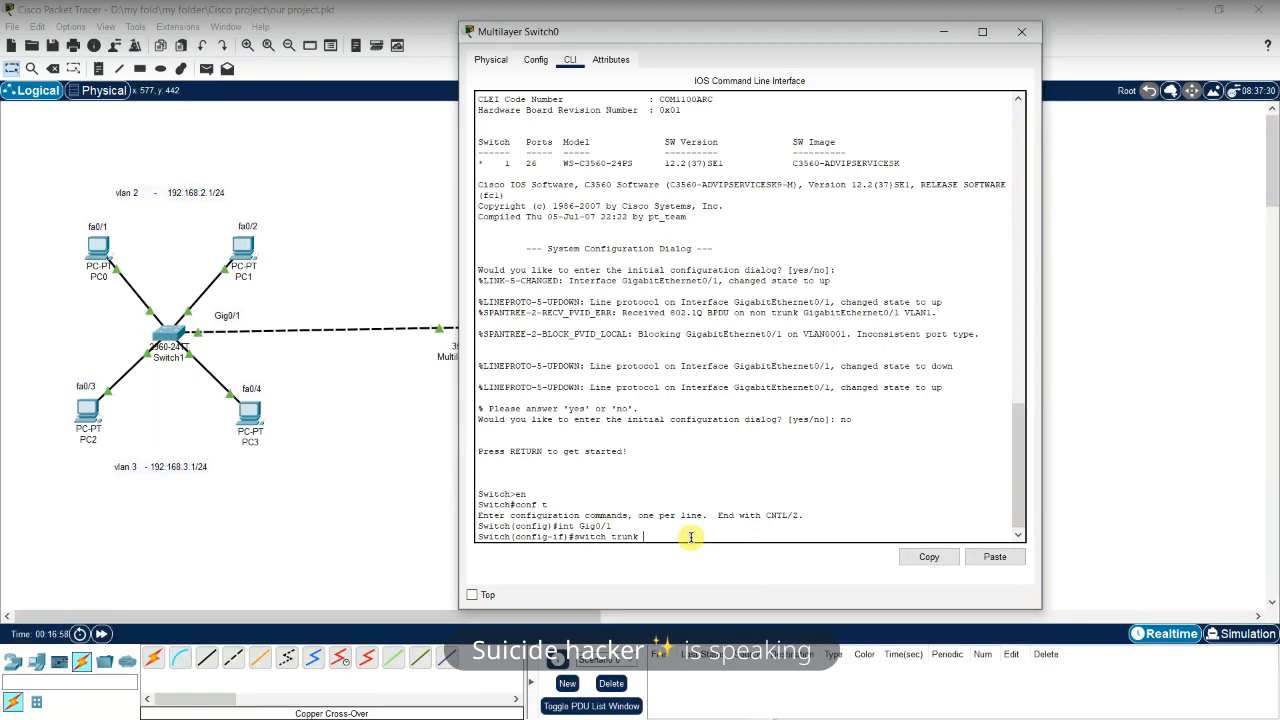
text(encap)
text(dot1q)
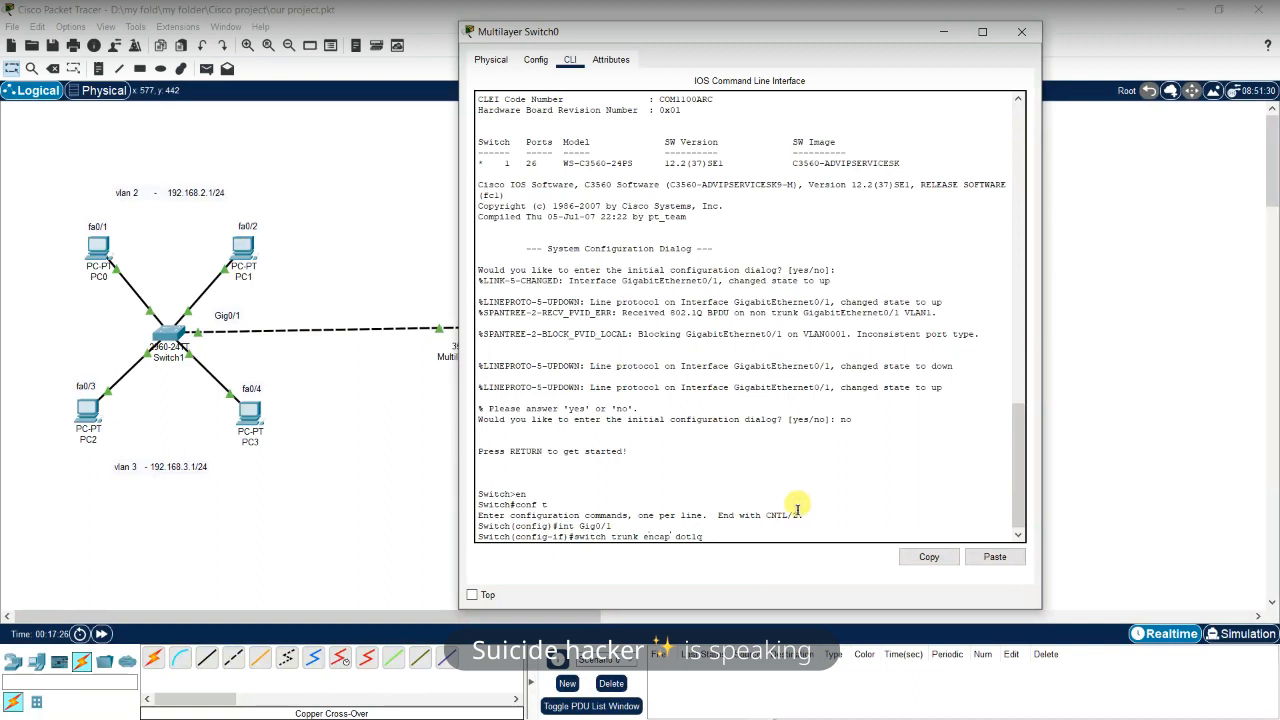
click(830, 705)
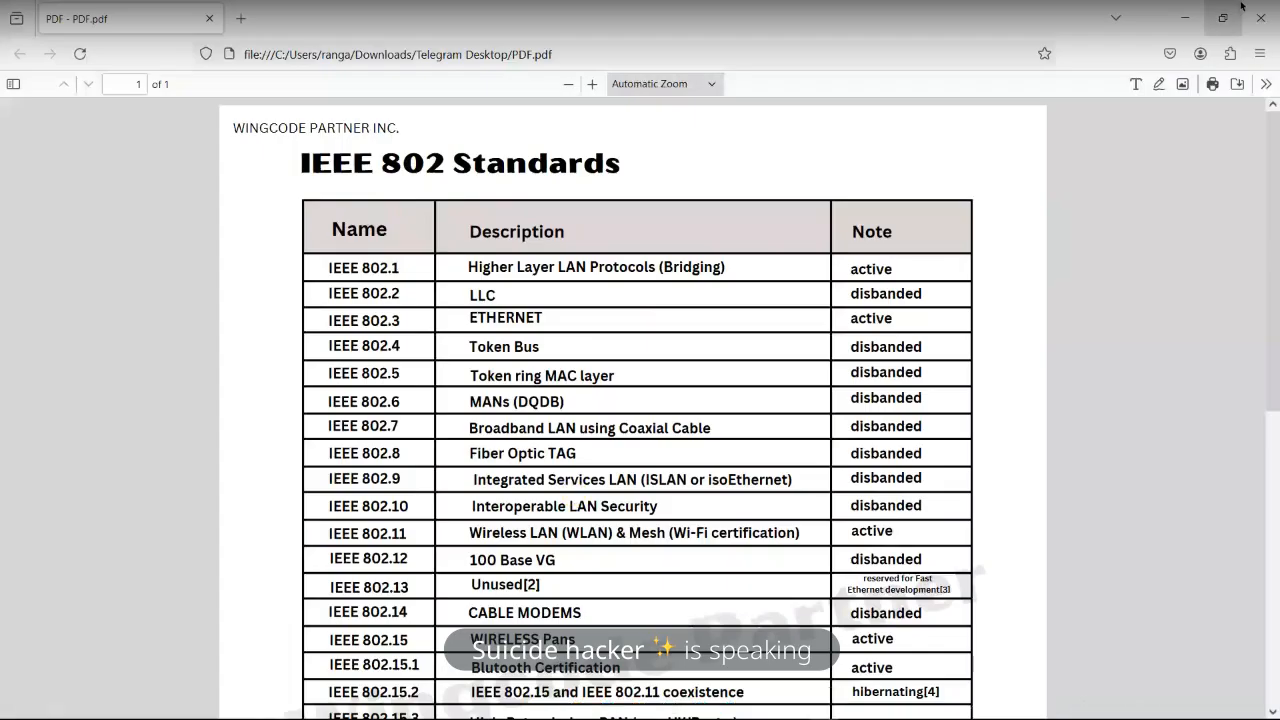
key(alt+Tab)
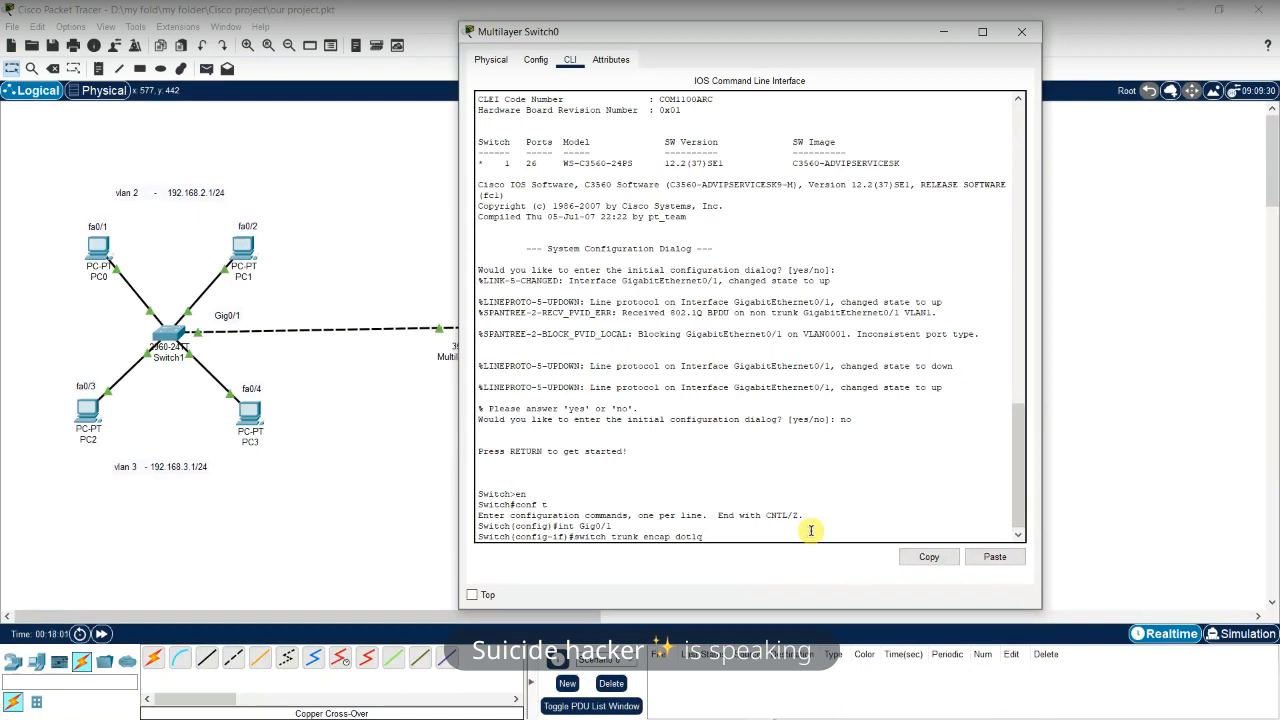
key(Return)
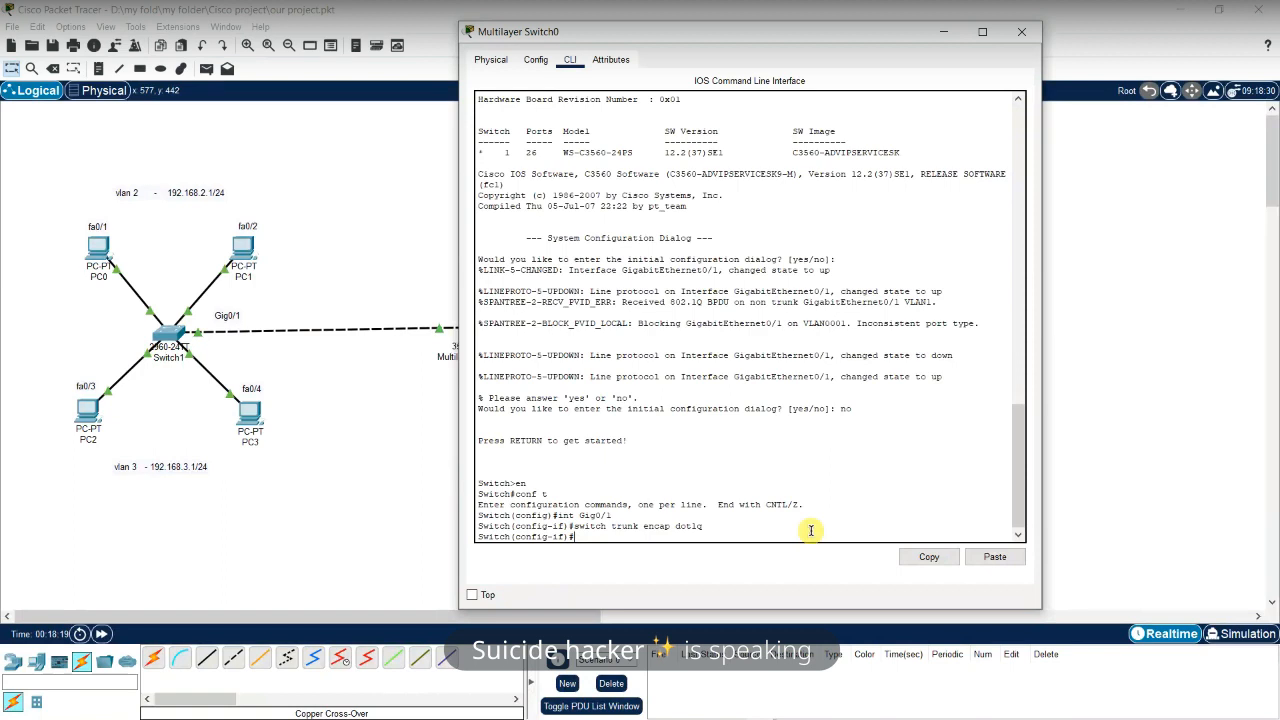
Set the Gig0/1 interface of Multilayer Switch0 to trunk mode with switch mode trunk
text(witch mode trunk)
key(Return)
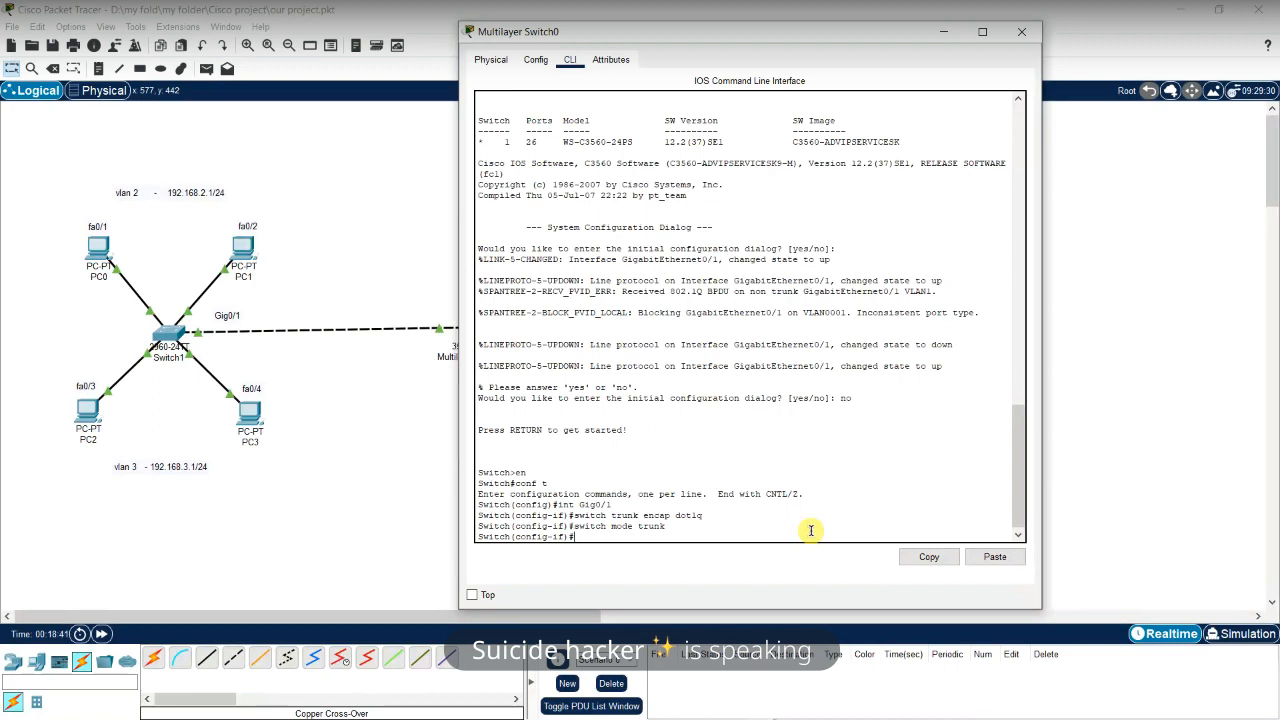
drag(705, 515, 574, 516)
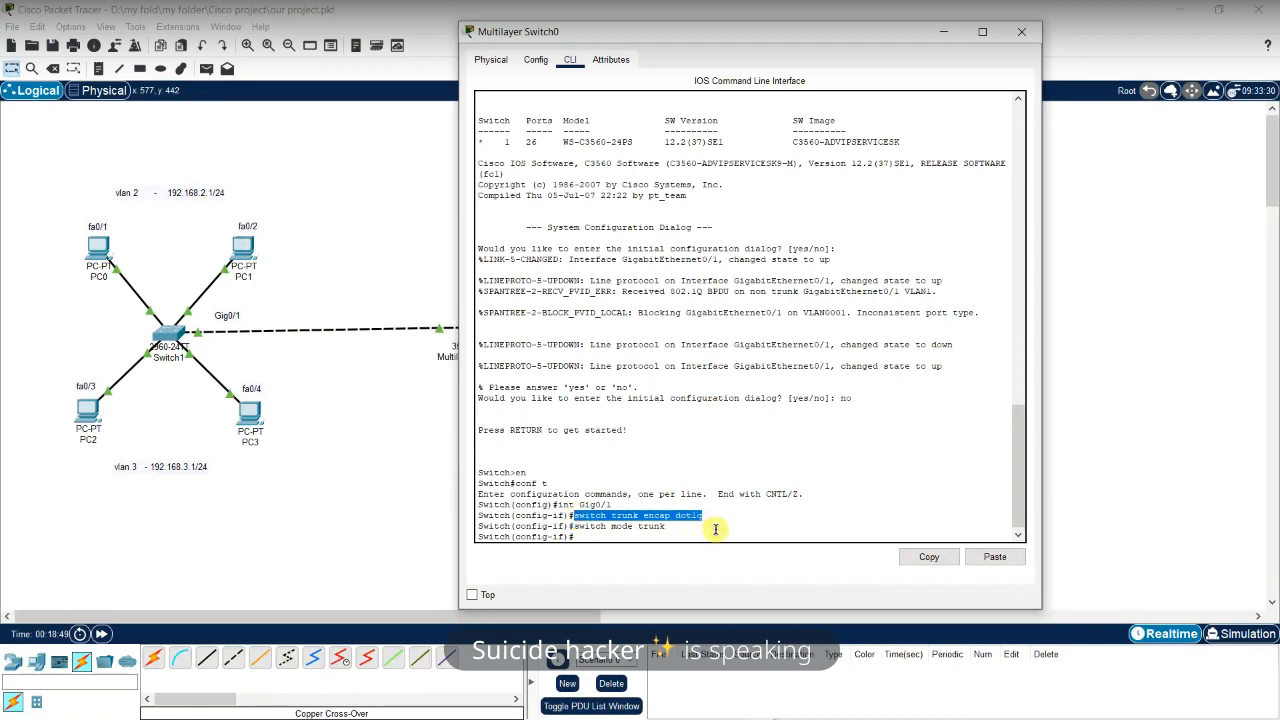
click(641, 532)
Leave configuration mode with end and save Multilayer Switch0's configuration with wr
text(e)
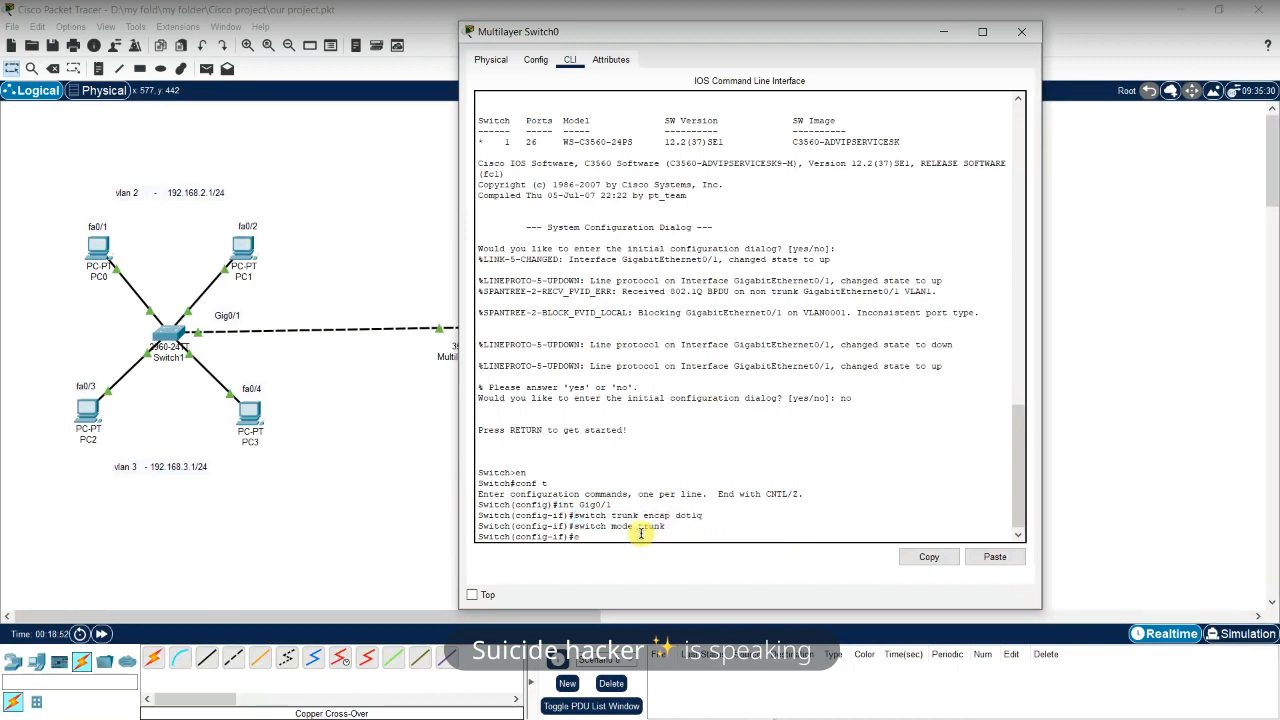
text(nd)
key(Return)
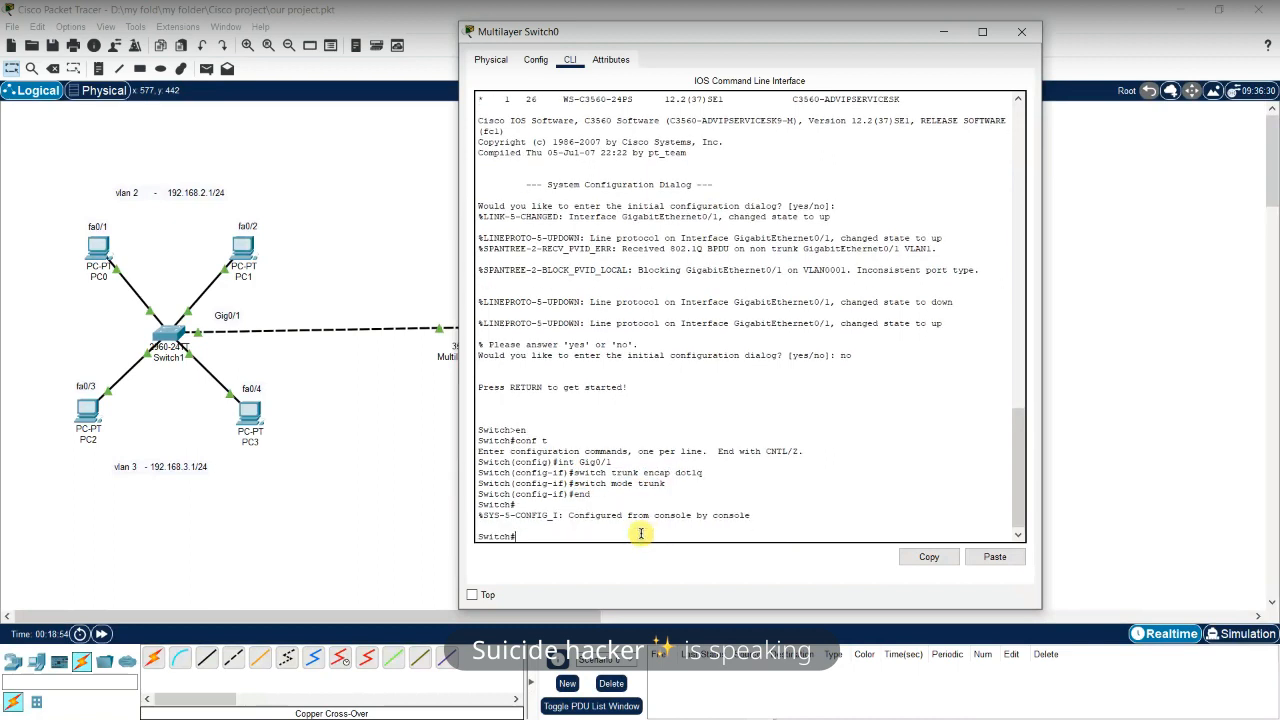
text(wr)
key(Return)
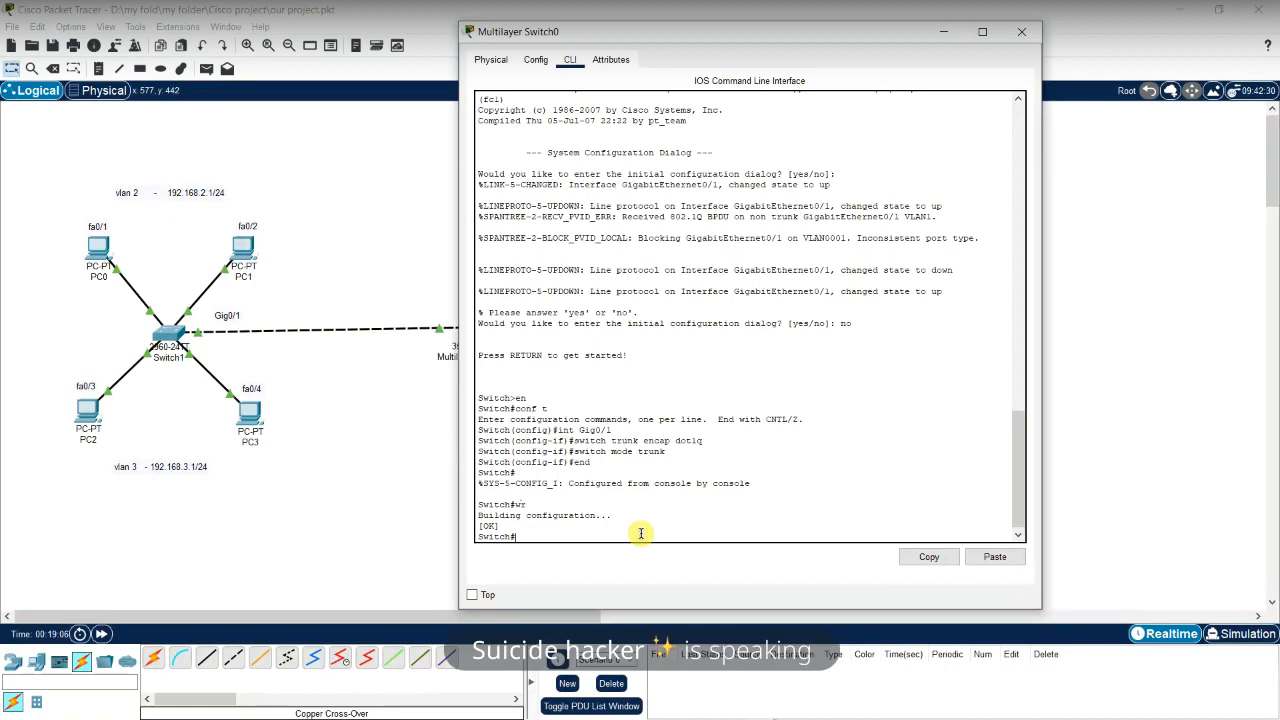
Run show vlan on Multilayer Switch0, examine the ports assigned to the default VLAN, and page through to the prompt
text(how vlan)
key(Return)
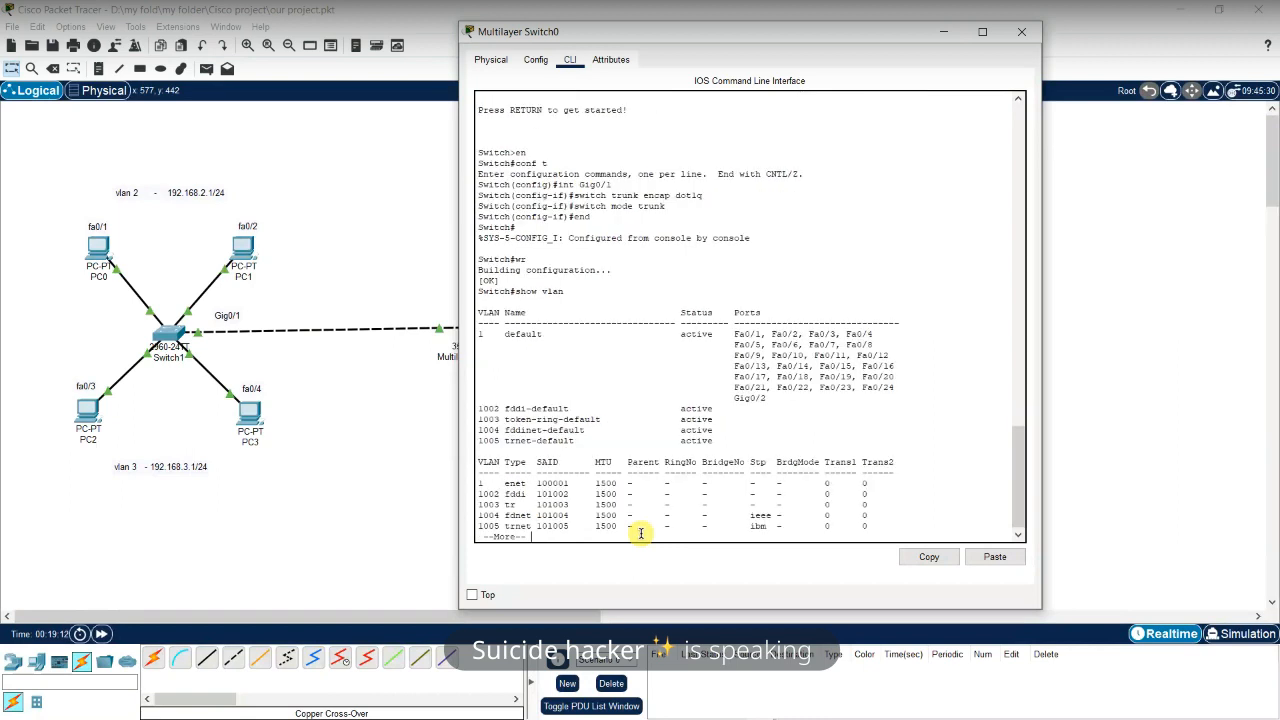
drag(768, 399, 726, 400)
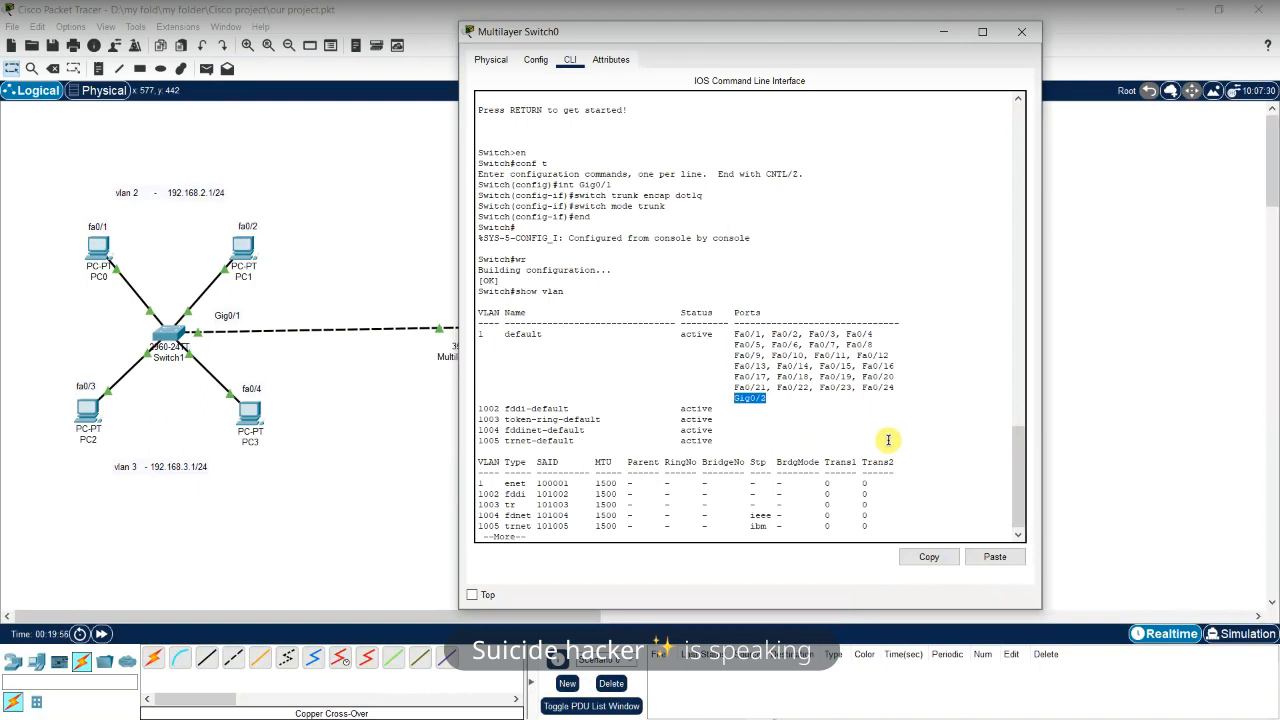
click(890, 486)
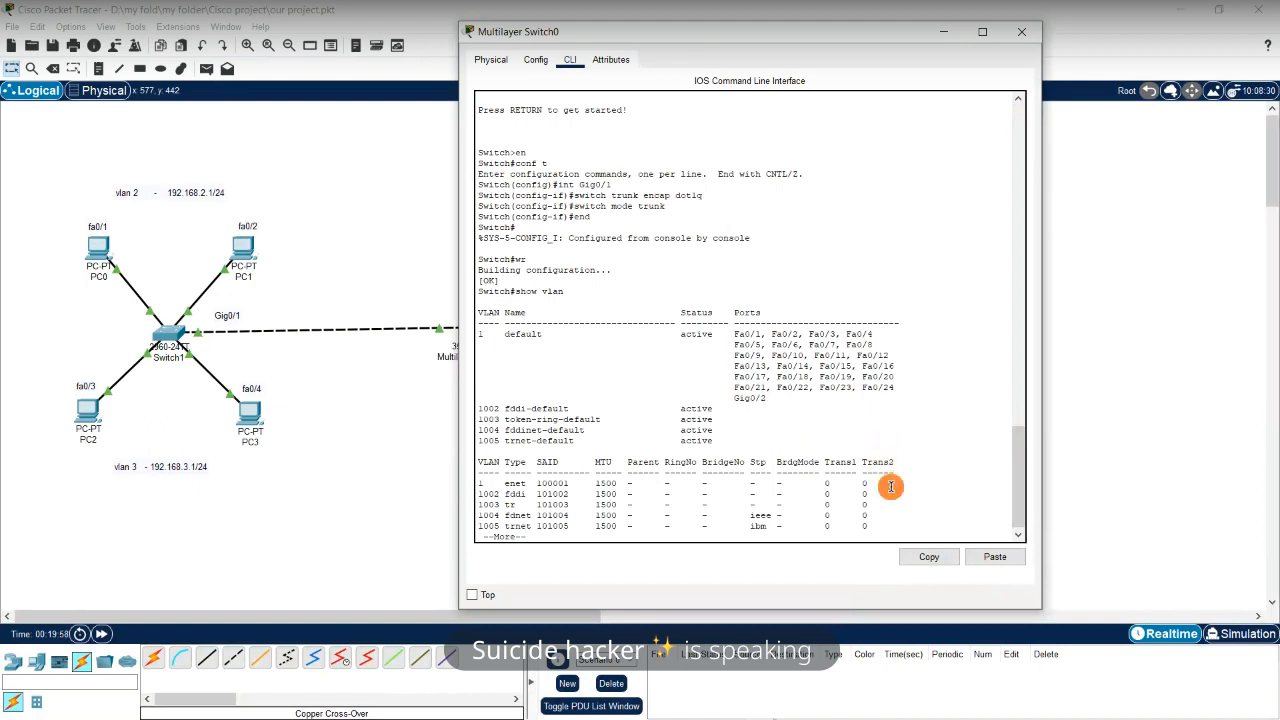
key(Return)
key(Return)
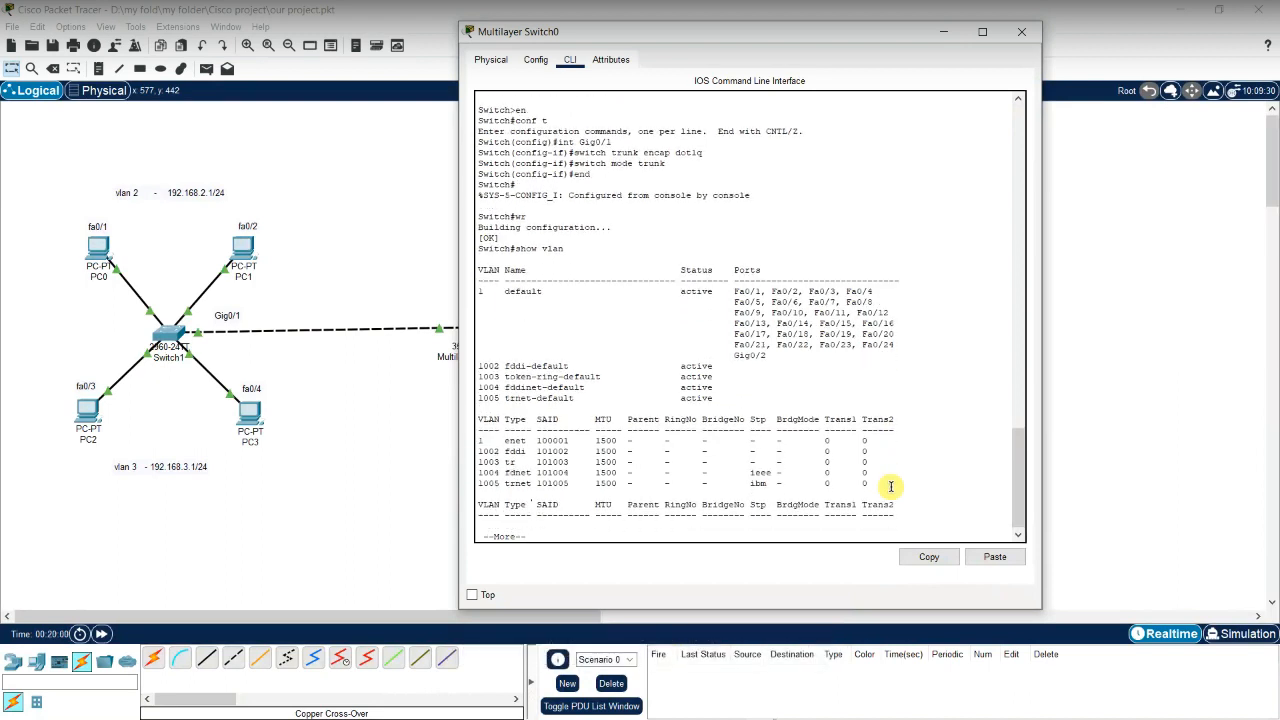
key(Return)
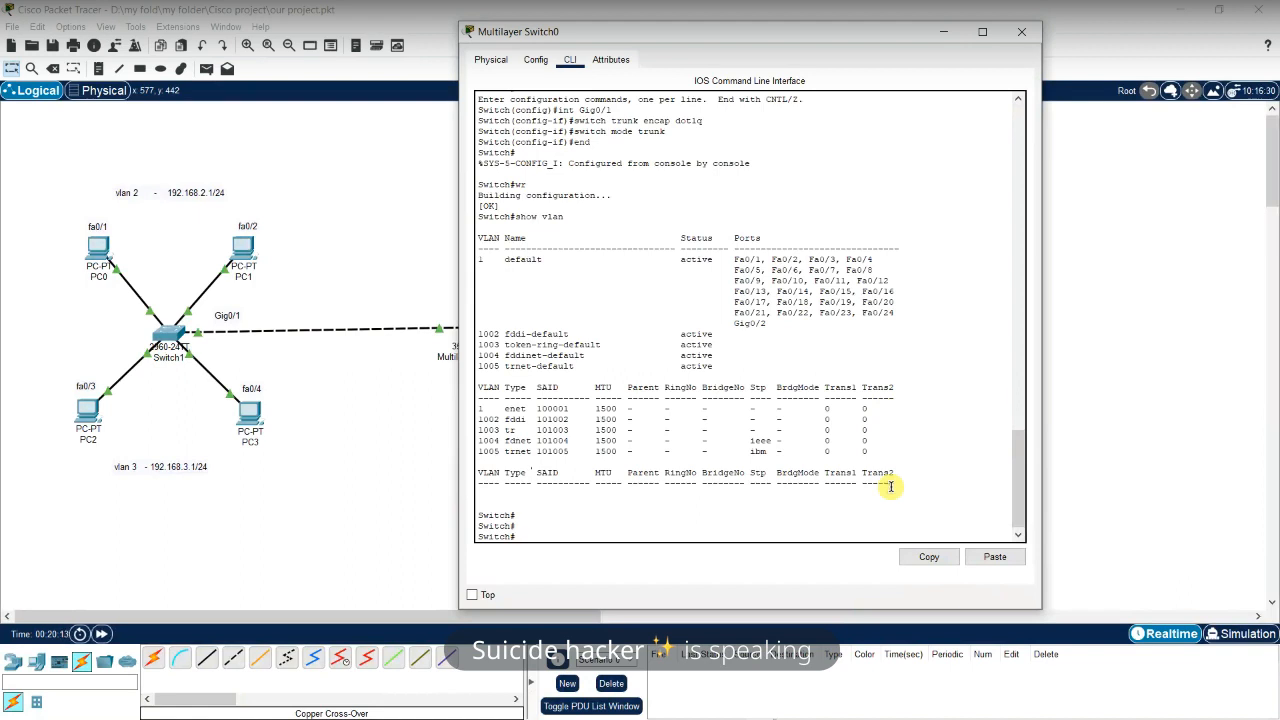
Run show int trunk on Multilayer Switch0 and examine the encapsulation, status and native VLAN of Gig0/1
text(show int trunk)
key(Return)
click(890, 487)
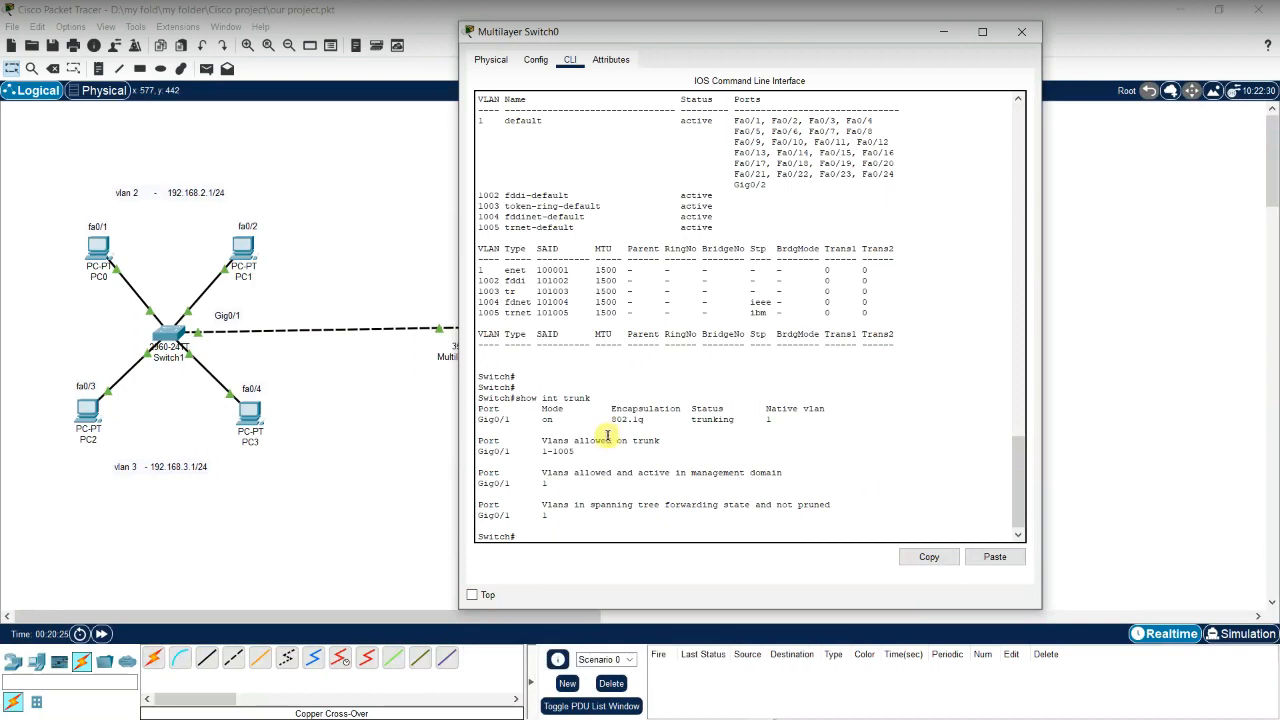
drag(478, 422, 648, 420)
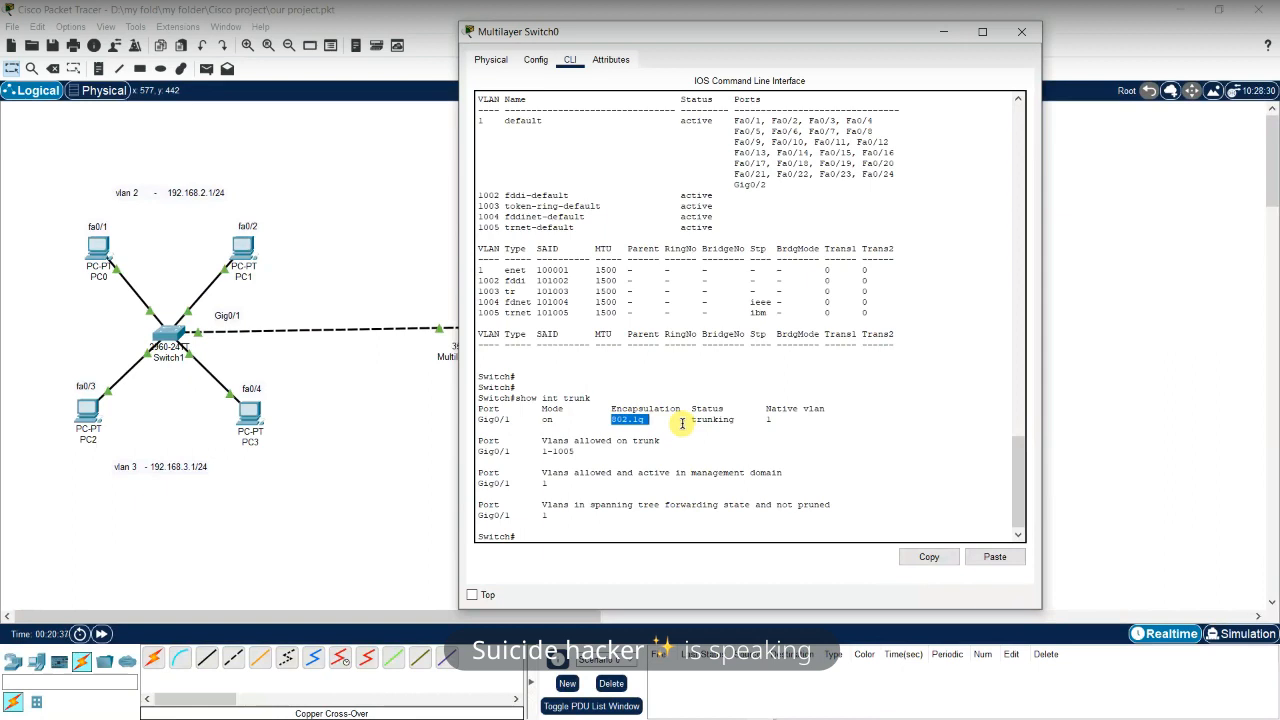
drag(691, 420, 736, 421)
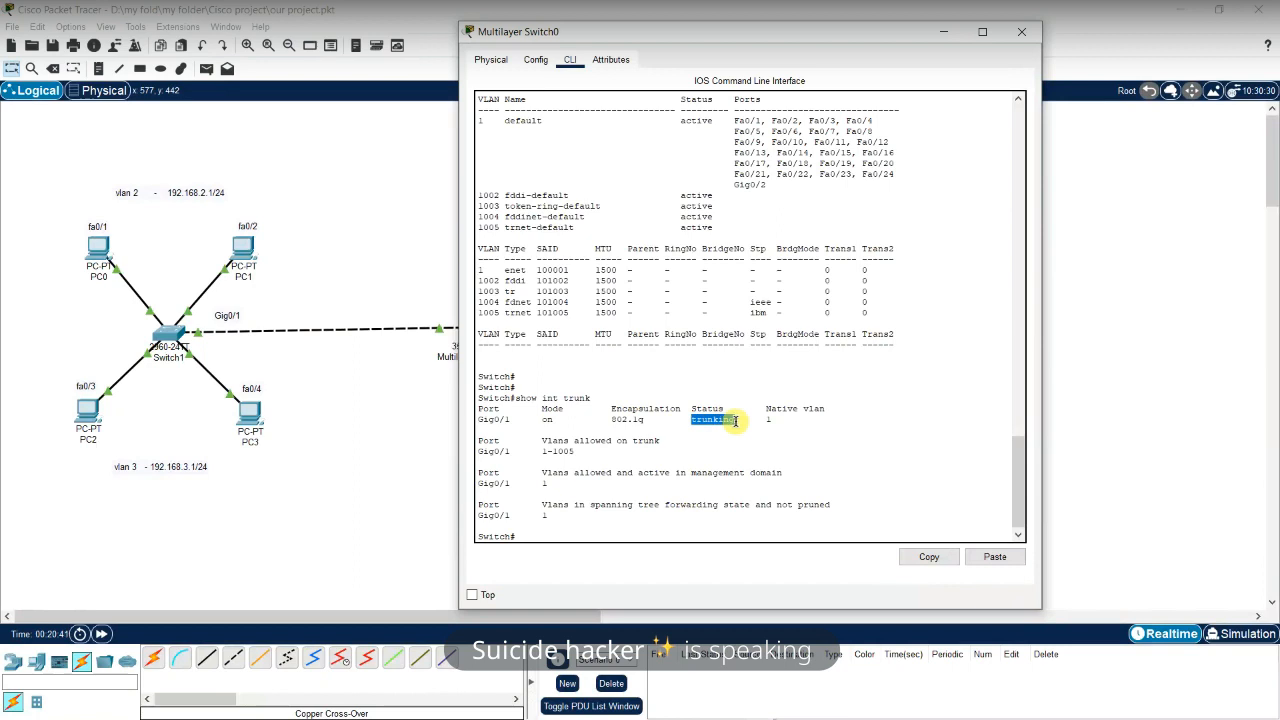
click(761, 420)
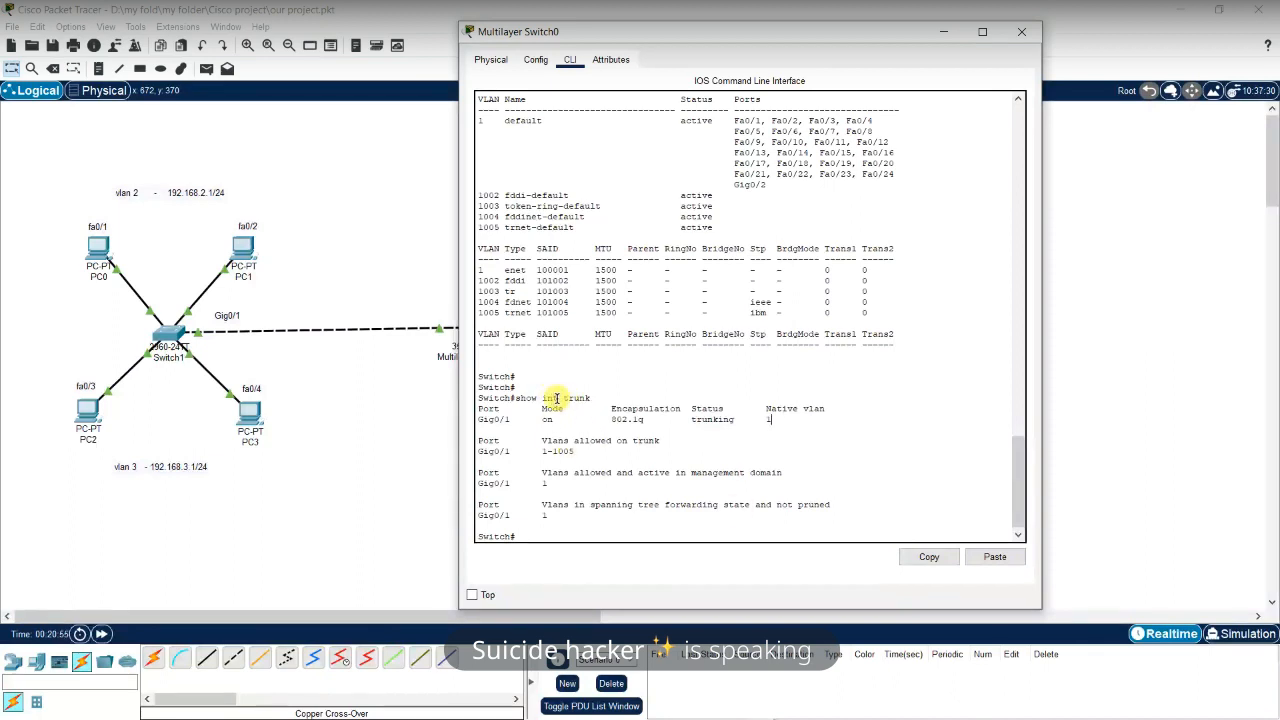
drag(541, 398, 515, 398)
click(592, 400)
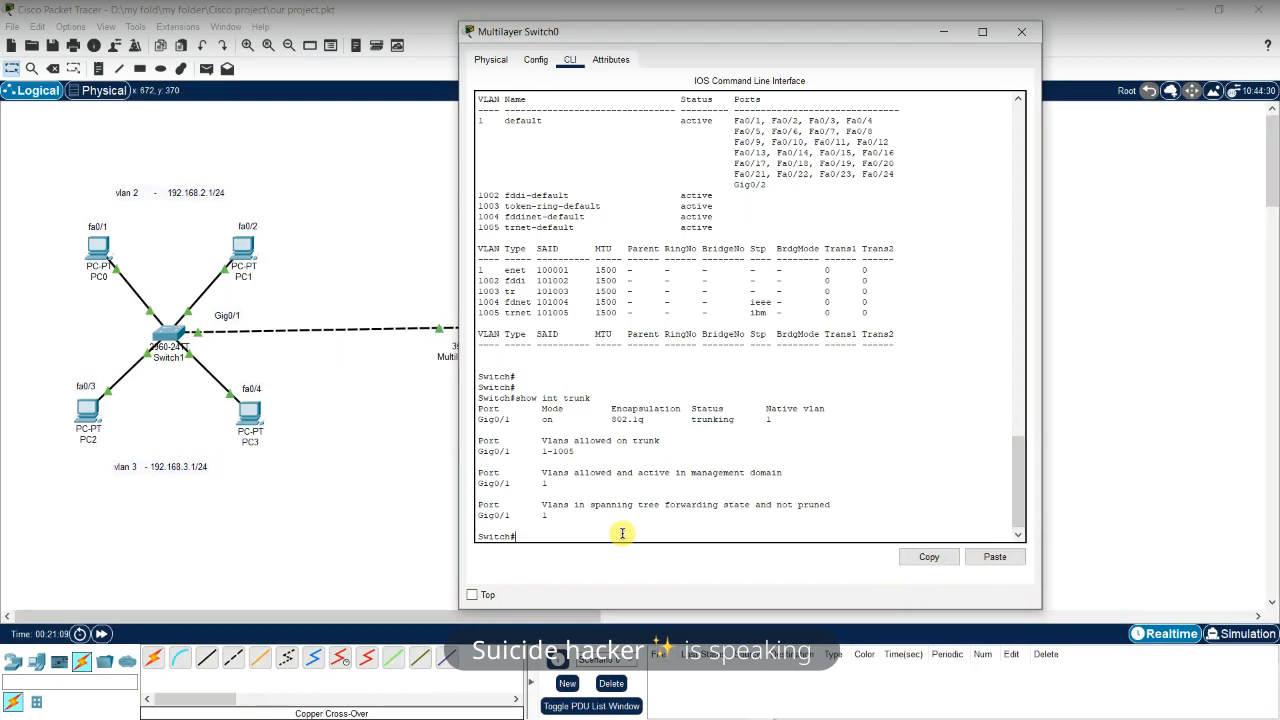
Run end at the privileged EXEC prompt and examine the domain server translation line it produces
text(end)
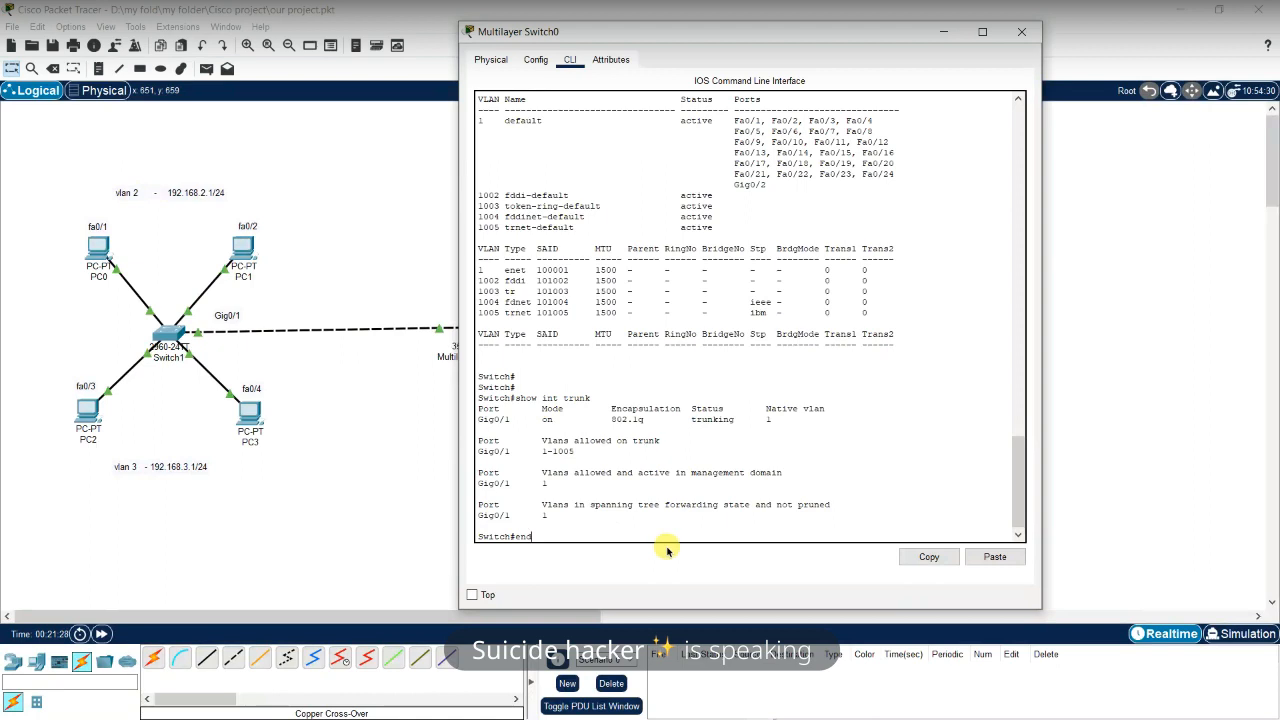
key(Return)
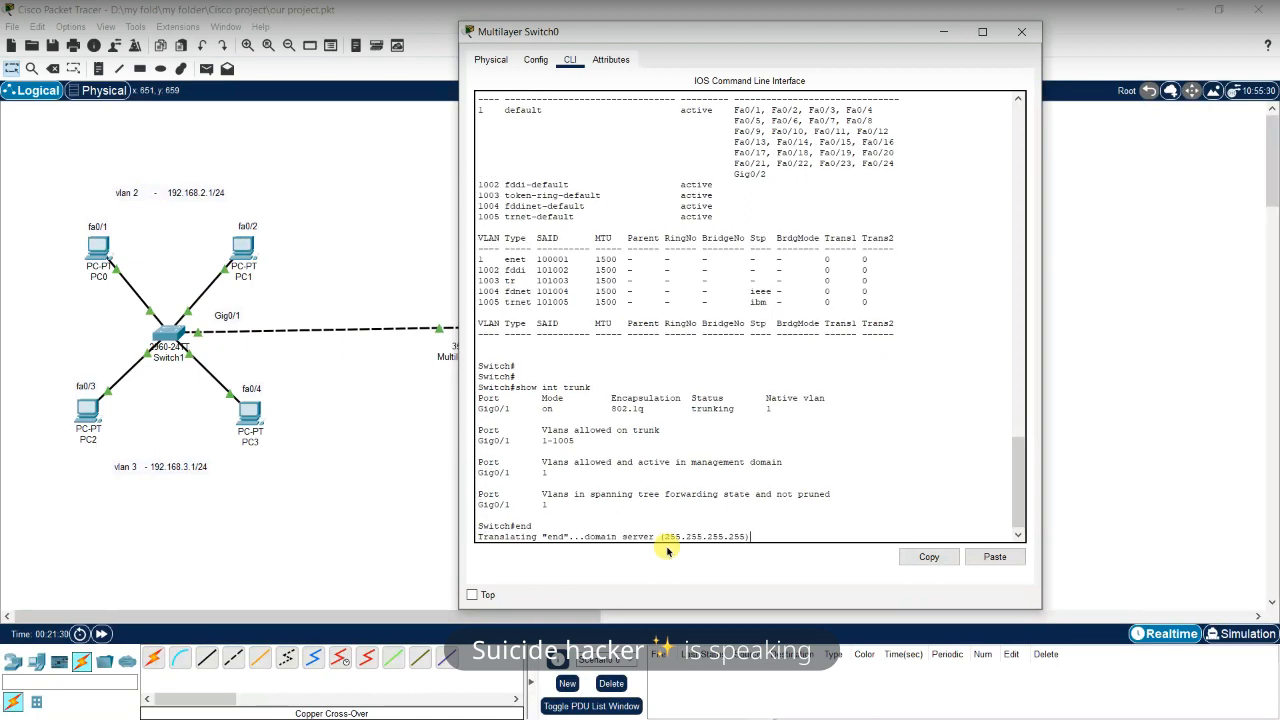
drag(548, 537, 749, 537)
click(750, 538)
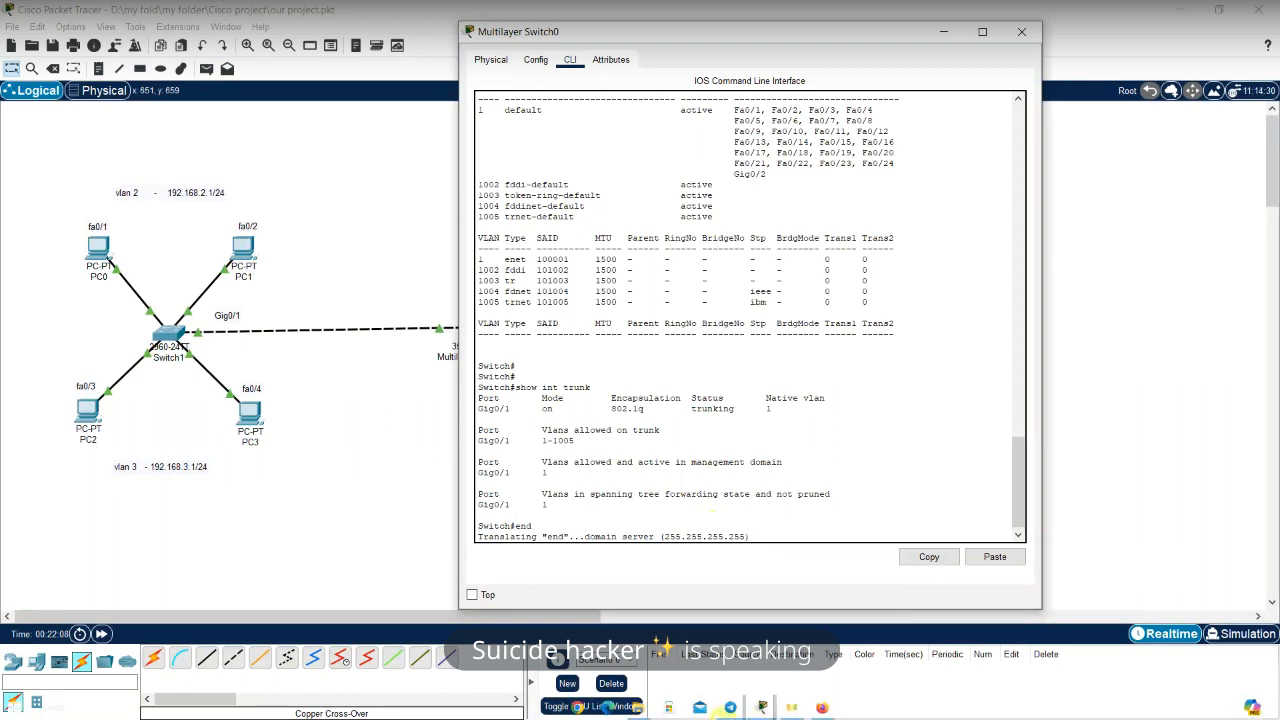
Switch to Telegram, read the latest messages in the group discussion, and return to the Multilayer Switch0 console in Packet Tracer
mouse_move(731, 707)
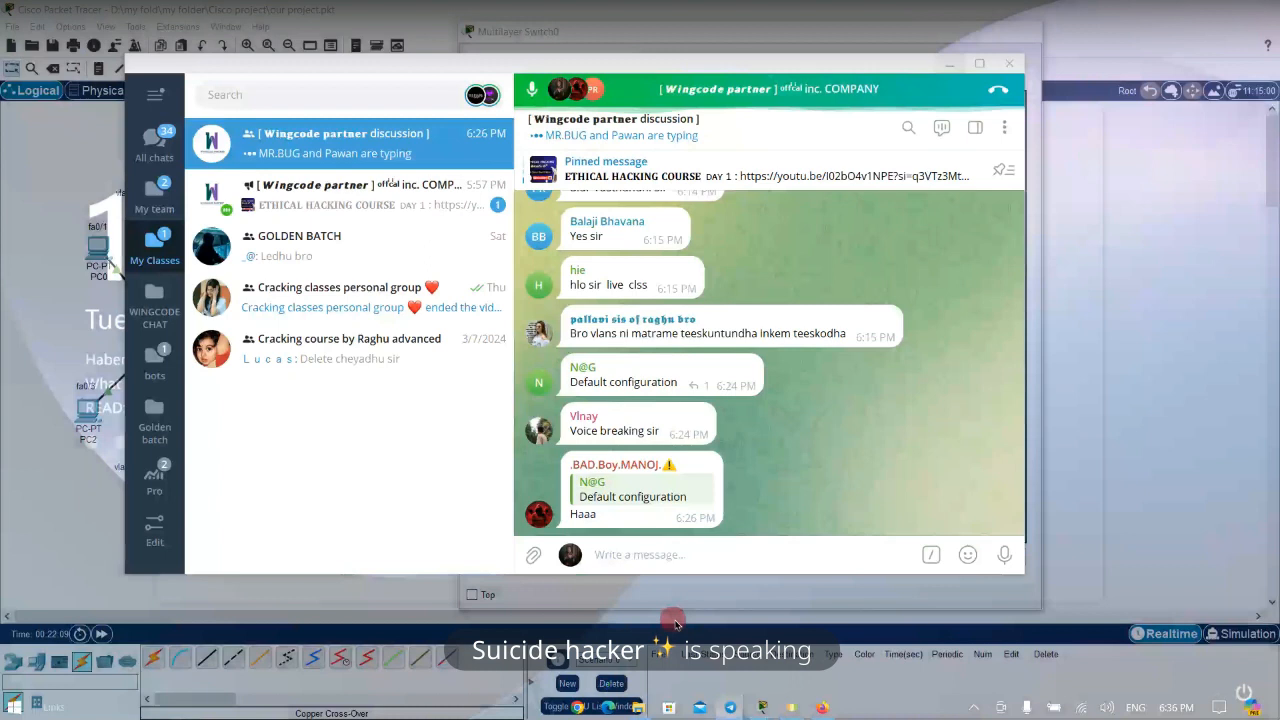
click(674, 625)
click(984, 508)
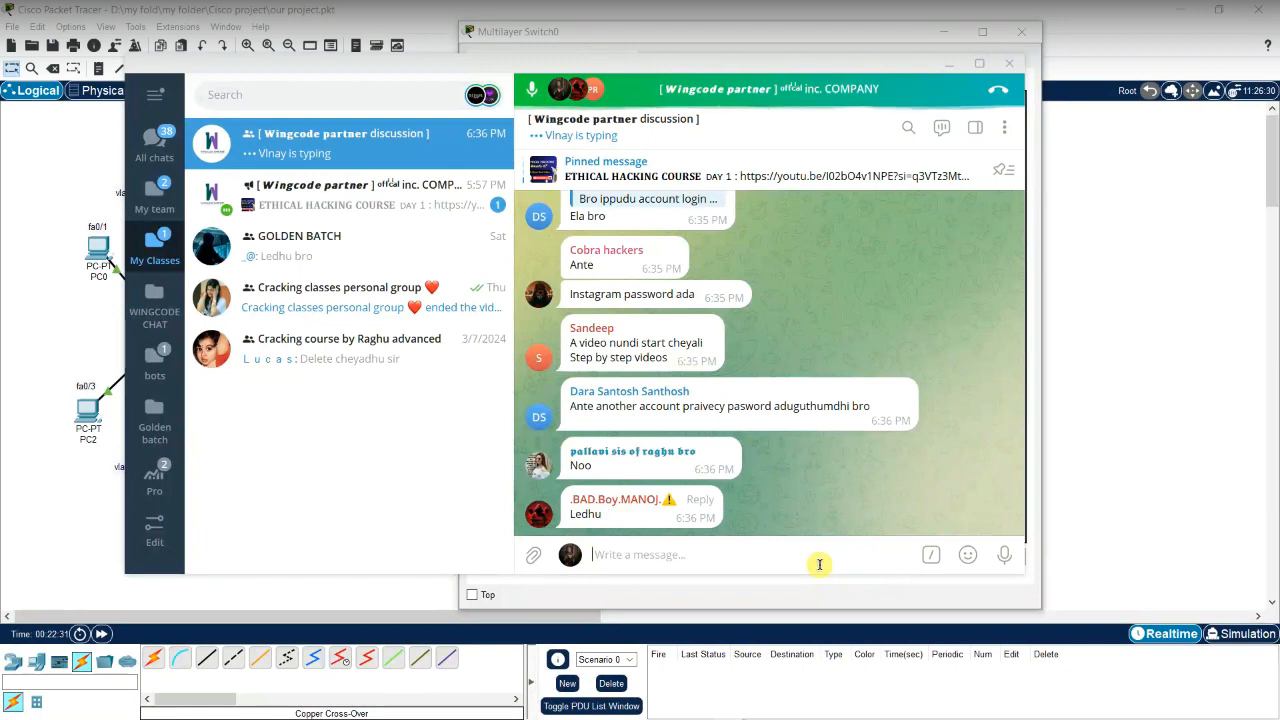
click(775, 40)
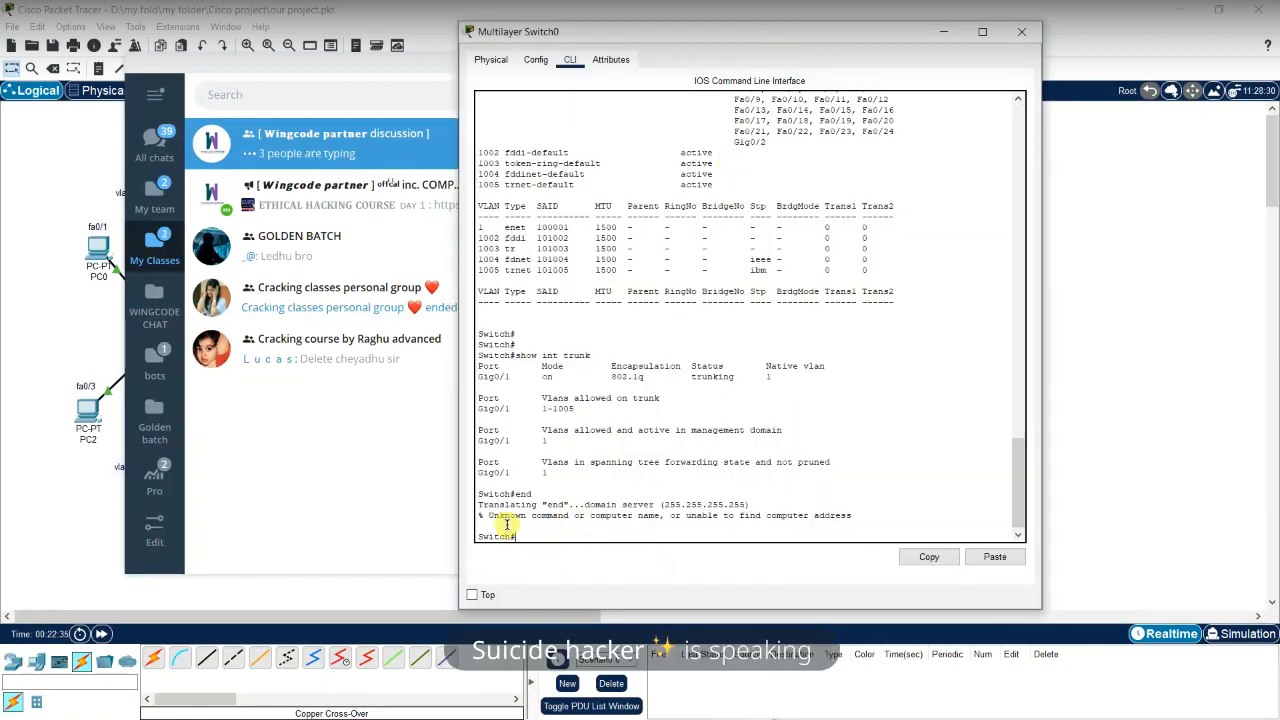
click(338, 495)
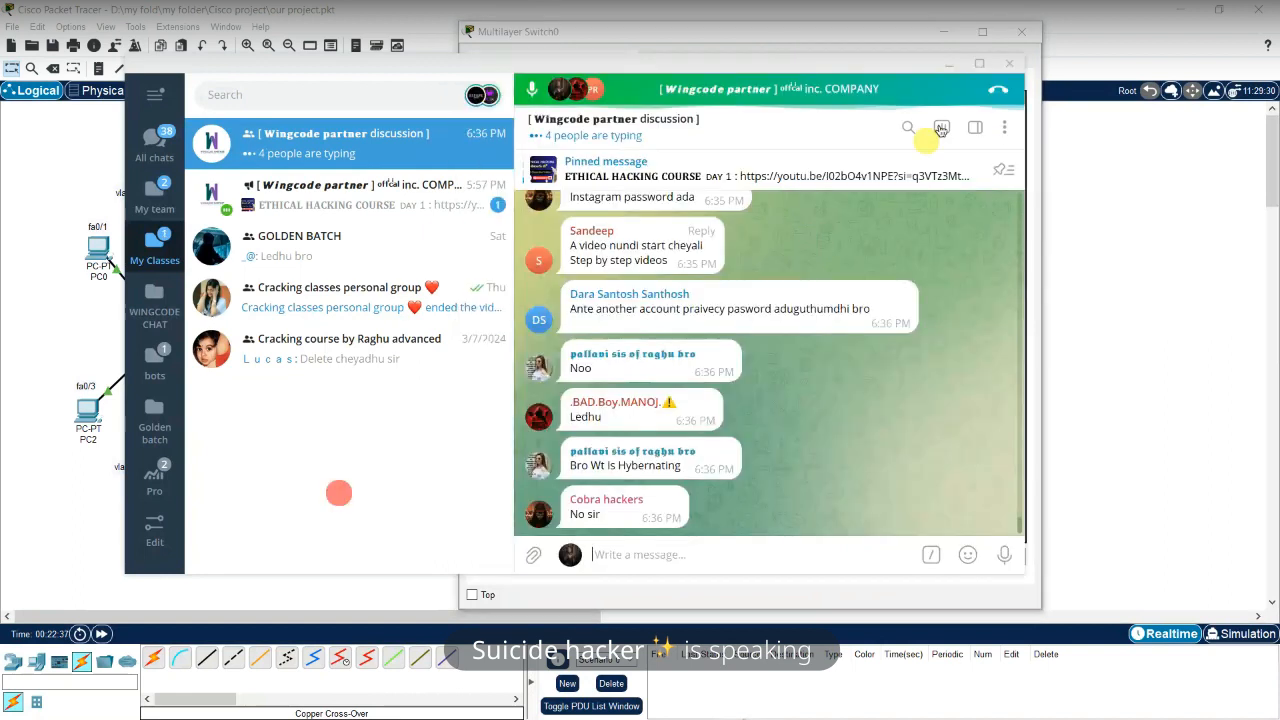
click(949, 62)
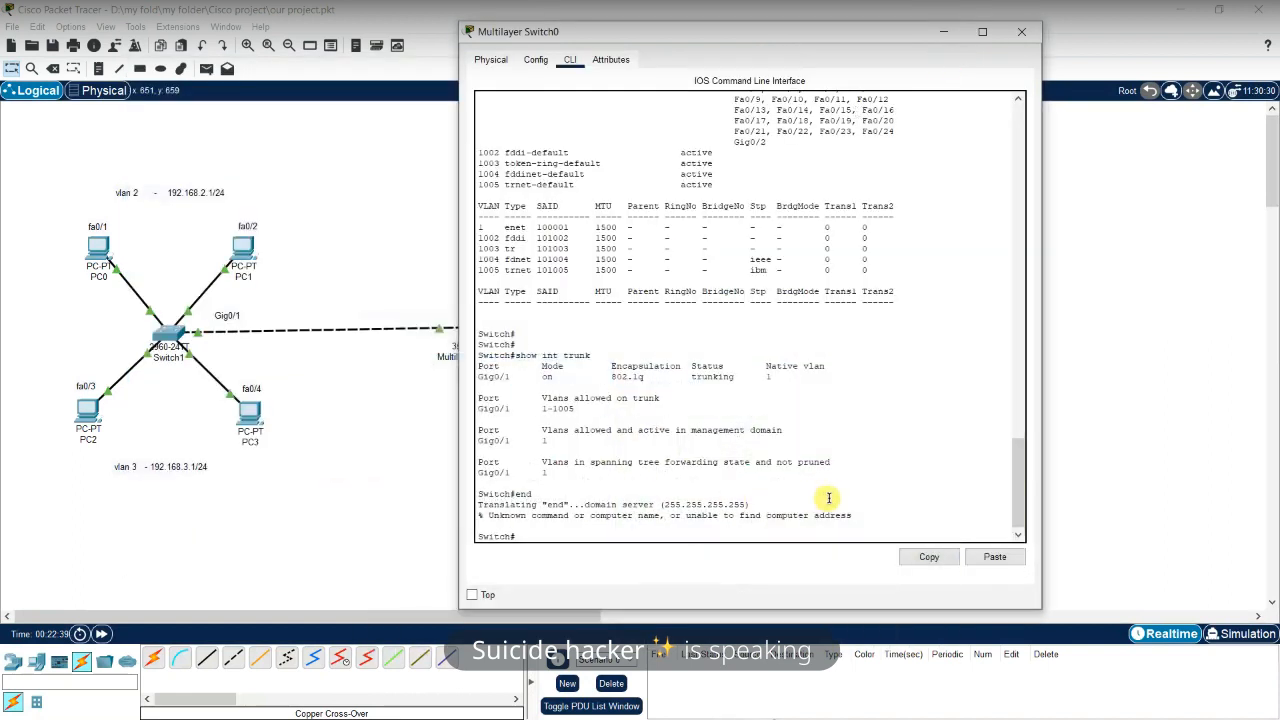
Examine the error message and the domain server address printed after the end command
drag(663, 524, 477, 516)
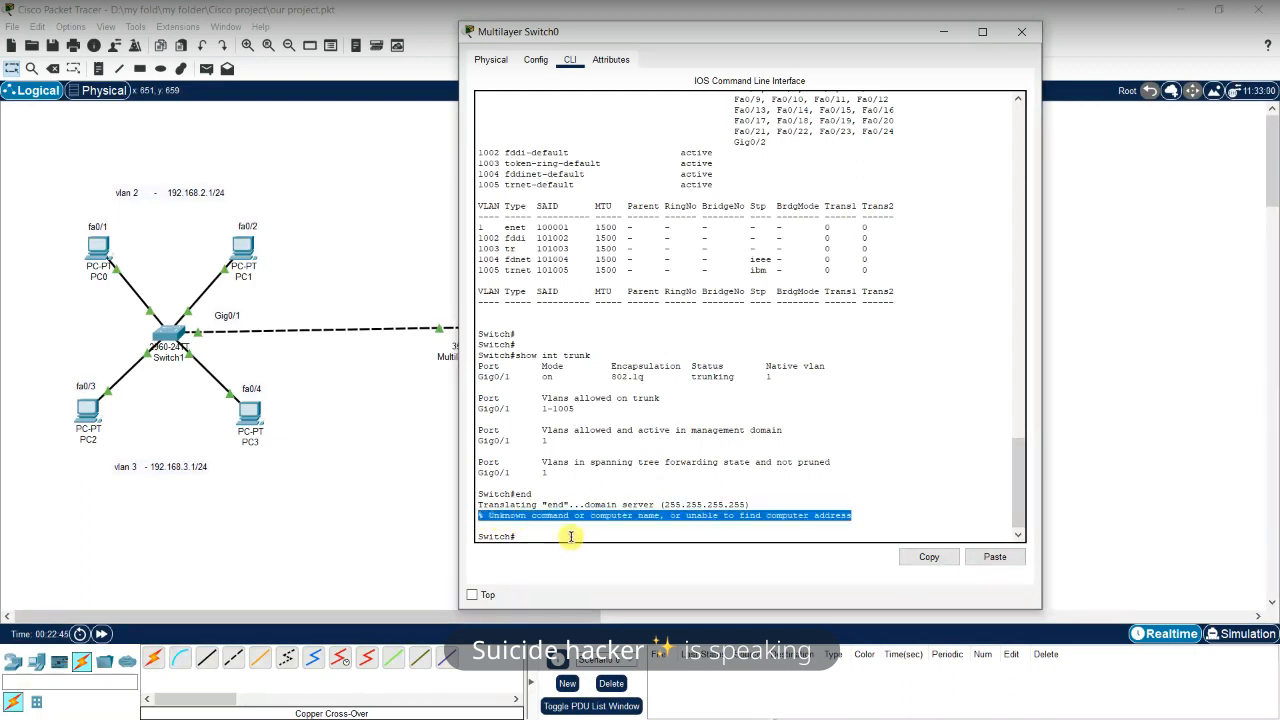
click(665, 504)
drag(665, 504, 747, 504)
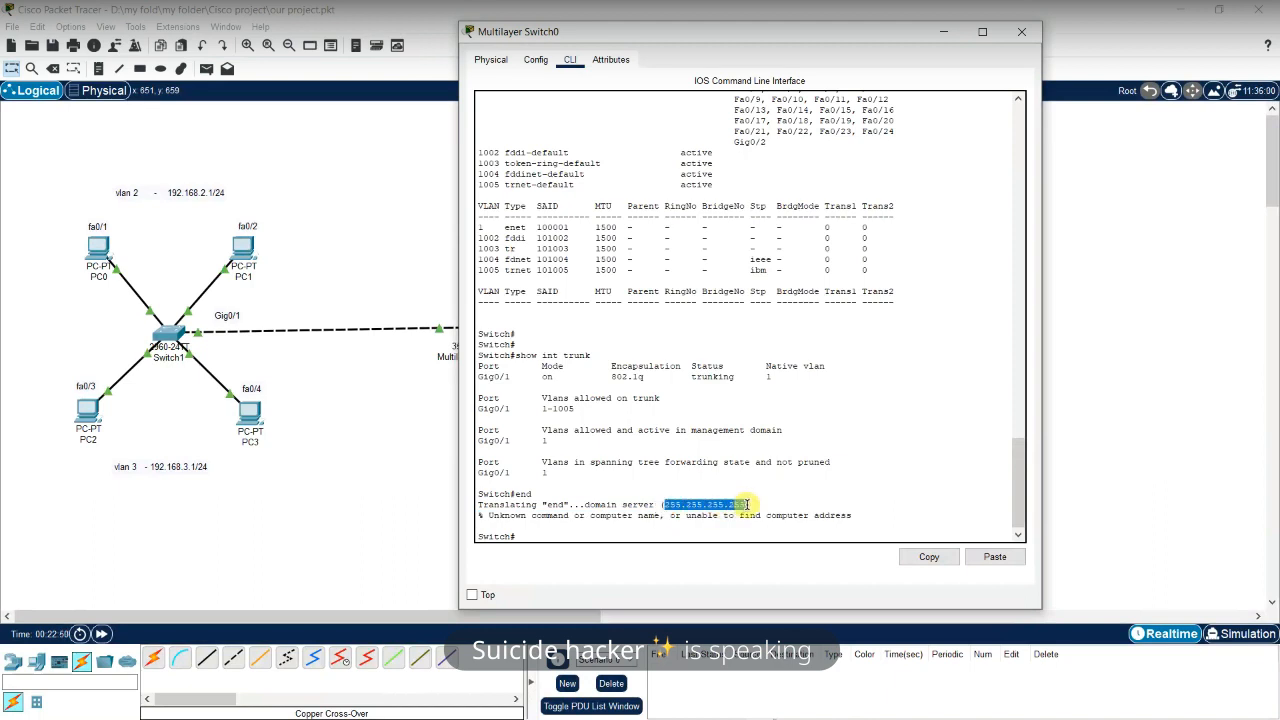
click(752, 529)
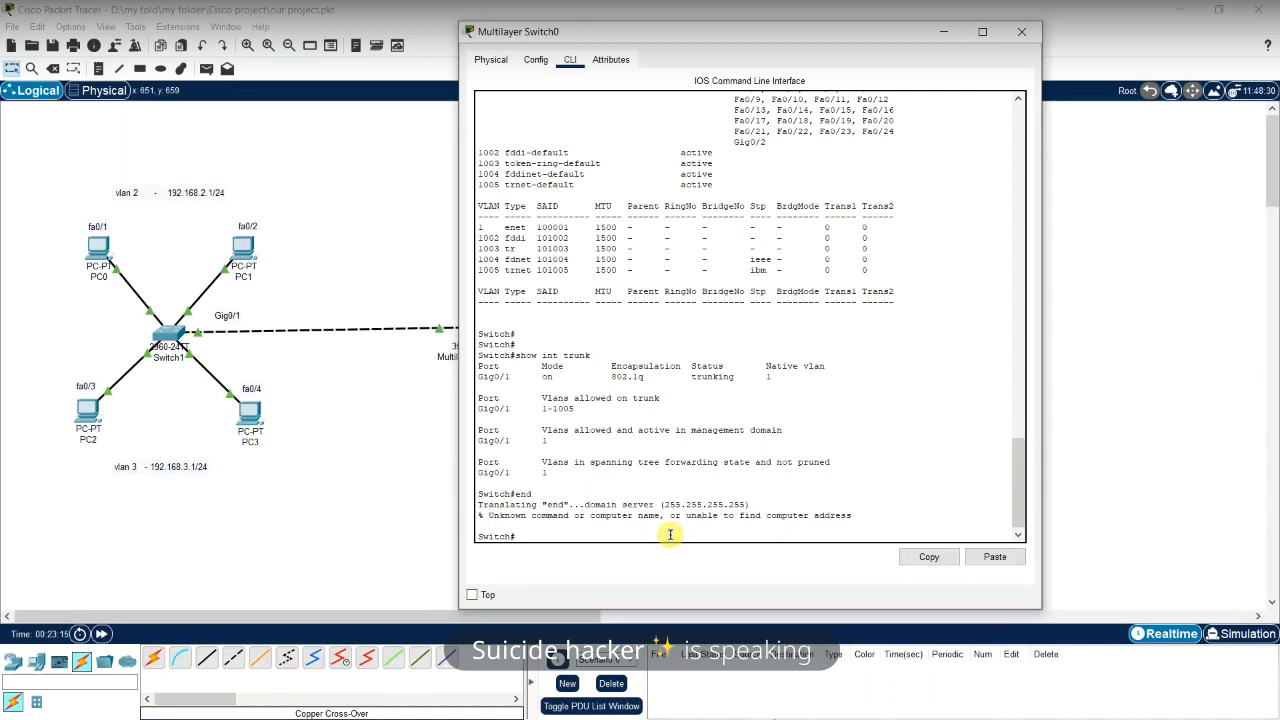
Create VLAN 2 and VLAN 3 on the multilayer switch in global configuration mode, and return to privileged EXEC mode with end
text(onf t)
key(Return)
text(vlan 2)
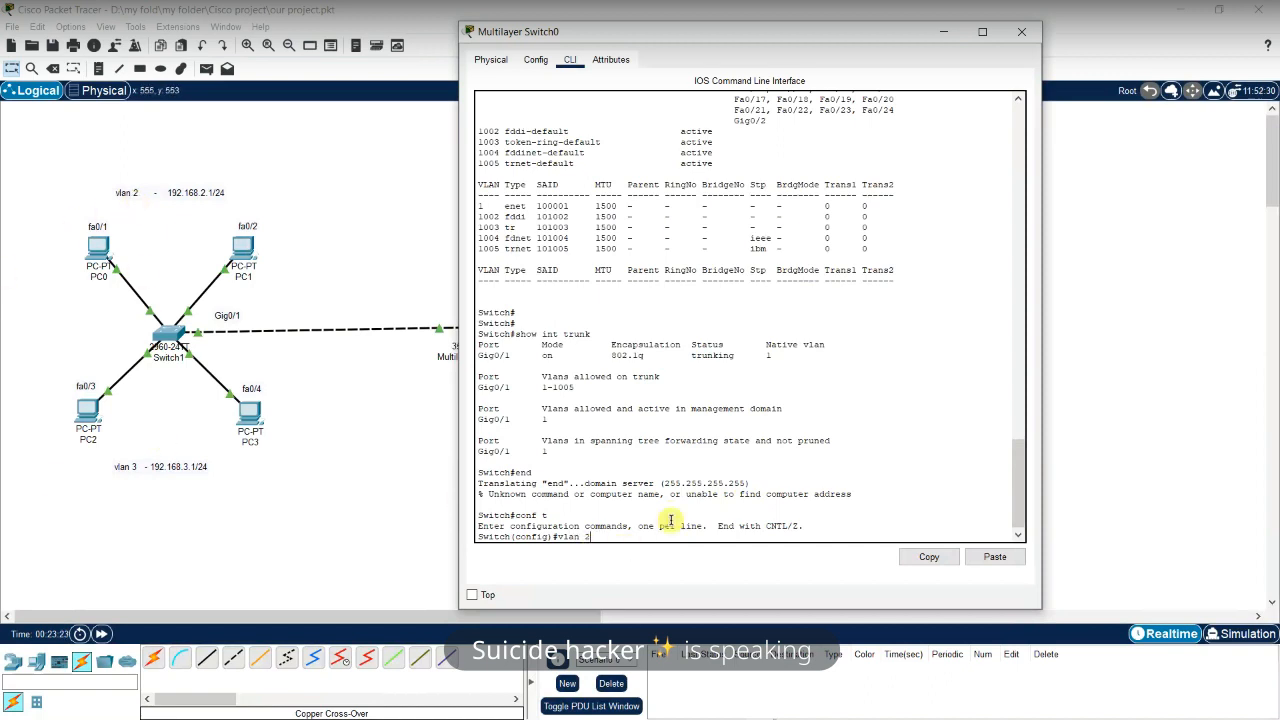
key(Return)
text(vlan)#vlan)
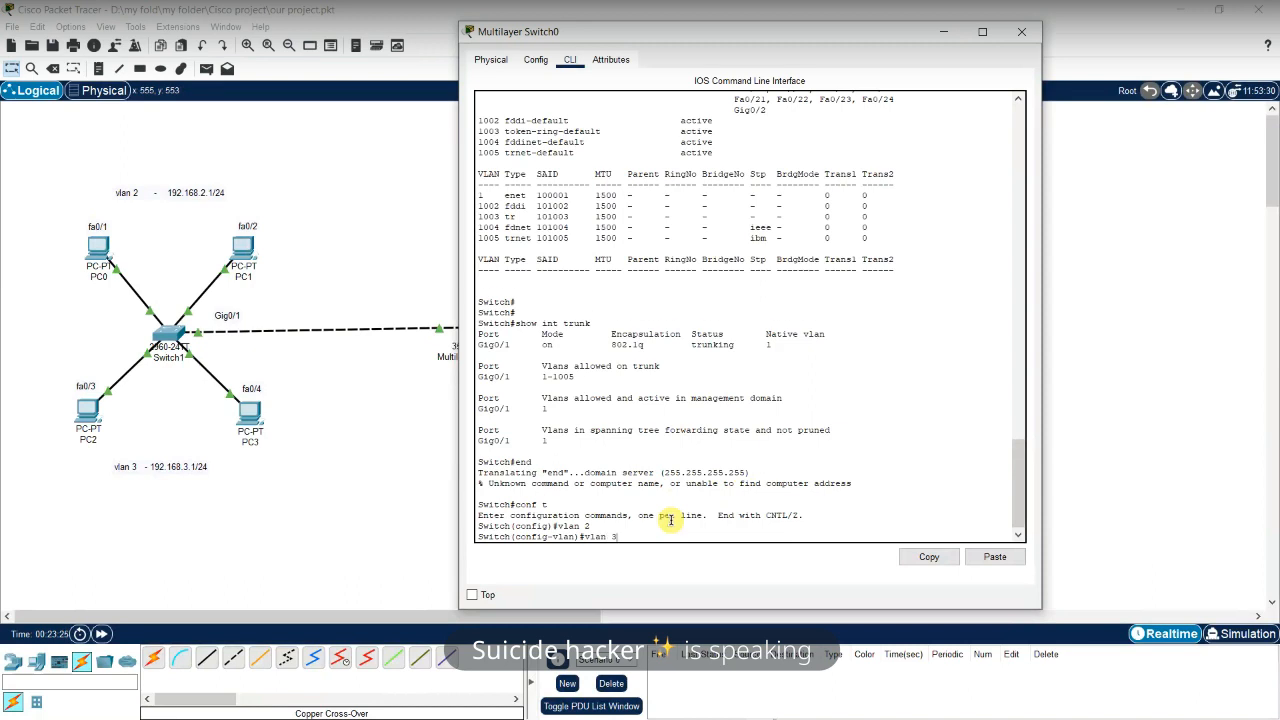
text( 3)
key(Return)
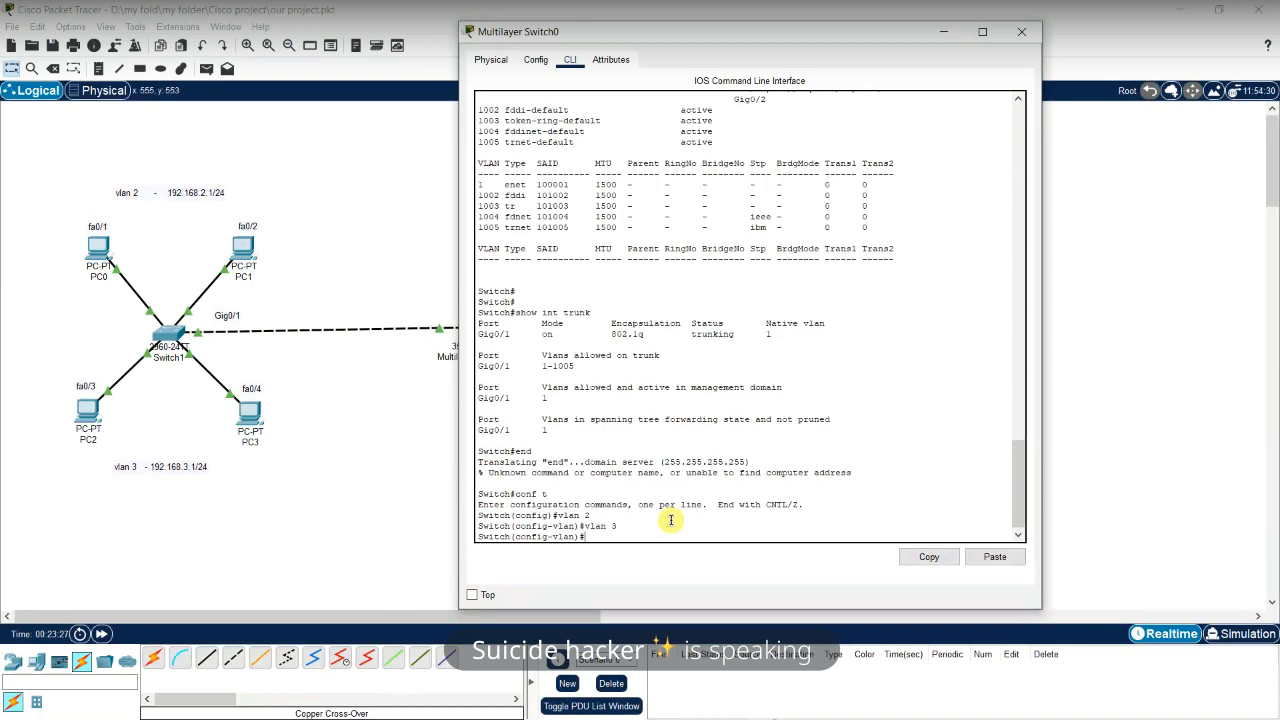
text(end)
key(Return)
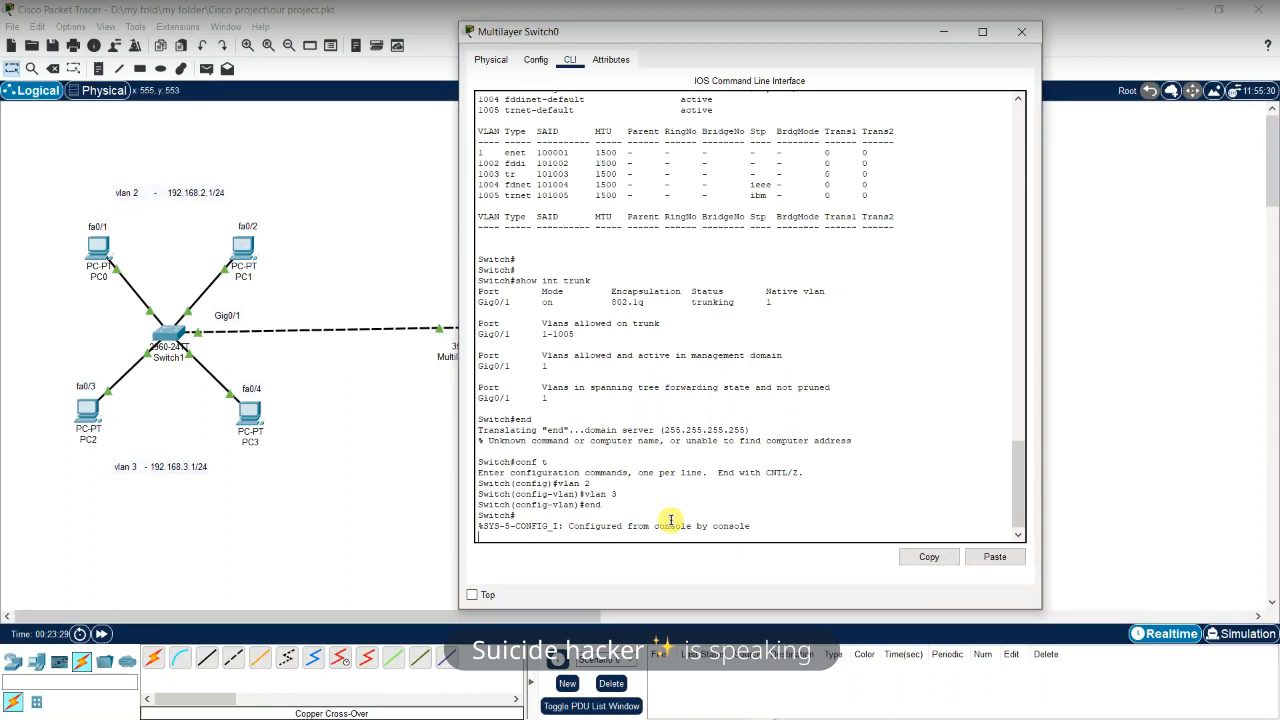
Run show vlan through to the end of its output and examine the entries for VLAN 2 and VLAN 3
text(show vlan)
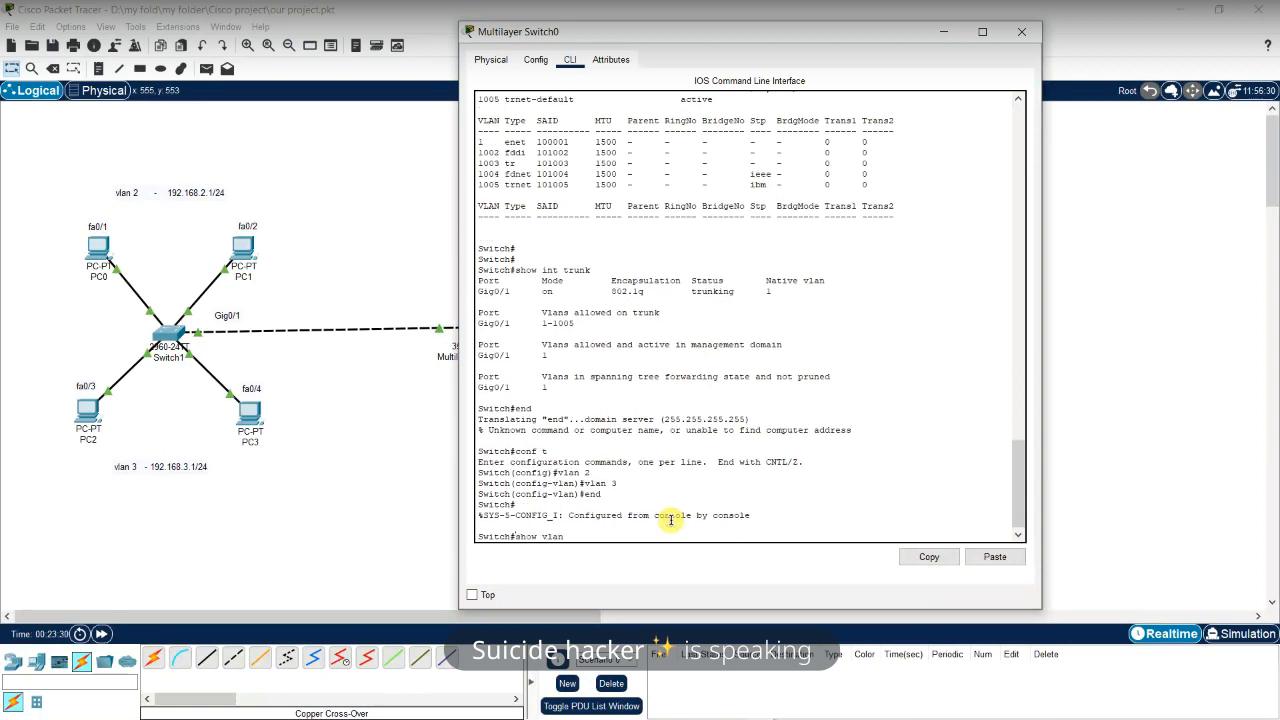
key(Return)
drag(479, 409, 731, 411)
click(731, 421)
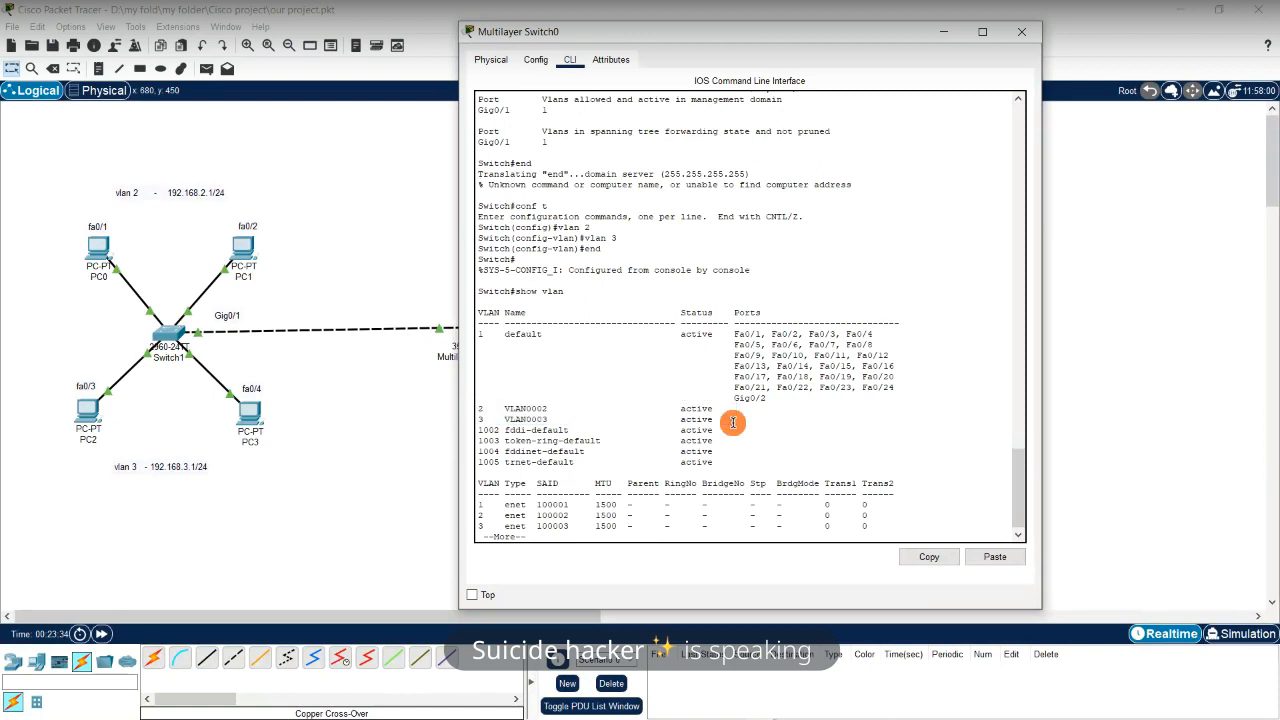
key(space)
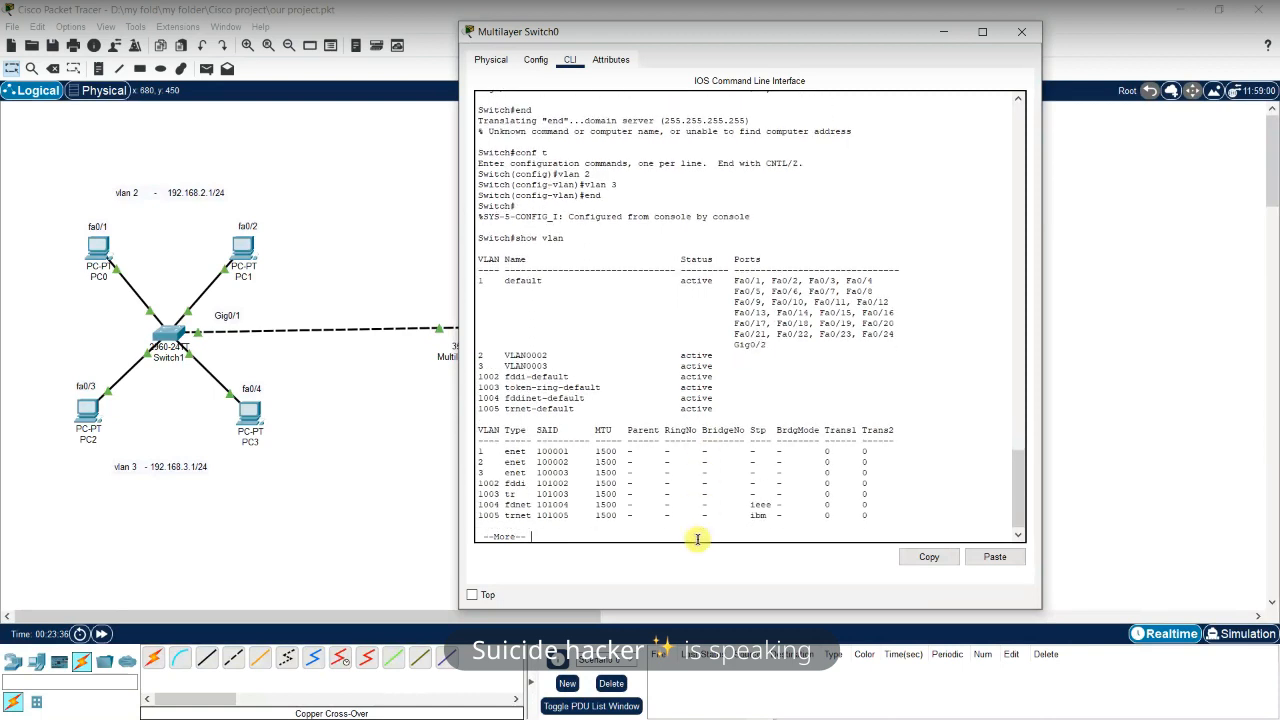
key(space)
key(Return)
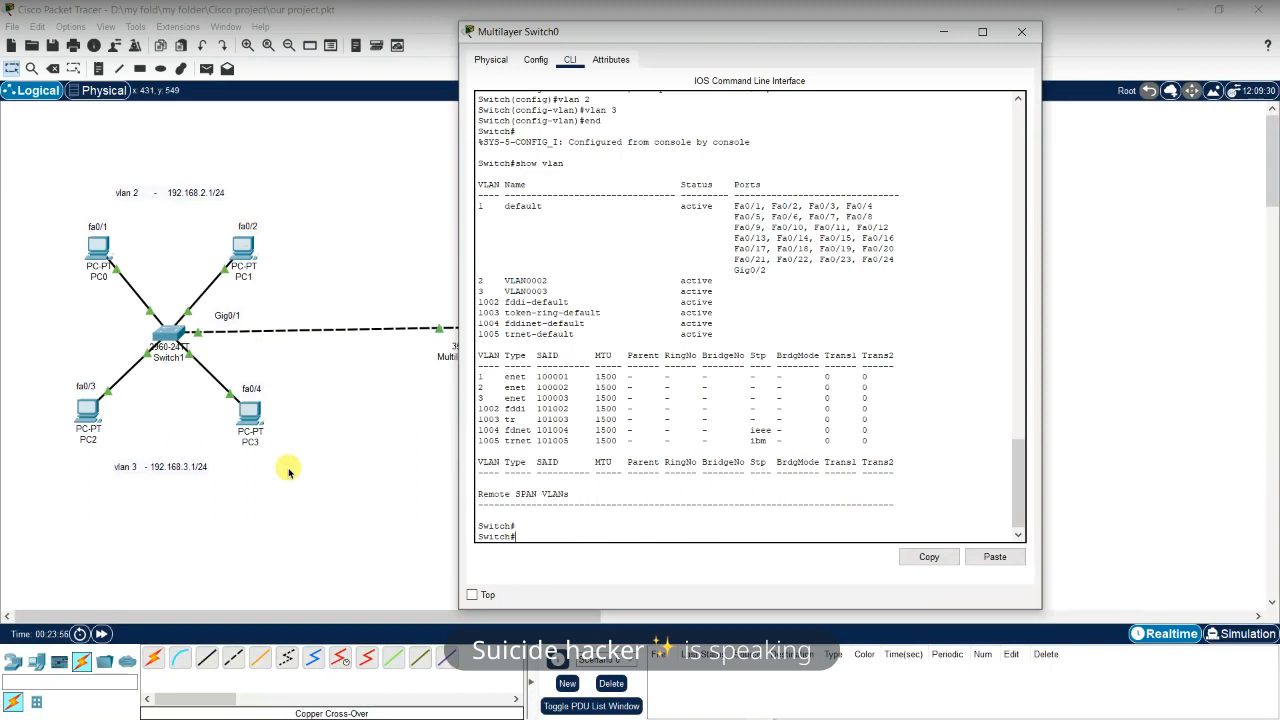
Try to run ip routing from the privileged EXEC prompt
text(p routing)
key(Return)
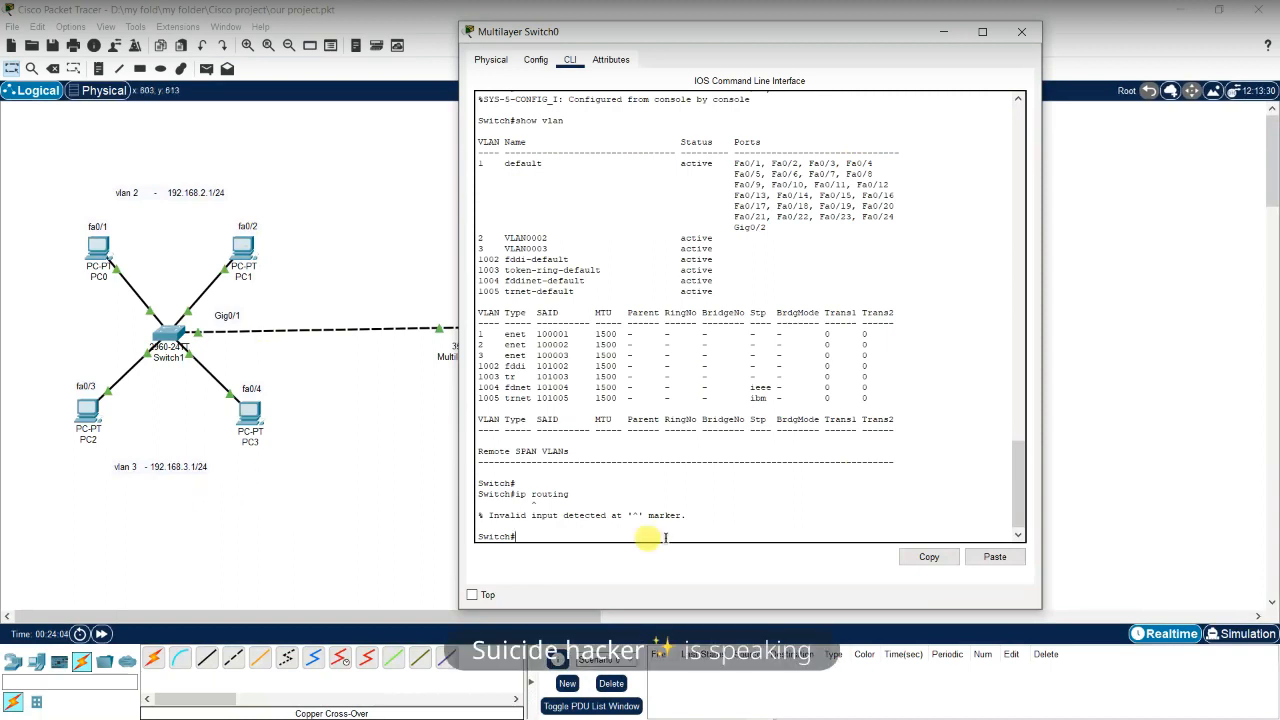
drag(491, 517, 666, 516)
click(625, 533)
Enter global configuration mode with conf t and enable layer 3 forwarding with ip routing
text(conf t)
key(Return)
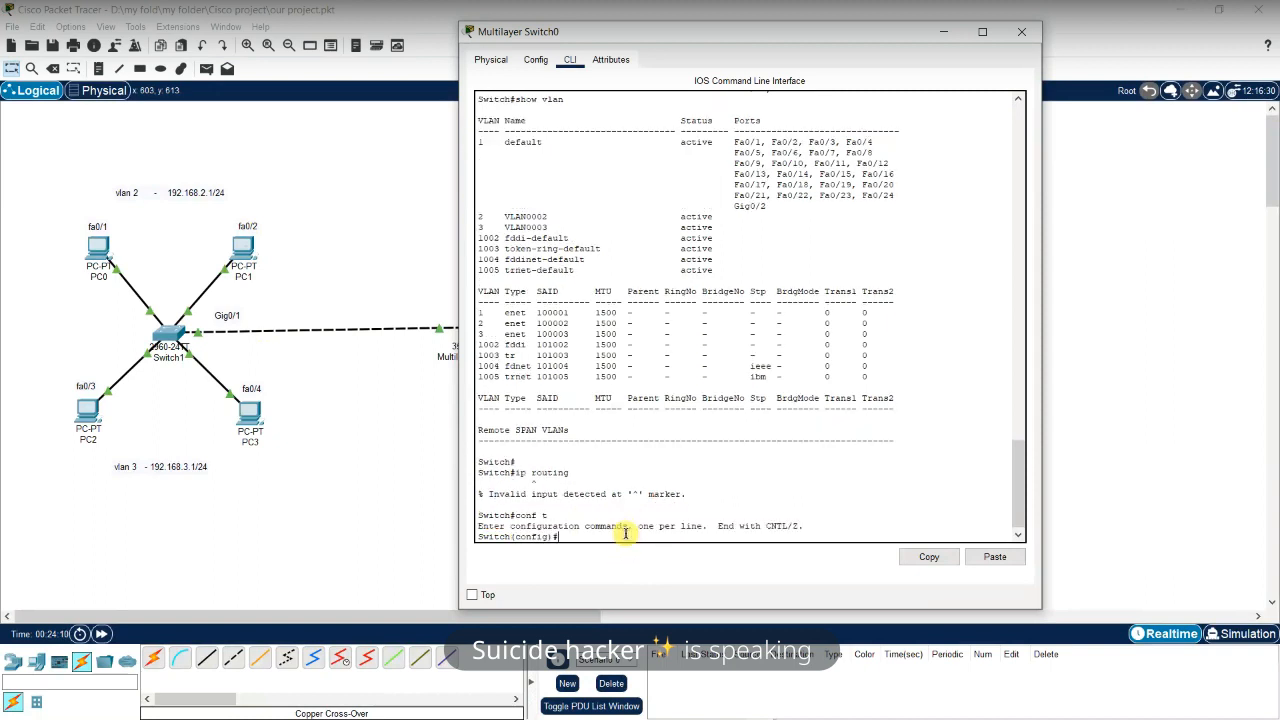
text(ip routin)
text(g)
key(Return)
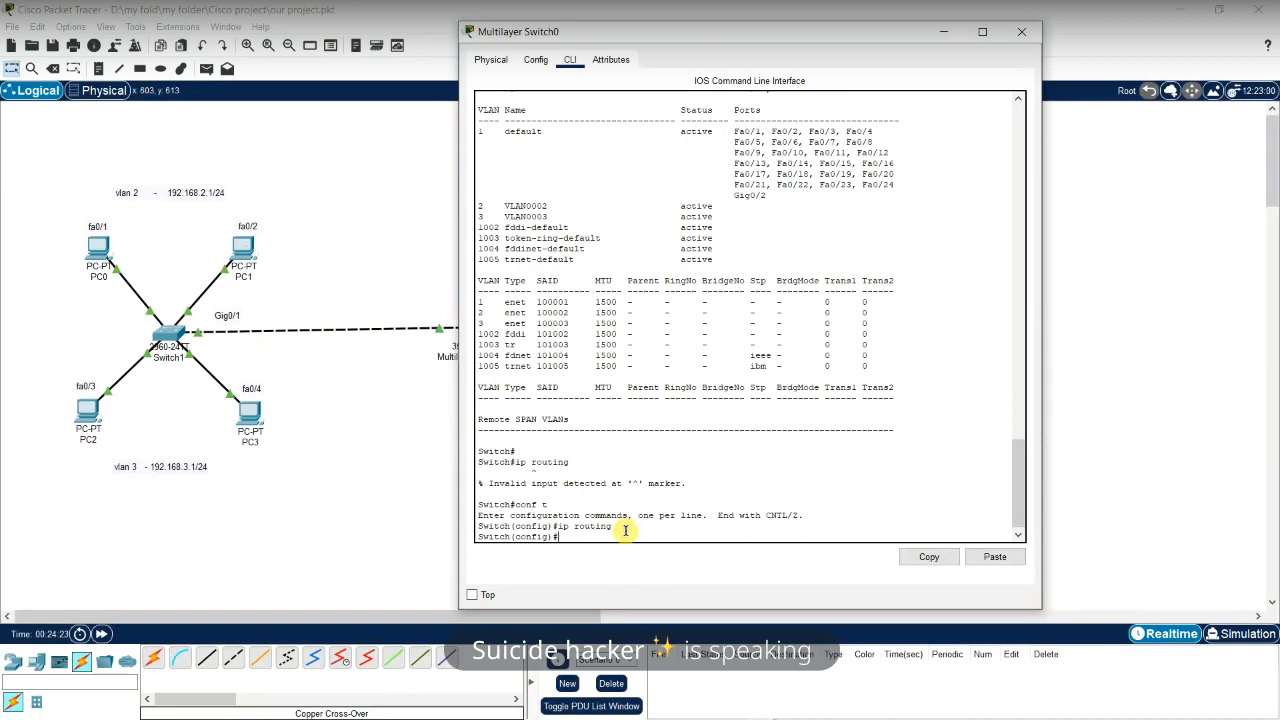
Leave configuration mode, run show ip route, and examine the gateway of last resort line
text(show ip route)
key(Return)
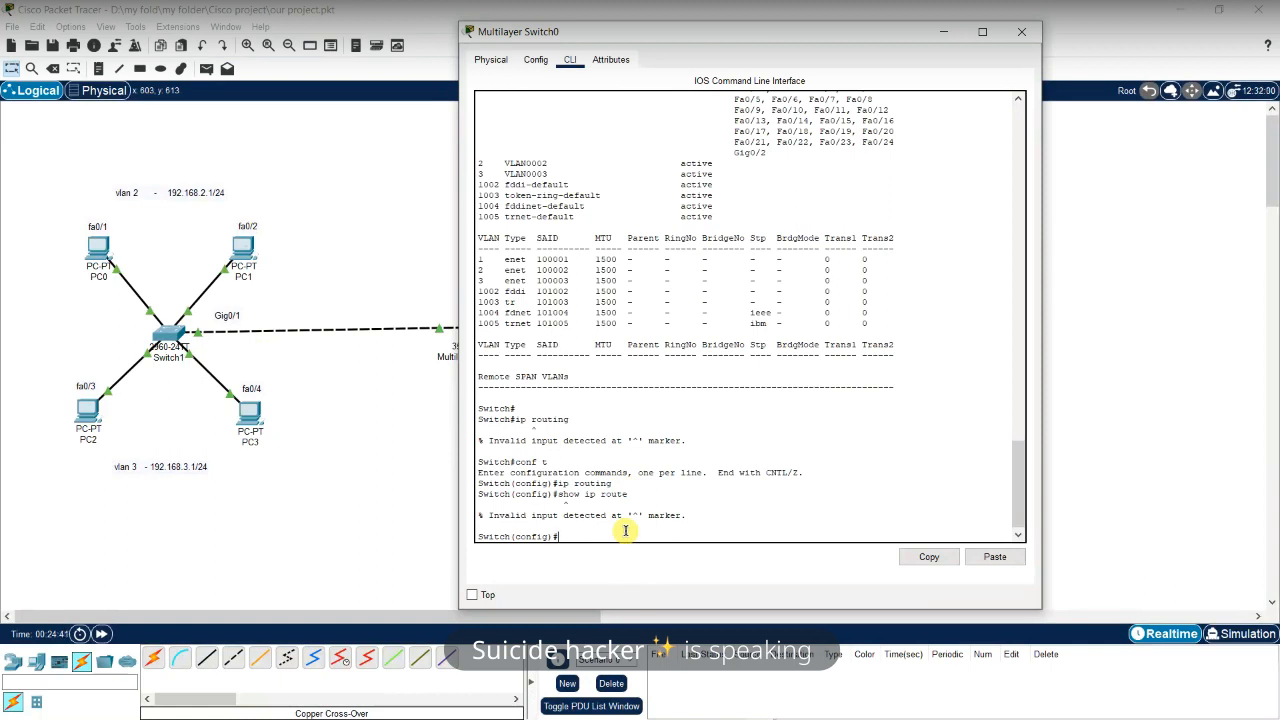
text(end)
key(Return)
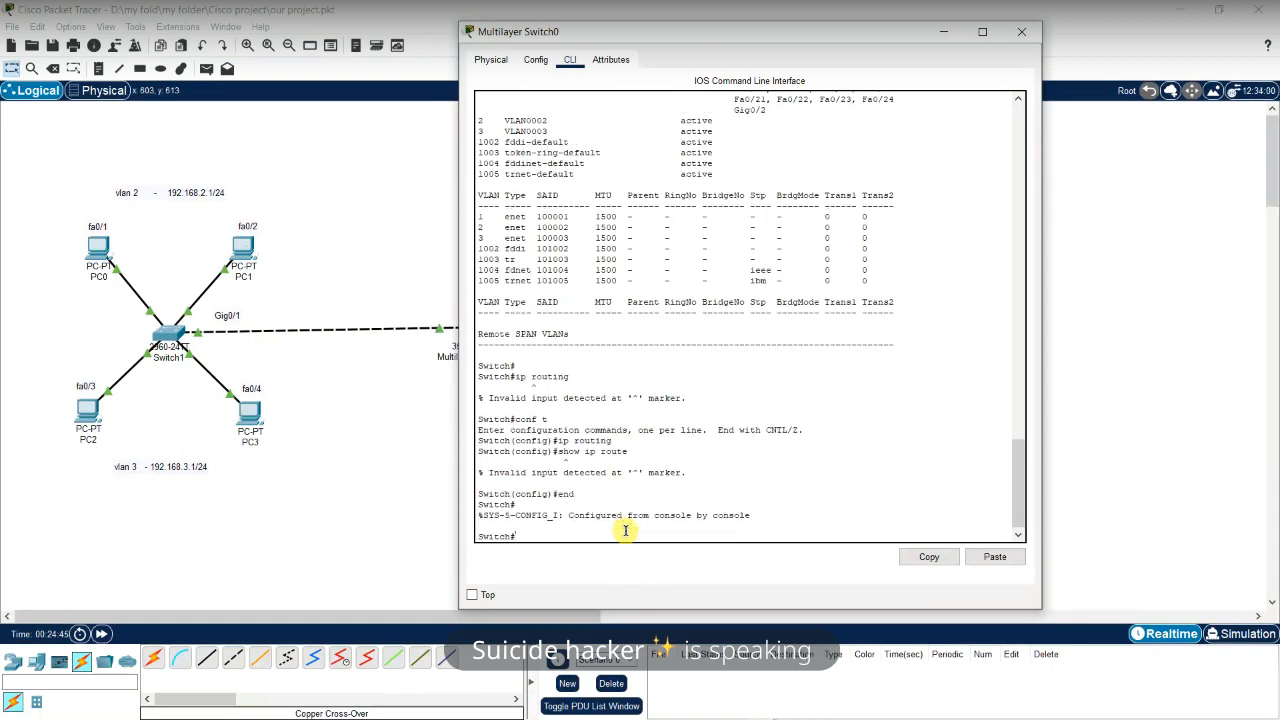
text(show ip route)
key(Return)
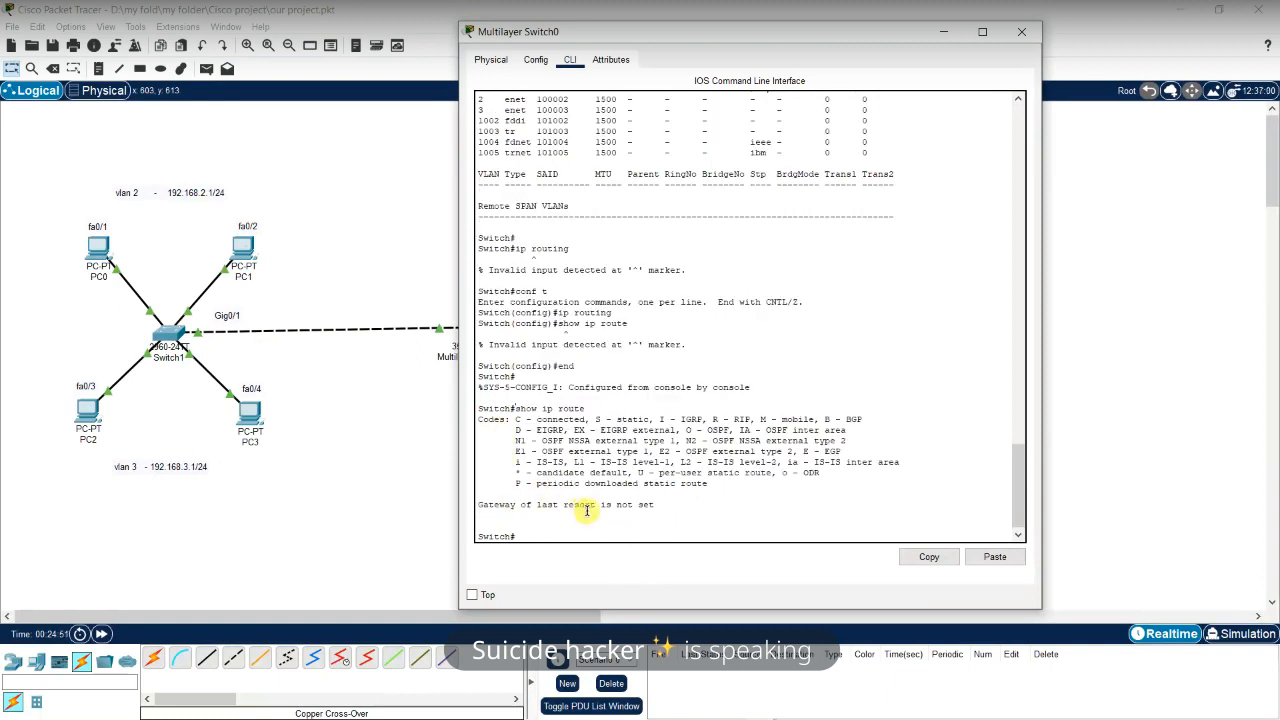
drag(666, 506, 478, 506)
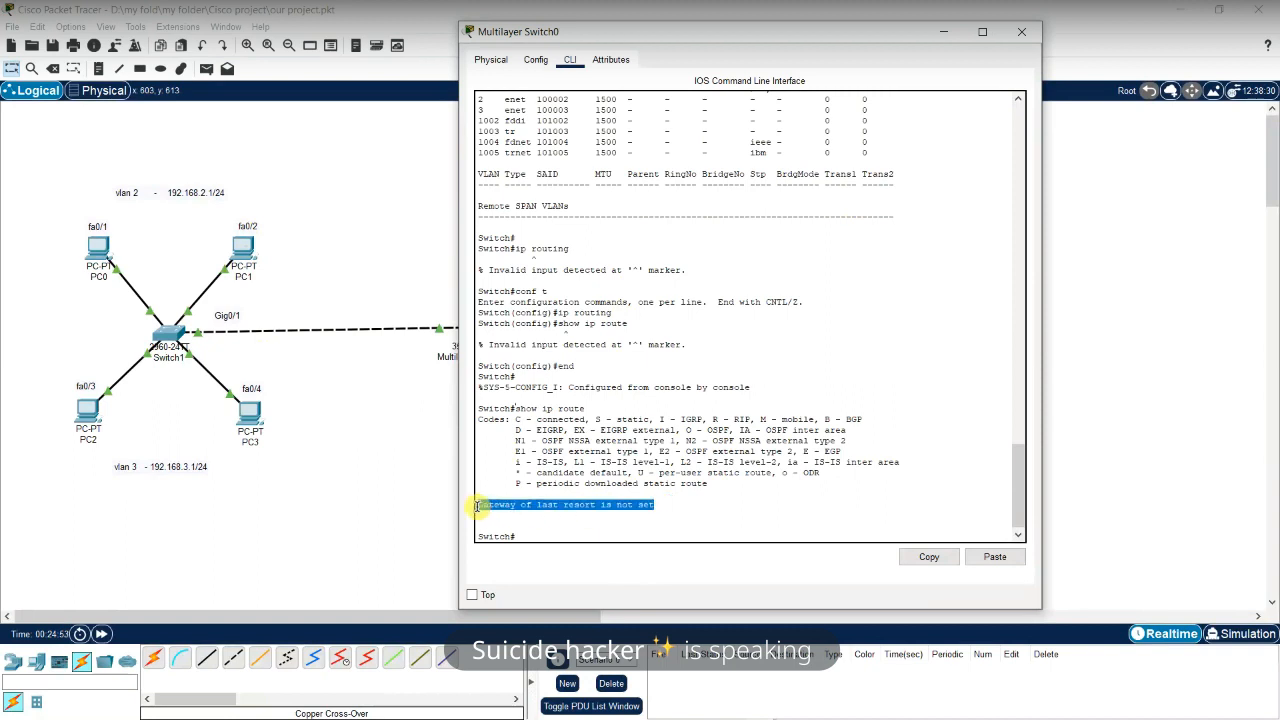
click(537, 537)
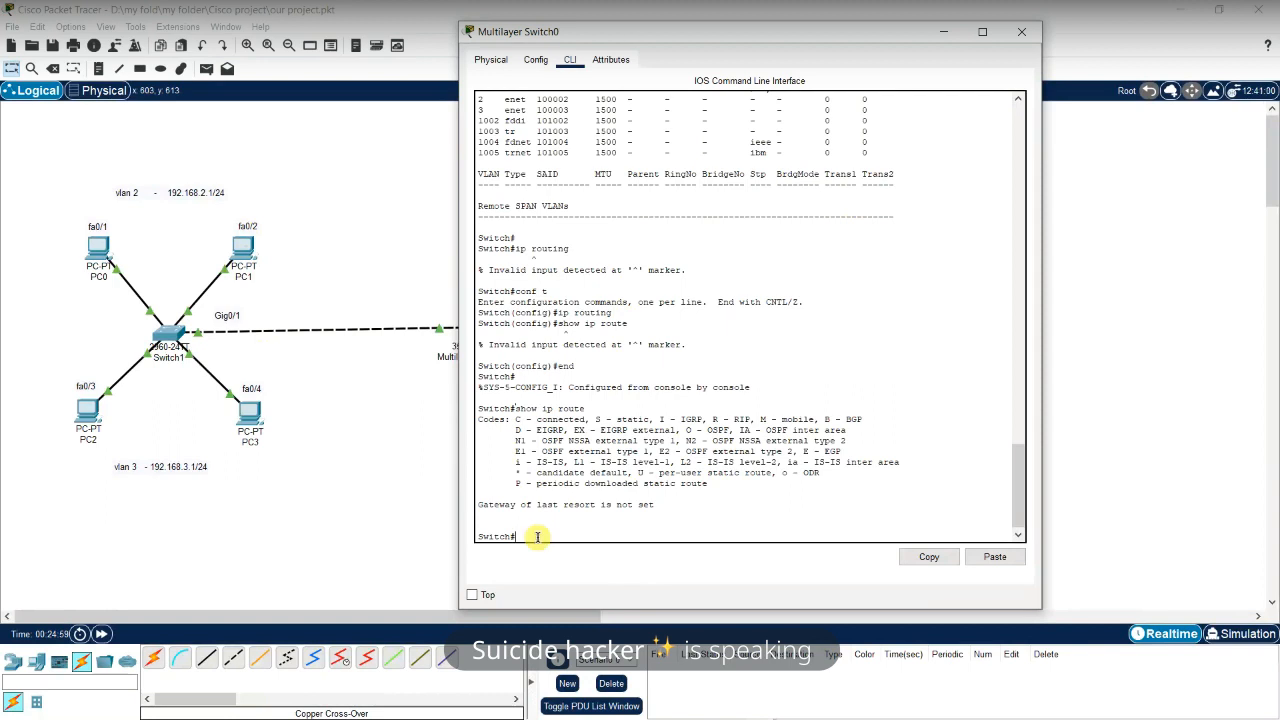
click(537, 537)
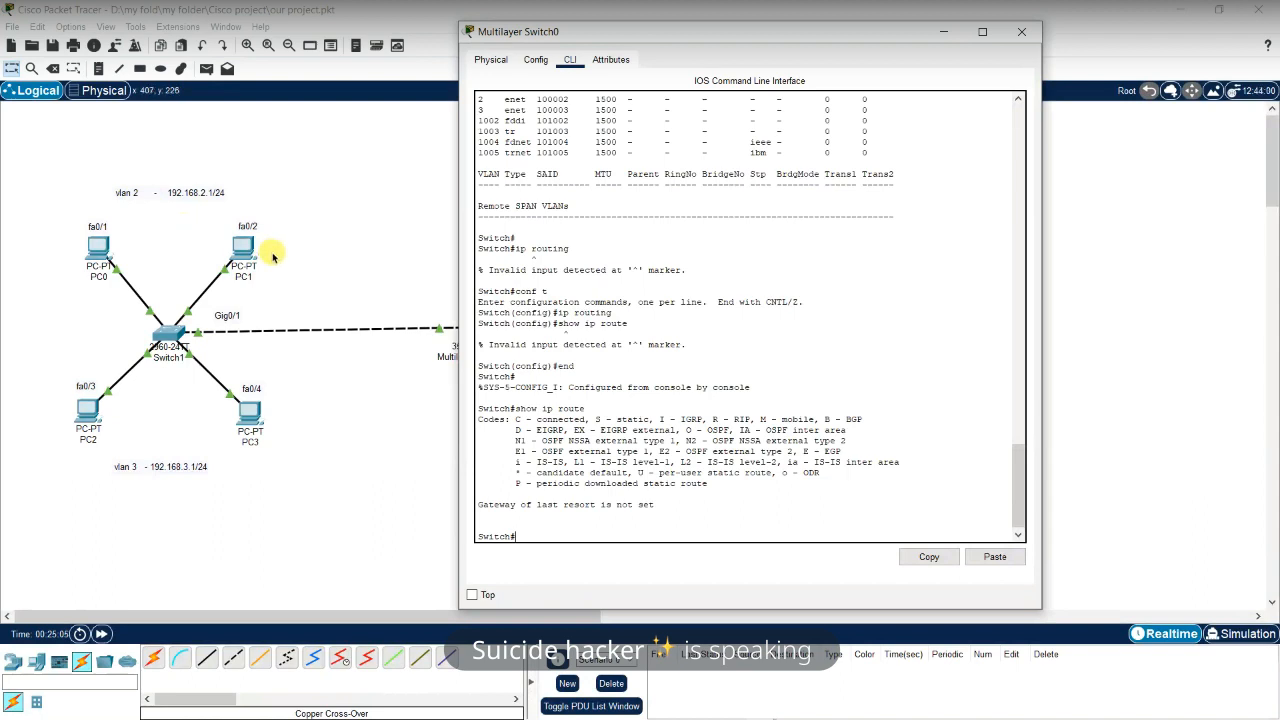
Repeat ip routing in global configuration mode and create the VLAN 2 interface with int vlan 2
click(607, 538)
text(conf t)
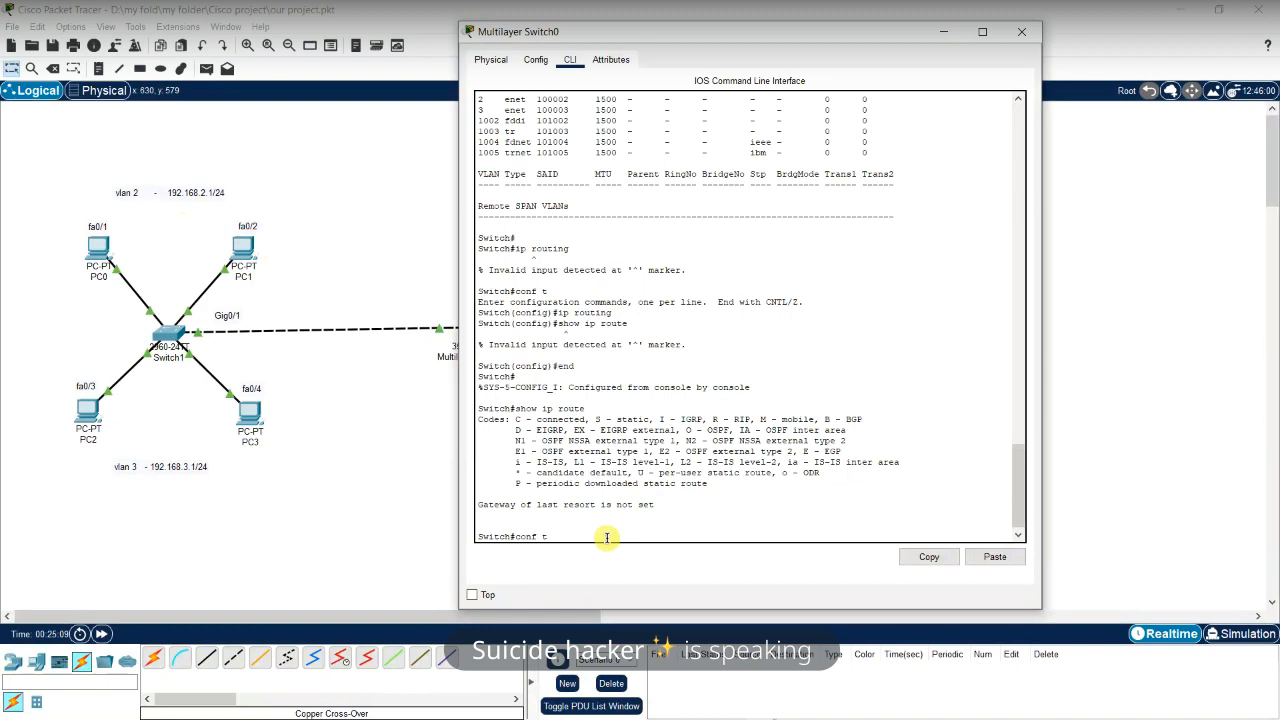
key(Return)
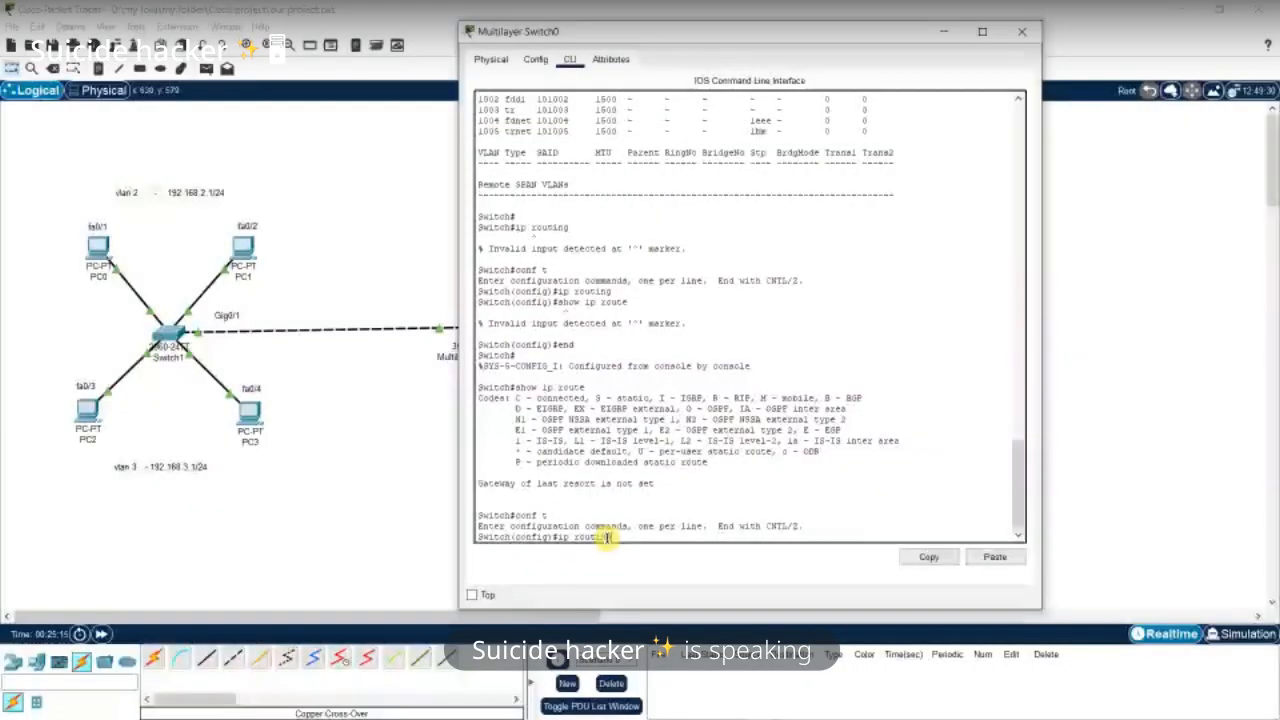
key(Return)
text(int vlan 2)
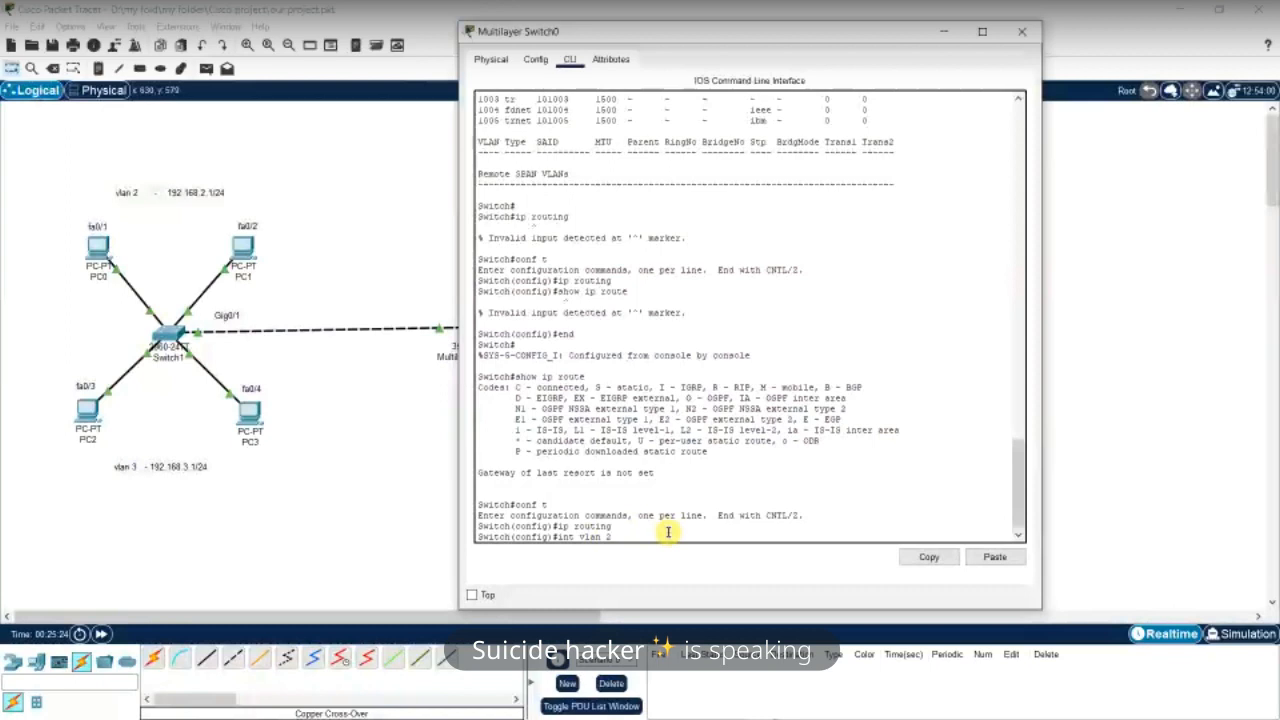
key(Return)
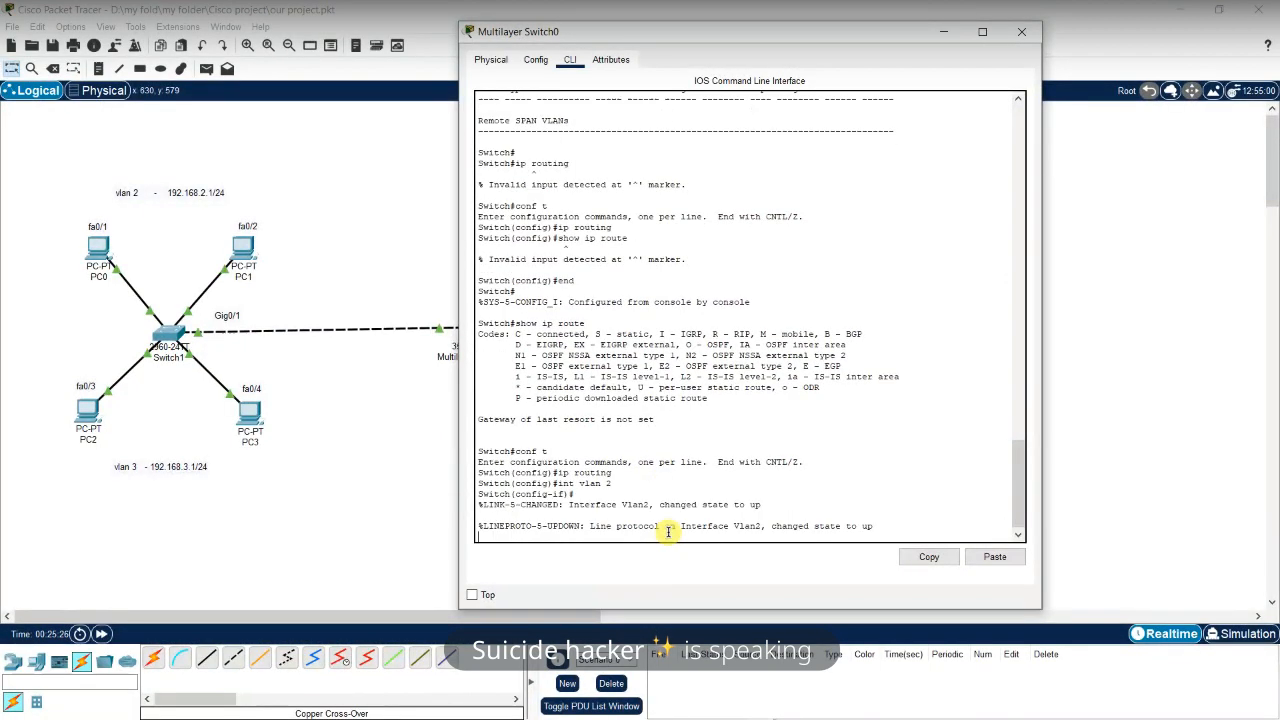
drag(668, 532, 876, 527)
click(876, 527)
key(Return)
Assign IP address 192.168.2.1 with mask 255.255.255.0 to the VLAN 2 interface
text(int vlan 2)
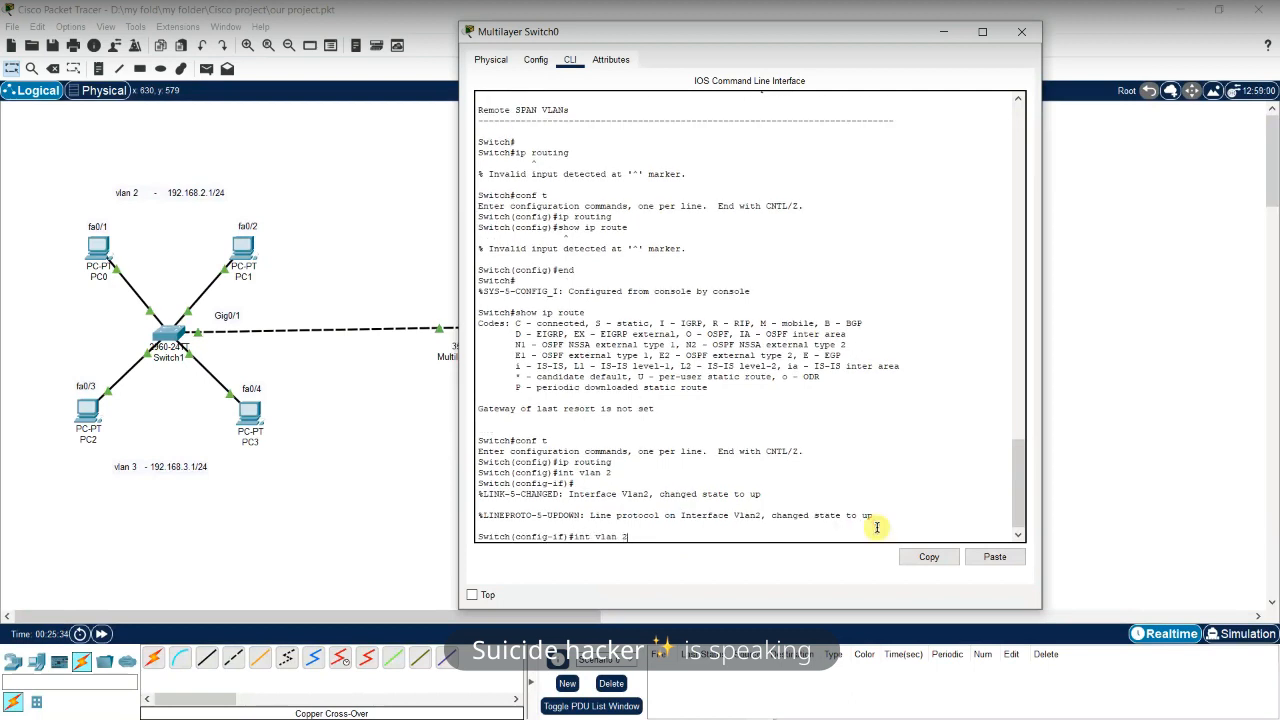
key(Return)
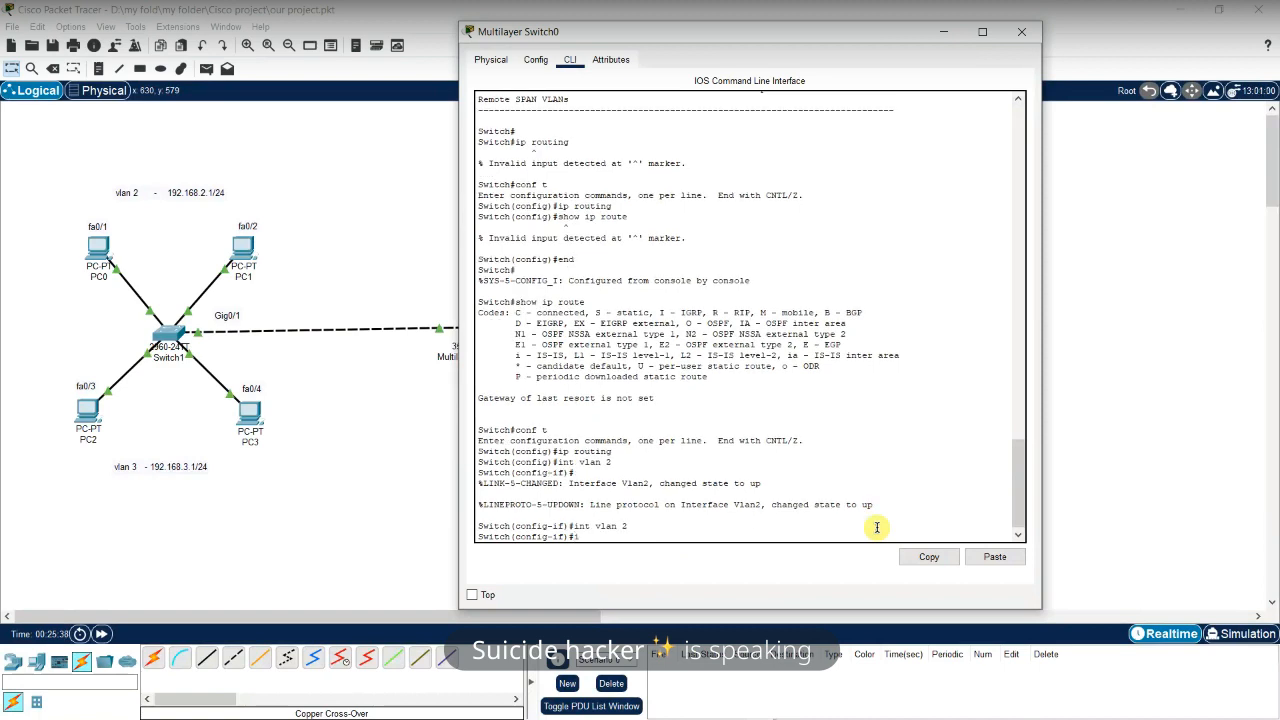
text(ip add)
text(192.,1)
text(2.1)
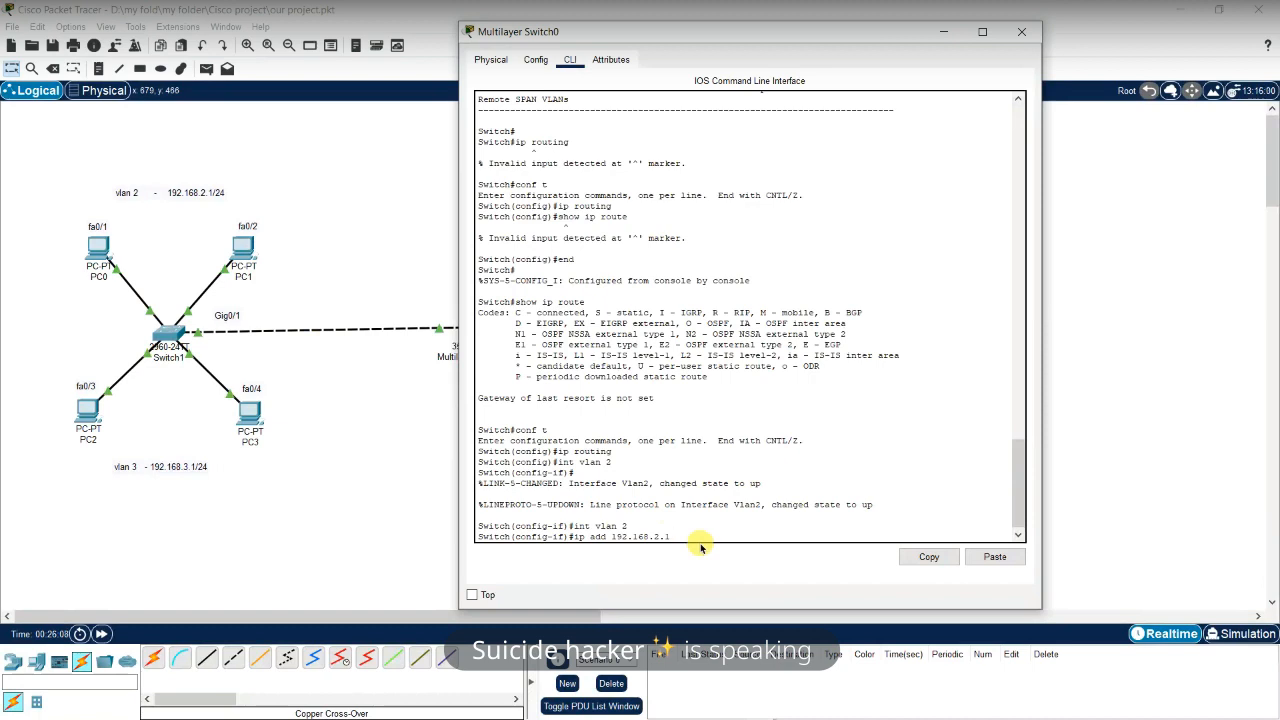
text(255.255.255.2)
key(BackSpace)
key(Return)
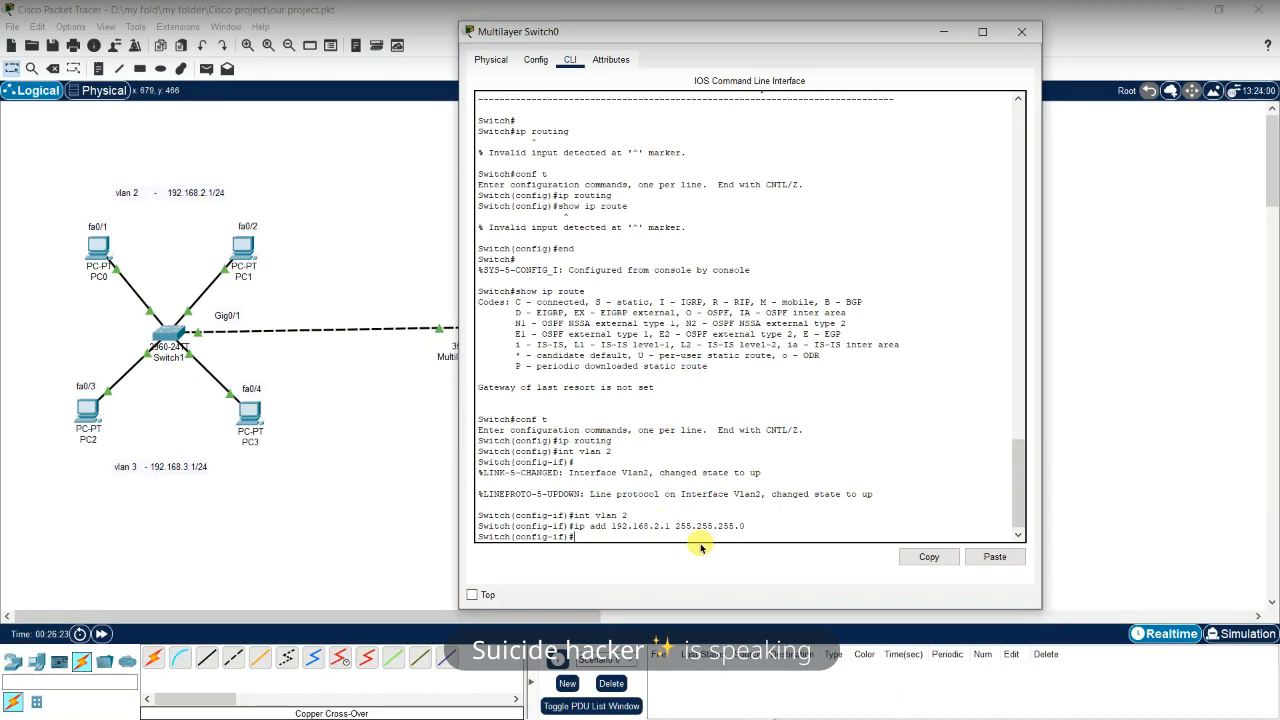
Create the VLAN 3 interface with IP address 192.168.3.1 and mask 255.255.255.0, and leave configuration mode with end
text(int vlan 3)
key(Return)
key(Return)
text(int vlan 3)
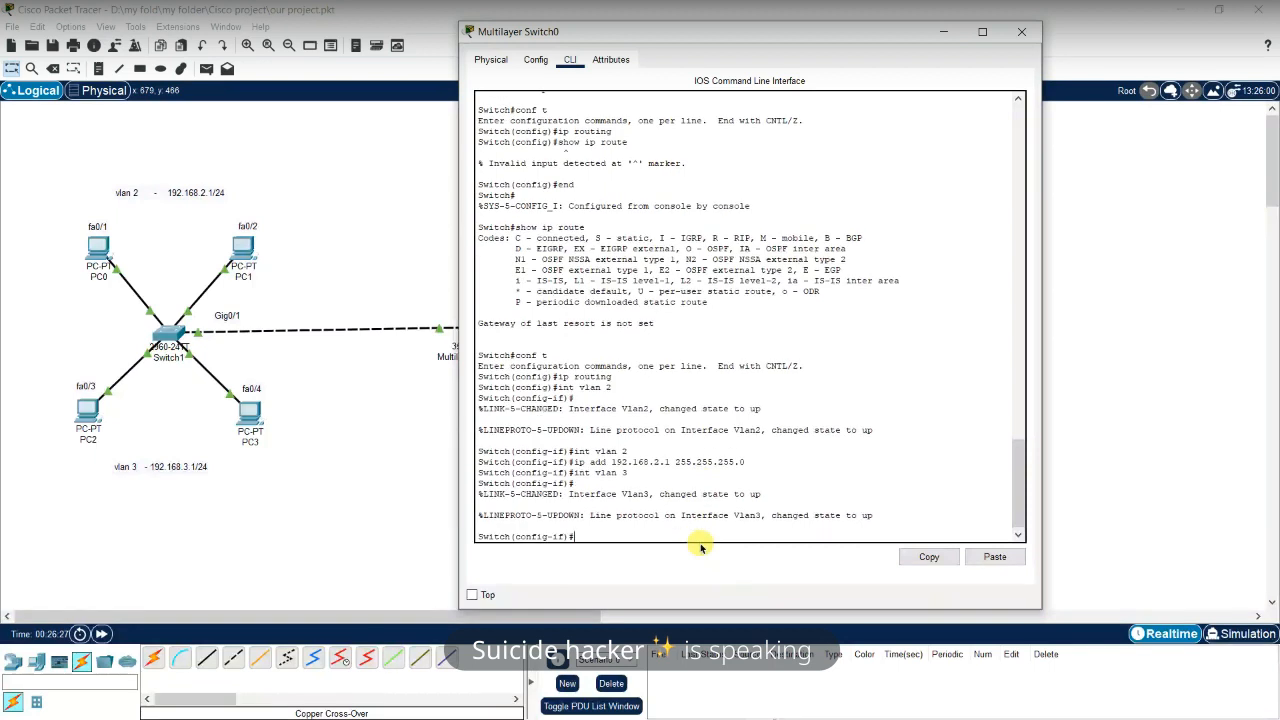
key(Return)
text(ip add 192.168.)
key(BackSpace)
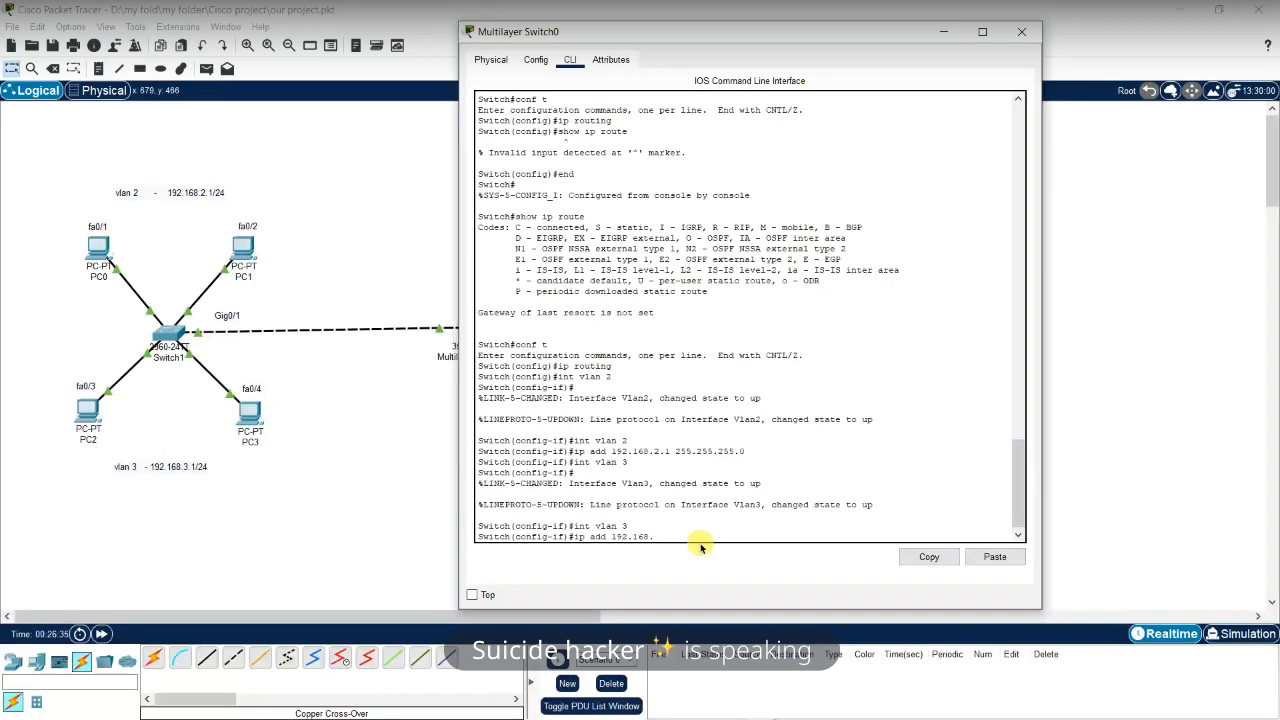
text(3.1 255.255.255.0)
key(Return)
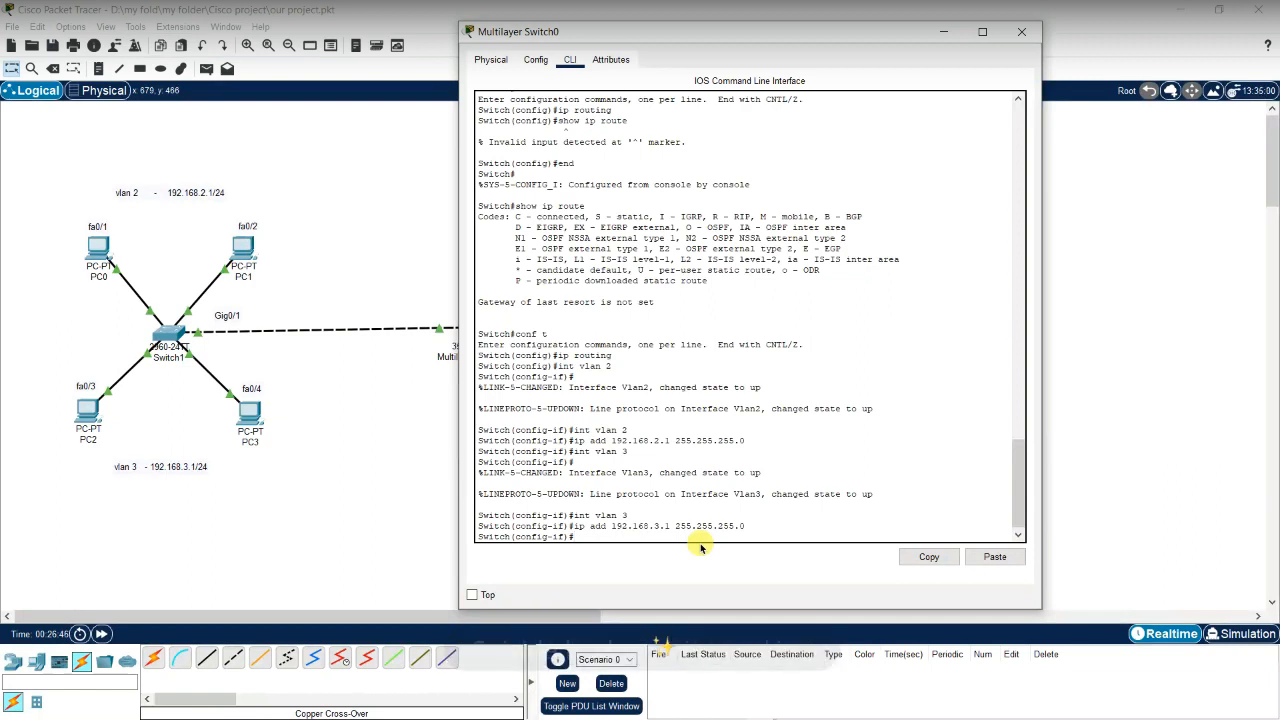
text(end)
key(Return)
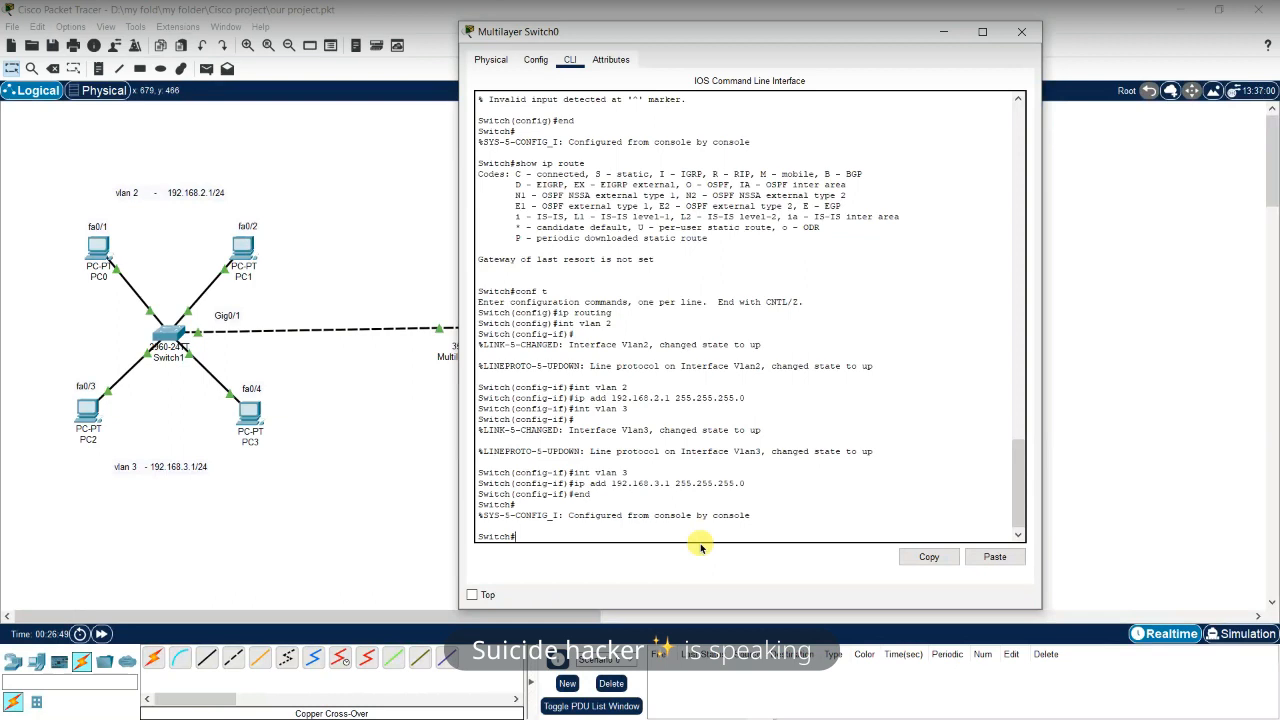
Run show ip route and compare its gateway line and connected VLAN networks with the earlier routing table output
text(show ip route)
key(Return)
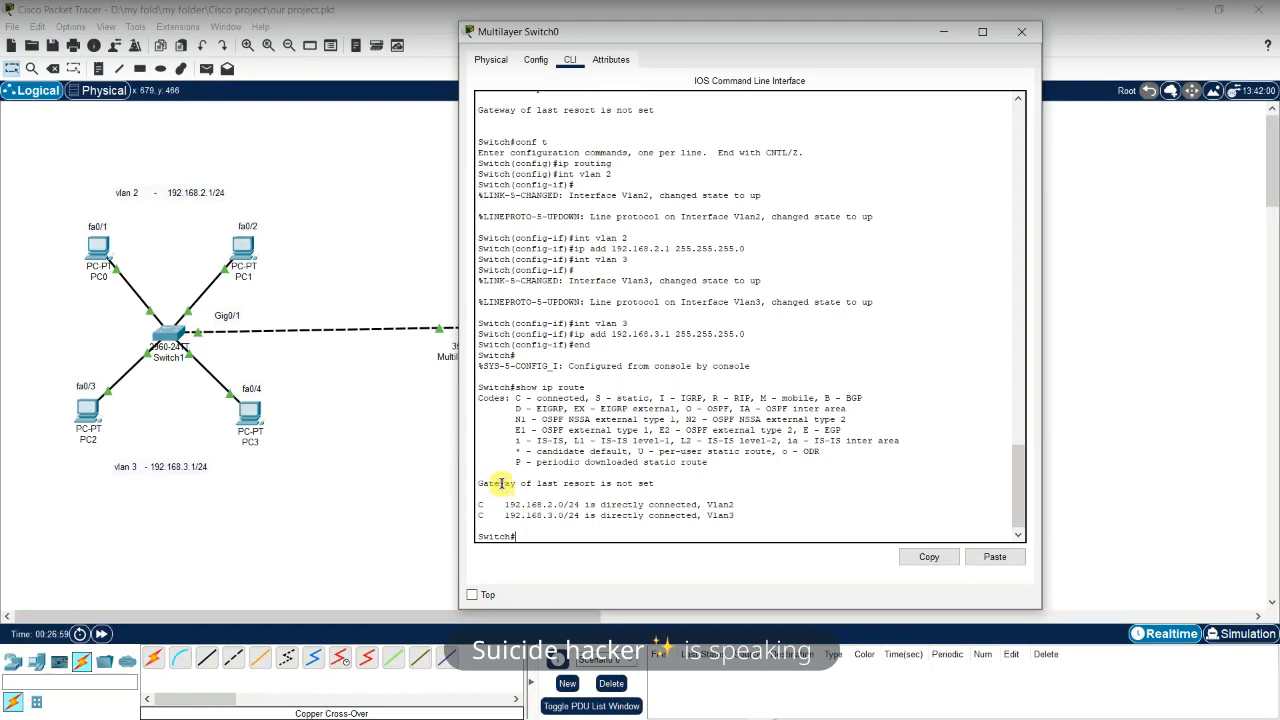
drag(660, 484, 537, 484)
click(538, 484)
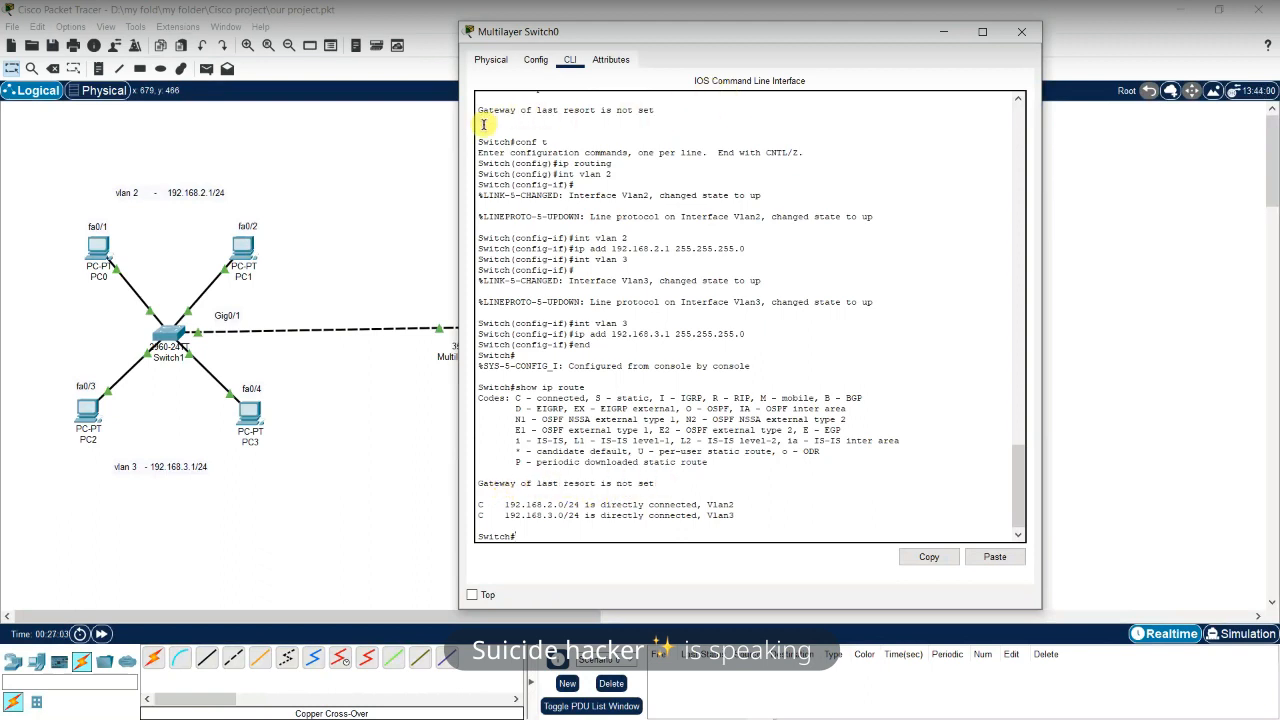
drag(676, 110, 515, 108)
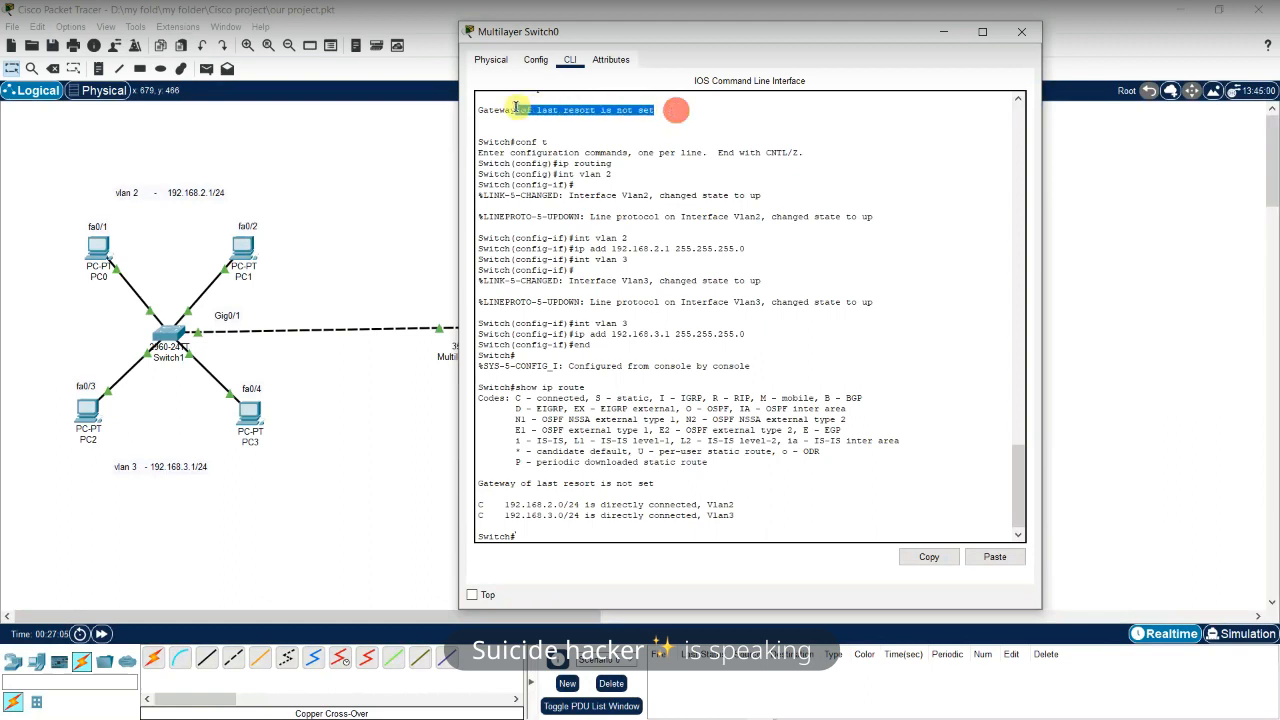
click(484, 110)
drag(741, 515, 477, 505)
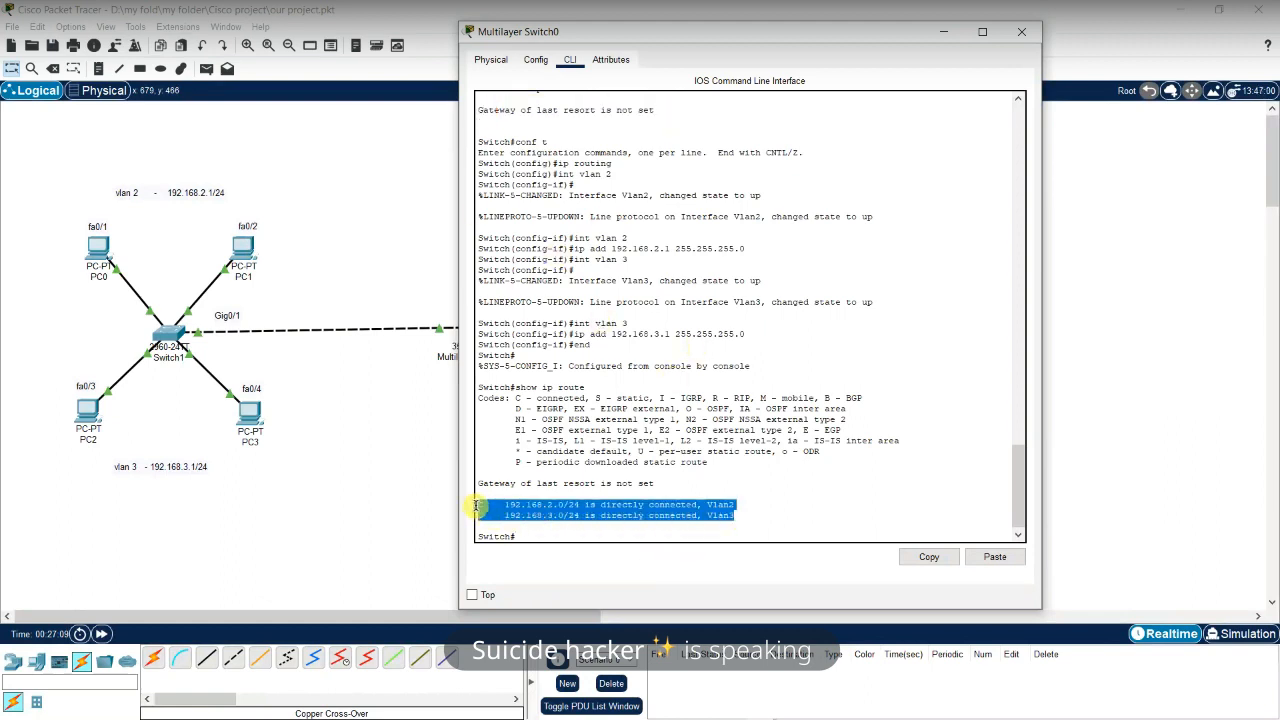
Save the multilayer switch's running configuration with the wr command
click(574, 533)
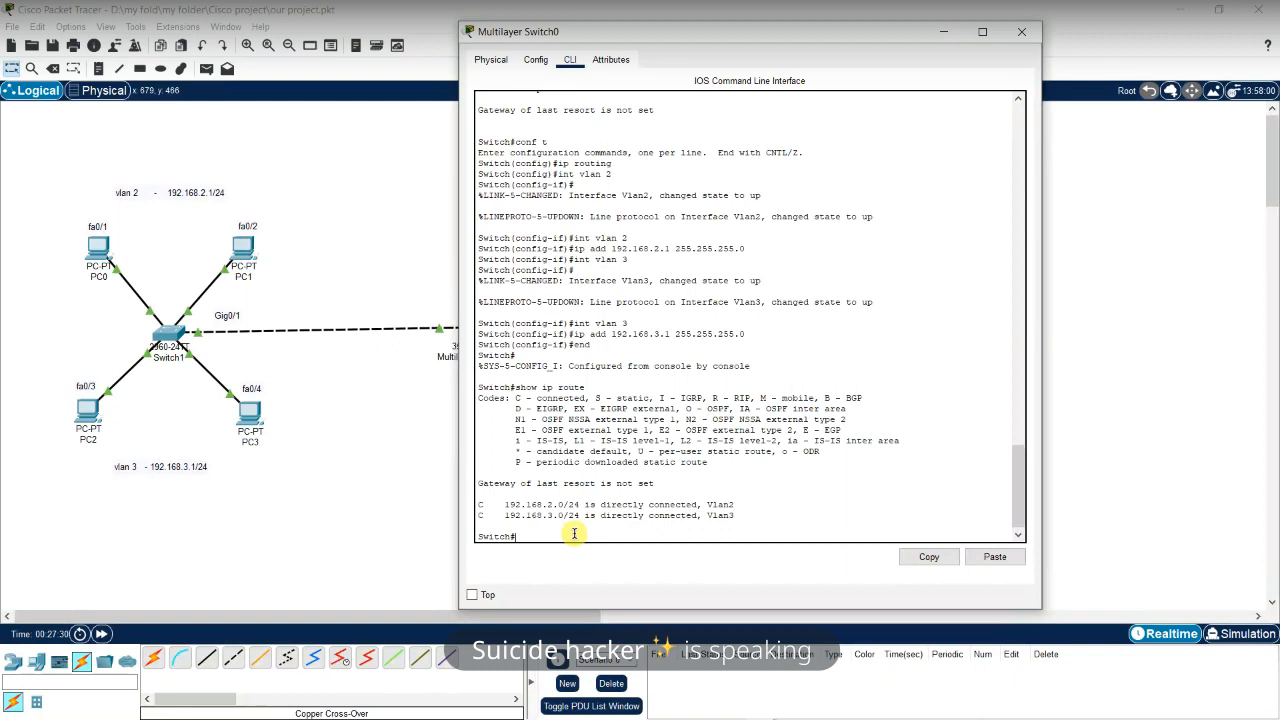
text(wr)
key(Return)
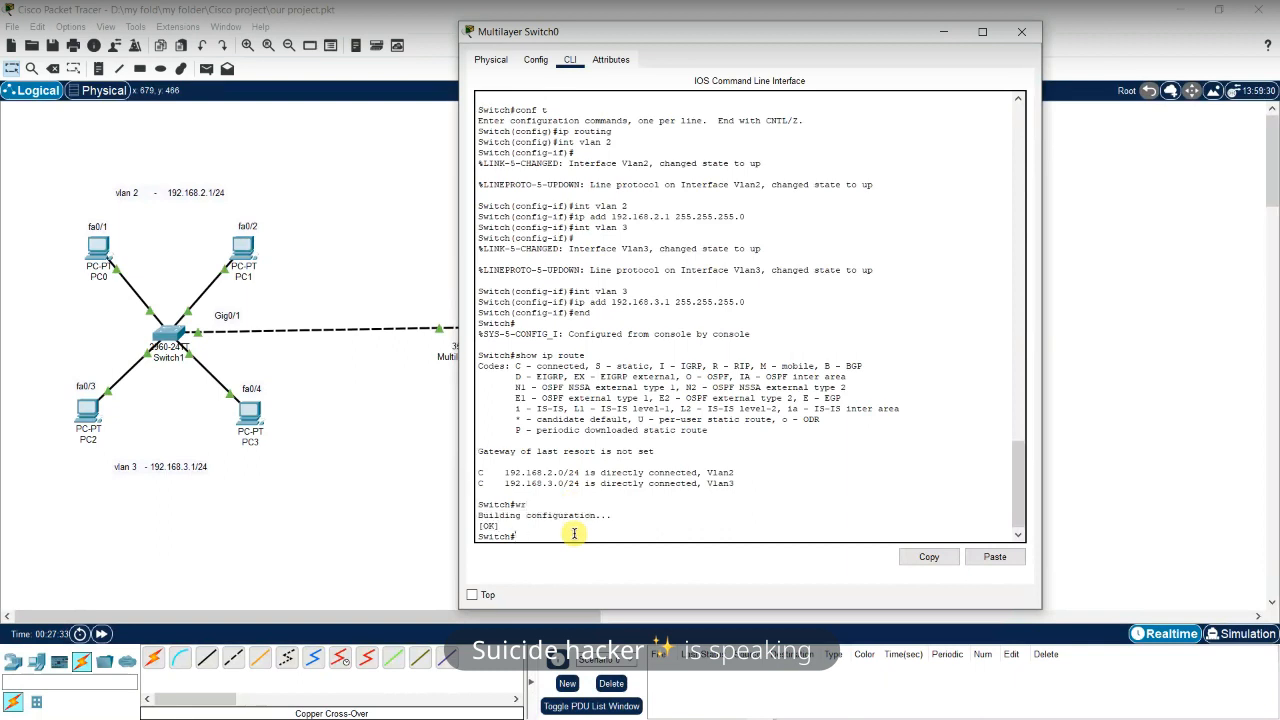
Close the multilayer switch's configuration window and open the command prompt on PC0
click(1021, 36)
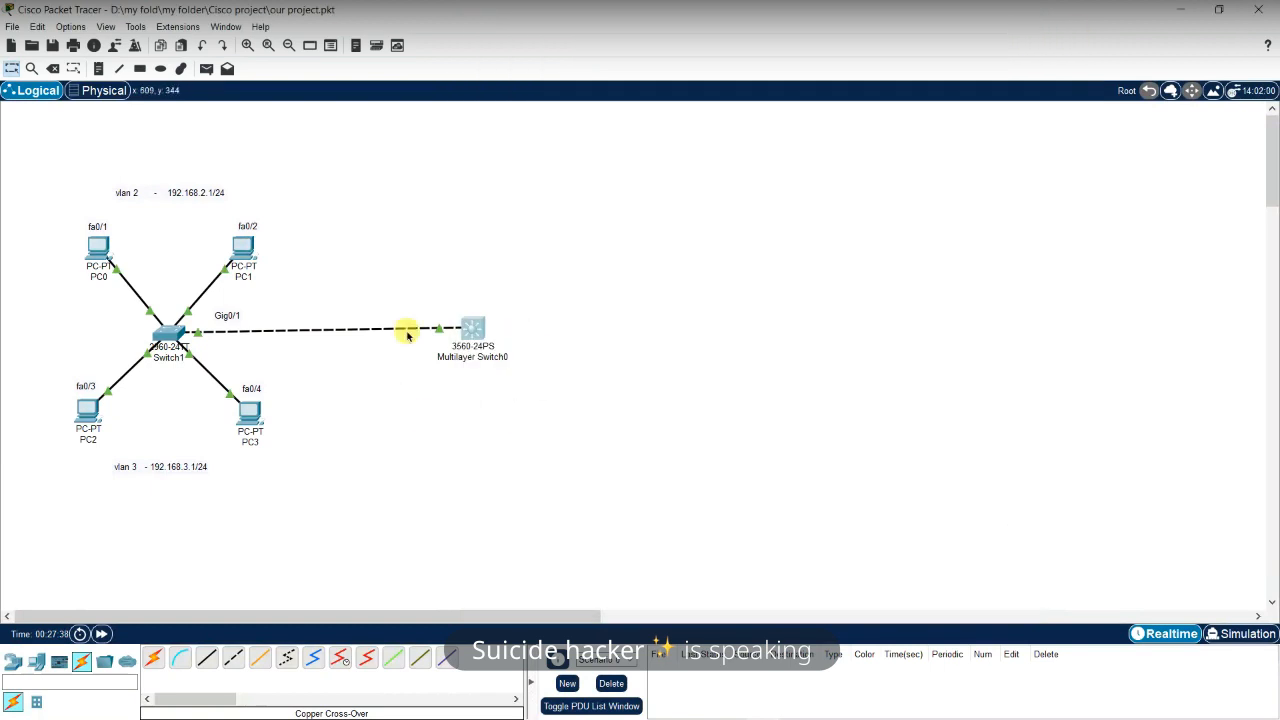
click(545, 362)
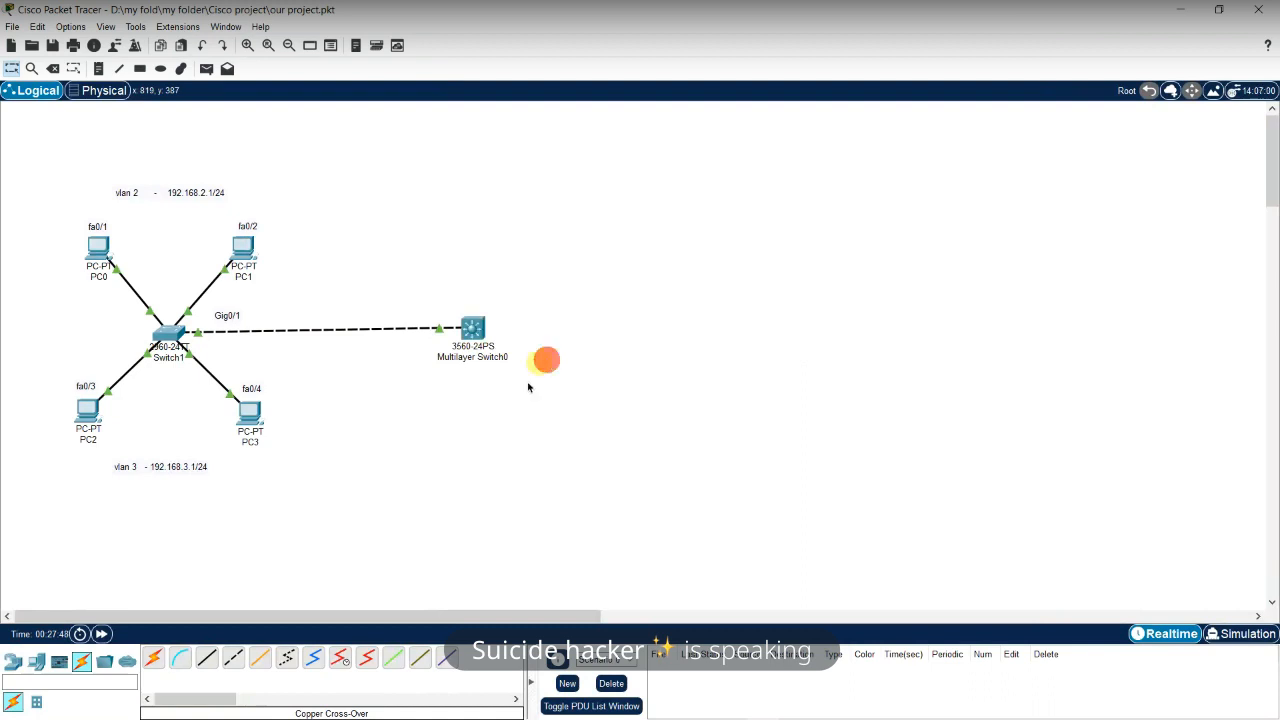
click(102, 242)
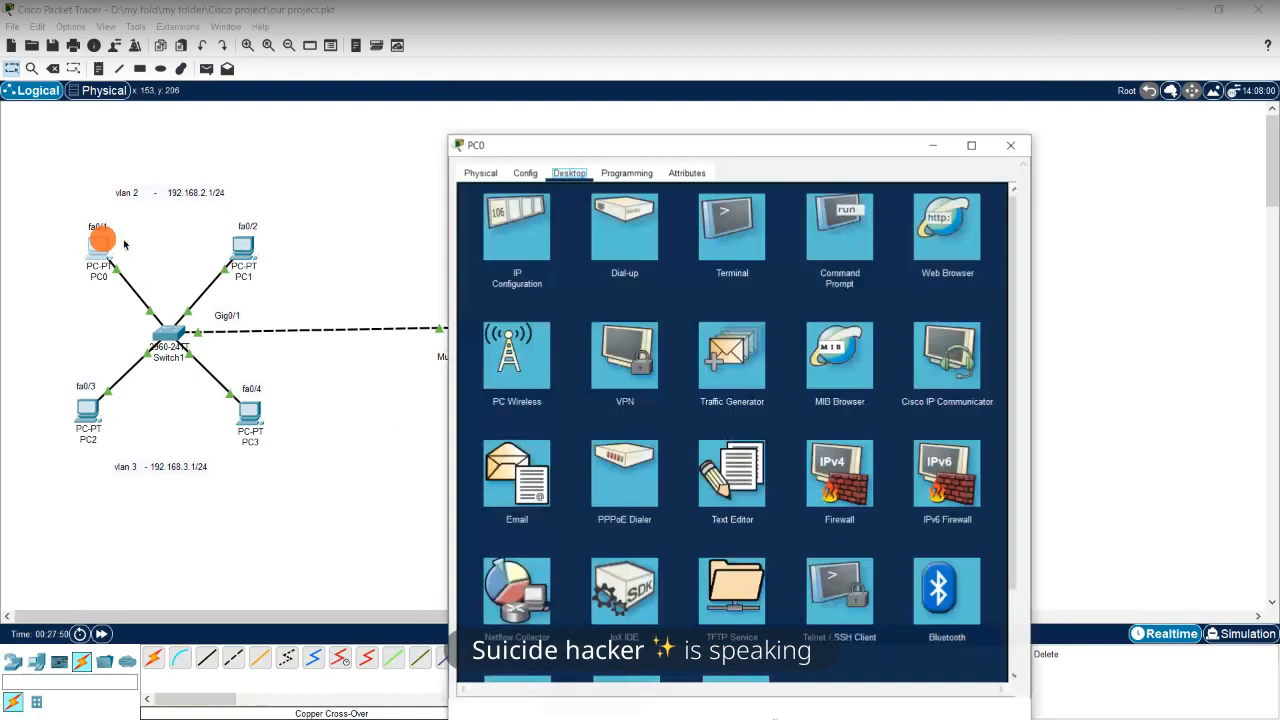
drag(717, 146, 680, 112)
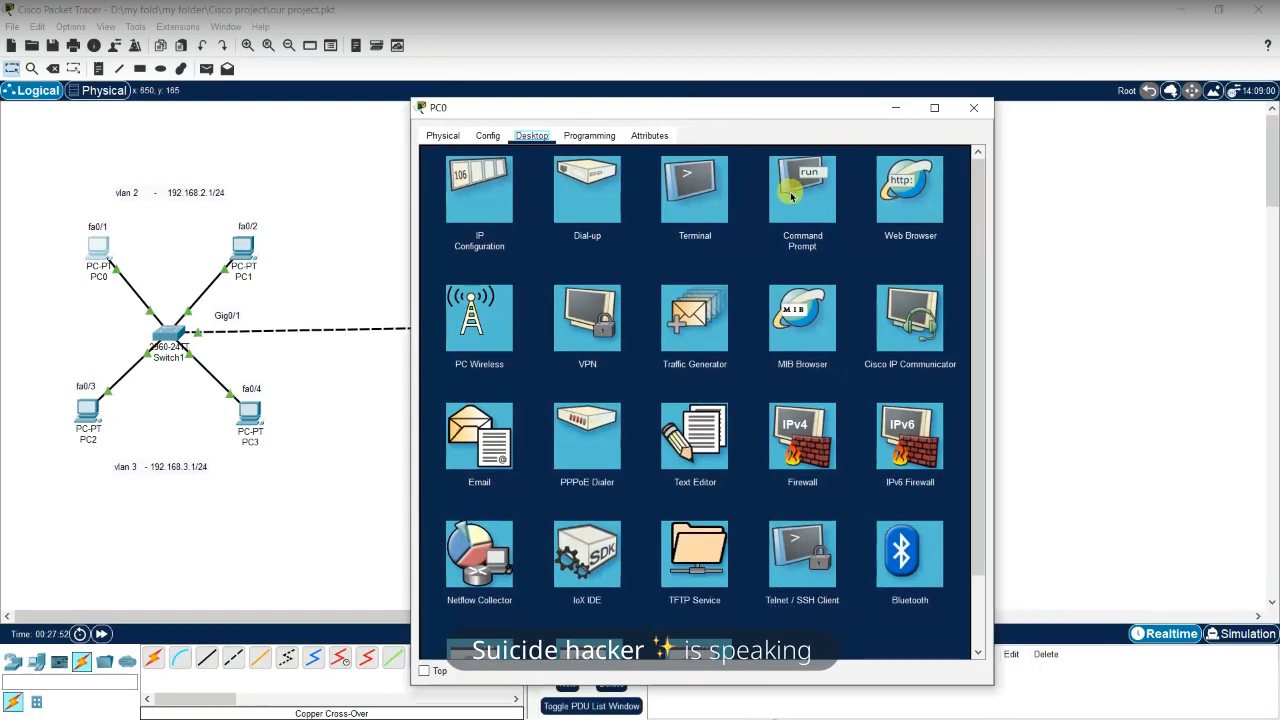
click(795, 192)
Ping the VLAN 3 gateway 192.168.3.1 from PC0 and check the replies
text(ping 192.1)
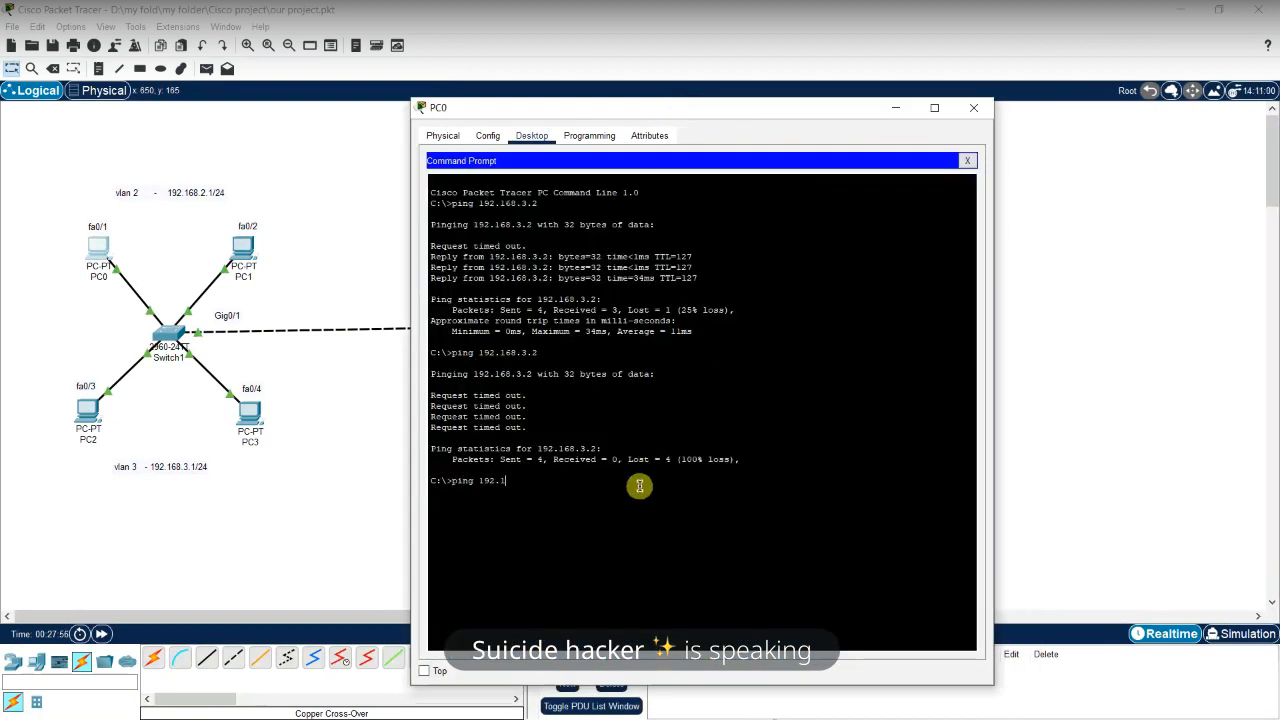
text(168.)
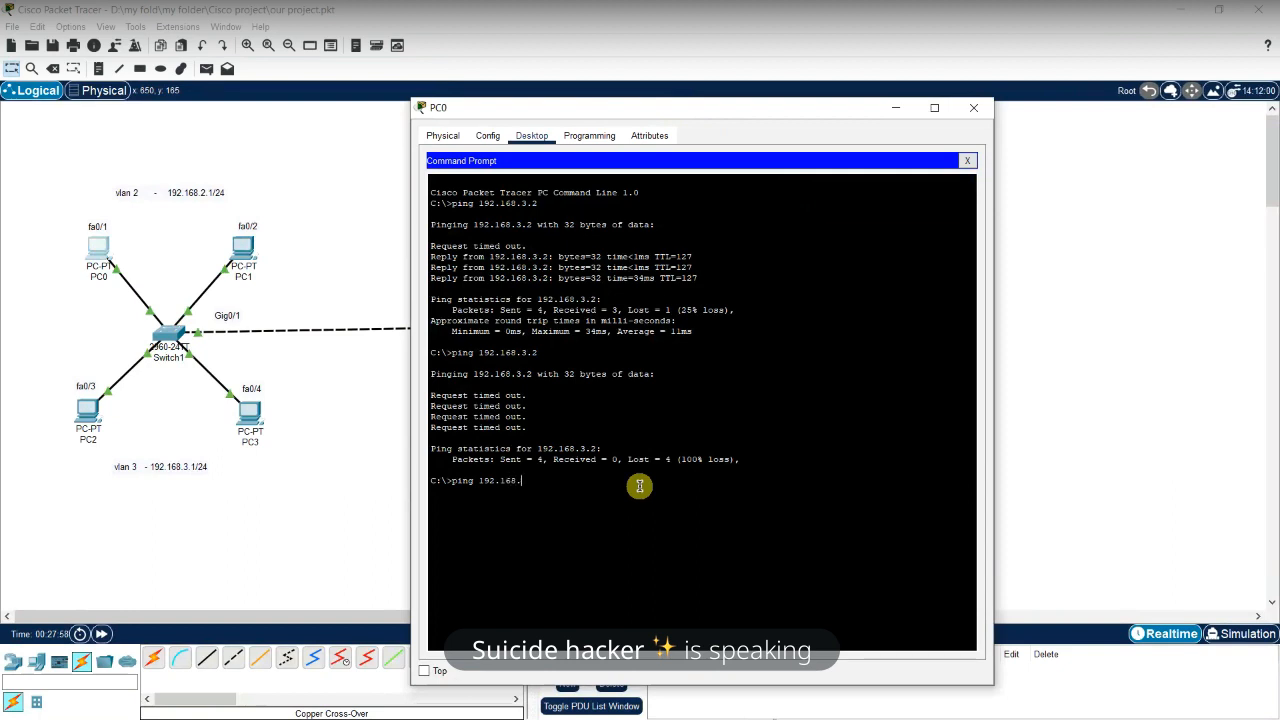
text(3.1)
key(Return)
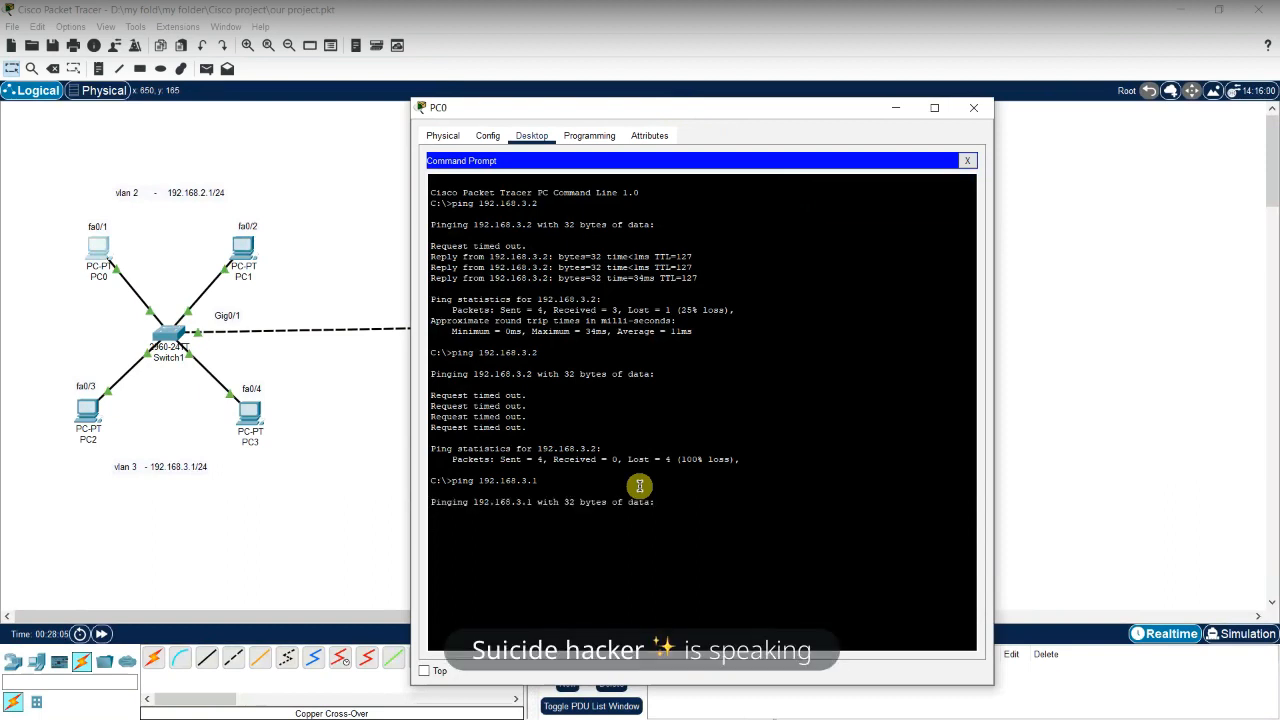
drag(714, 105, 722, 42)
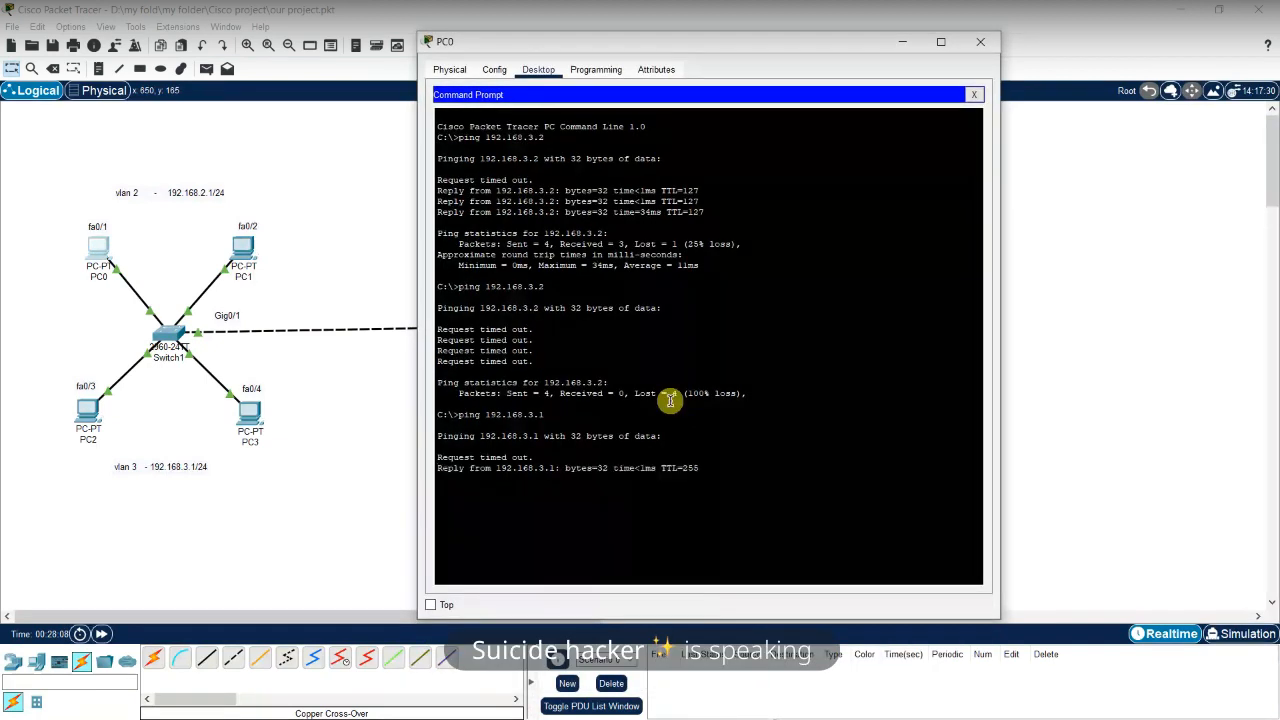
drag(557, 466, 500, 466)
click(497, 467)
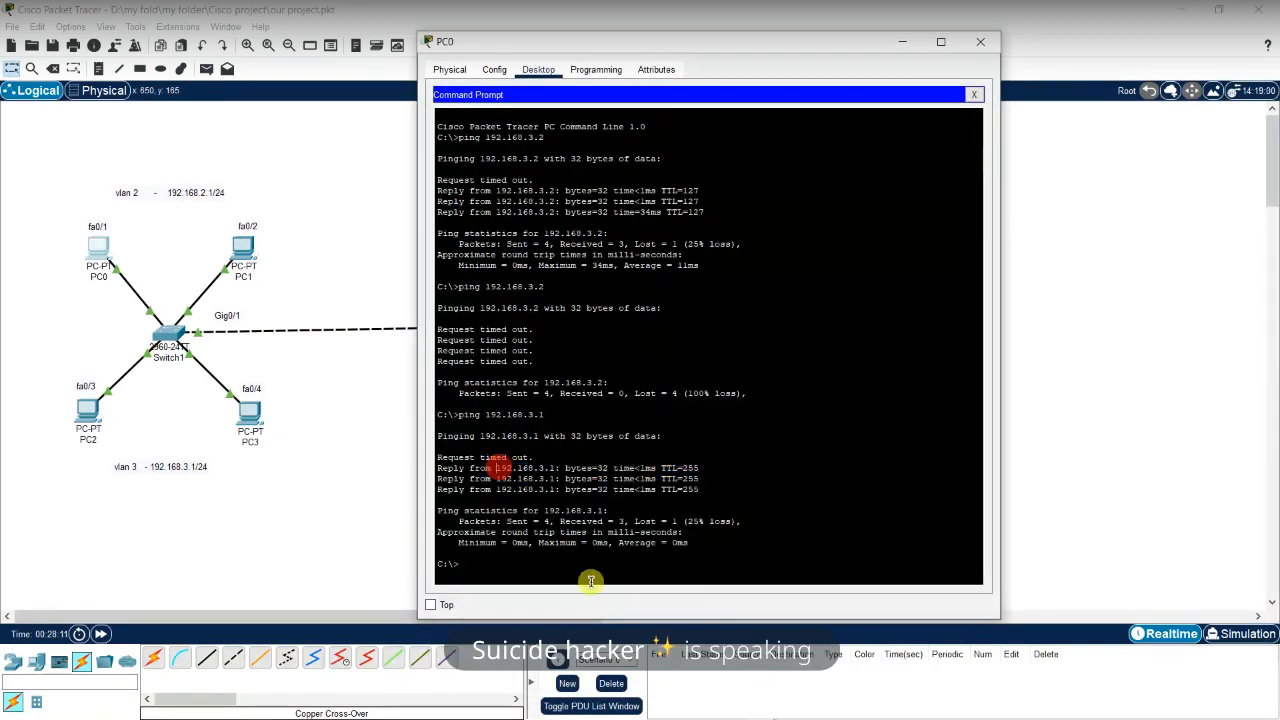
click(591, 579)
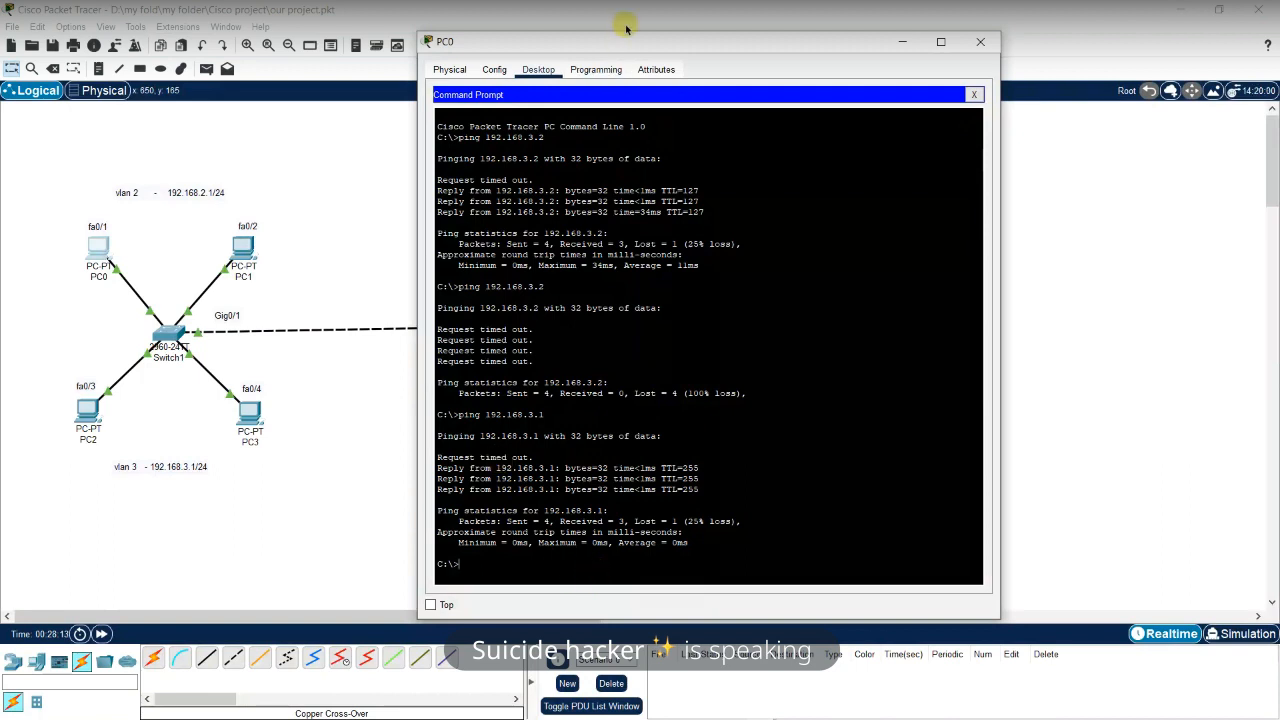
Ping the VLAN 3 host 192.168.3.2 from PC0 and read the results alongside the topology
drag(627, 30, 802, 42)
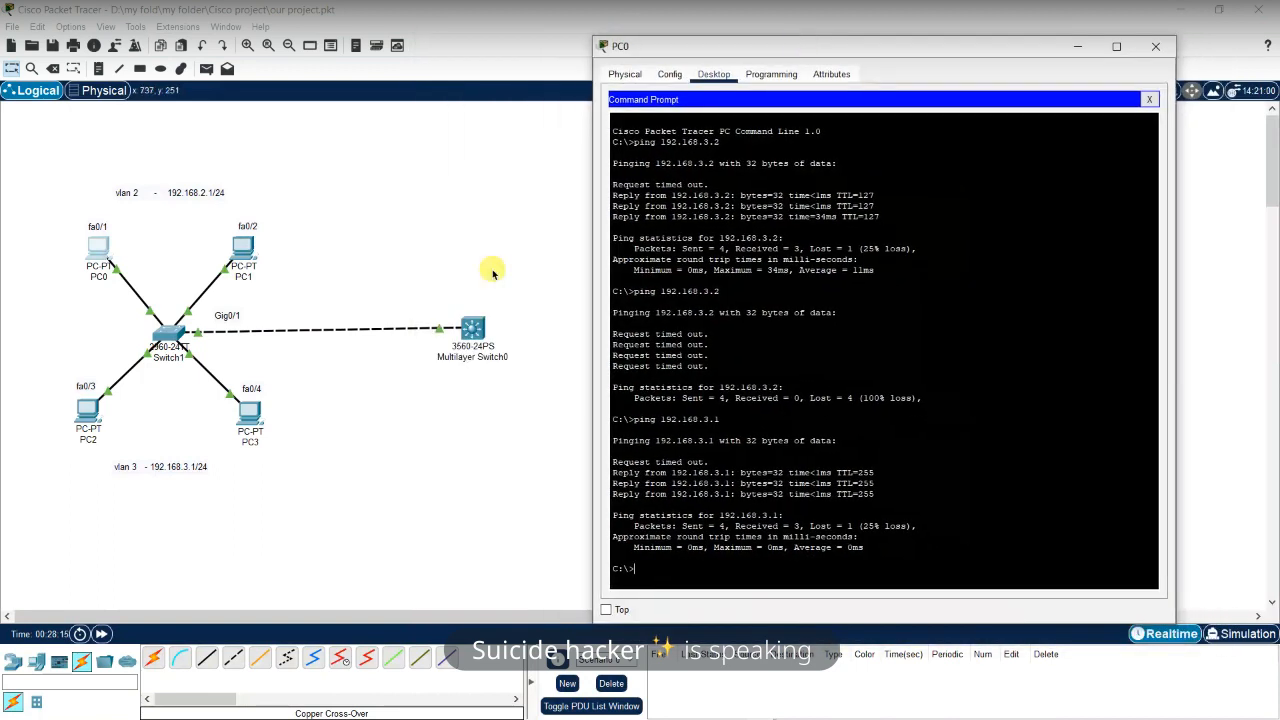
click(846, 54)
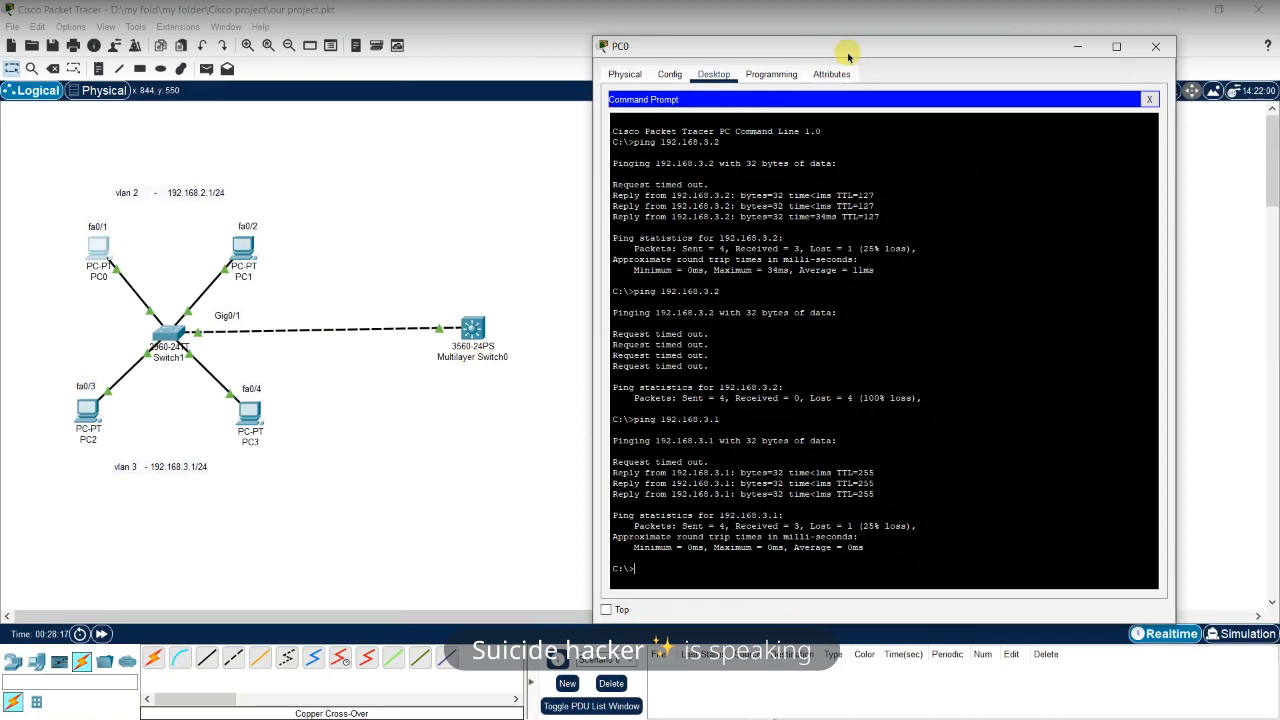
drag(848, 57, 814, 43)
key(Up)
key(BackSpace)
key(Return)
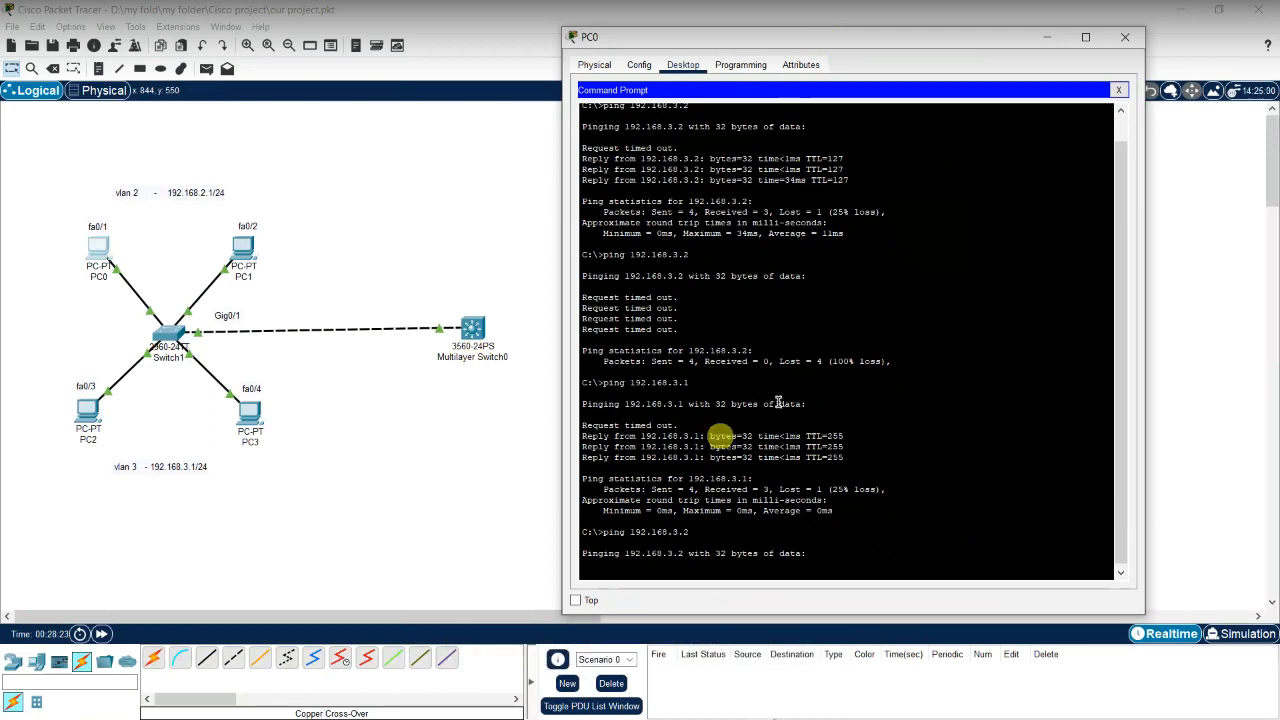
drag(787, 40, 733, 33)
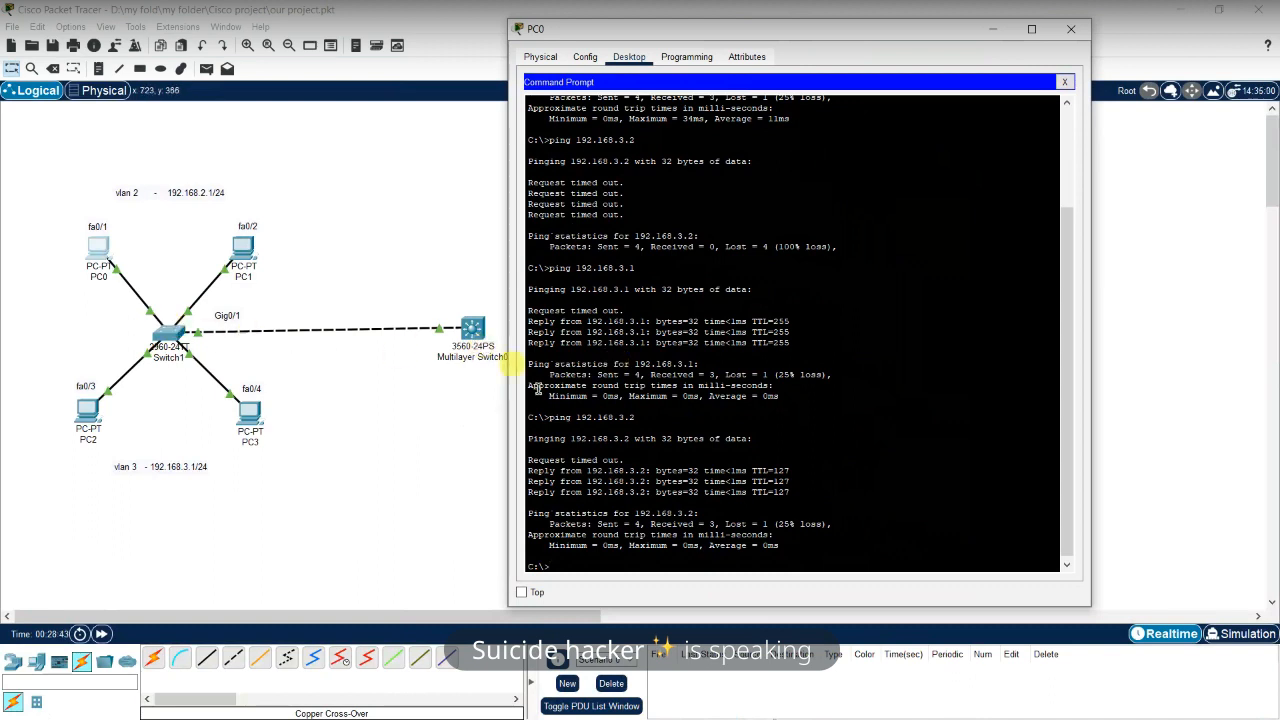
Run a continuous ping to 192.168.3.2 from PC0 with the -t option, and stop it after a series of replies
click(646, 562)
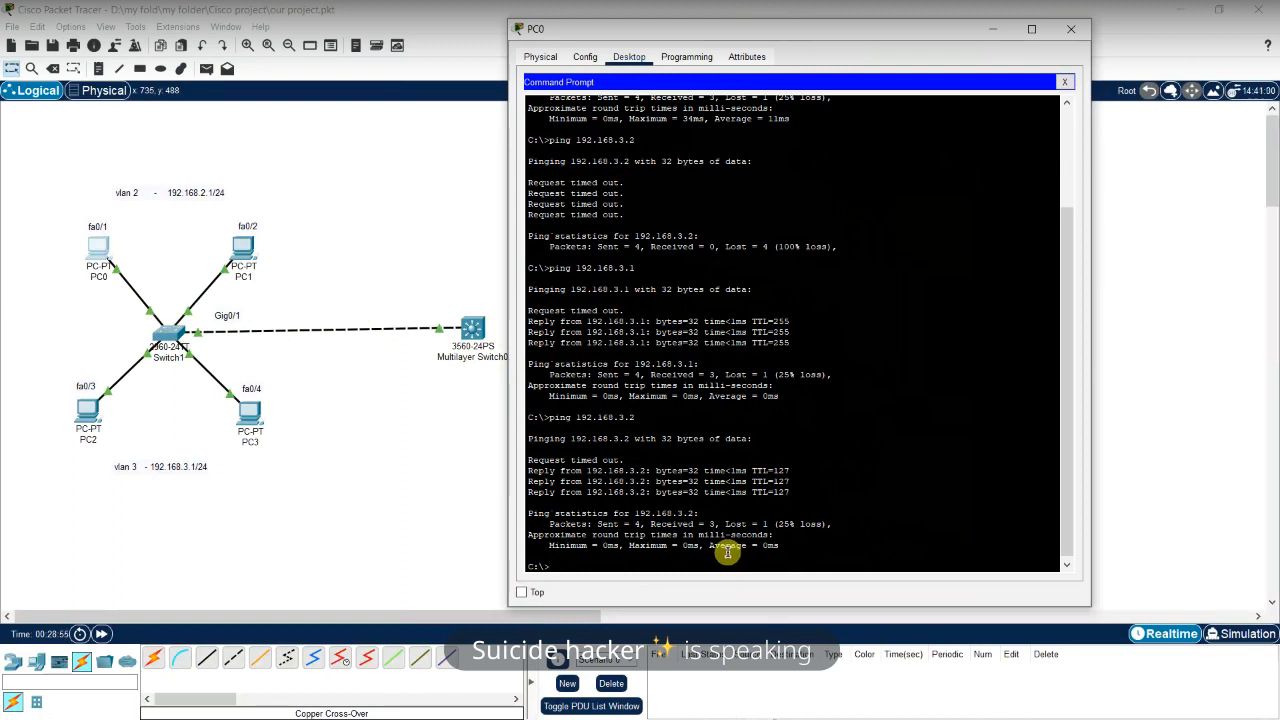
text(ing -t 192.168.3.2)
key(Return)
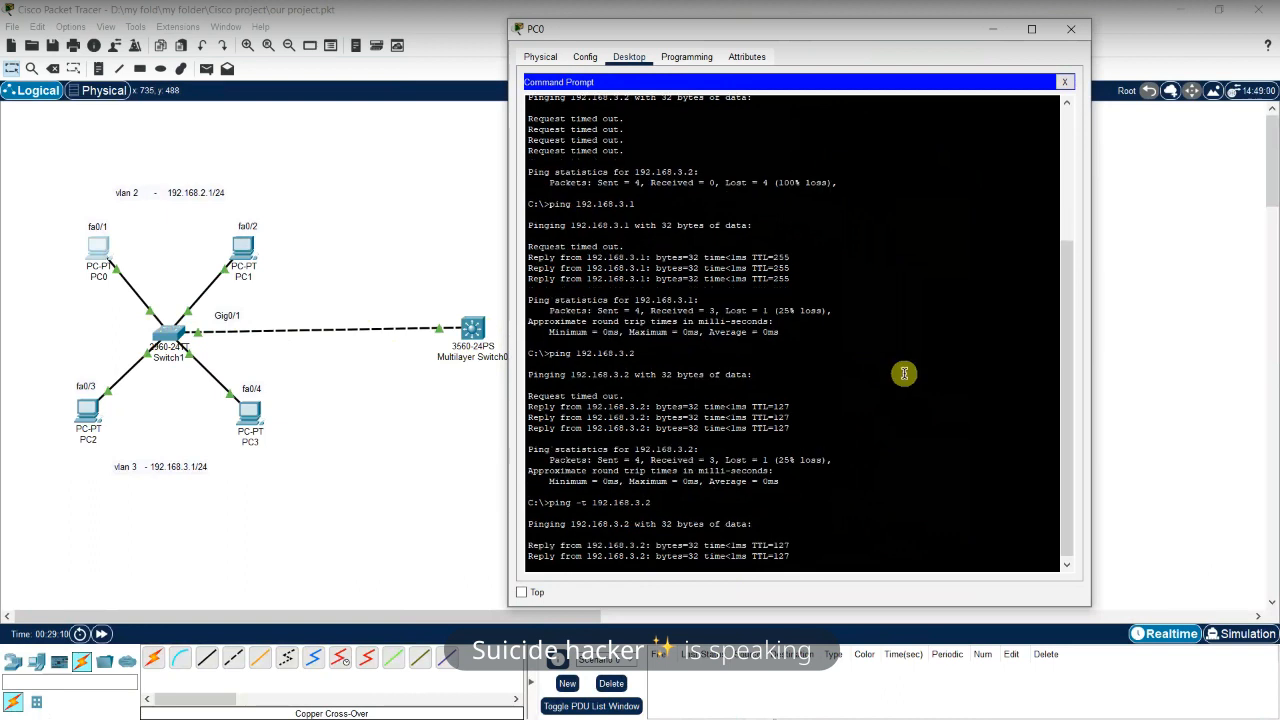
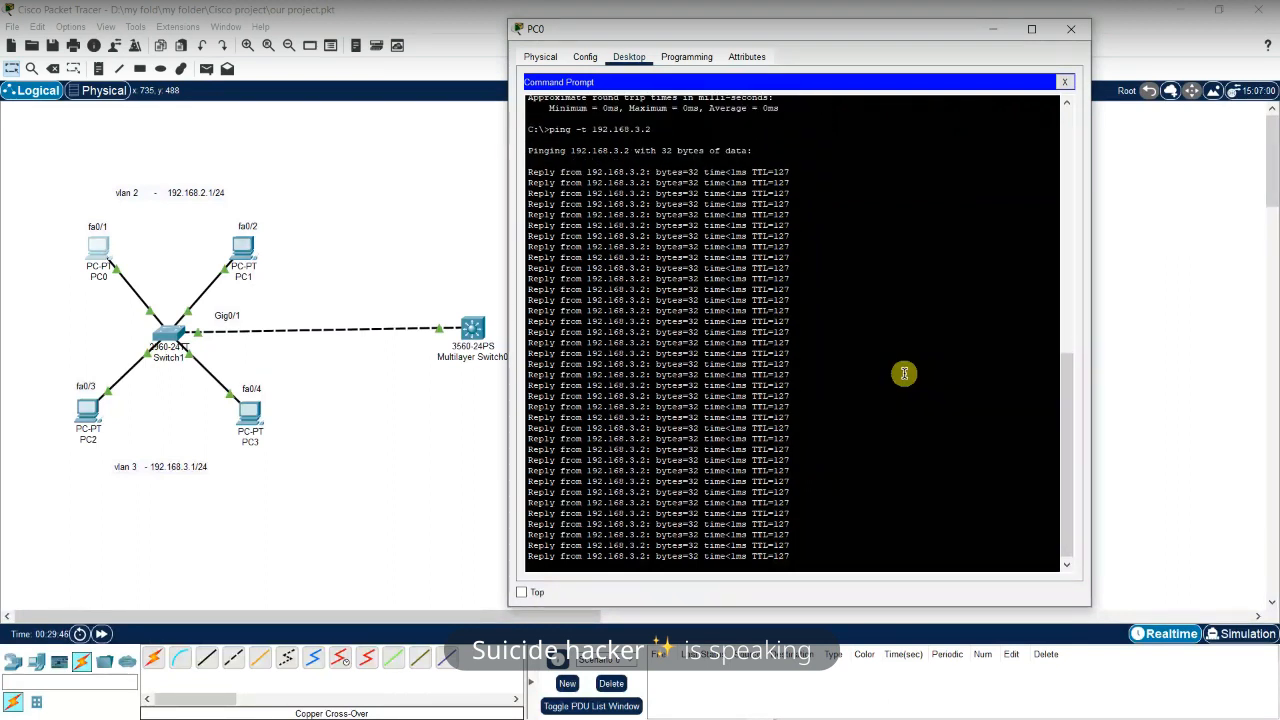
key(ctrl+c)
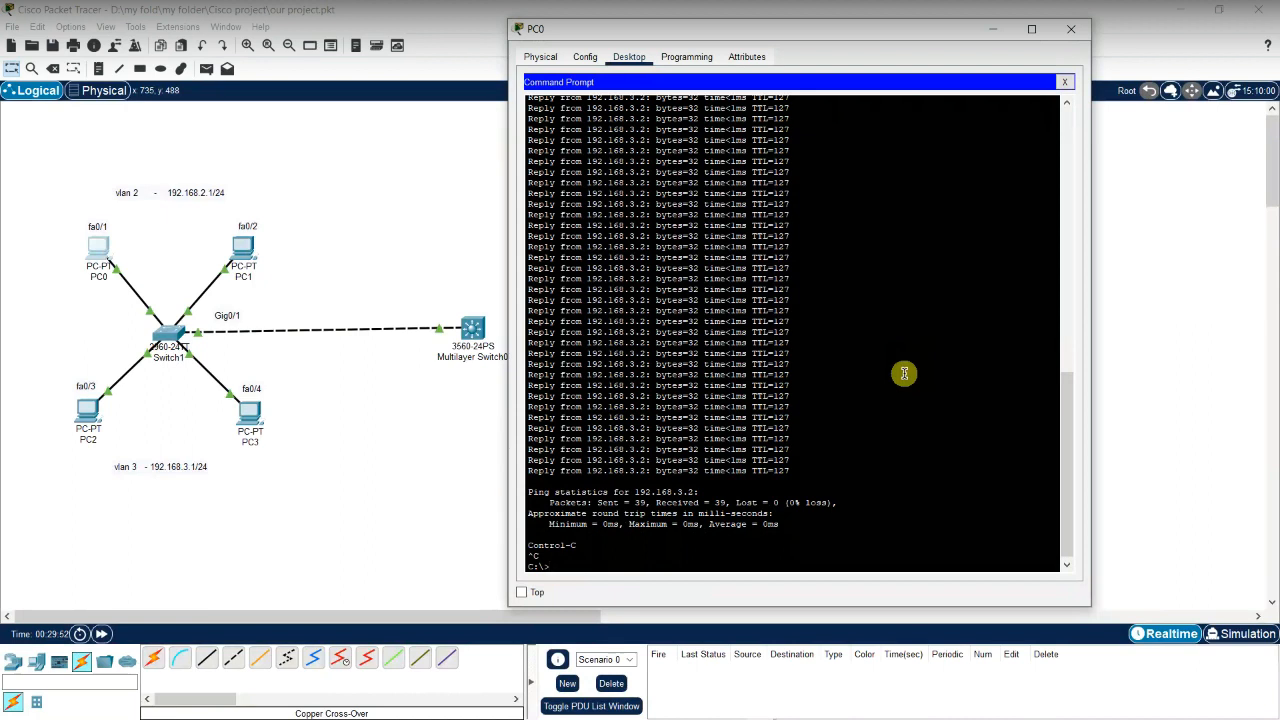
Close PC0's command prompt and its device window to return to the topology
click(1067, 86)
drag(896, 32, 868, 58)
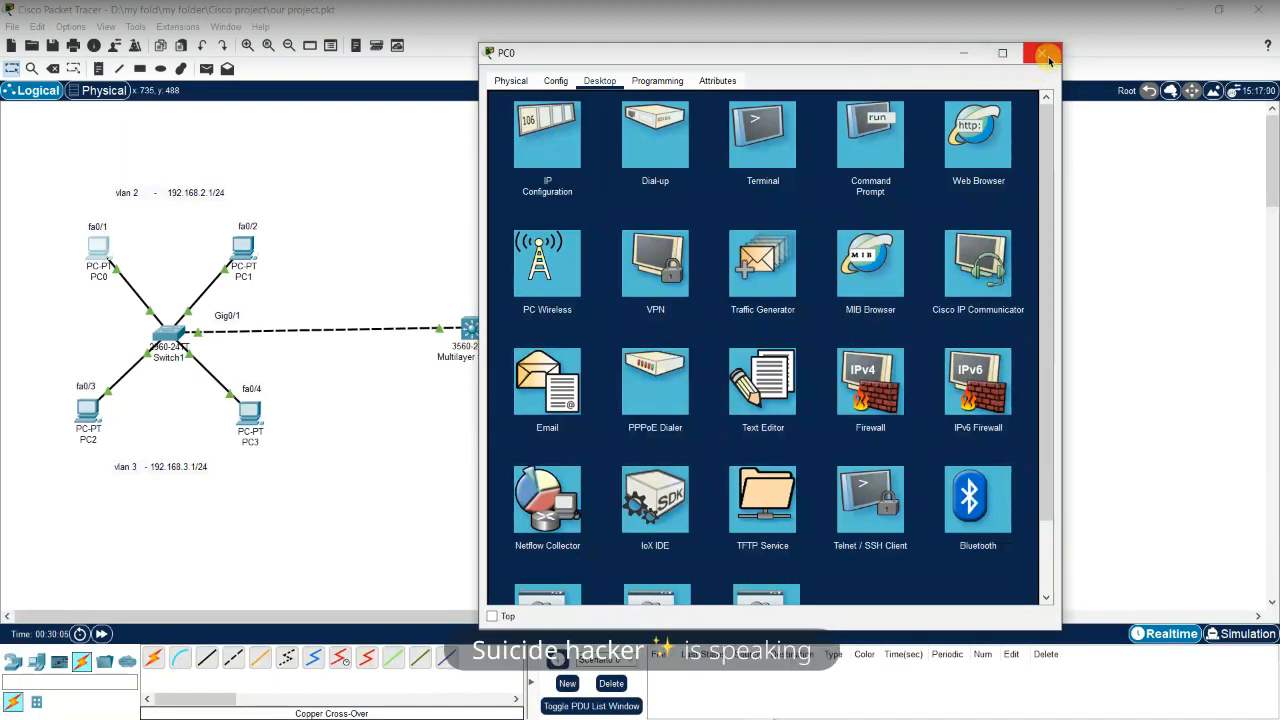
click(1047, 60)
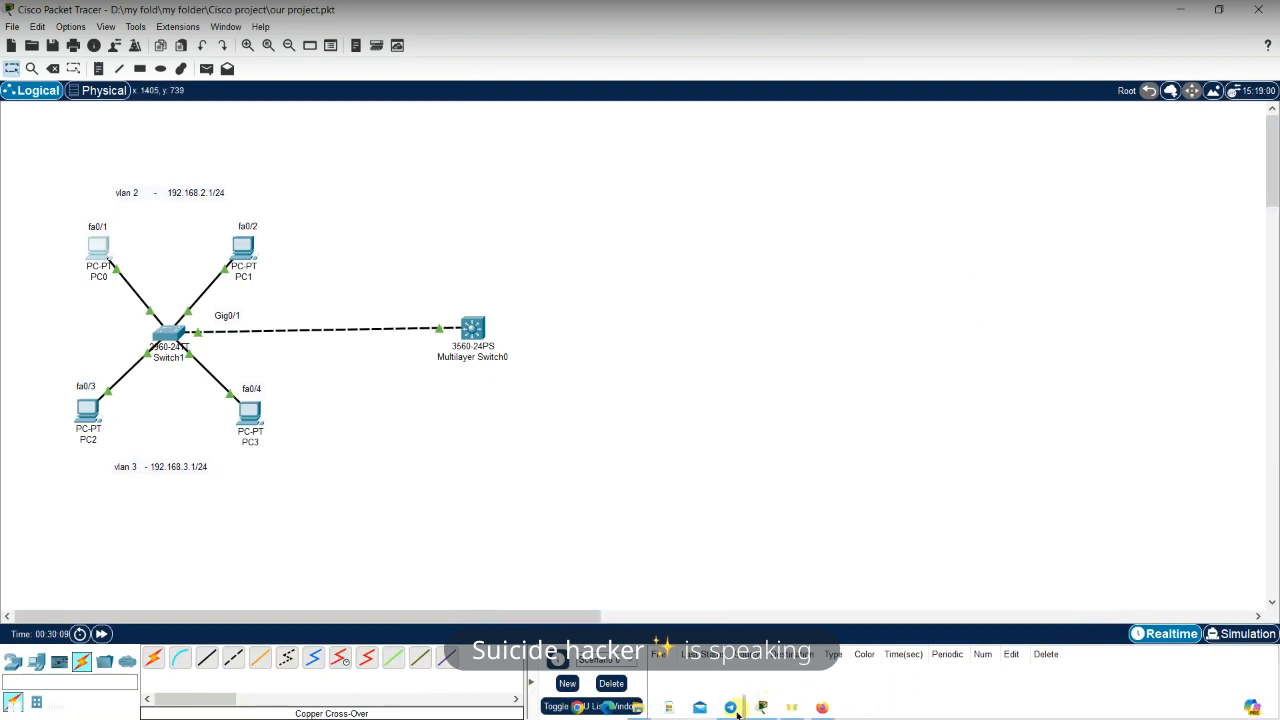
Switch to Telegram, check the latest messages in the Wingcode partner discussion group, and return to Packet Tracer
mouse_move(714, 686)
click(691, 668)
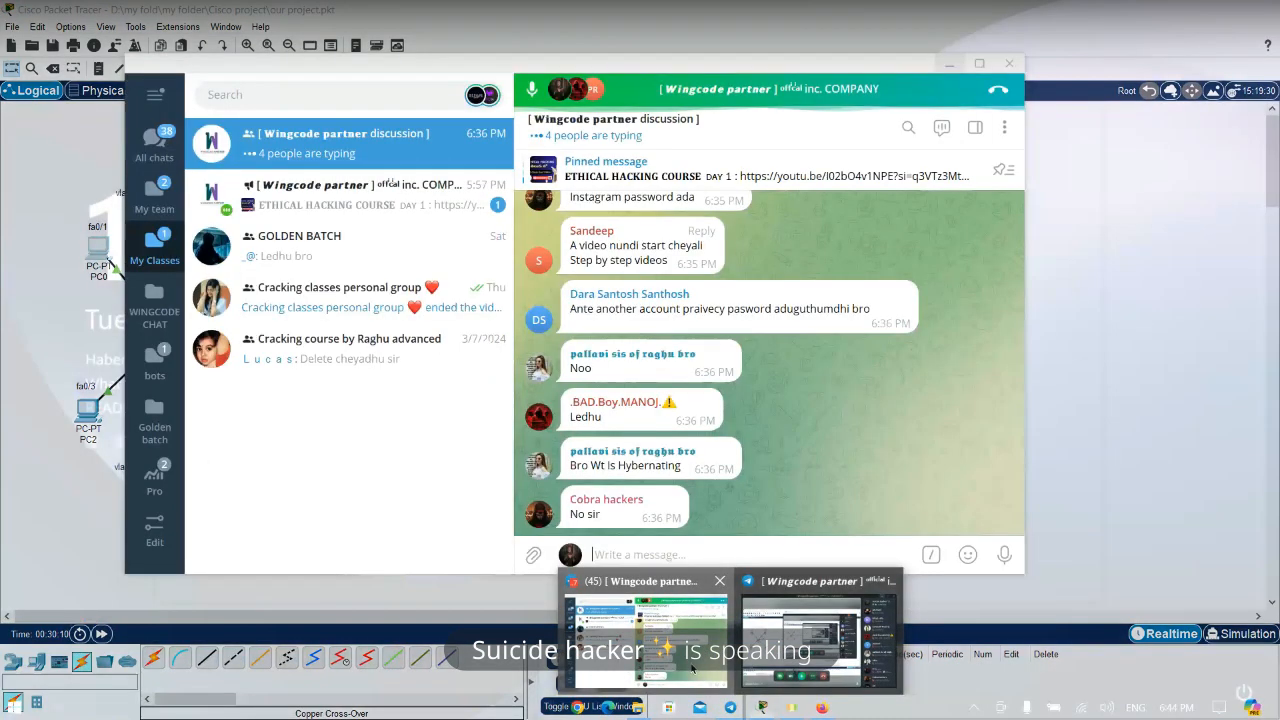
click(1003, 497)
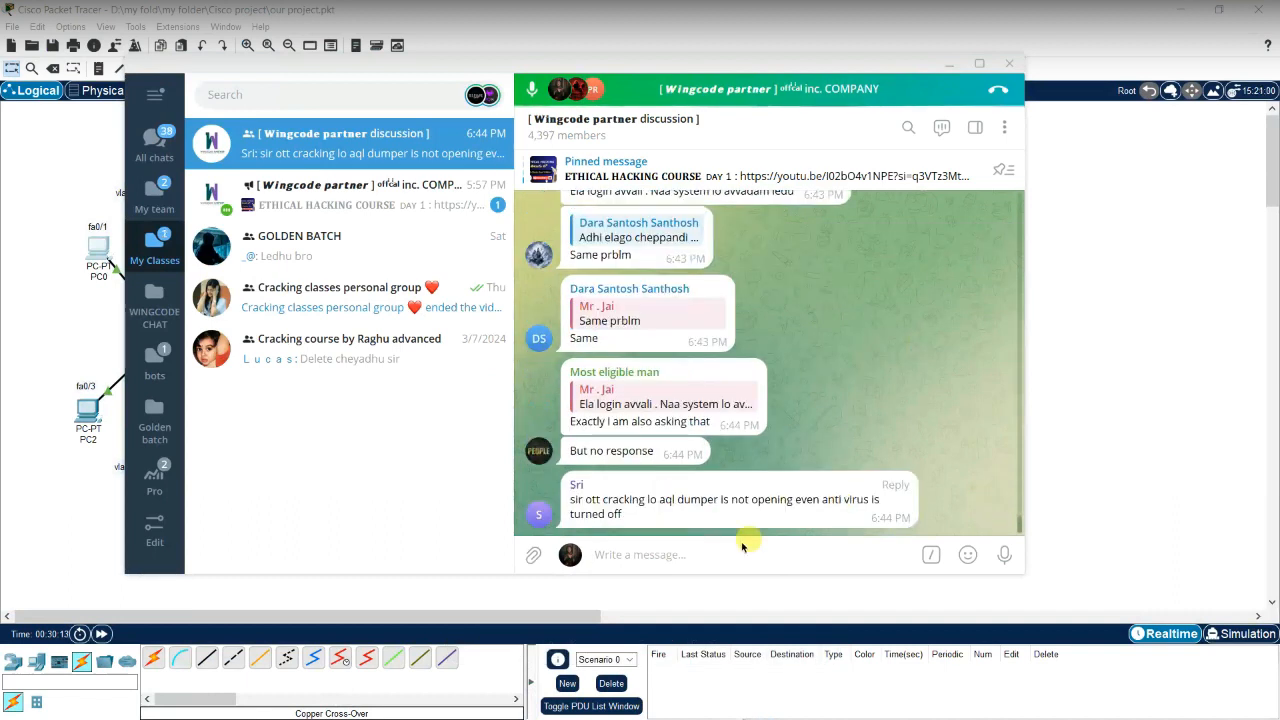
click(709, 558)
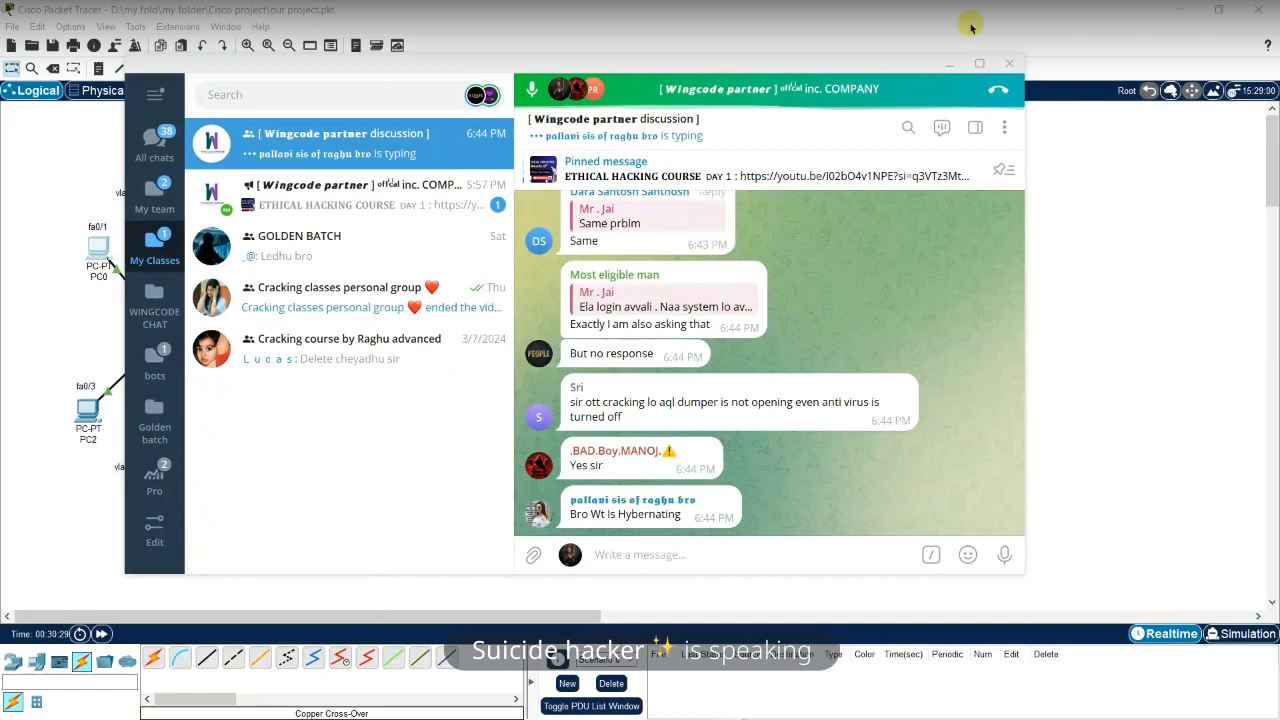
click(949, 63)
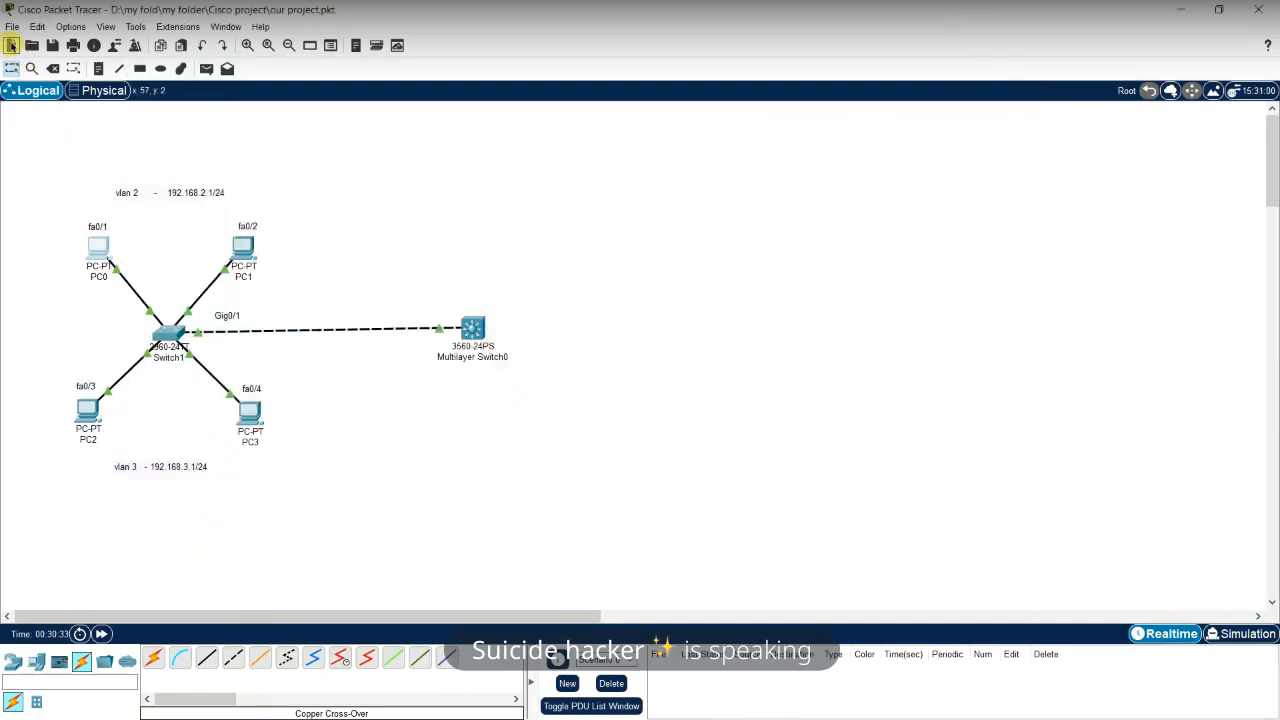
Create a new blank network without saving the changes to the current project
click(12, 27)
click(24, 46)
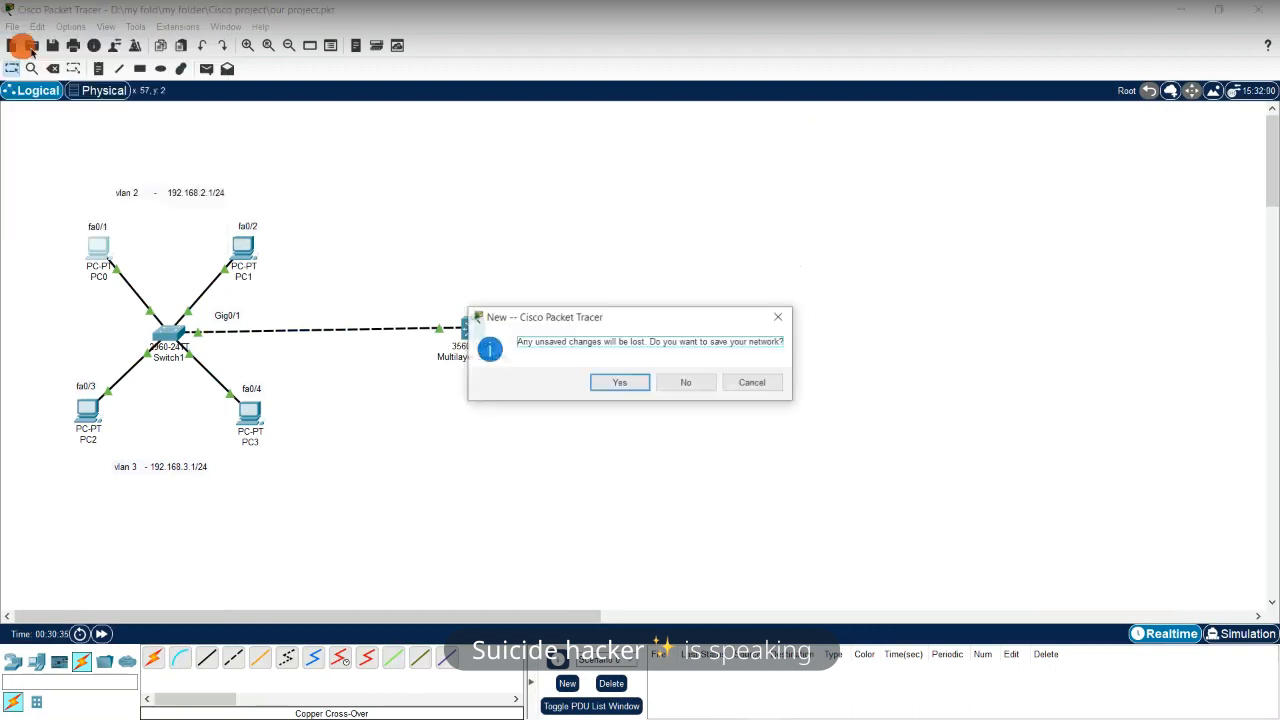
click(686, 383)
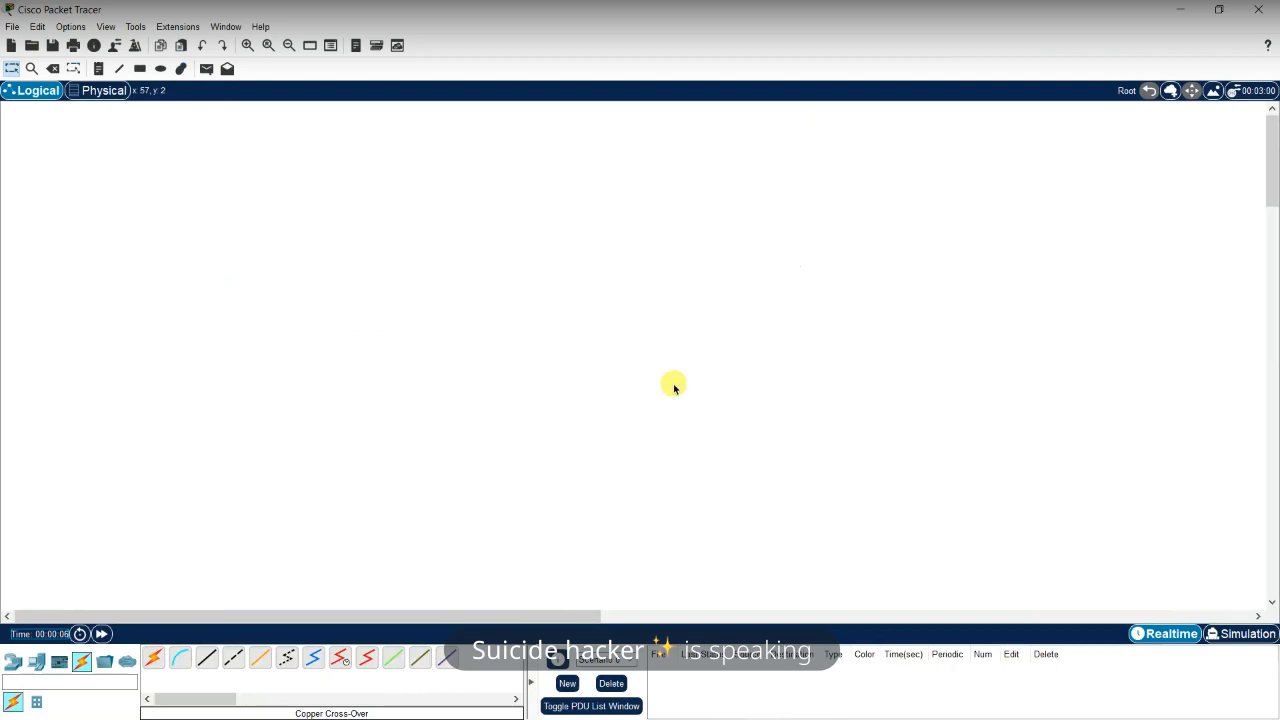
Add a PC-PT in the lower left area of the blank workspace and a Server-PT well above it
click(18, 666)
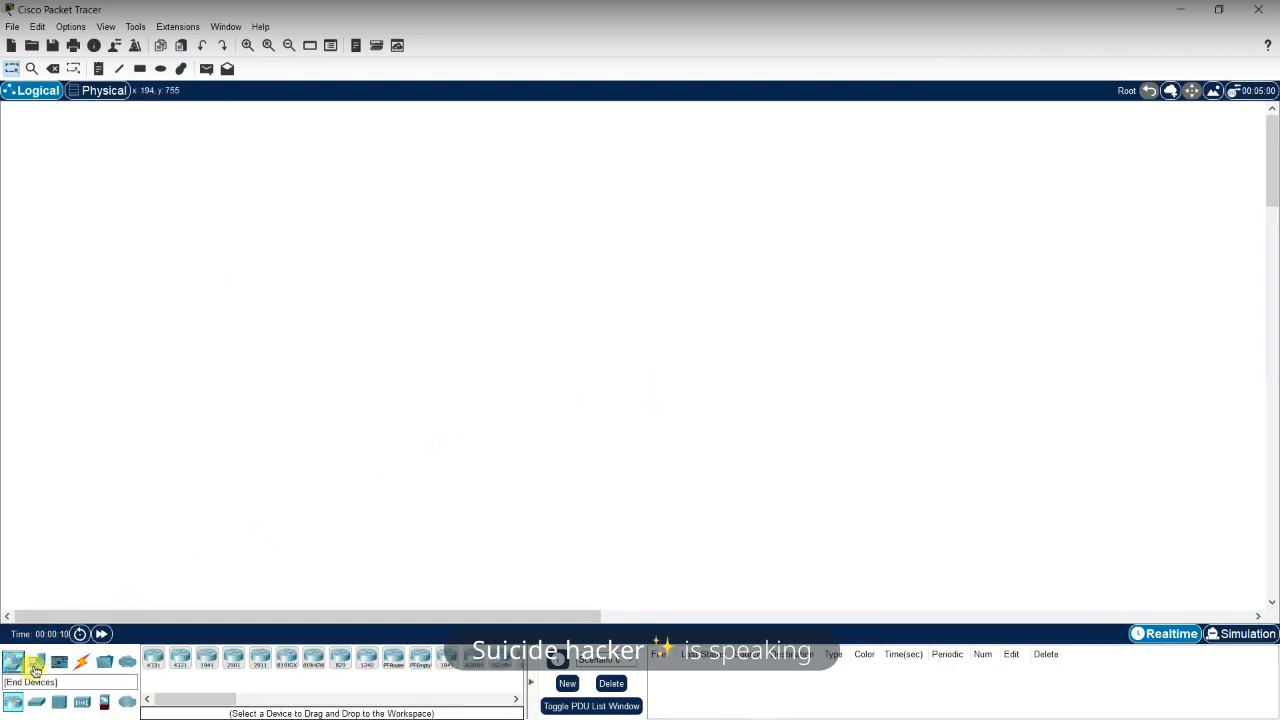
click(35, 667)
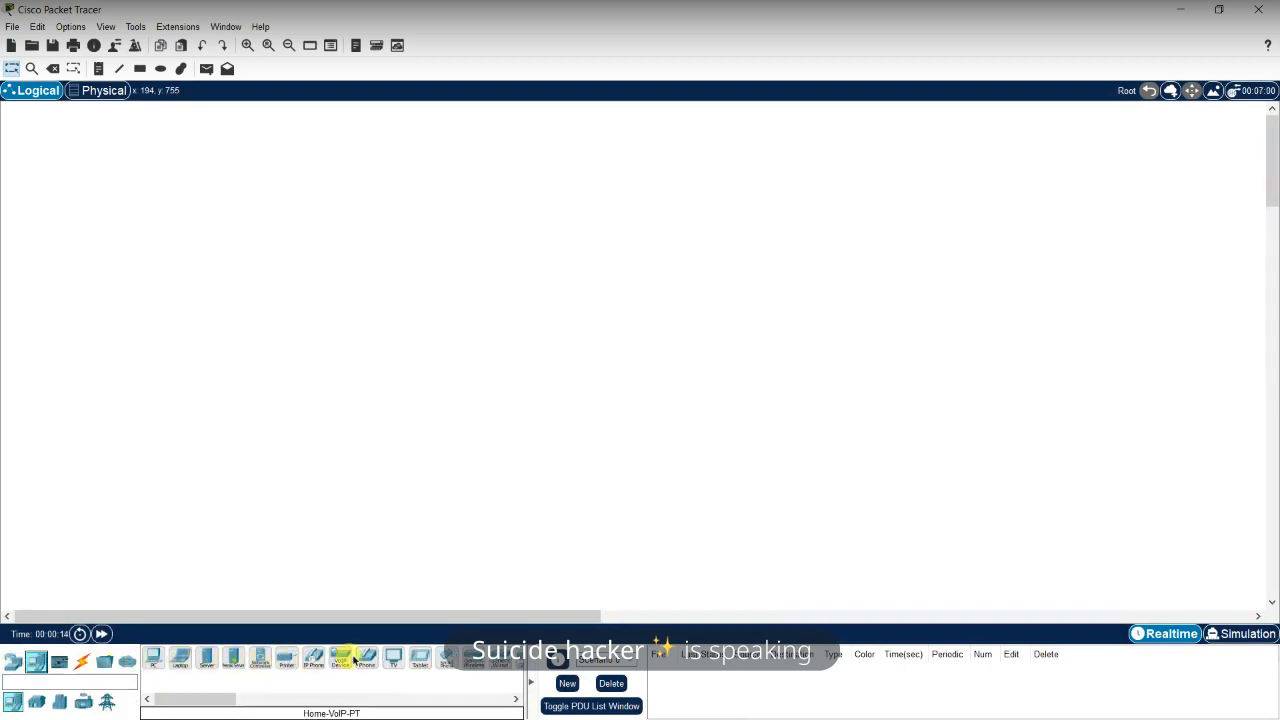
click(152, 657)
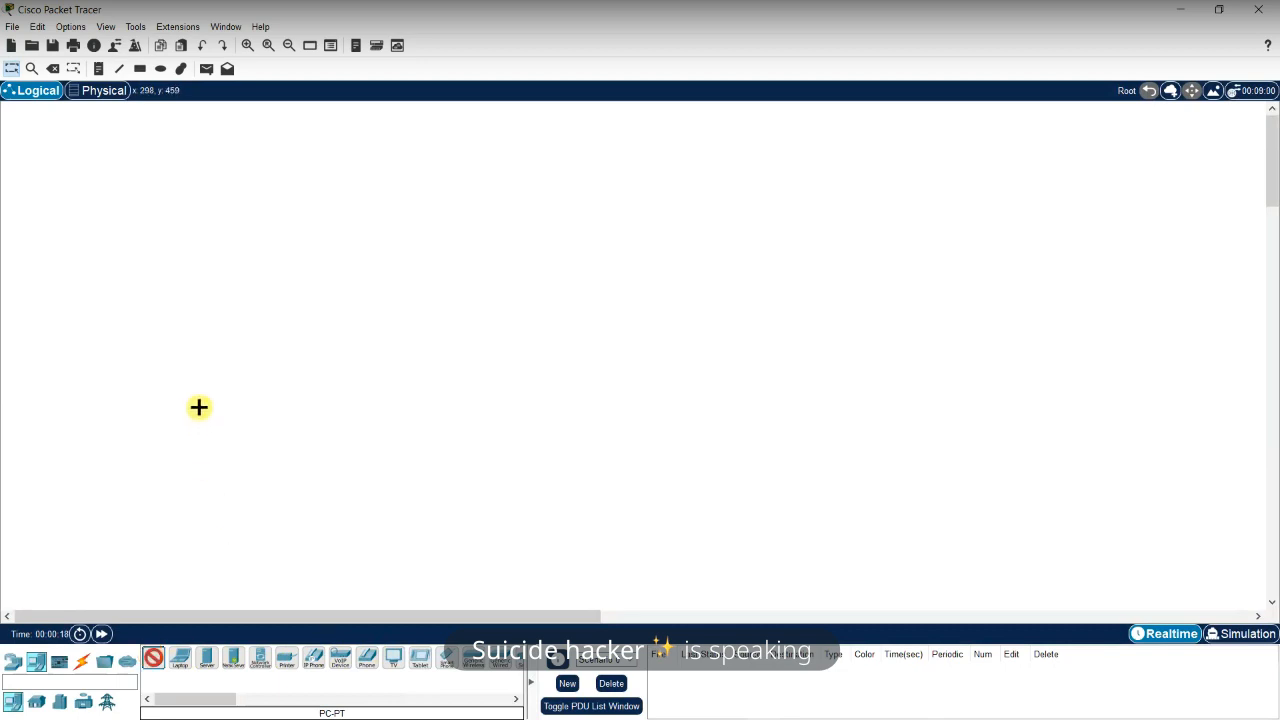
click(205, 473)
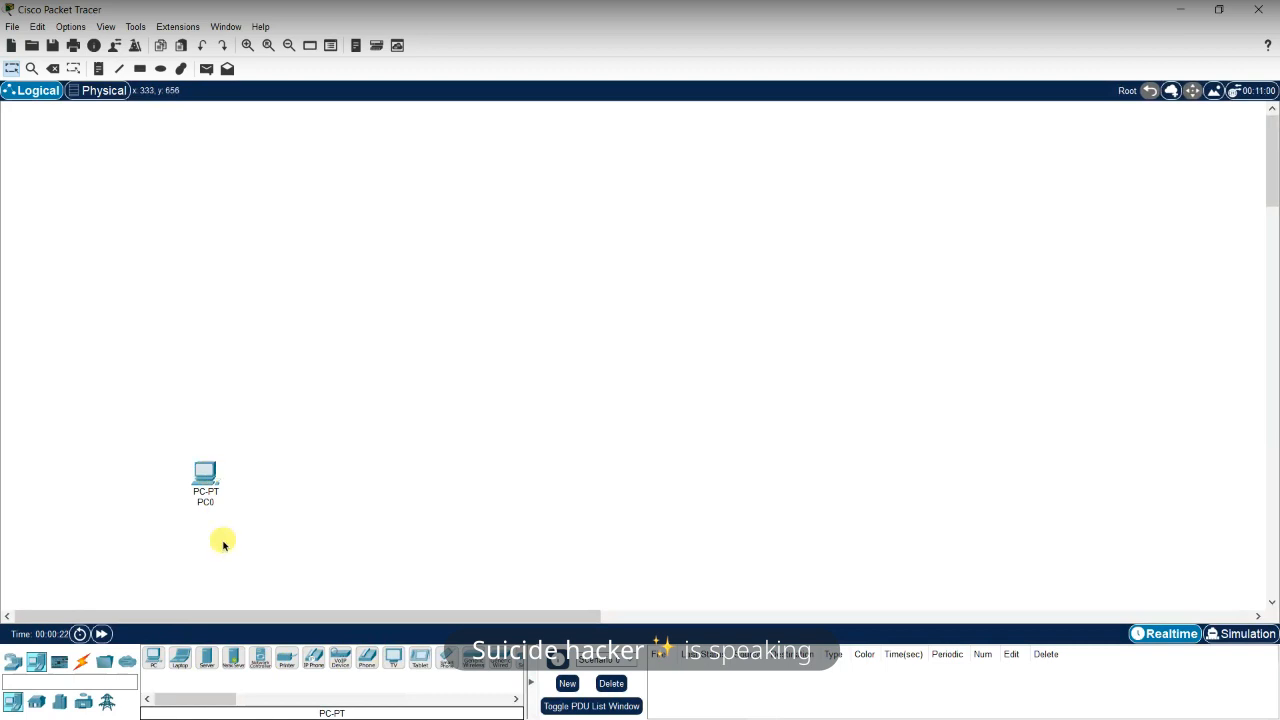
click(209, 659)
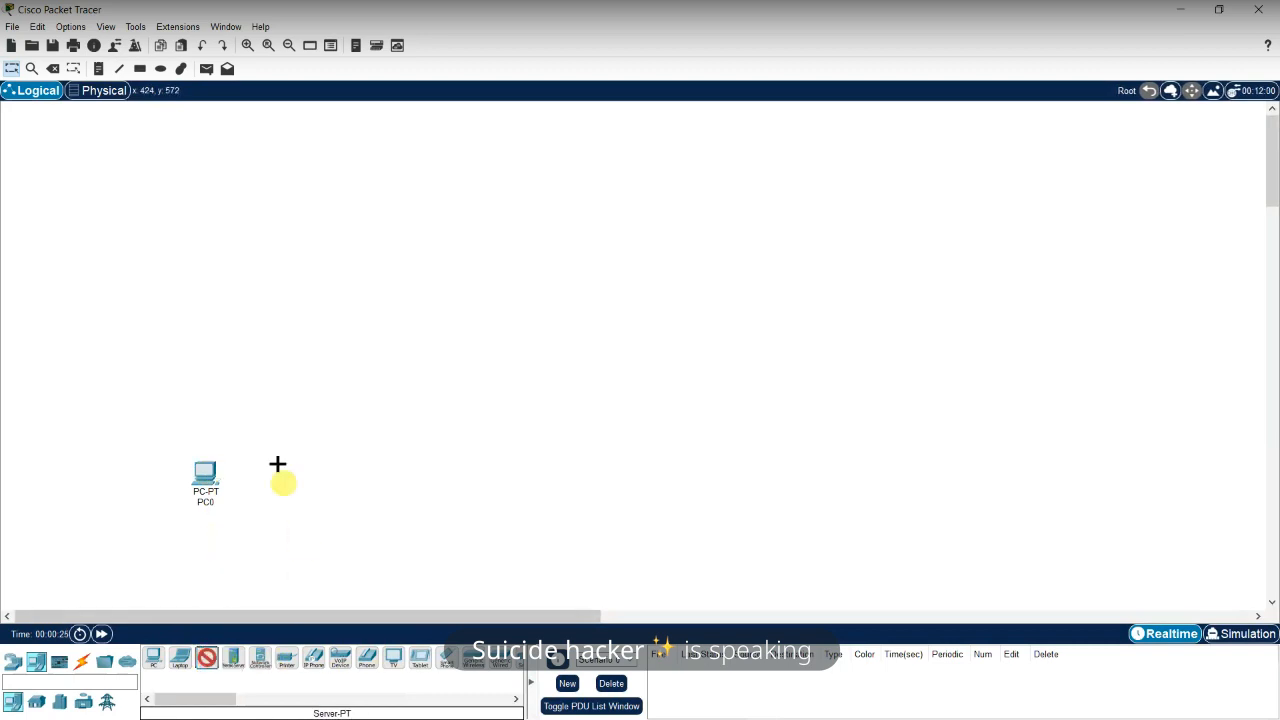
click(205, 245)
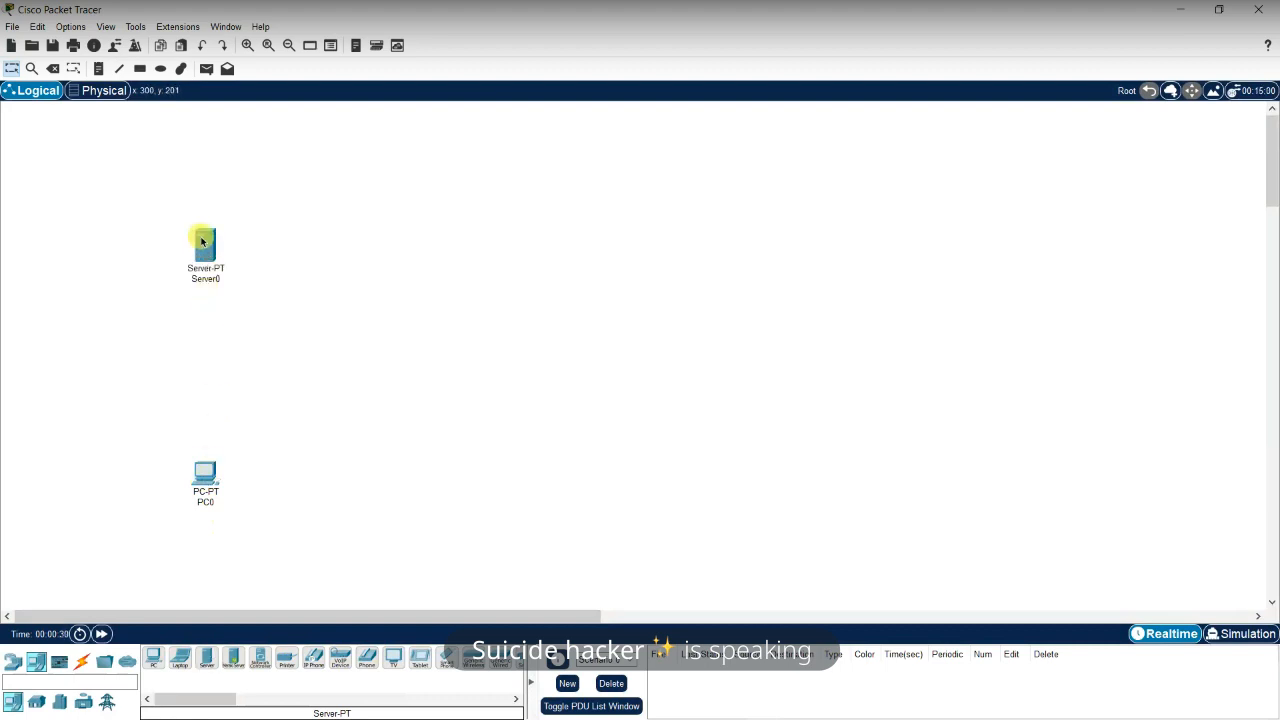
Add a 2960 switch between the server and the PC
click(13, 661)
click(36, 701)
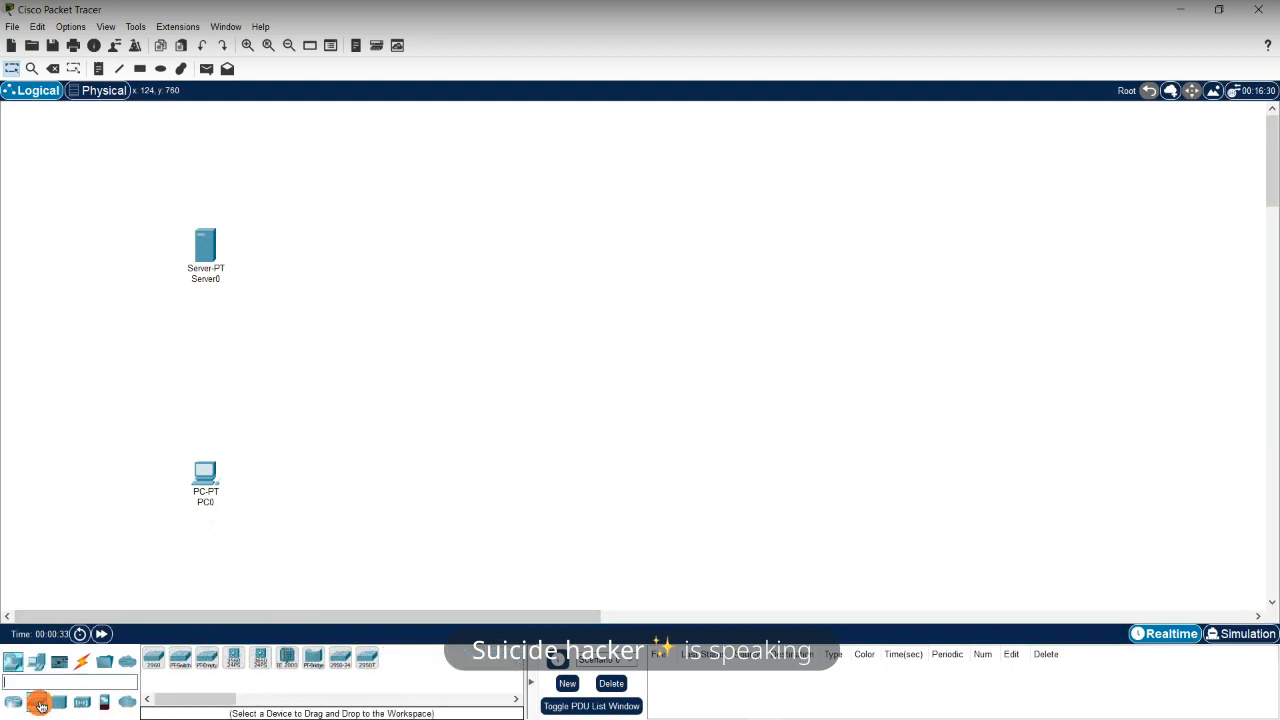
click(157, 661)
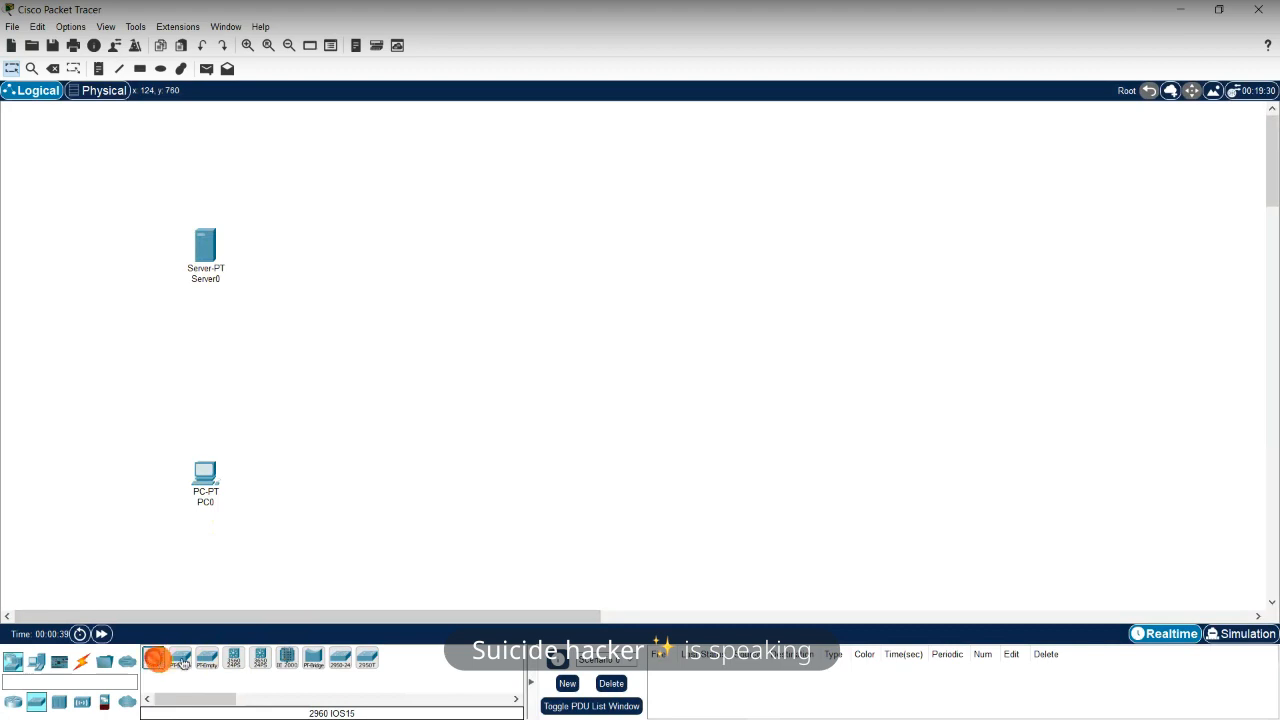
click(206, 370)
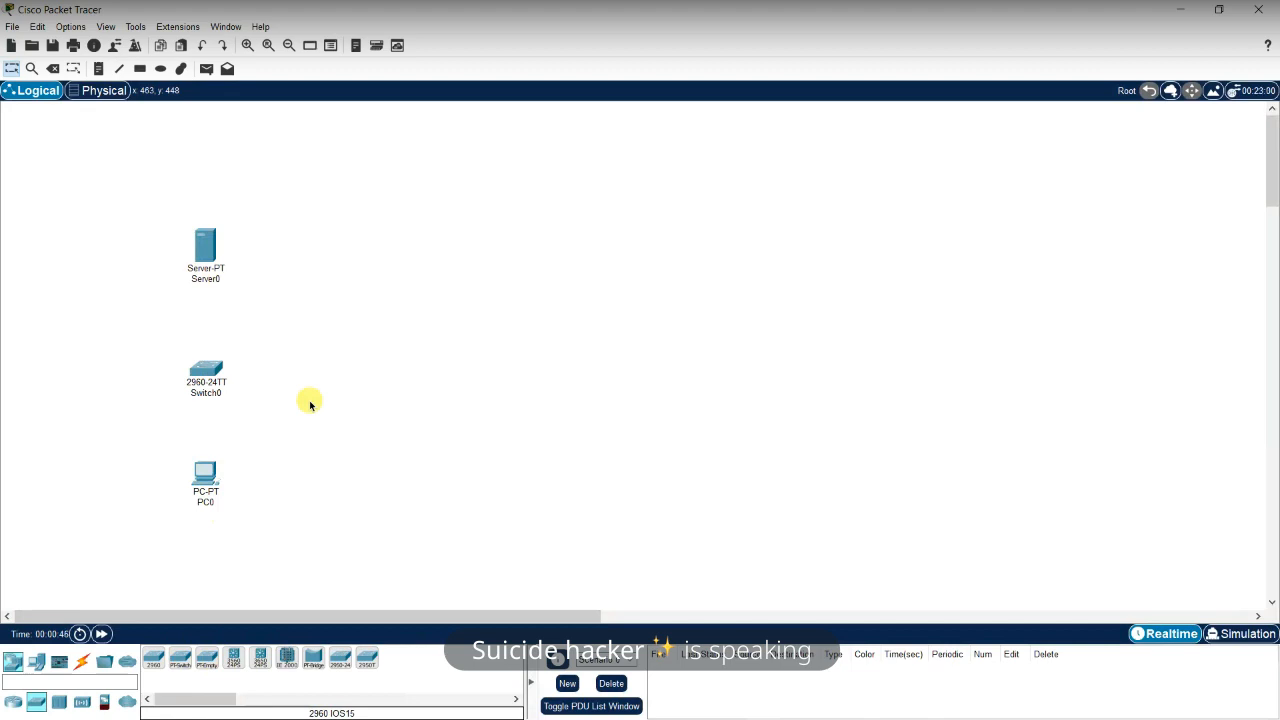
Nudge the 2960 switch into line between the server and PC, and connect PC0 to switch port FastEthernet0/23 with a copper straight-through cable
drag(214, 372, 209, 367)
click(346, 406)
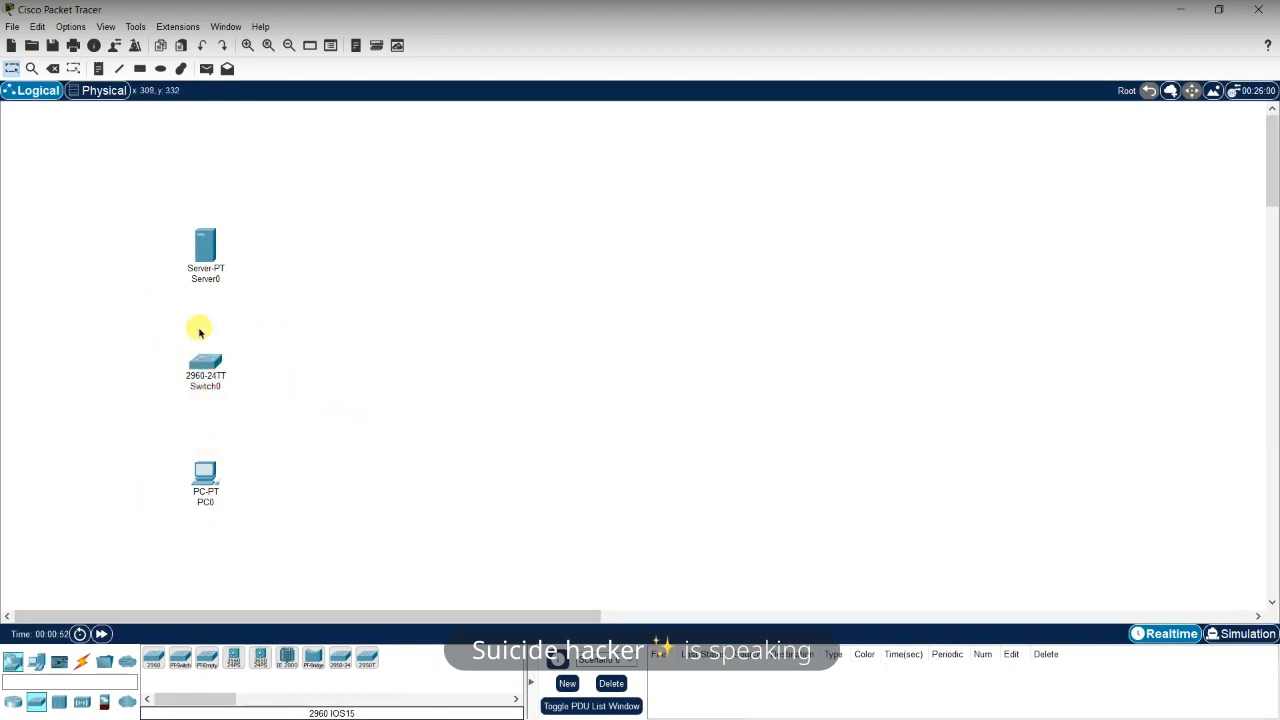
click(82, 661)
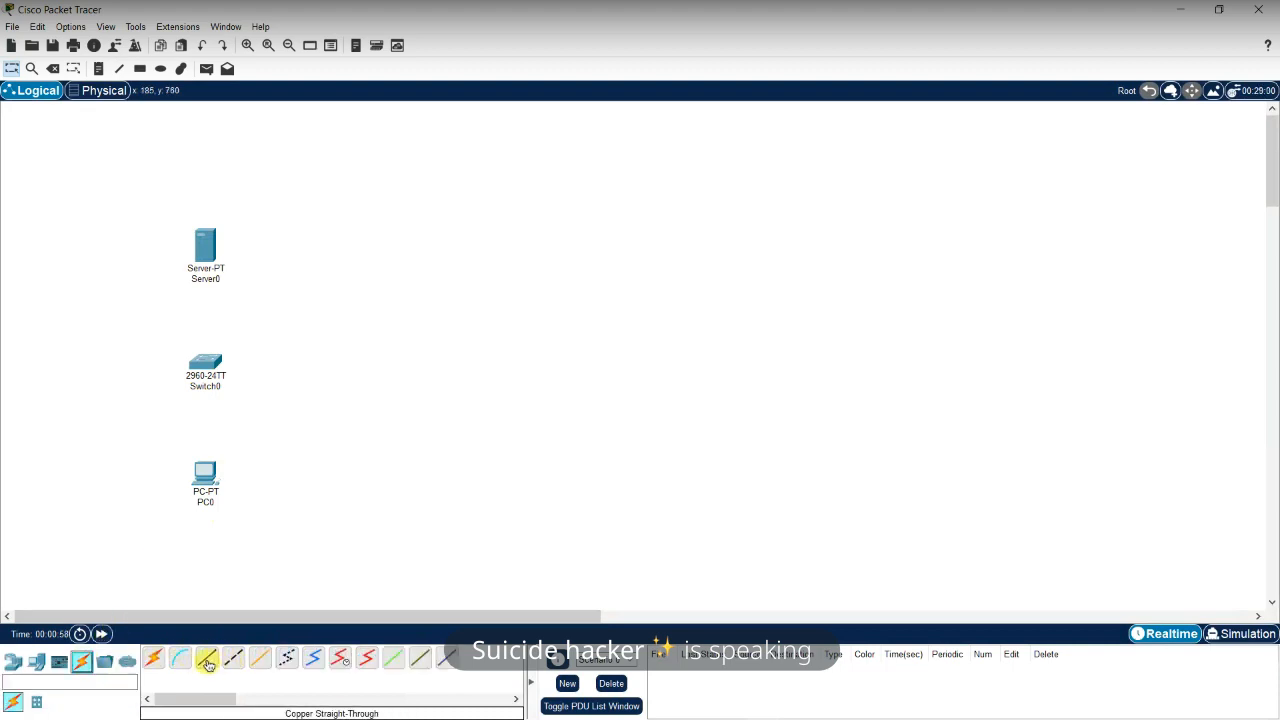
click(207, 664)
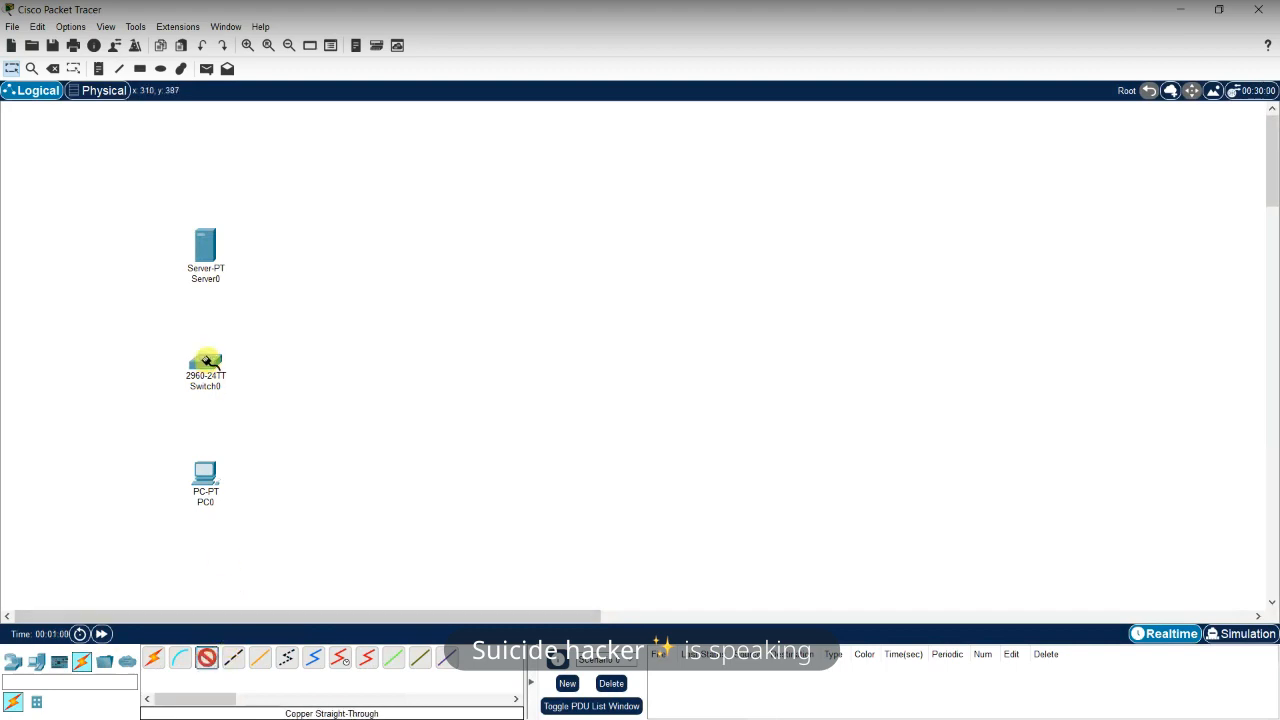
mouse_move(205, 362)
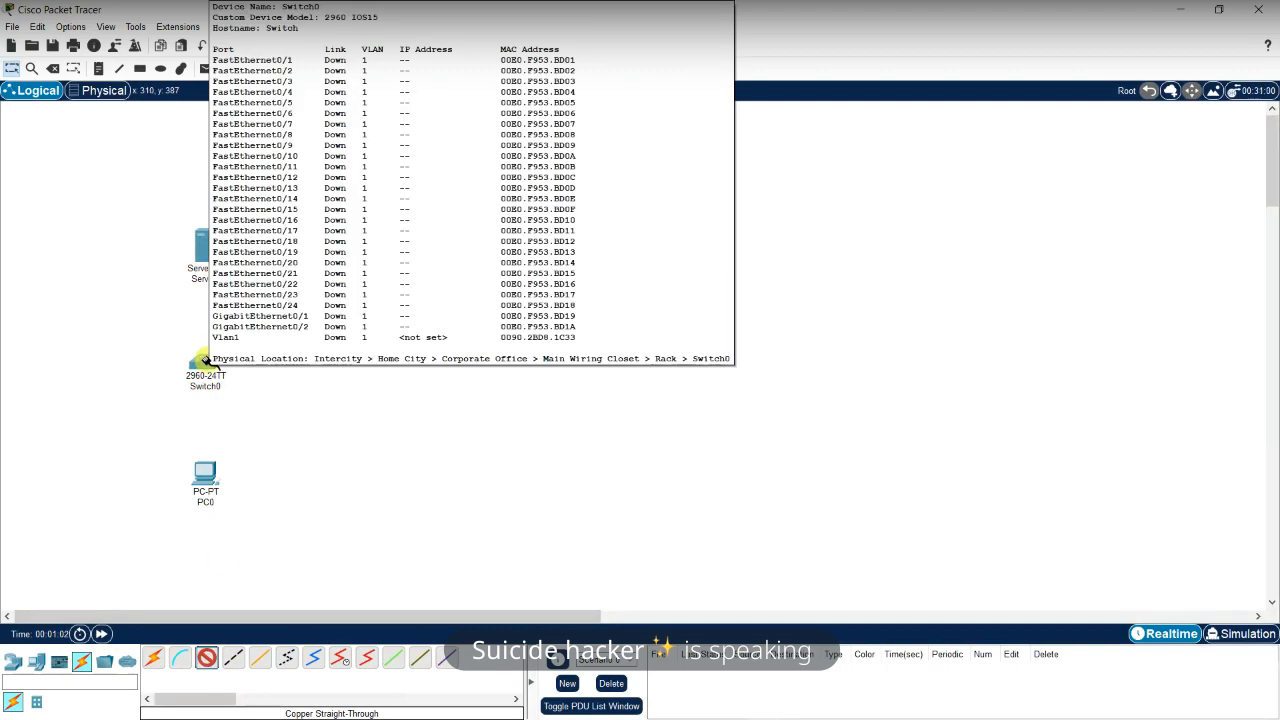
click(206, 474)
click(250, 532)
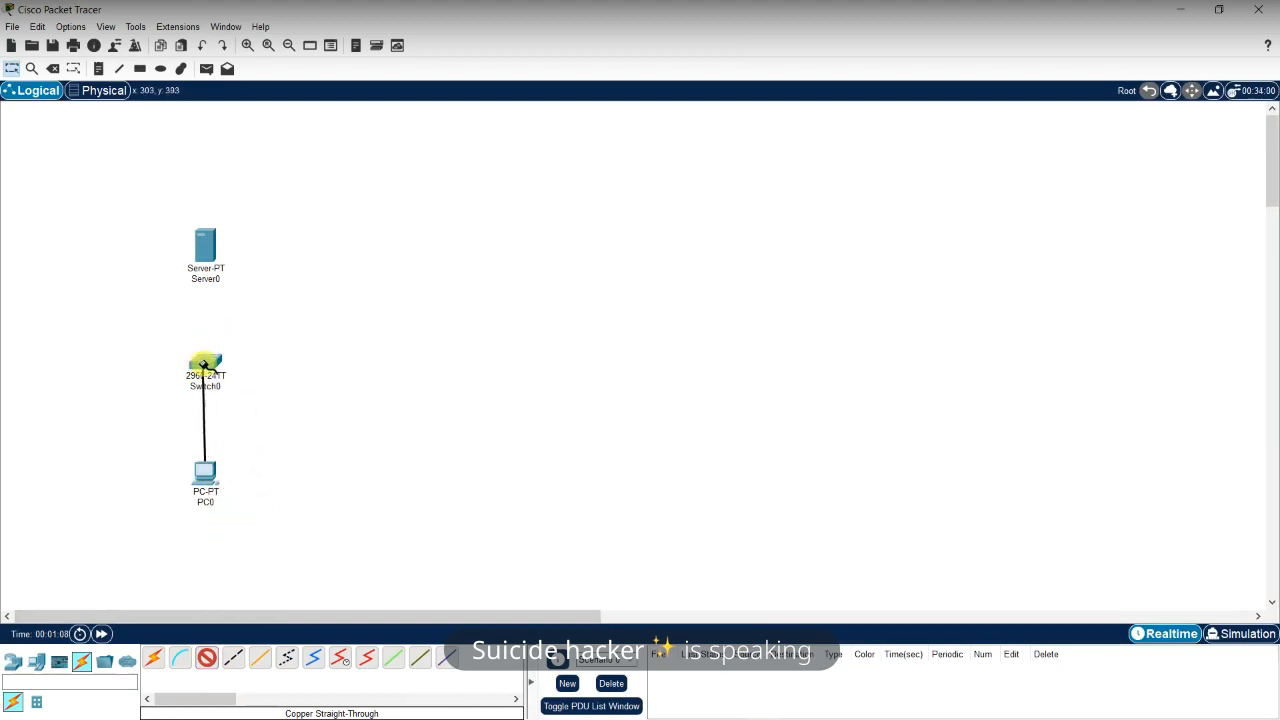
click(204, 366)
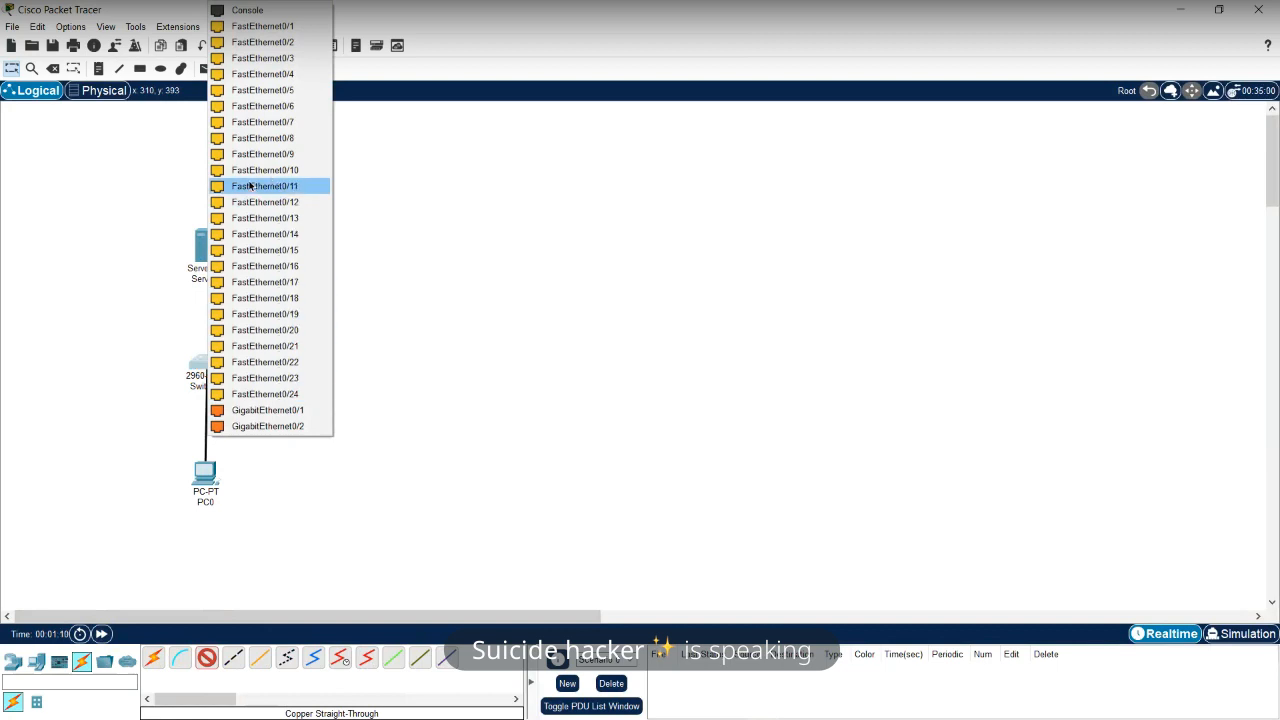
click(290, 379)
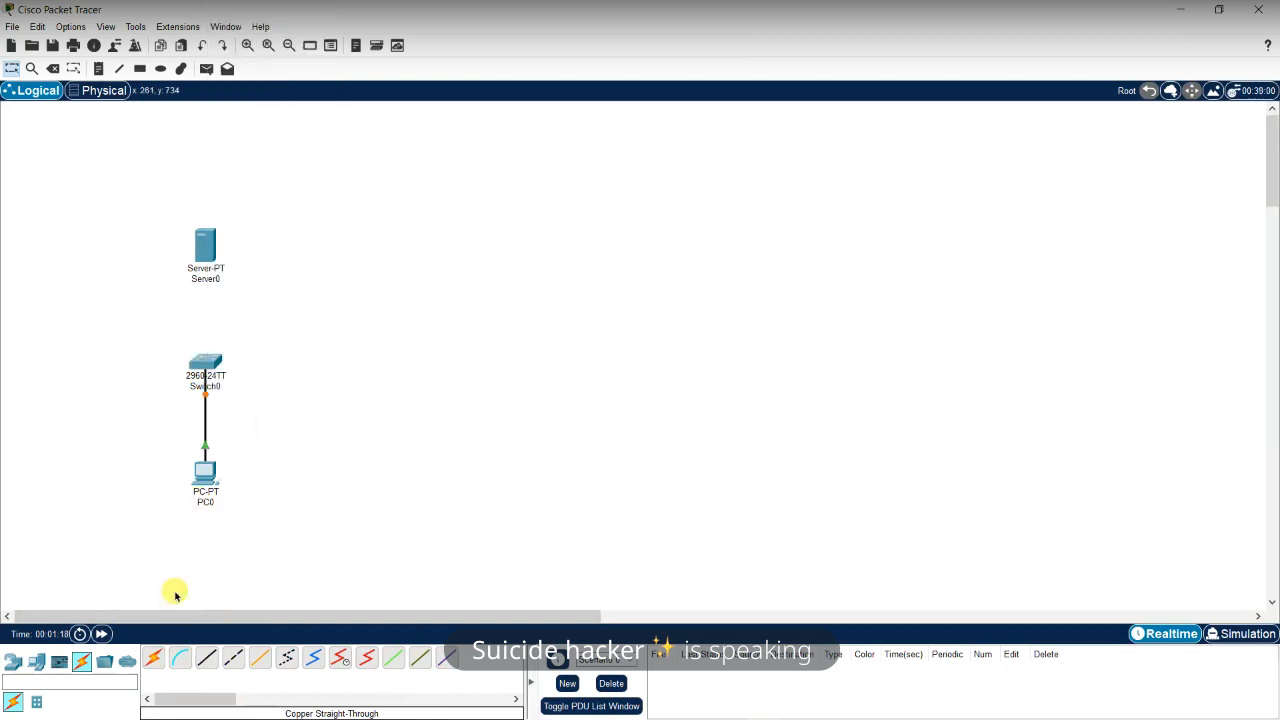
Connect switch port FastEthernet0/24 to Server0 with a copper straight-through cable
click(214, 661)
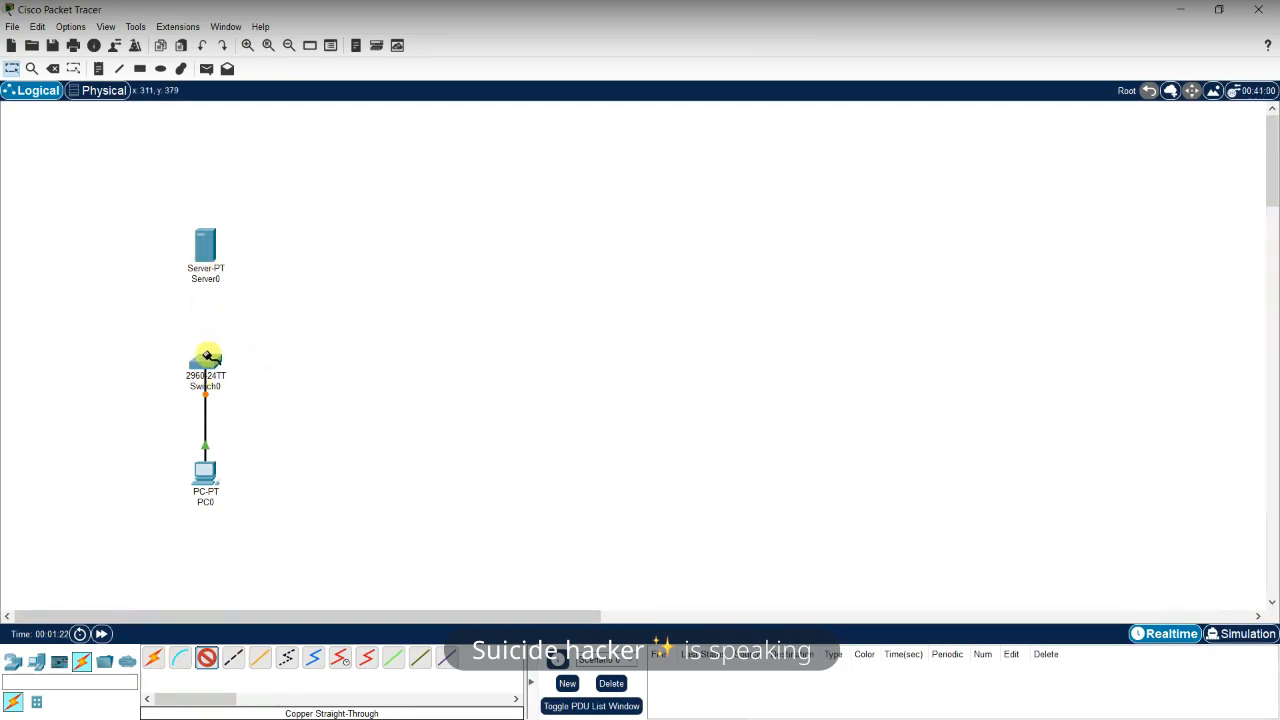
click(204, 364)
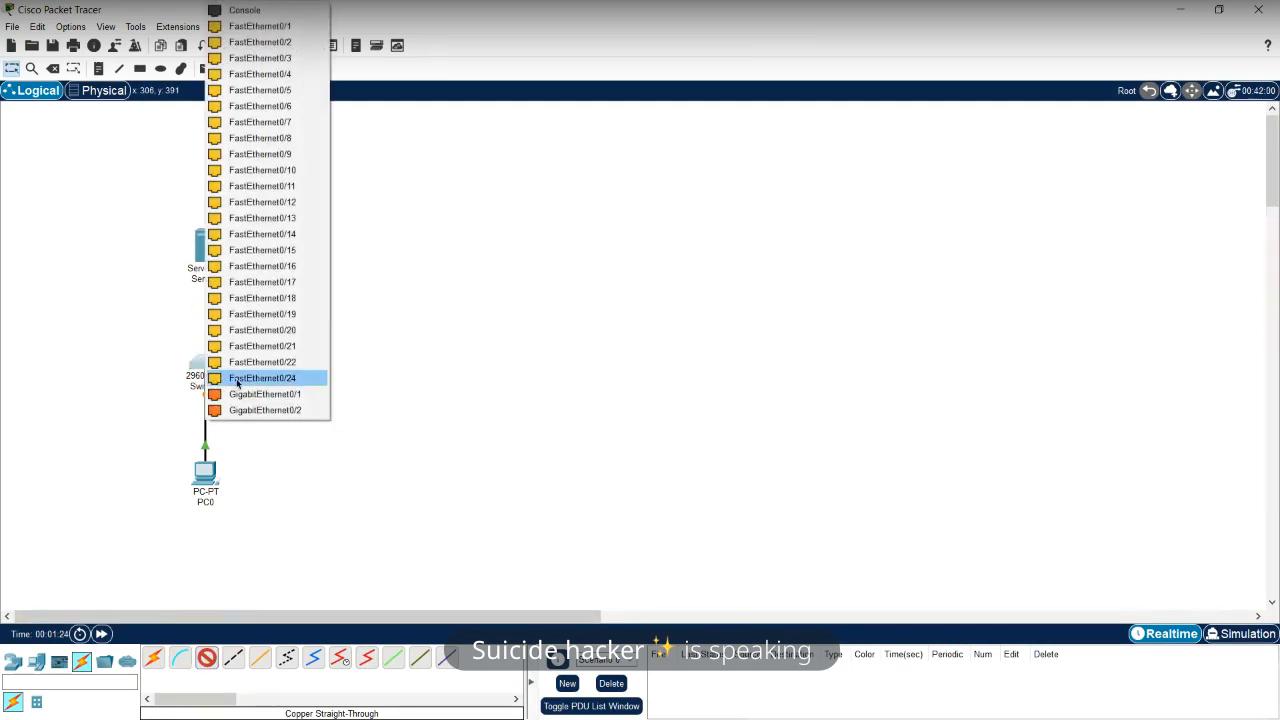
click(288, 375)
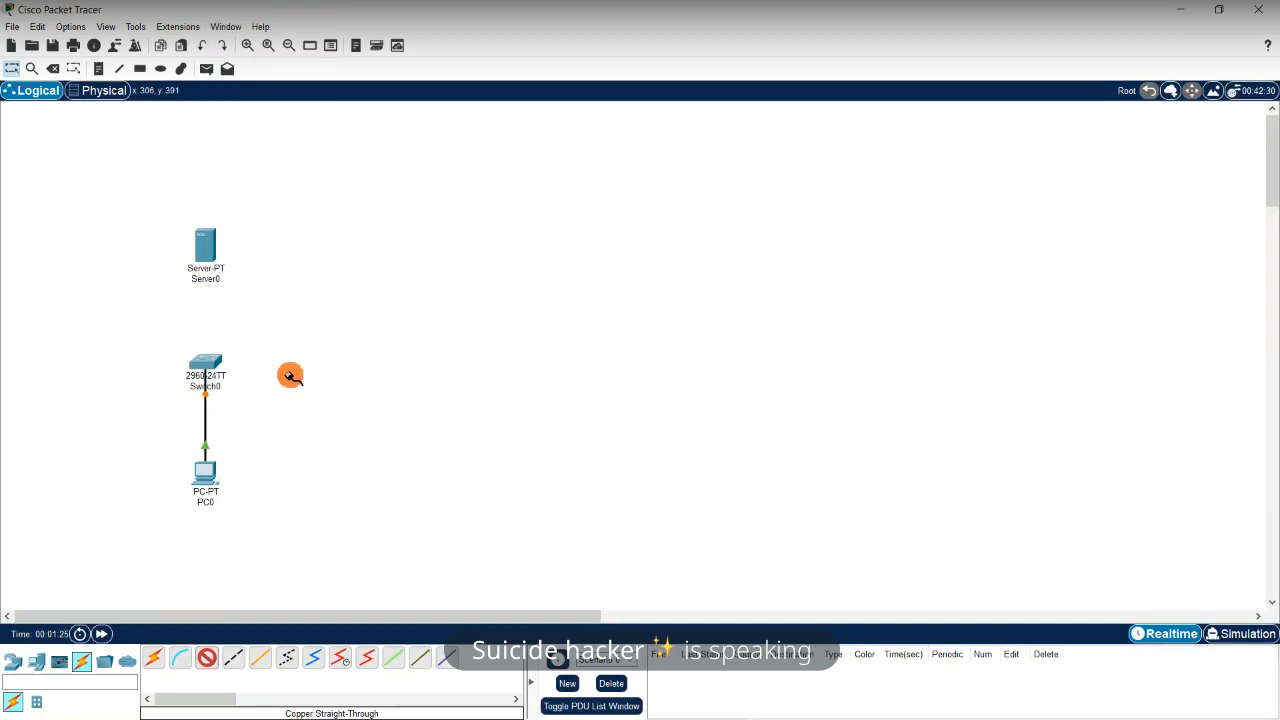
click(205, 243)
click(228, 251)
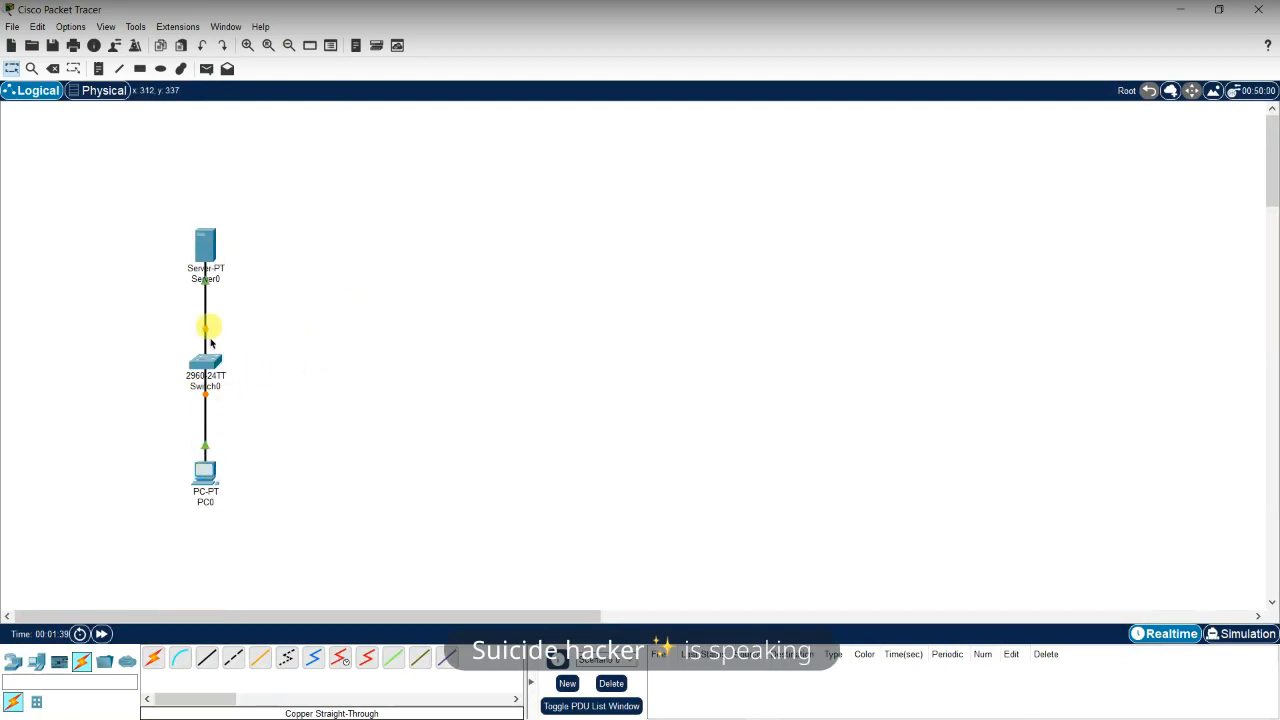
Set the static IPv4 address of PC0's FastEthernet0 interface to 192.168.2.100
click(205, 485)
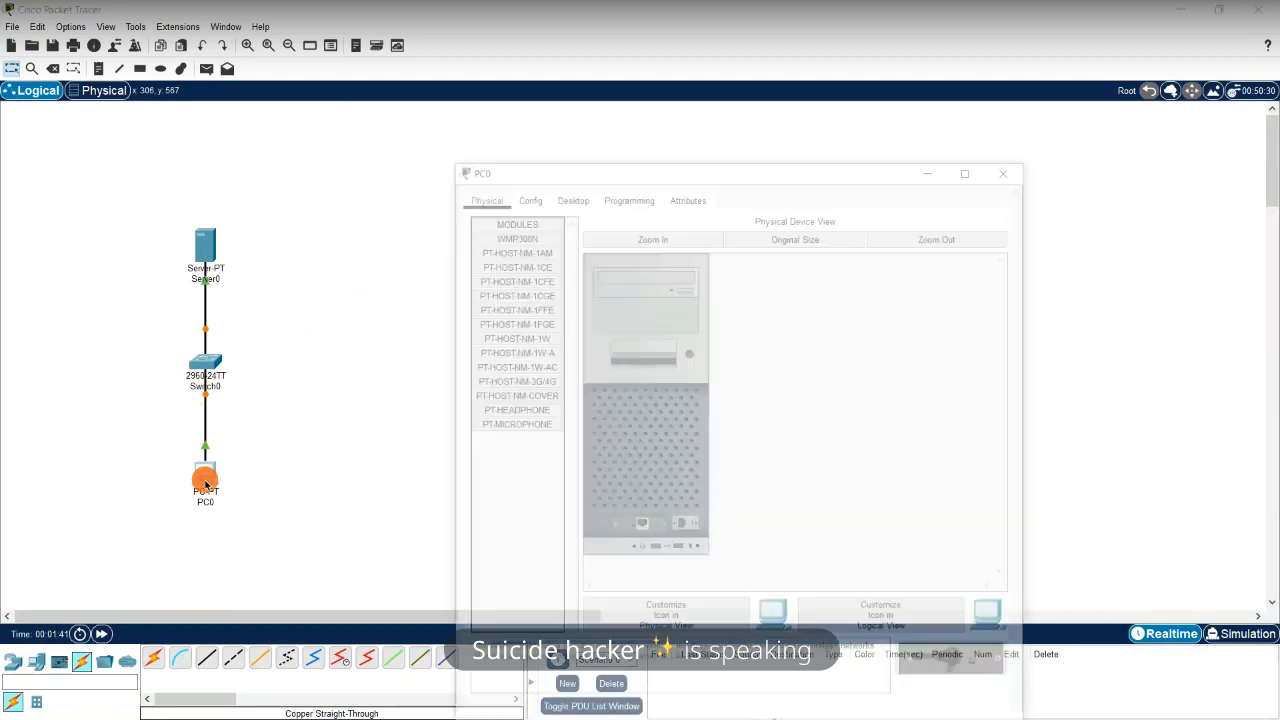
drag(566, 145, 566, 92)
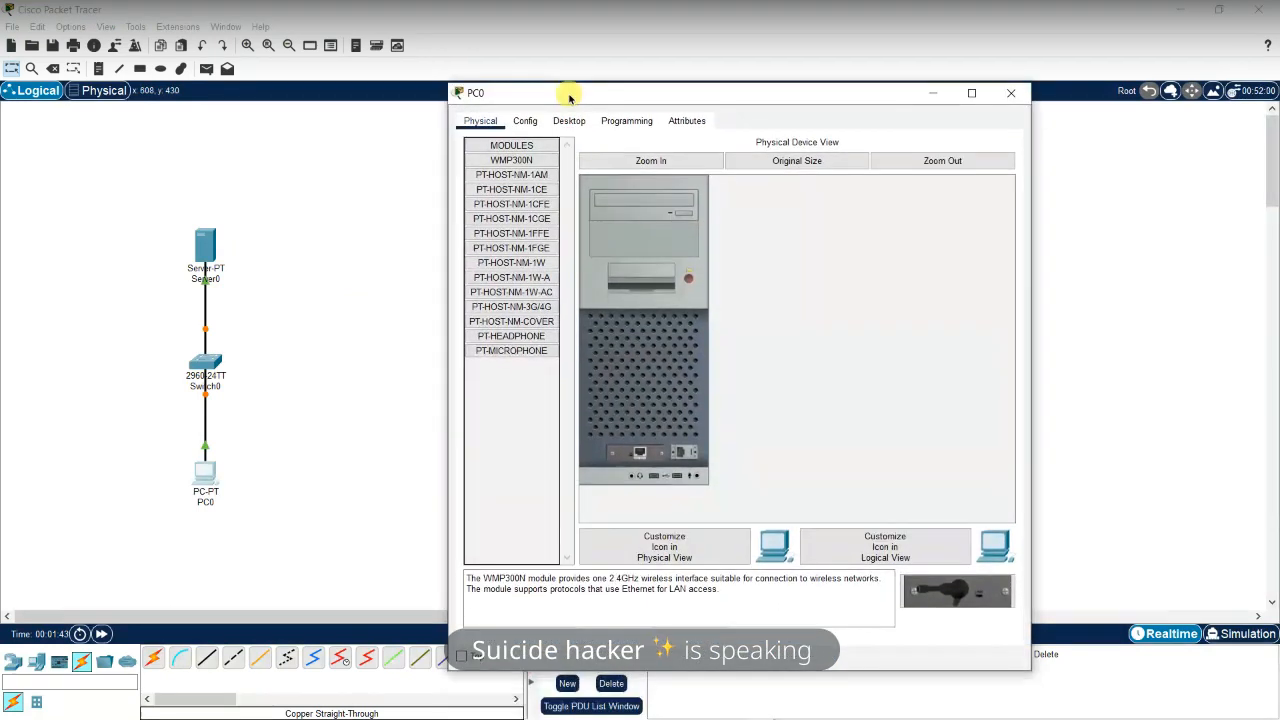
click(526, 121)
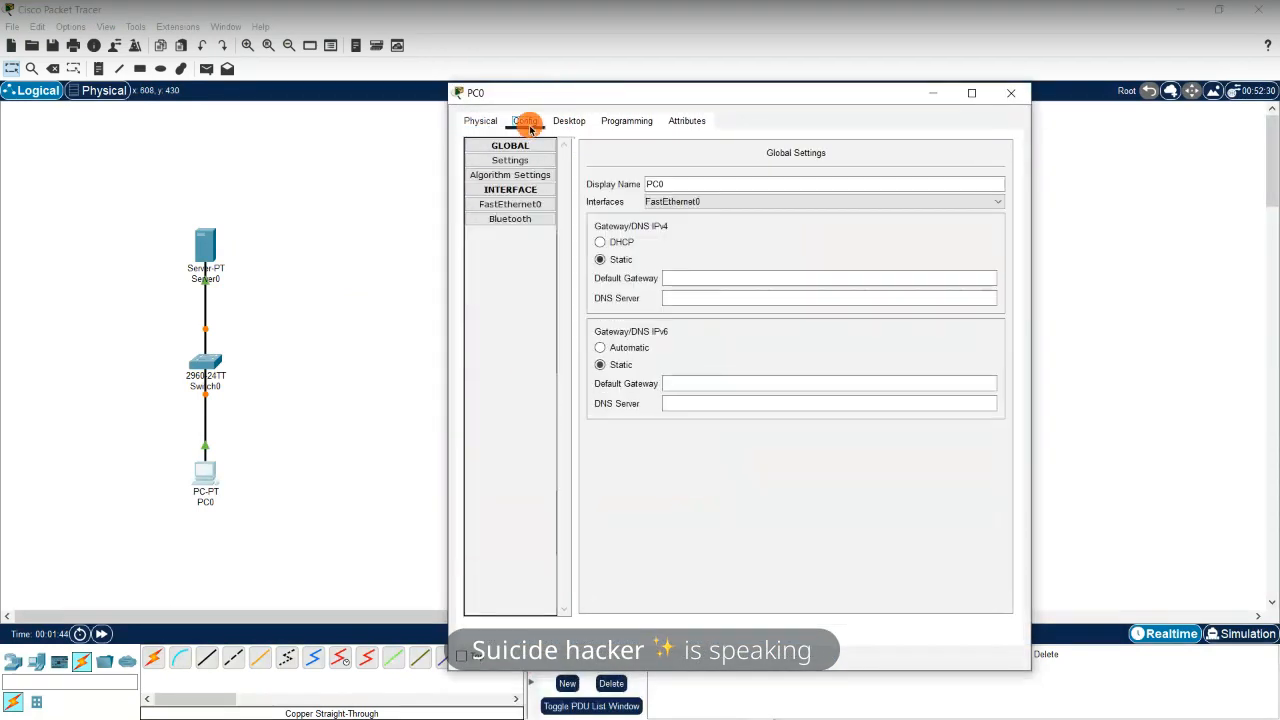
click(526, 204)
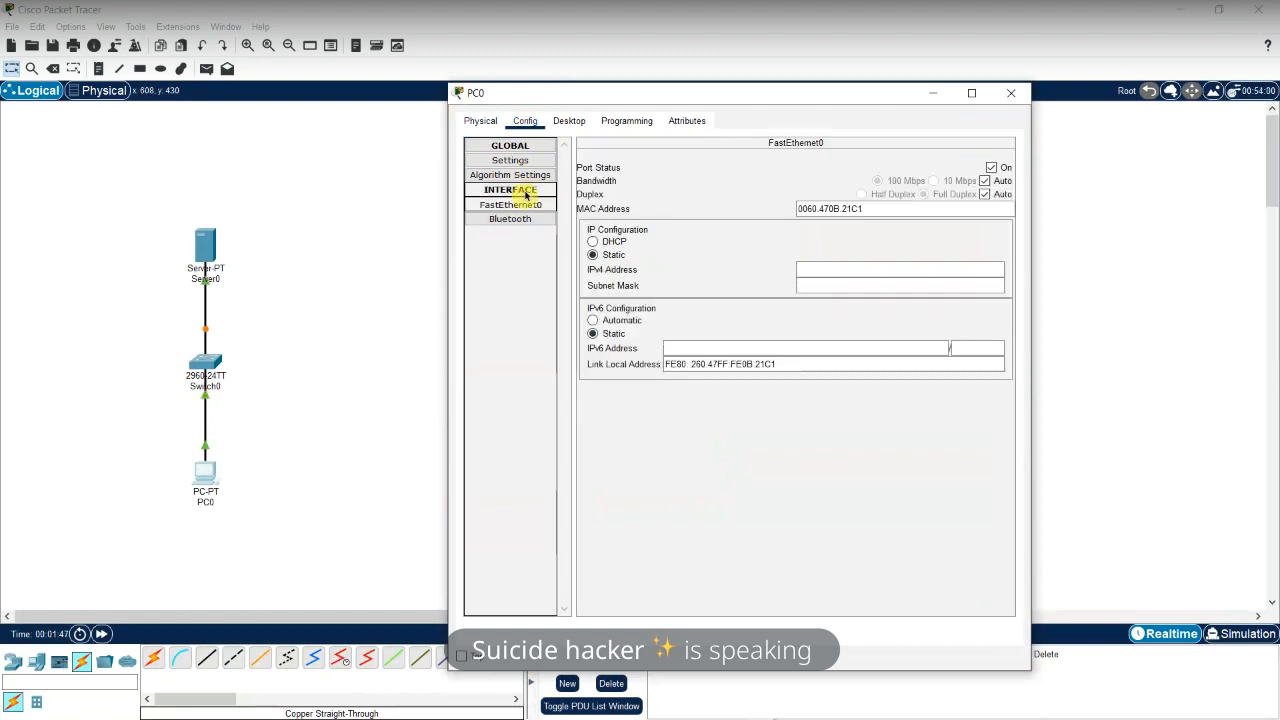
click(525, 192)
click(525, 190)
click(524, 205)
click(825, 268)
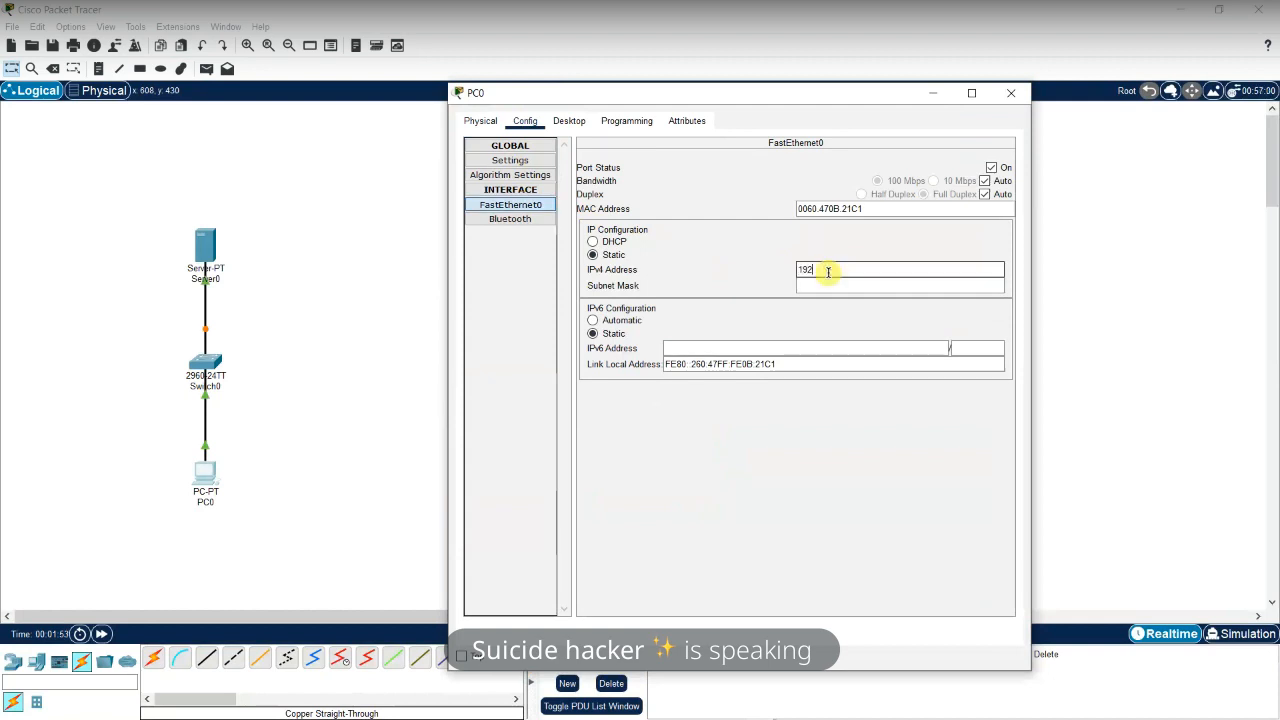
text(192.168.2.100)
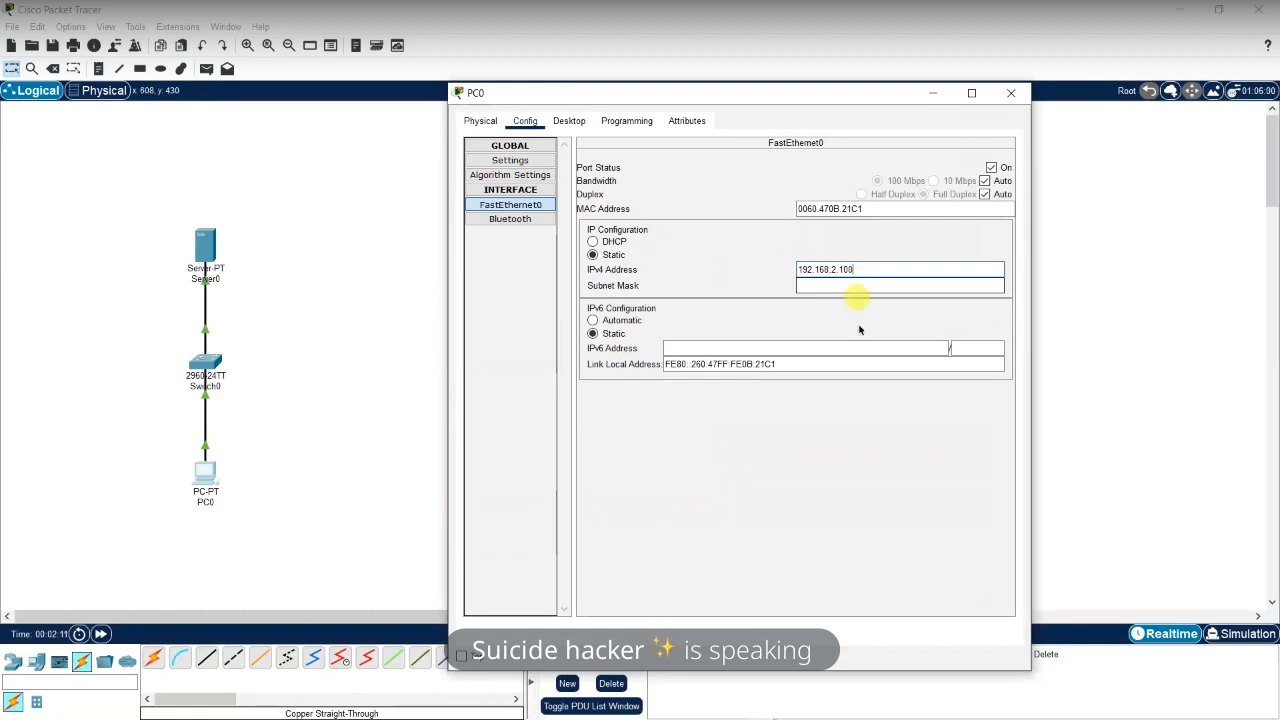
Switch to Telegram, read the newest messages in the Wingcode partner discussion group, and move its window aside to uncover the PC0 settings
mouse_move(743, 713)
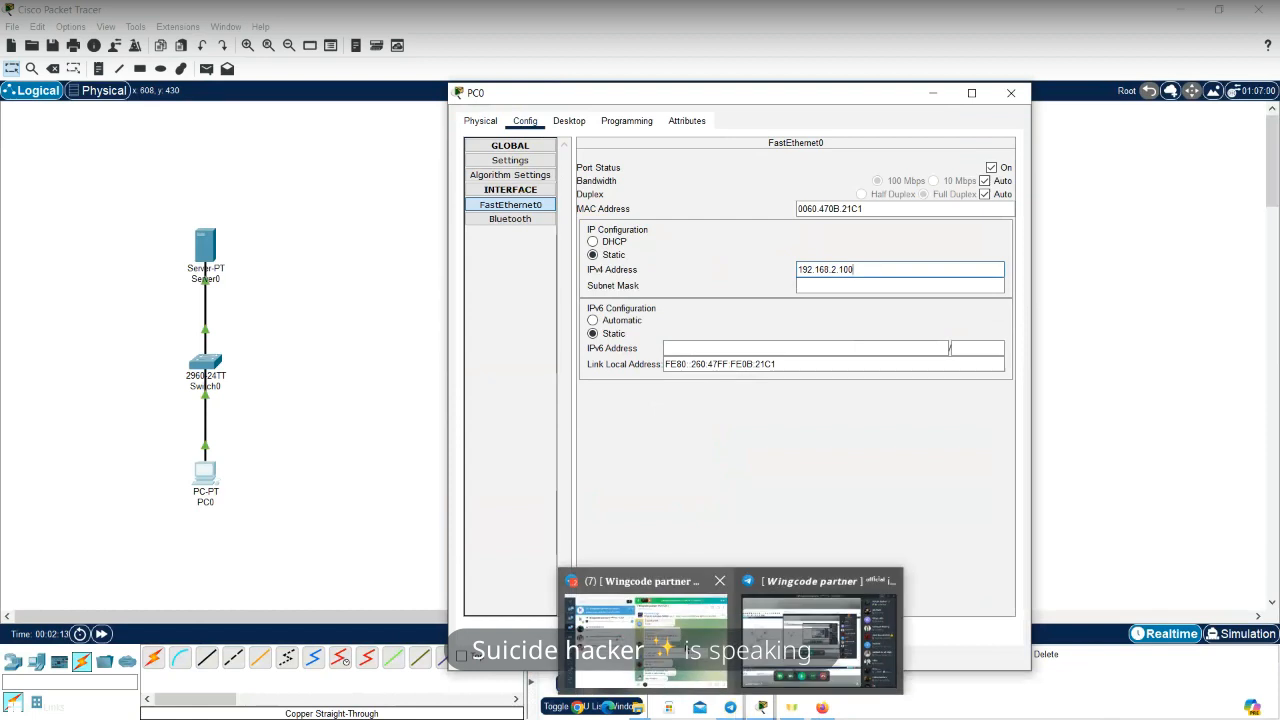
click(645, 640)
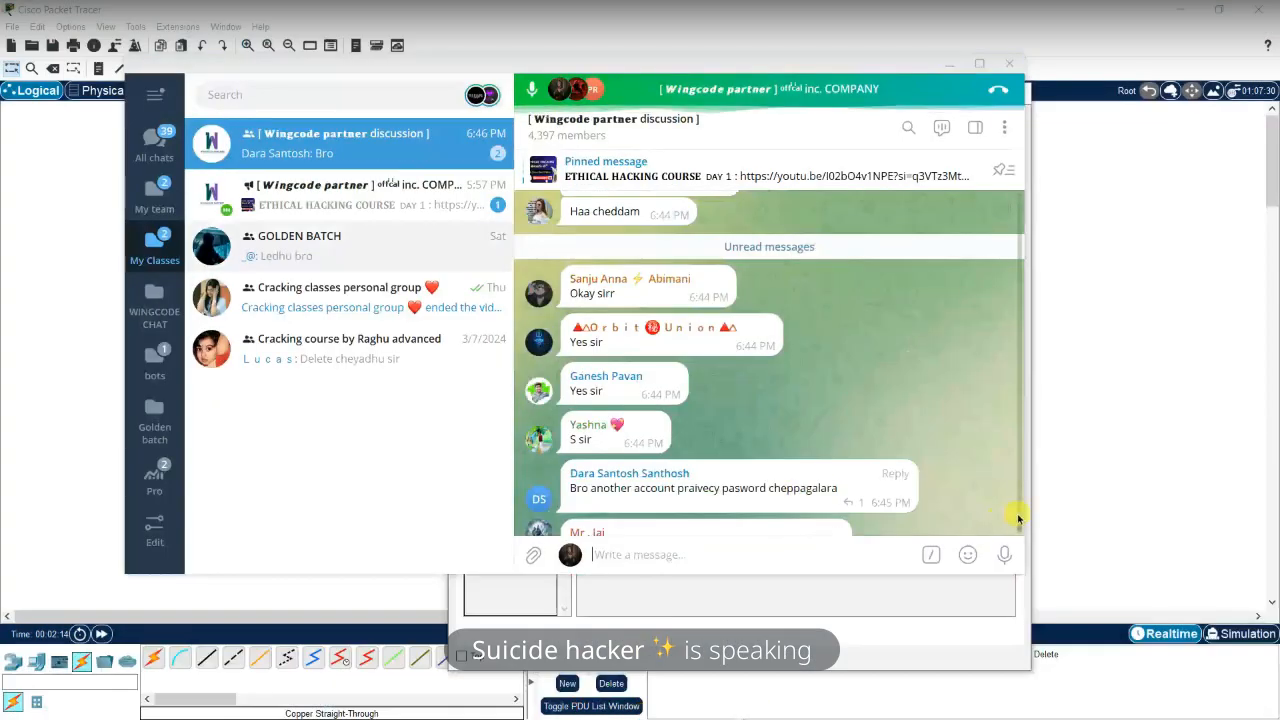
scroll(1018, 522, down, 2)
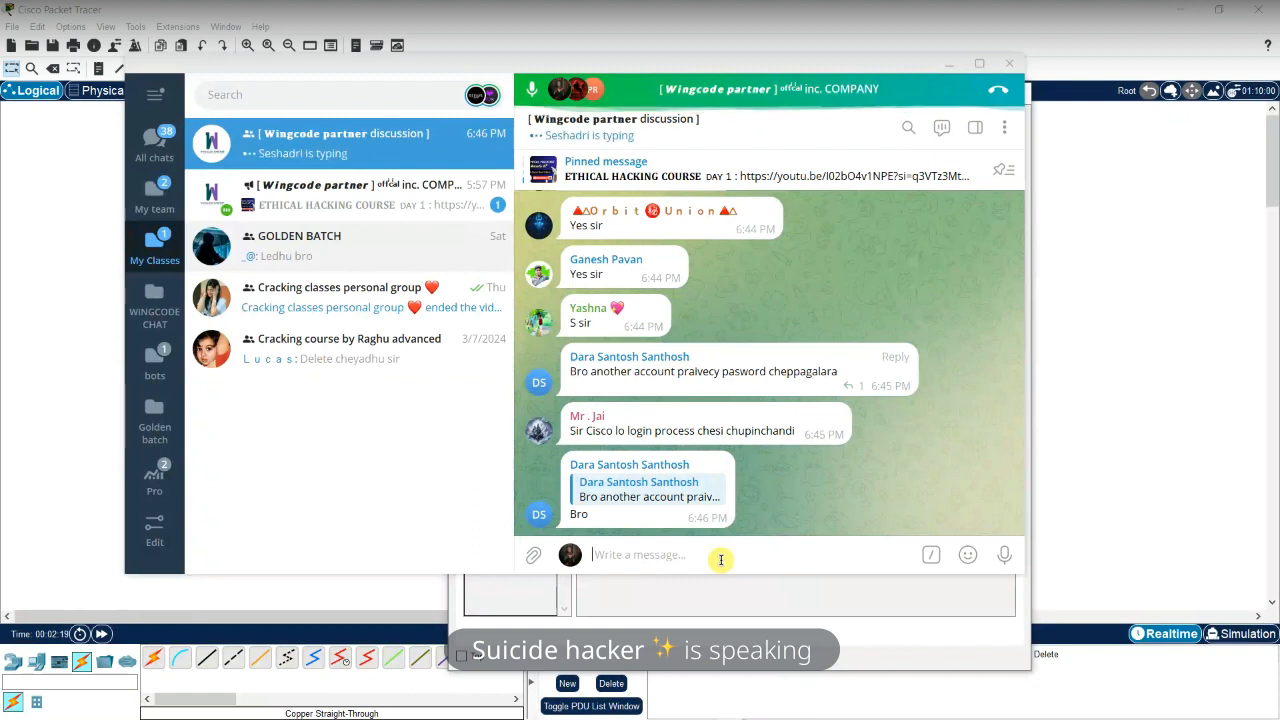
click(763, 64)
drag(701, 105, 497, 90)
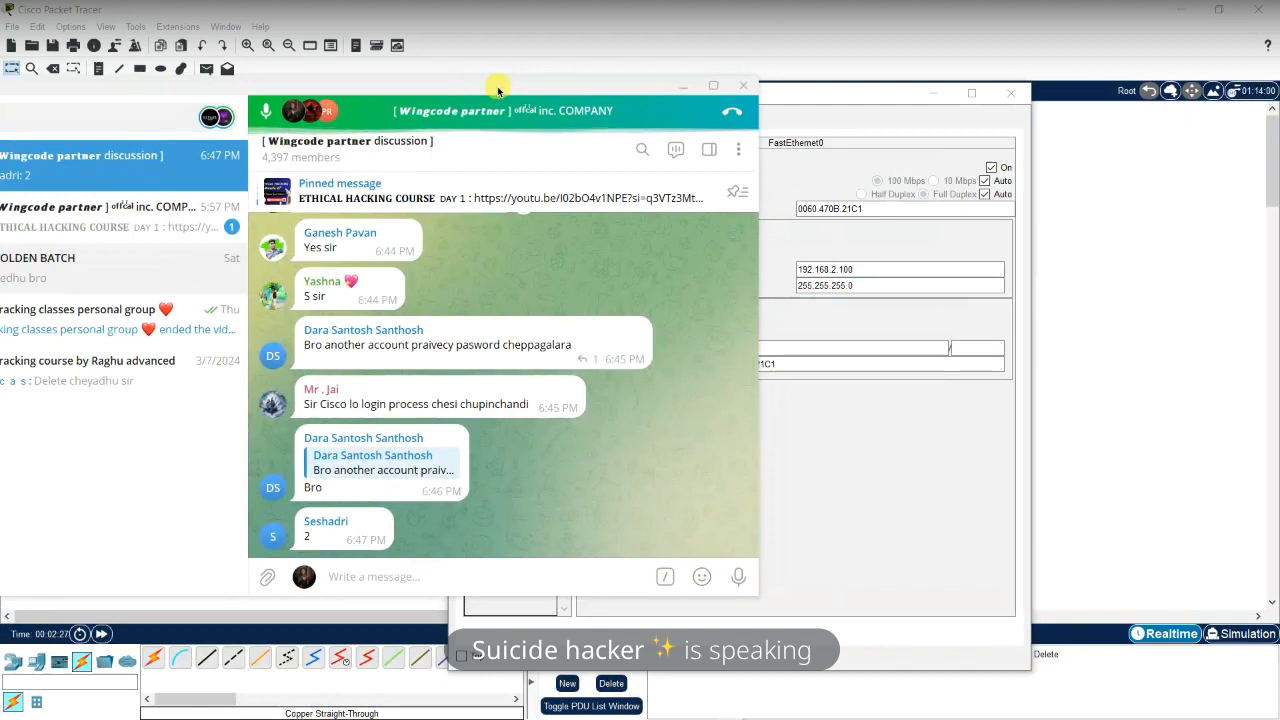
Review the IPv4 address, subnet mask and port status of PC0's FastEthernet0 interface, and close the PC0 and Telegram windows
click(853, 270)
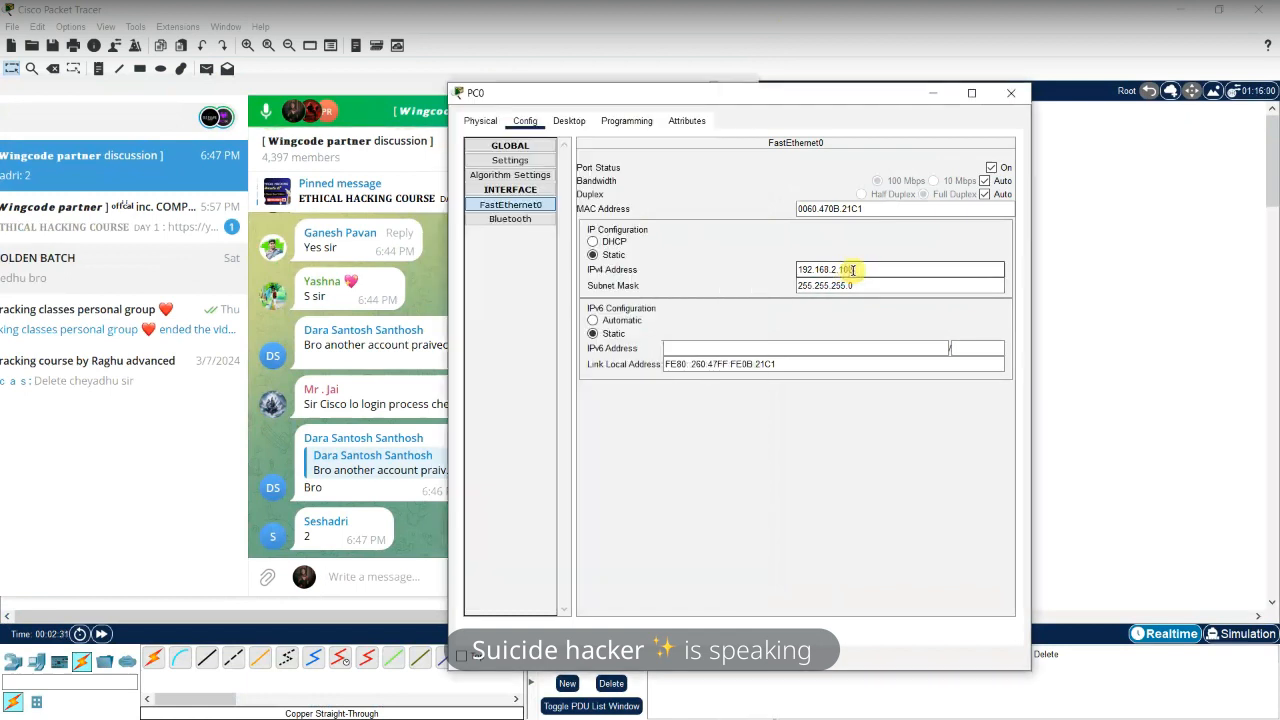
click(868, 286)
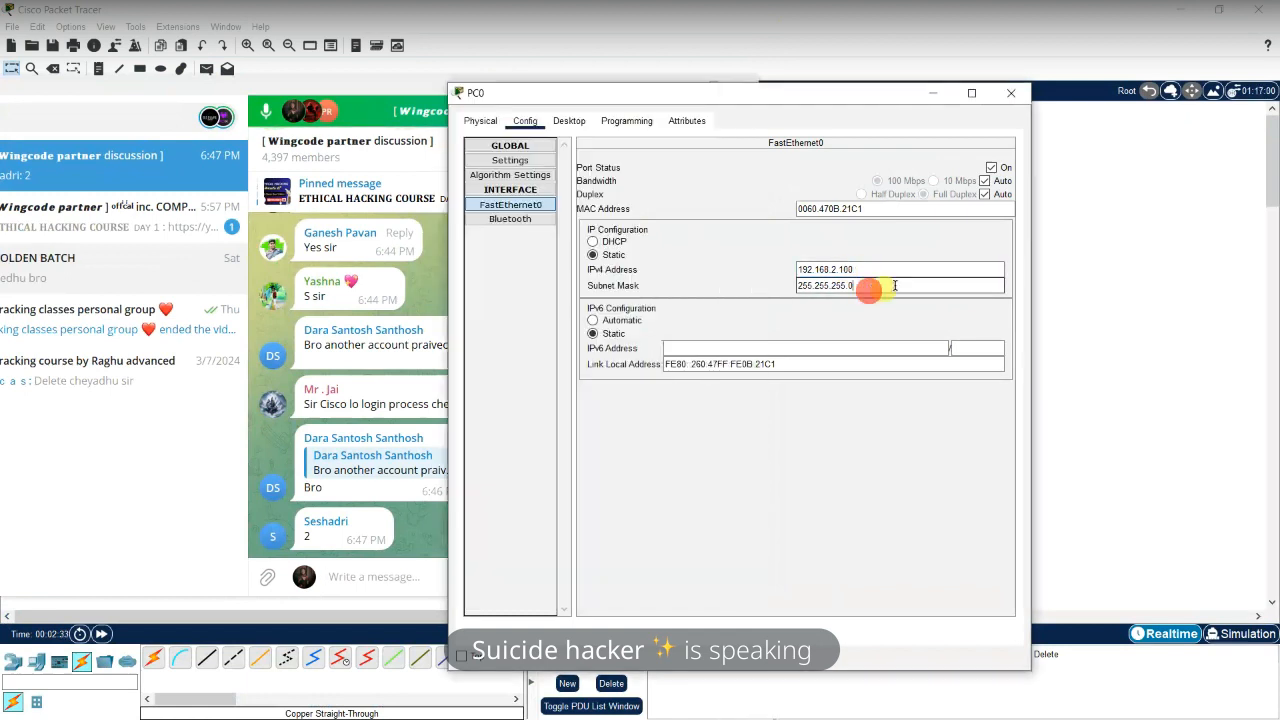
click(990, 168)
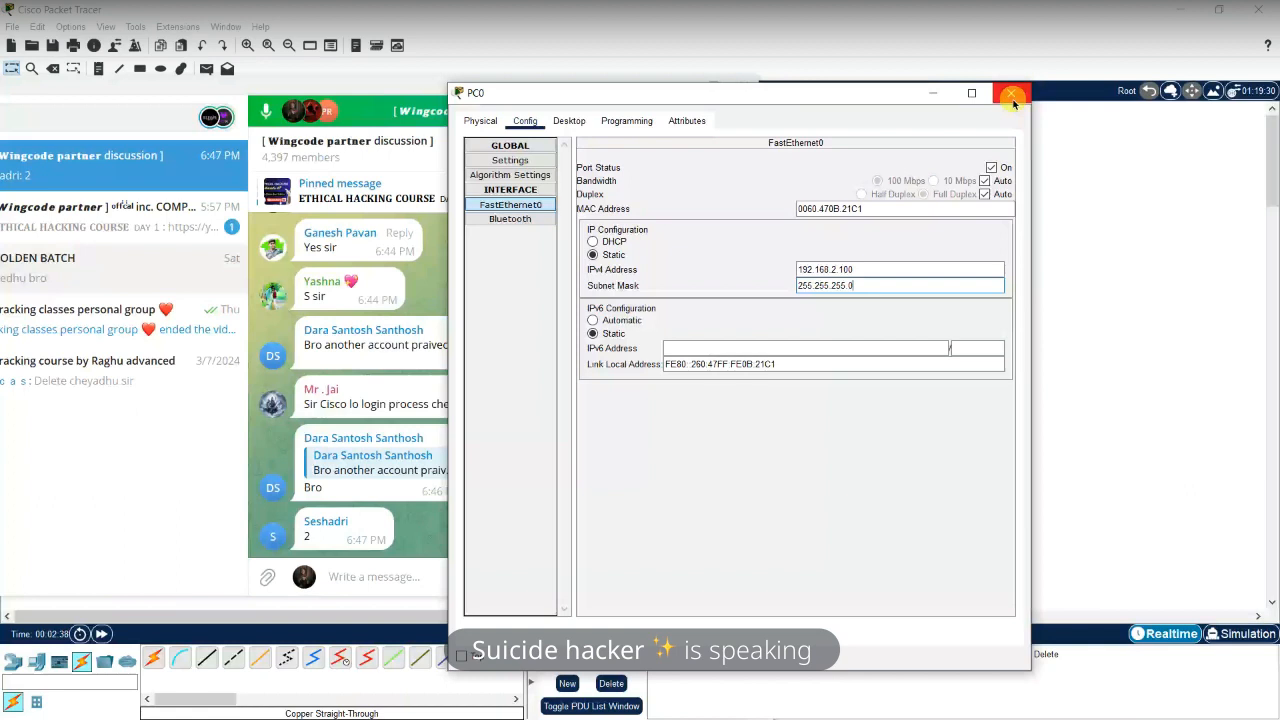
click(1012, 94)
drag(558, 92, 896, 106)
click(1023, 98)
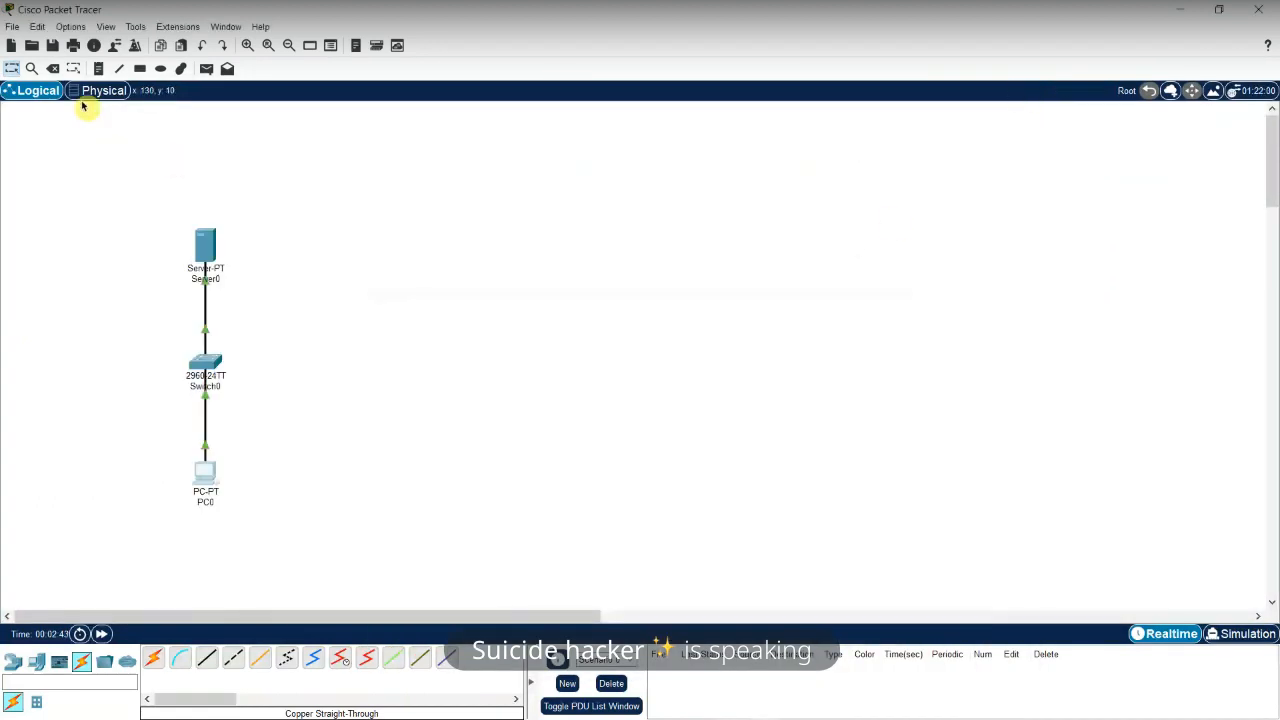
Add a text note reading 192.168.2.100 and position it right beside PC0
click(98, 68)
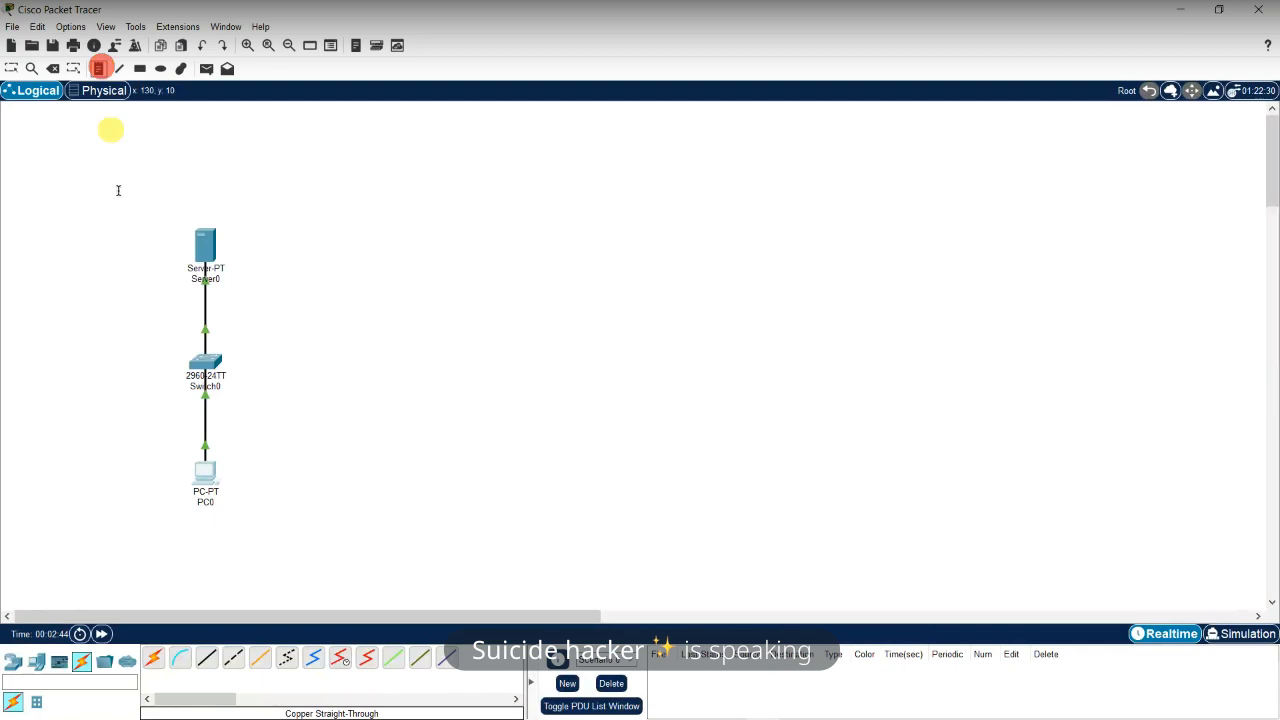
click(264, 480)
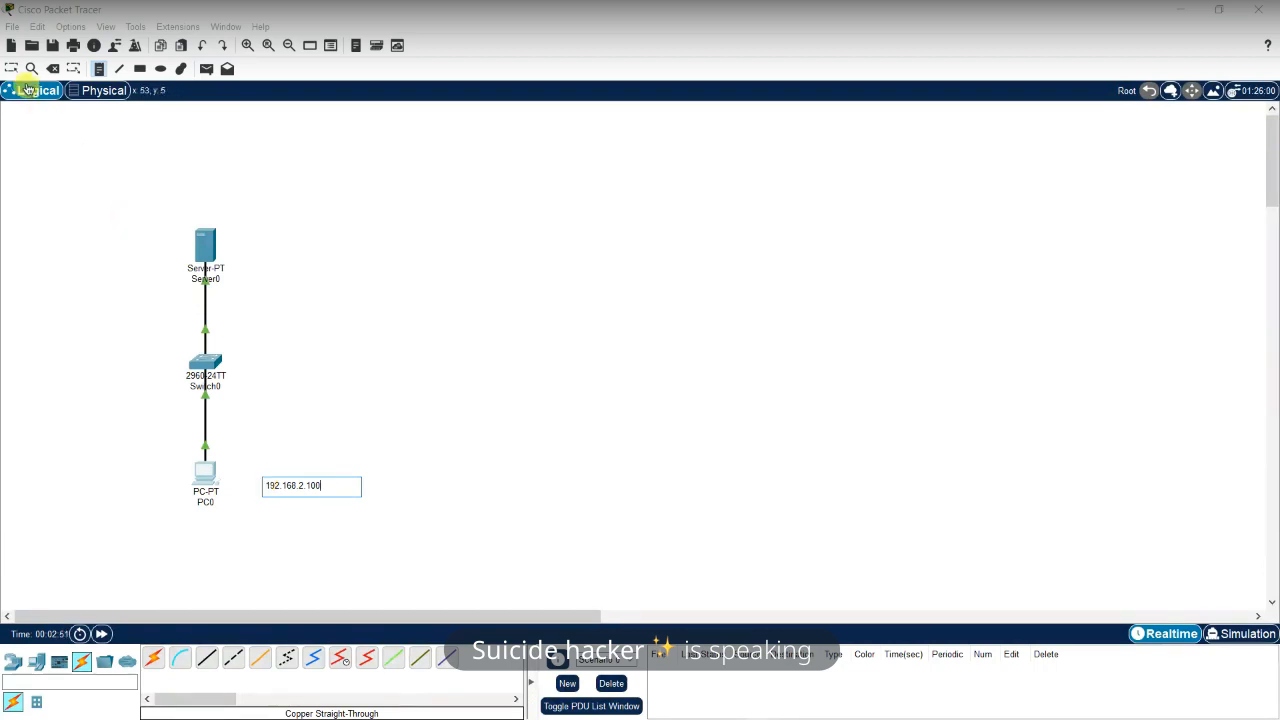
click(11, 68)
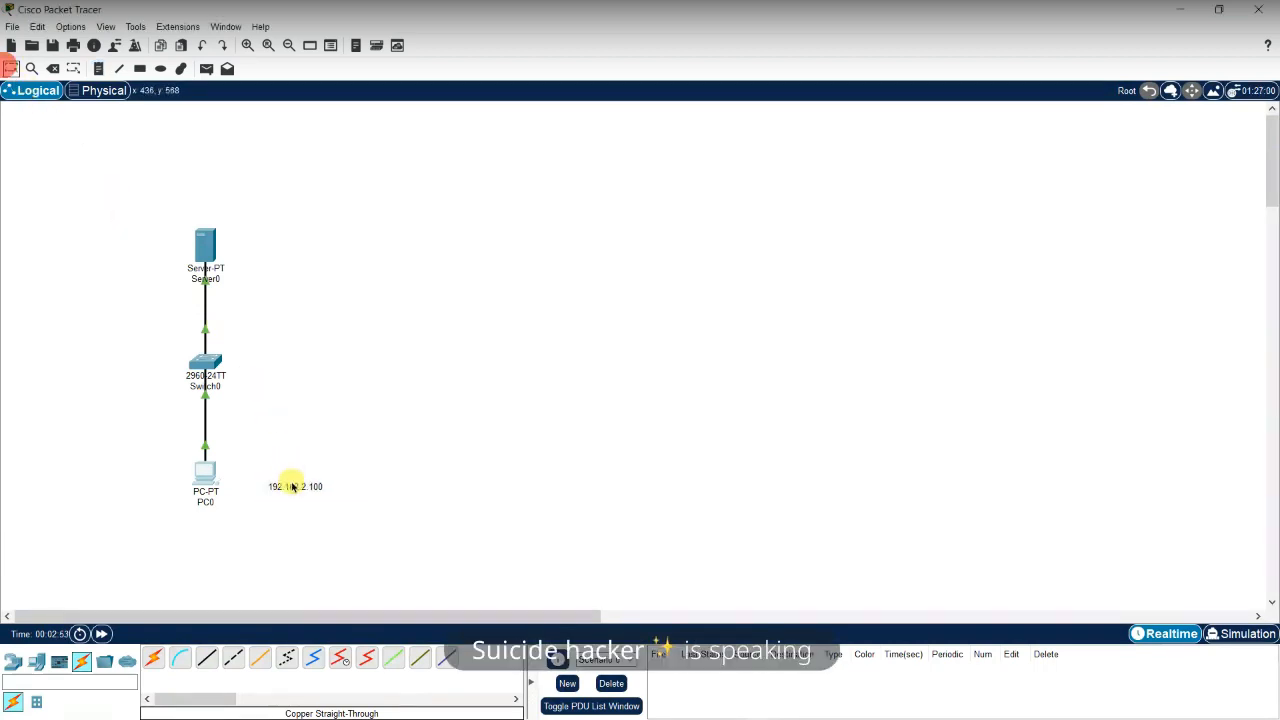
drag(292, 492, 251, 480)
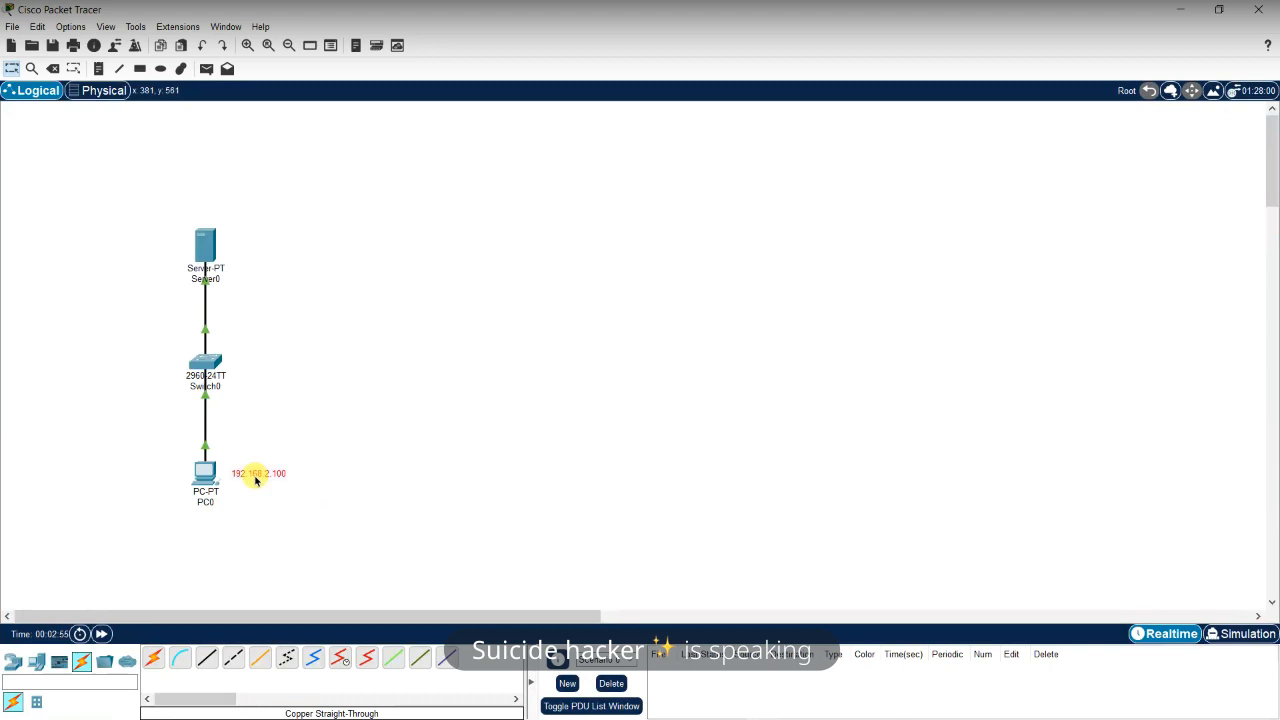
click(127, 553)
Open Server0's FastEthernet0 interface settings and enter the beginning of its static IPv4 address, starting with 192
click(206, 252)
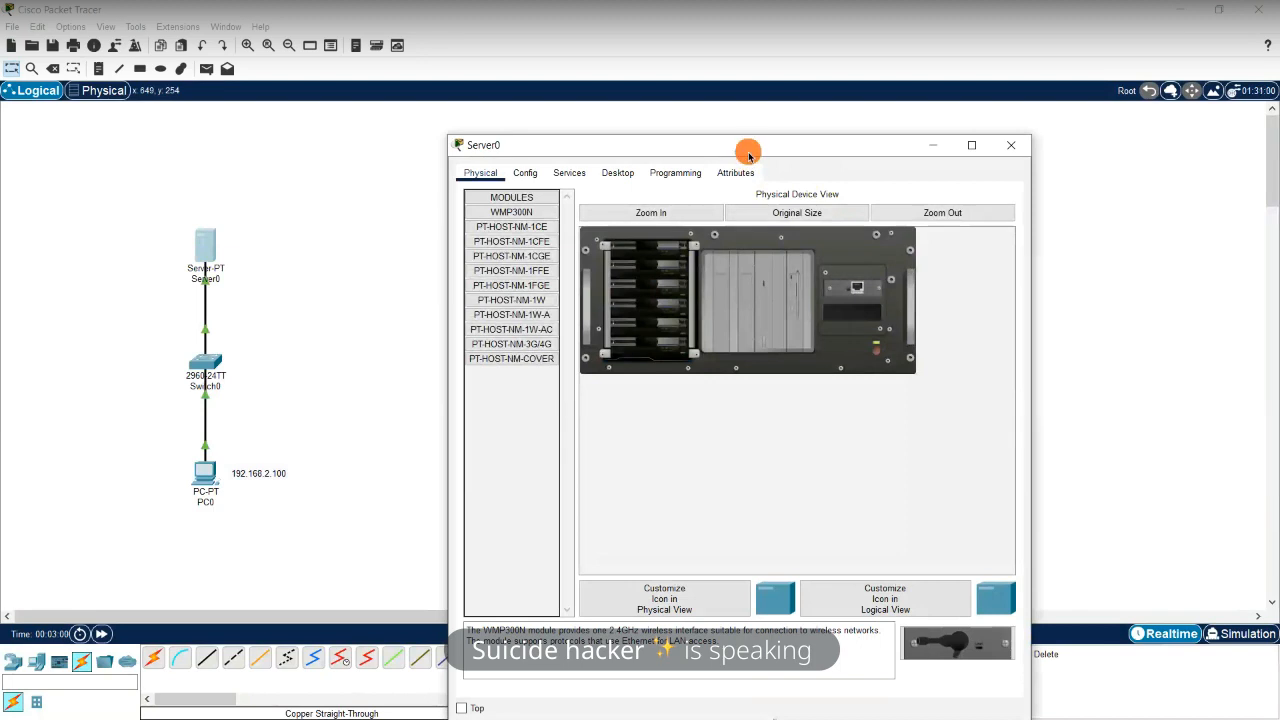
drag(749, 151, 740, 127)
click(516, 144)
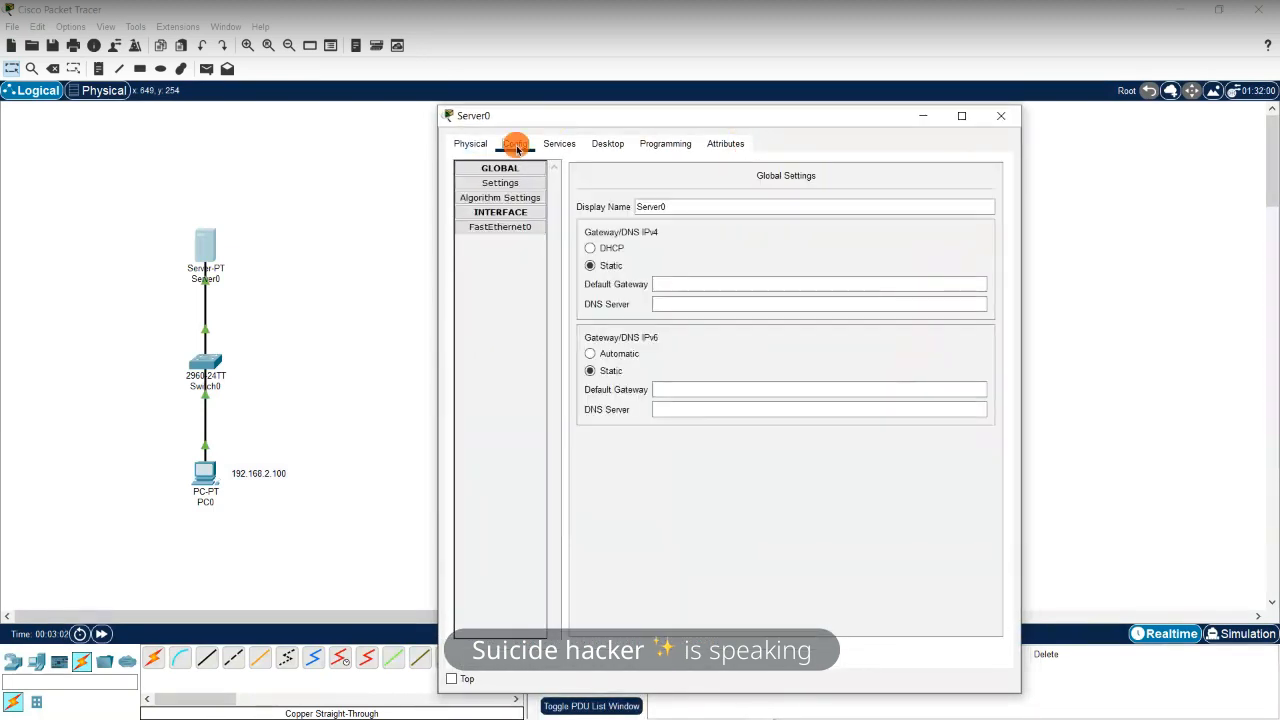
click(516, 213)
click(516, 213)
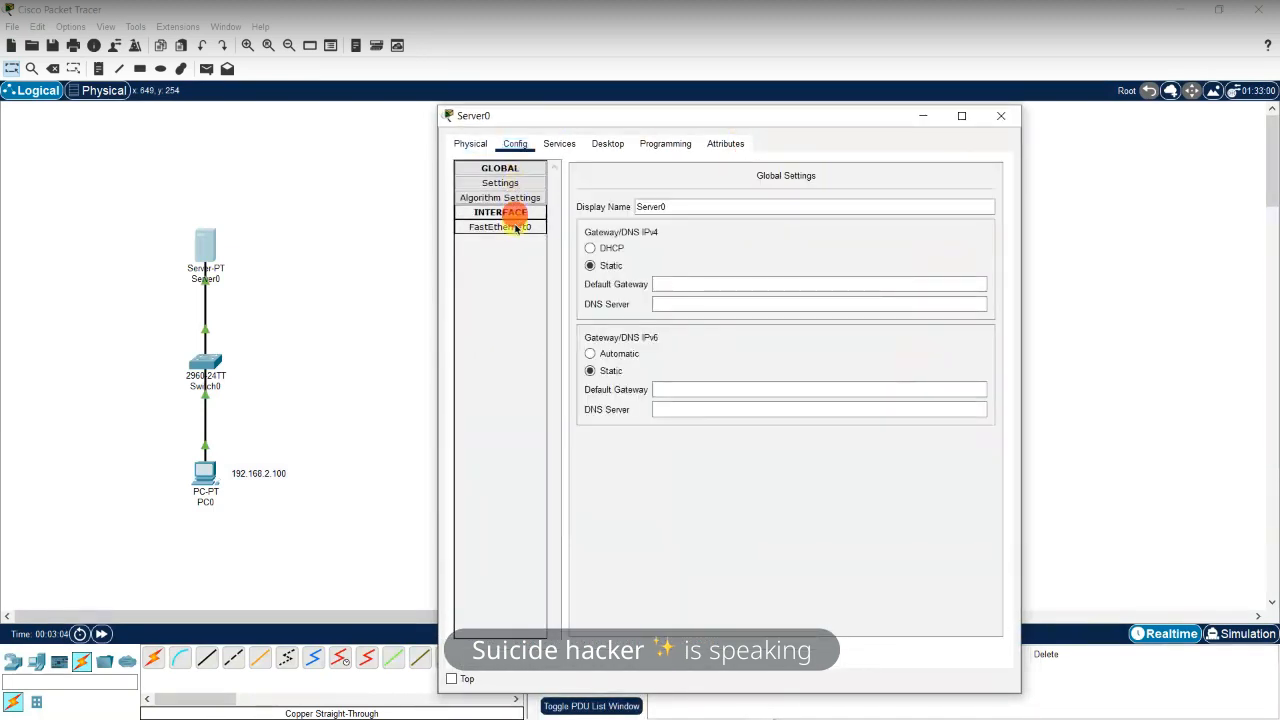
click(516, 228)
click(806, 291)
text(192)
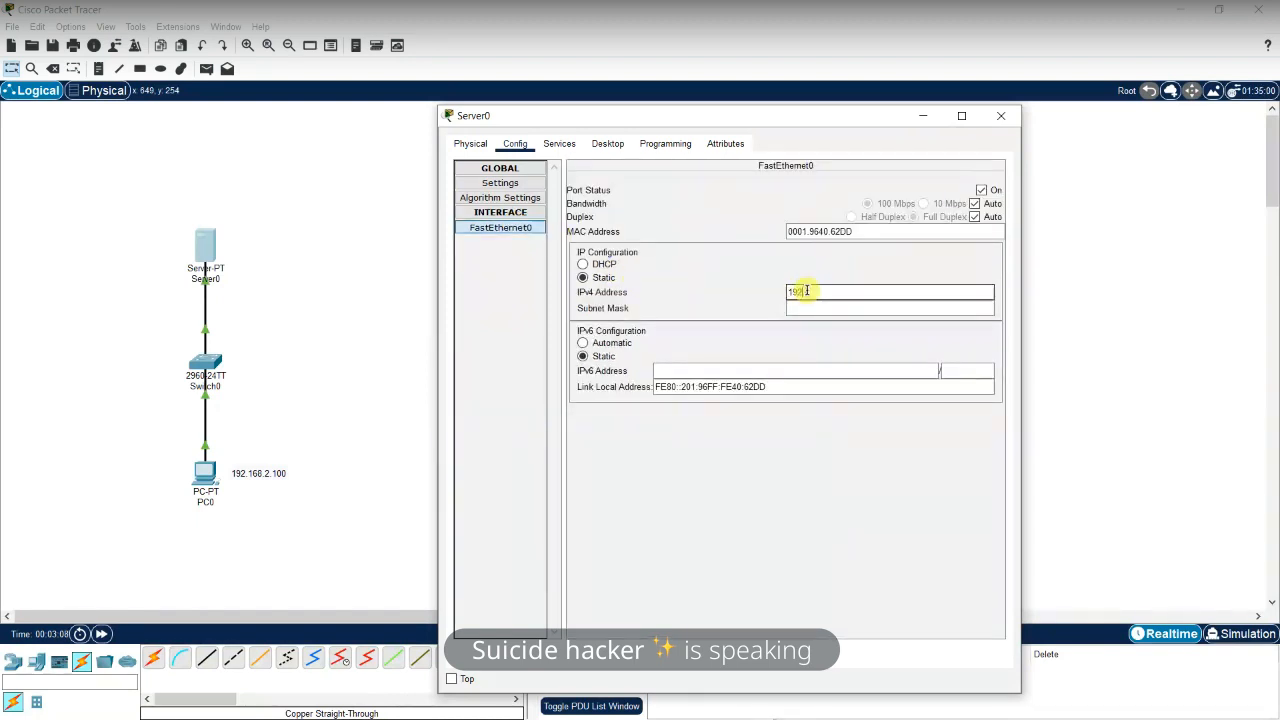
text(.16)
Switch to Telegram and reply to the incoming private message, asking the sender not to message while class is going on
mouse_move(731, 706)
click(677, 628)
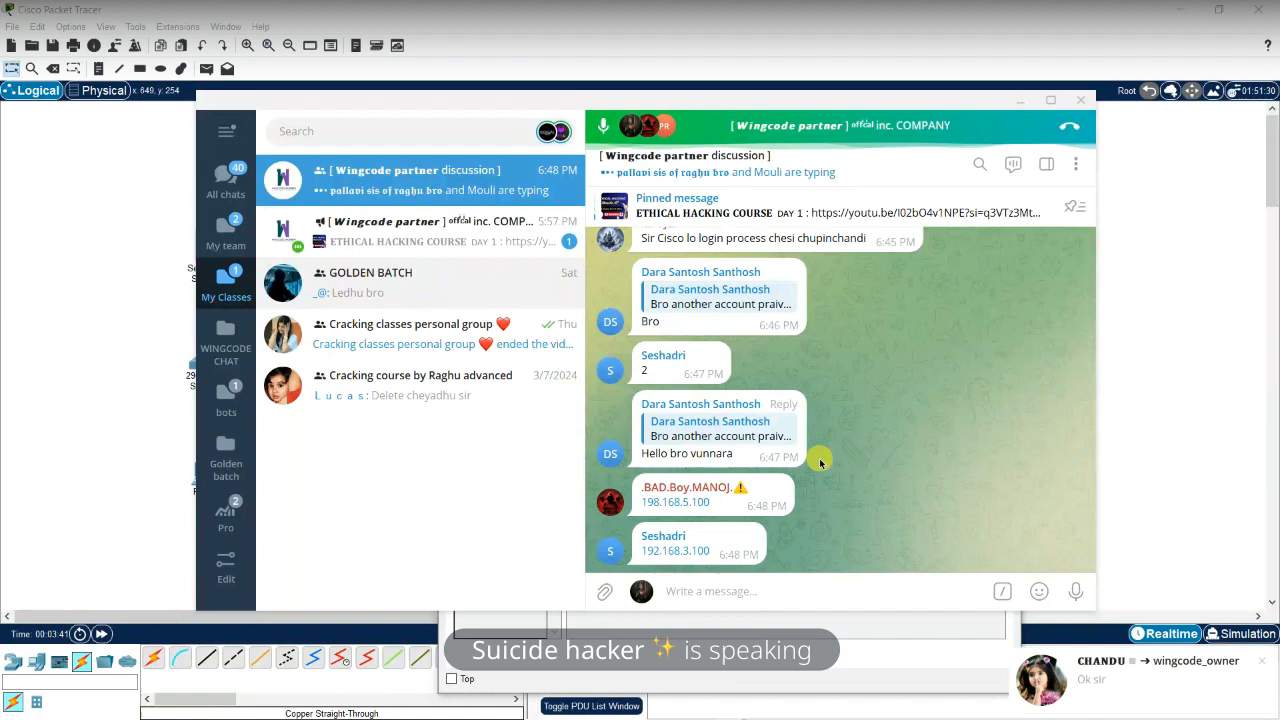
click(1255, 693)
text(do)
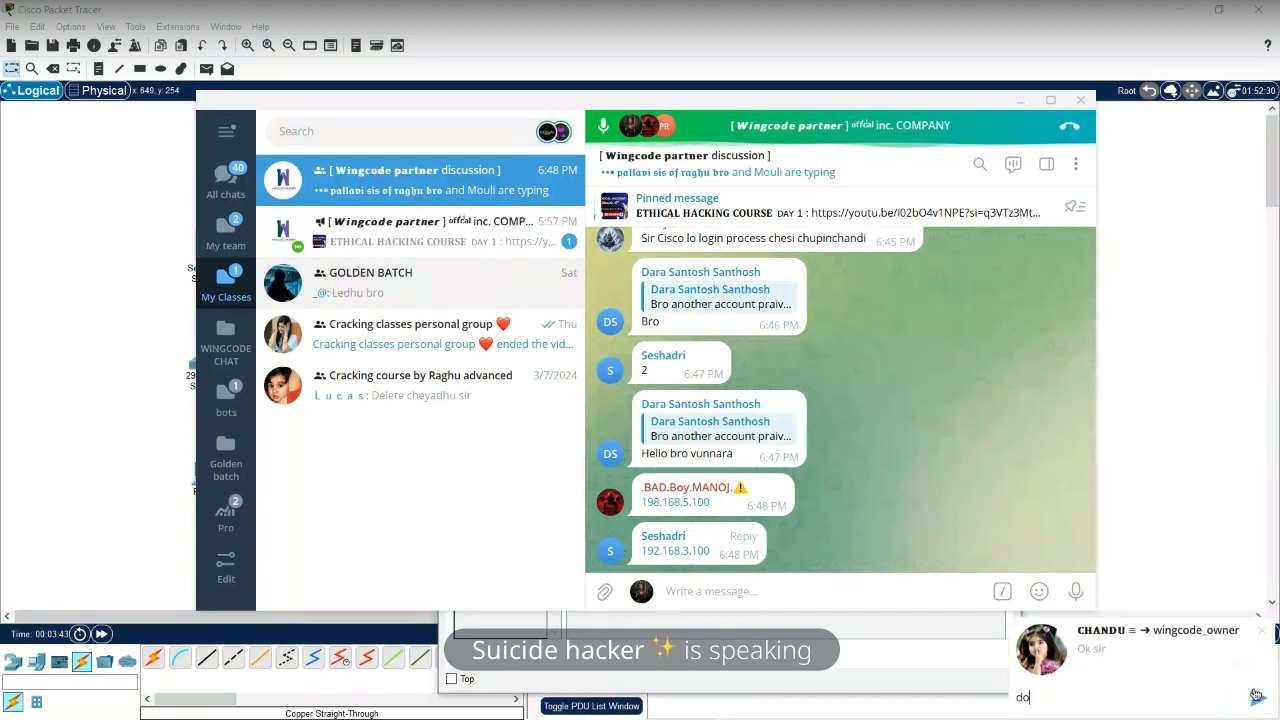
text(nt message)
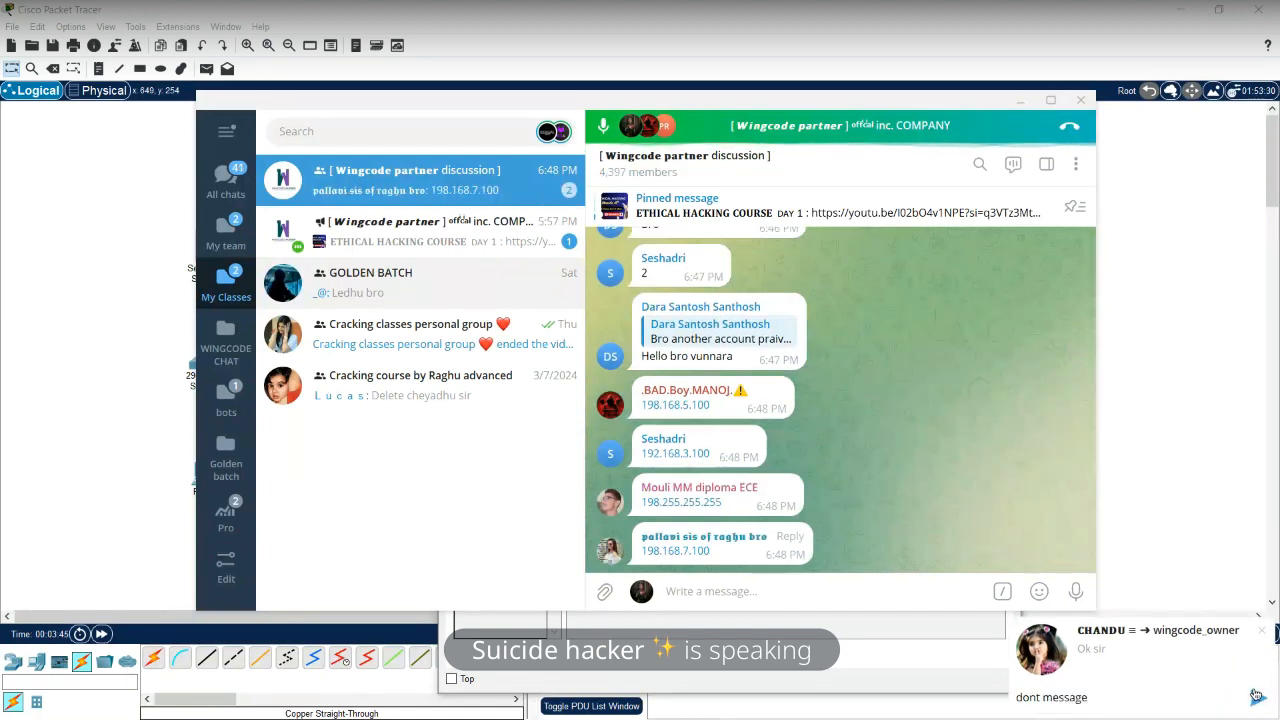
text( while class on goi)
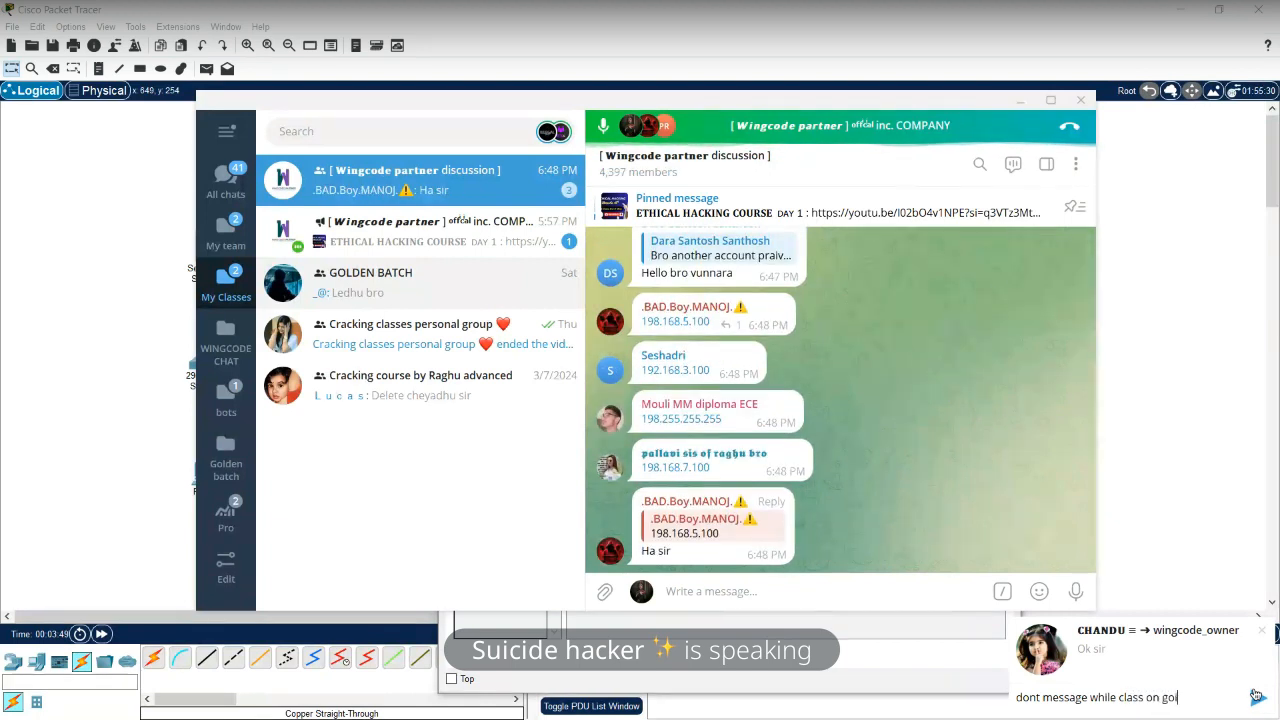
click(1256, 695)
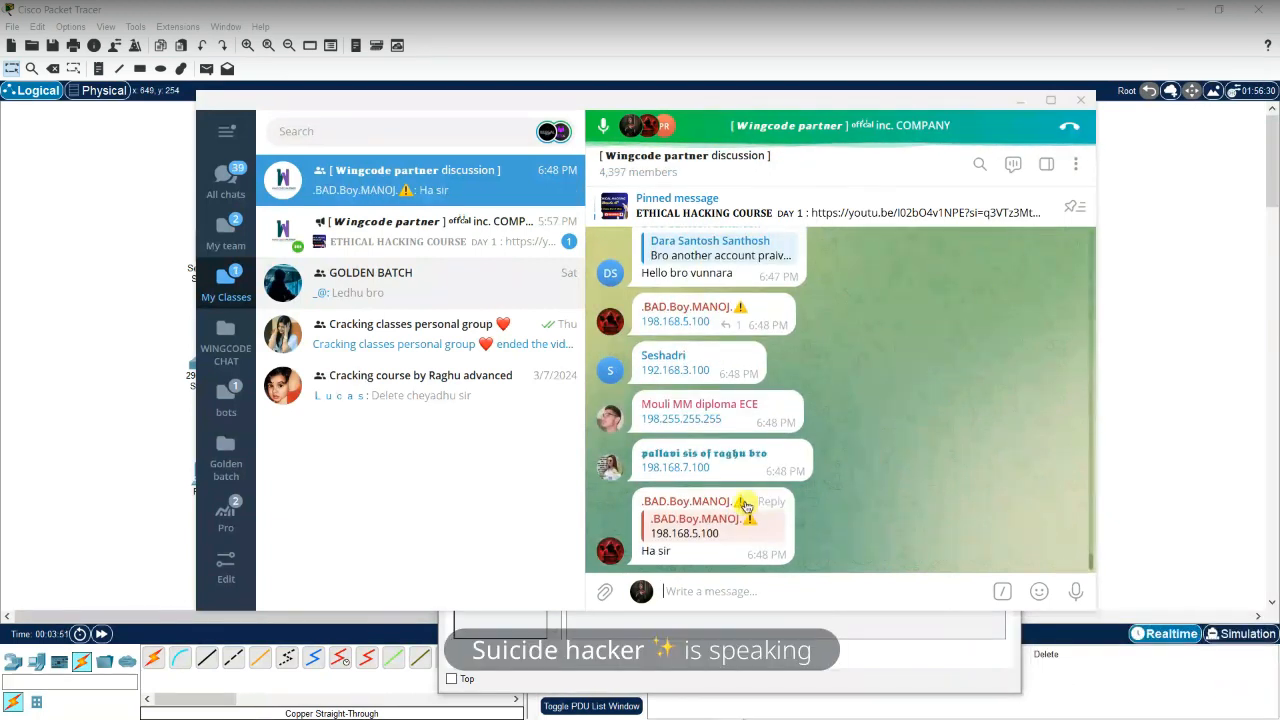
Look through the newest messages in the Wingcode partner discussion and add a heart reaction to the message reading 198.168.7.100
scroll(745, 505, up, 2)
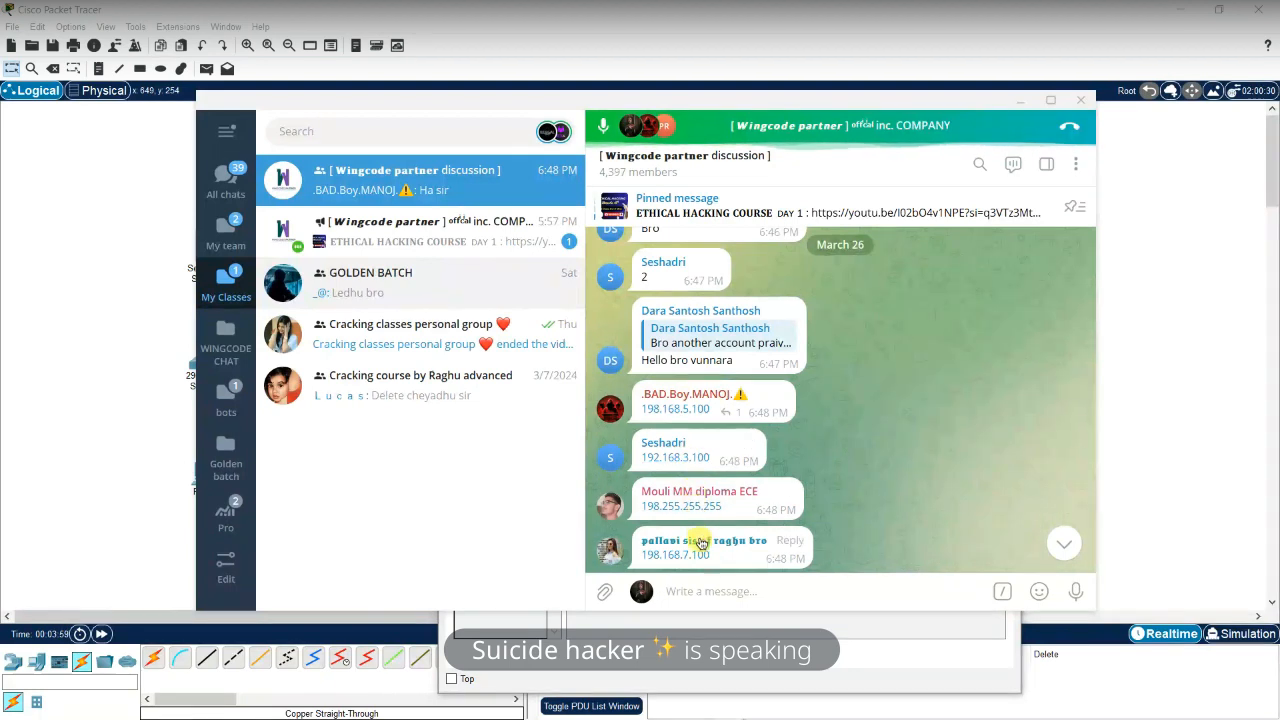
scroll(808, 502, down, 1)
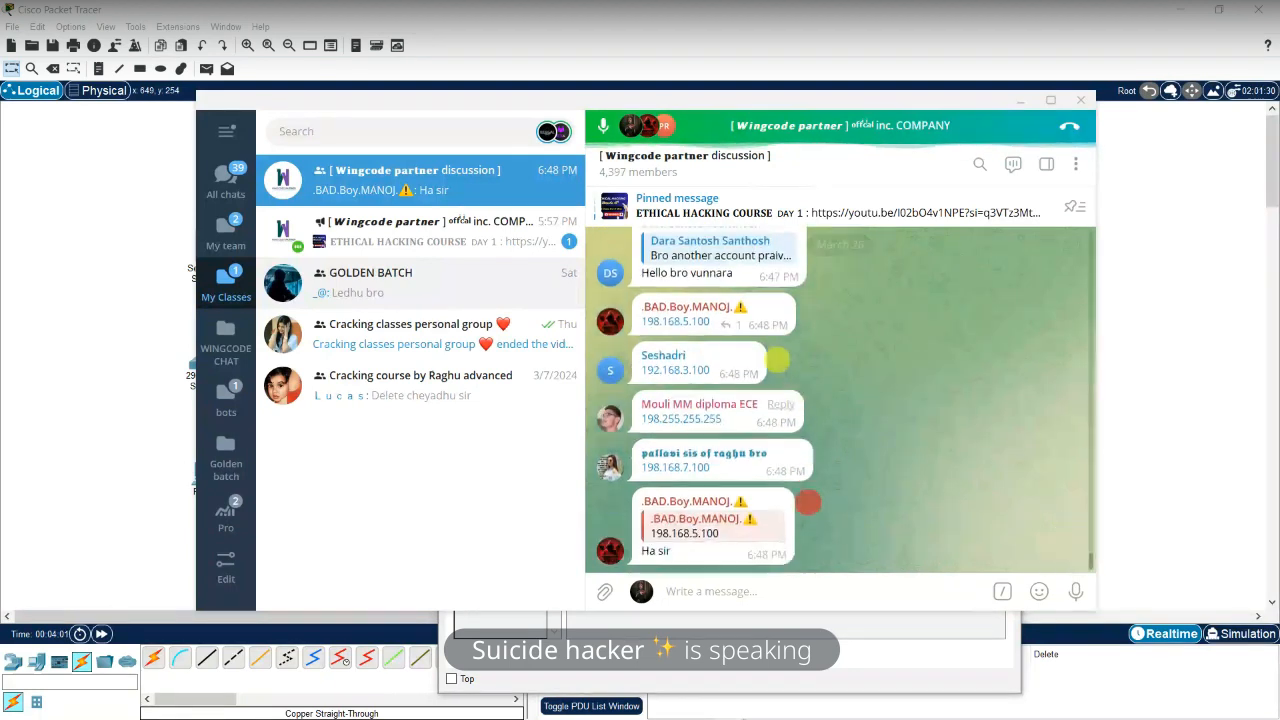
double_click(667, 470)
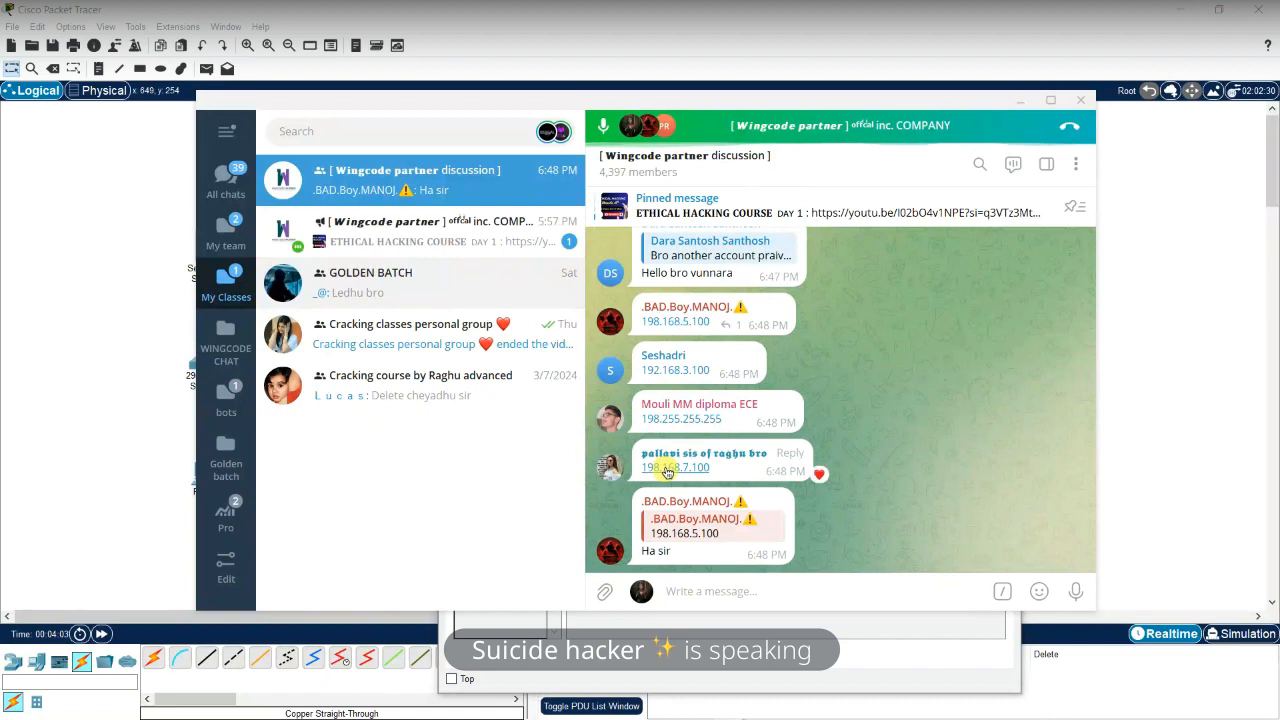
Copy the 198.168.5.100 link from the group chat and return to Server0's IPv4 address setting, dismissing the error
right_click(690, 324)
click(740, 425)
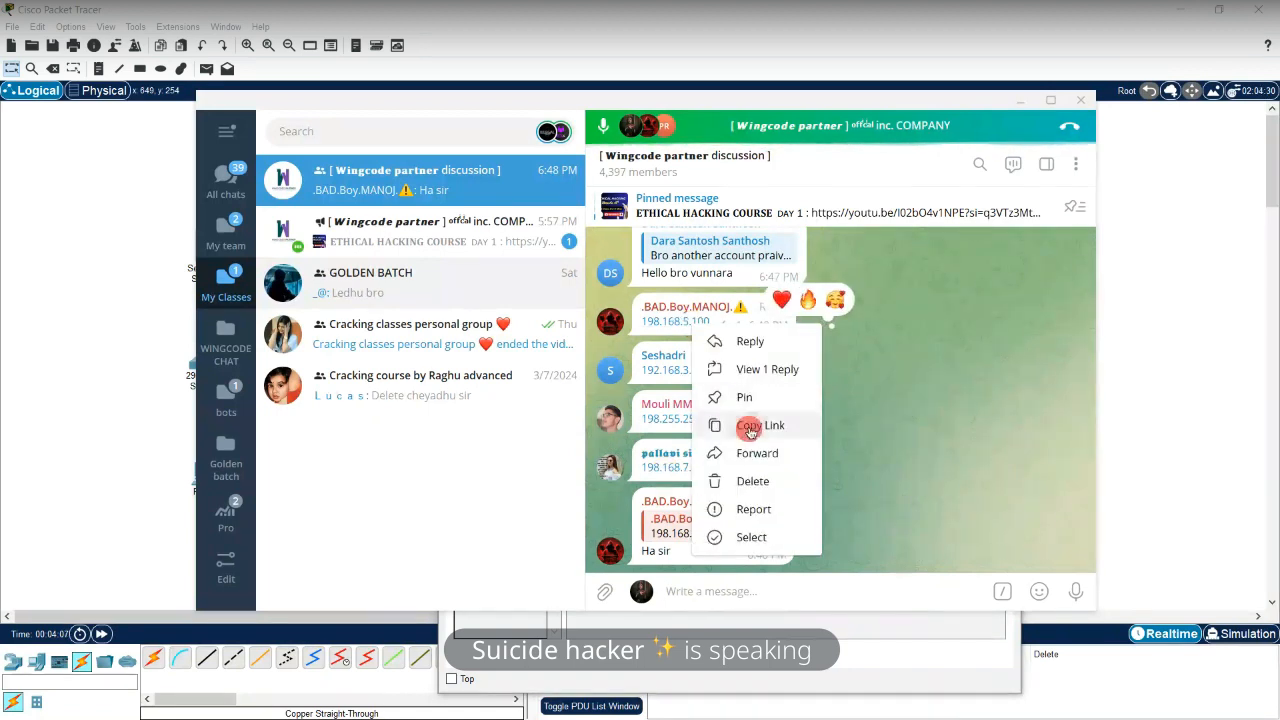
click(1021, 101)
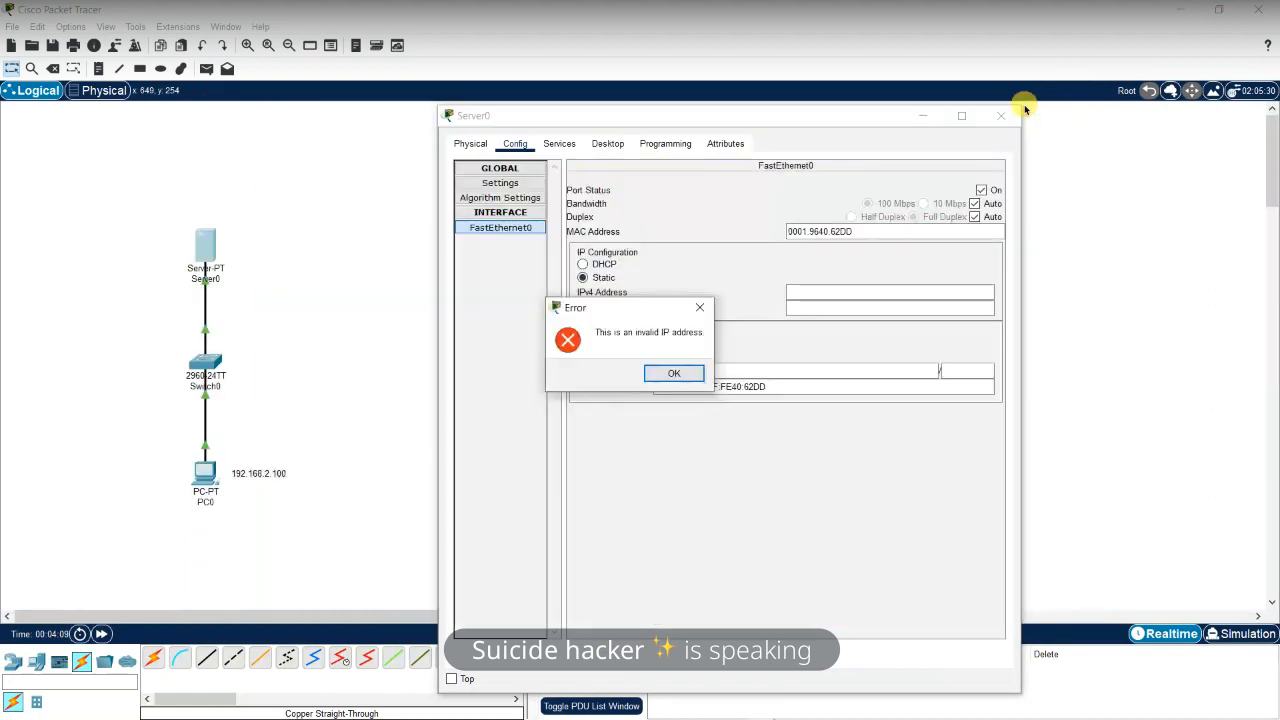
click(674, 373)
click(871, 290)
click(871, 287)
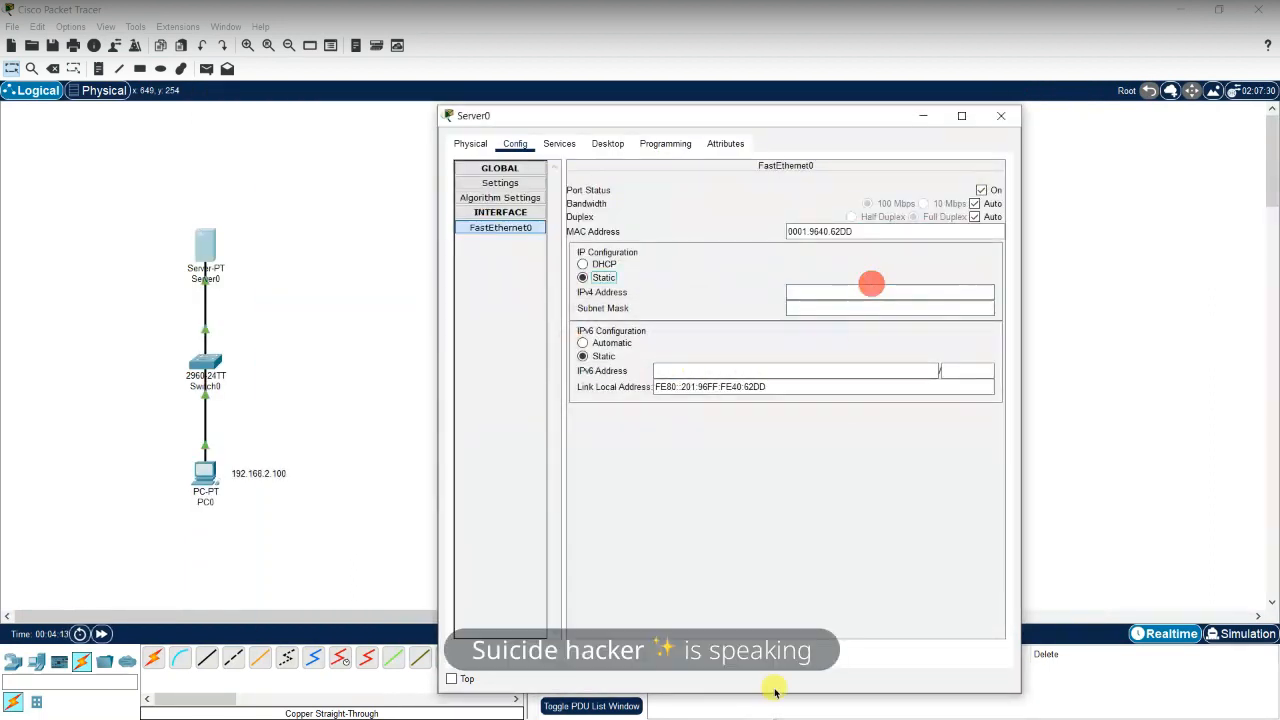
Open the Telegram group call, mute the microphone, shift the call window down slightly, unmute again and minimise it
mouse_move(728, 708)
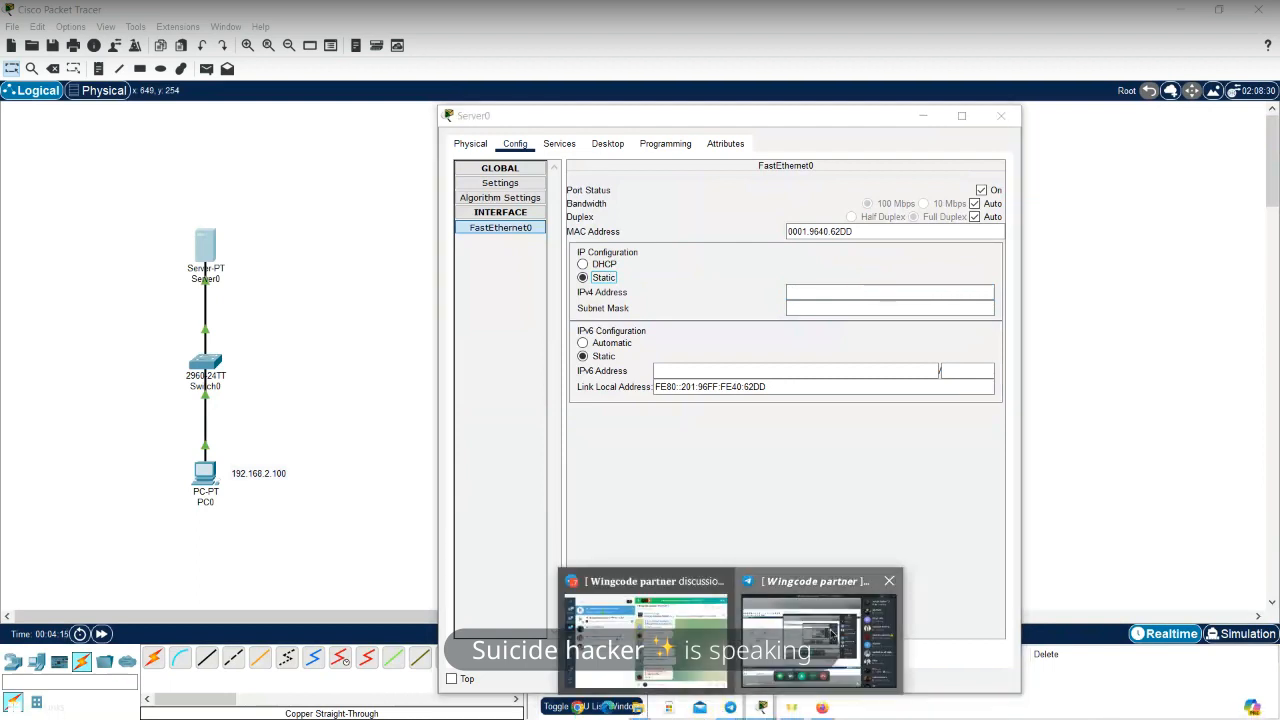
click(830, 636)
click(748, 477)
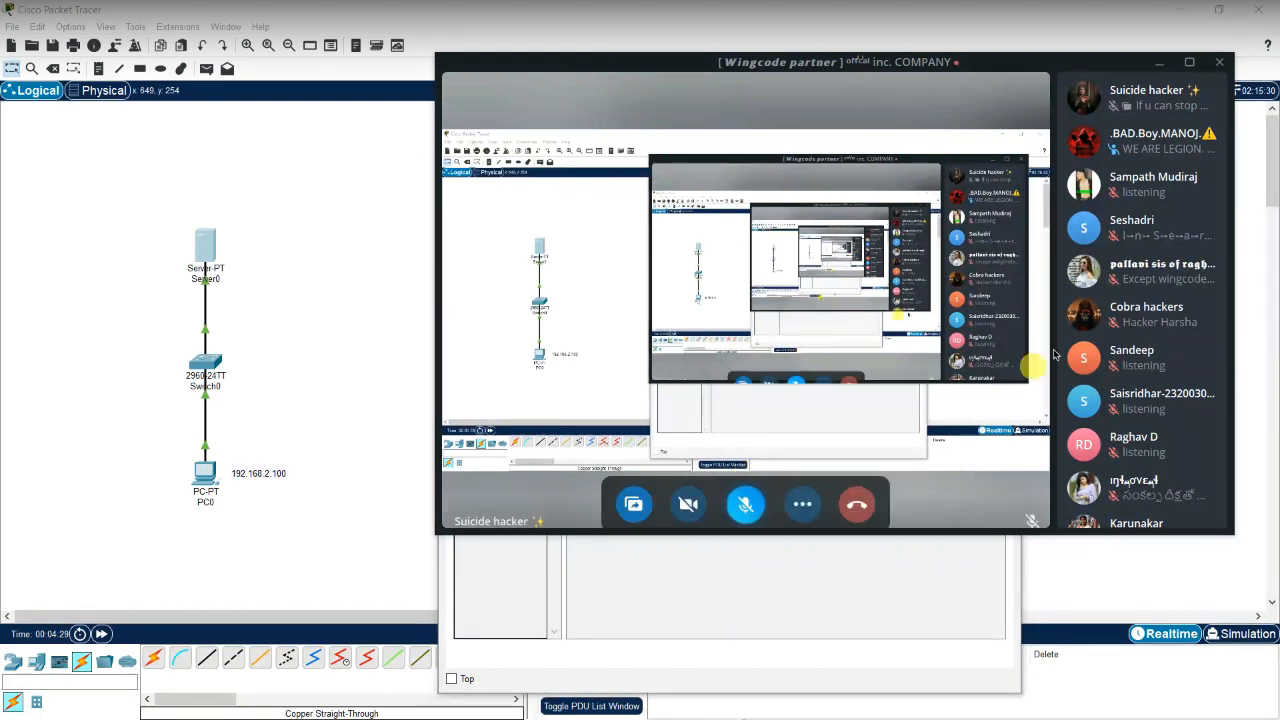
drag(1040, 72, 1038, 90)
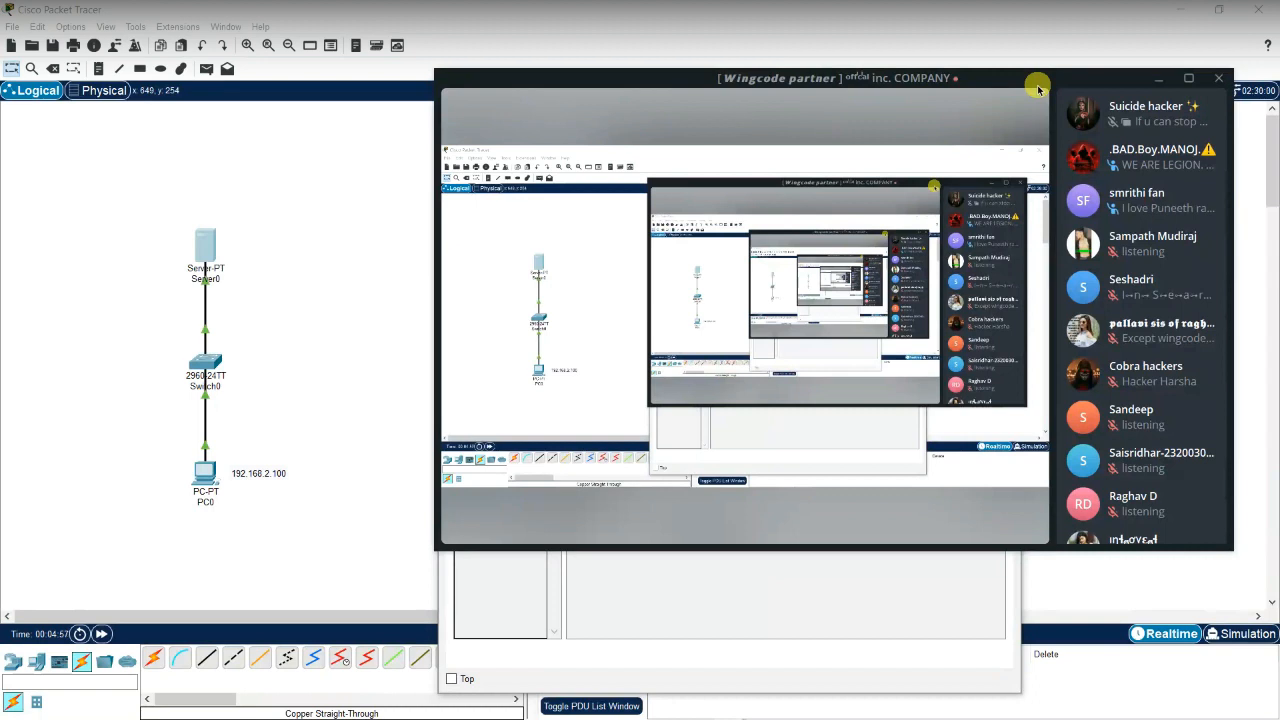
drag(1038, 90, 1036, 97)
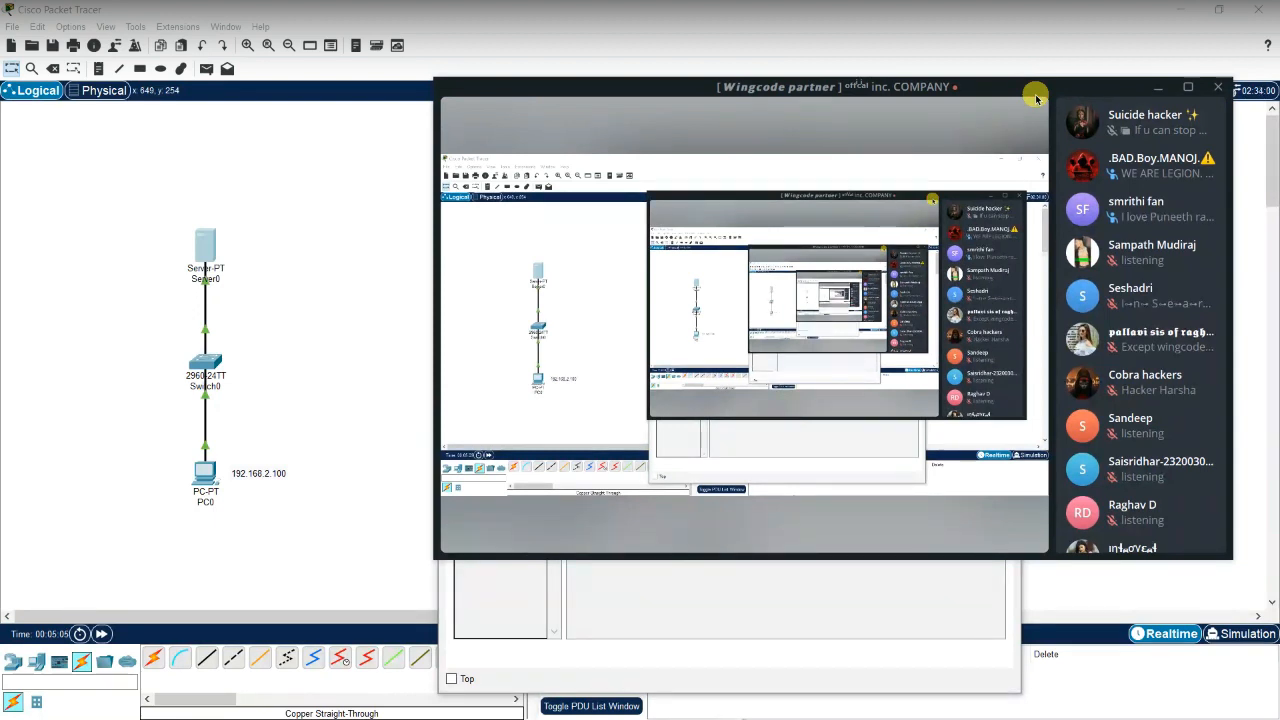
click(744, 498)
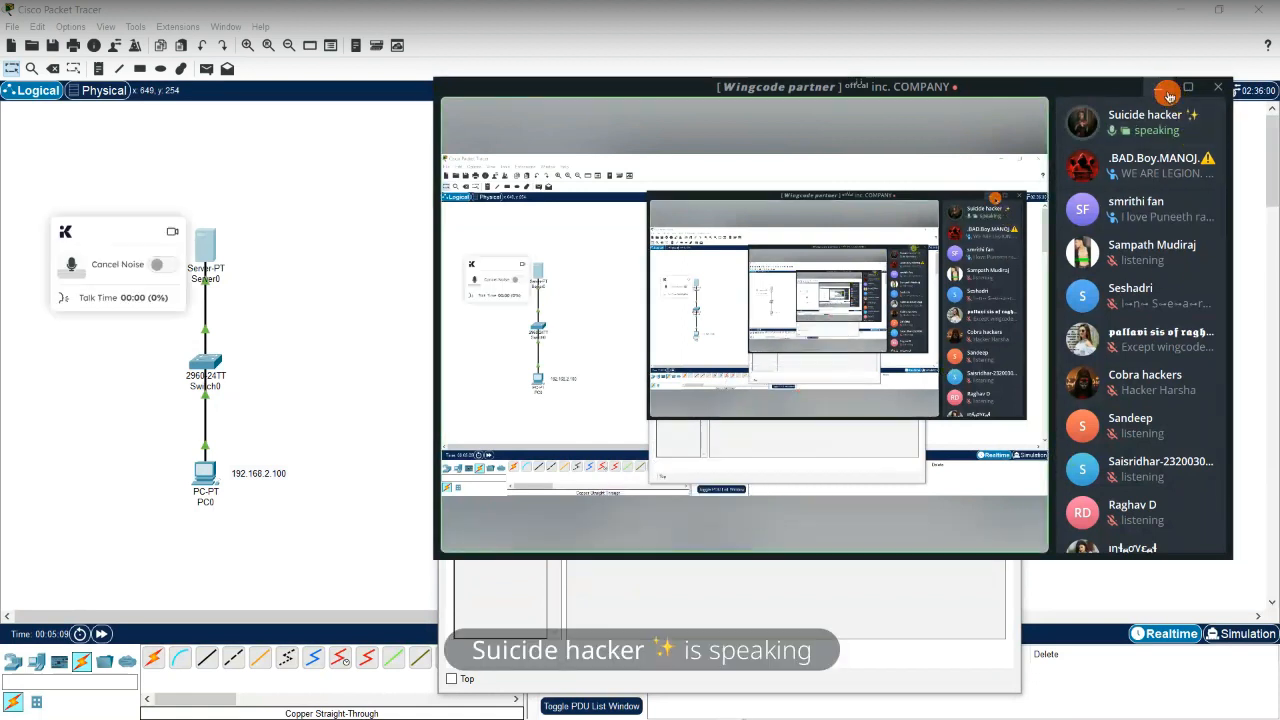
click(1158, 88)
Set Server0's static IPv4 address to 198.168.5.100 with subnet mask 255.255.255.0 and close its window
click(812, 293)
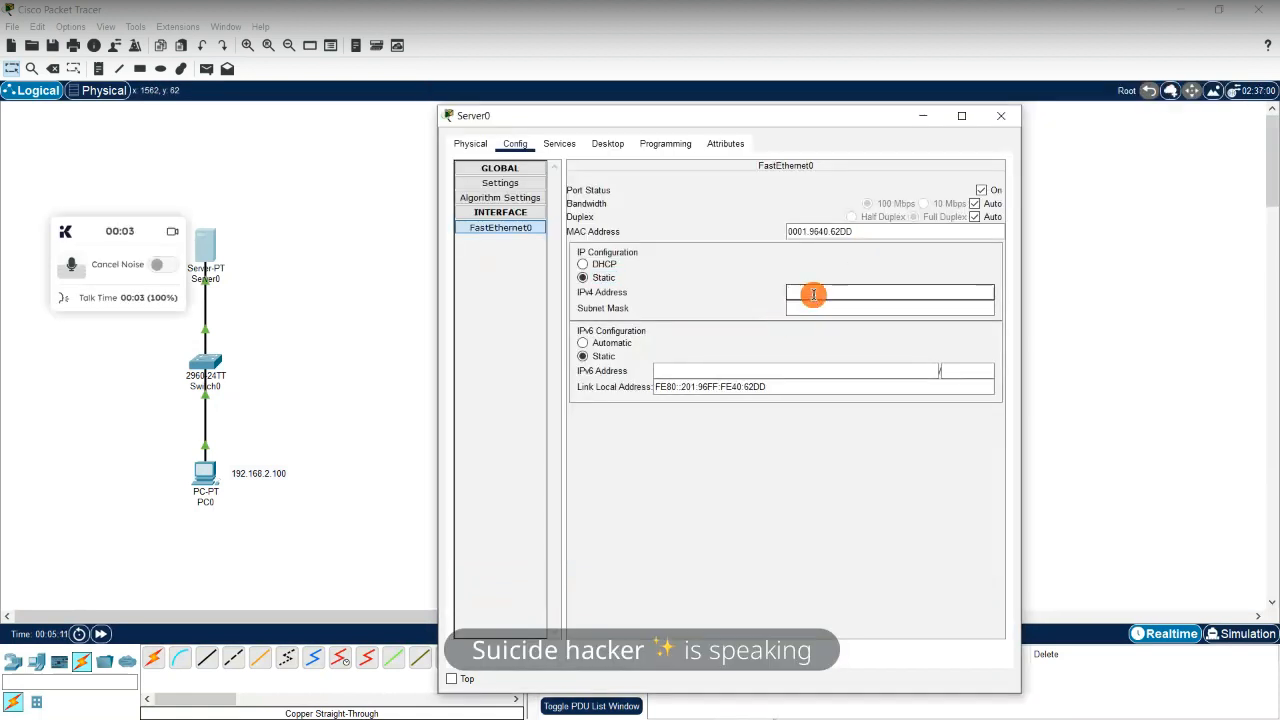
text(https://198.168.5.100)
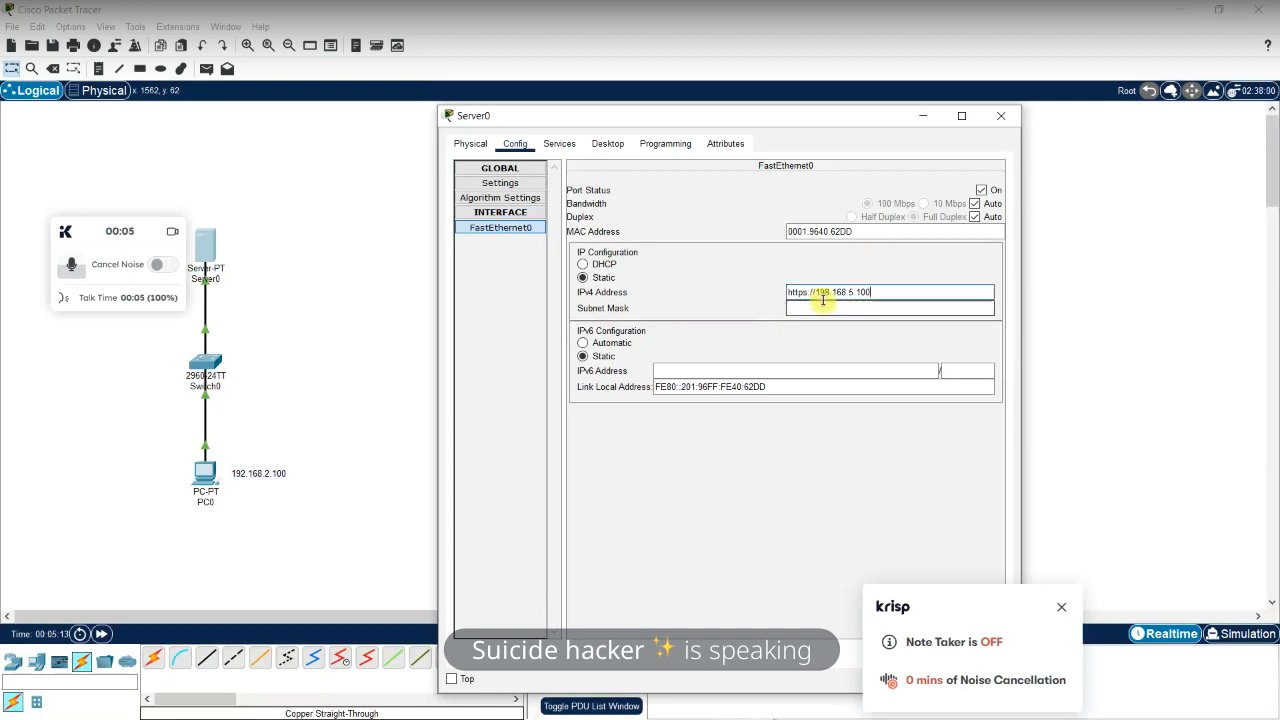
click(813, 293)
key(BackSpace)
key(BackSpace)
key(BackSpace)
key(BackSpace)
key(BackSpace)
key(BackSpace)
key(BackSpace)
key(BackSpace)
click(822, 308)
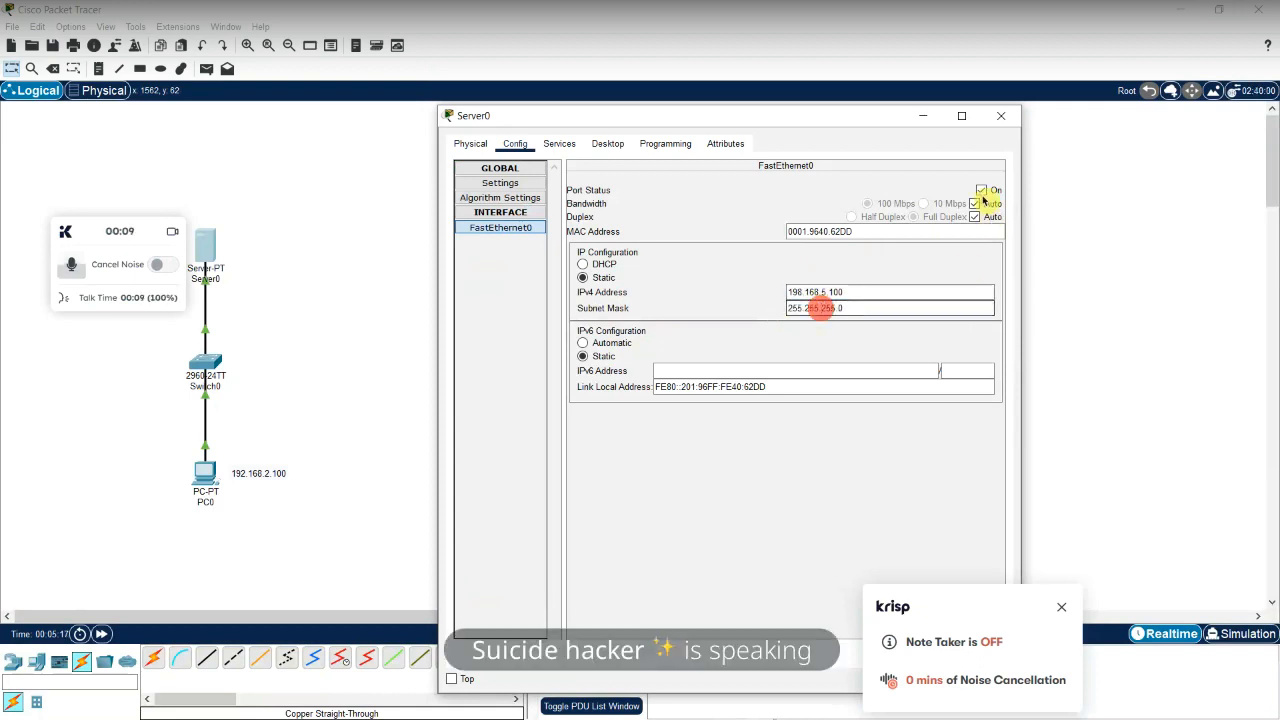
click(999, 120)
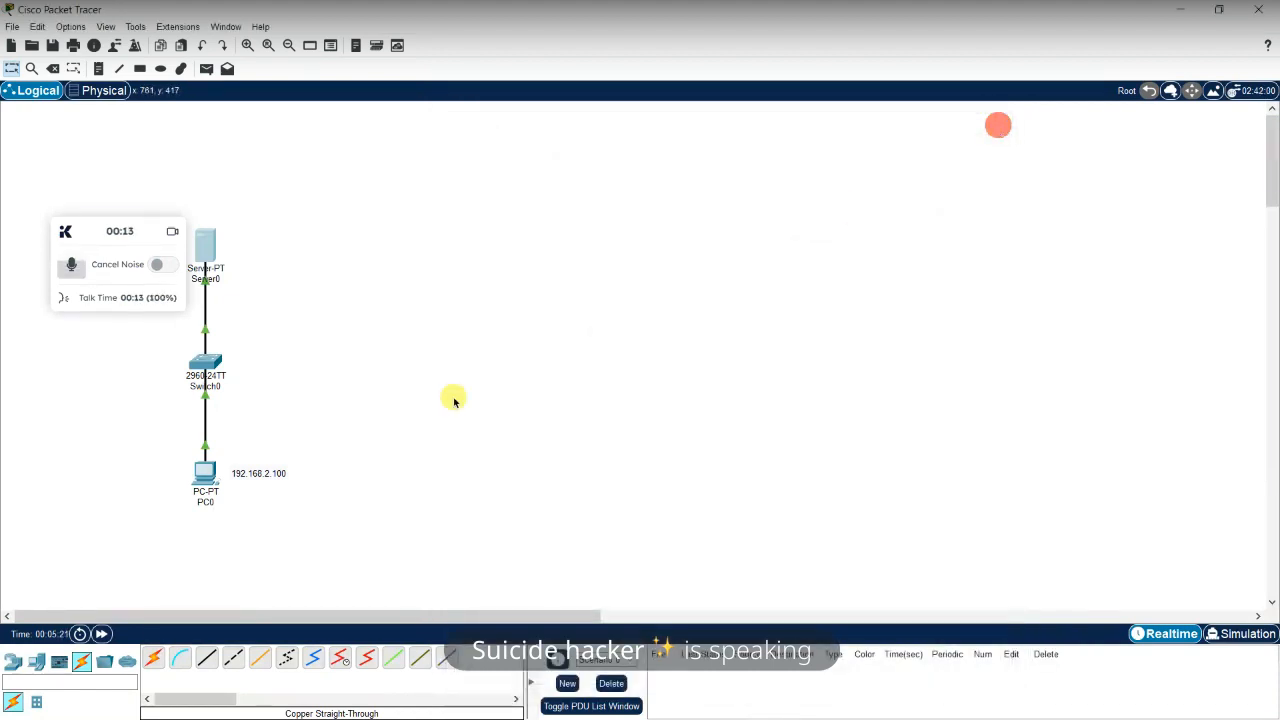
Open PC0's Command Prompt and enter the beginning of a ping command
click(205, 473)
click(185, 215)
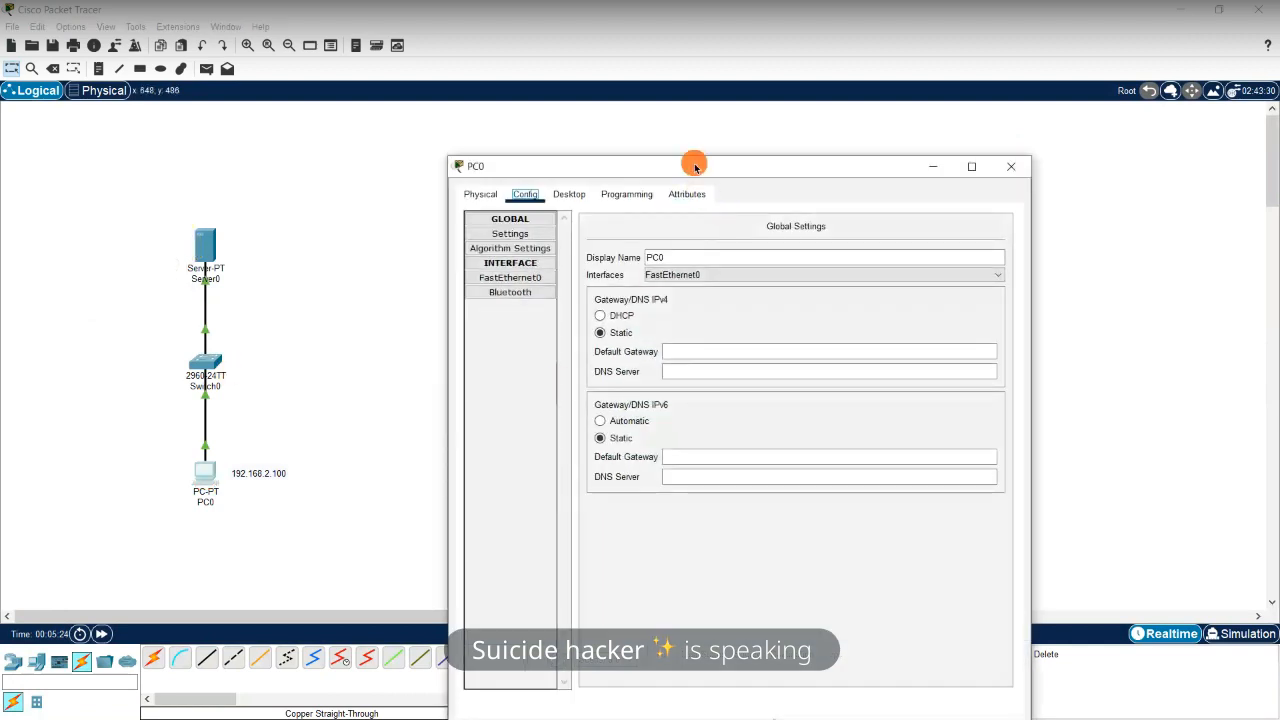
drag(695, 166, 690, 91)
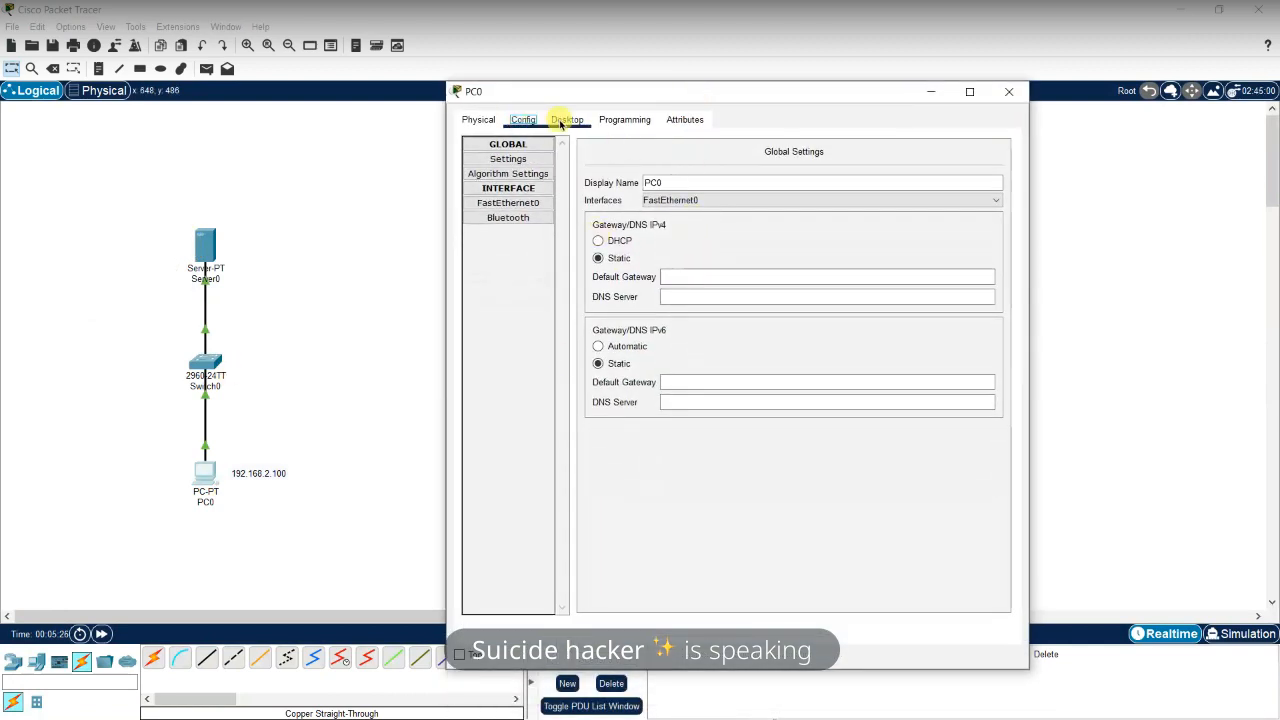
click(566, 120)
click(844, 200)
text(ping)
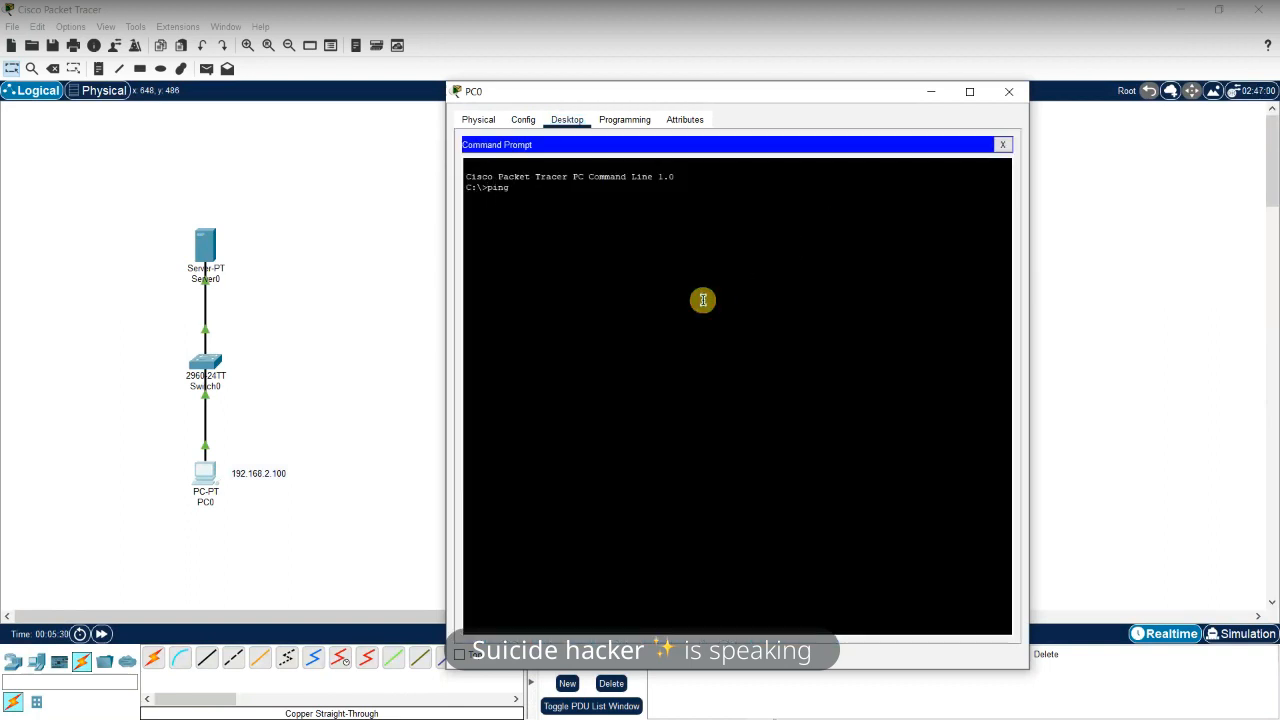
Complete the ping command with the plain address 198.168.5.100, removing the pasted link with its https prefix
right_click(703, 300)
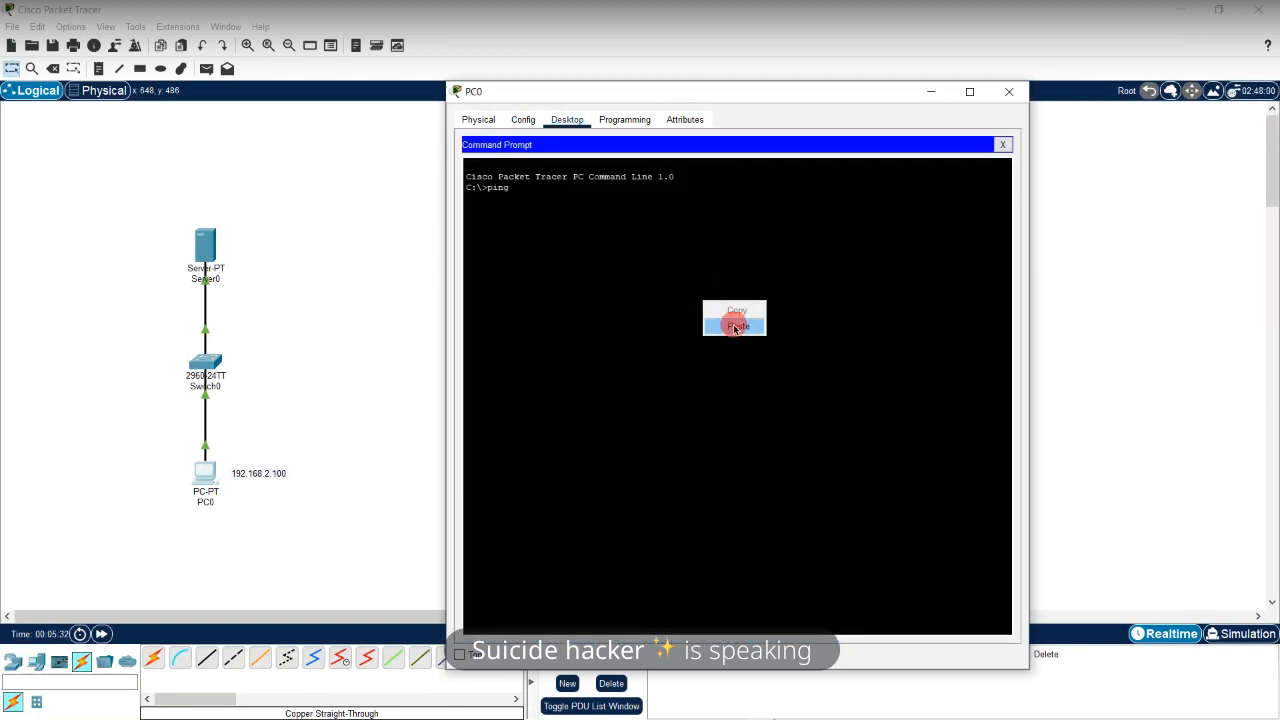
click(734, 322)
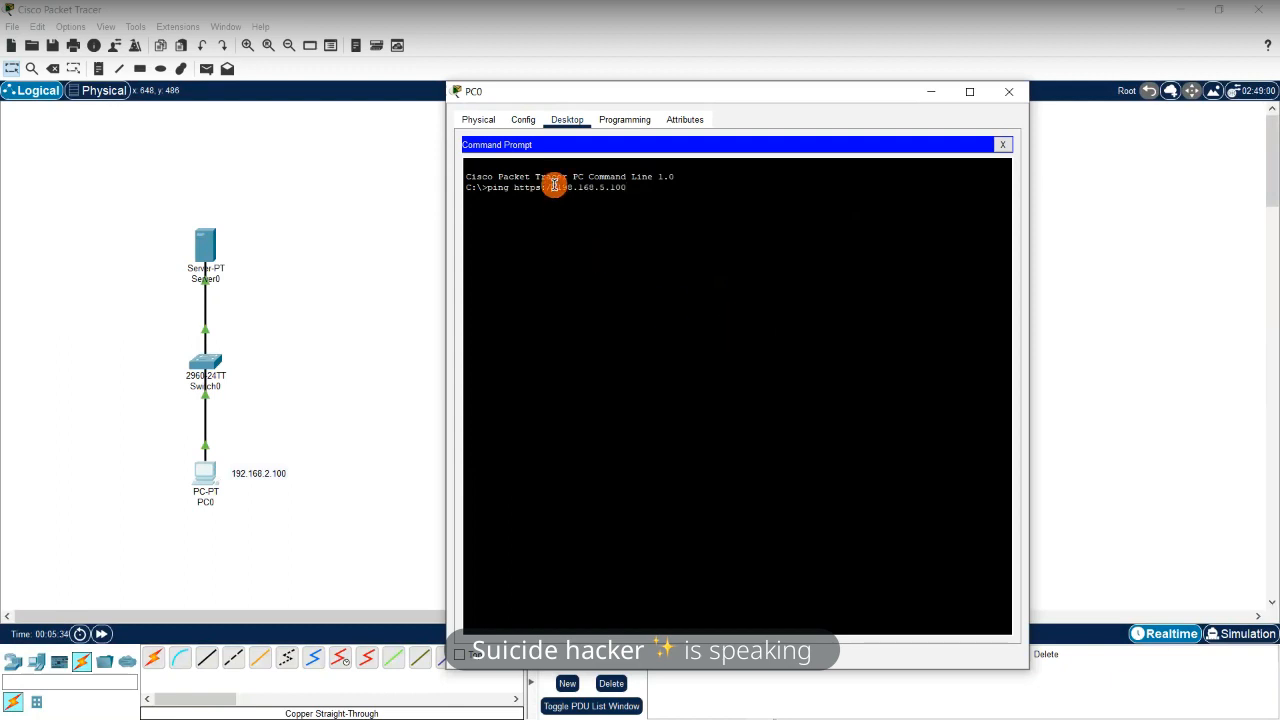
key(BackSpace)
key(BackSpace)
key(BackSpace)
key(BackSpace)
key(BackSpace)
key(BackSpace)
key(BackSpace)
key(BackSpace)
key(BackSpace)
key(BackSpace)
key(BackSpace)
key(BackSpace)
key(BackSpace)
right_click(554, 185)
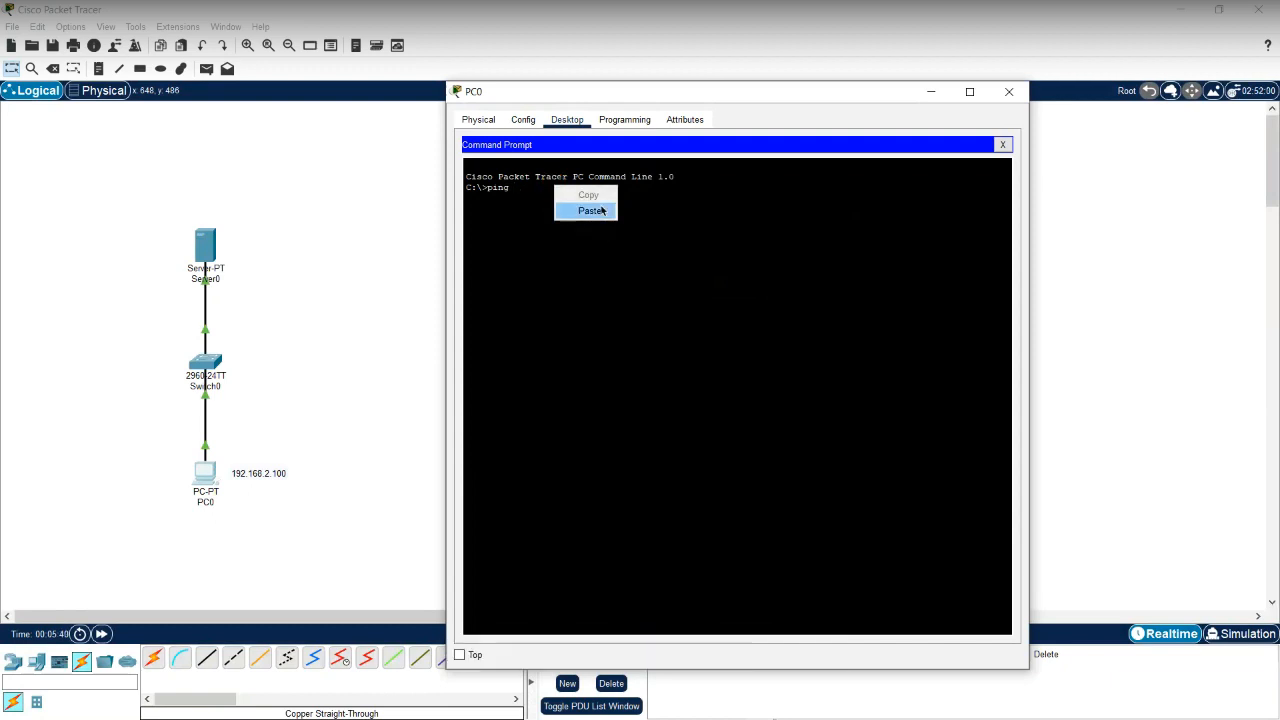
click(591, 211)
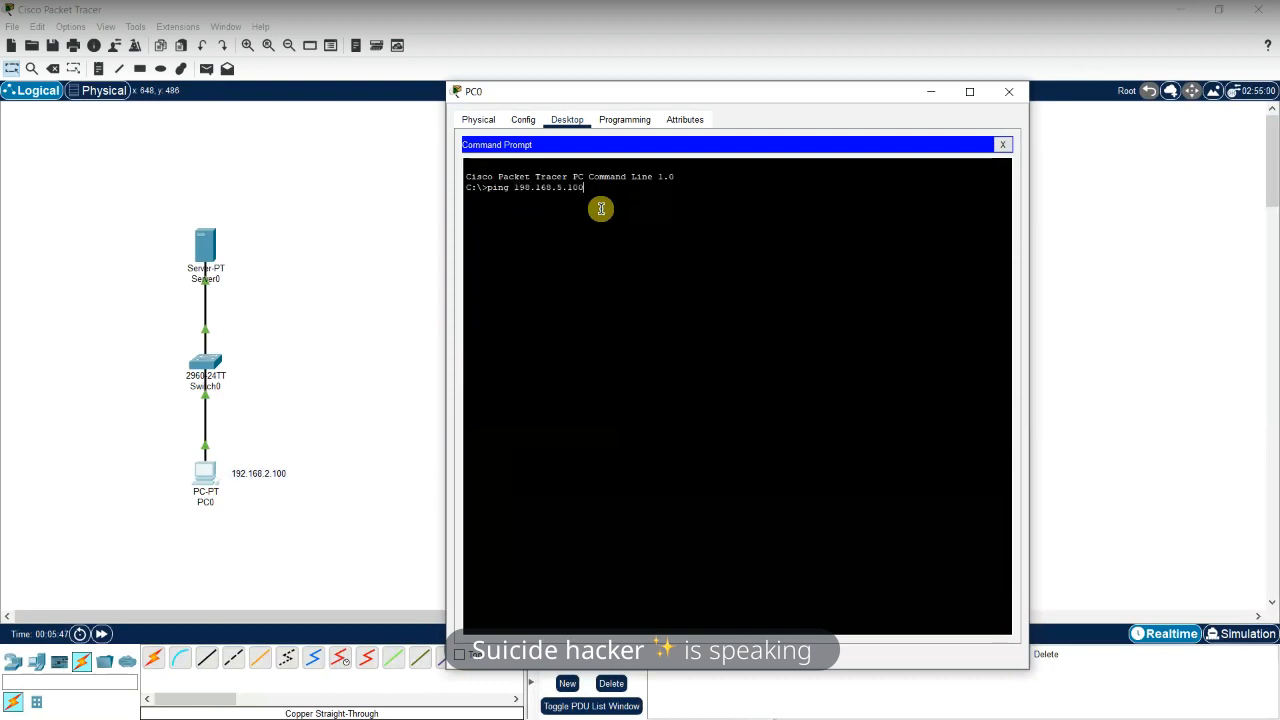
Check the newest group messages in Telegram, run the ping from PC0 to 198.168.5.100 and interrupt it
mouse_move(731, 708)
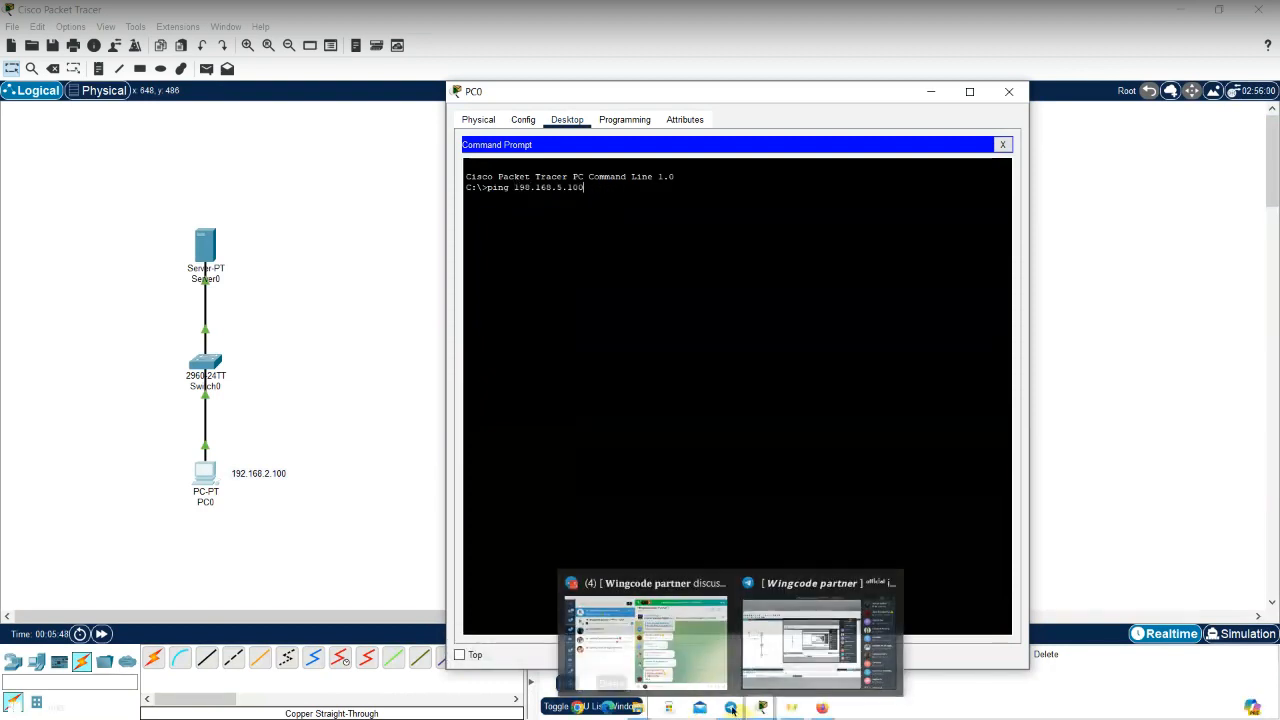
click(695, 656)
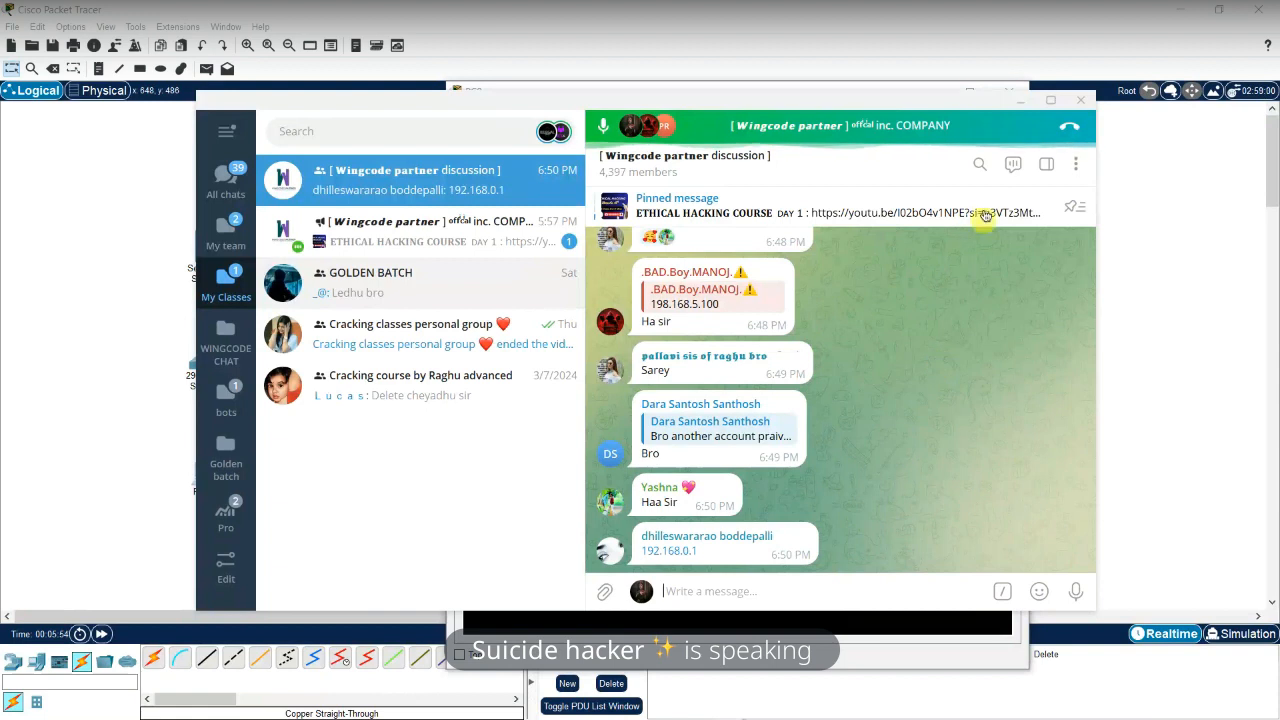
click(1018, 102)
key(Return)
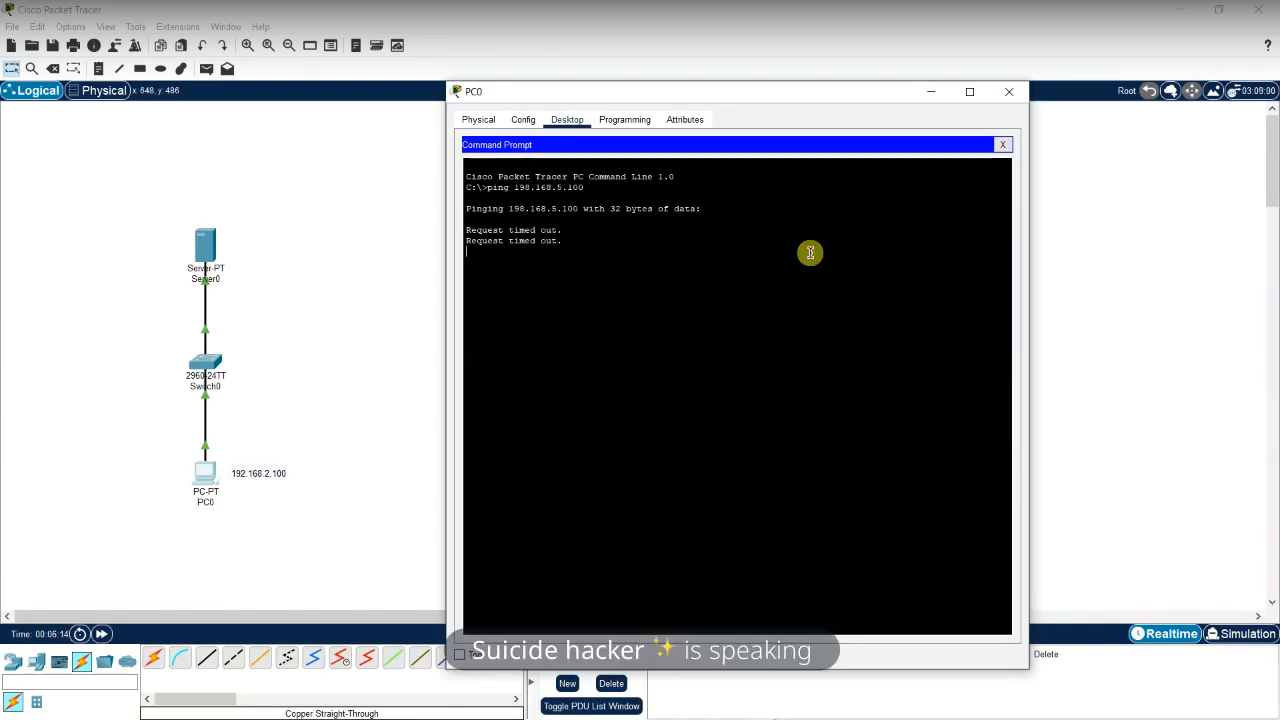
key(ctrl+c)
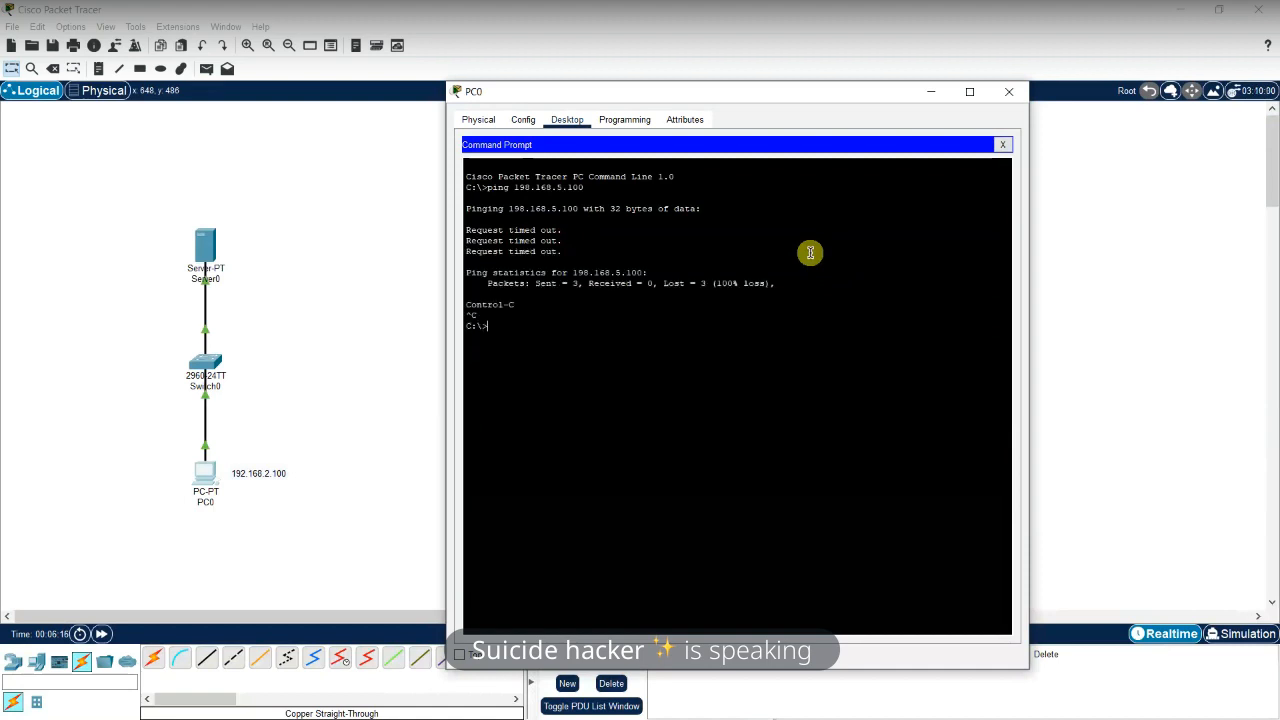
Read the newest student replies in the Wingcode partner discussion and return to PC0's Command Prompt
mouse_move(823, 703)
mouse_move(728, 708)
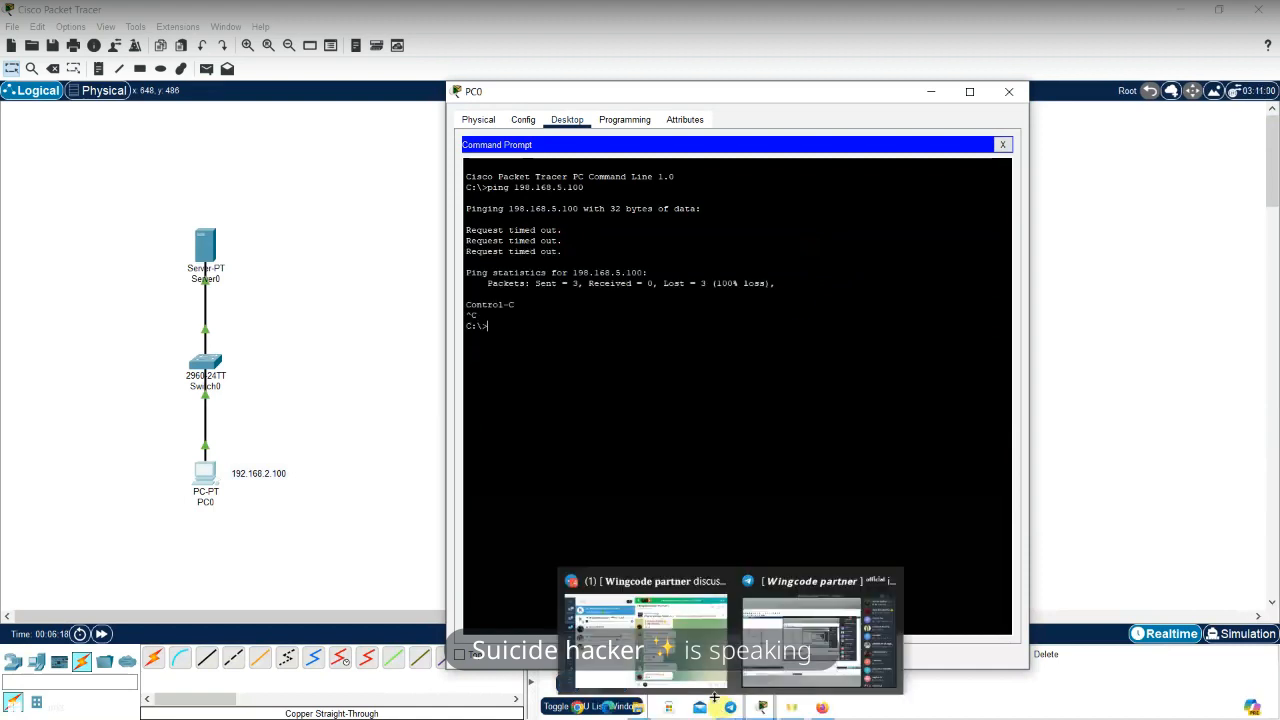
click(665, 607)
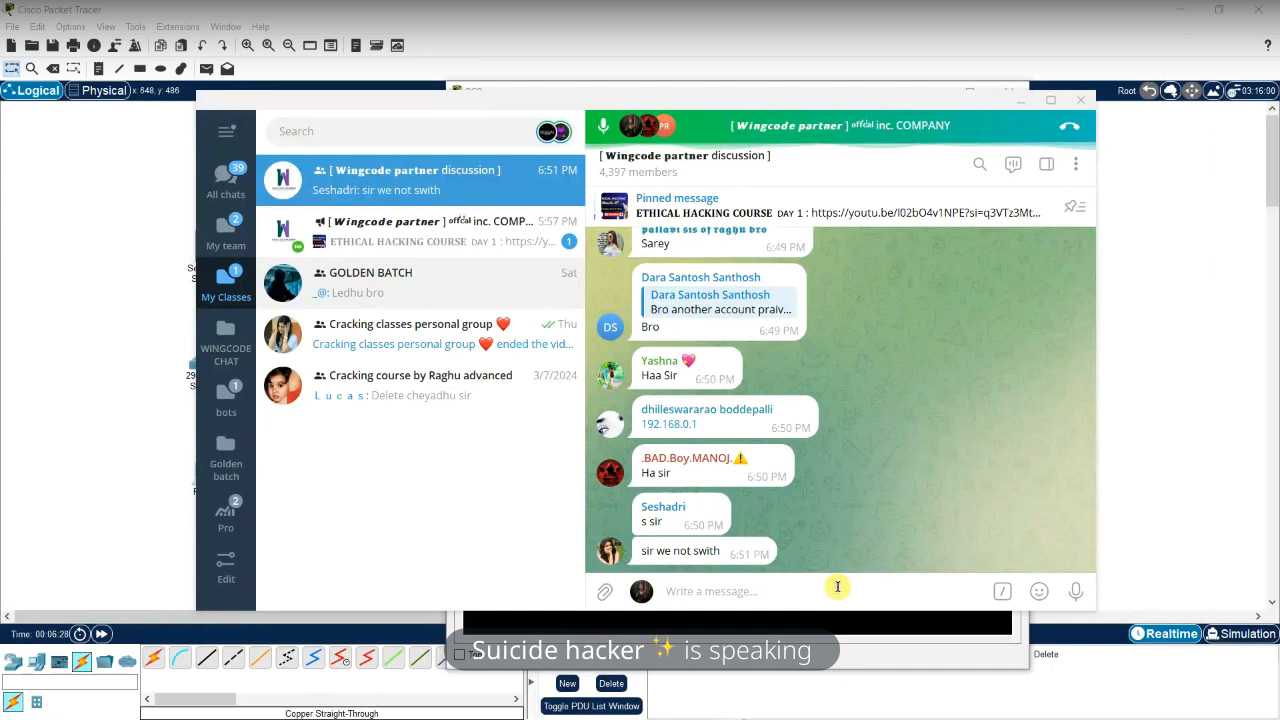
click(1018, 102)
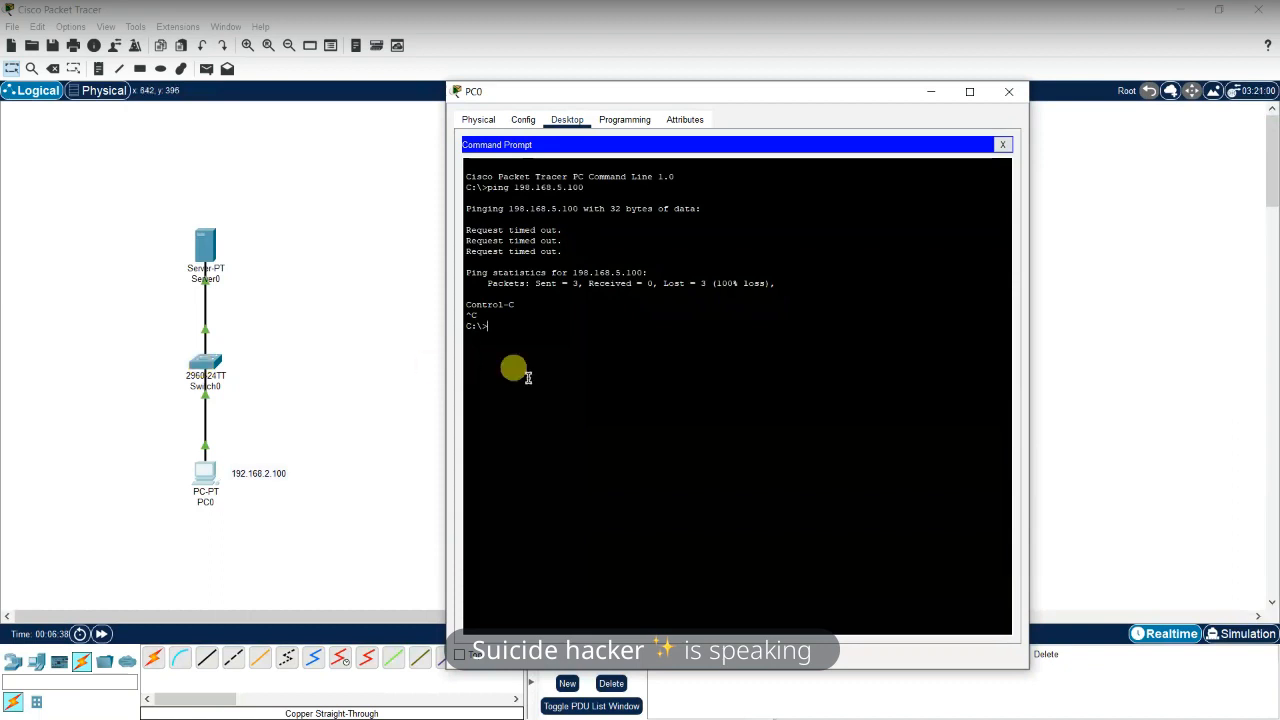
mouse_move(739, 714)
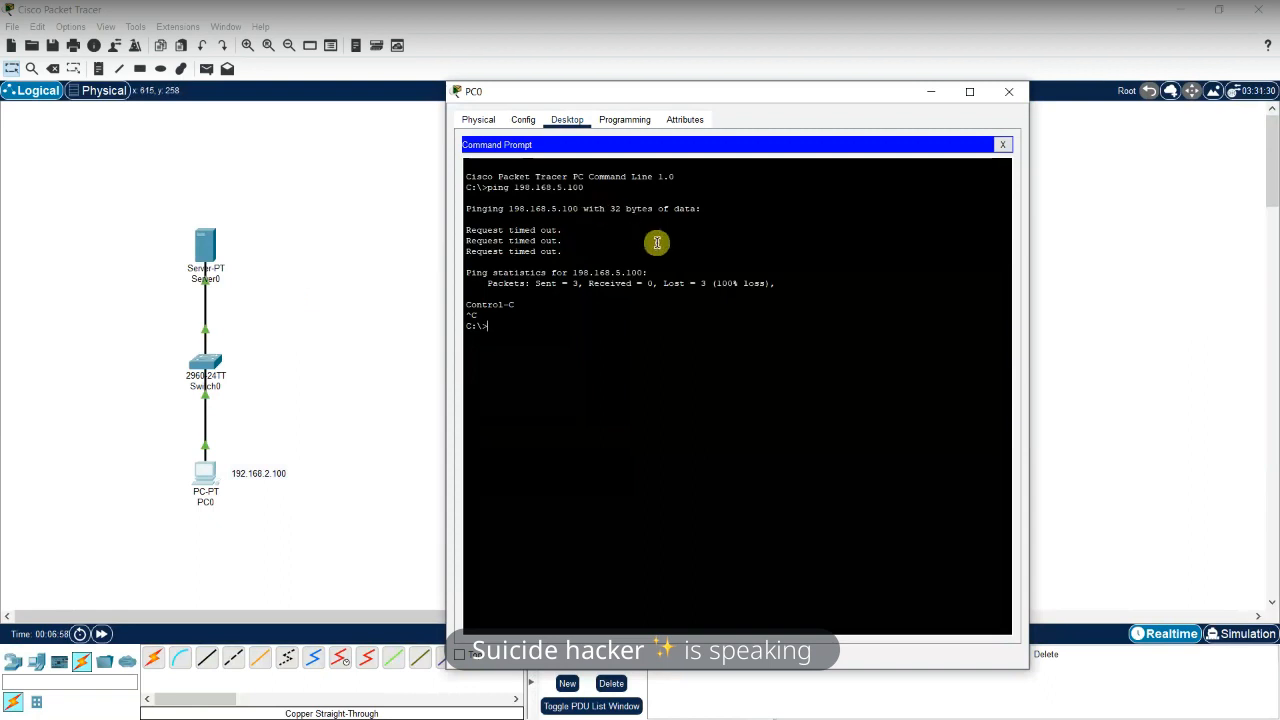
Close PC0 and set Server0's FastEthernet0 IPv4 address to 198.168.2.200 with subnet mask 255.255.255.0
click(1007, 91)
click(206, 245)
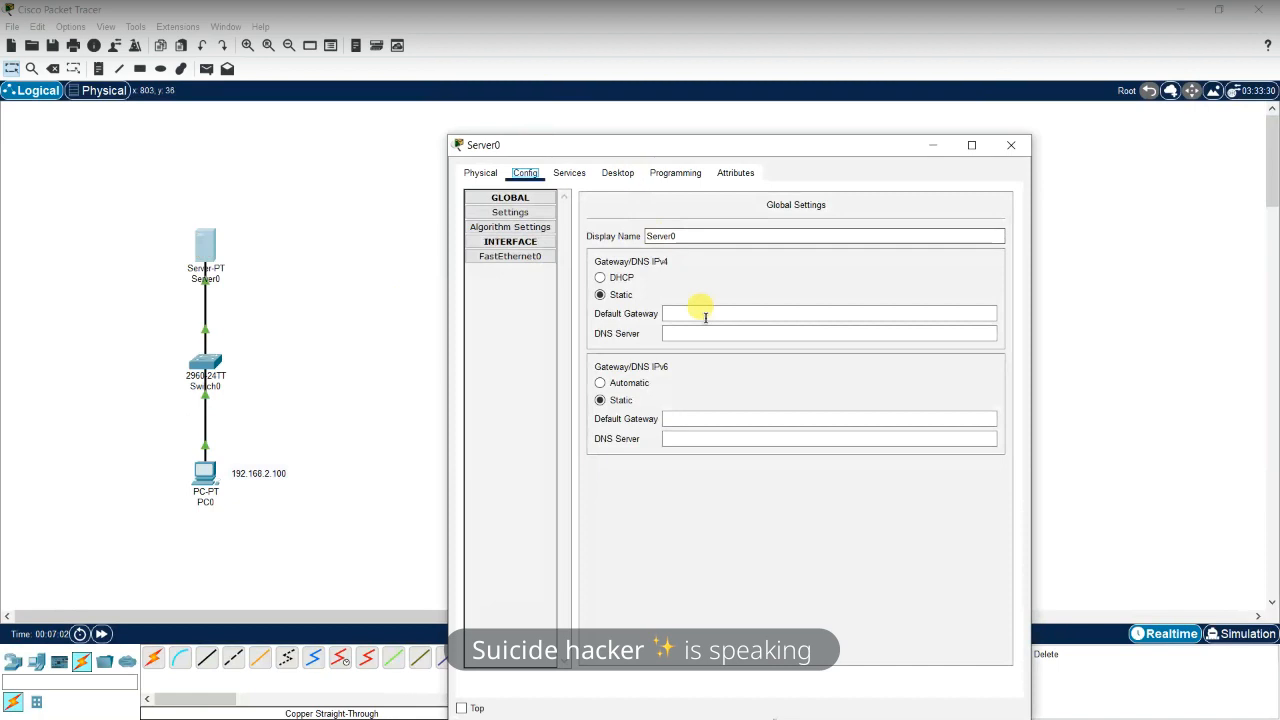
click(508, 256)
click(836, 322)
key(BackSpace)
text(100)
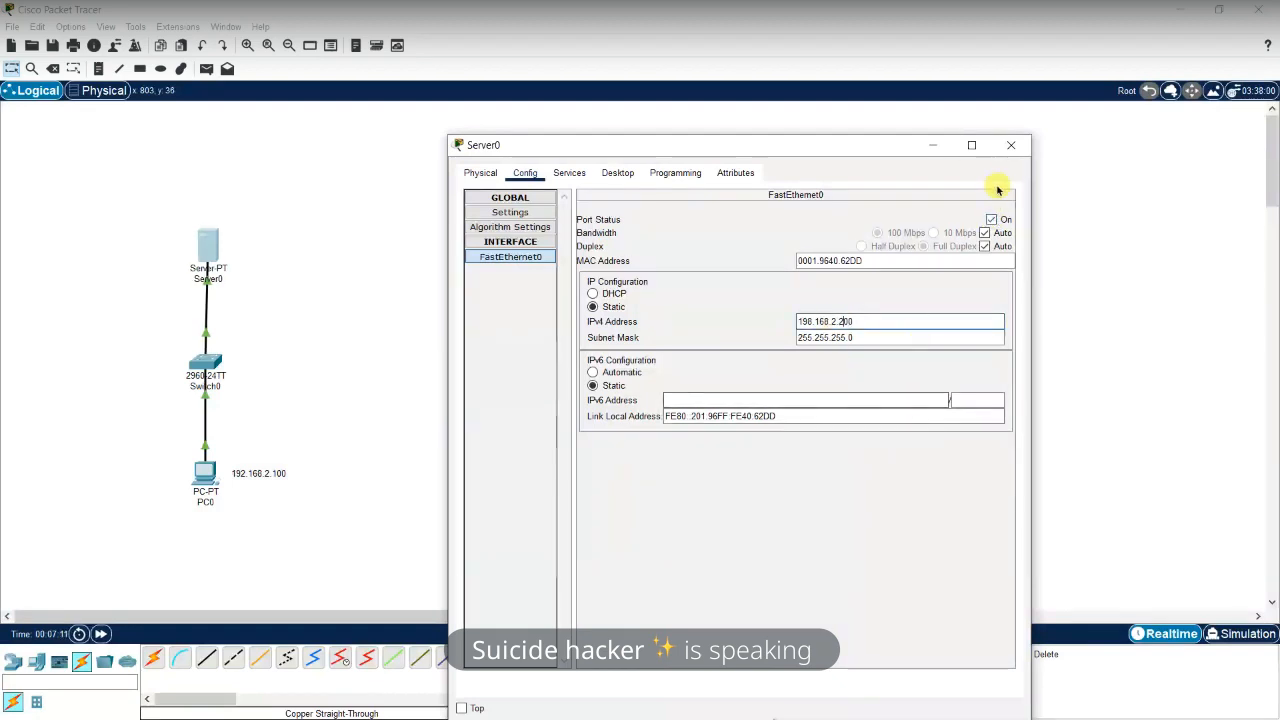
click(868, 335)
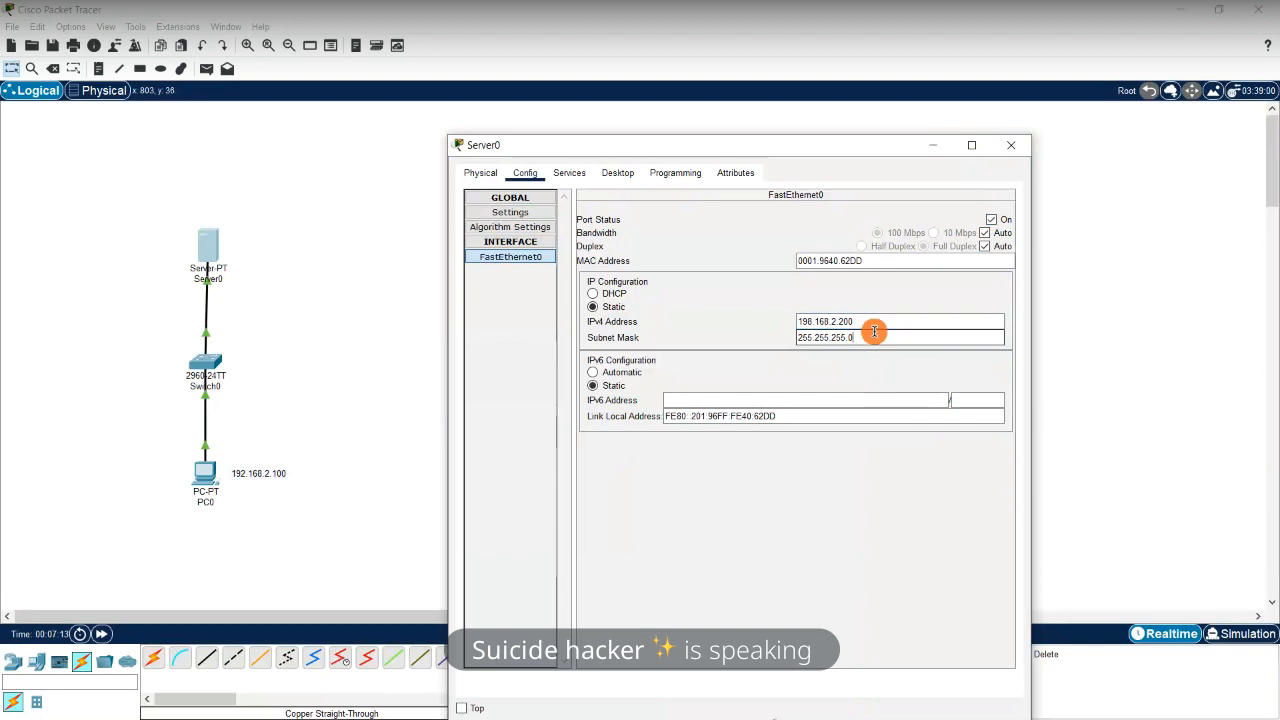
click(1012, 144)
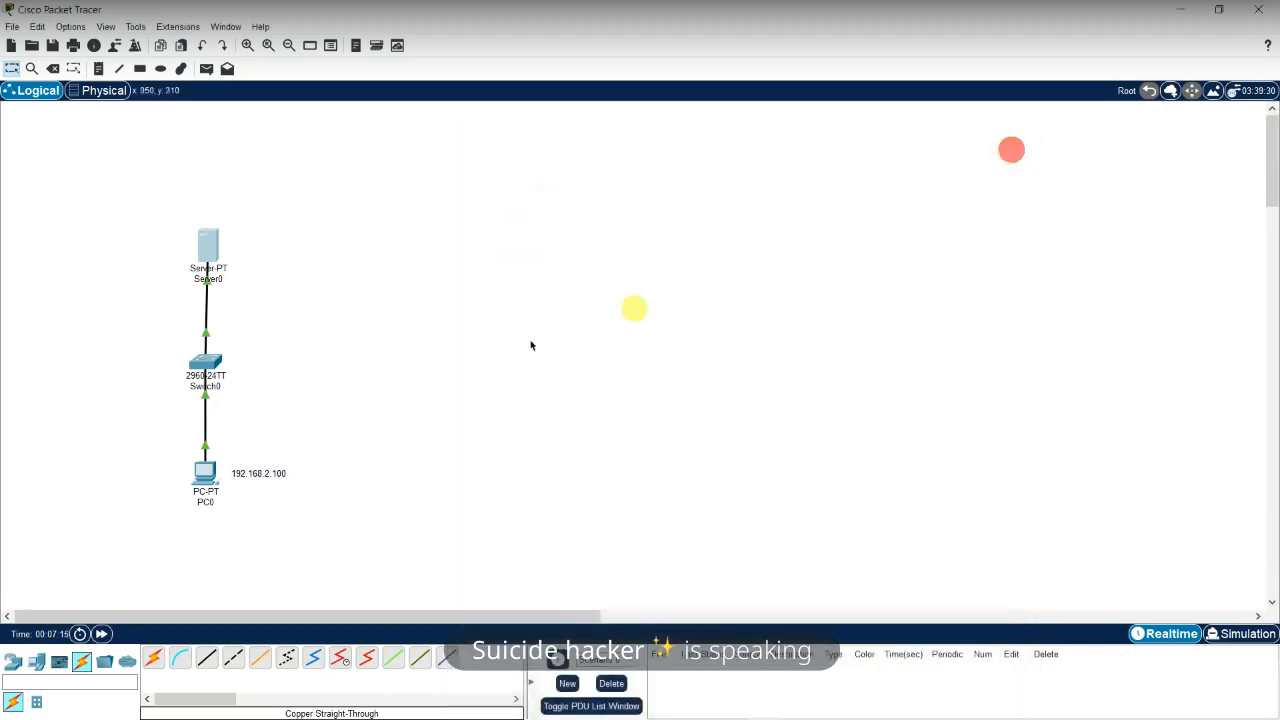
Ping 198.168.2.200 from PC0's Command Prompt, interrupt the ping and close the PC0 window
click(206, 487)
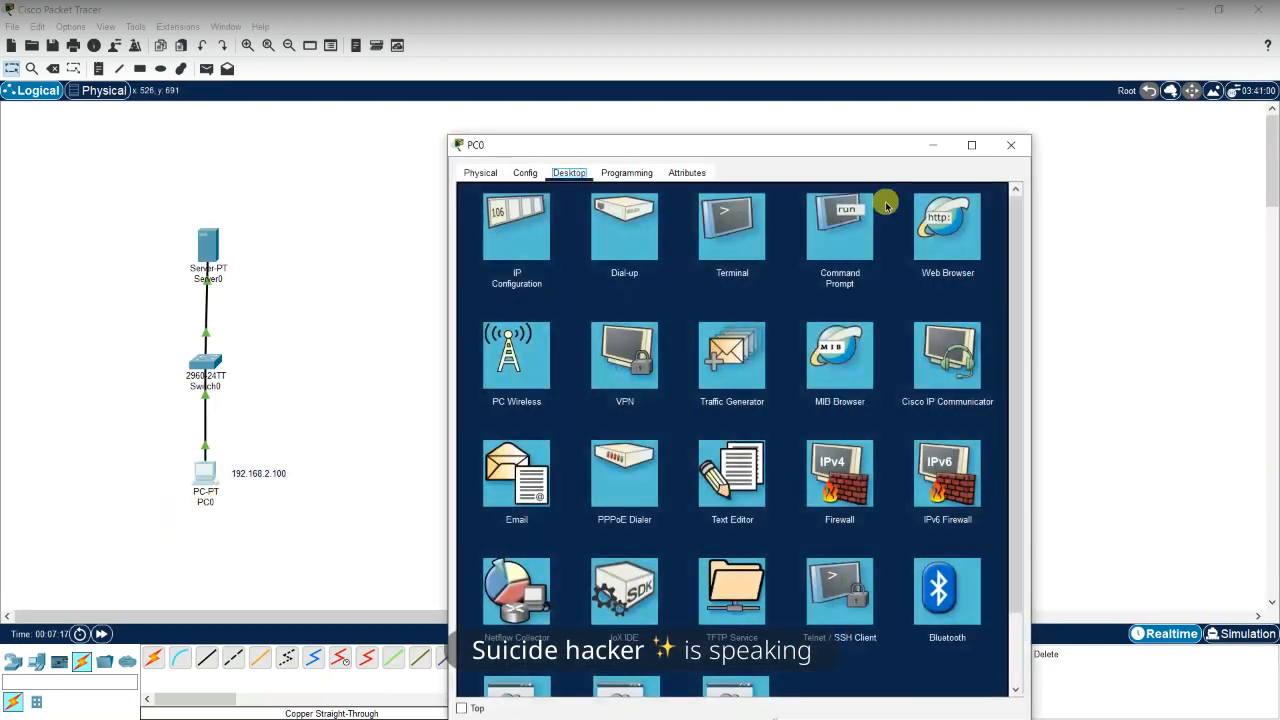
click(854, 221)
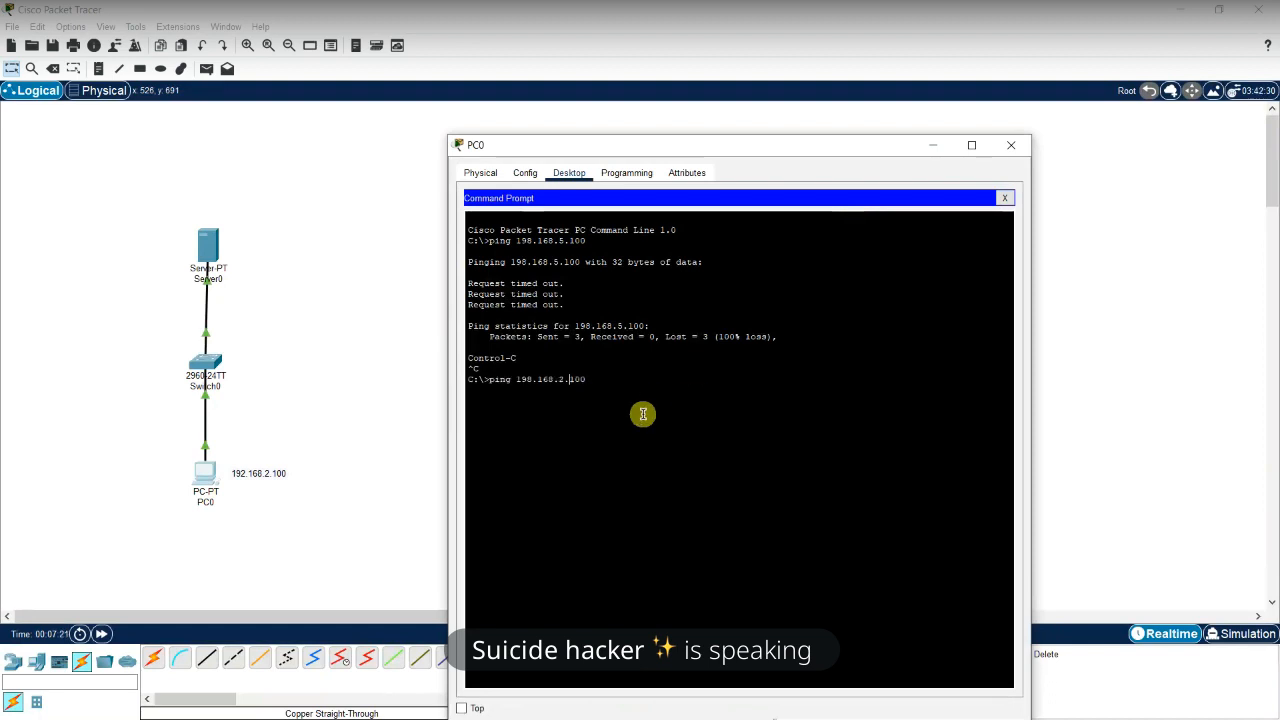
text(0)
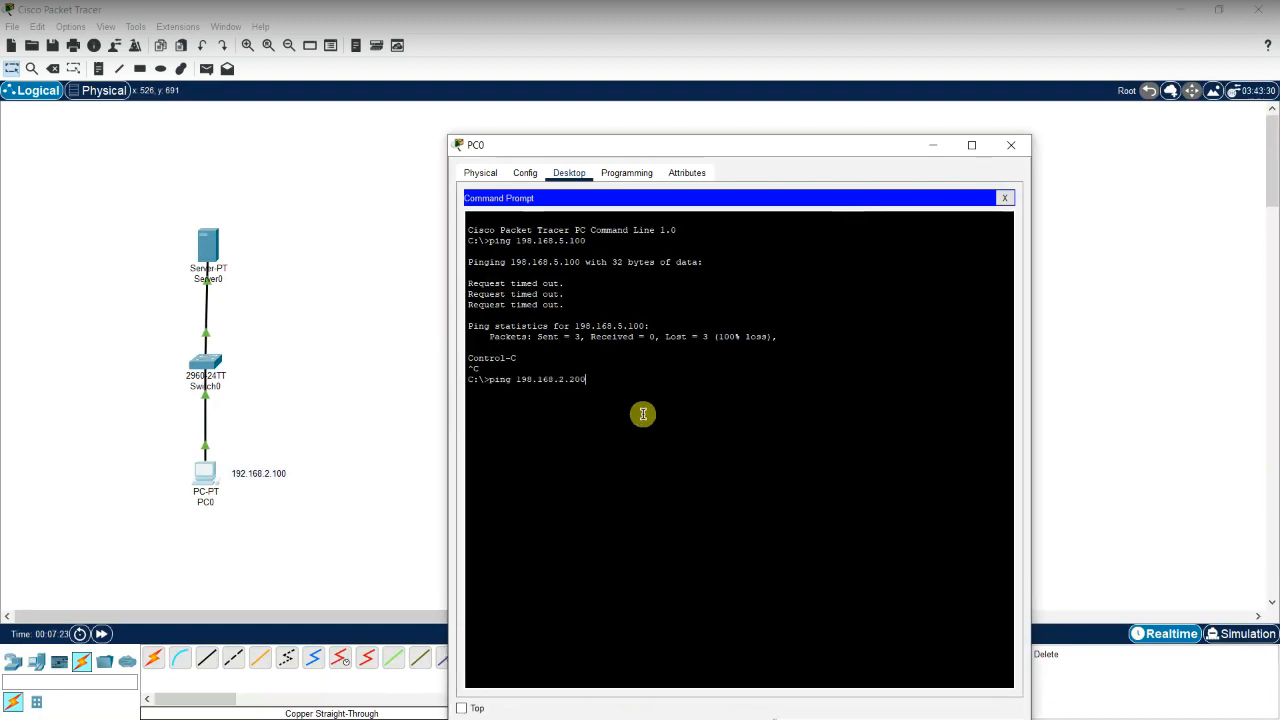
key(Return)
drag(799, 147, 788, 74)
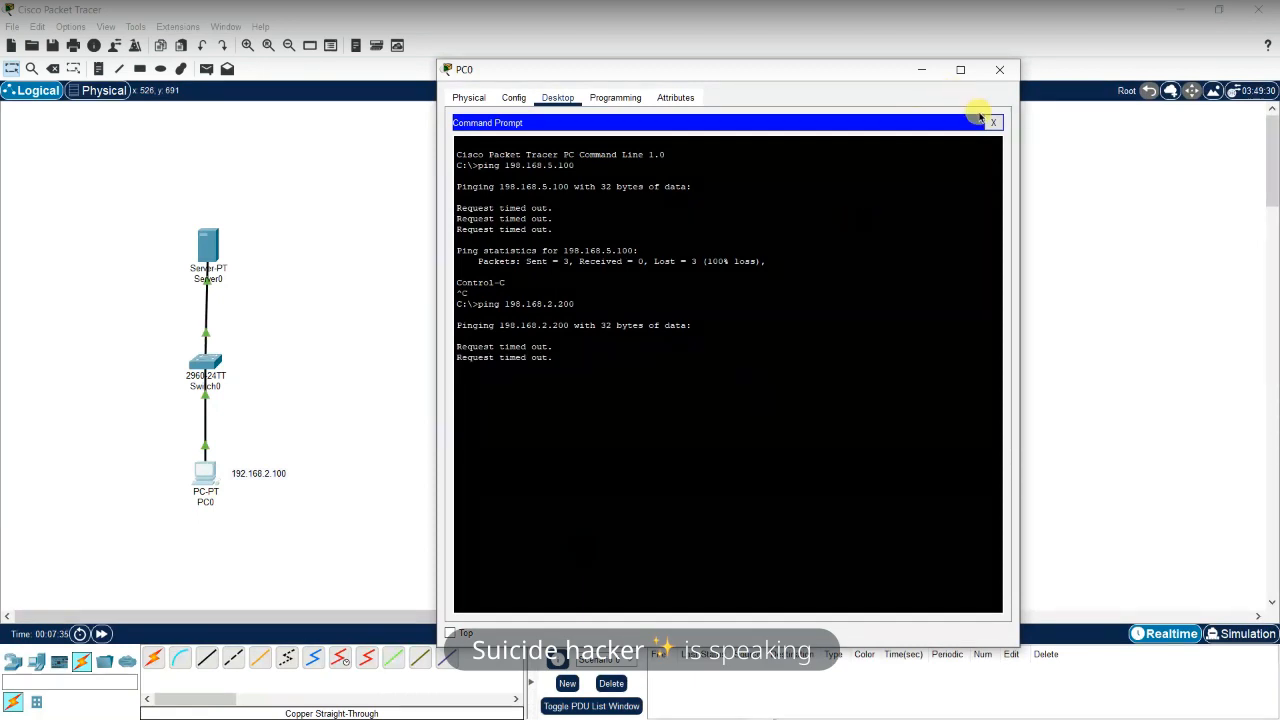
key(ctrl+c)
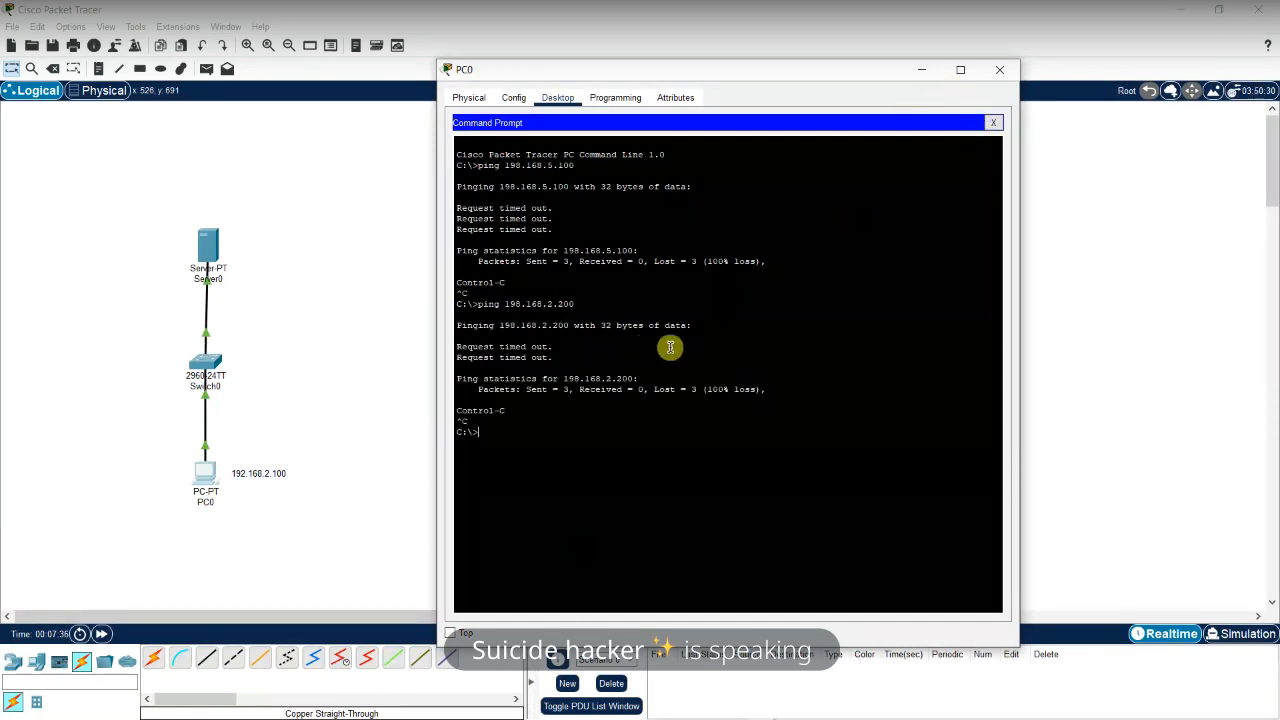
click(995, 121)
click(999, 69)
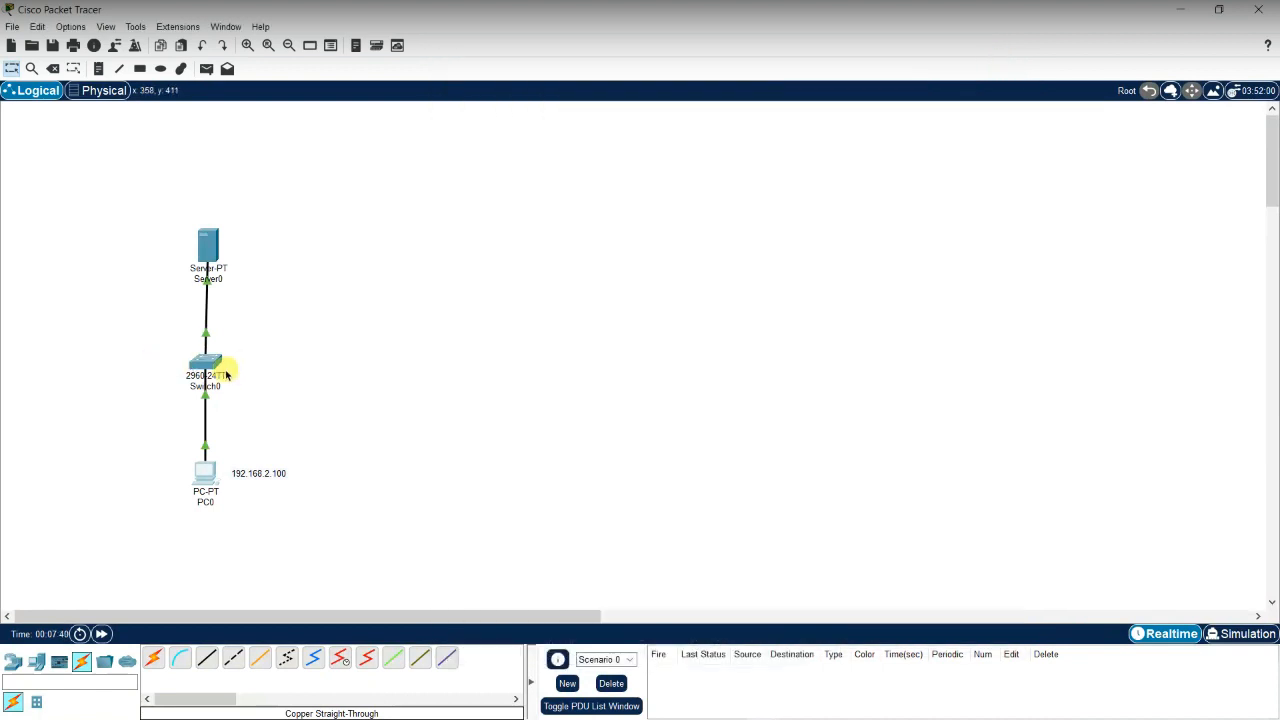
Check the static IPv4 address and subnet mask of PC0's FastEthernet0 interface
click(196, 476)
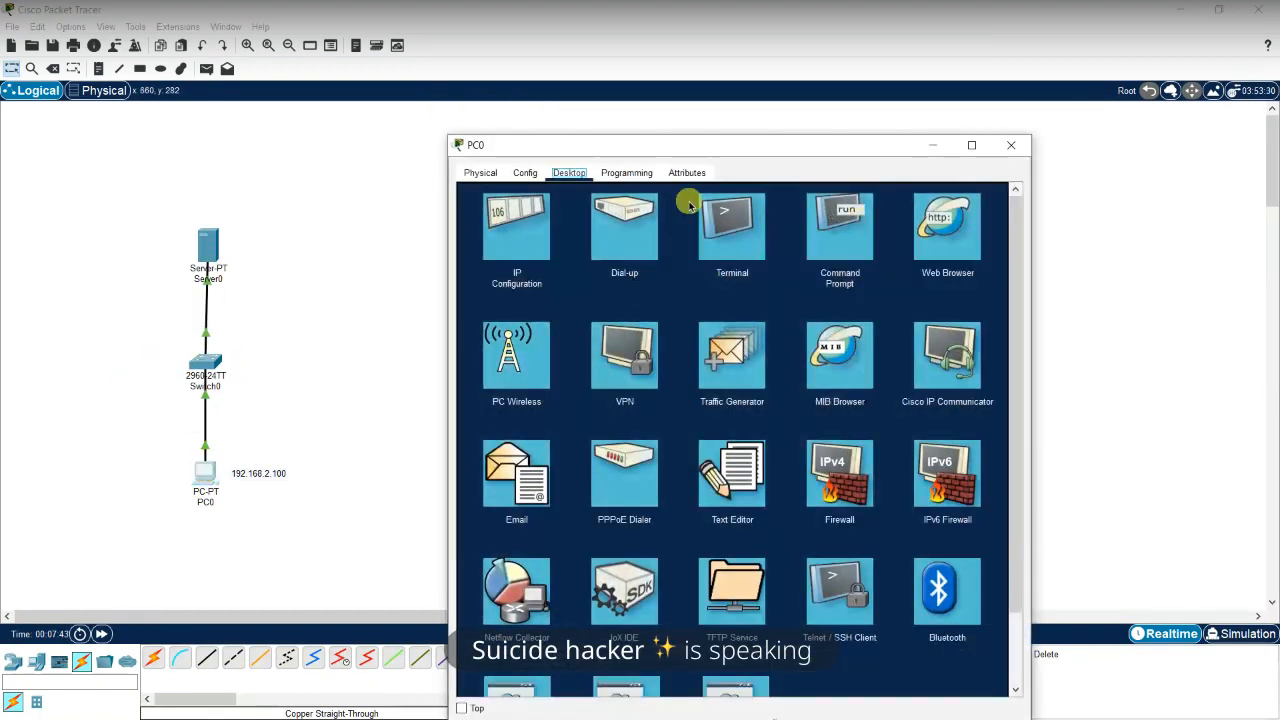
click(527, 173)
click(535, 257)
click(889, 322)
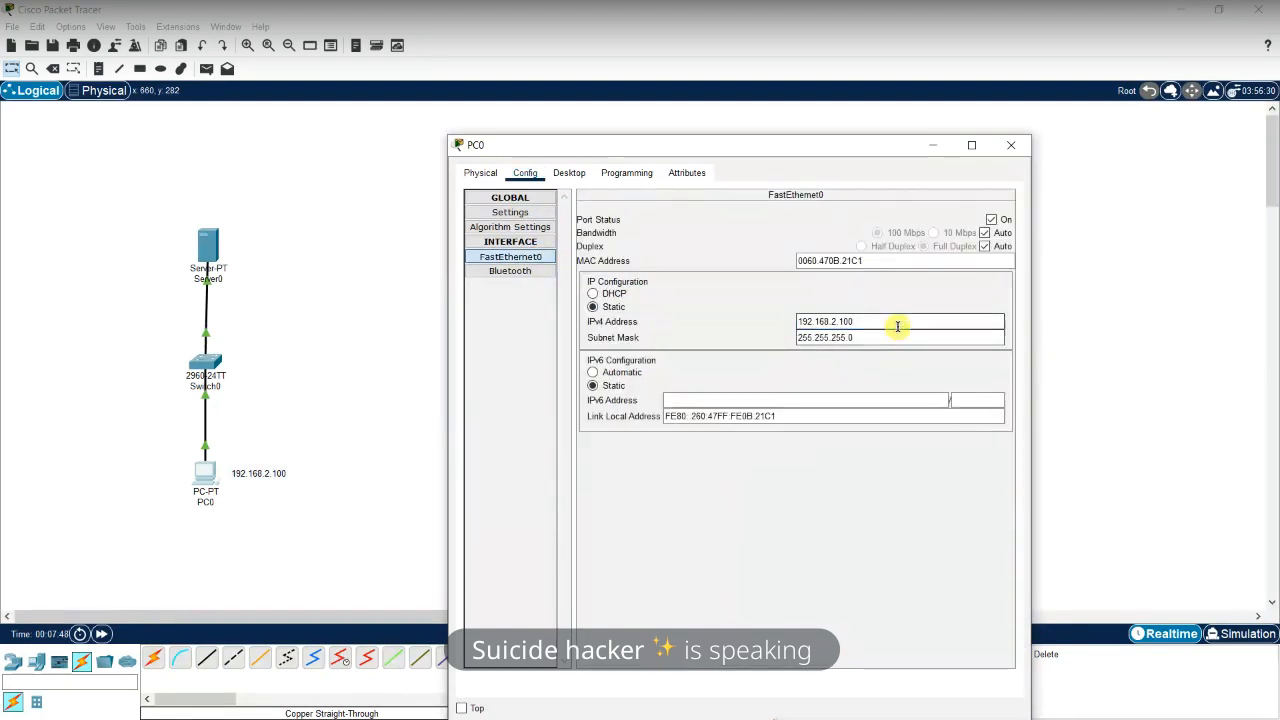
text(0)
click(894, 338)
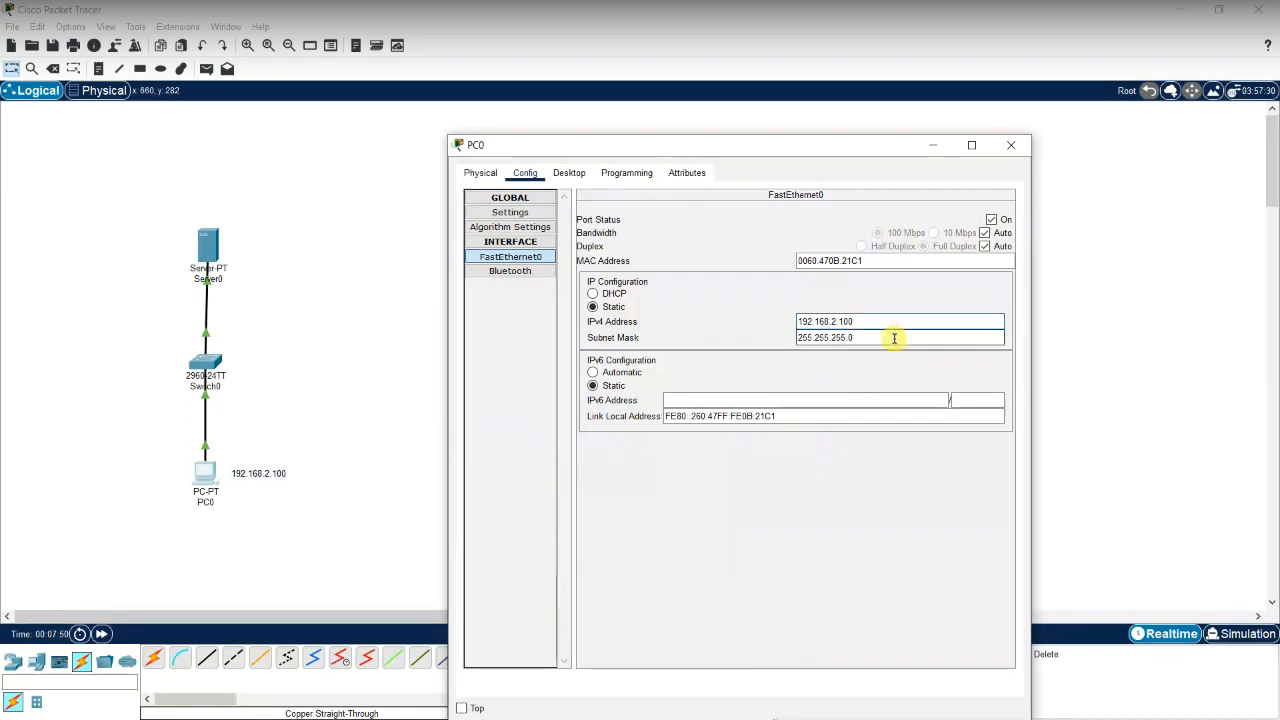
click(1018, 148)
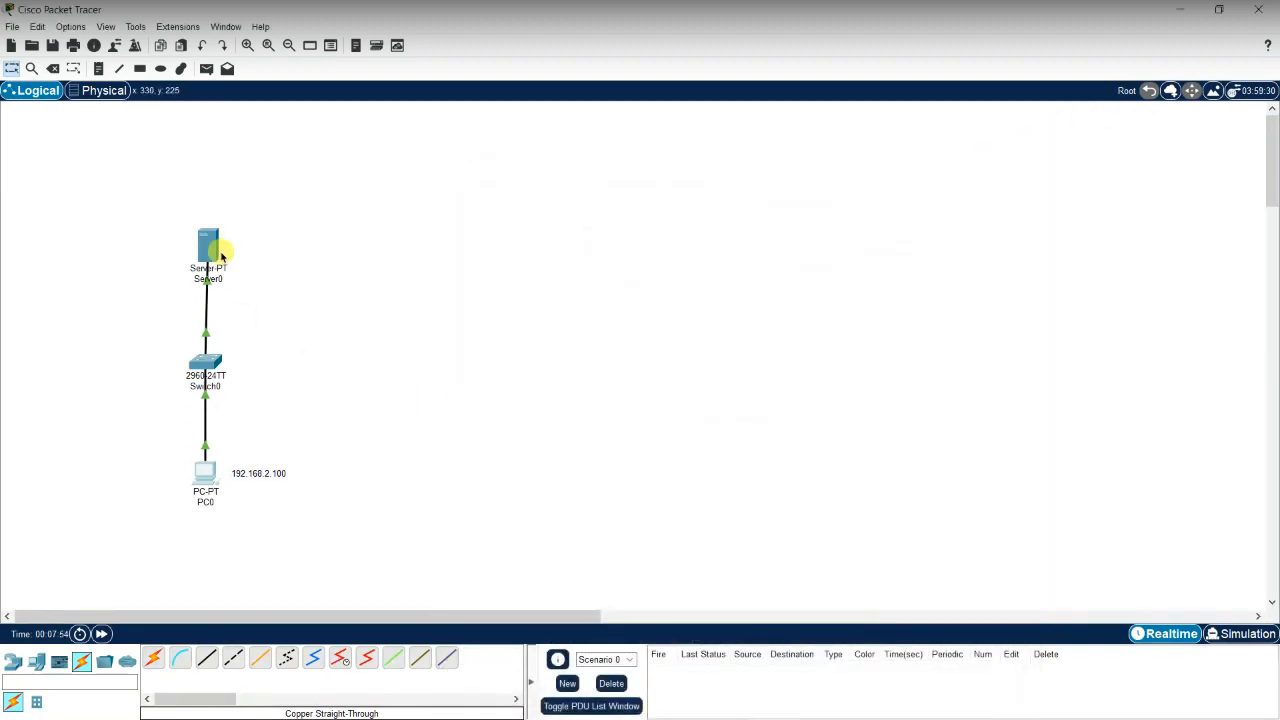
Recheck Server0's FastEthernet0 IPv4 address and subnet mask, and restart the interface by turning its port off and on
click(221, 256)
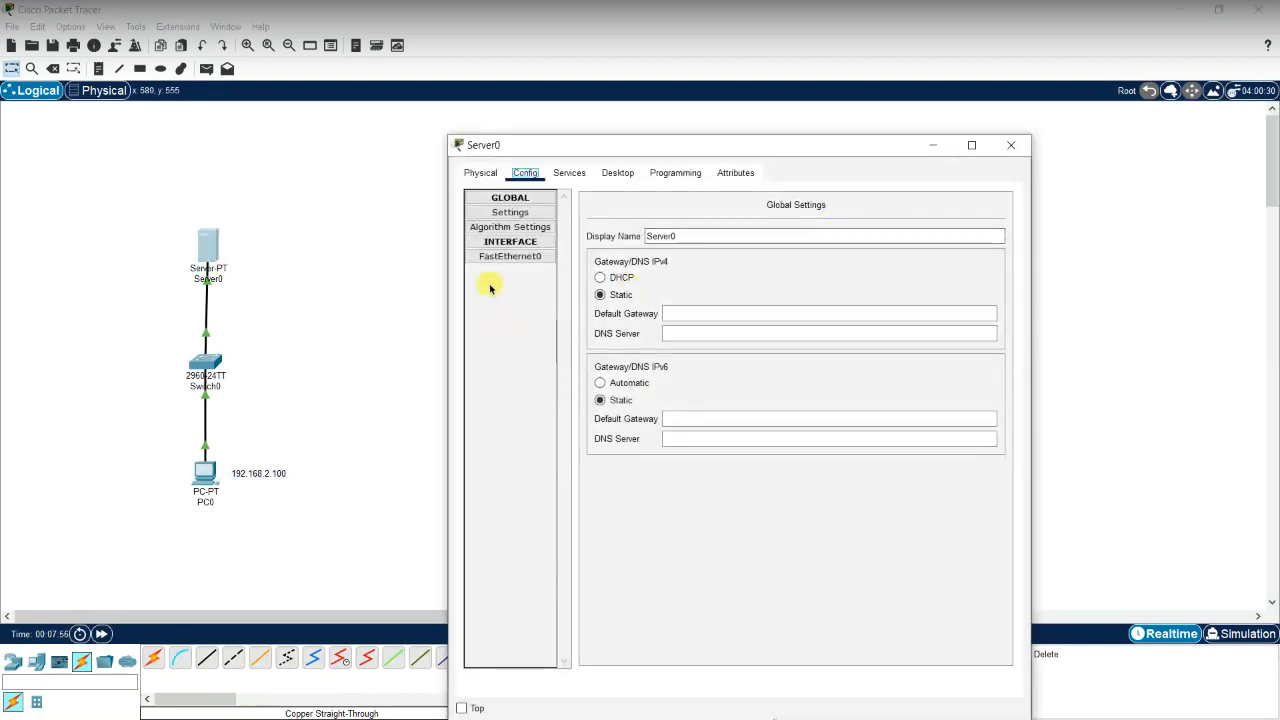
click(510, 257)
click(879, 320)
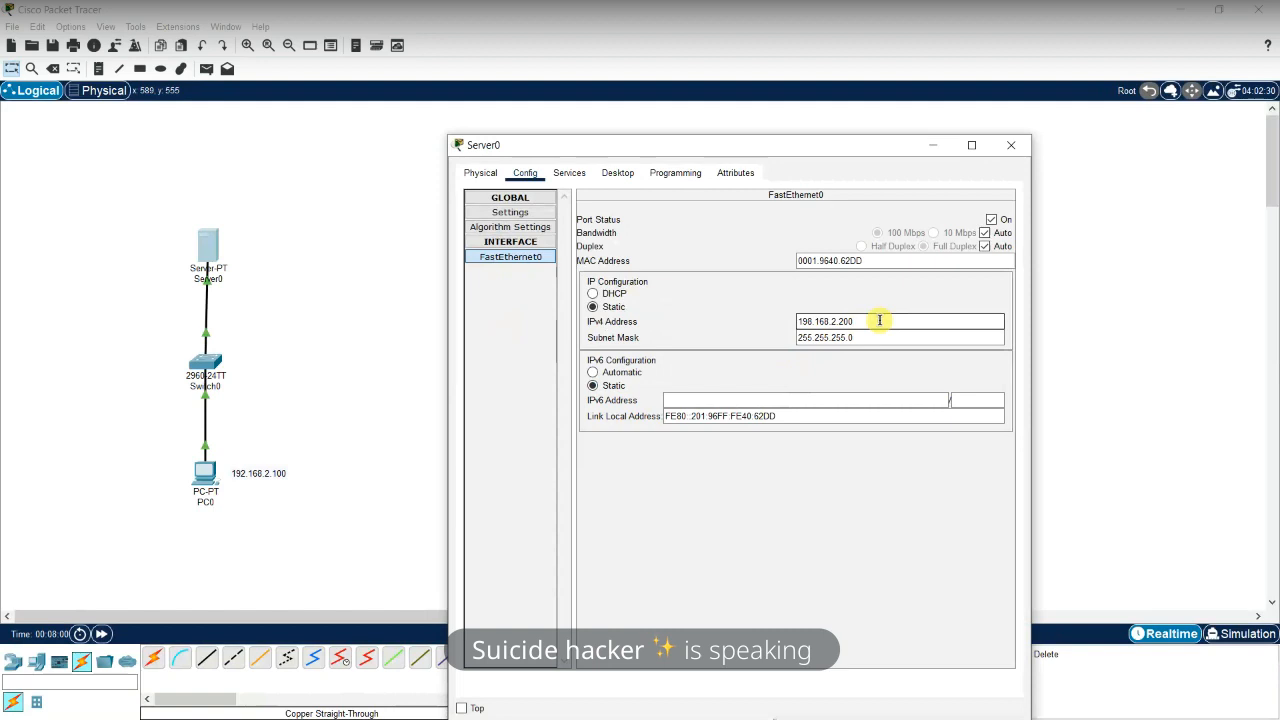
click(865, 338)
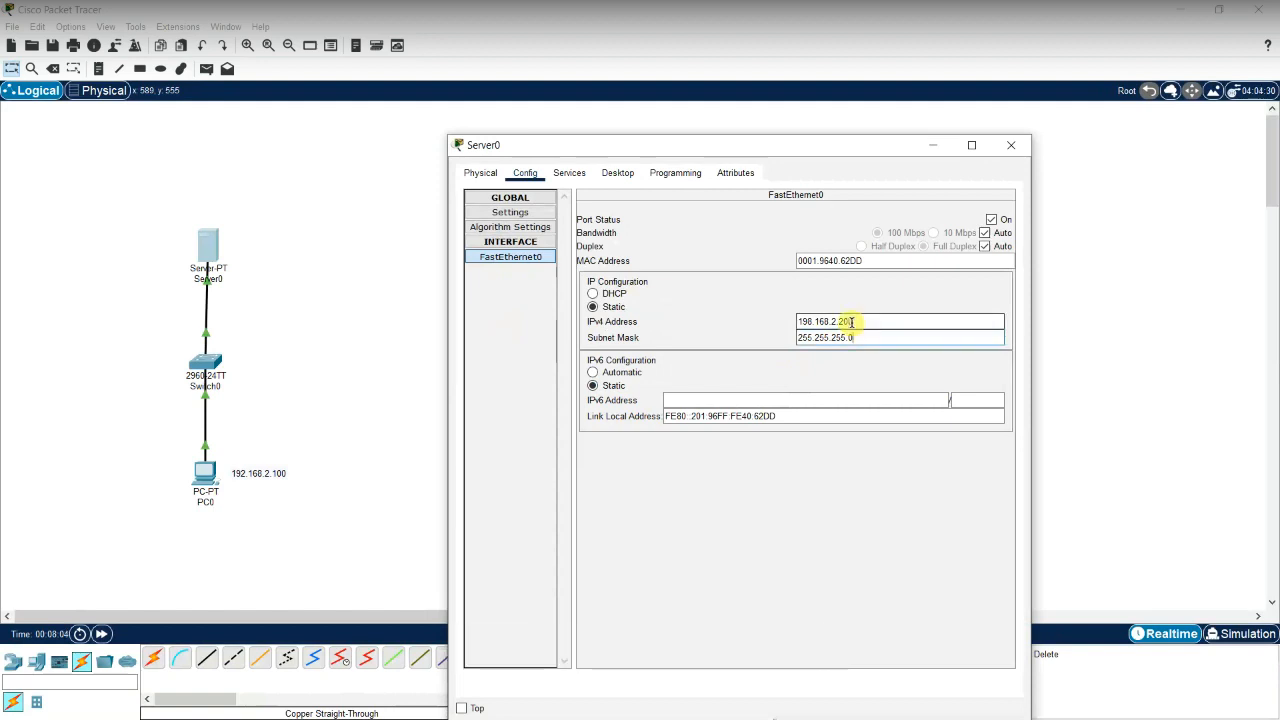
click(847, 322)
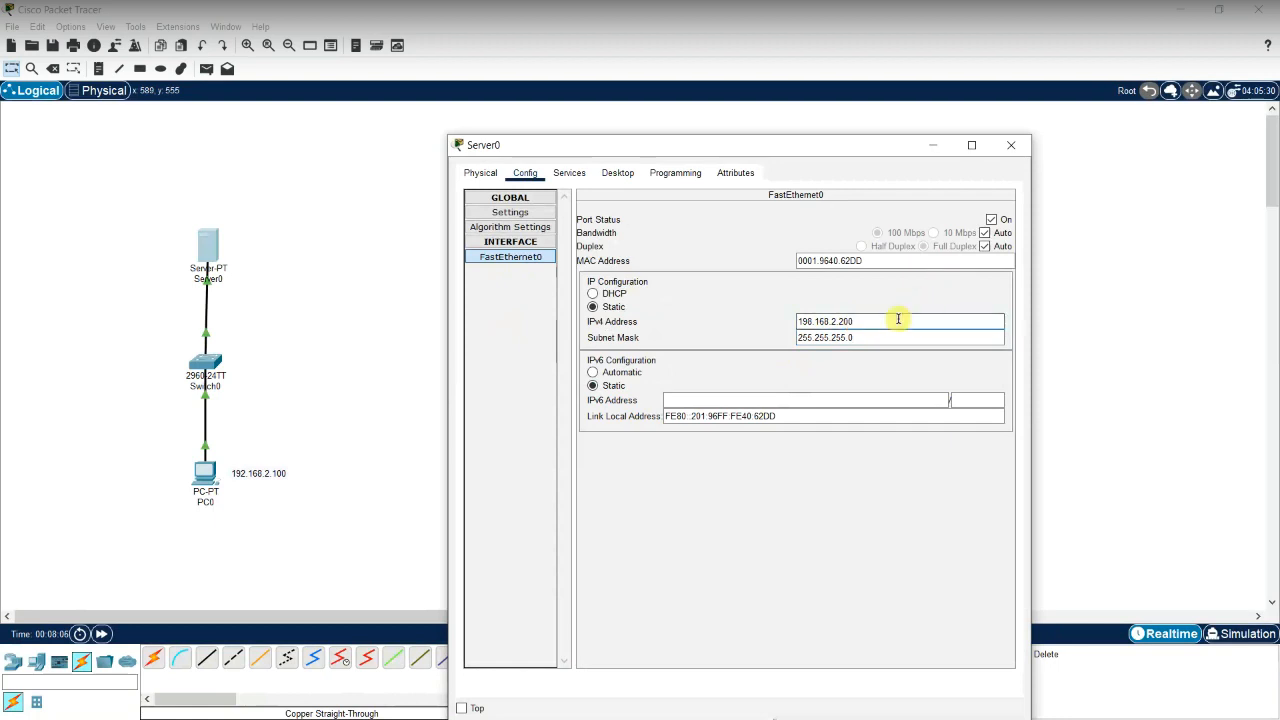
click(885, 334)
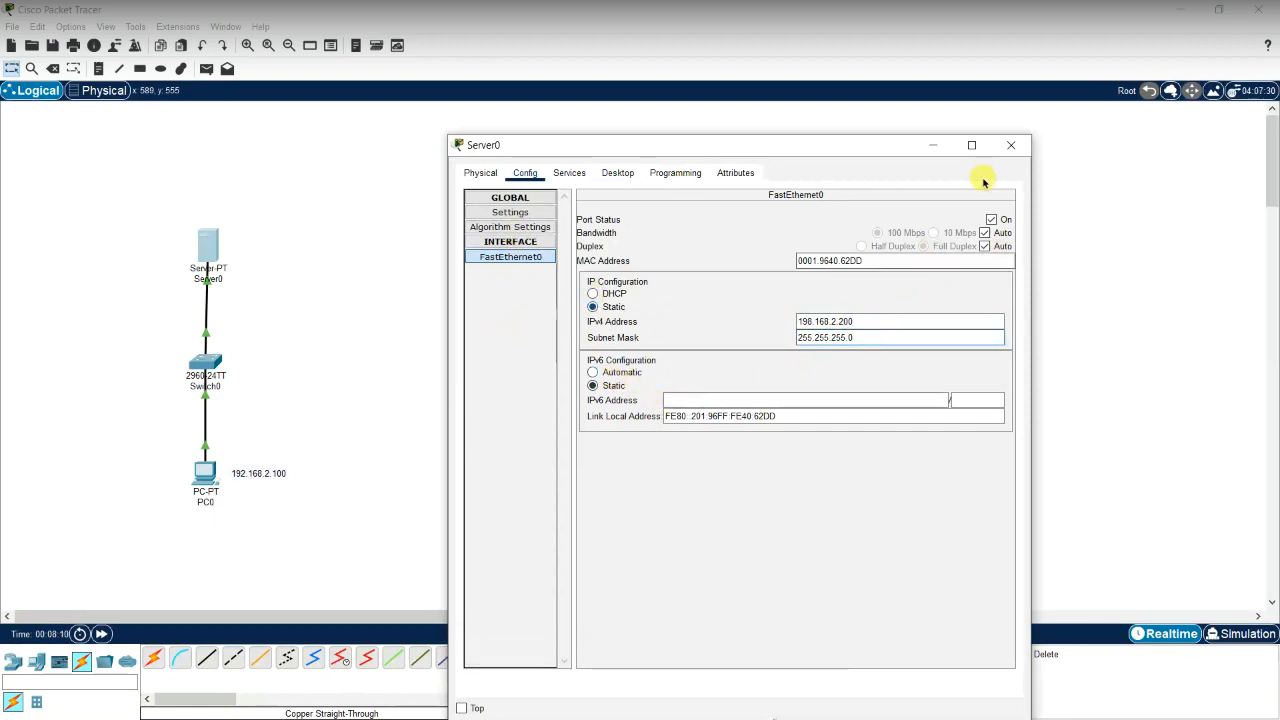
click(991, 219)
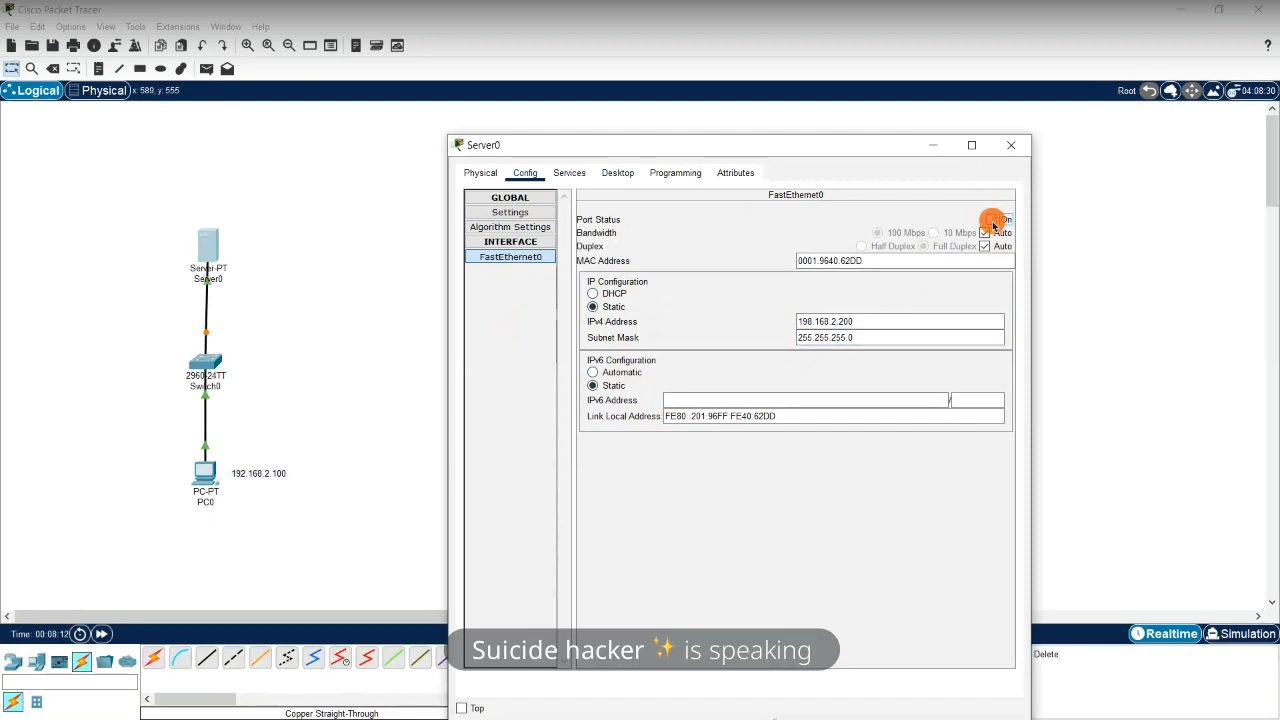
click(1017, 145)
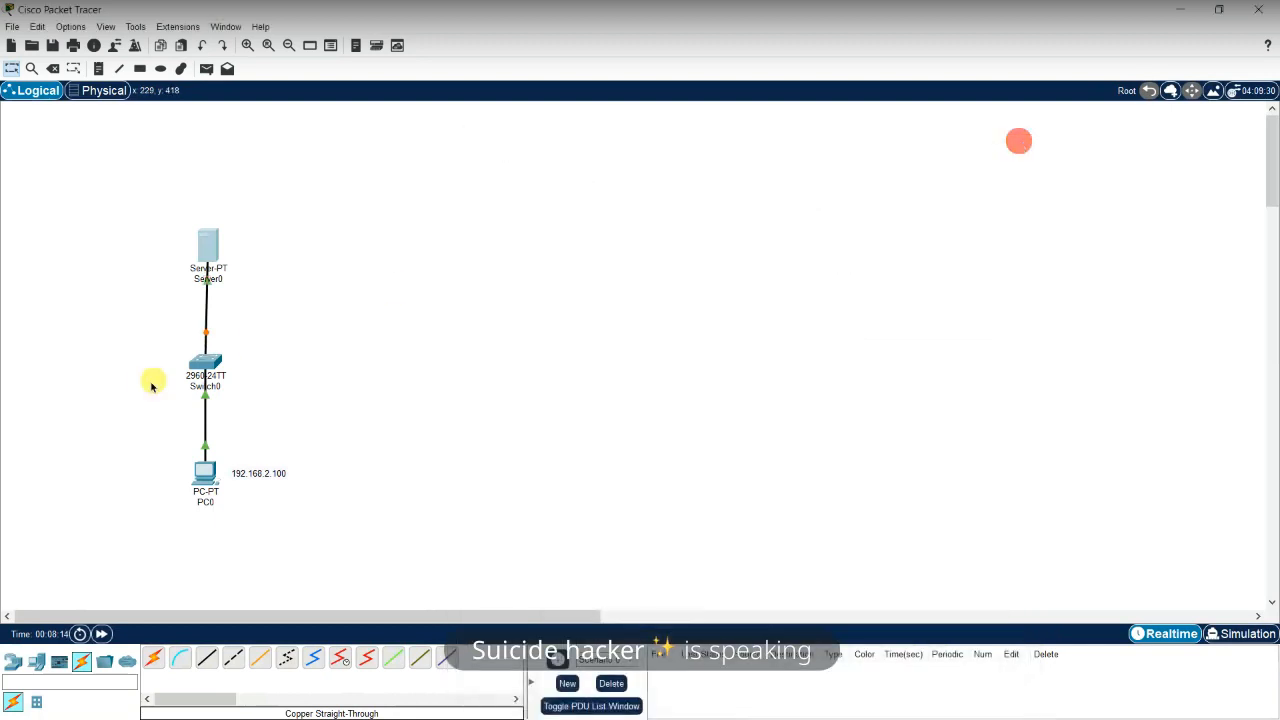
Inspect PC0's device summary and rearrange the topology, moving Server0 higher above Switch0 and PC0 to the switch's left
click(206, 470)
mouse_move(207, 474)
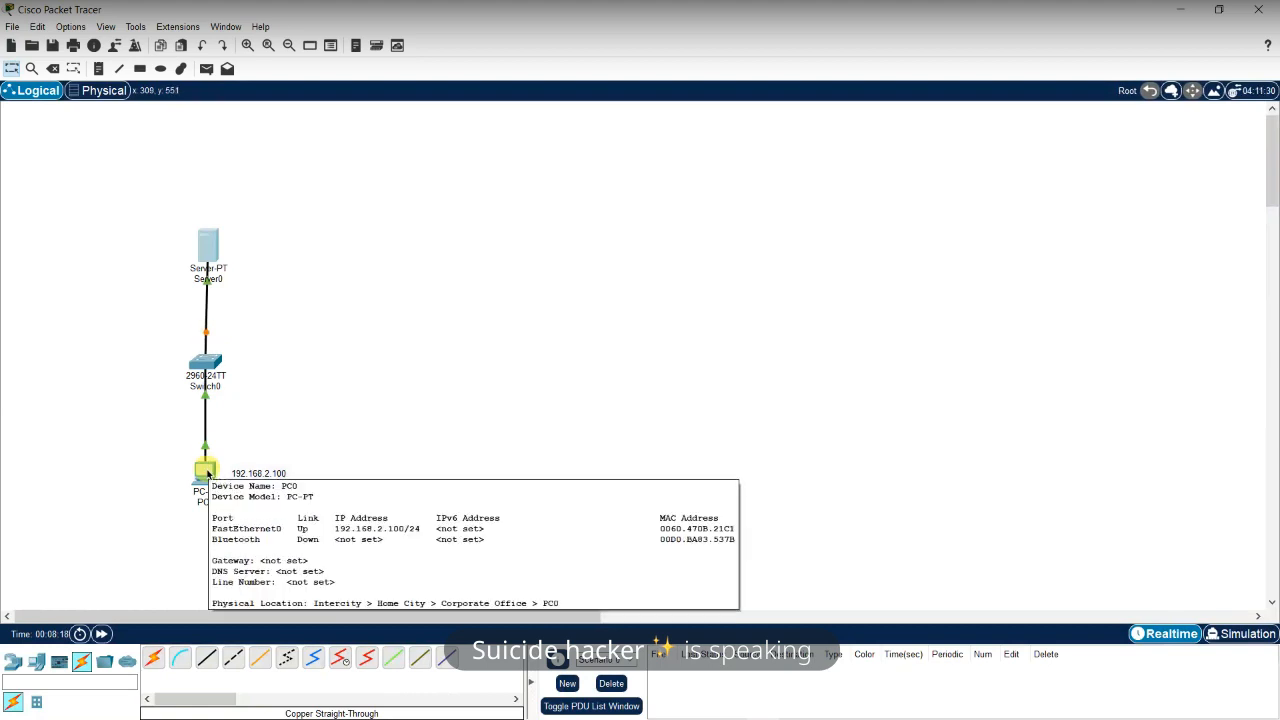
click(201, 336)
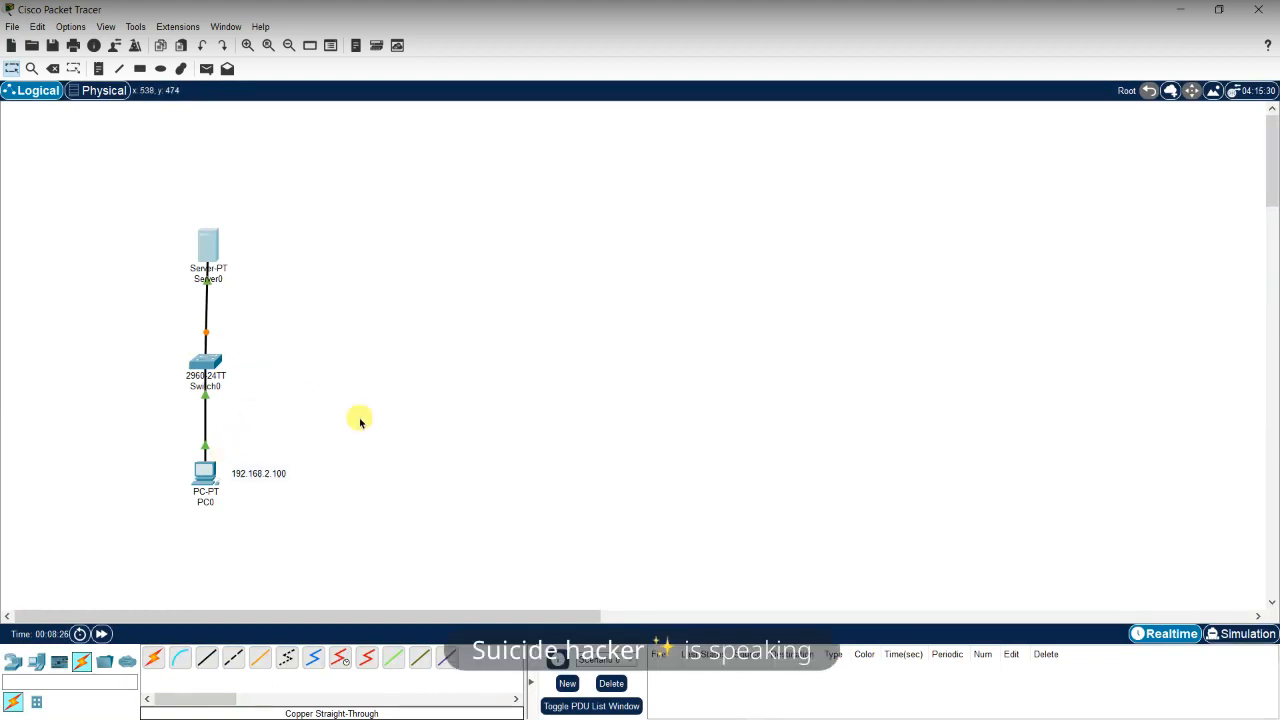
drag(205, 241, 204, 225)
drag(204, 466, 40, 361)
mouse_move(212, 225)
mouse_down()
mouse_move(214, 194)
mouse_move(193, 207)
mouse_move(277, 277)
mouse_move(206, 200)
mouse_move(215, 220)
mouse_up()
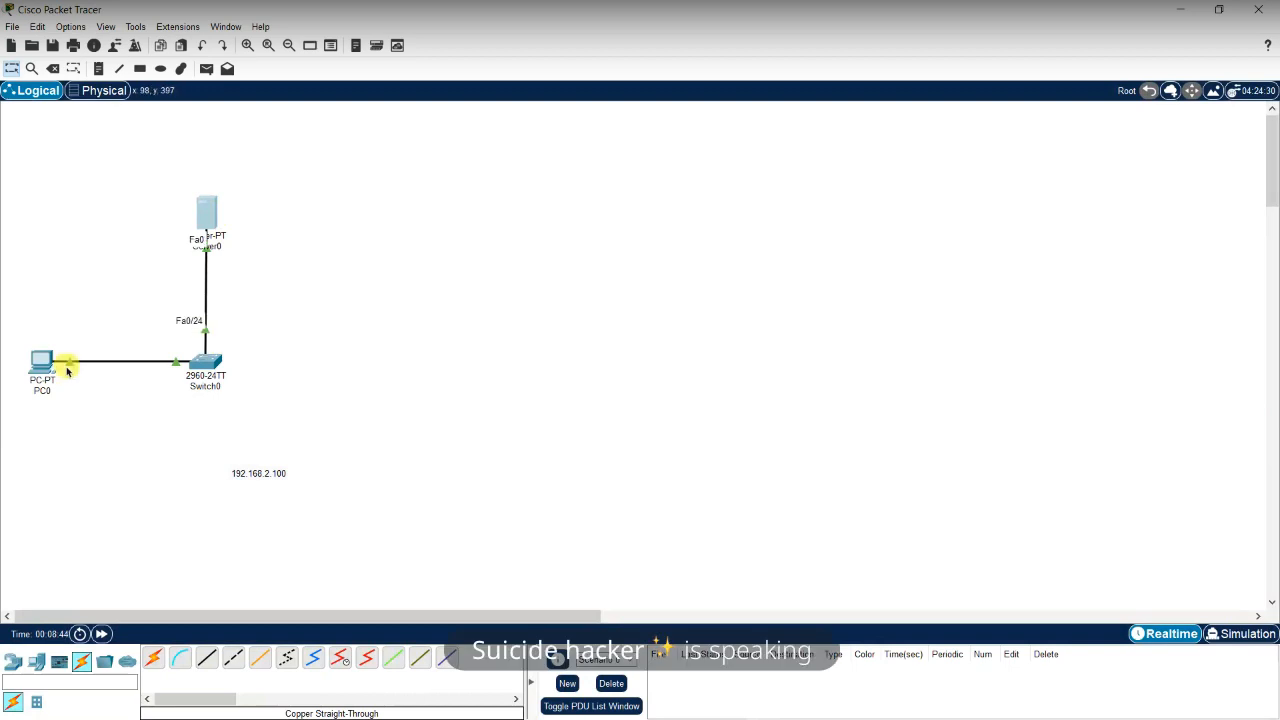
Repeat the ping to 198.168.2.200 from PC0's Command Prompt
click(36, 368)
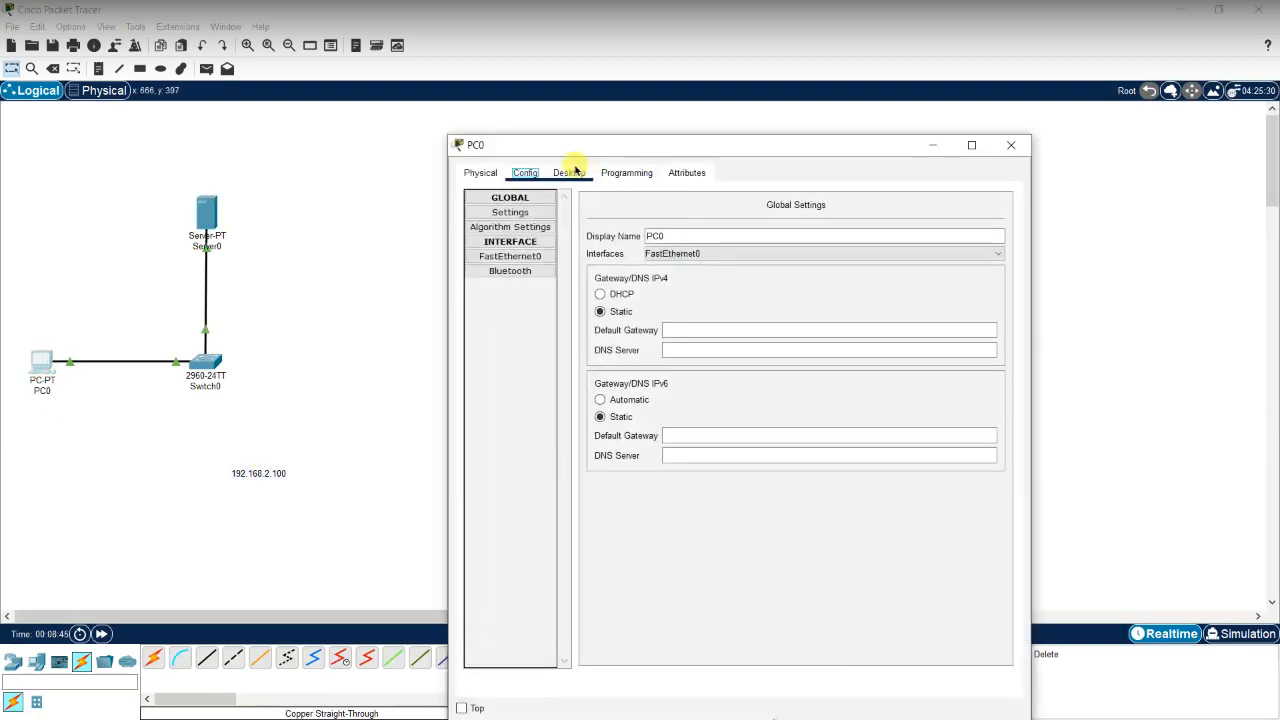
click(572, 172)
click(845, 232)
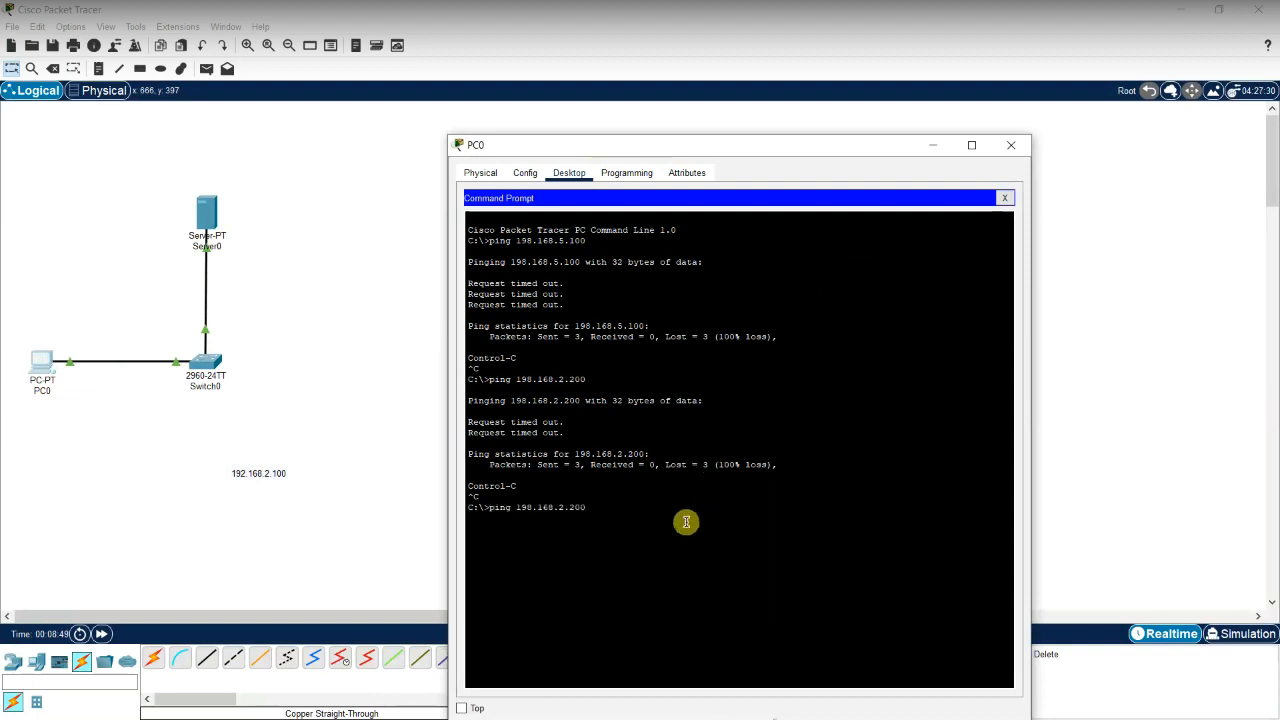
key(Return)
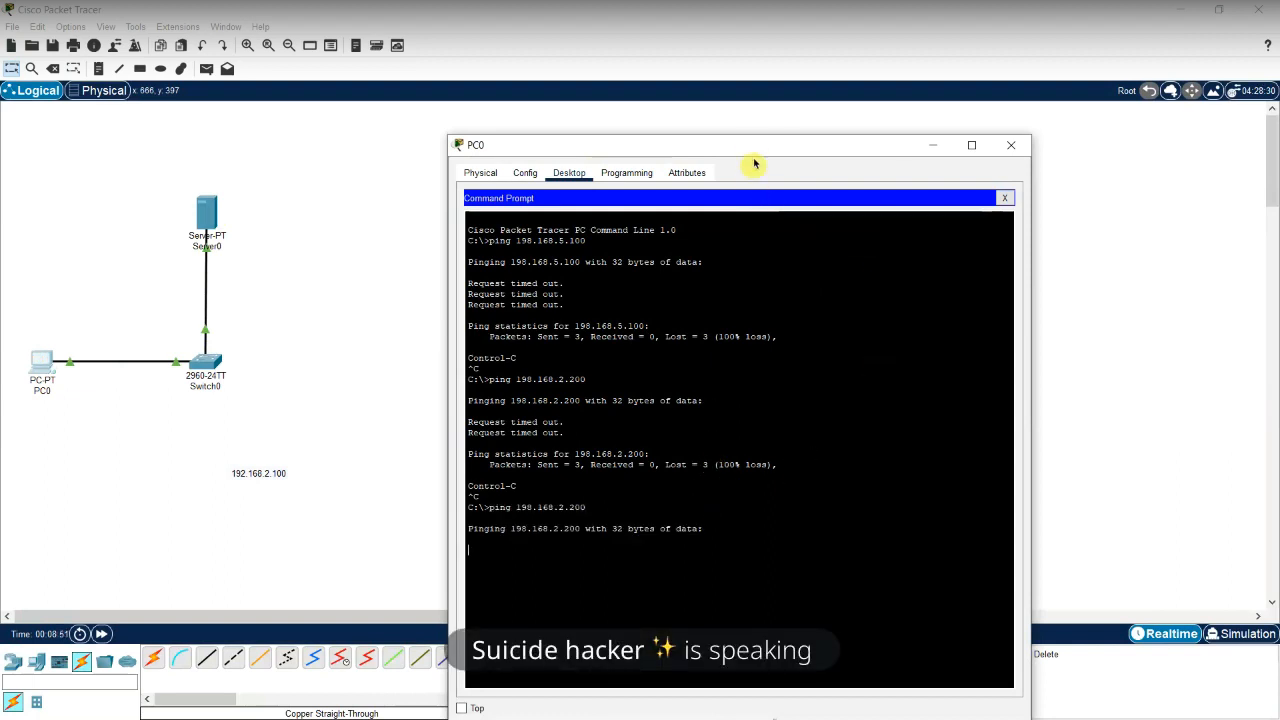
Move the 192.168.2.100 note directly below PC0 in the topology workspace
drag(752, 147, 744, 103)
click(332, 442)
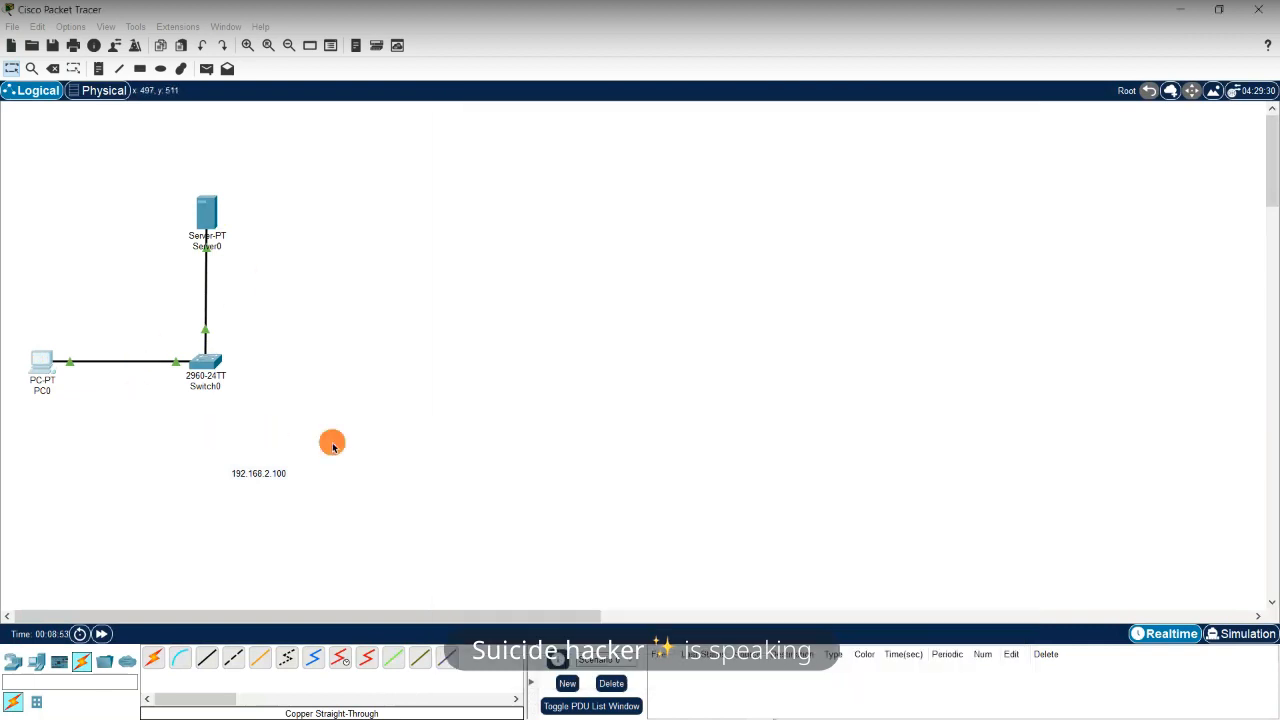
drag(282, 476, 75, 412)
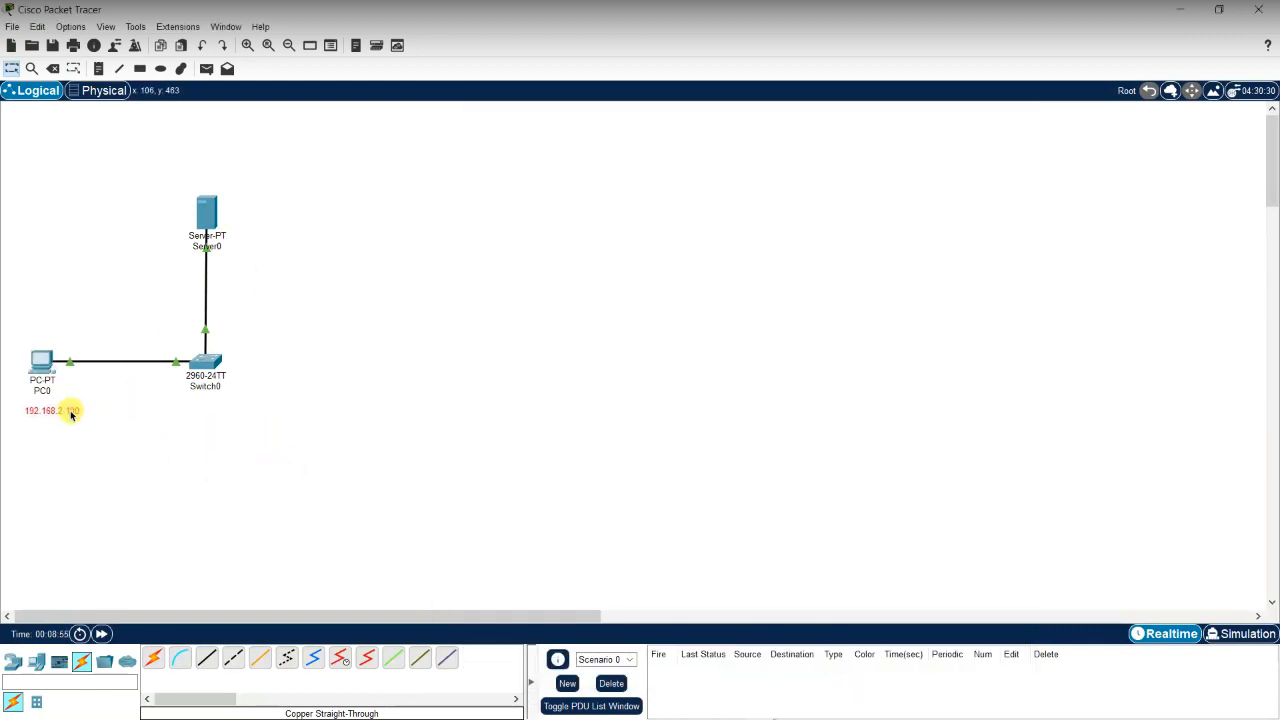
Place a note reading 192.168.2.200 beside Server0 in the topology workspace
click(98, 68)
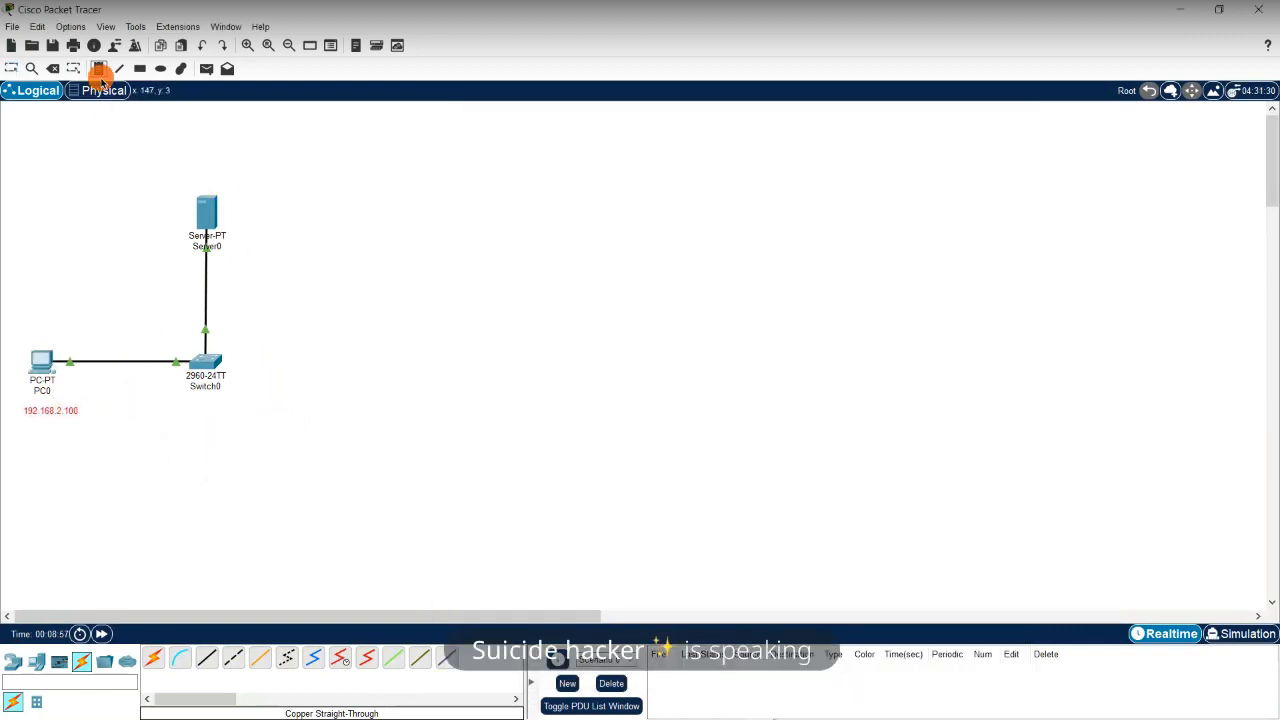
click(257, 218)
text(192.1)
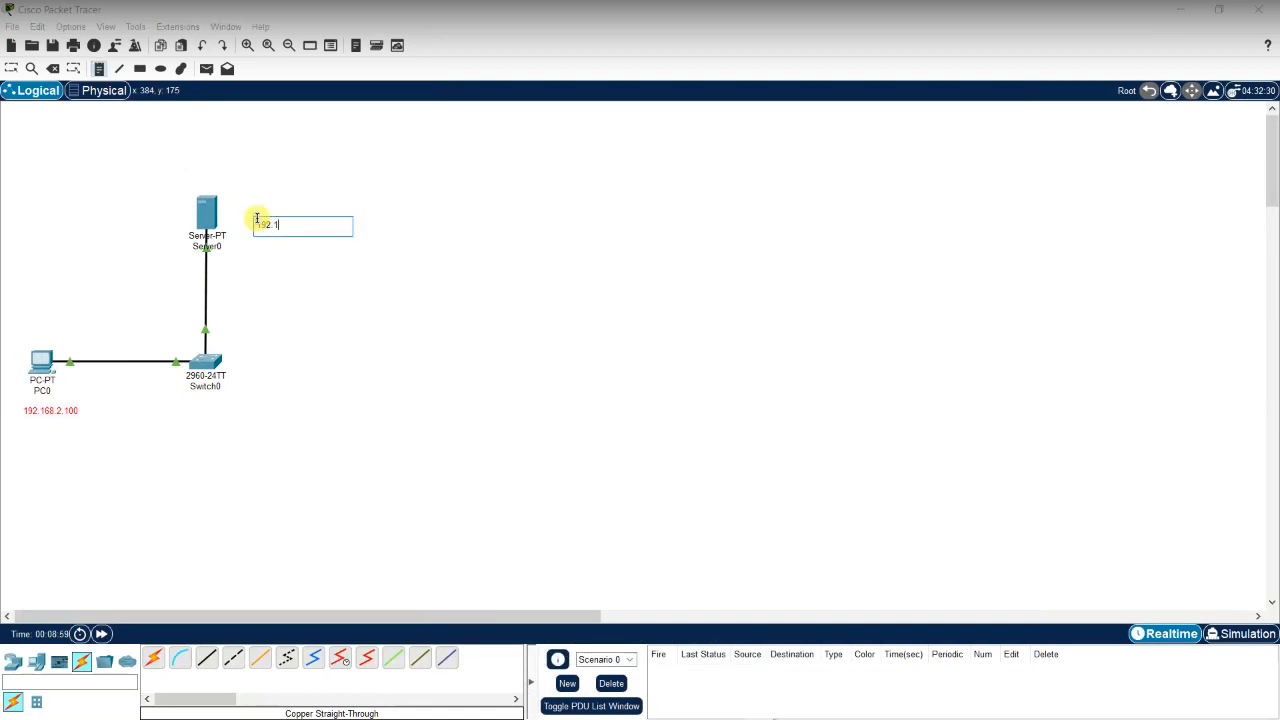
text(68.2.200)
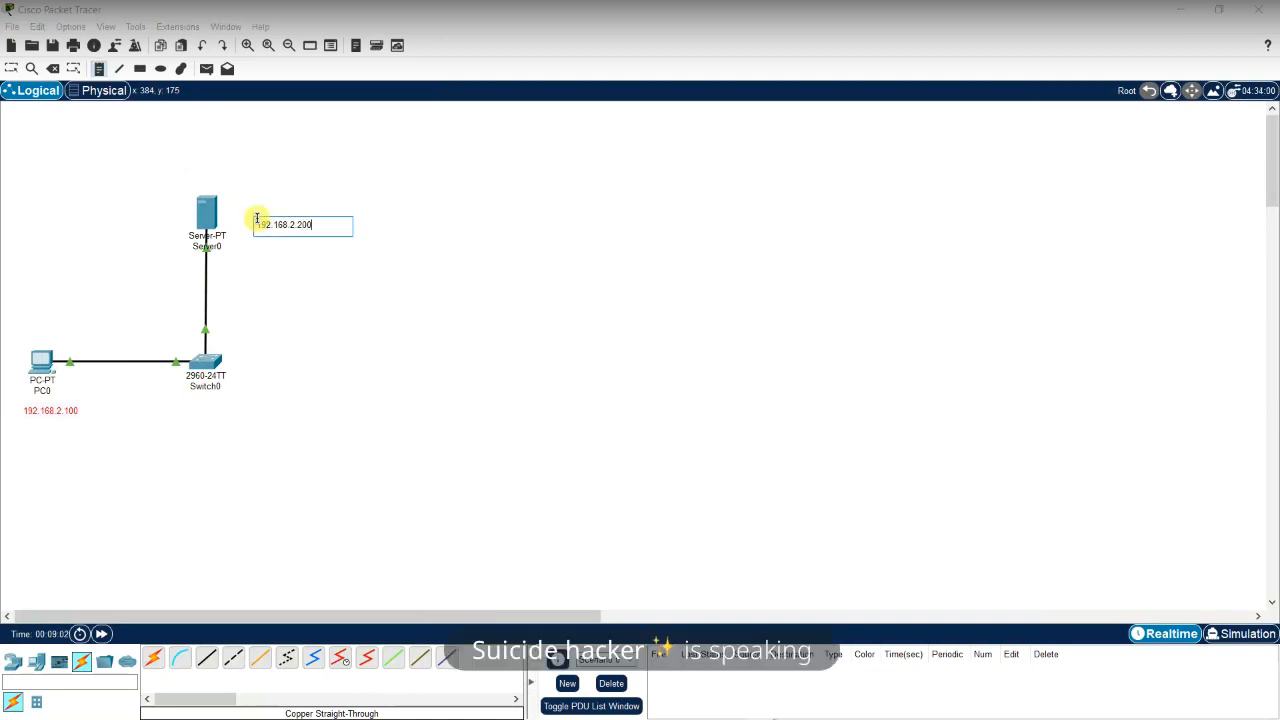
click(12, 67)
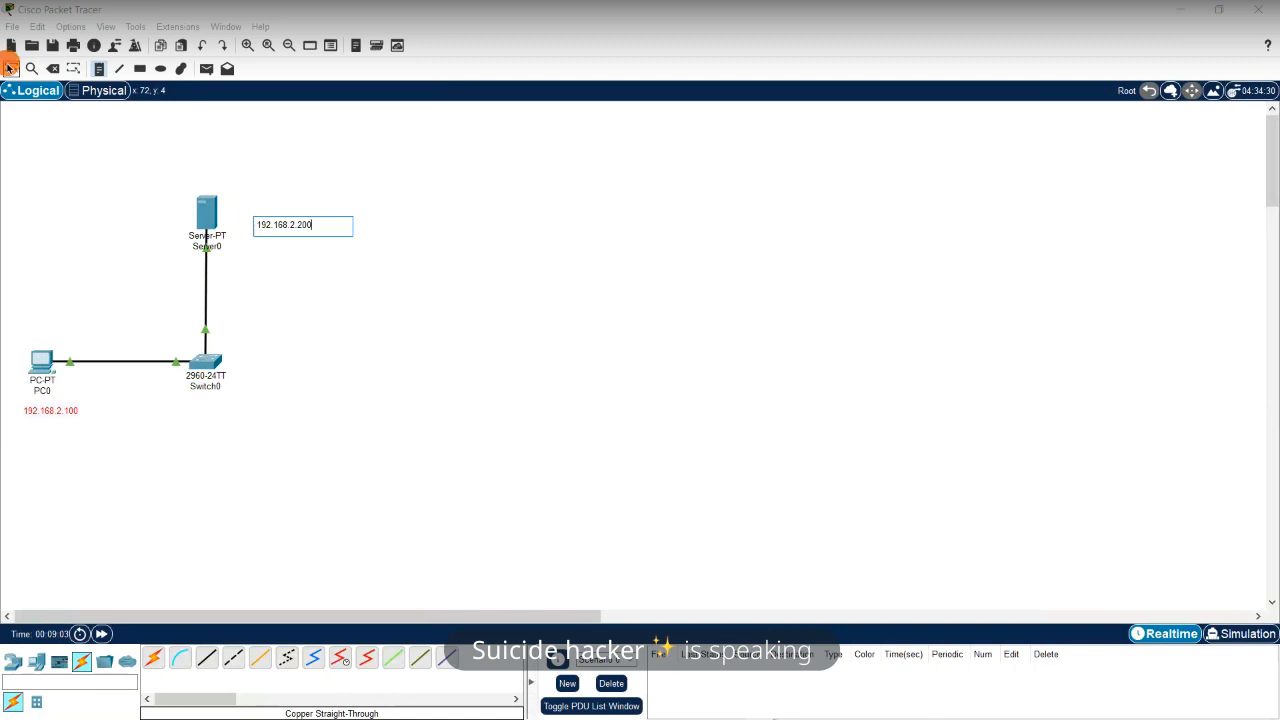
Stop the running ping in PC0's Command Prompt and close the PC0 window
mouse_move(783, 713)
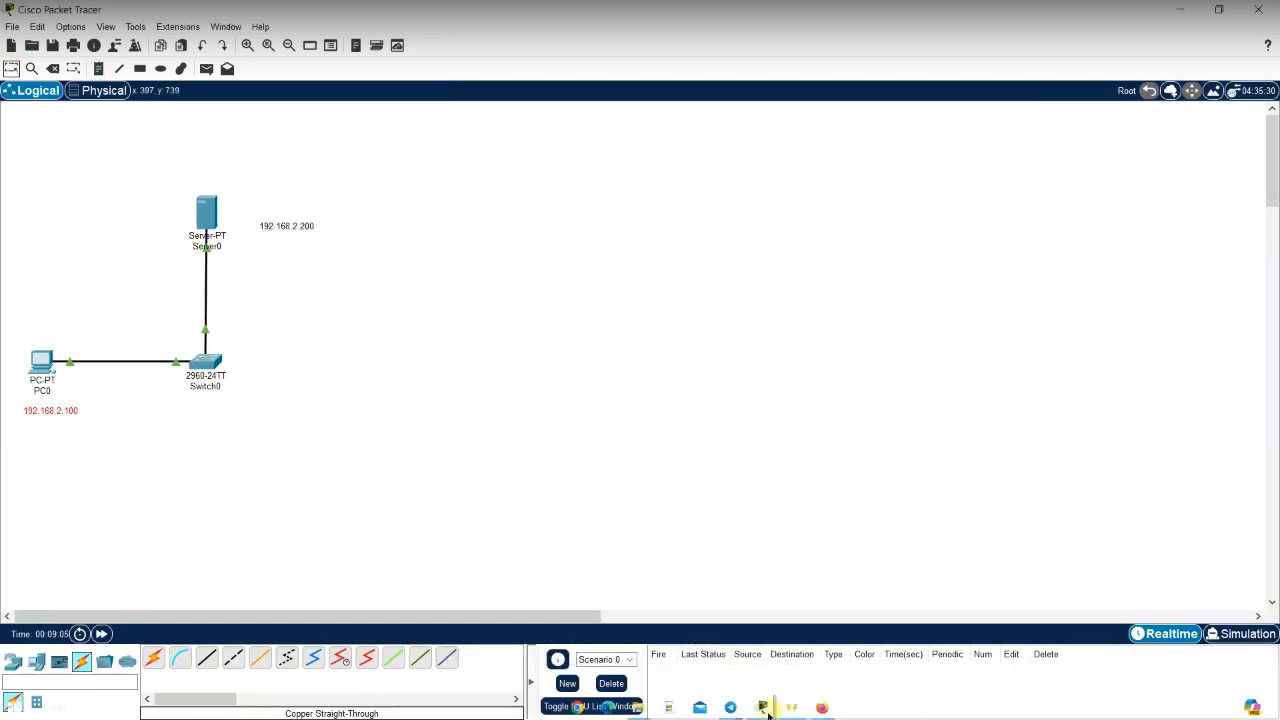
click(835, 645)
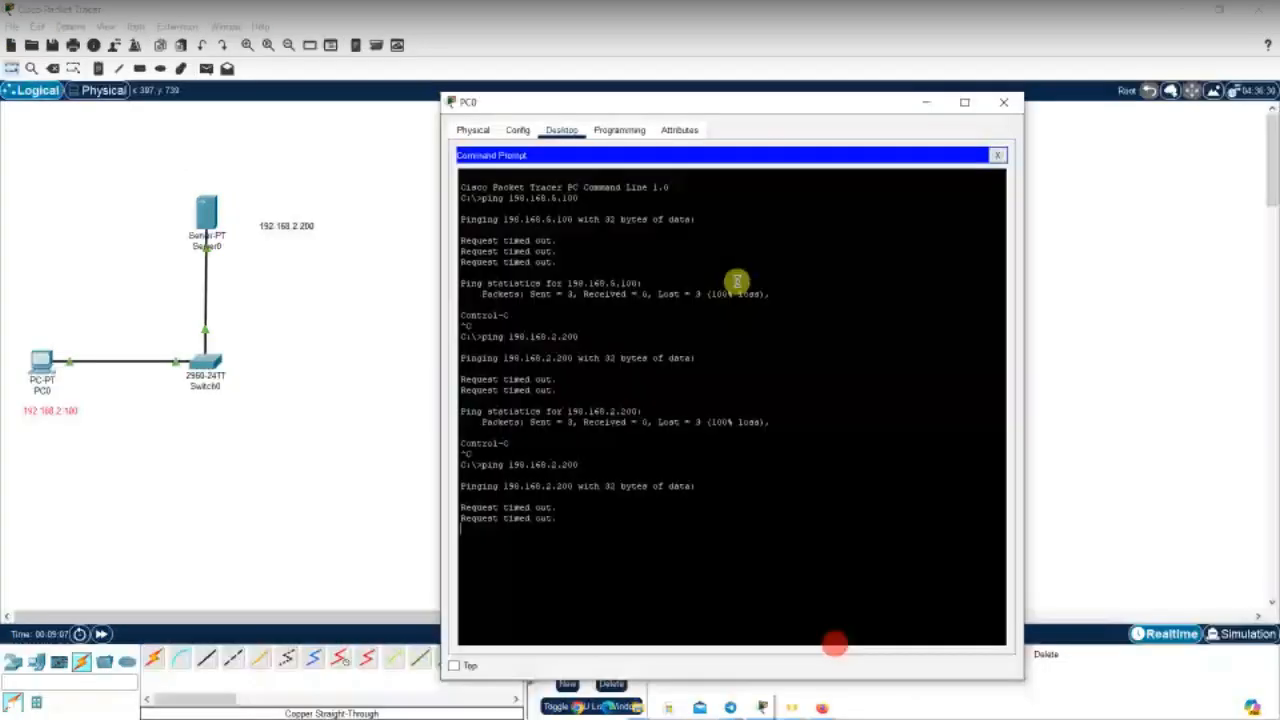
drag(706, 106, 698, 84)
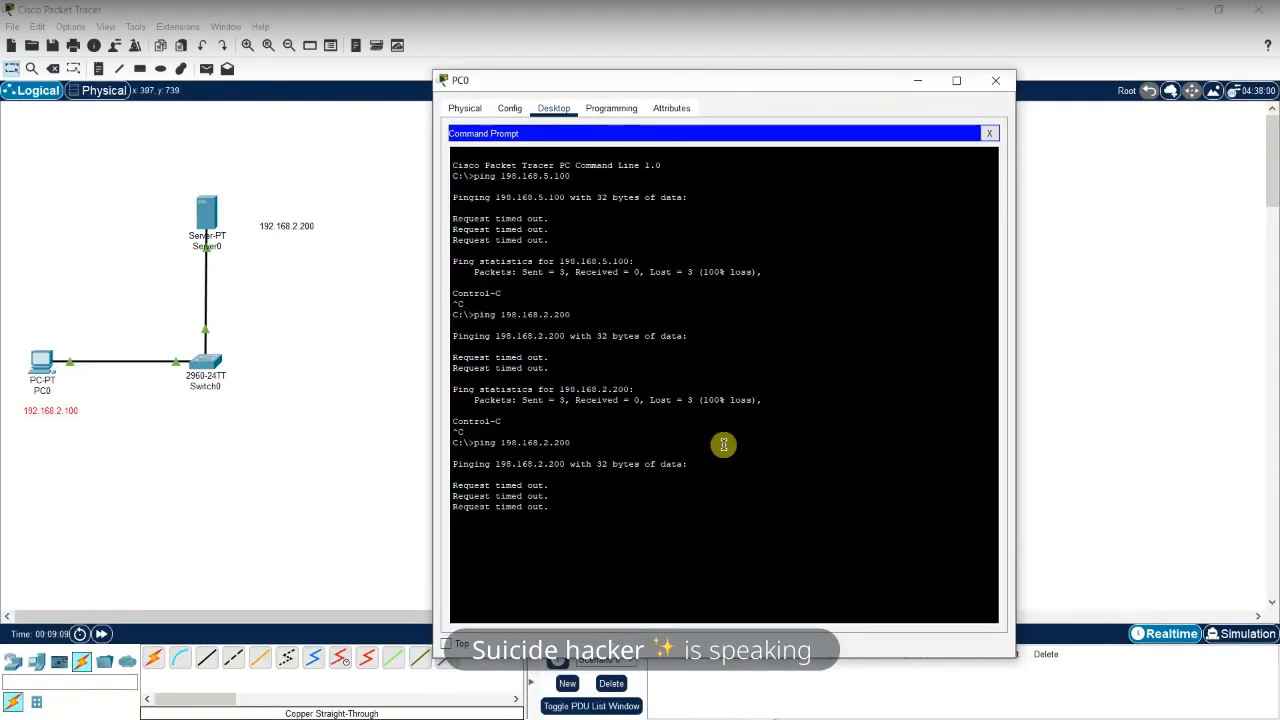
key(ctrl+c)
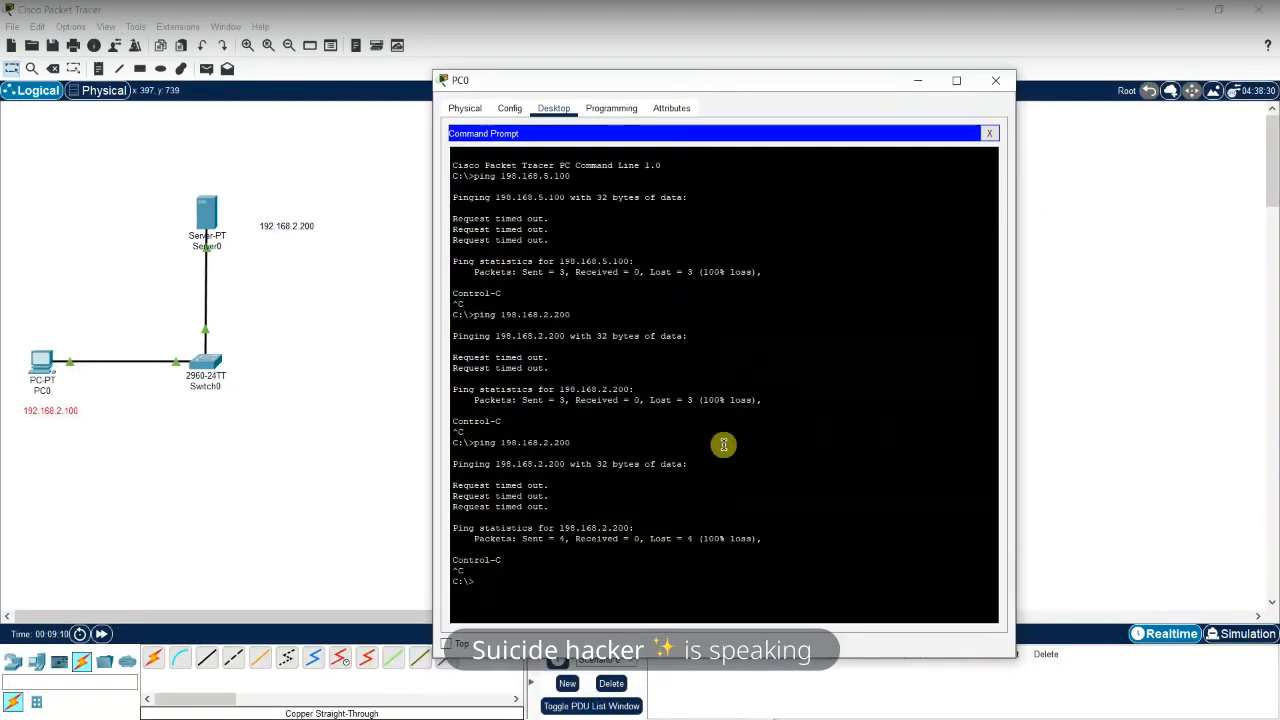
click(990, 130)
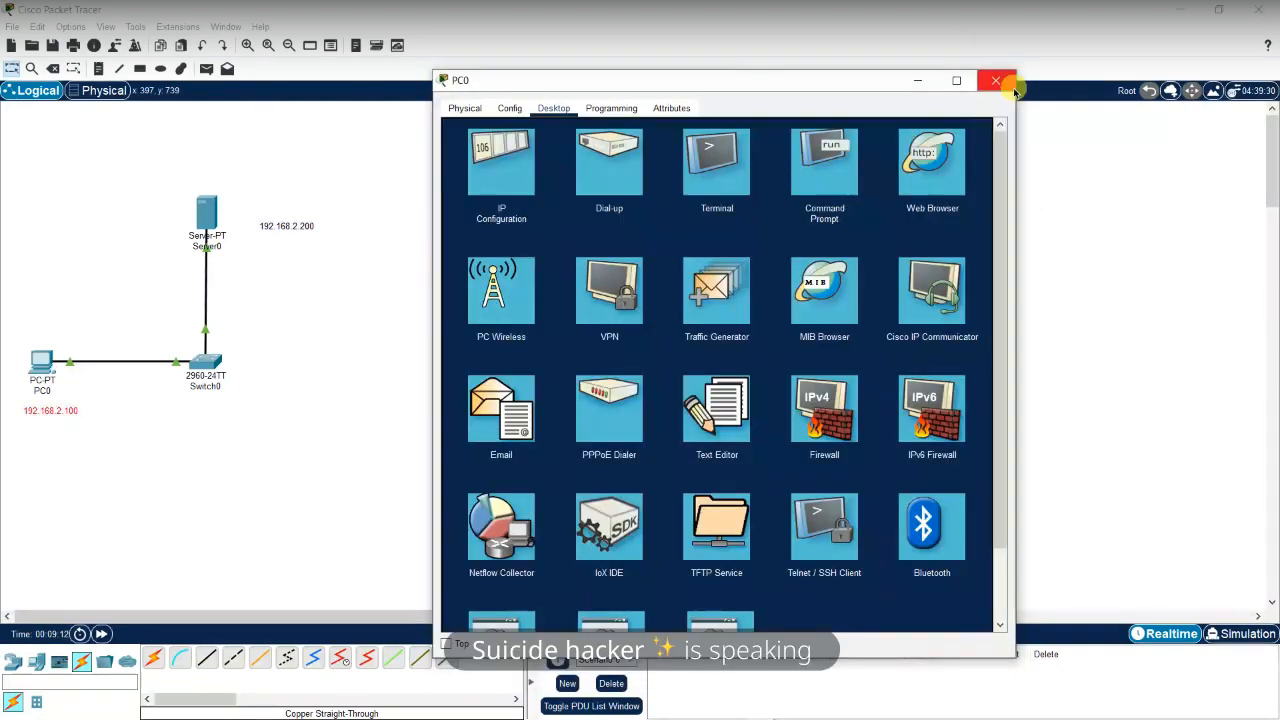
click(993, 88)
Look at Server0's global configuration settings and close its window
click(204, 210)
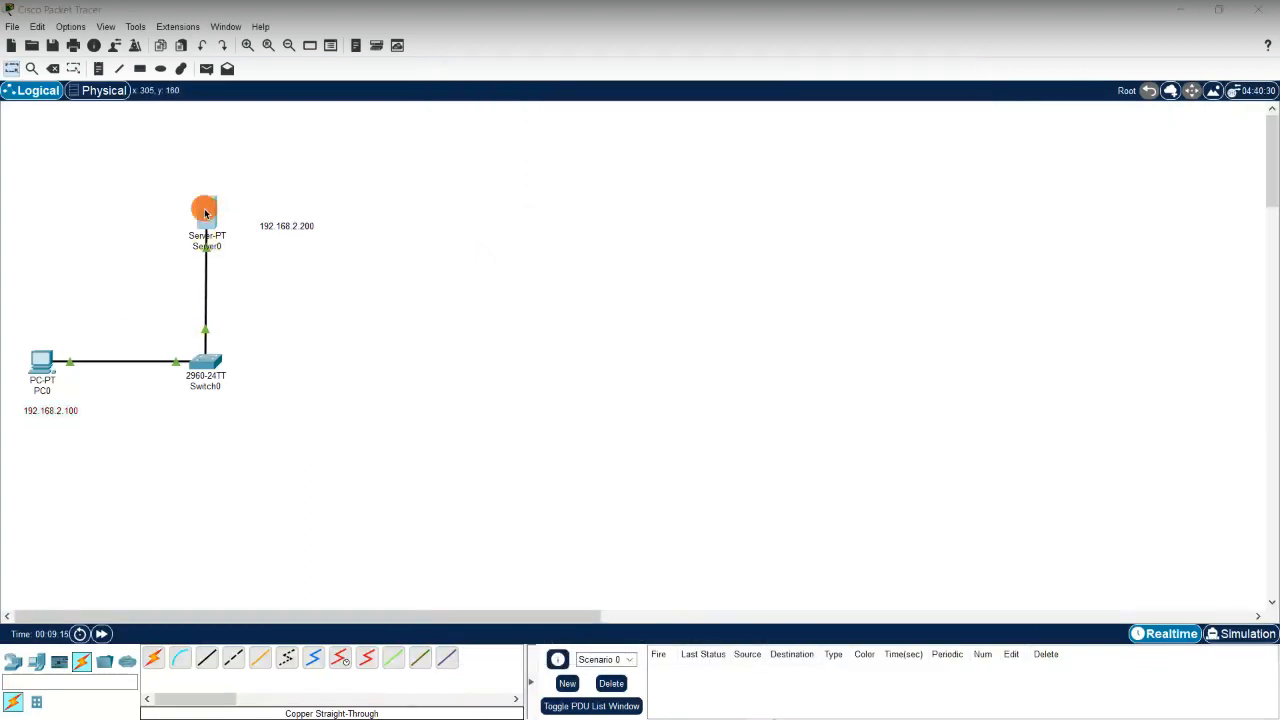
drag(673, 150, 602, 131)
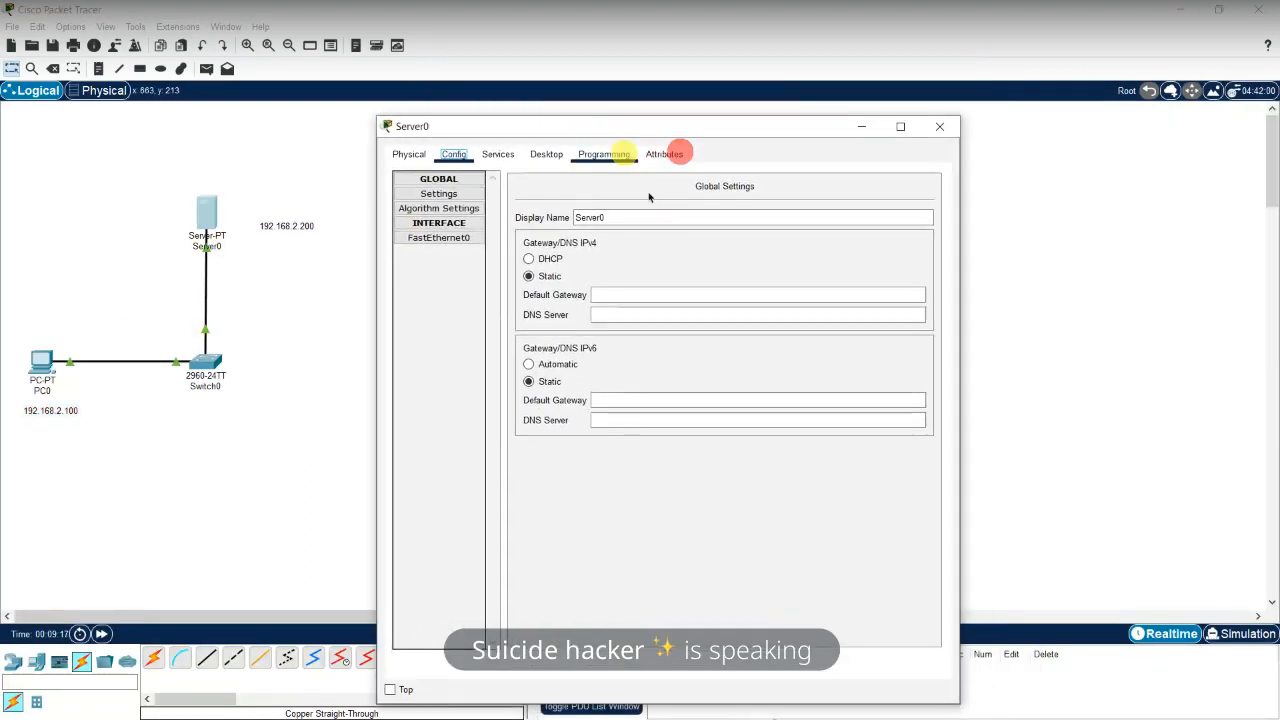
click(940, 126)
Open the command line of Switch0 and enter privileged EXEC mode with en
click(207, 365)
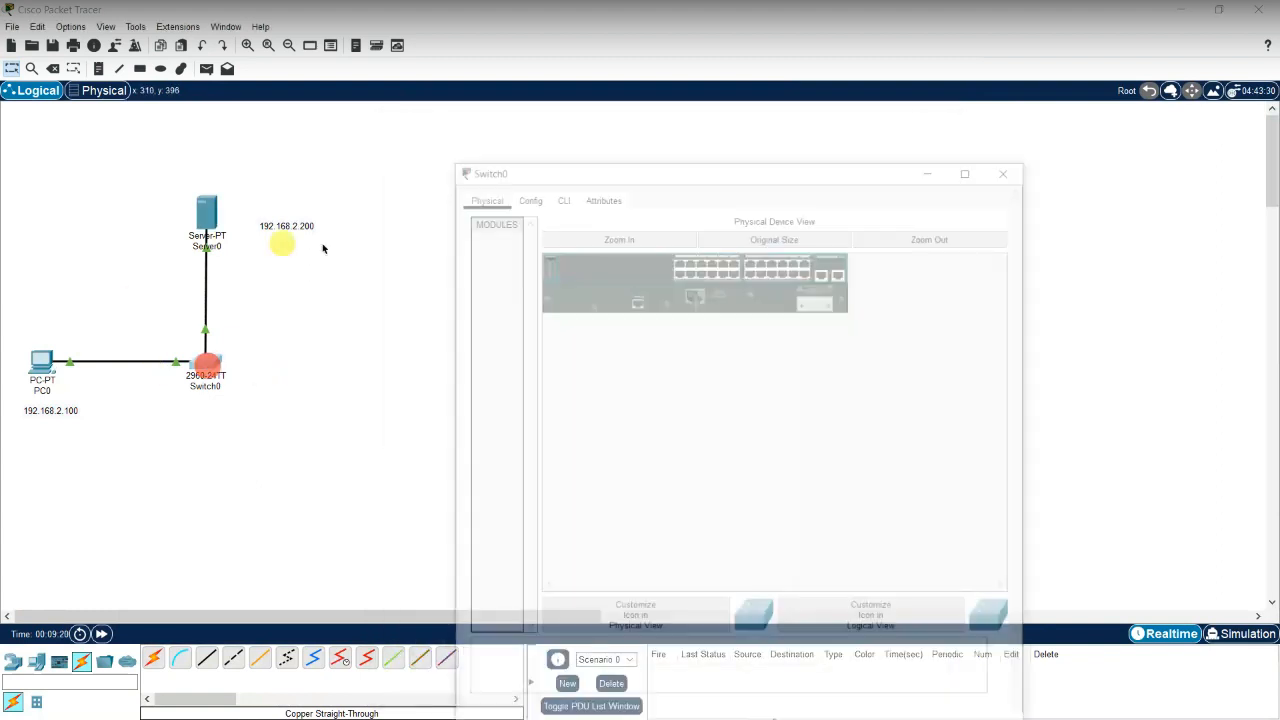
click(558, 175)
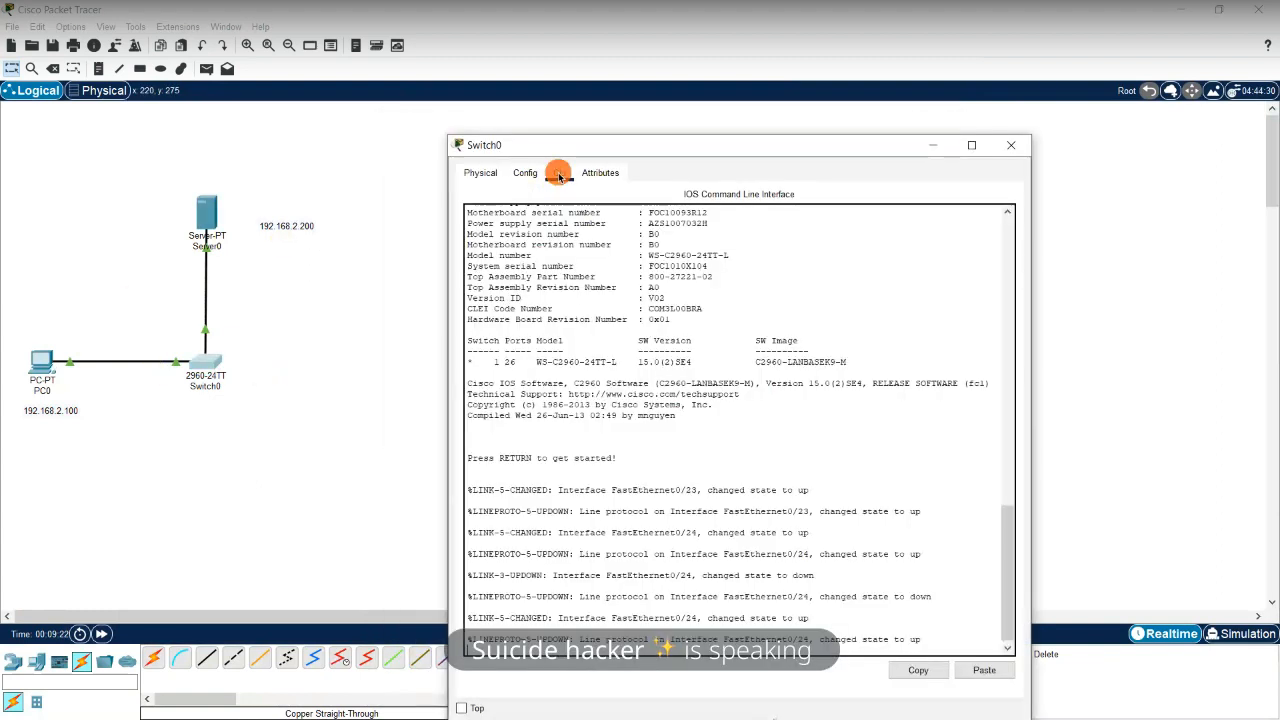
key(Return)
key(Return)
key(Return)
text(en)
key(Return)
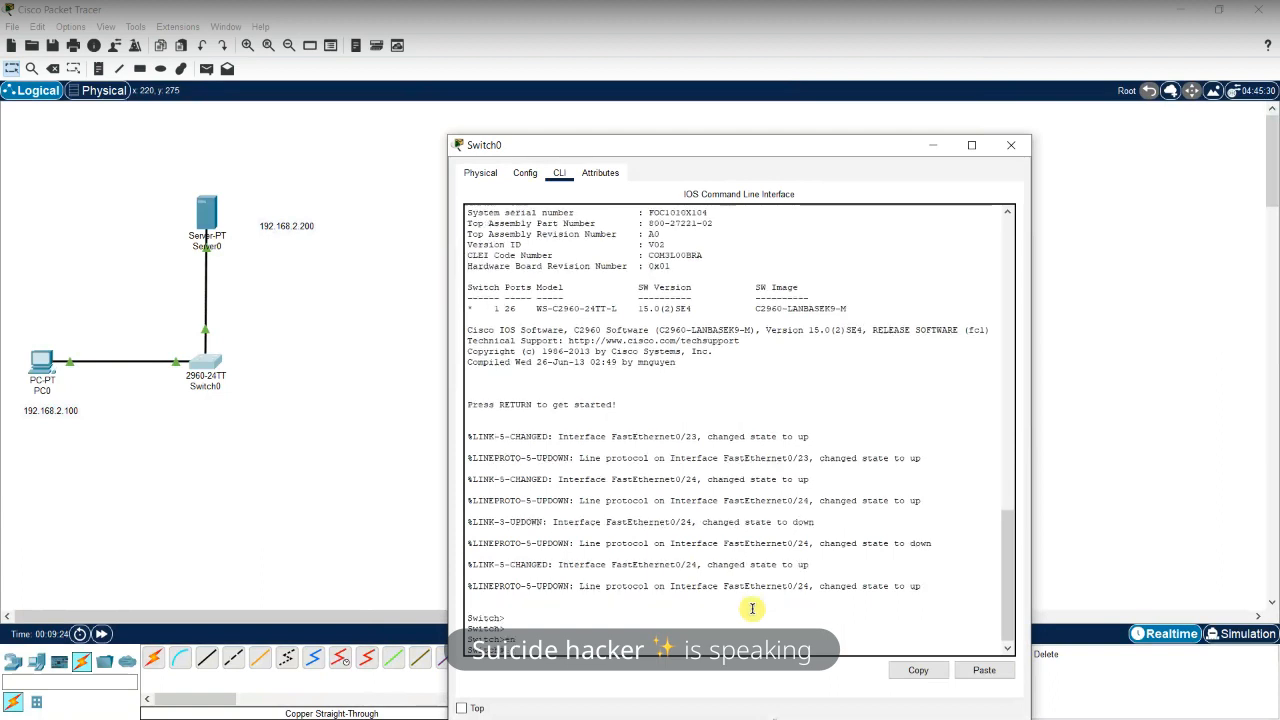
Try the command switch mode acc on Switch0, and enter and leave global configuration mode
text(switch mode acc)
key(Return)
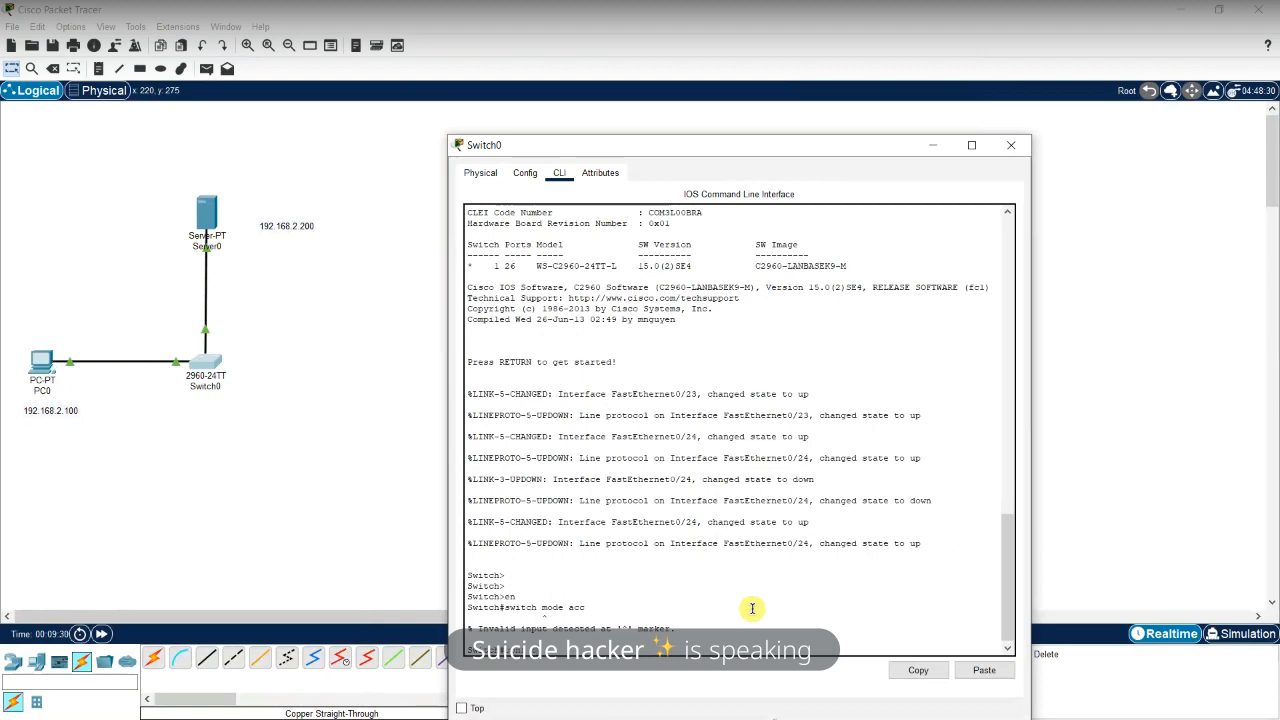
text(conf t)
key(Return)
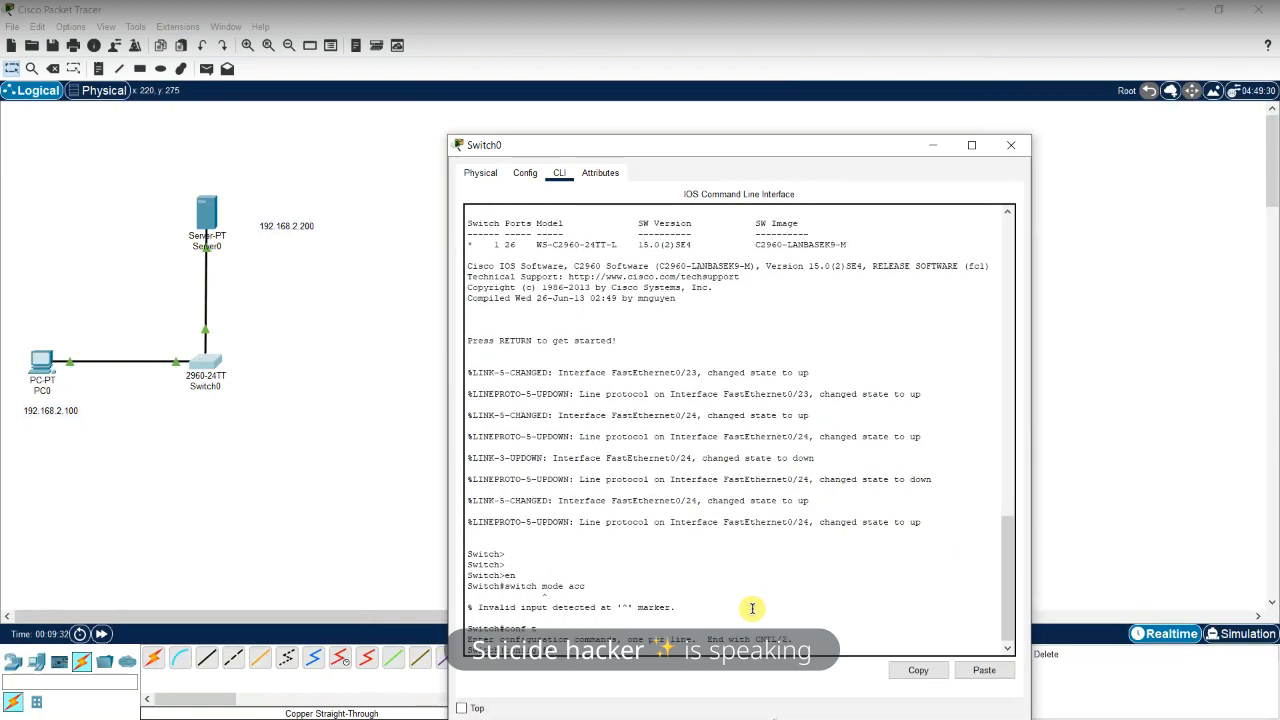
text(end)
key(Return)
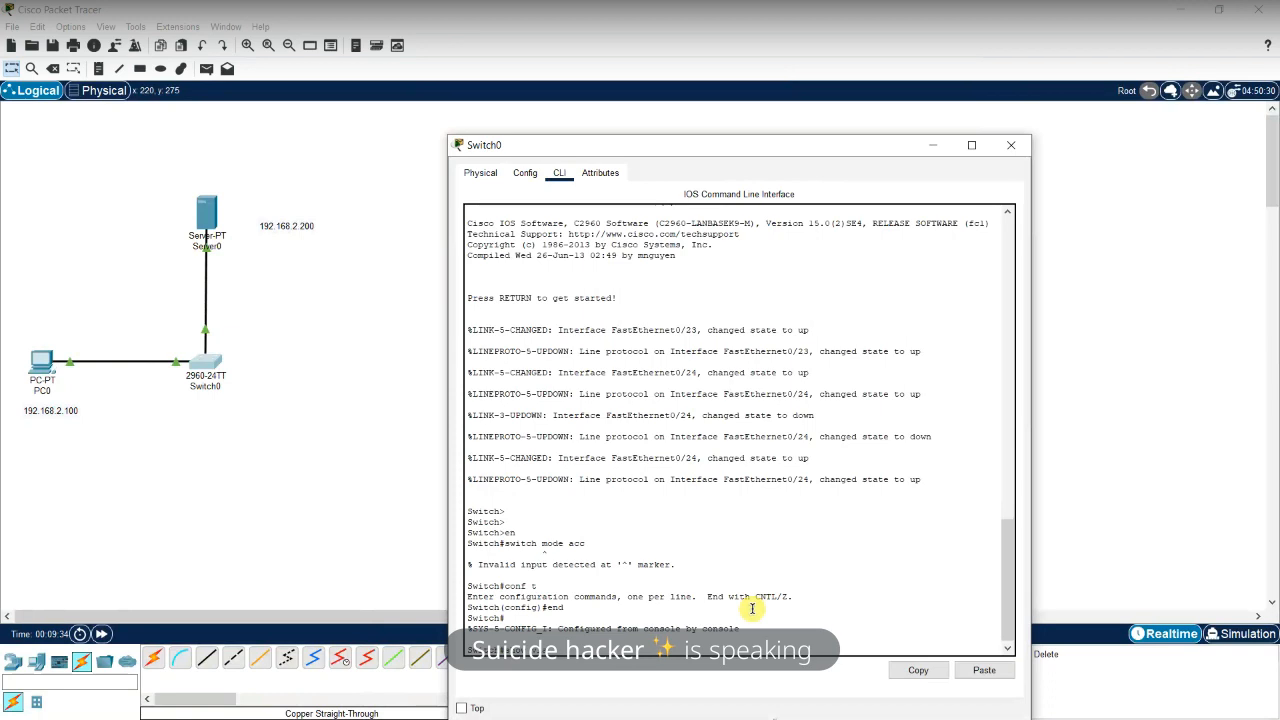
Examine Switch0's VLAN port assignments with show vlan and check the port labels on the topology links
text(show vlan)
key(Return)
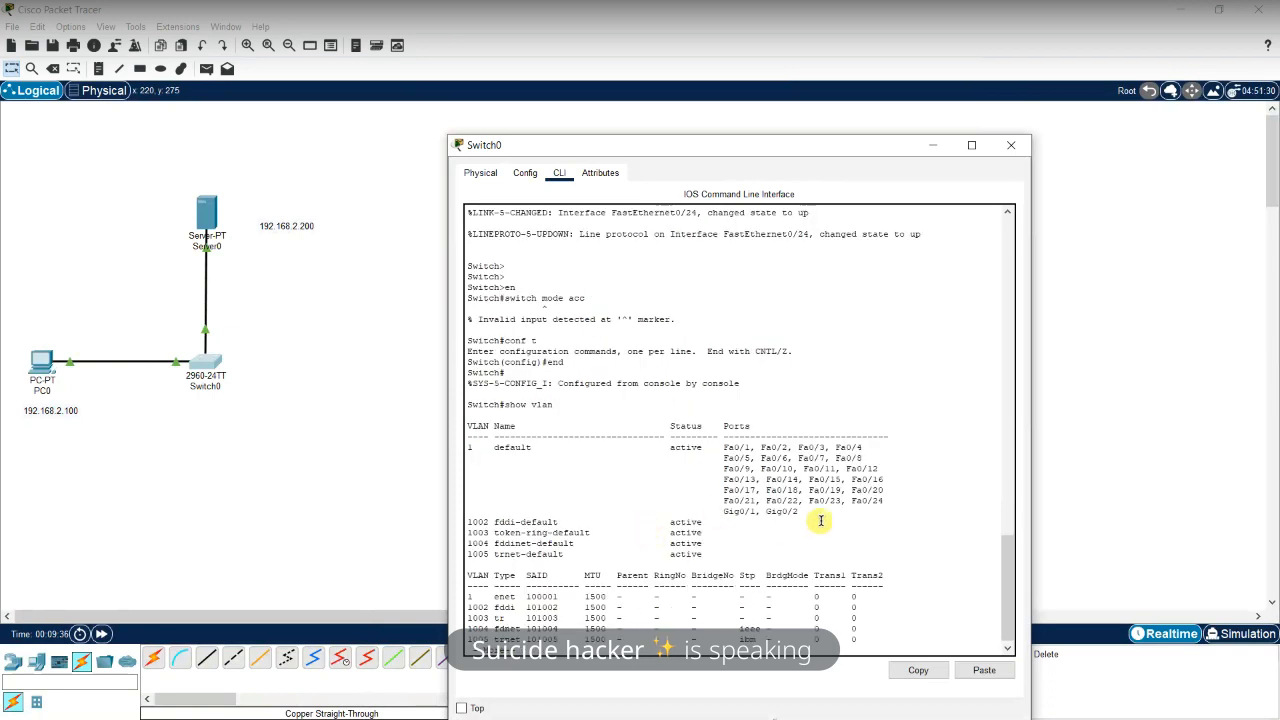
drag(817, 510, 719, 510)
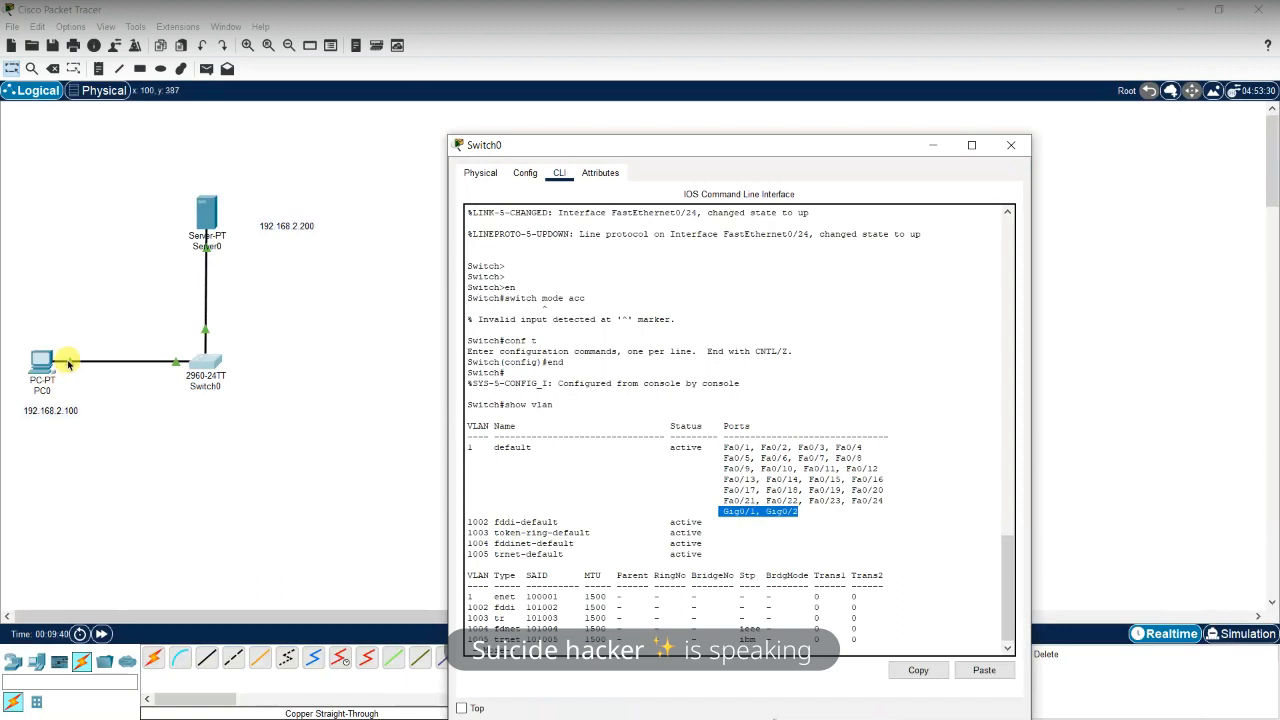
click(932, 145)
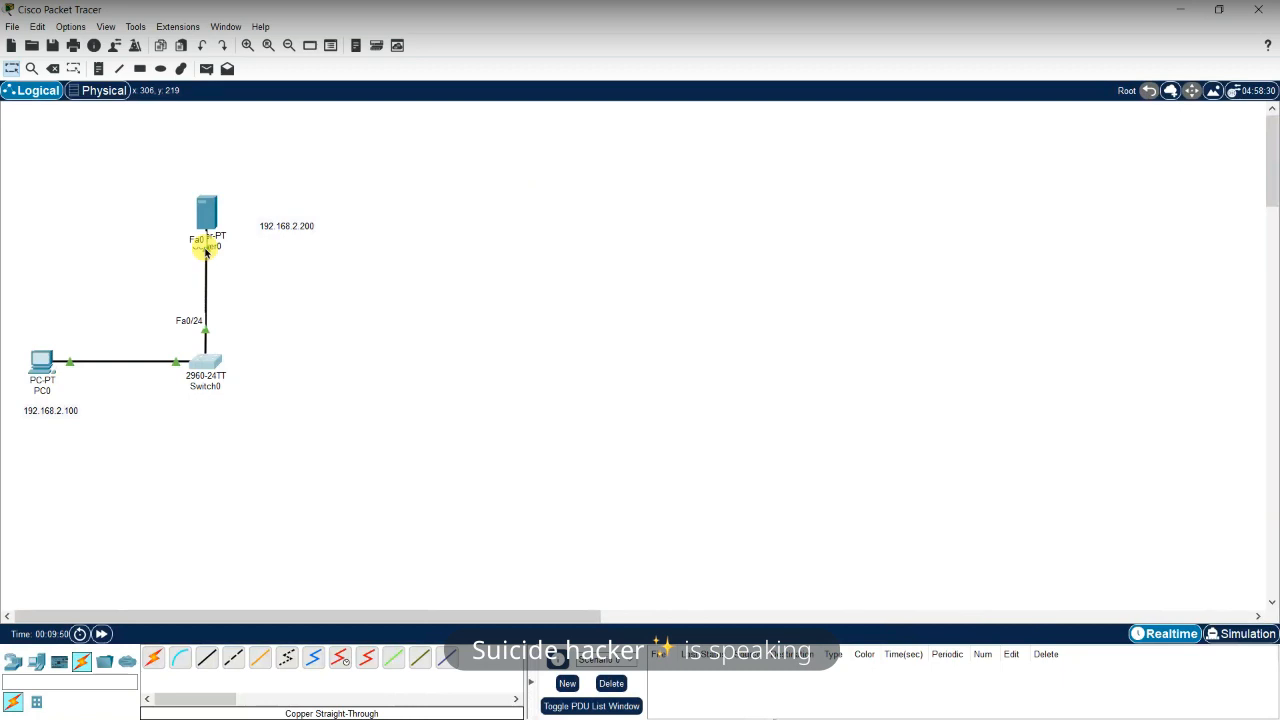
mouse_move(763, 712)
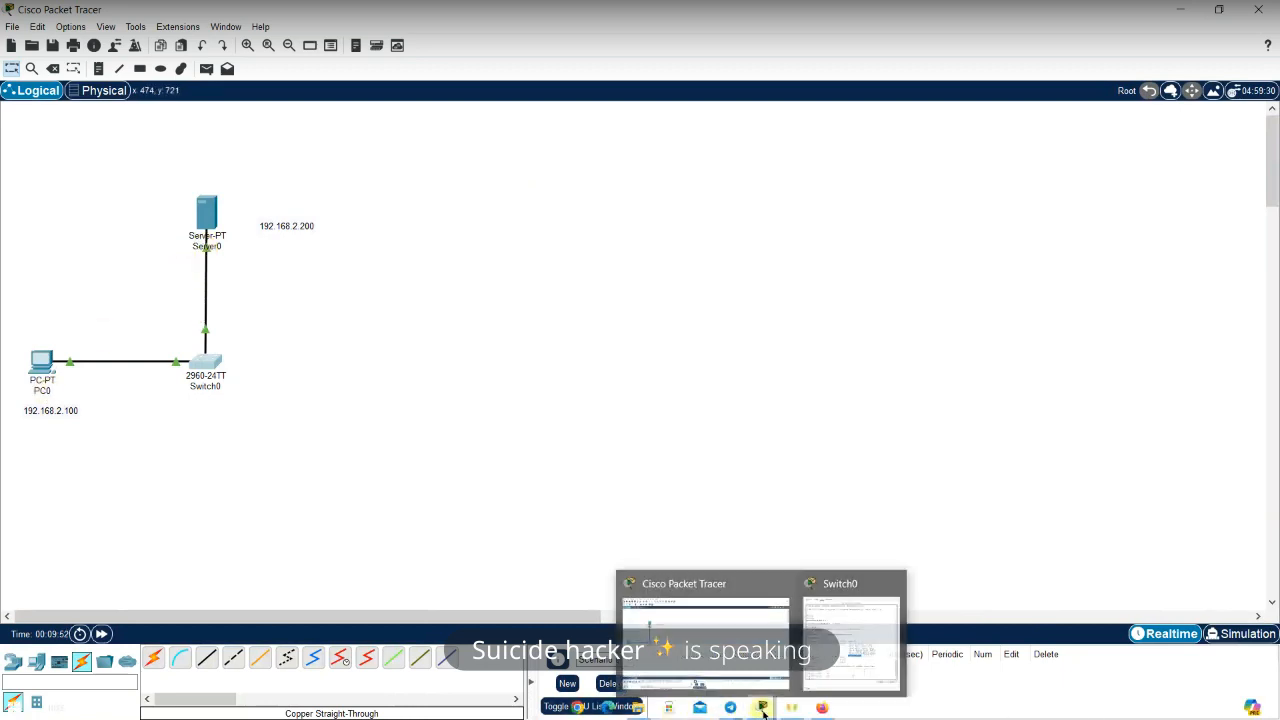
click(836, 634)
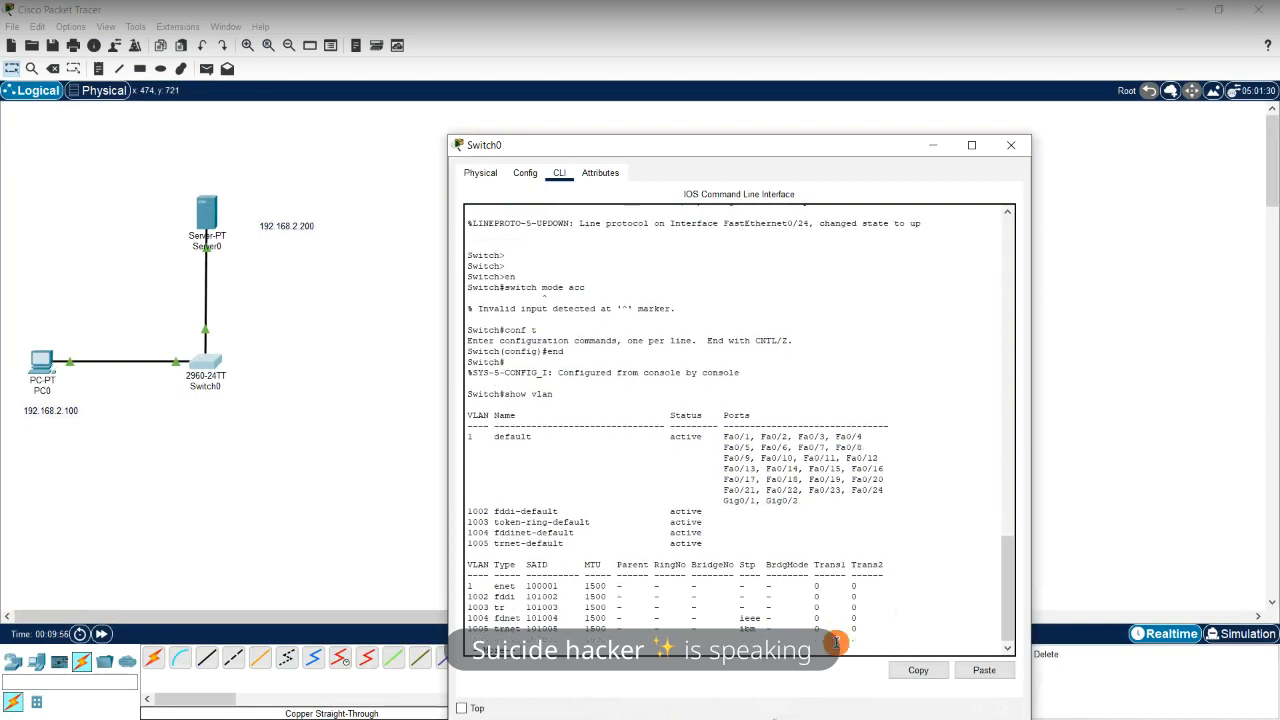
Save Switch0's running configuration with wr and close the switch window
key(Return)
key(Return)
key(Return)
key(Return)
key(Return)
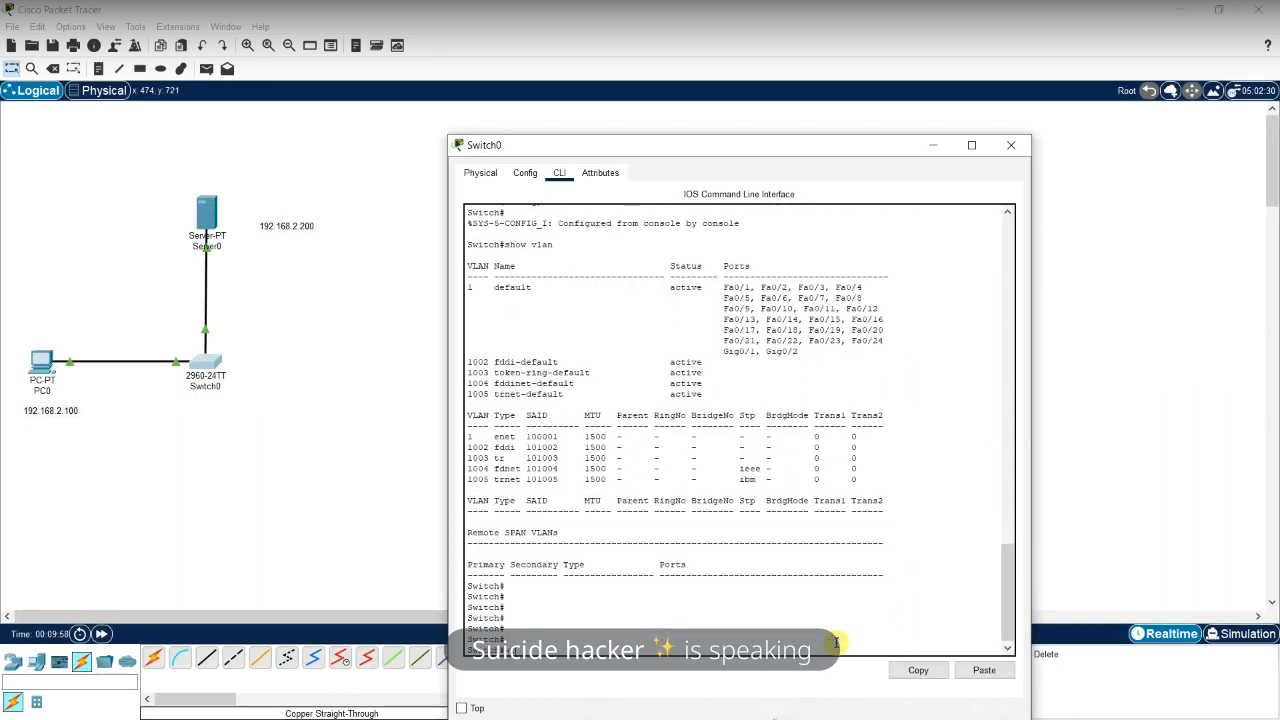
text(wr)
key(Return)
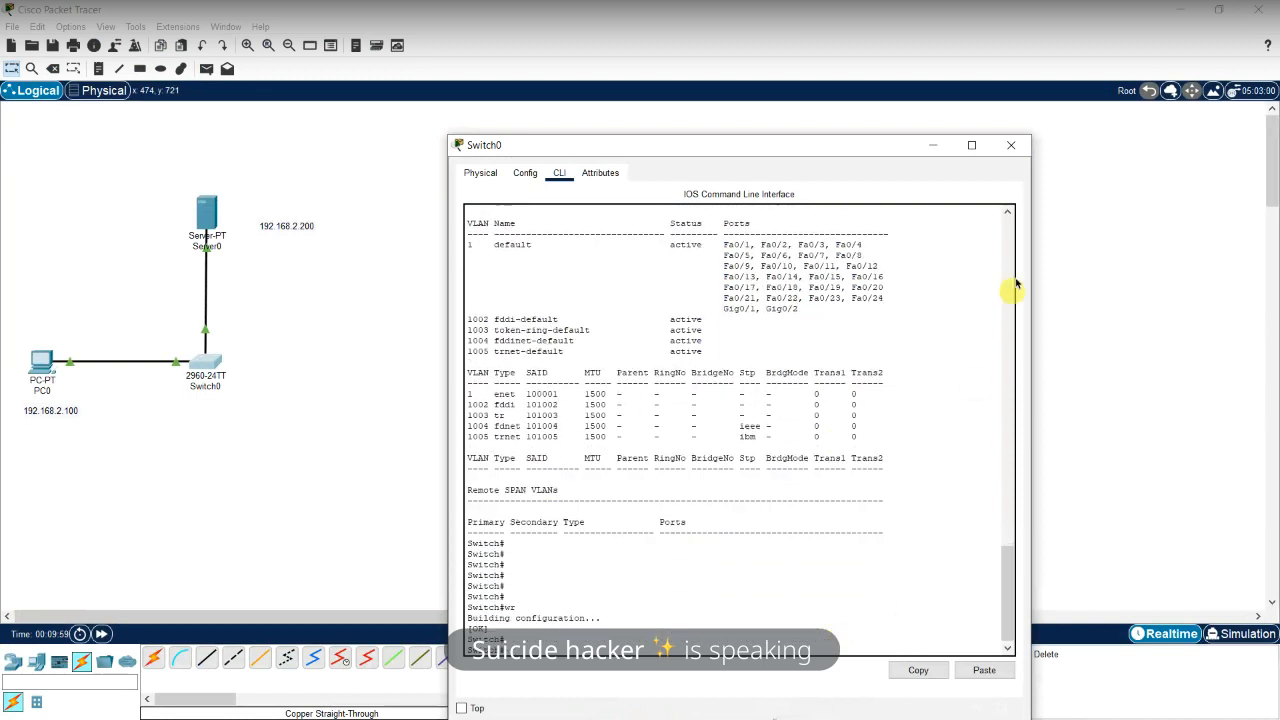
click(1011, 145)
Ping 192.168.2.200 from PC0's Command Prompt, stop the ping after checking the replies and close the PC0 window
click(42, 372)
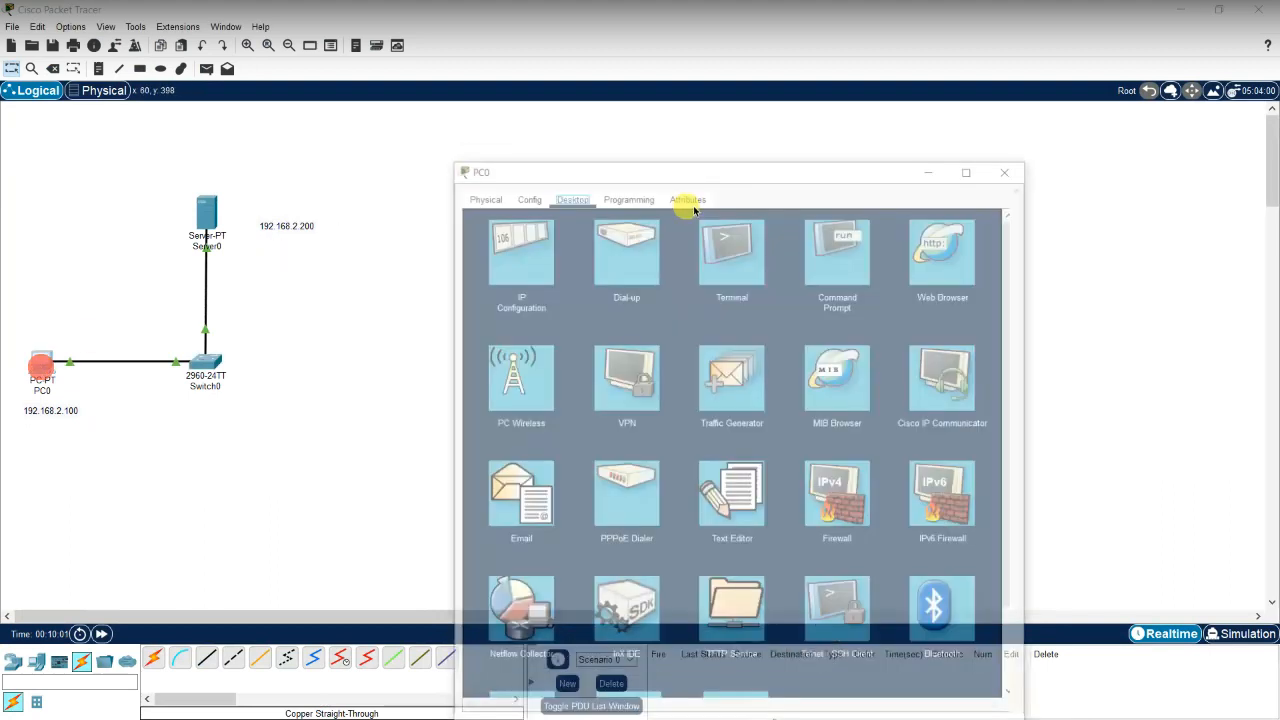
click(850, 250)
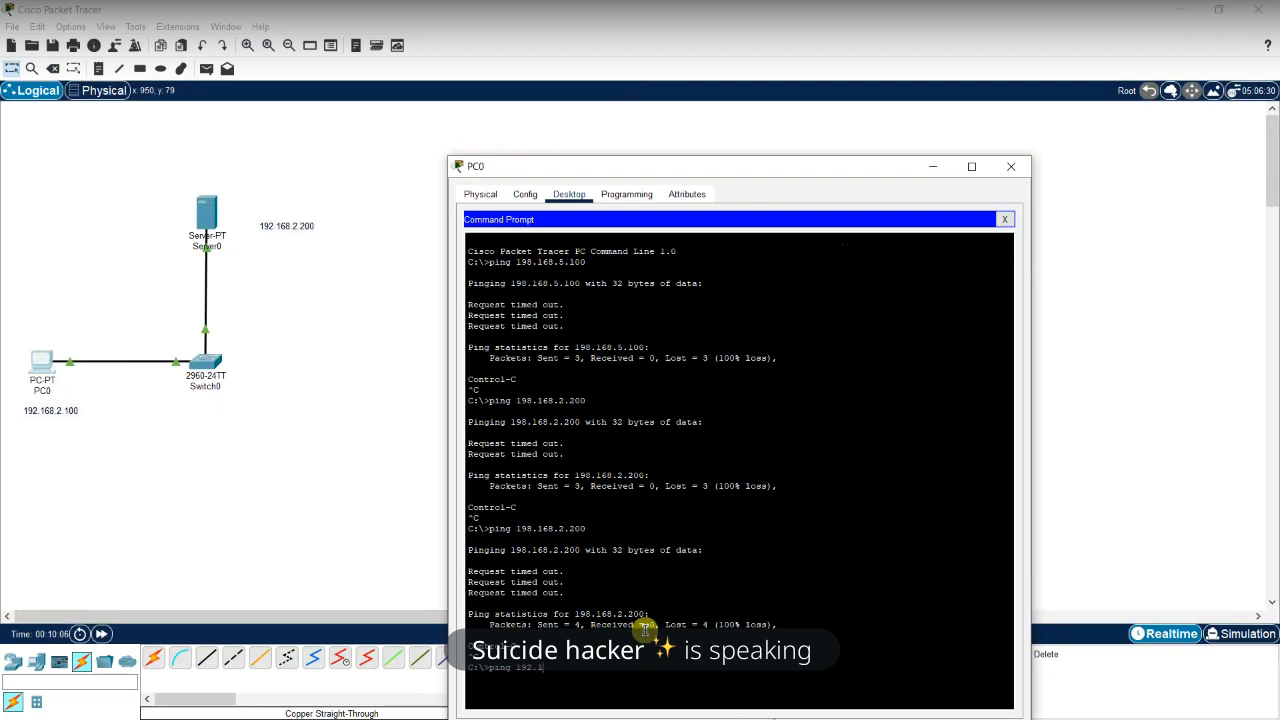
text(ping 192.168.2.200)
key(Return)
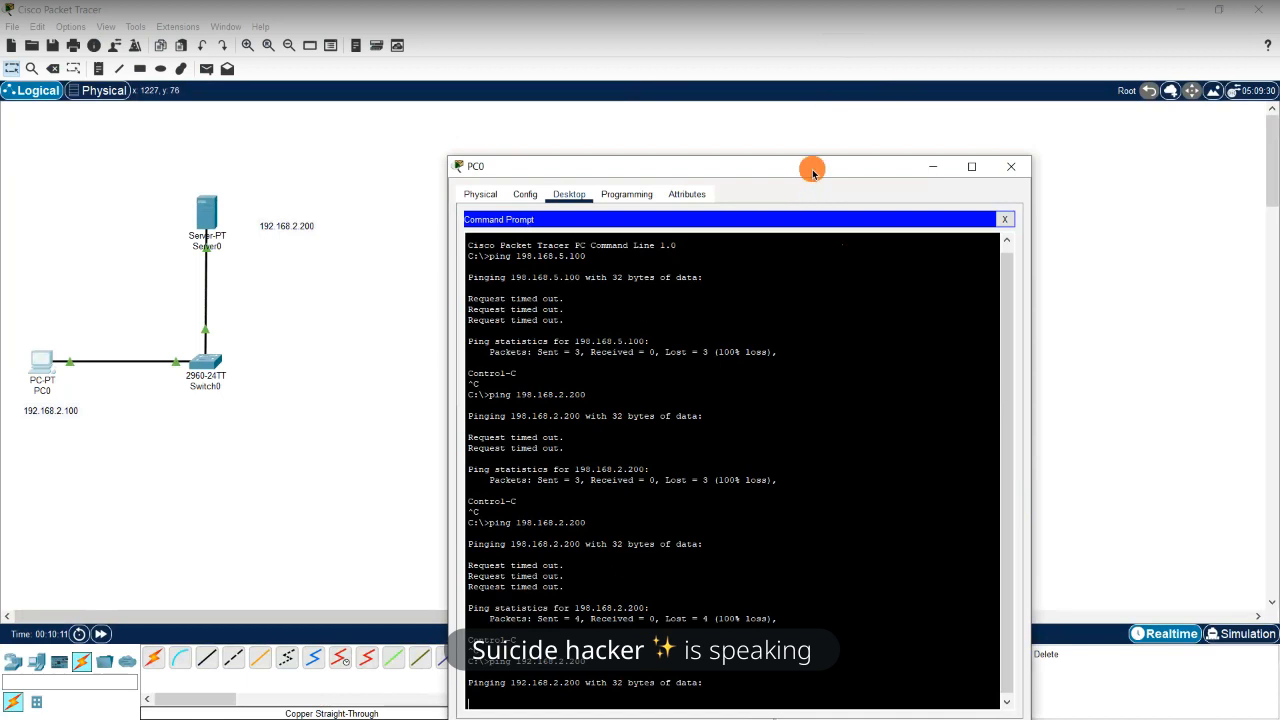
drag(812, 172, 780, 83)
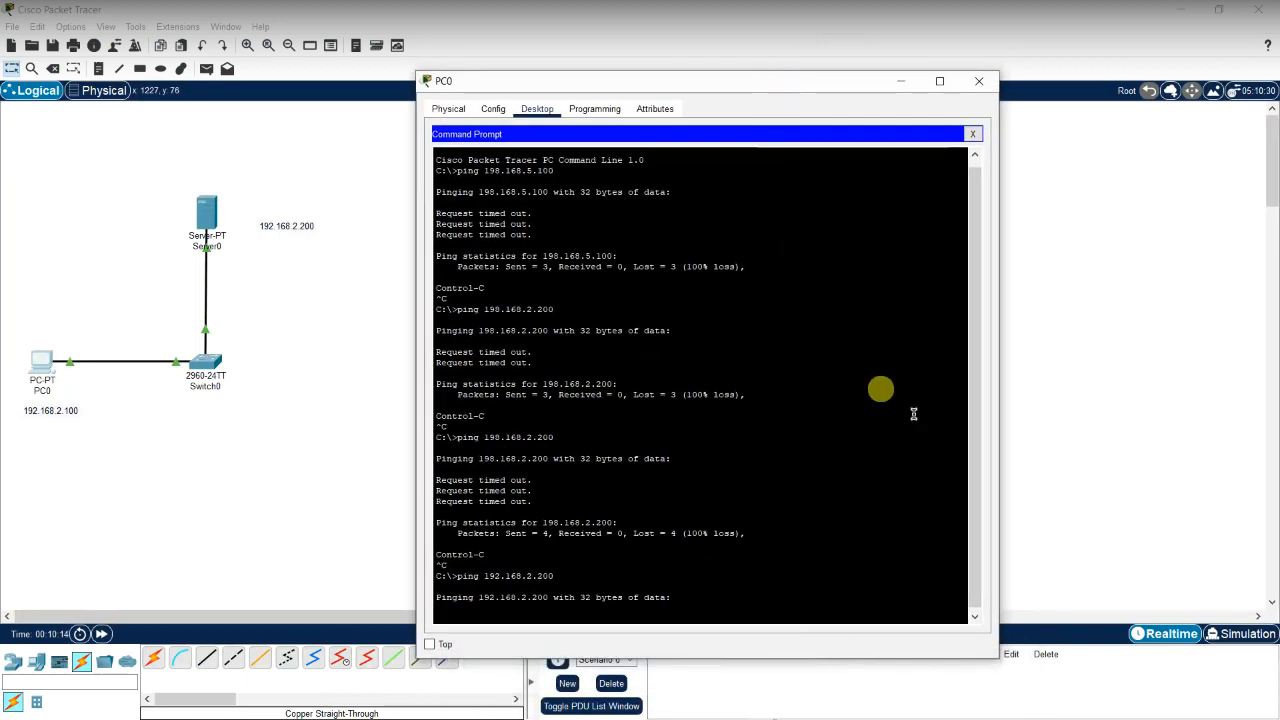
drag(972, 245, 973, 219)
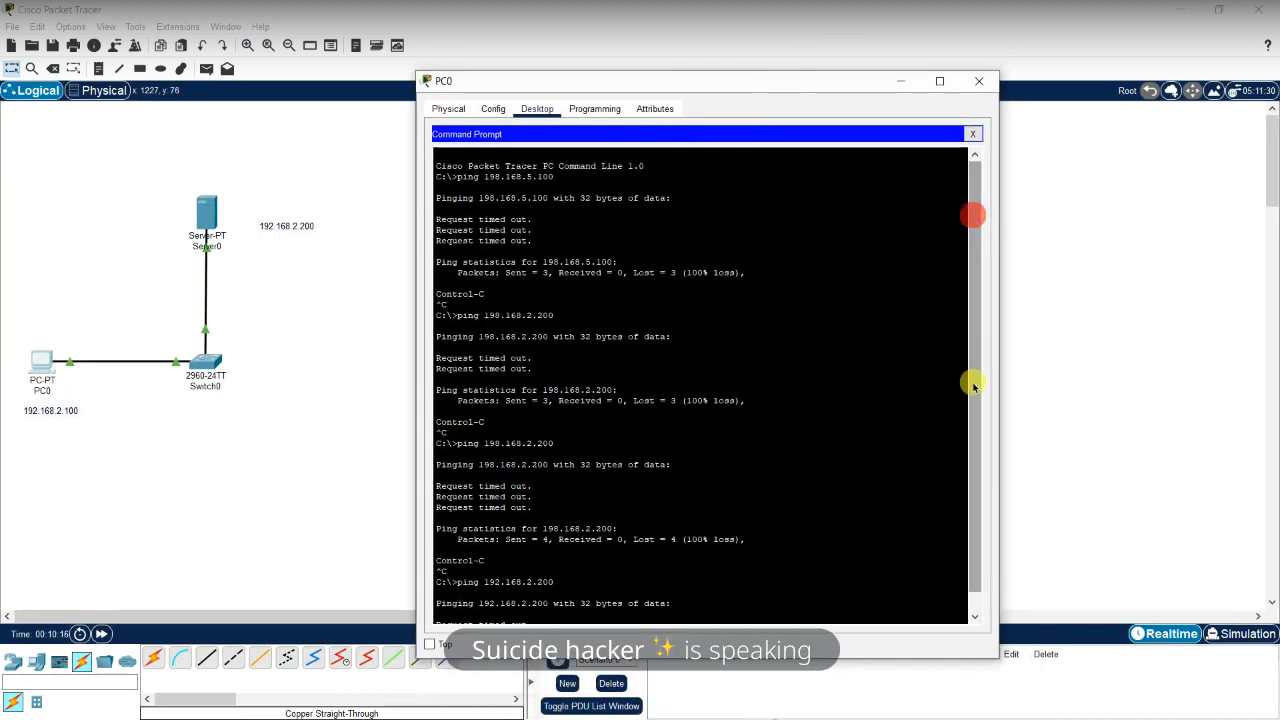
drag(971, 383, 972, 401)
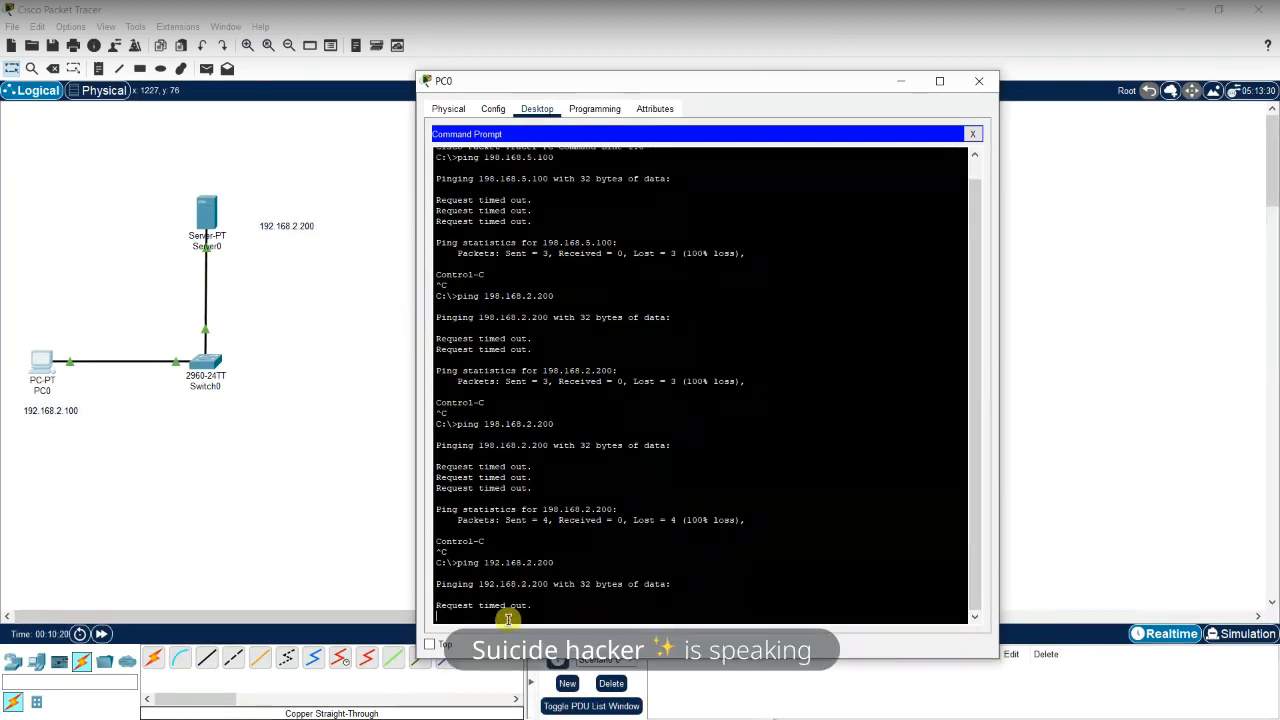
key(ctrl+c)
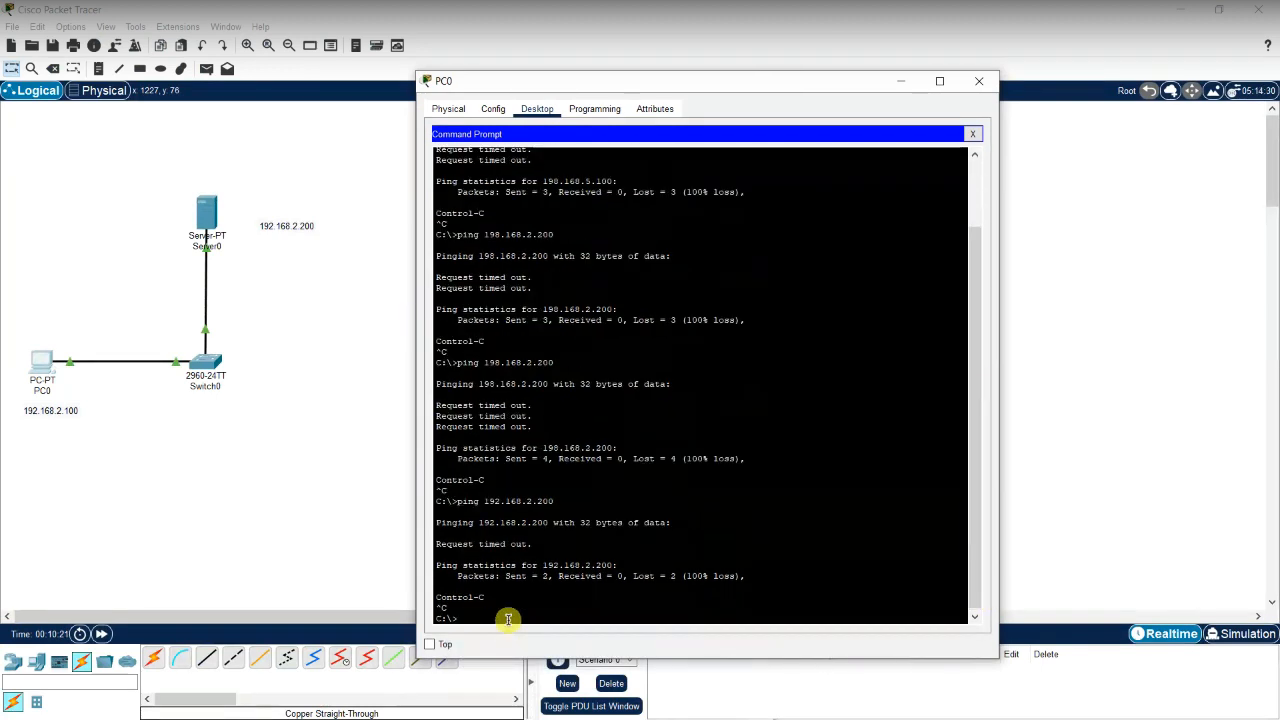
click(981, 83)
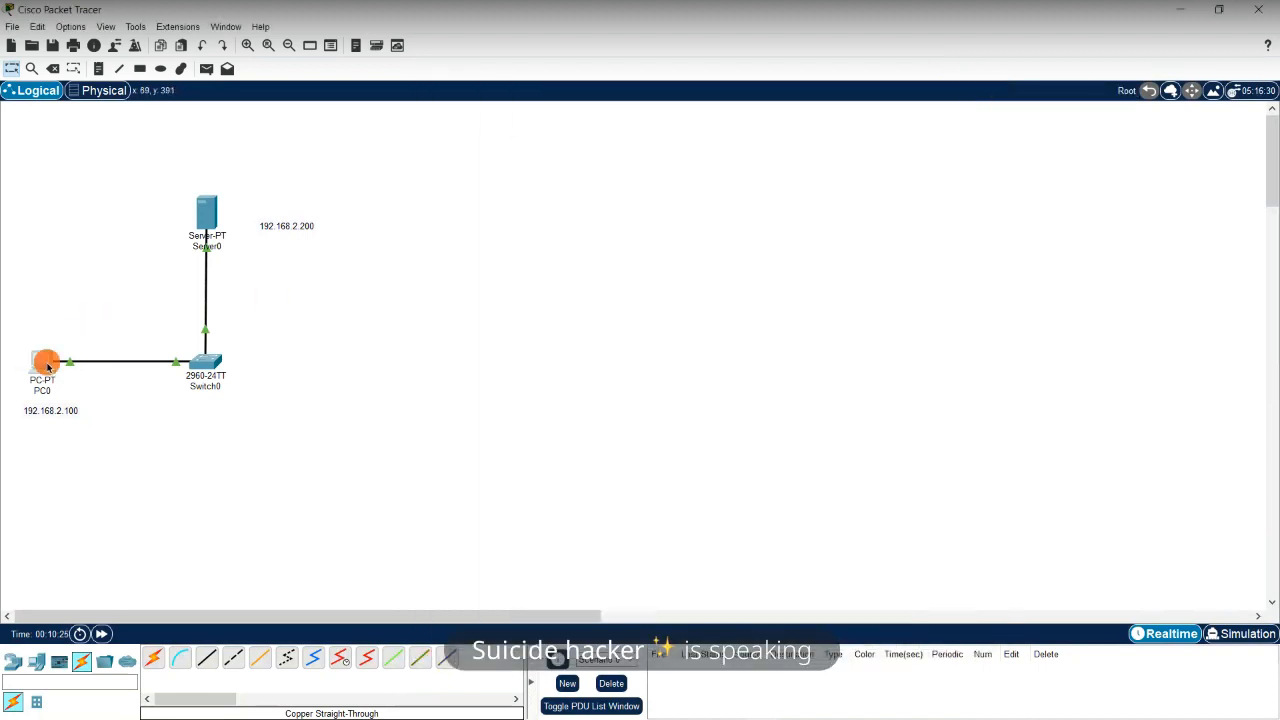
Delete PC0, Server0 and Switch0 from the logical workspace
click(52, 68)
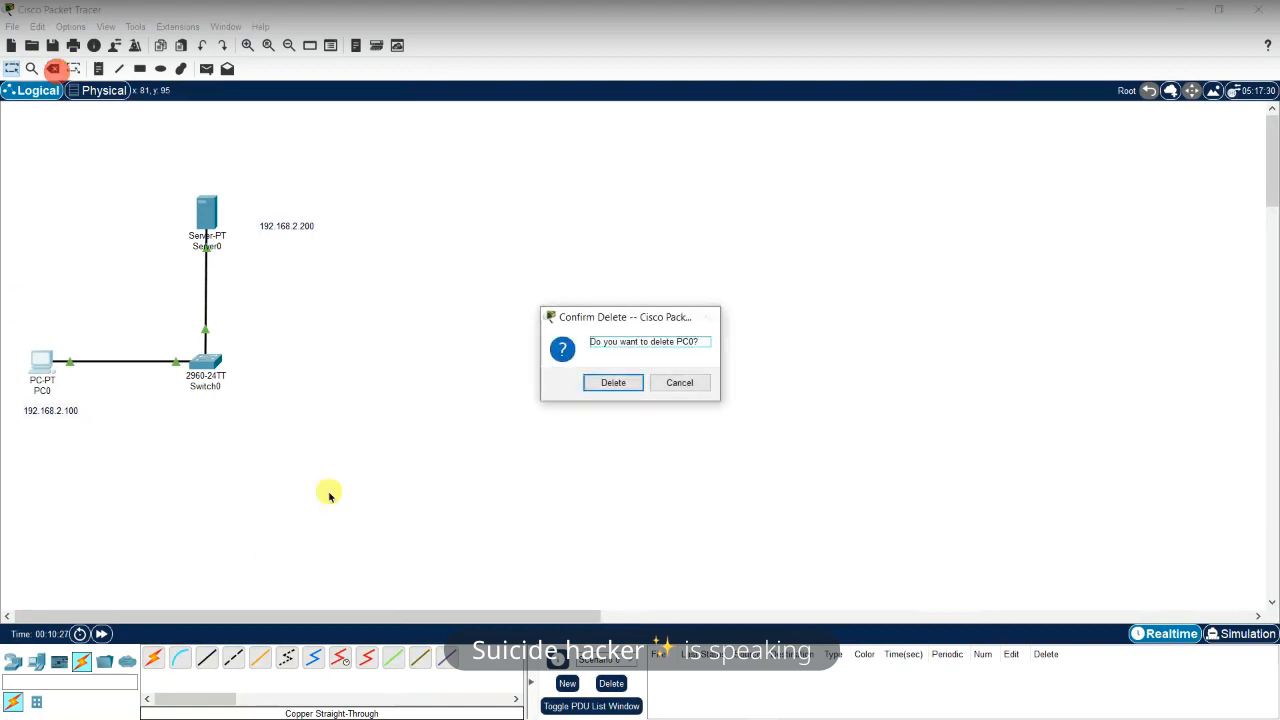
click(613, 386)
click(210, 210)
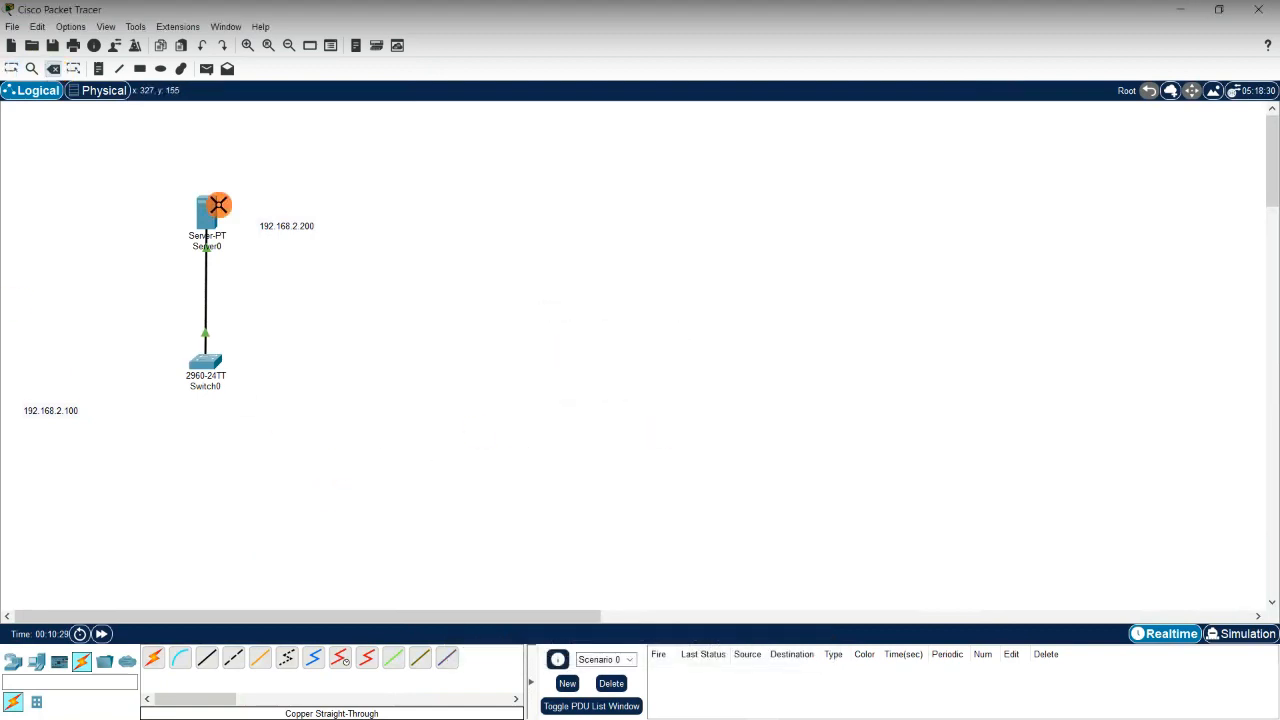
click(616, 383)
click(205, 375)
click(610, 382)
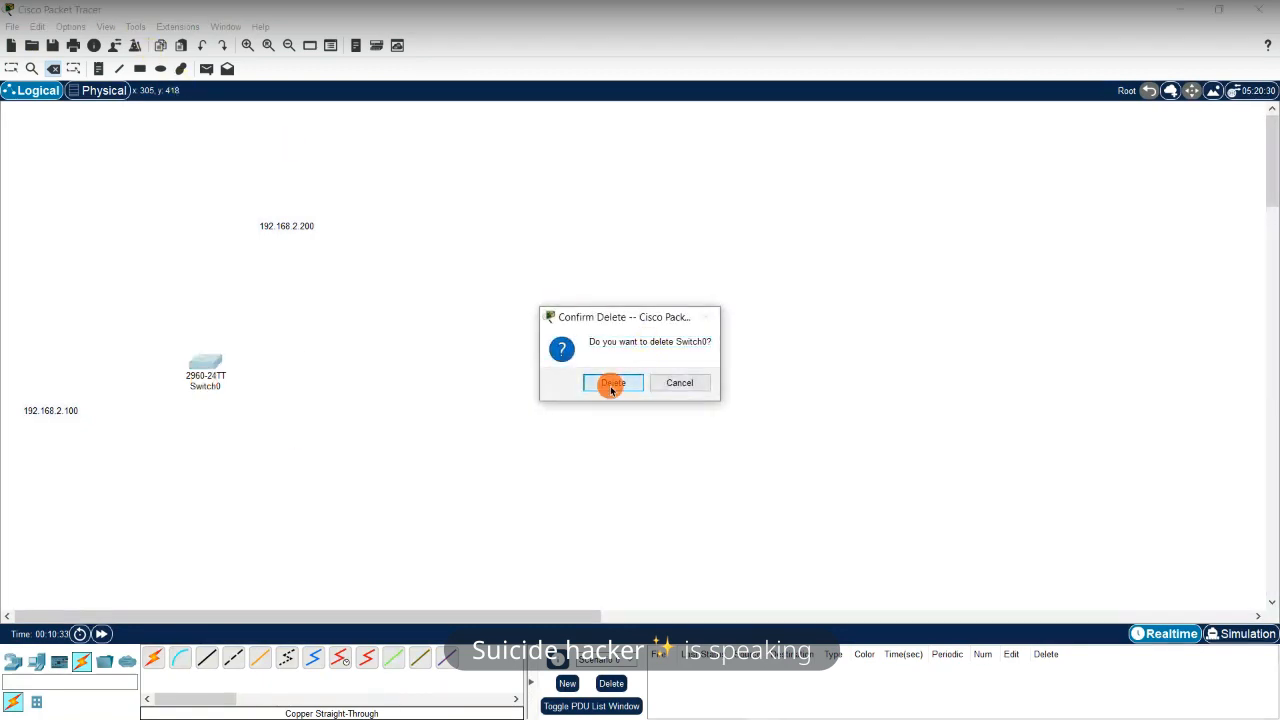
Delete the 192.168.2.200 and 192.168.2.100 text labels left on the workspace
click(292, 226)
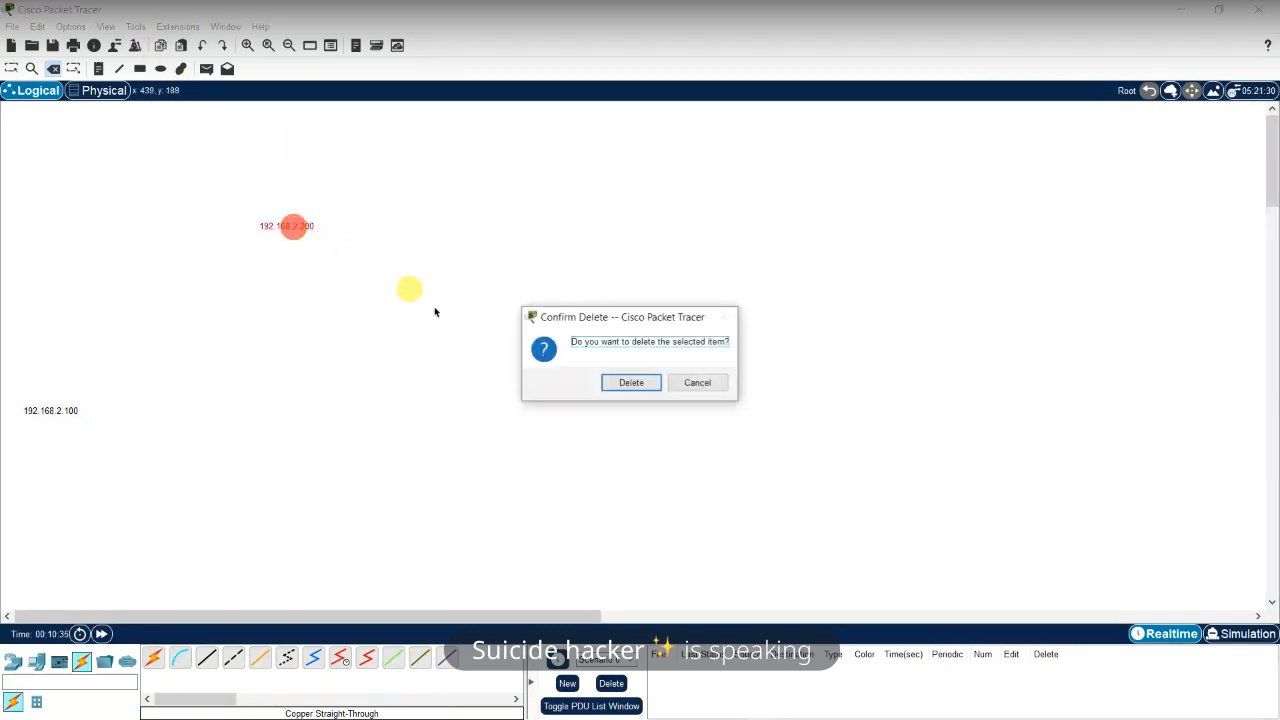
click(638, 382)
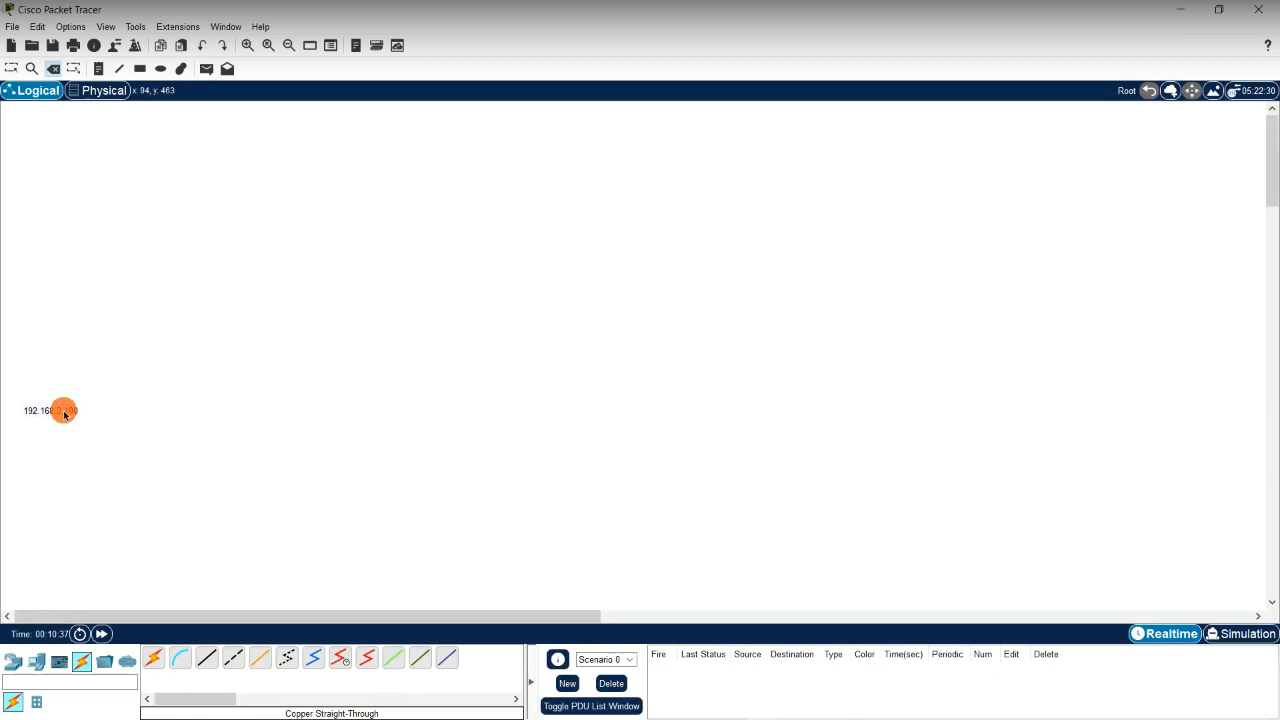
click(63, 410)
click(651, 380)
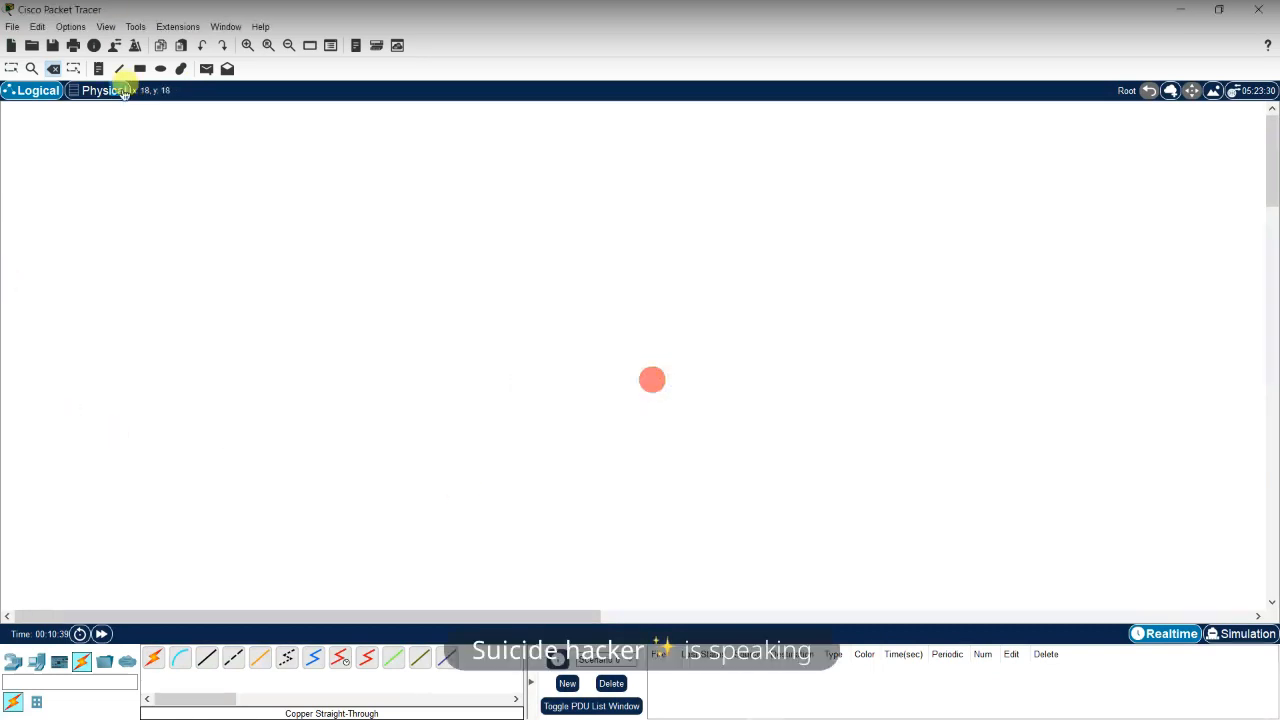
Place a new PC-PT low on the empty workspace and a Server-PT above it
click(38, 666)
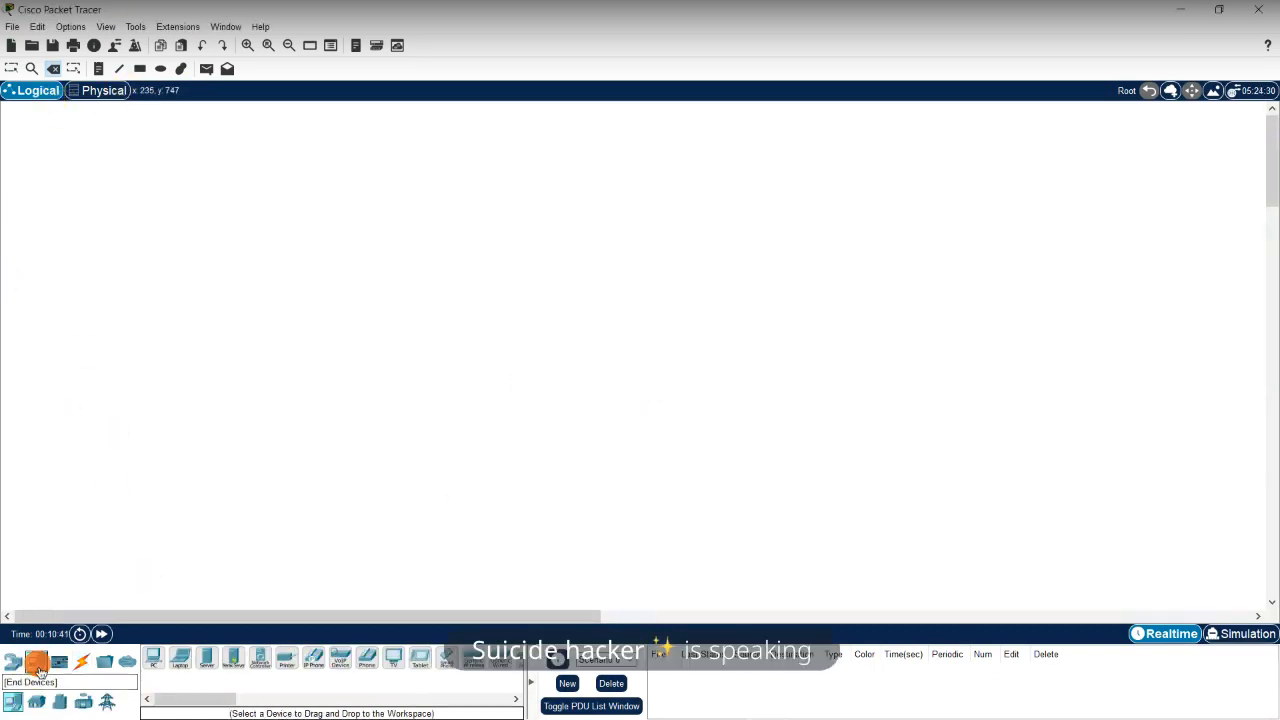
click(153, 658)
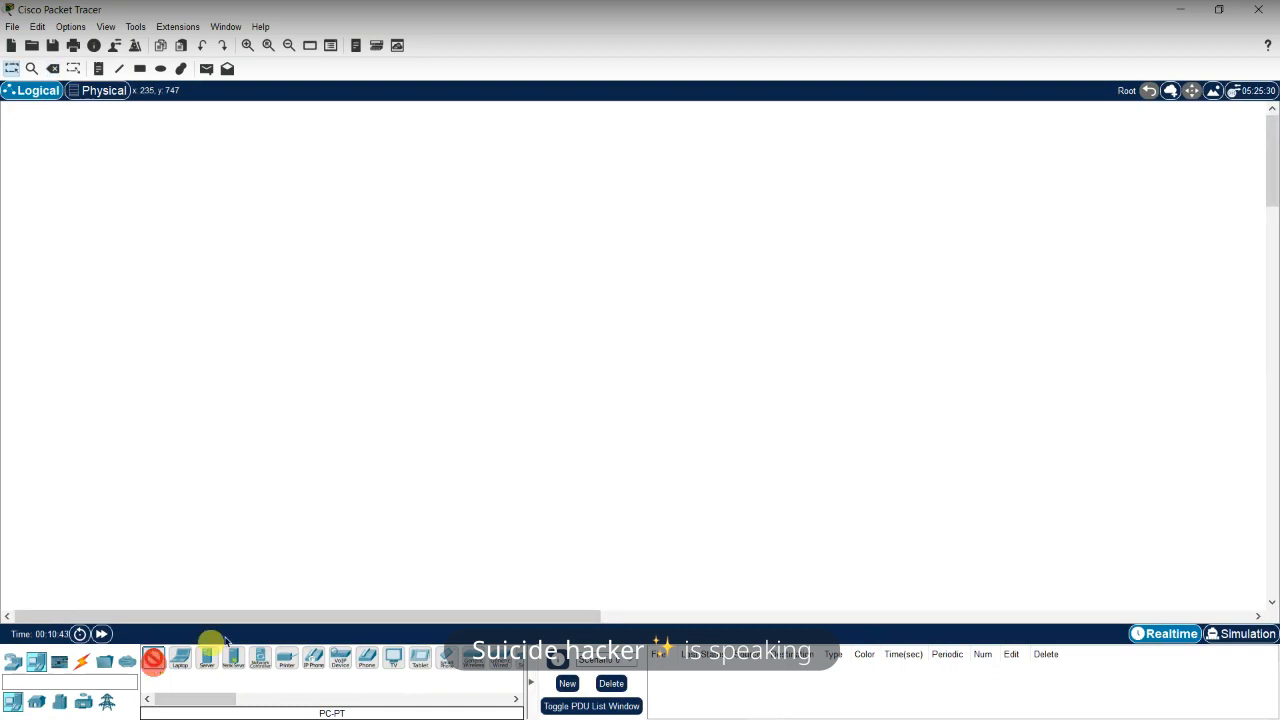
click(151, 474)
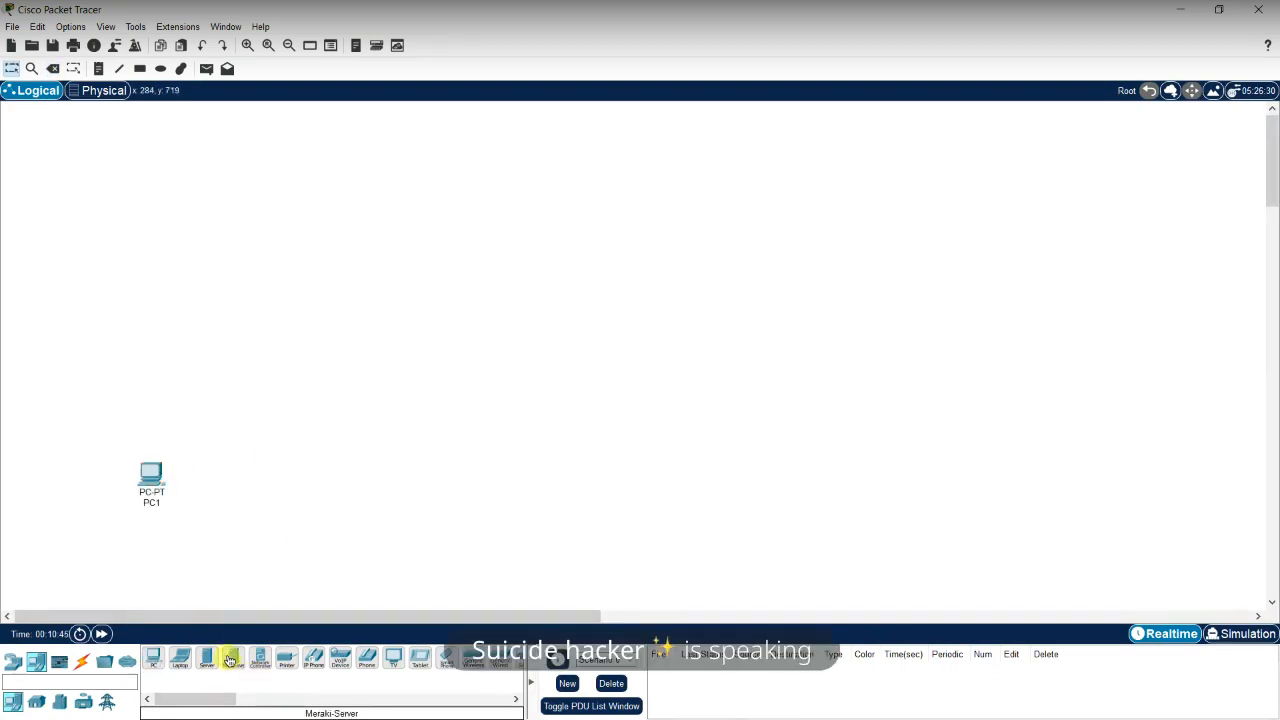
click(205, 661)
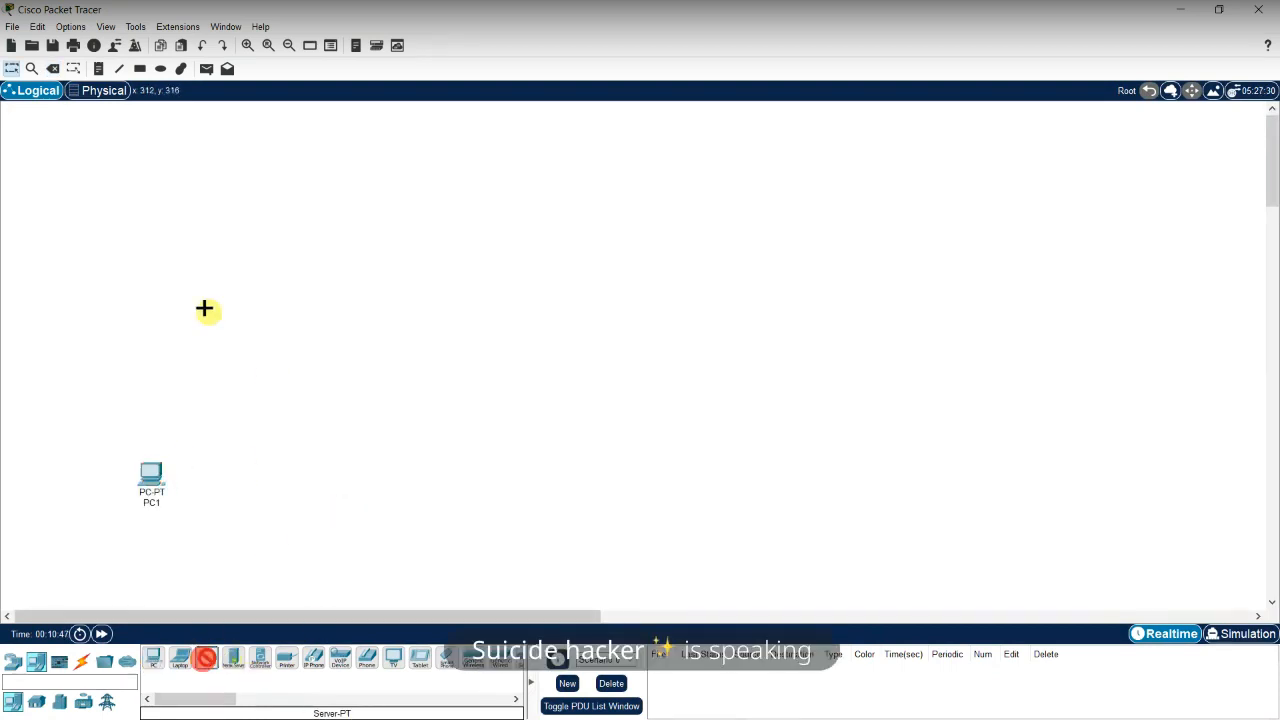
click(155, 224)
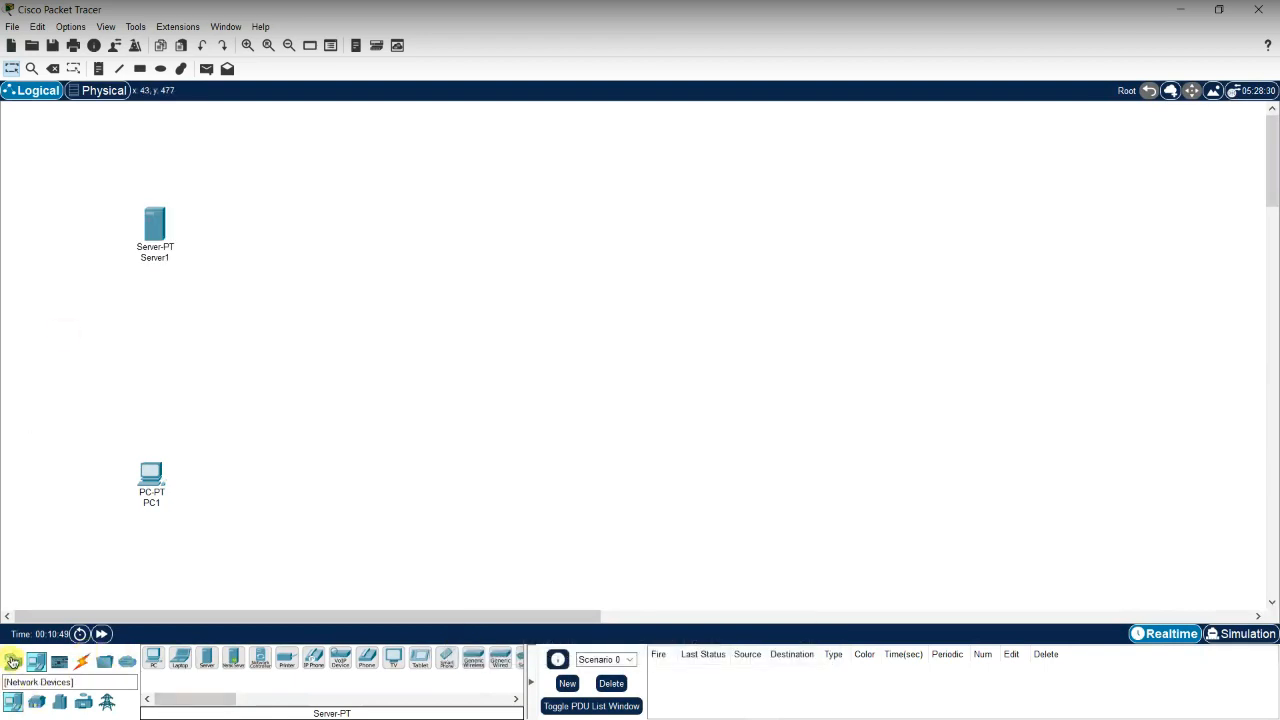
Place a 2960 switch midway between the new server and PC
click(12, 658)
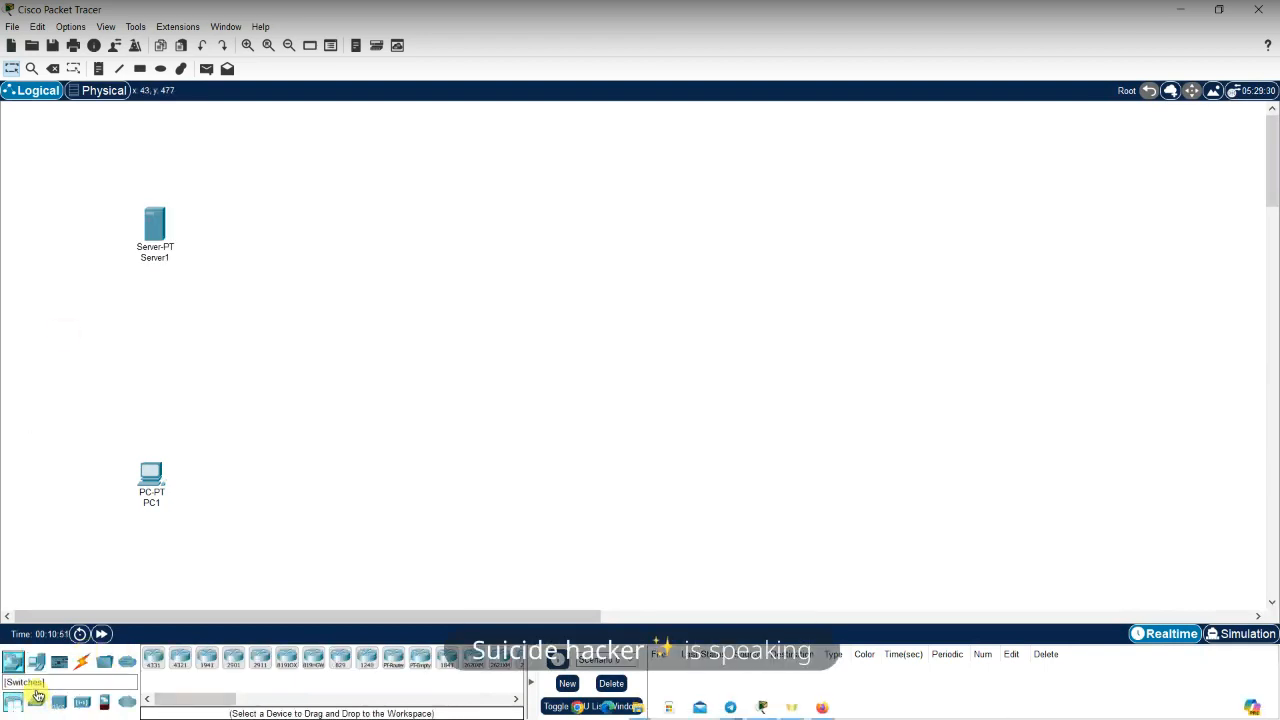
click(37, 697)
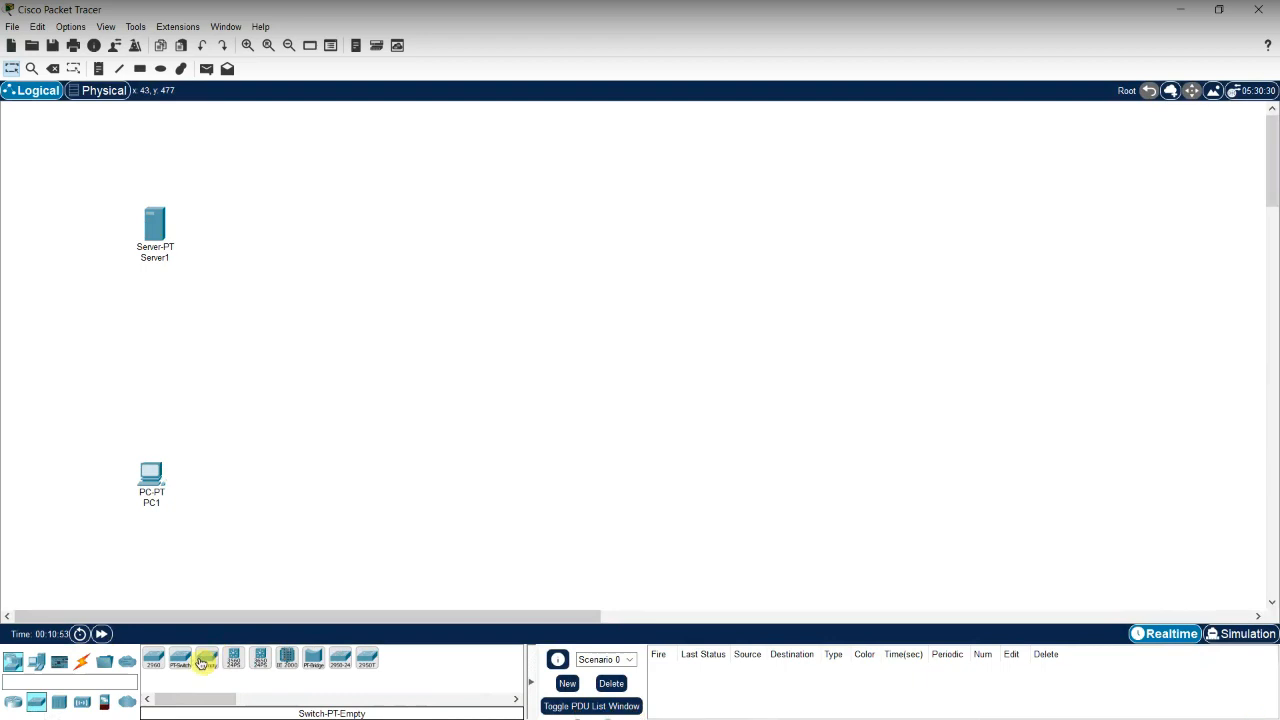
click(155, 658)
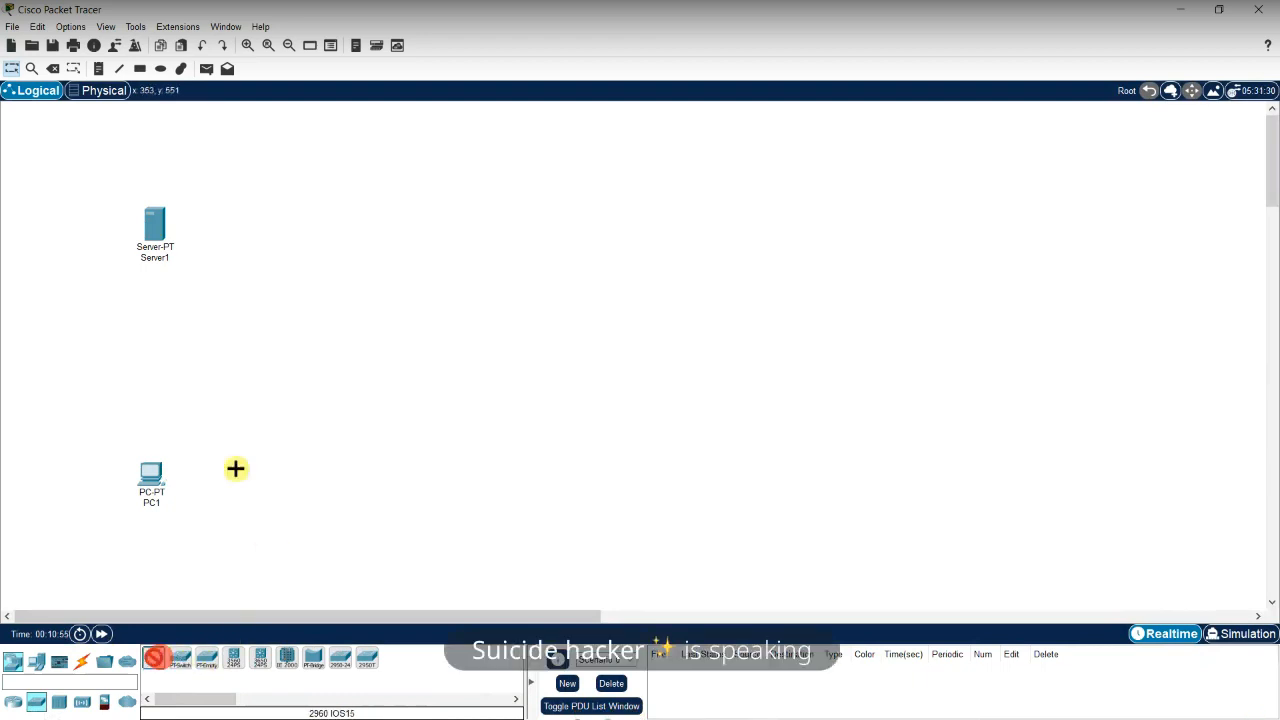
click(152, 343)
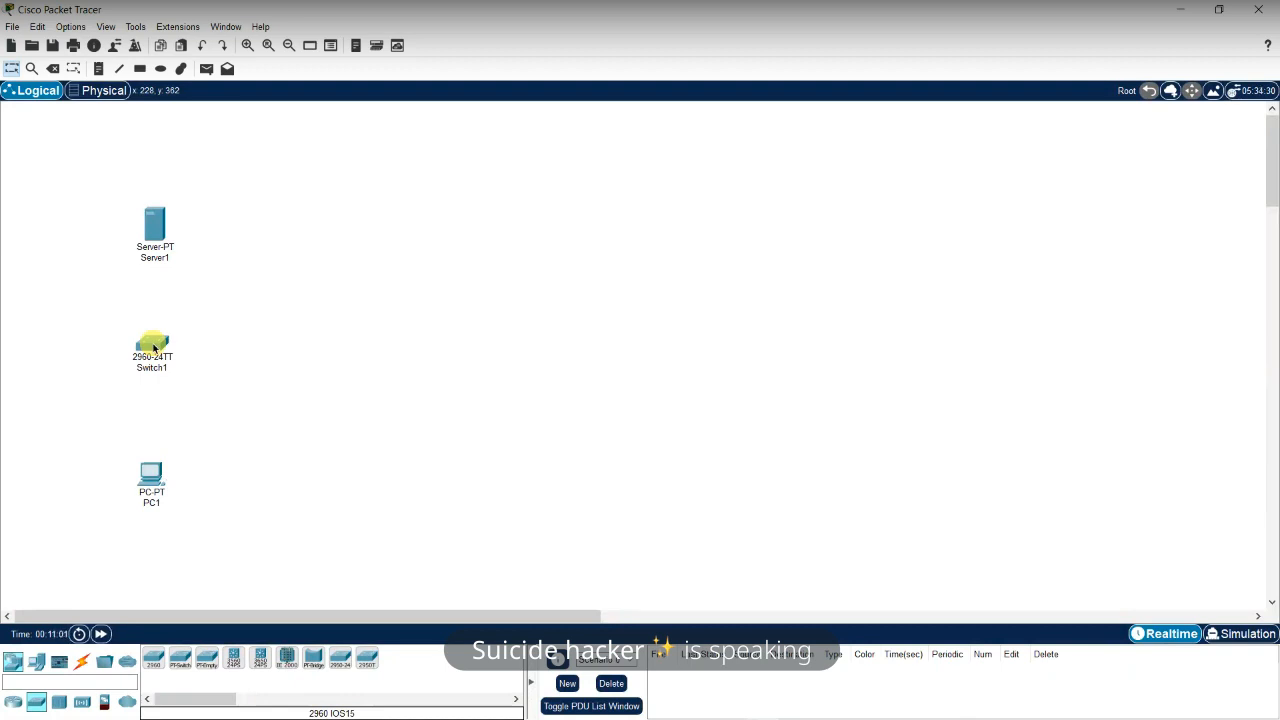
Connect Switch1's FastEthernet0/23 to PC1's FastEthernet0 with a copper straight-through cable
click(90, 657)
click(207, 657)
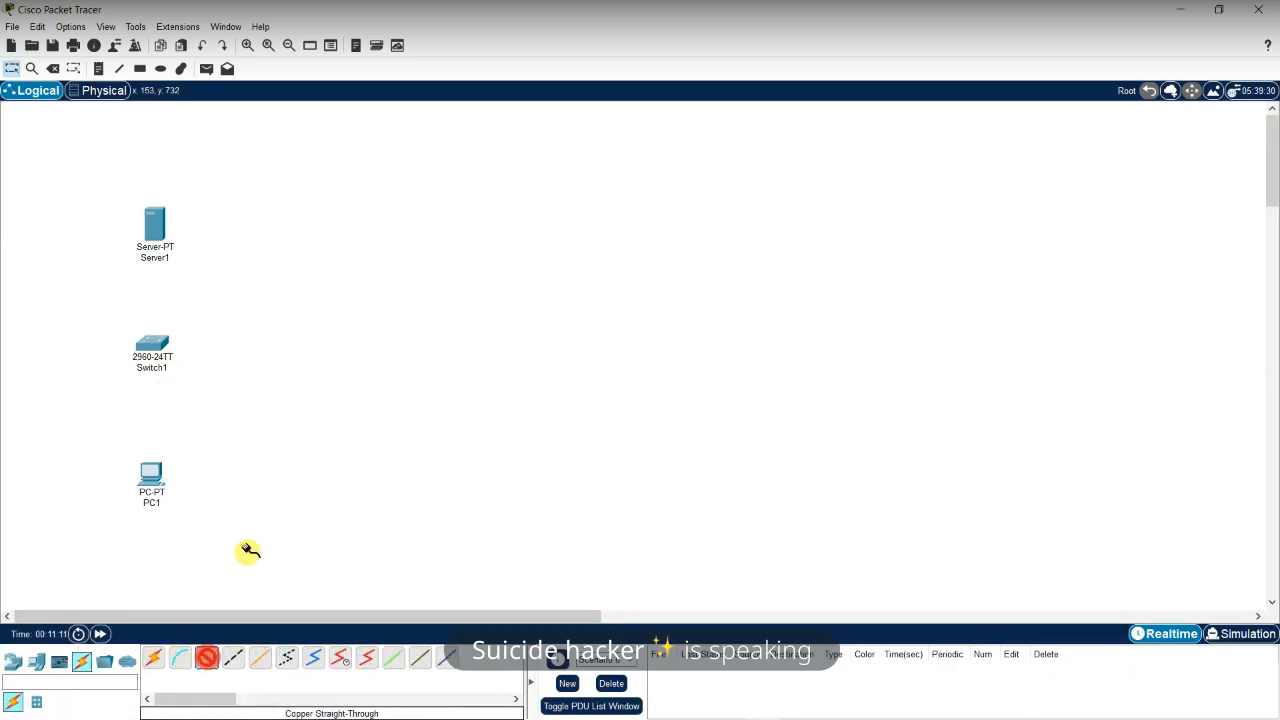
click(157, 340)
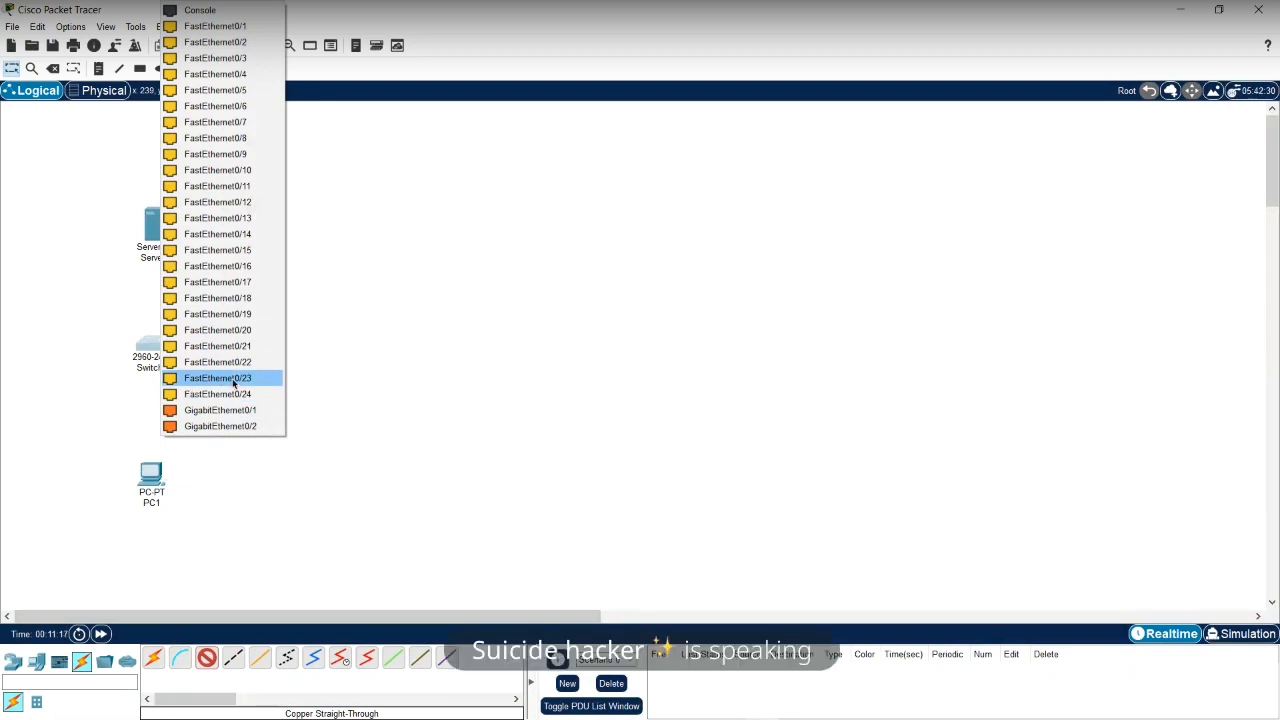
click(232, 378)
click(154, 479)
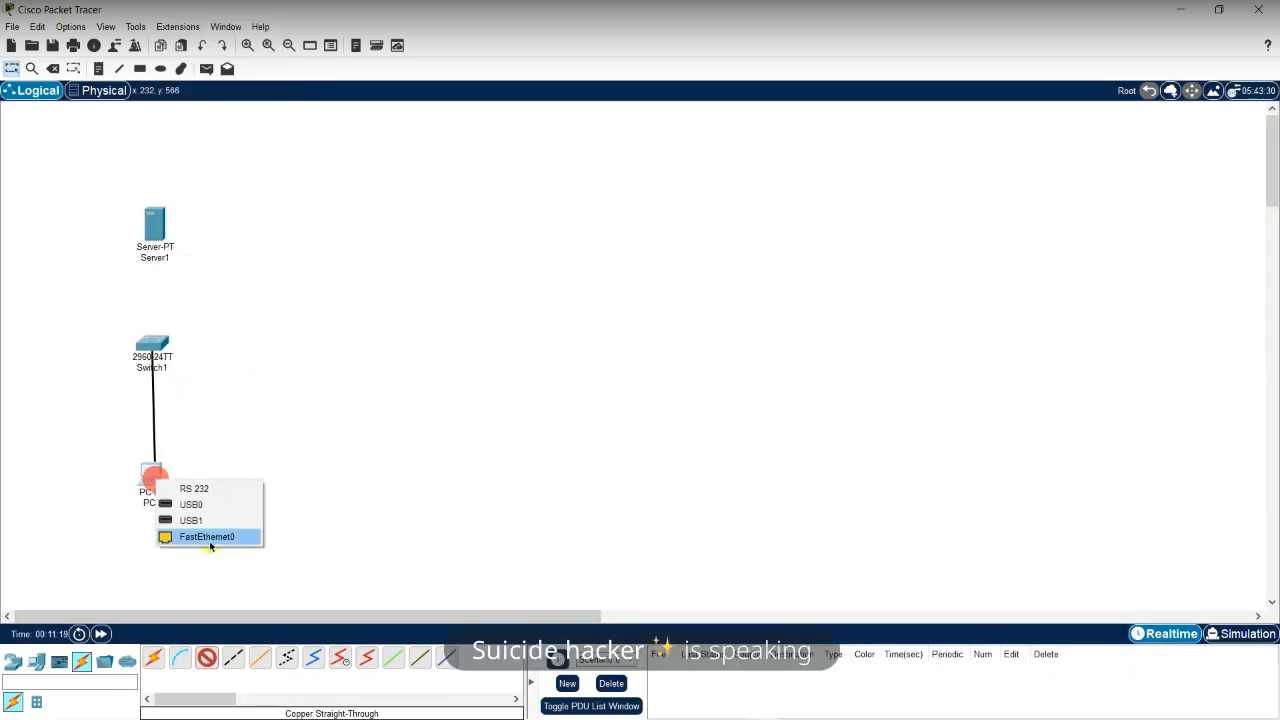
click(209, 544)
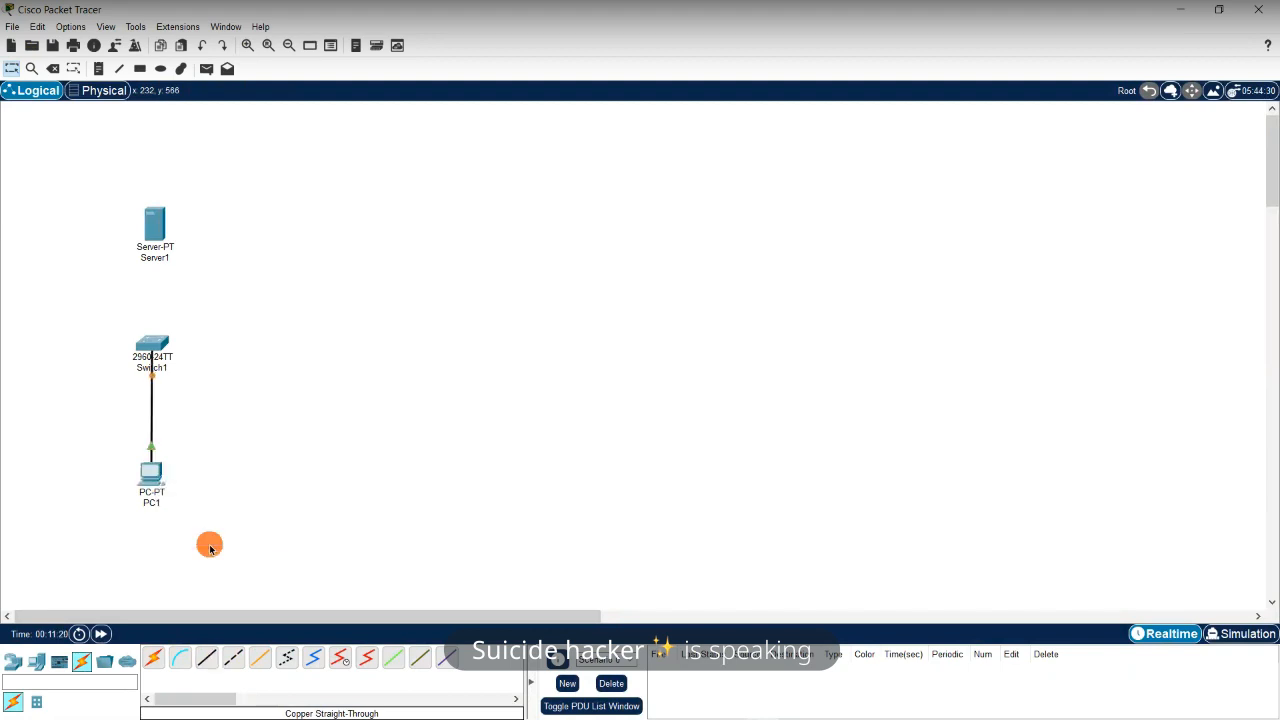
Connect Switch1 to Server1 with a copper straight-through cable
click(206, 657)
click(150, 348)
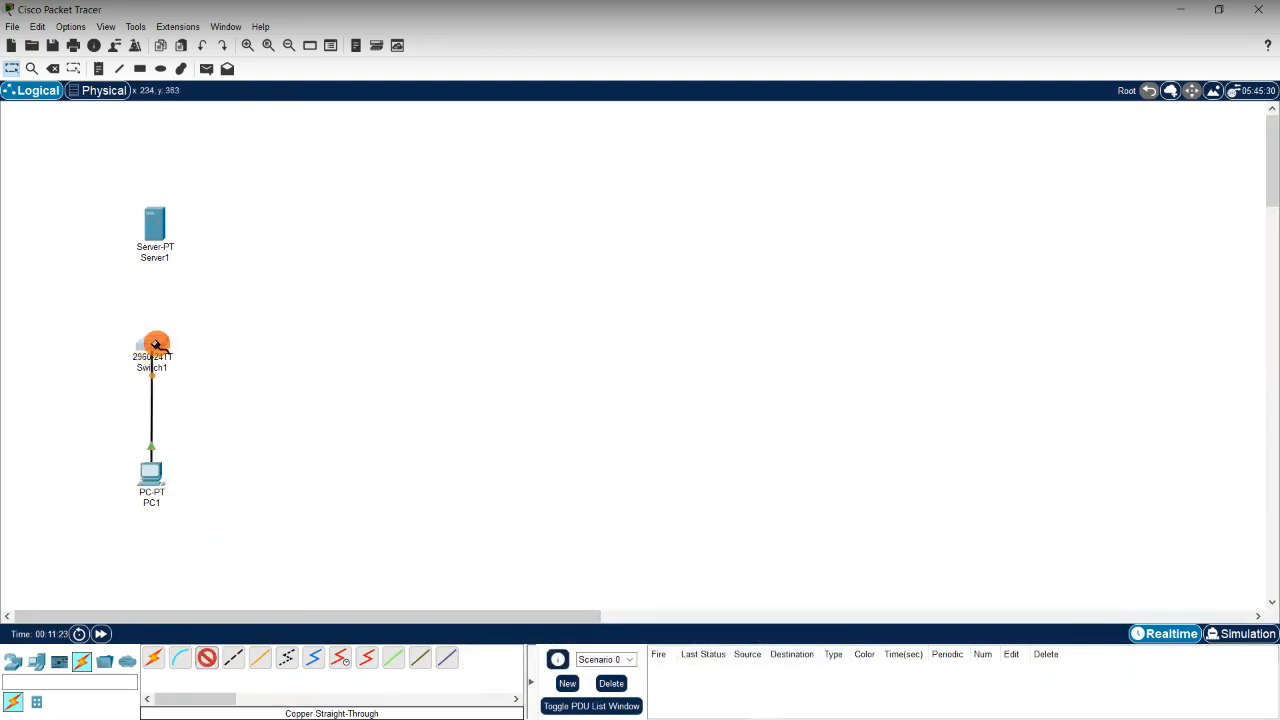
click(216, 375)
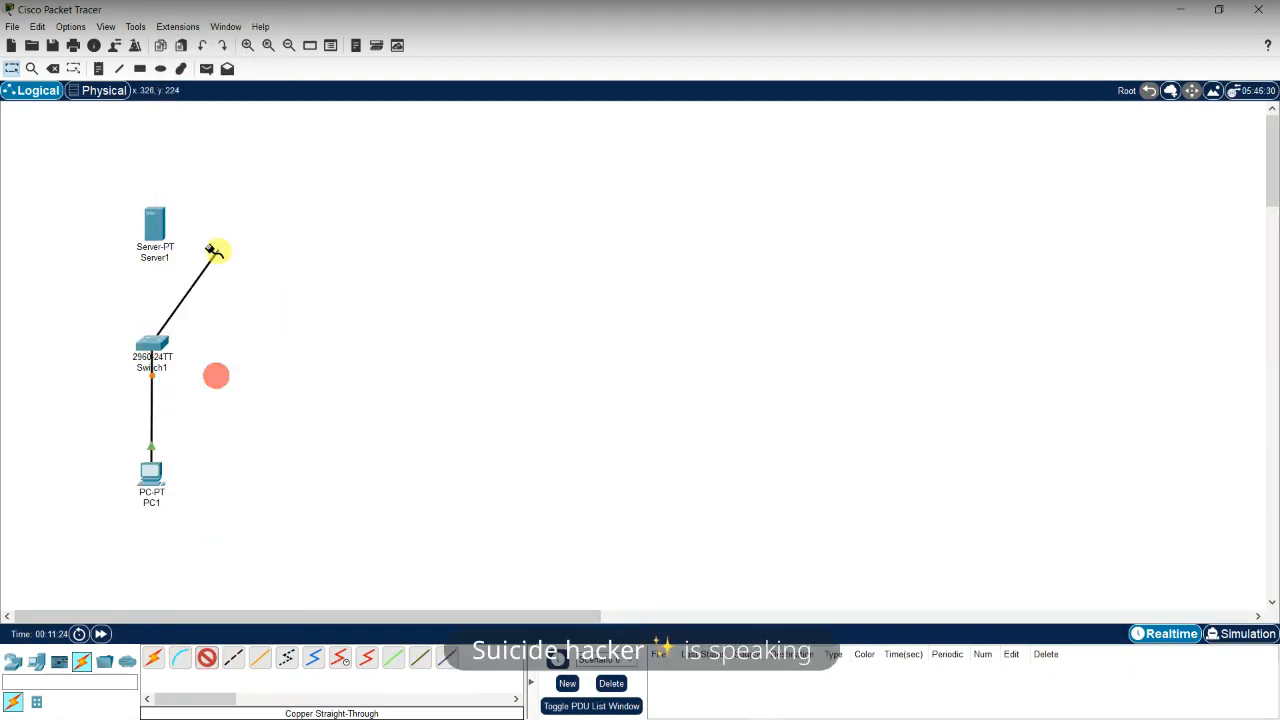
click(158, 216)
click(194, 227)
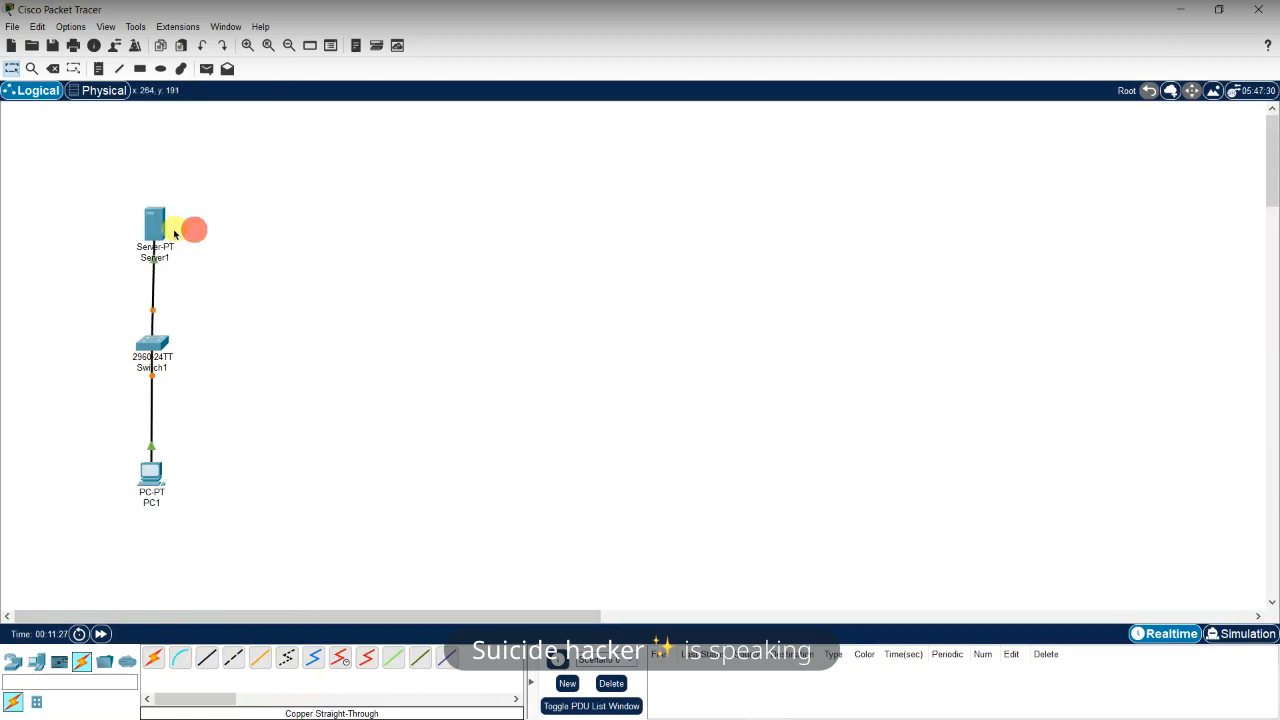
Assign Server1's FastEthernet0 the static IPv4 address 192.168.2.2 with subnet mask 255.255.255.0 and close its window
click(152, 230)
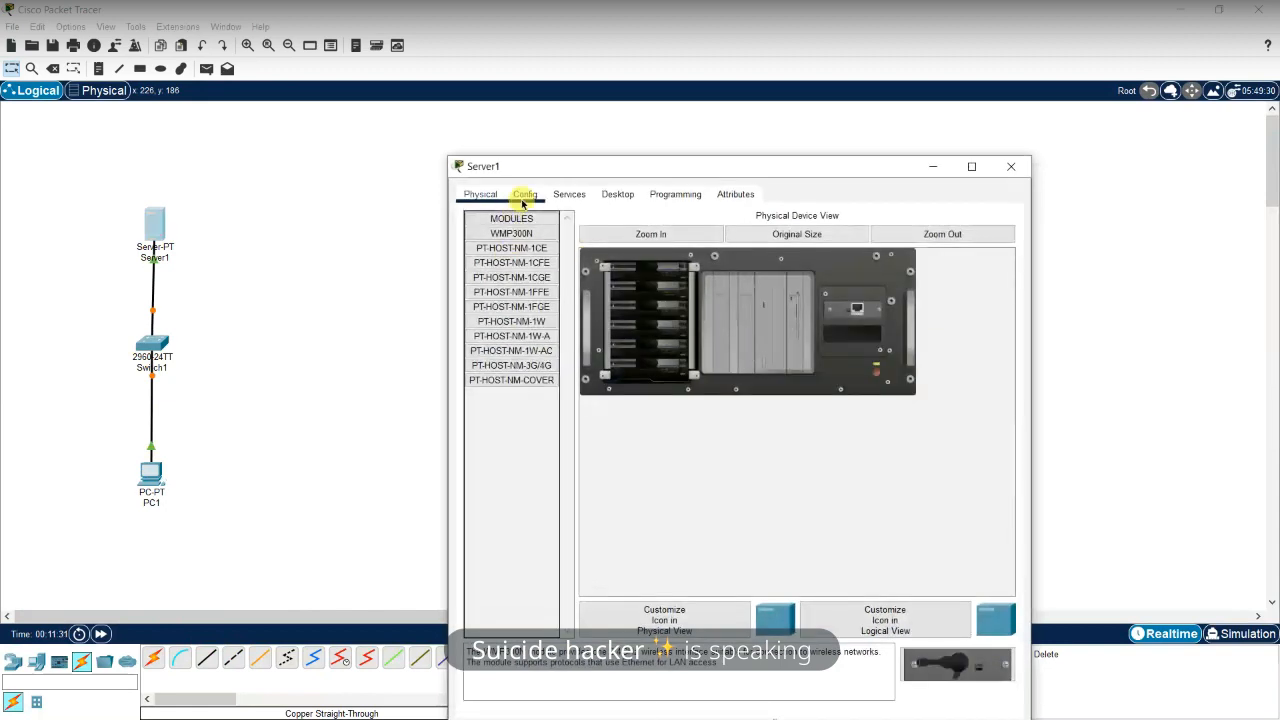
click(525, 195)
click(510, 277)
click(819, 339)
click(819, 339)
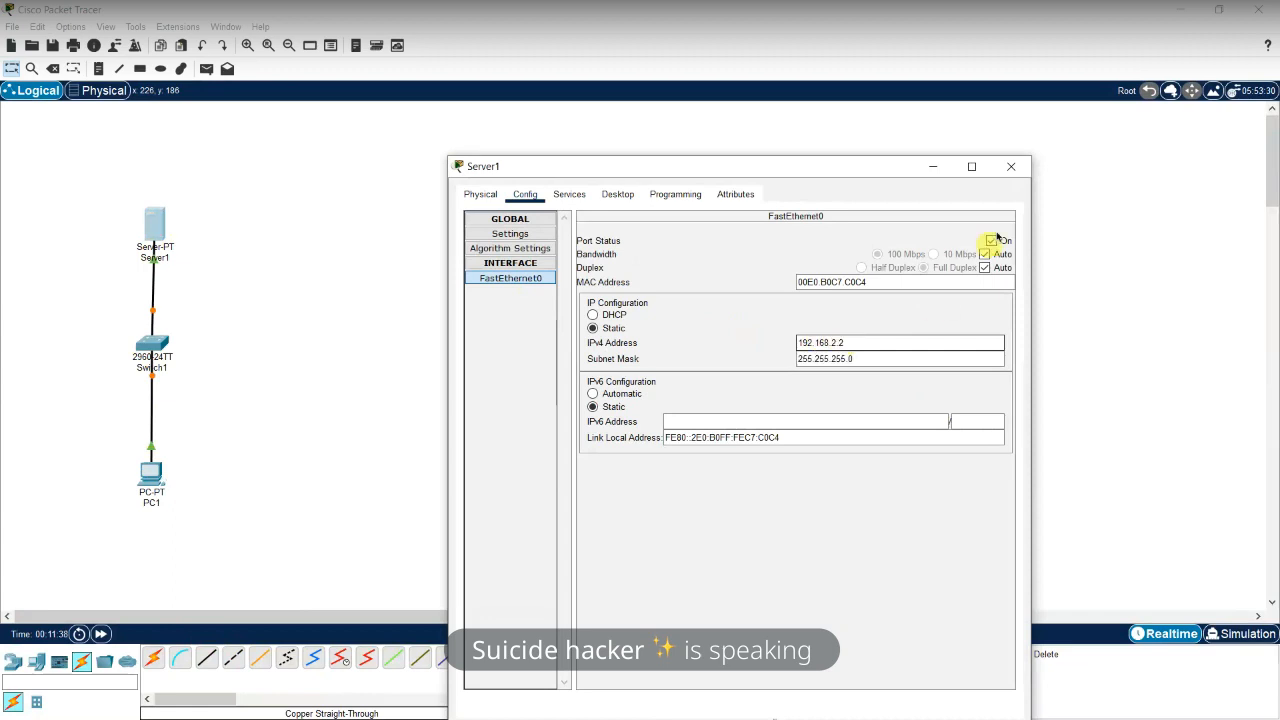
click(1009, 172)
click(1008, 176)
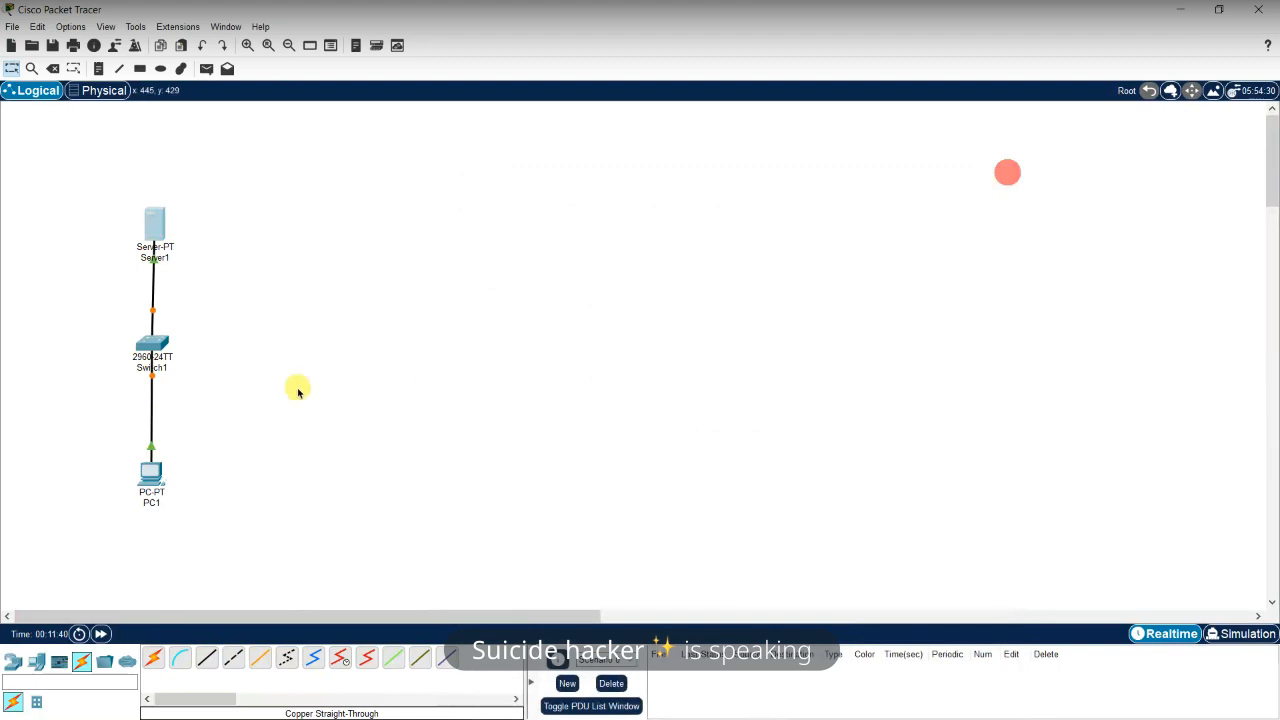
Assign PC1's FastEthernet0 the static IPv4 address 192.168.2.3 with subnet mask 255.255.255.0
click(155, 470)
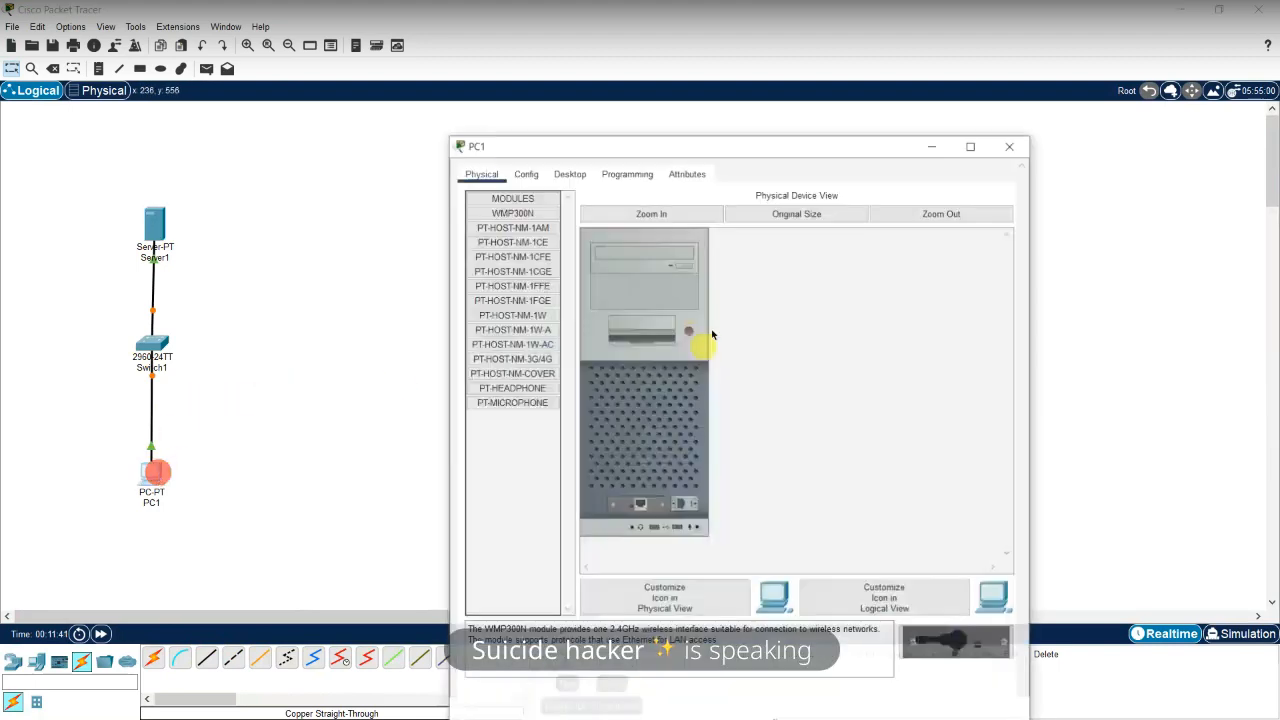
click(522, 172)
click(689, 330)
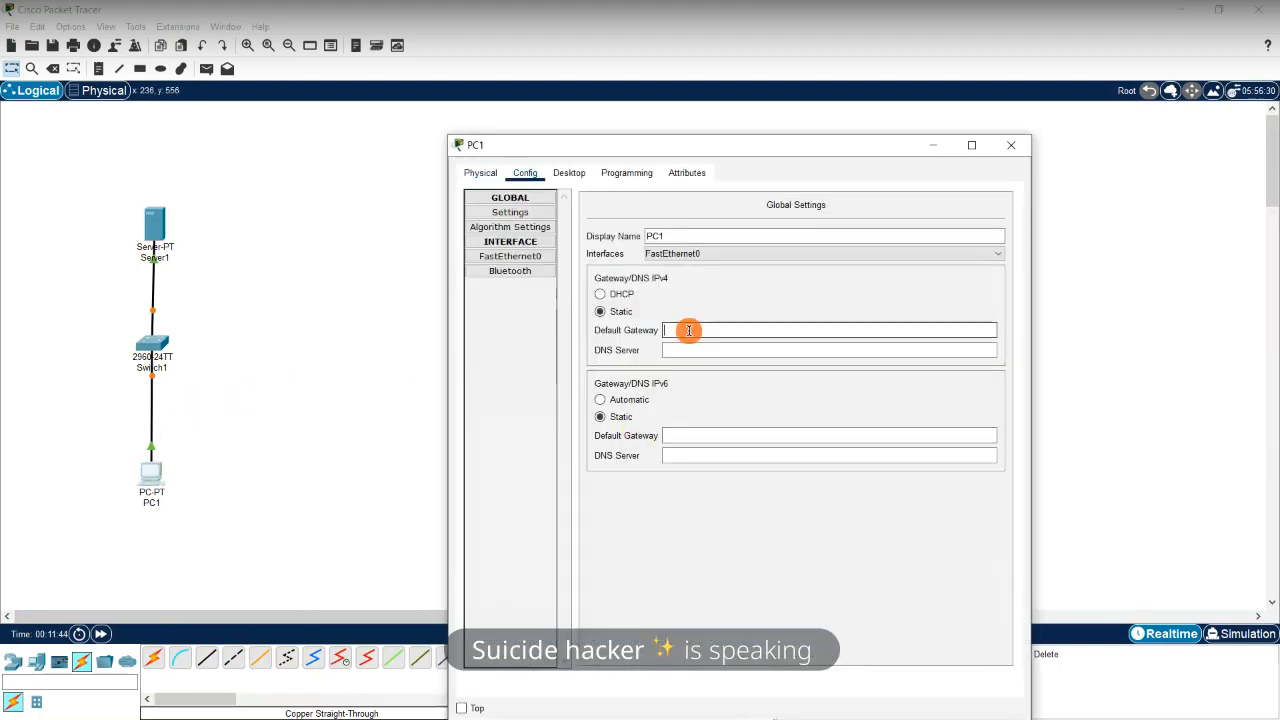
click(510, 257)
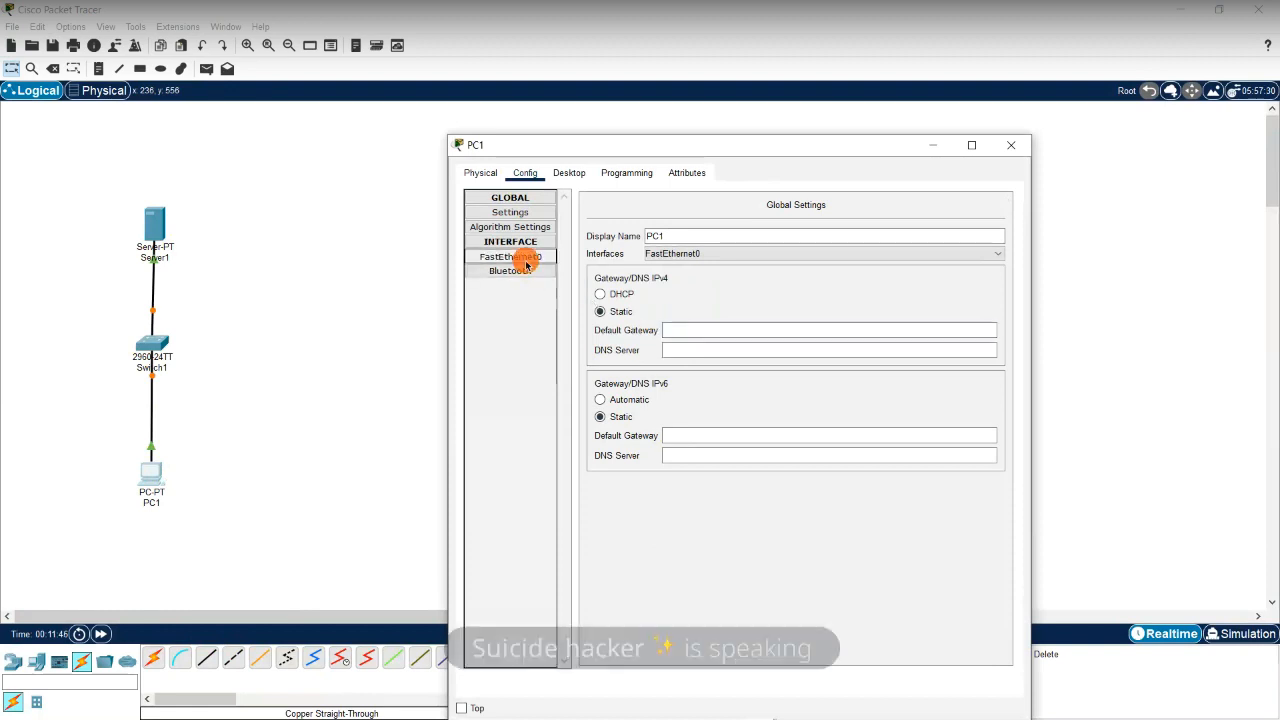
click(899, 323)
text(192.168.2.3)
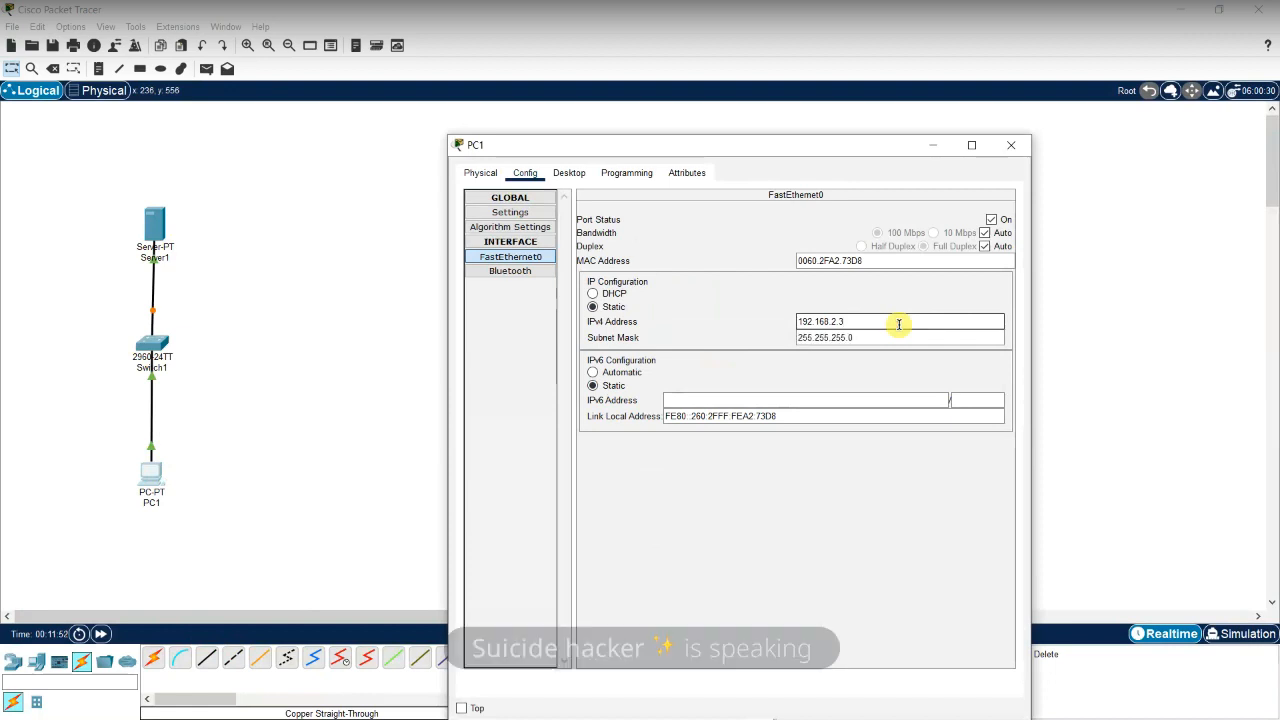
Set PC1's IPv4 default gateway to 192.168.2.1 and close its window
click(506, 212)
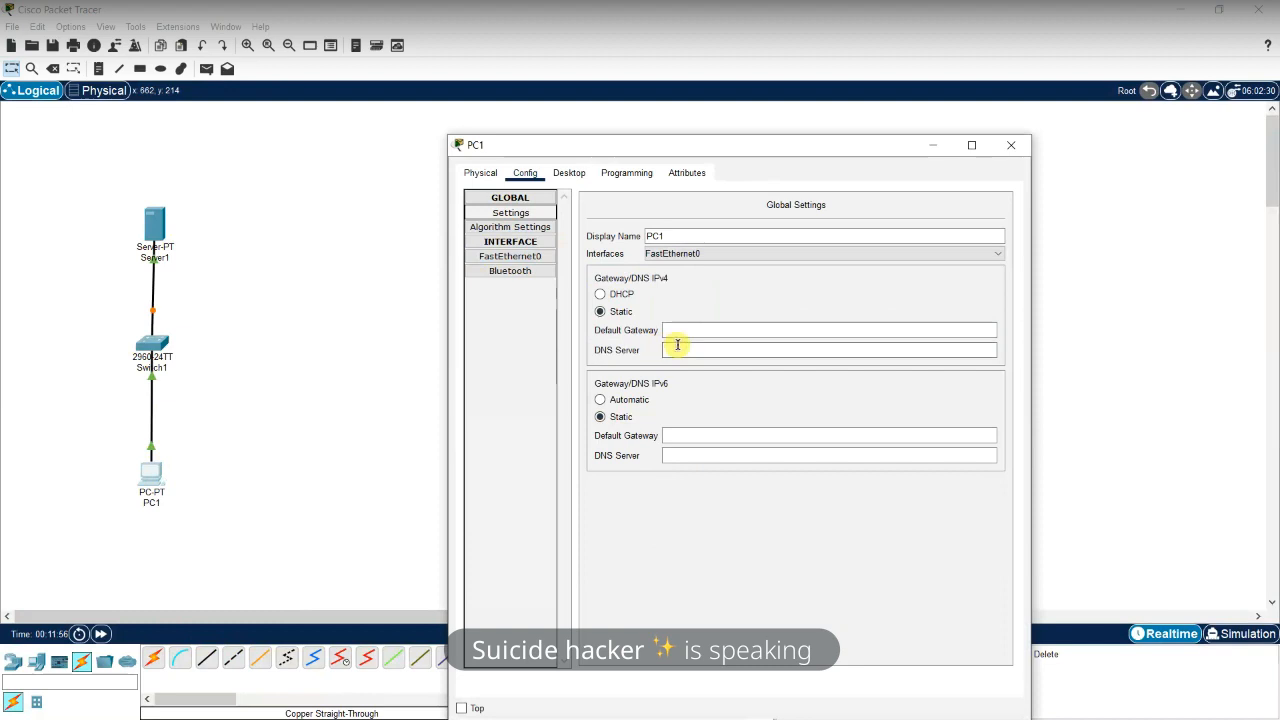
click(695, 332)
text(192.16)
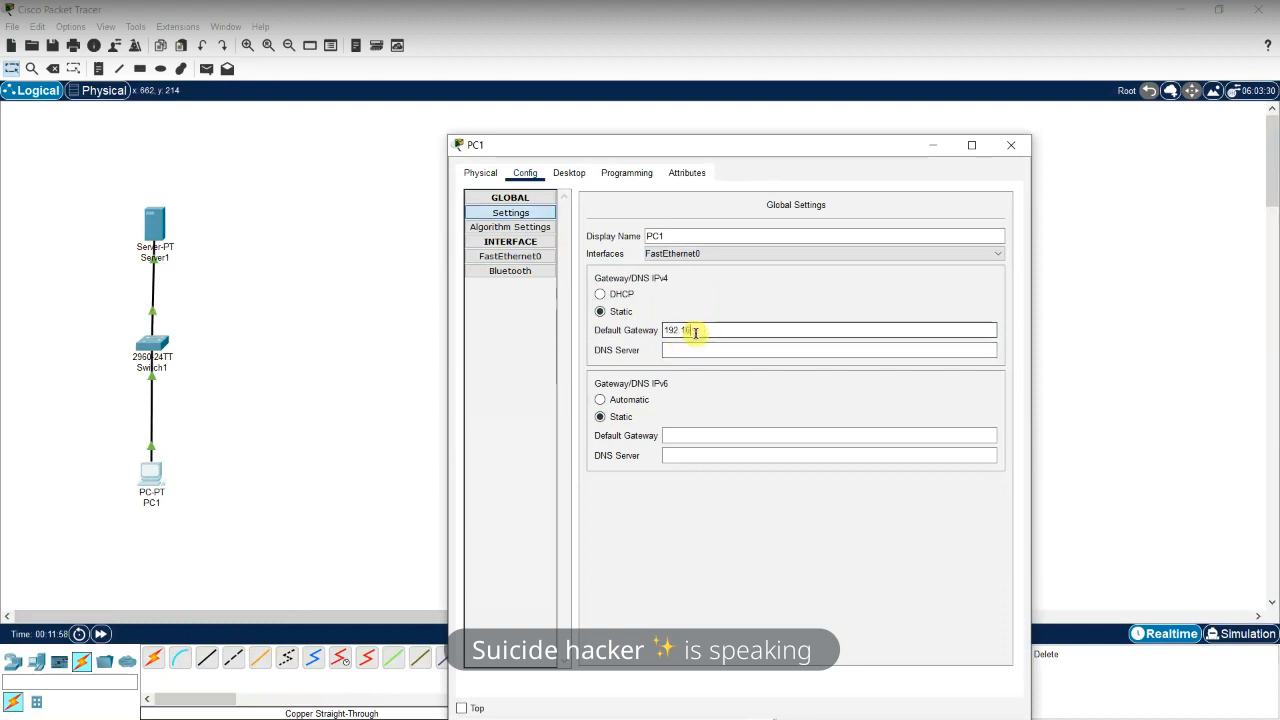
text(8.2.1)
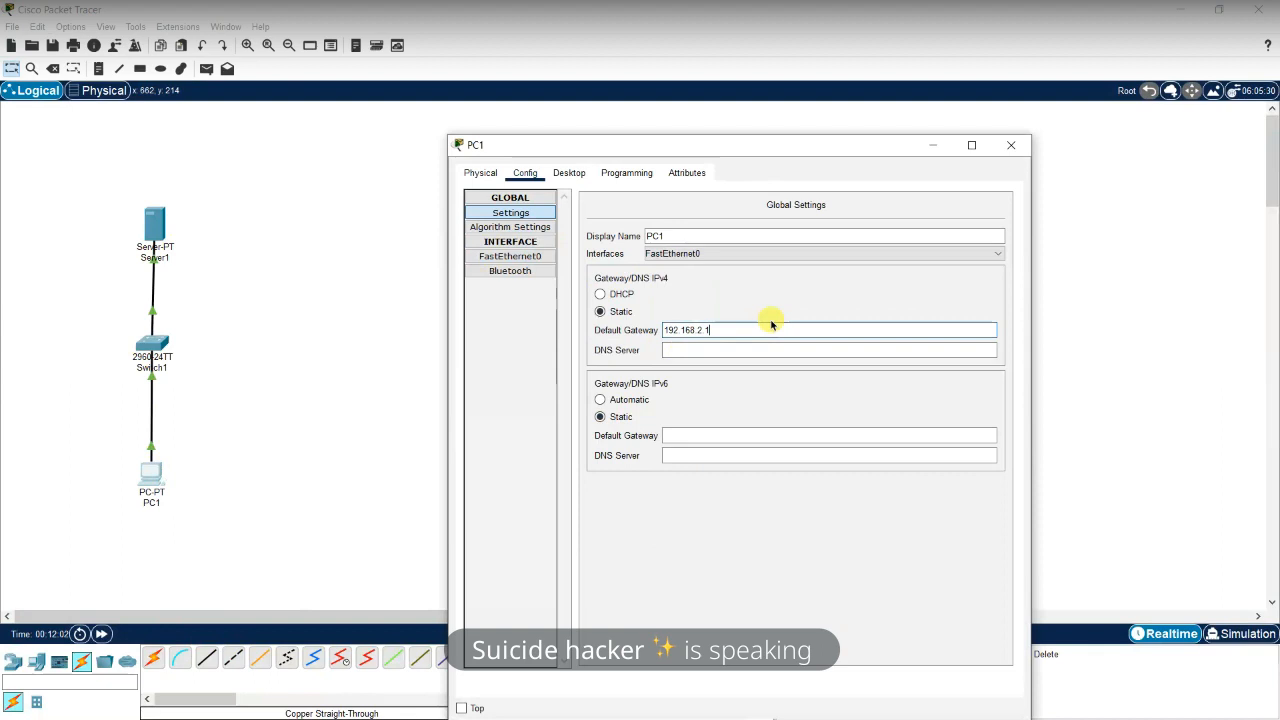
click(761, 347)
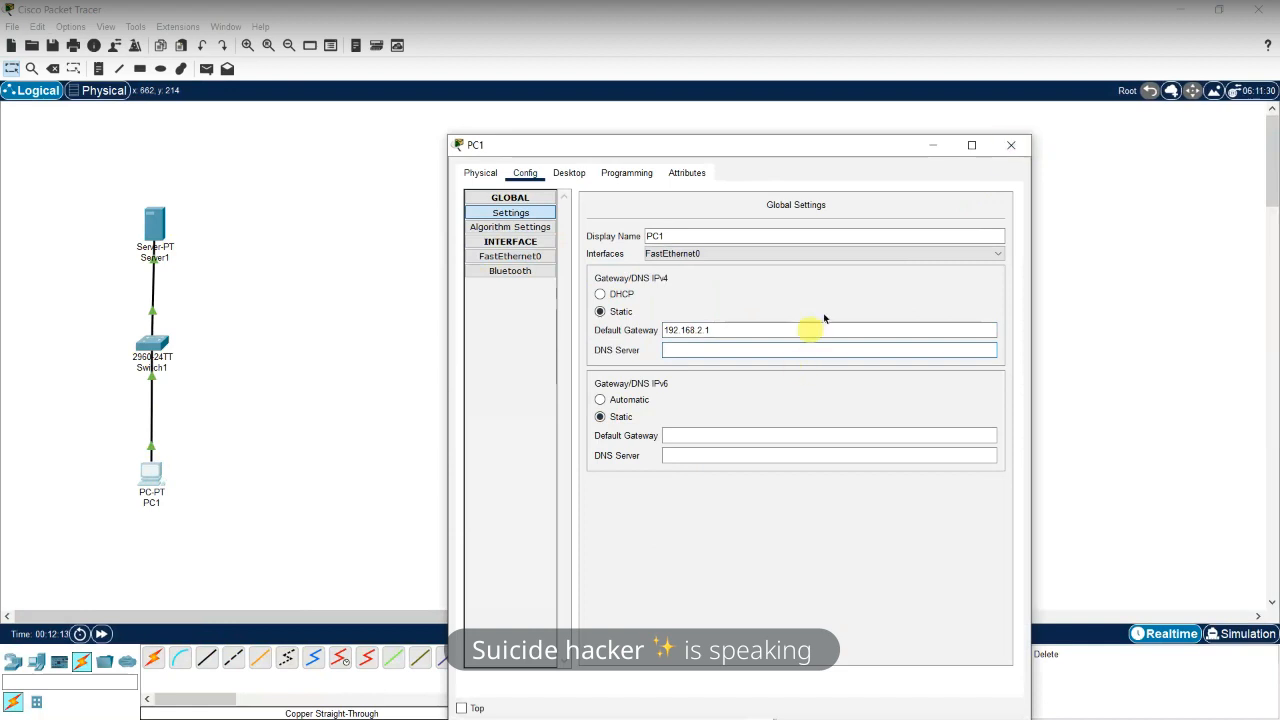
click(996, 148)
Set Server1's IPv4 default gateway to 192.168.2.1 and close its window
click(151, 225)
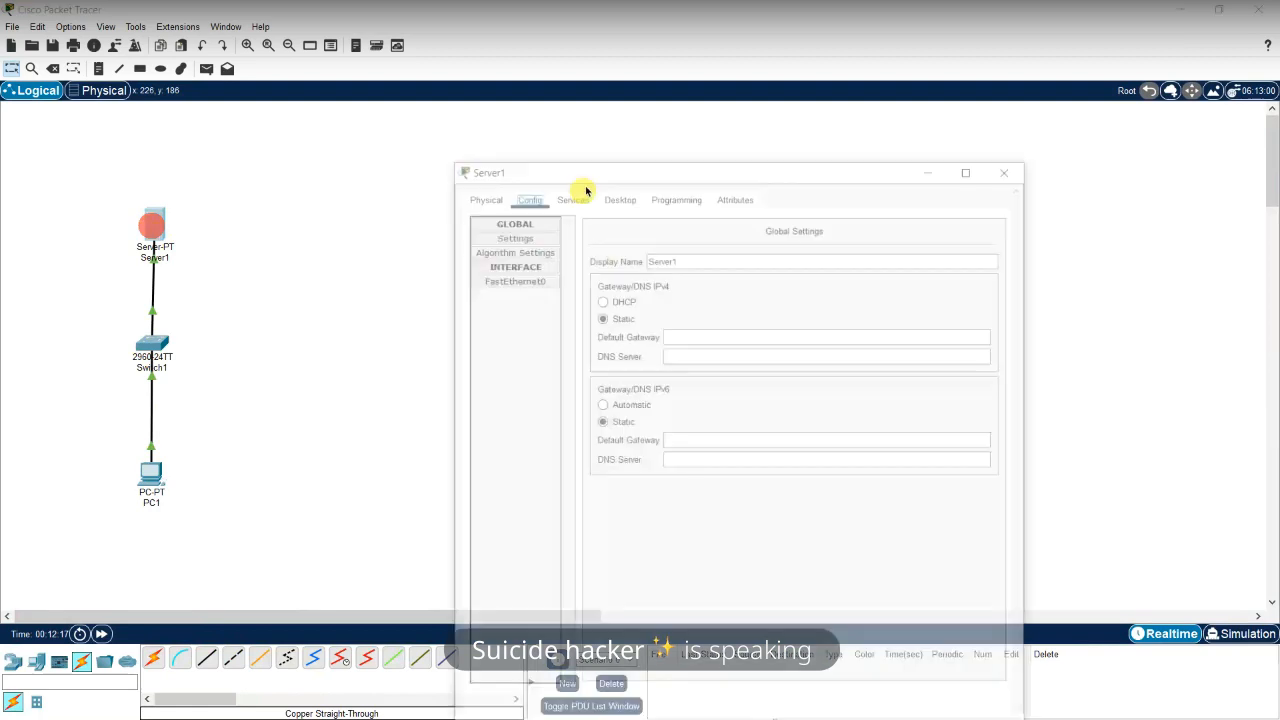
drag(640, 150, 632, 146)
click(499, 208)
click(690, 309)
text(192.168)
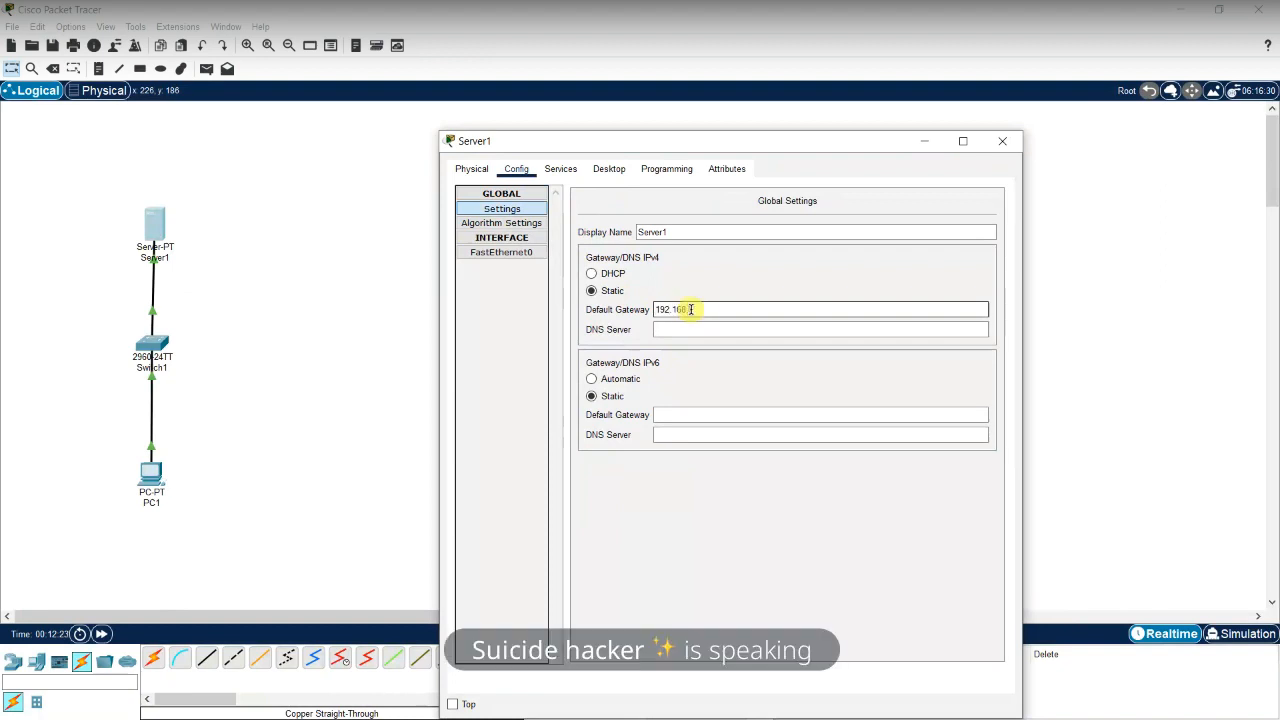
text(.1.1)
click(1002, 141)
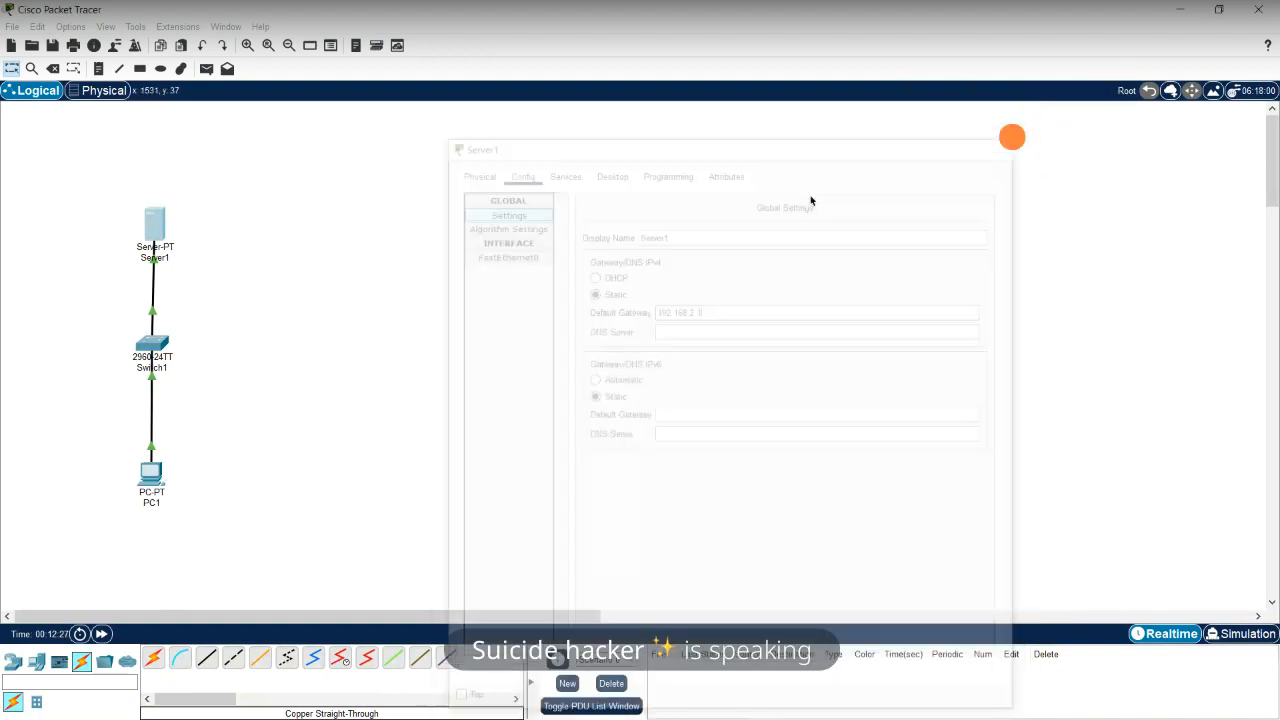
Open PC1's Command Prompt and enter the command ping 192.168.2.3 without running it
click(150, 470)
click(570, 173)
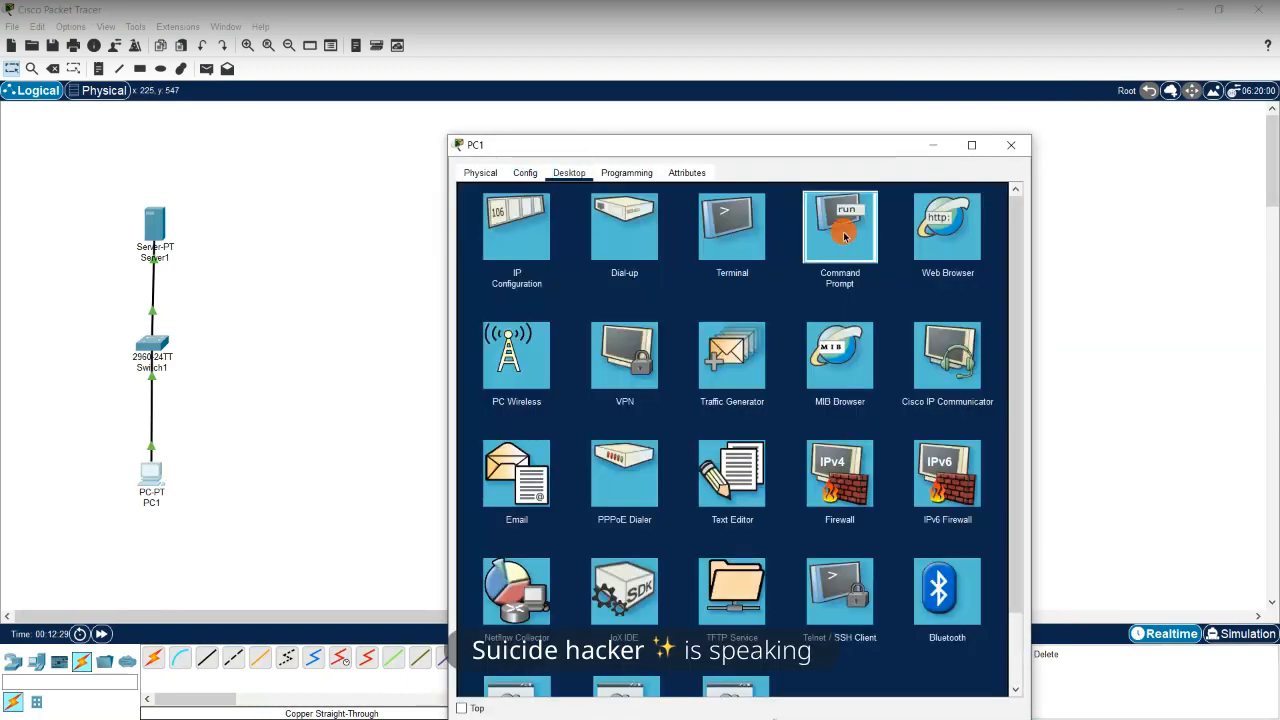
click(843, 232)
text(ping 1)
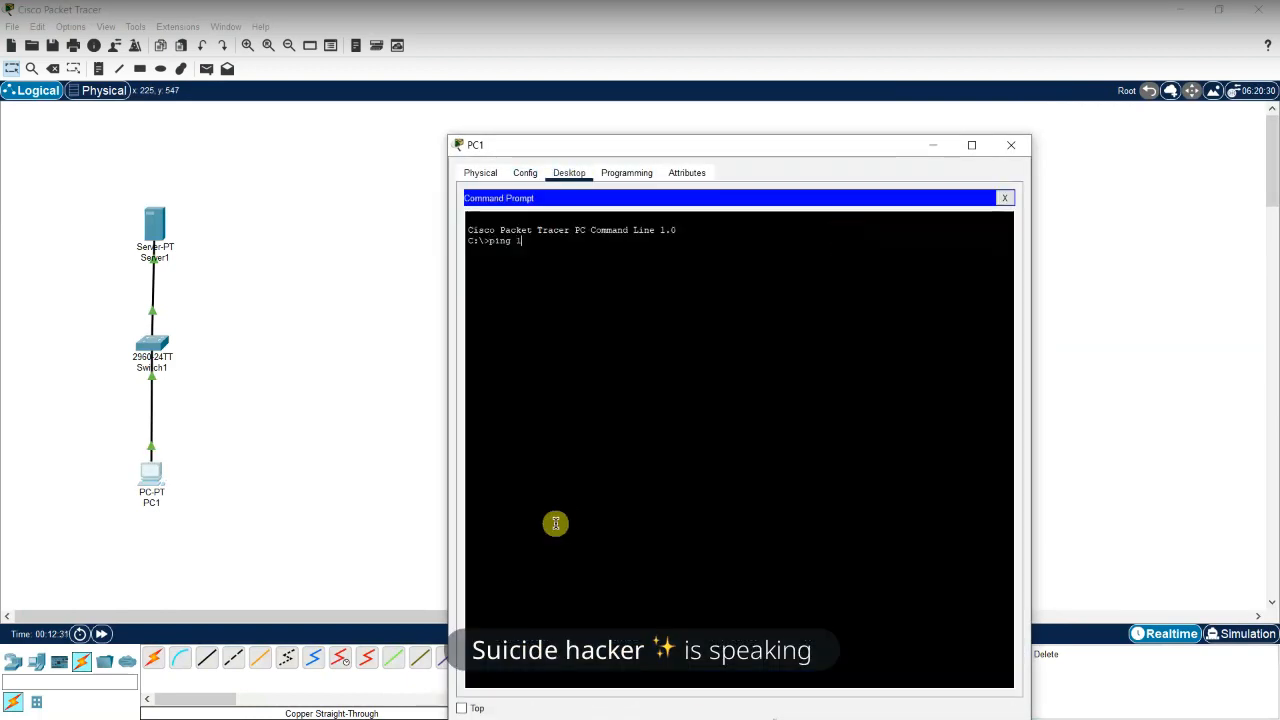
text(92.168.2.3)
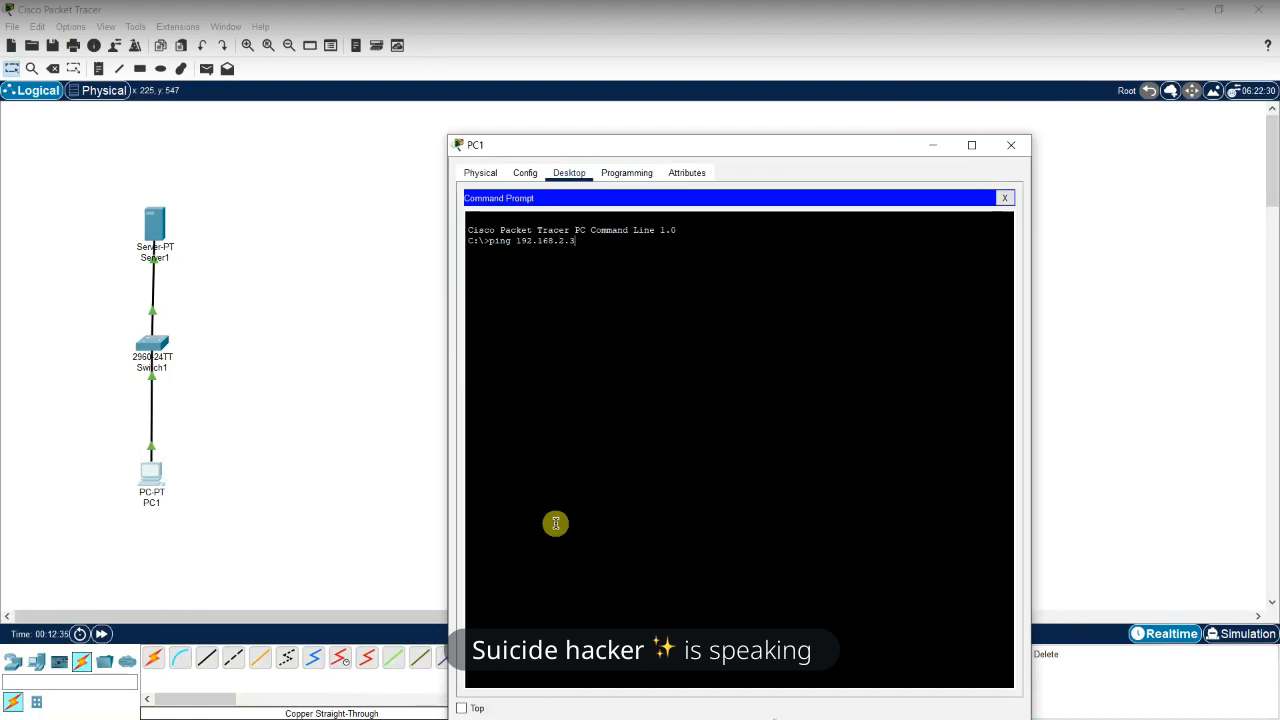
Check the IPv4 address of Server1's FastEthernet0 interface and close its window
click(153, 235)
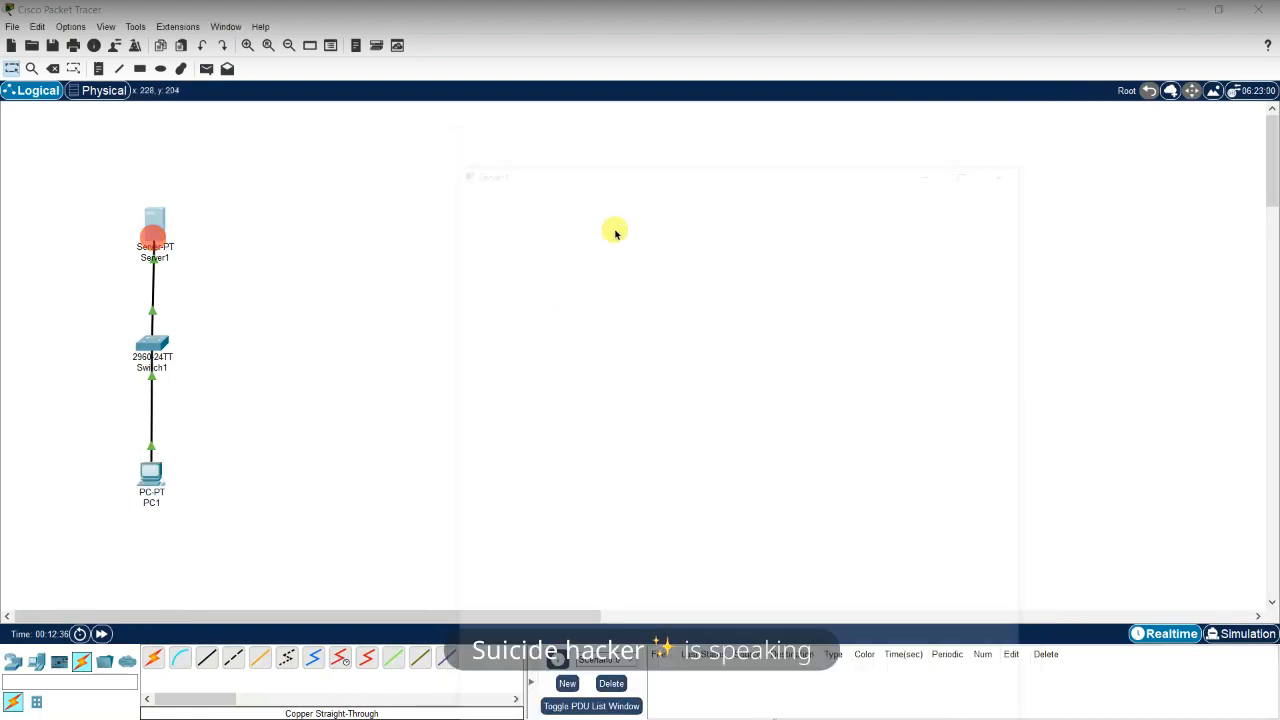
click(526, 260)
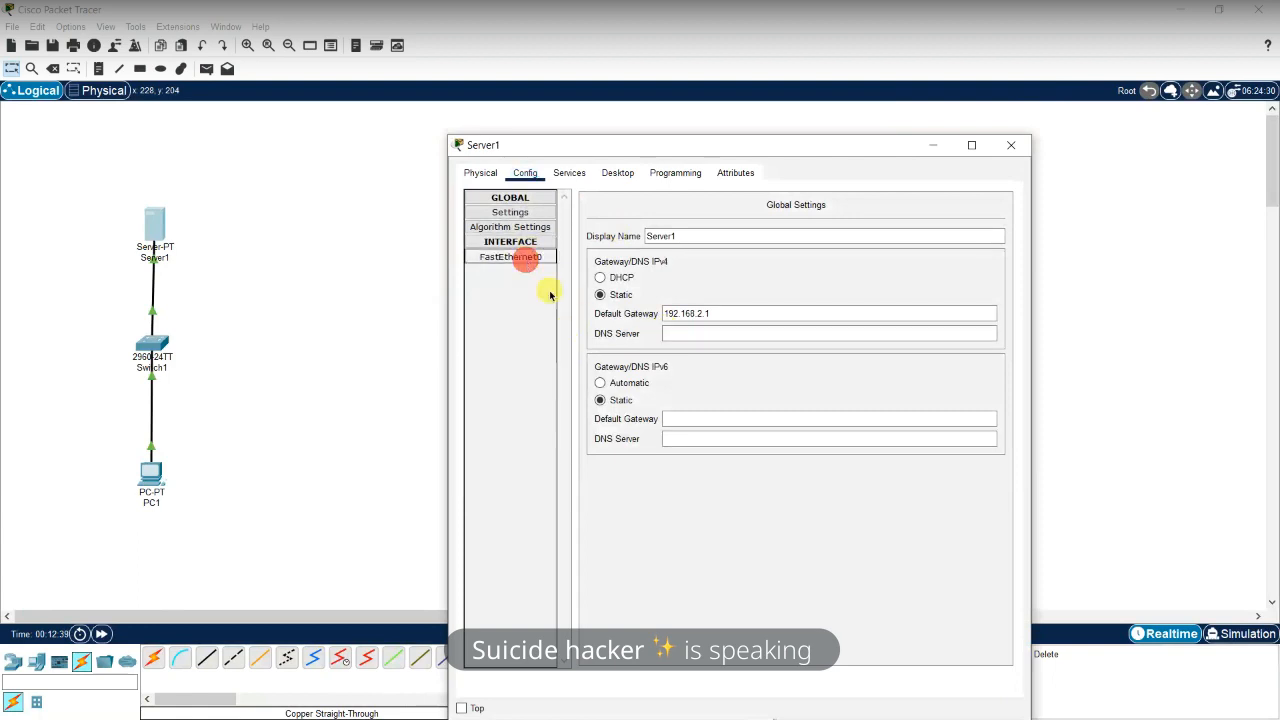
click(998, 155)
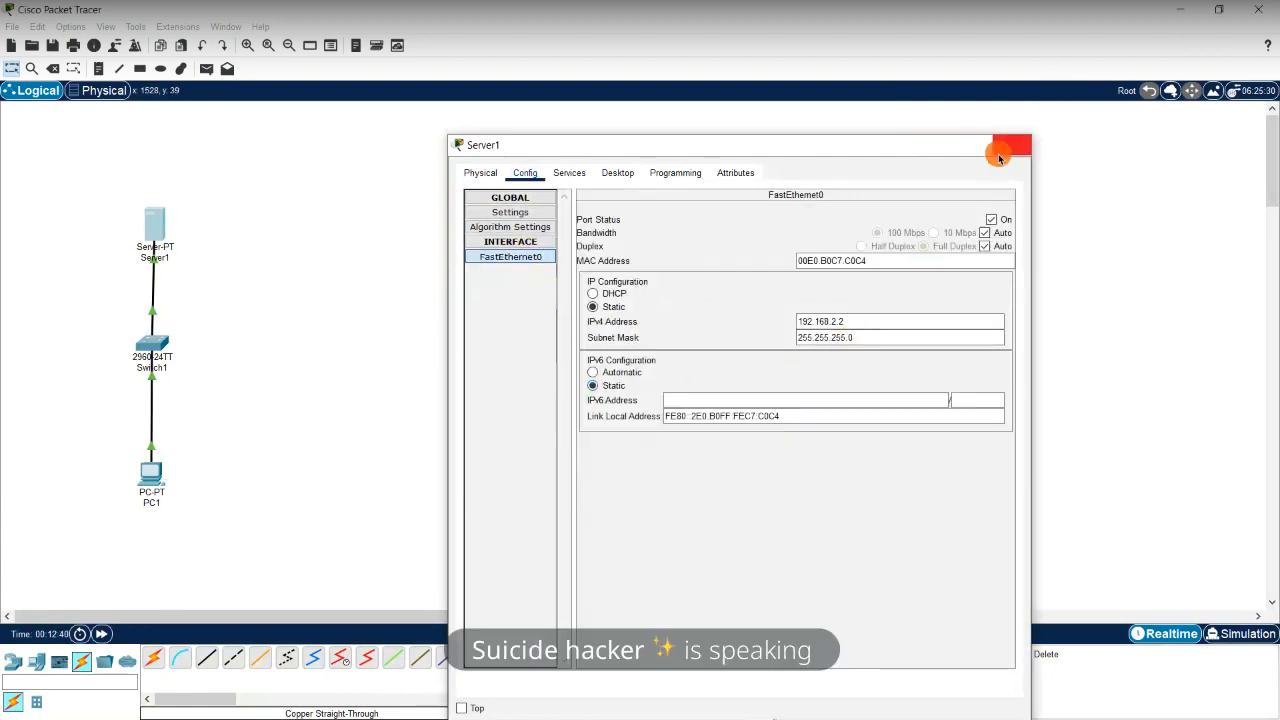
Return to PC1's Command Prompt, correct the ping target to 192.168.2.2 and run the command
mouse_move(762, 707)
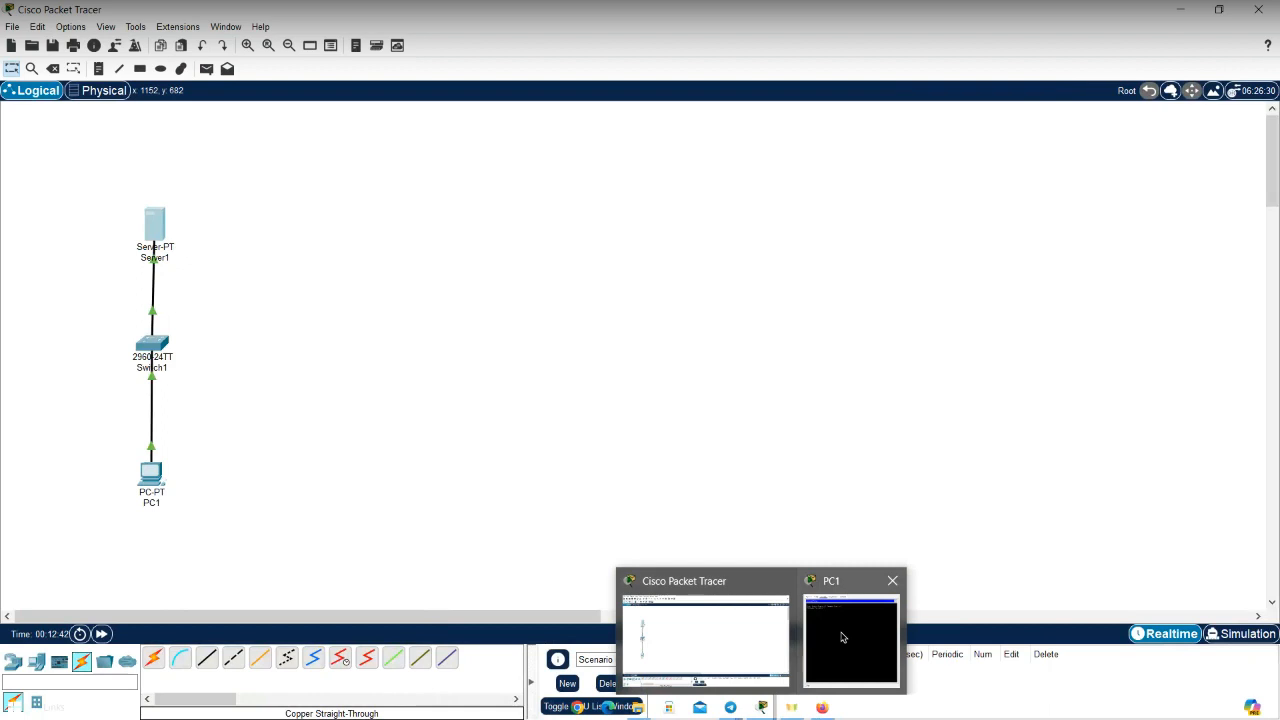
click(842, 637)
click(763, 428)
key(Return)
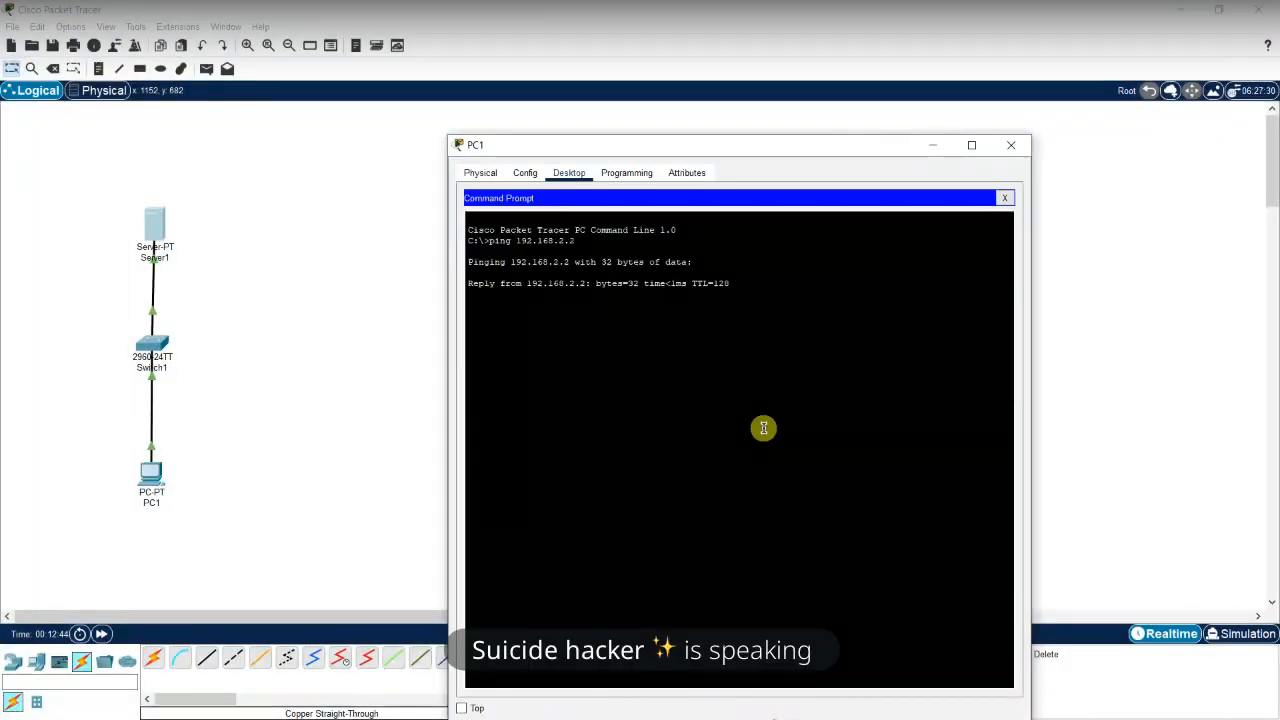
drag(700, 142, 673, 97)
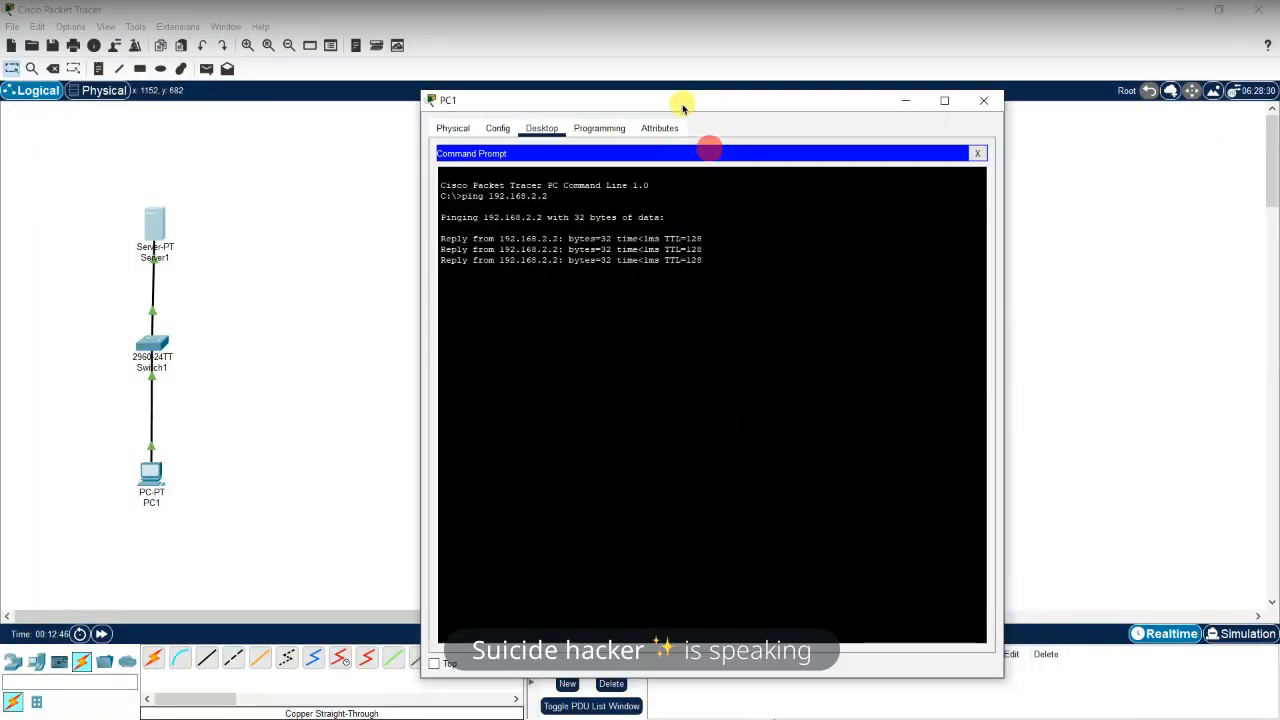
Review the ping replies from Server1 in PC1's Command Prompt and close PC1's window
drag(560, 238, 708, 237)
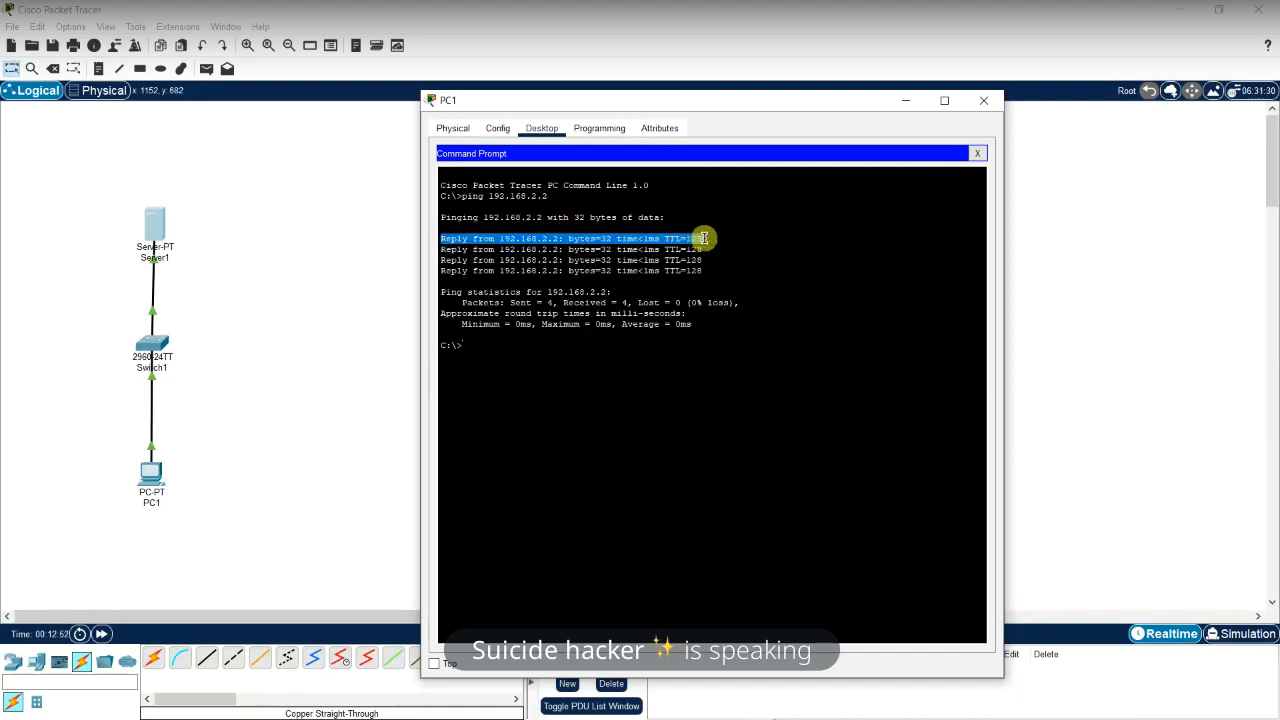
click(705, 237)
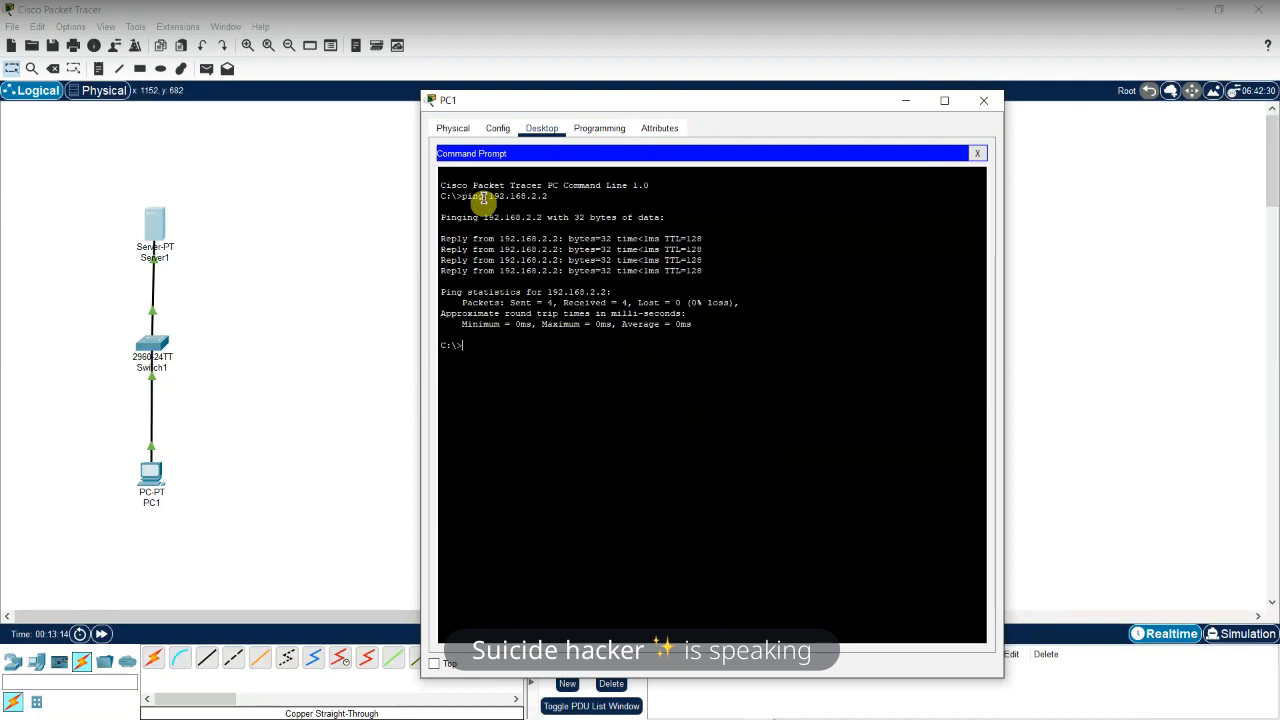
mouse_move(486, 194)
mouse_down()
mouse_move(552, 191)
mouse_move(480, 189)
mouse_up()
click(986, 108)
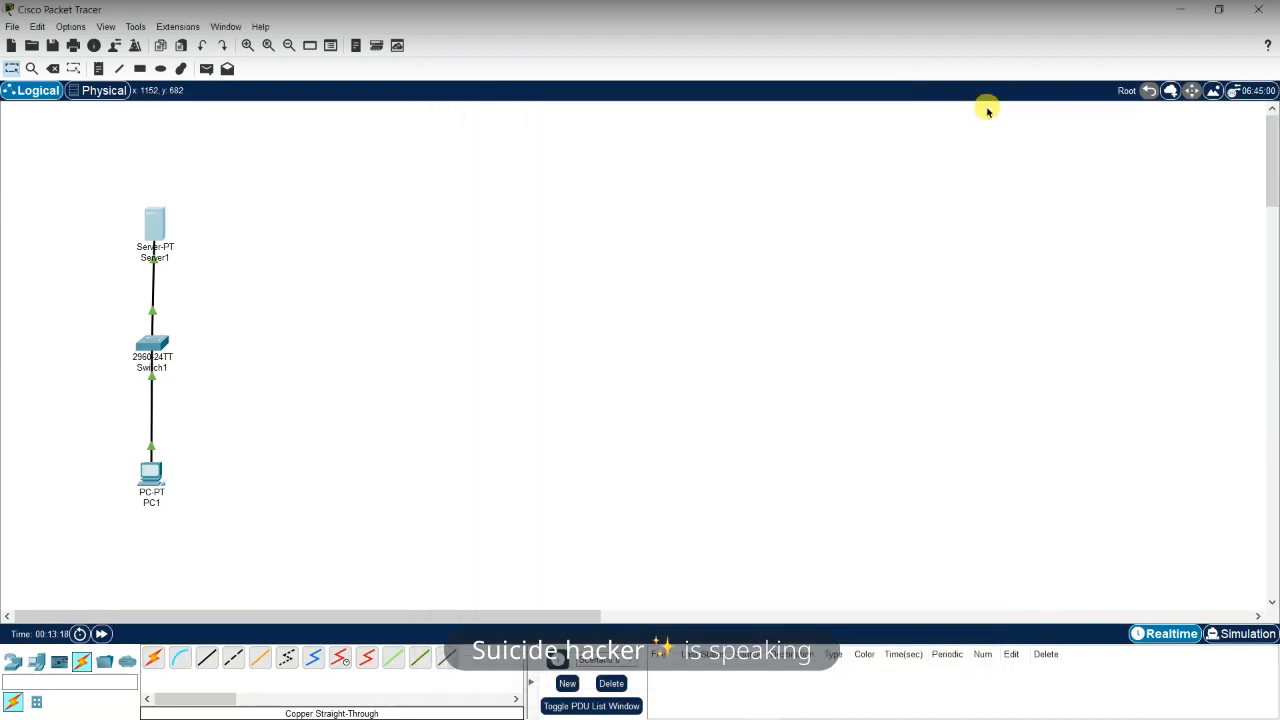
Examine Server1's HTTP, DHCP and DHCPv6 services and its desktop applications
click(156, 224)
click(568, 173)
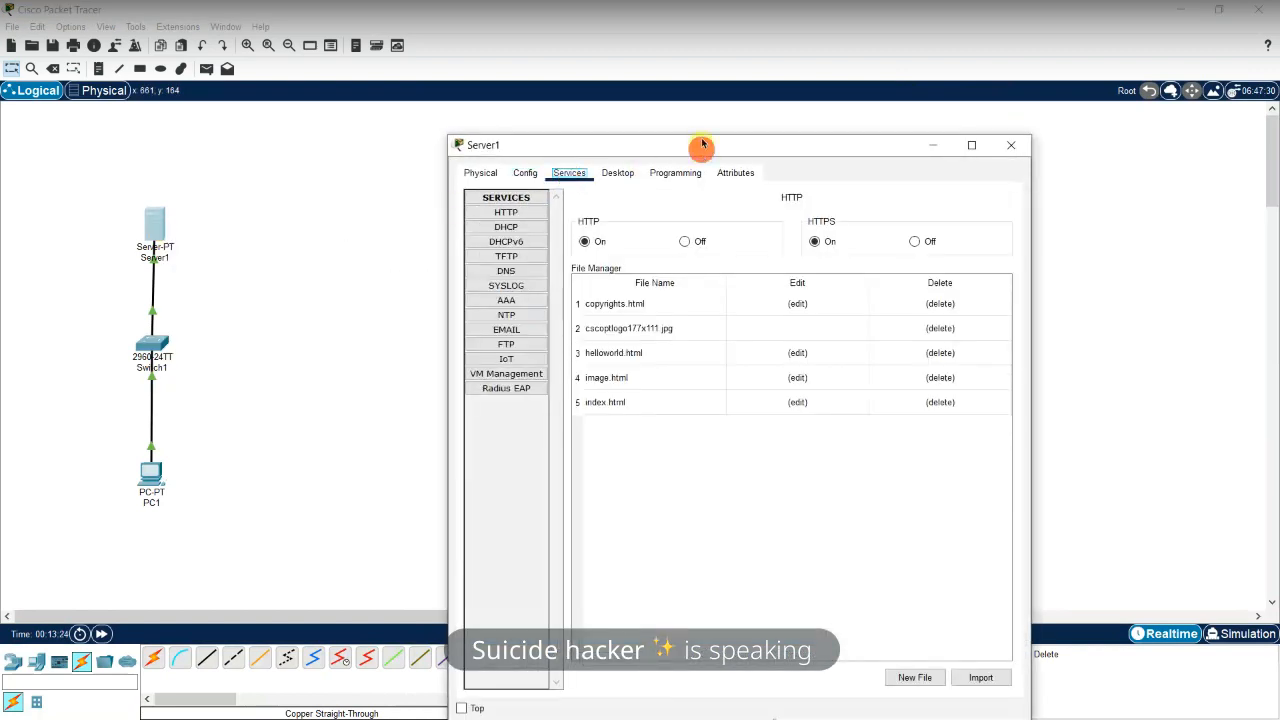
drag(700, 149, 700, 123)
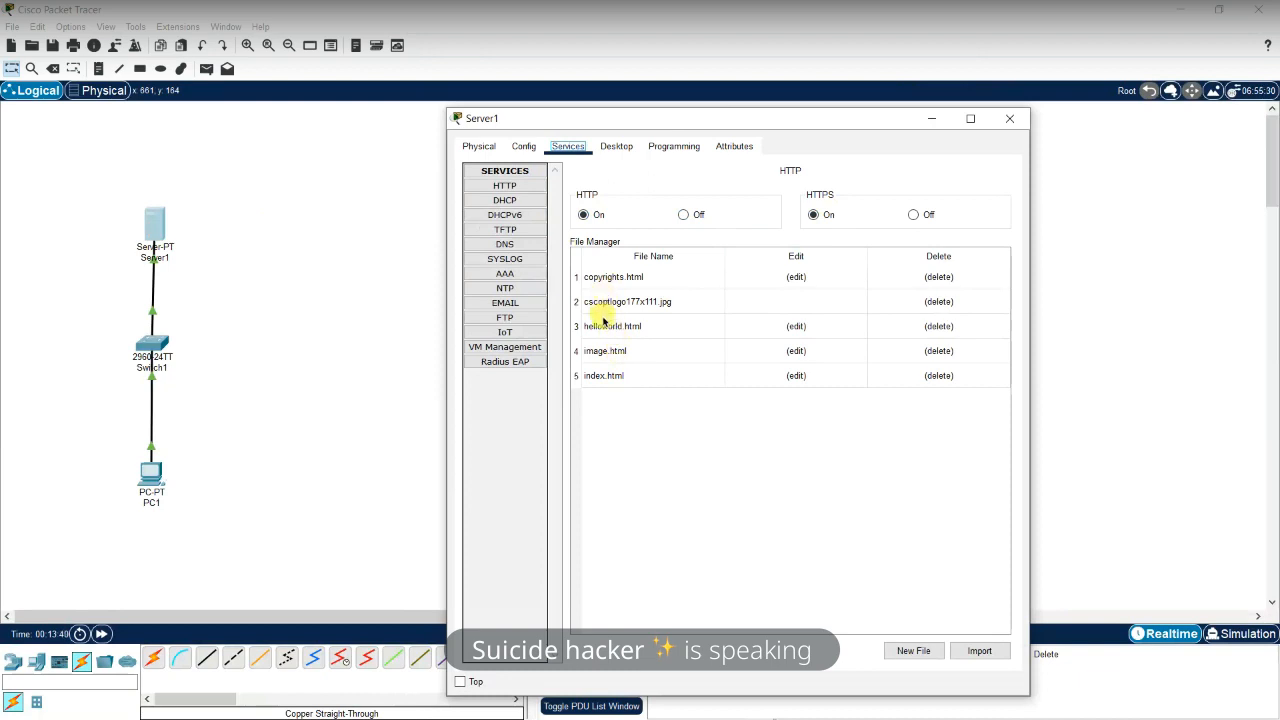
click(517, 193)
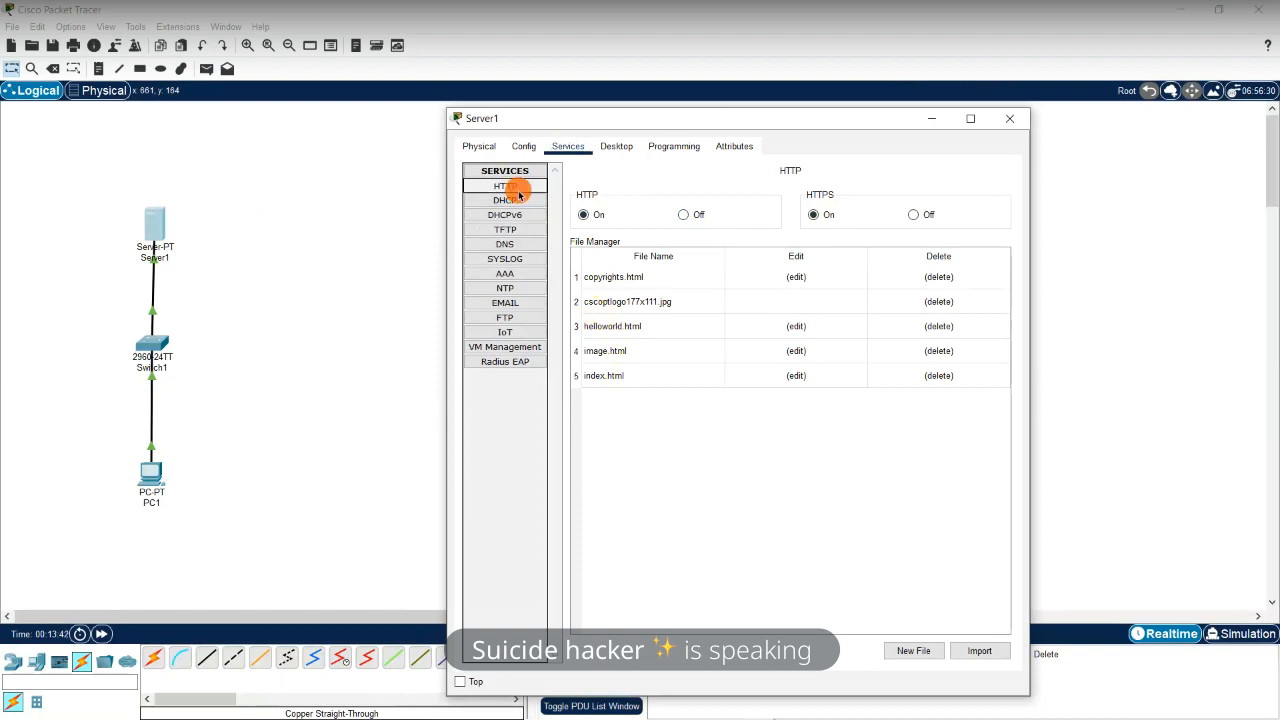
click(517, 201)
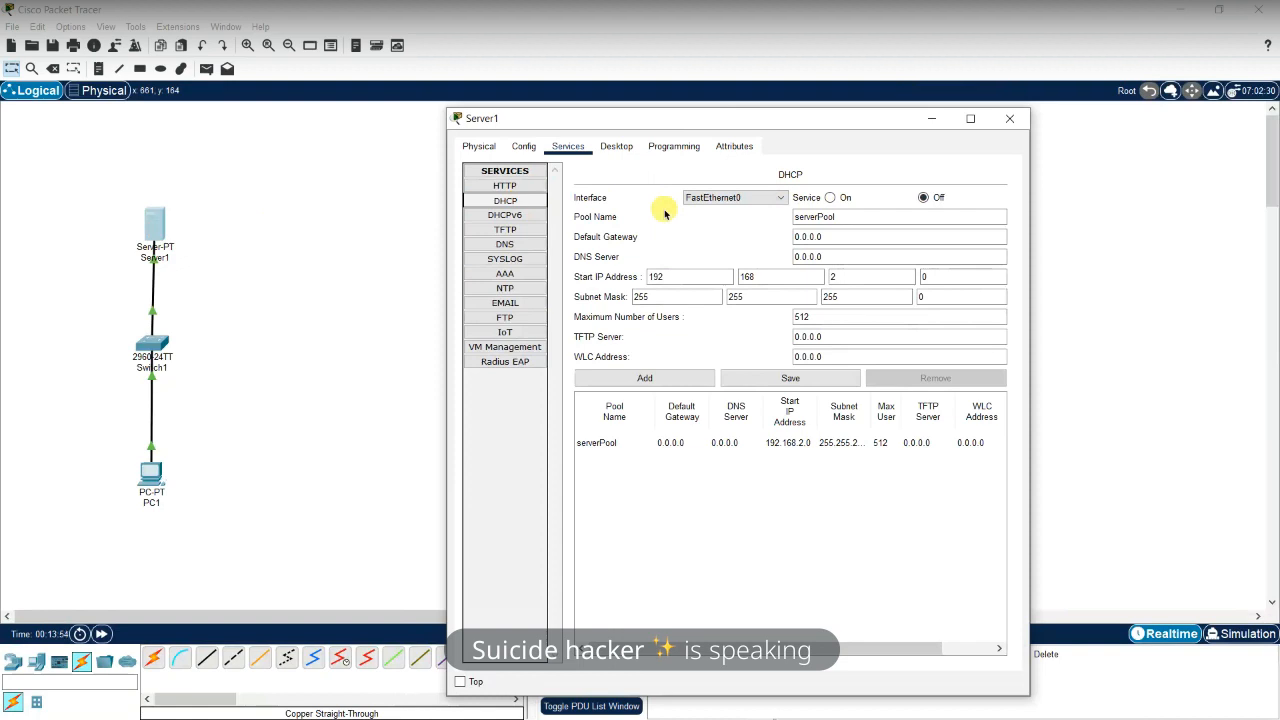
click(540, 219)
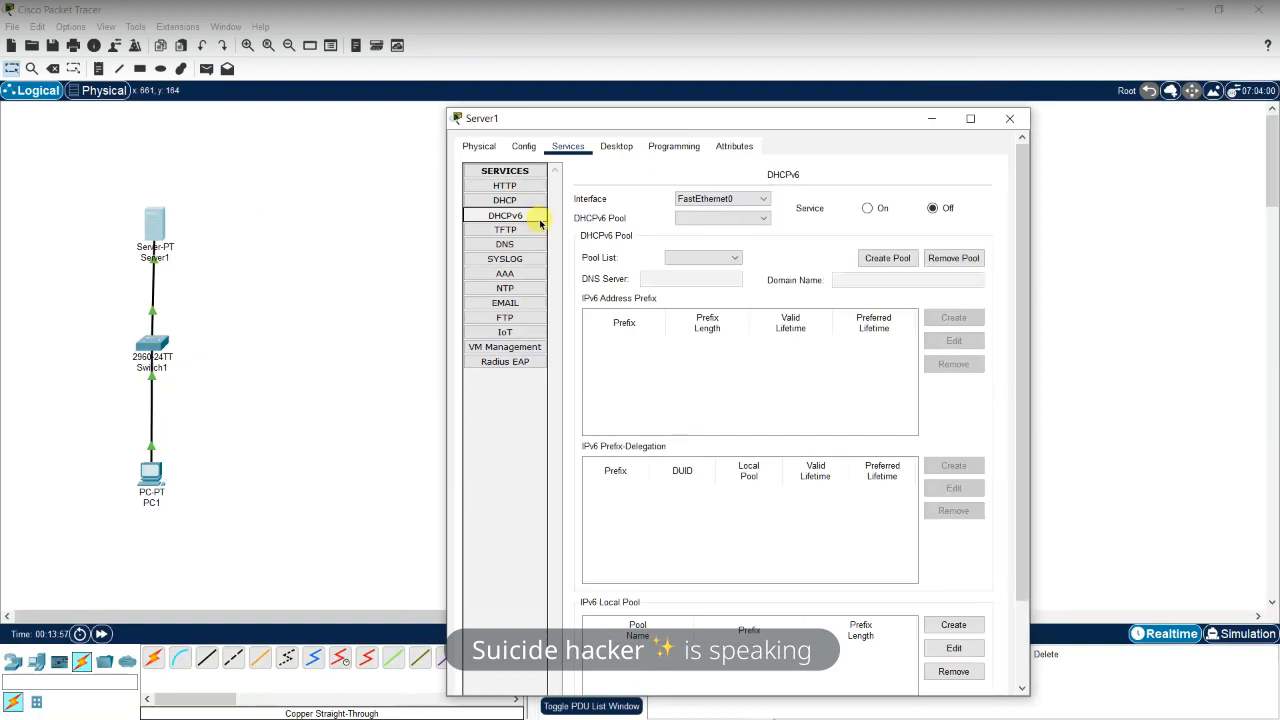
click(615, 147)
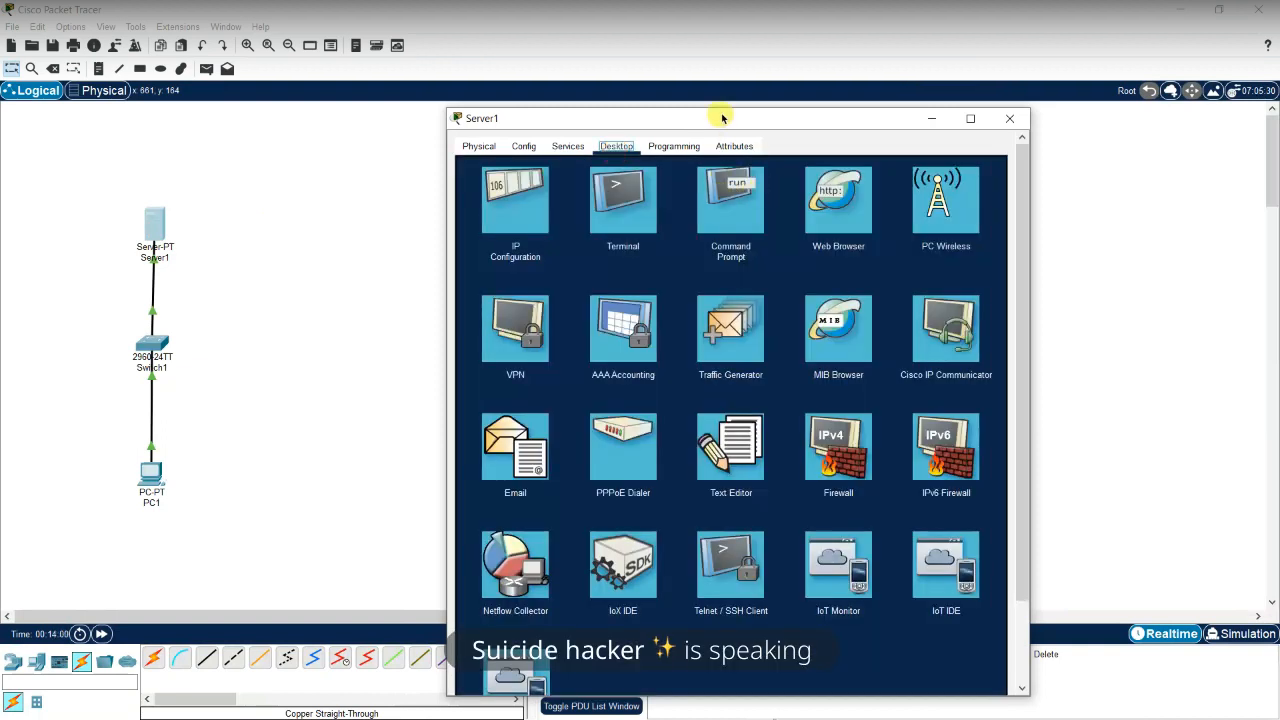
drag(720, 112, 705, 90)
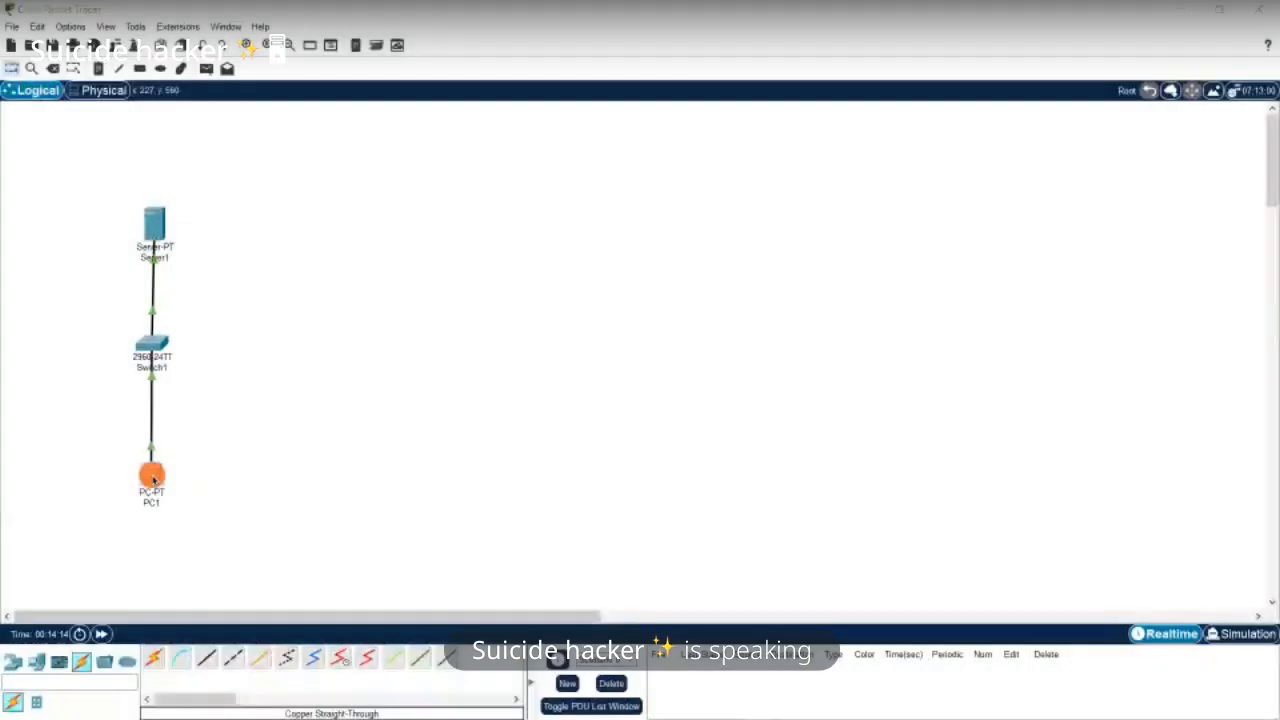
Open the Web Browser on PC1
click(151, 475)
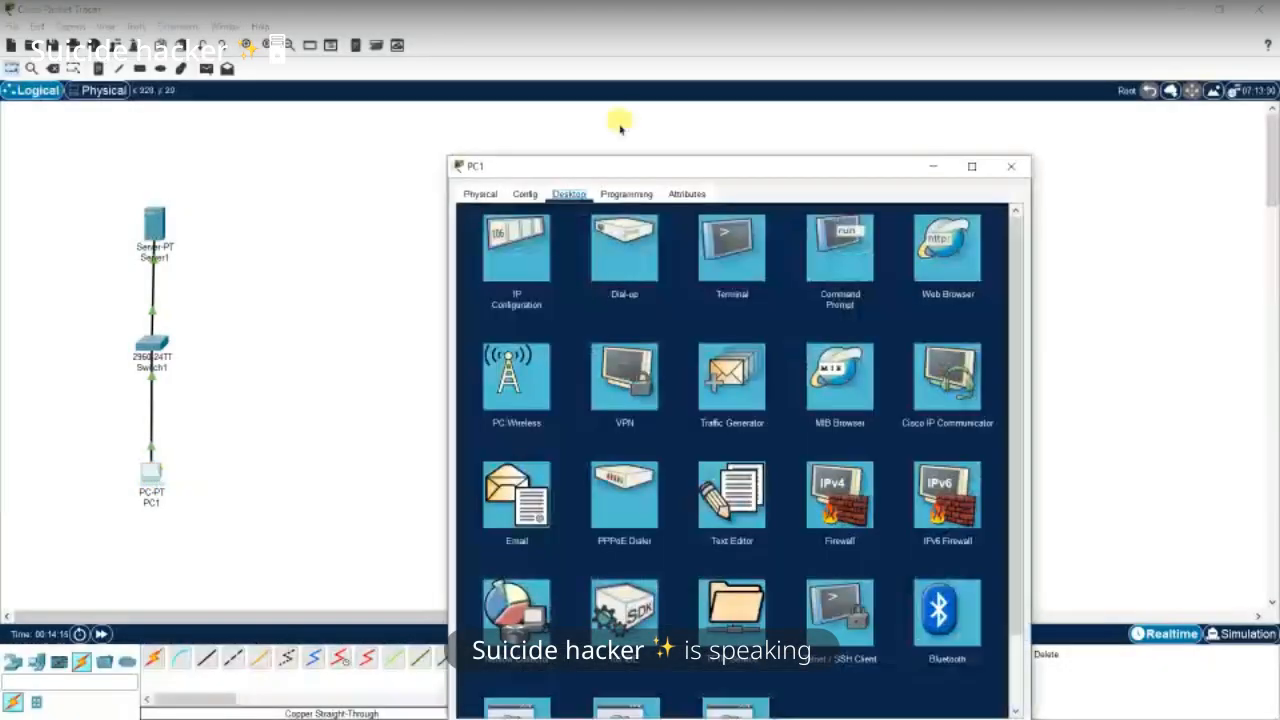
drag(629, 166, 599, 66)
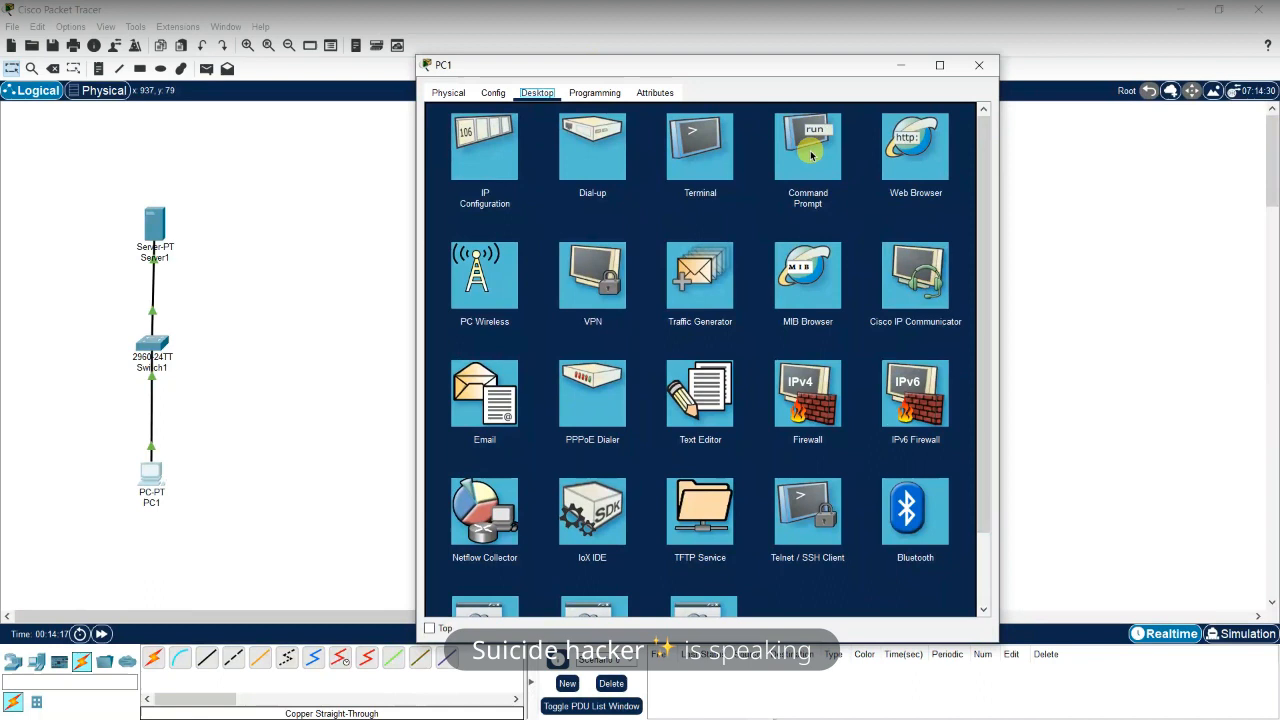
click(927, 172)
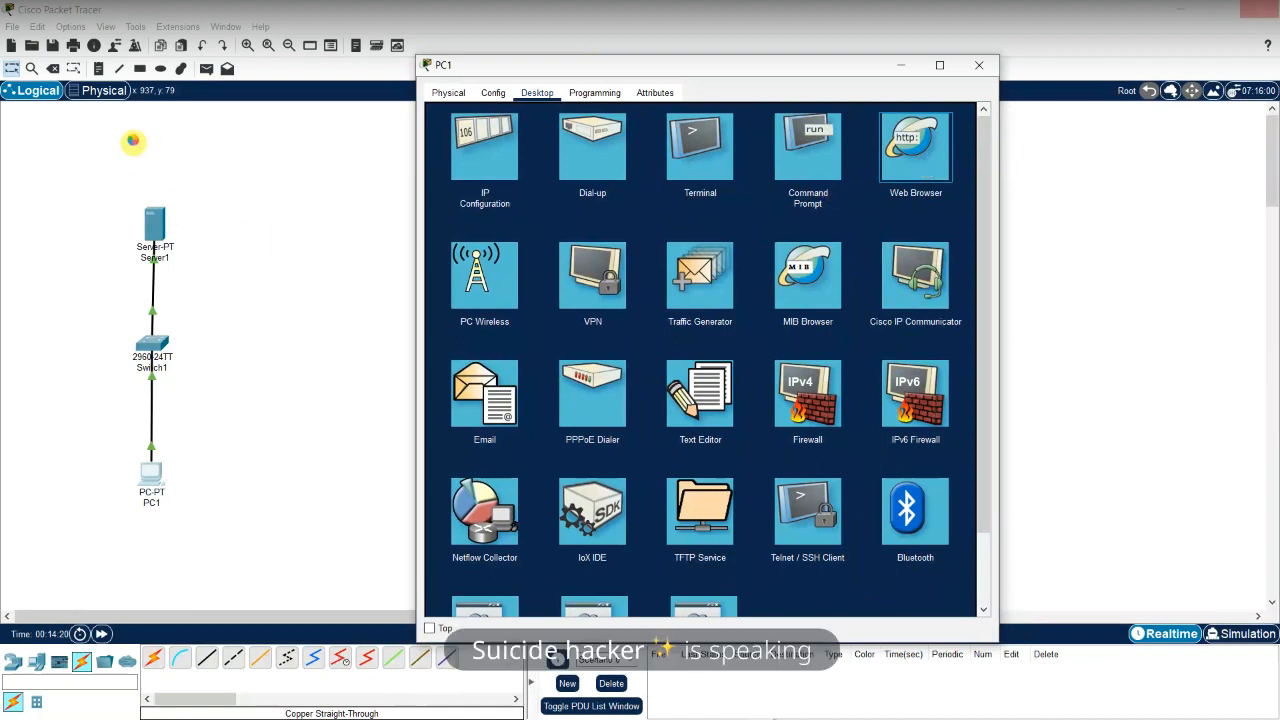
Look up the static IPv4 address in Server1's FastEthernet0 configuration and close the Server1 window
click(160, 222)
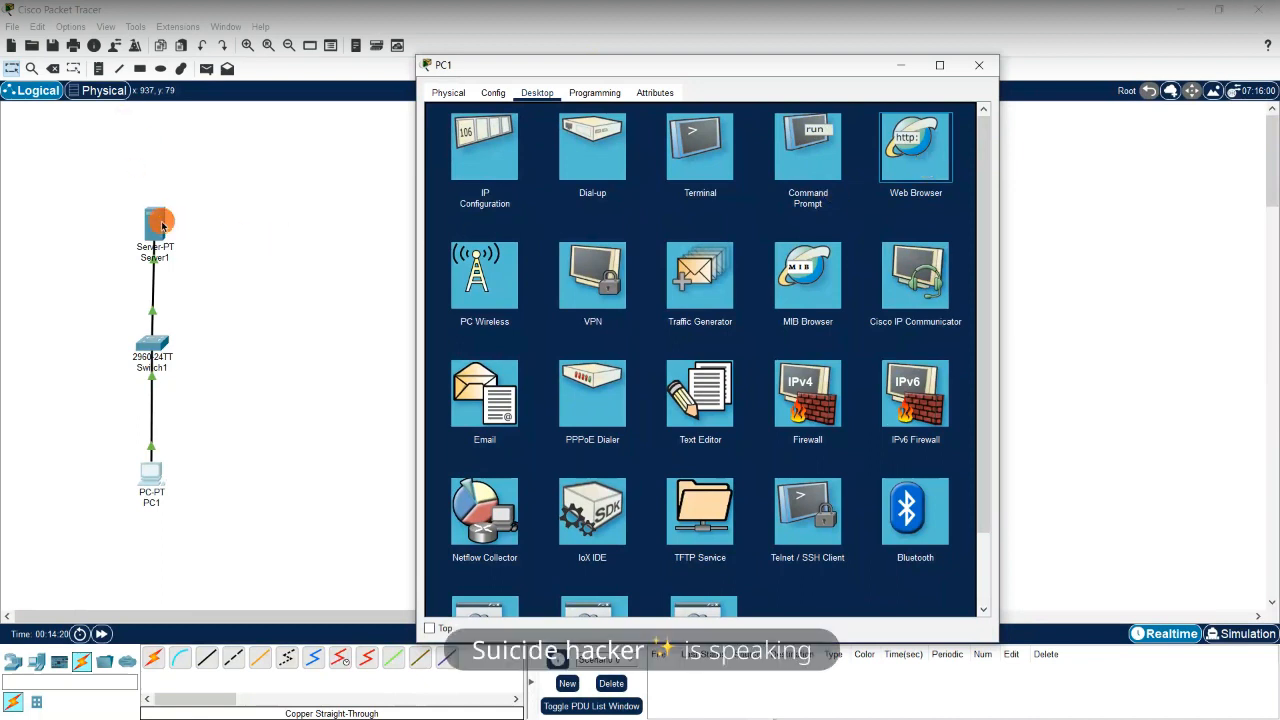
click(163, 238)
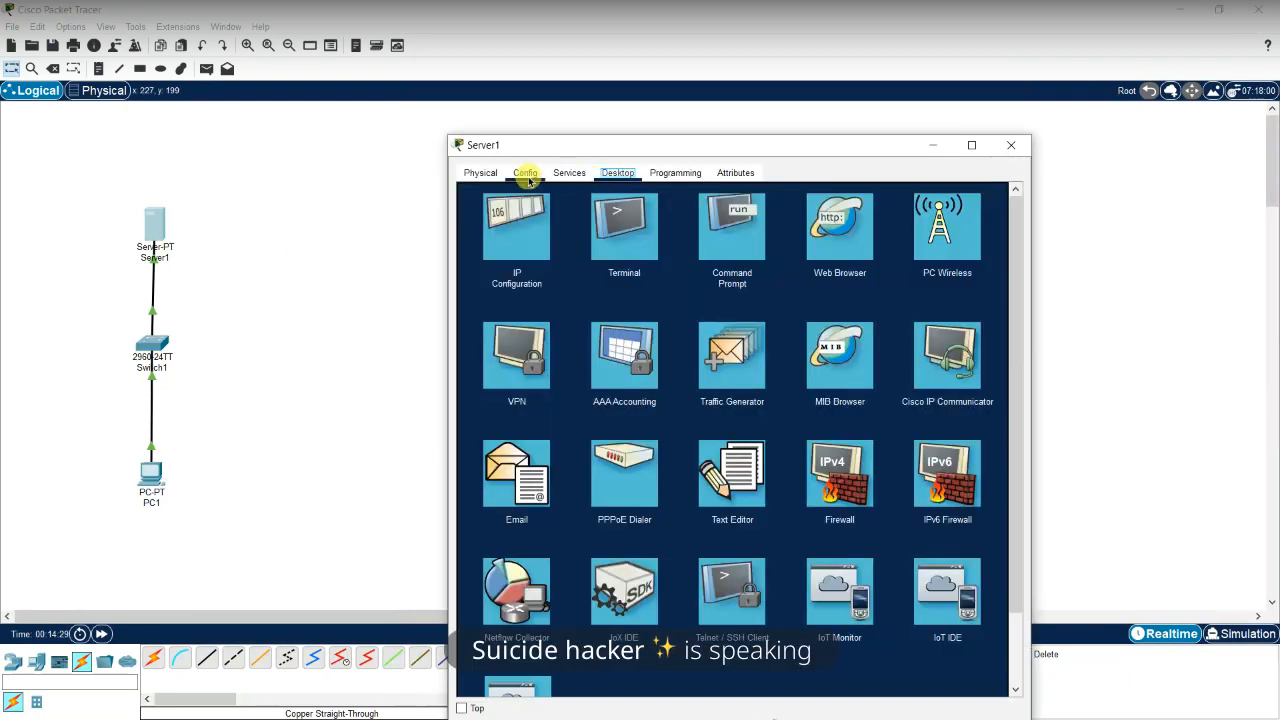
click(527, 176)
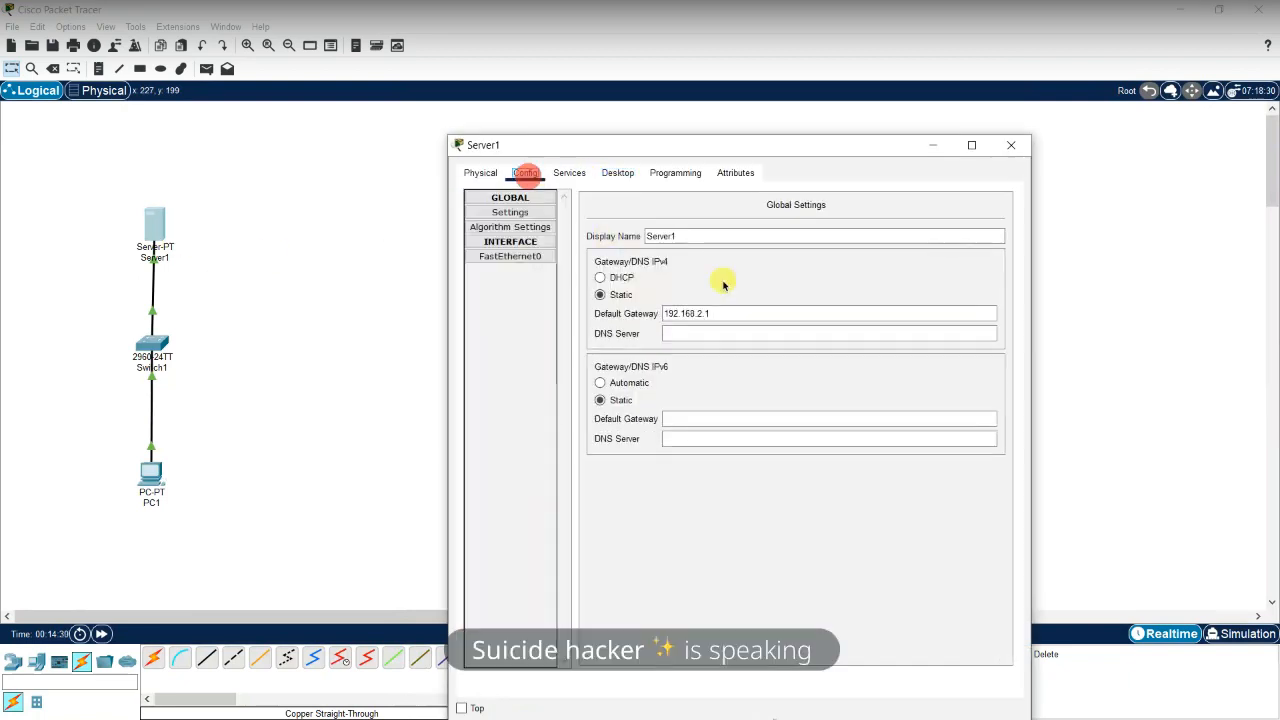
click(535, 256)
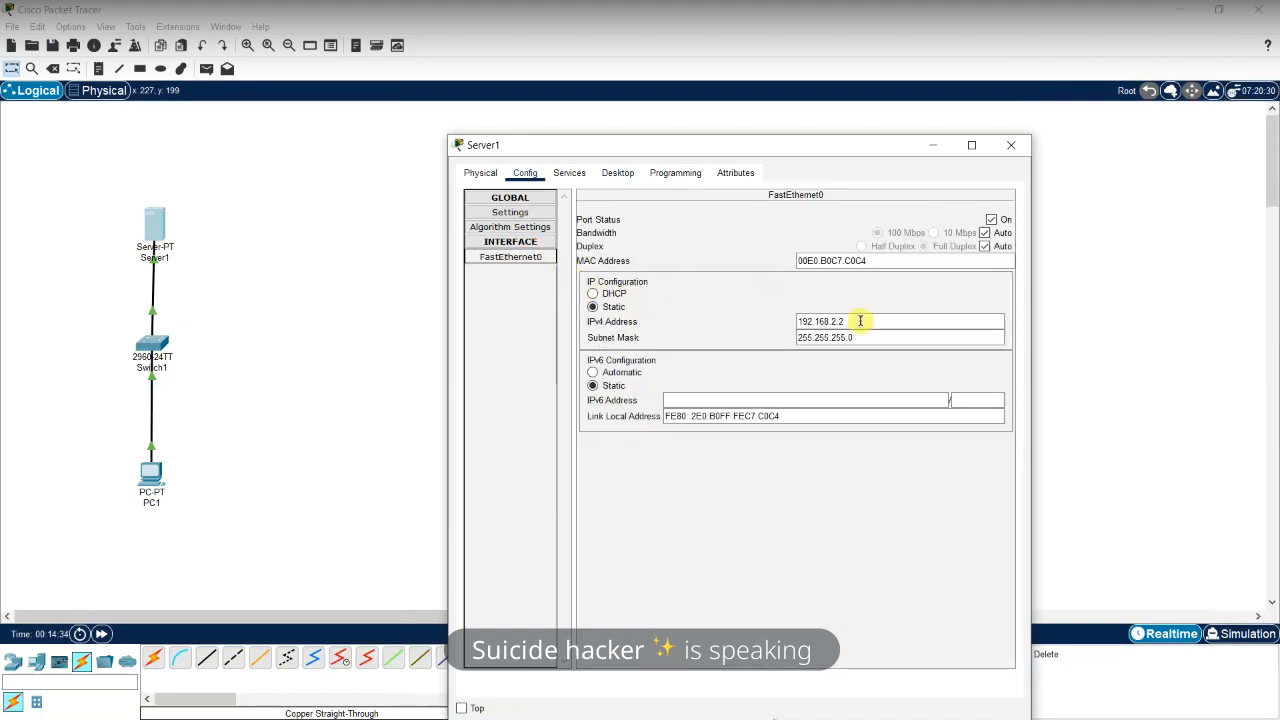
click(1011, 145)
Place a note reading 192.168.2.2 beside Server1 and a note reading 192.168.2.3 beside PC1
click(98, 68)
click(205, 217)
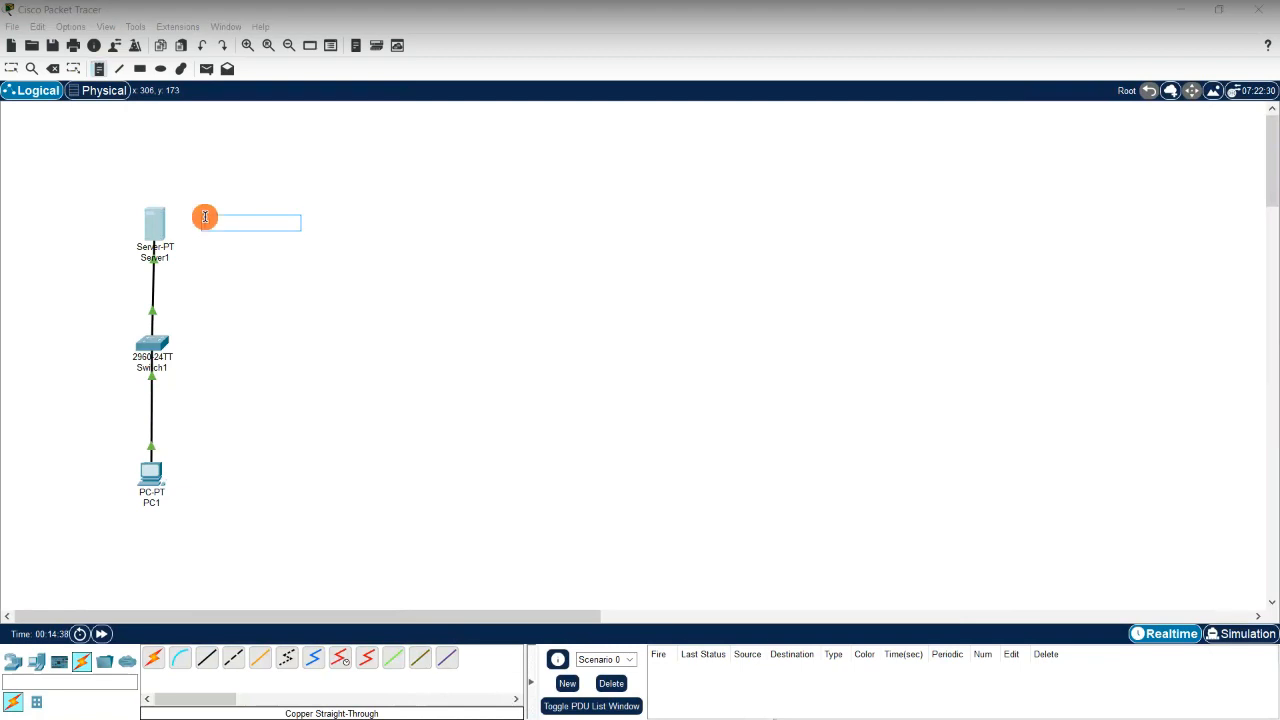
text(192.168.2.2)
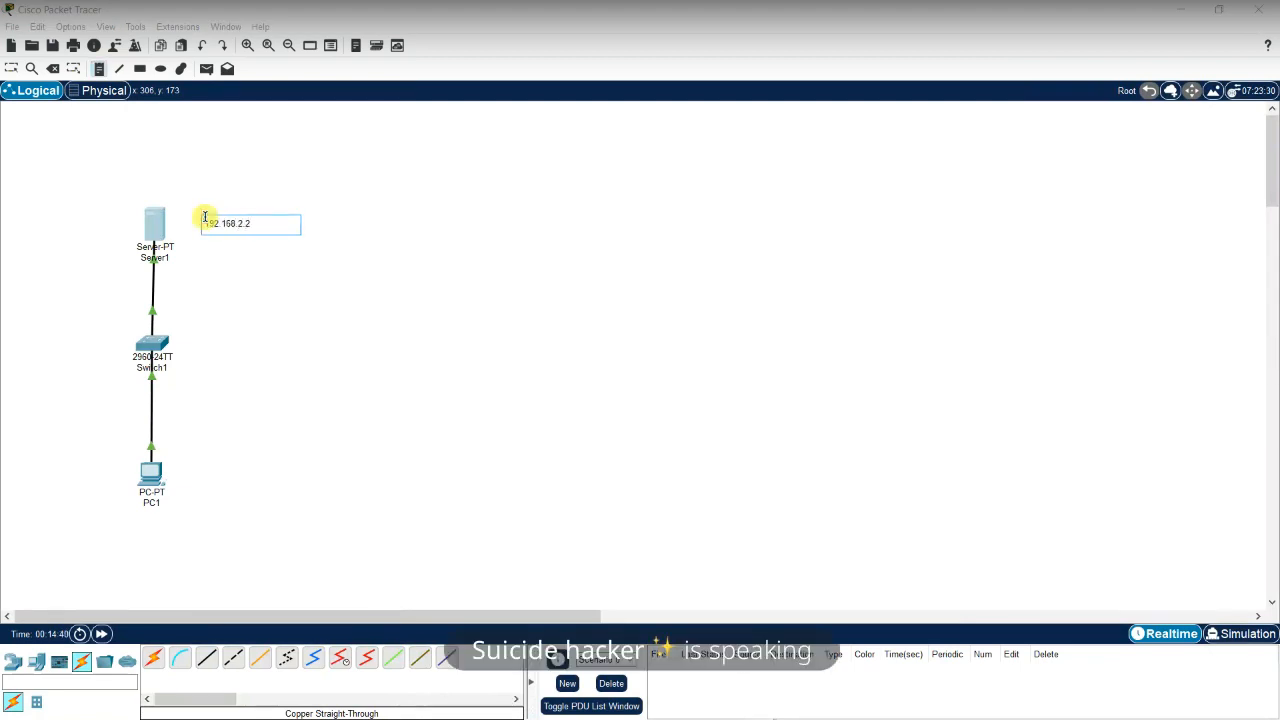
click(218, 478)
text(192.168.2.3)
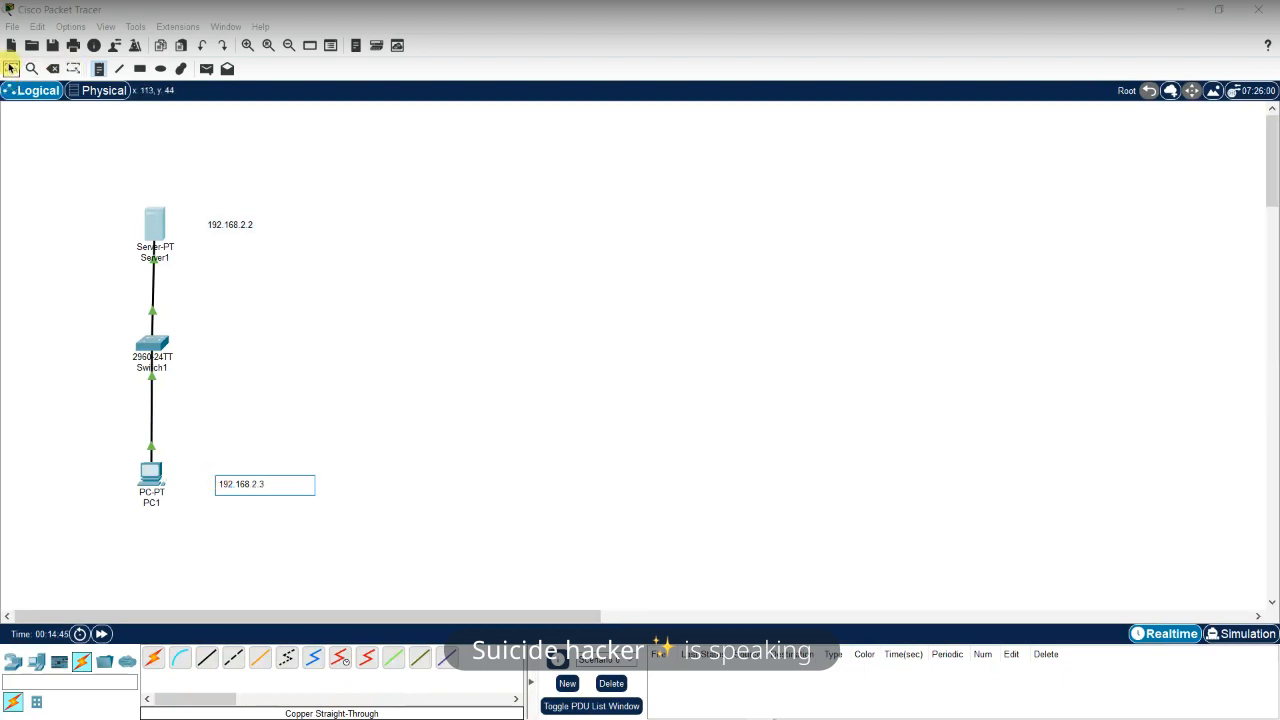
Move the 192.168.2.2 note directly above Server1 and the 192.168.2.3 note directly below PC1
click(11, 68)
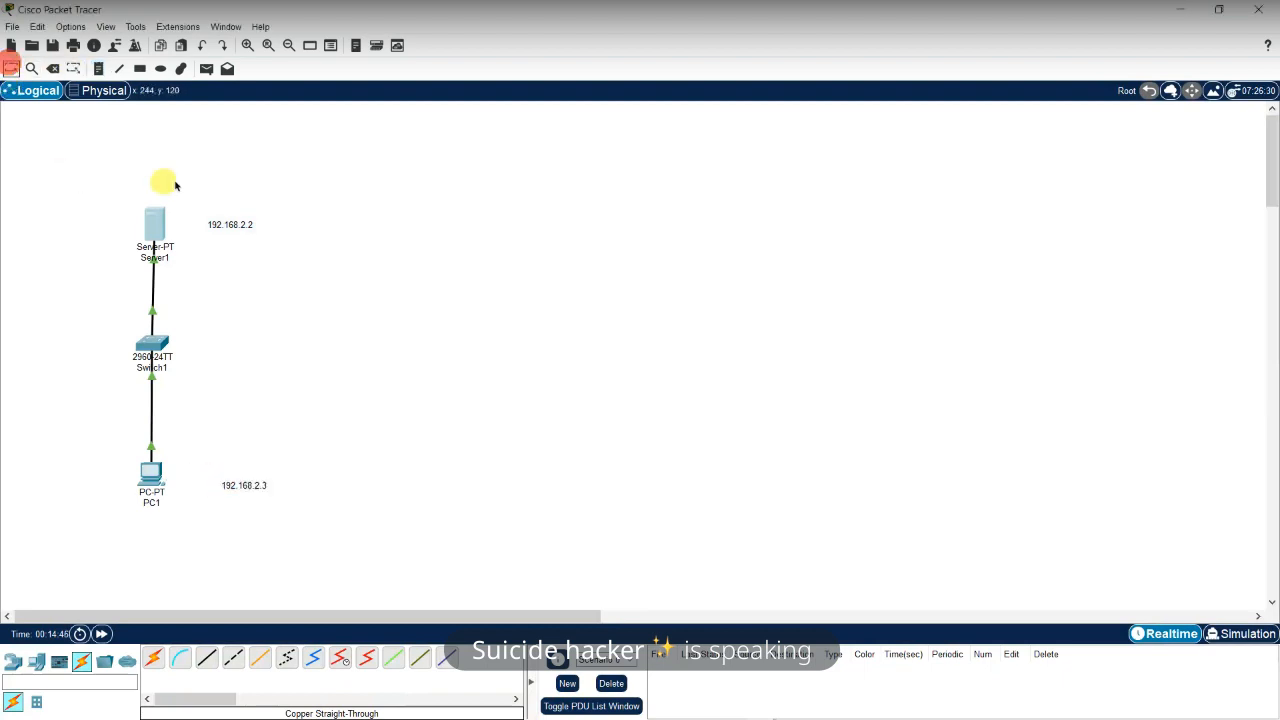
drag(215, 226, 146, 193)
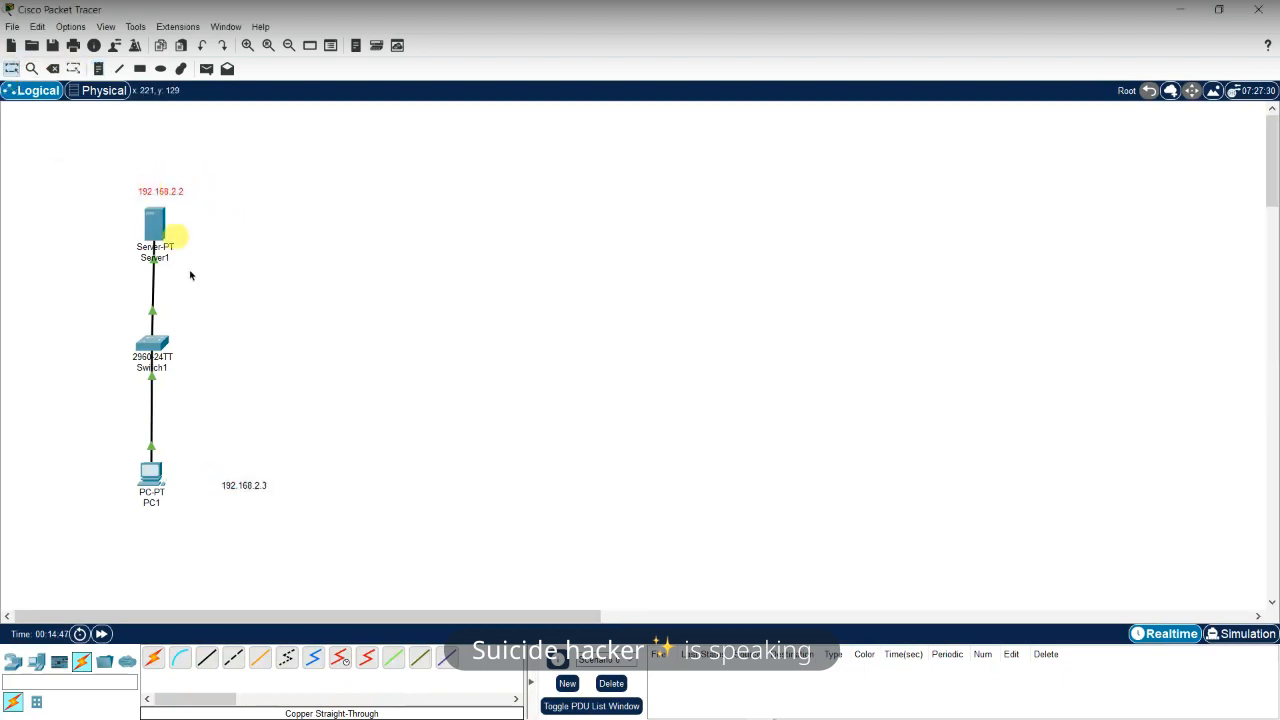
drag(238, 480, 144, 512)
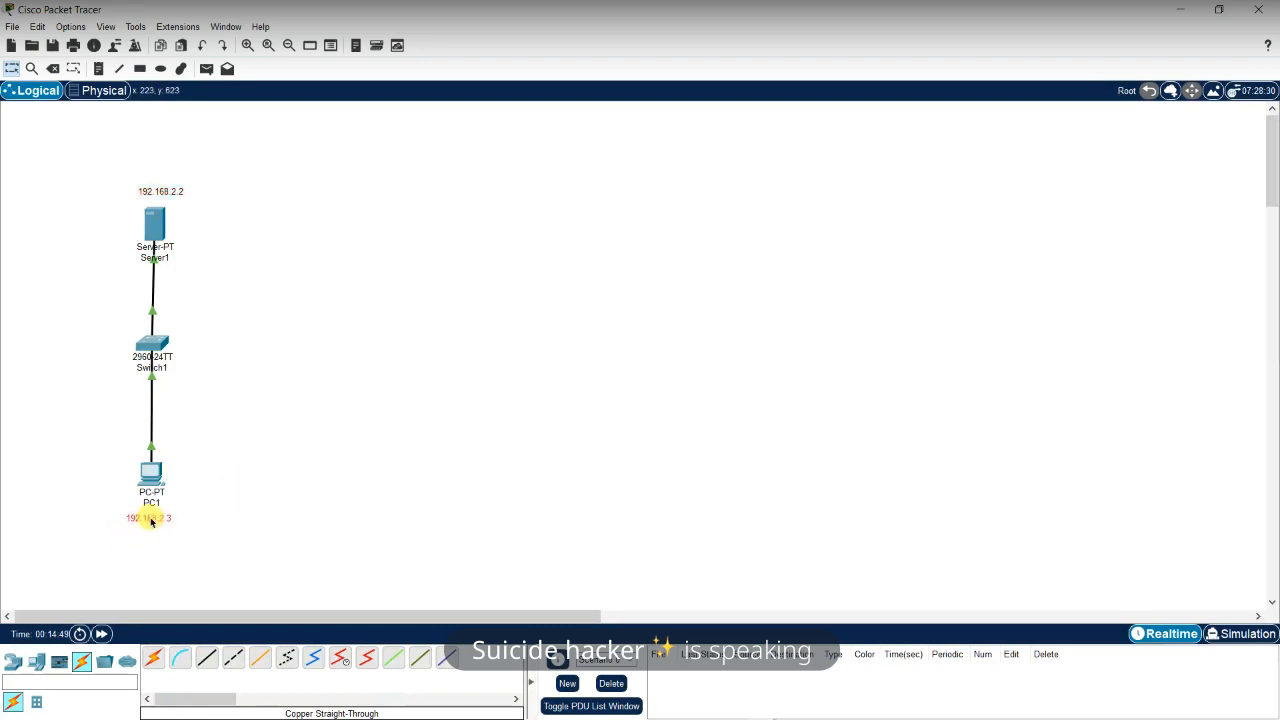
Bring PC1's Web Browser window back and load 192.168.2.2
mouse_move(762, 707)
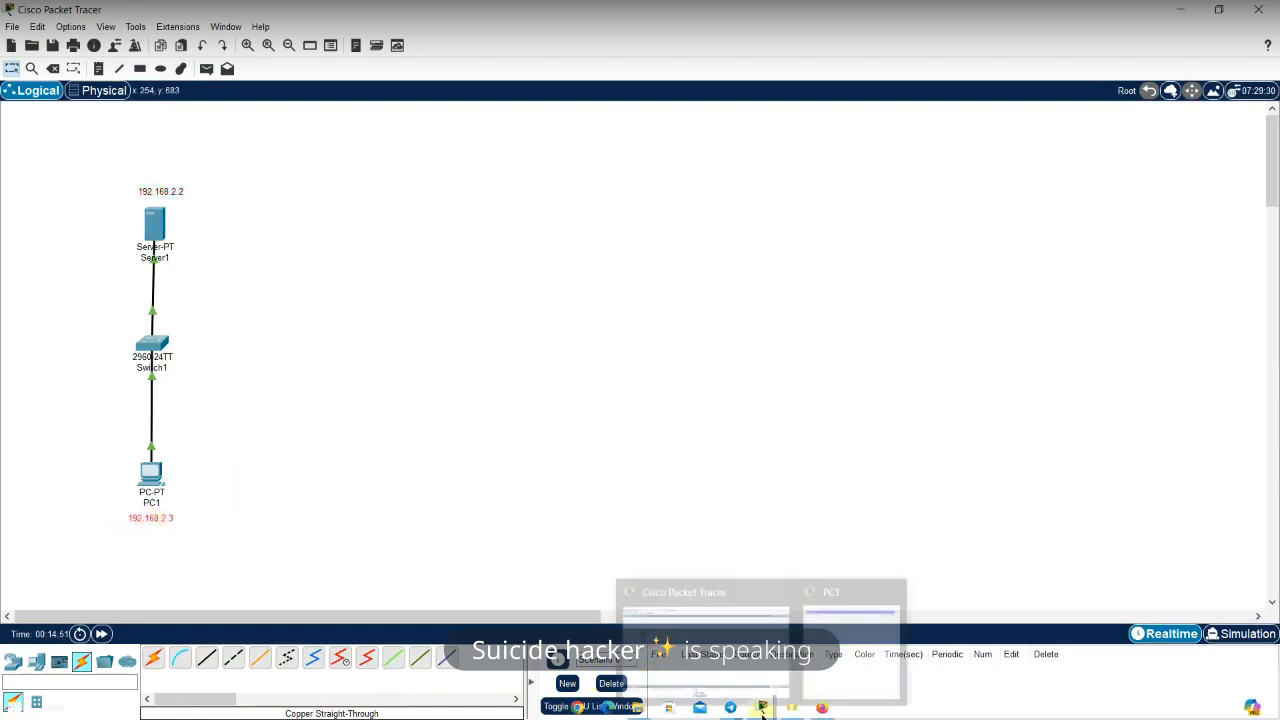
click(860, 638)
click(564, 137)
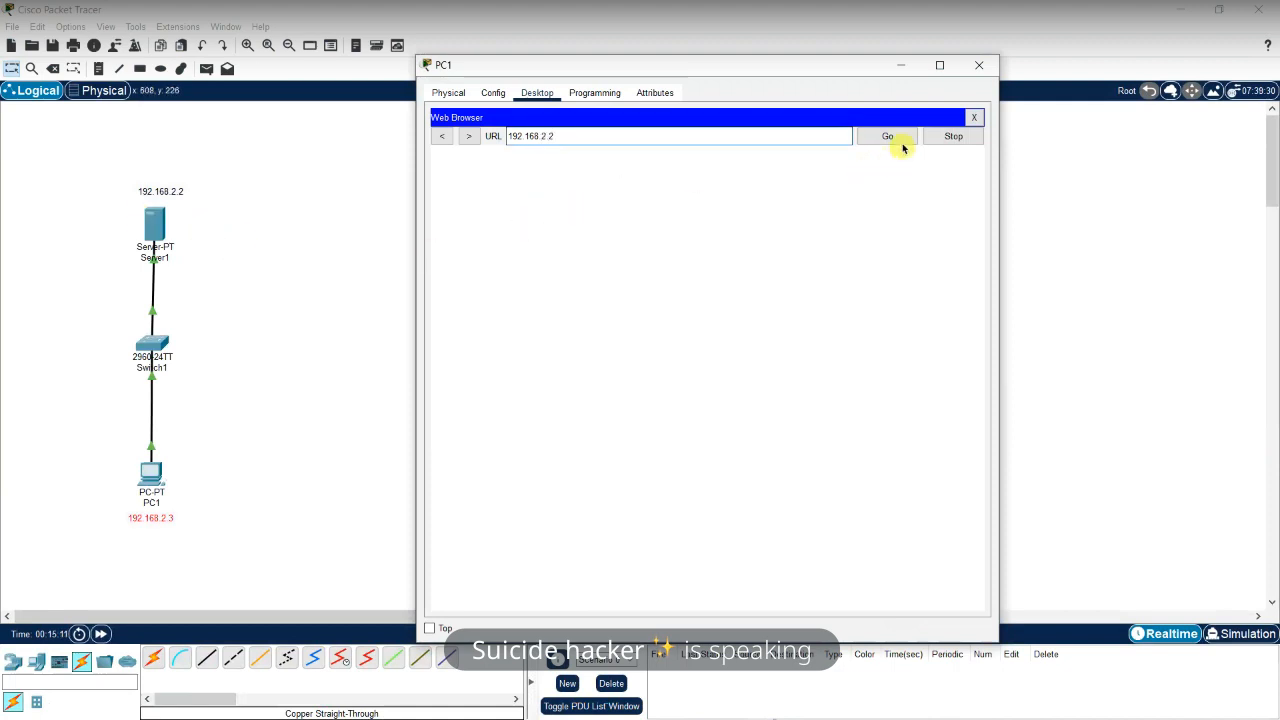
click(875, 140)
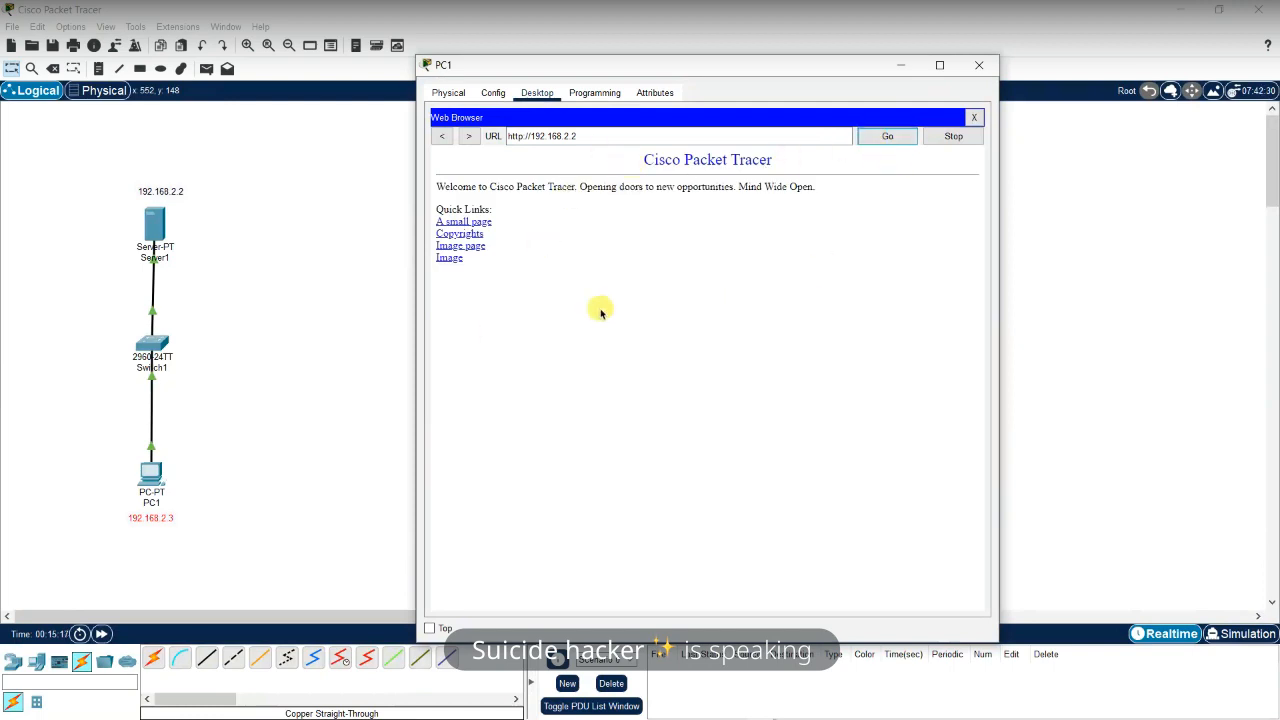
View the "A small page" link on Server1's website and return to its home page
click(471, 224)
drag(489, 166, 440, 158)
click(442, 158)
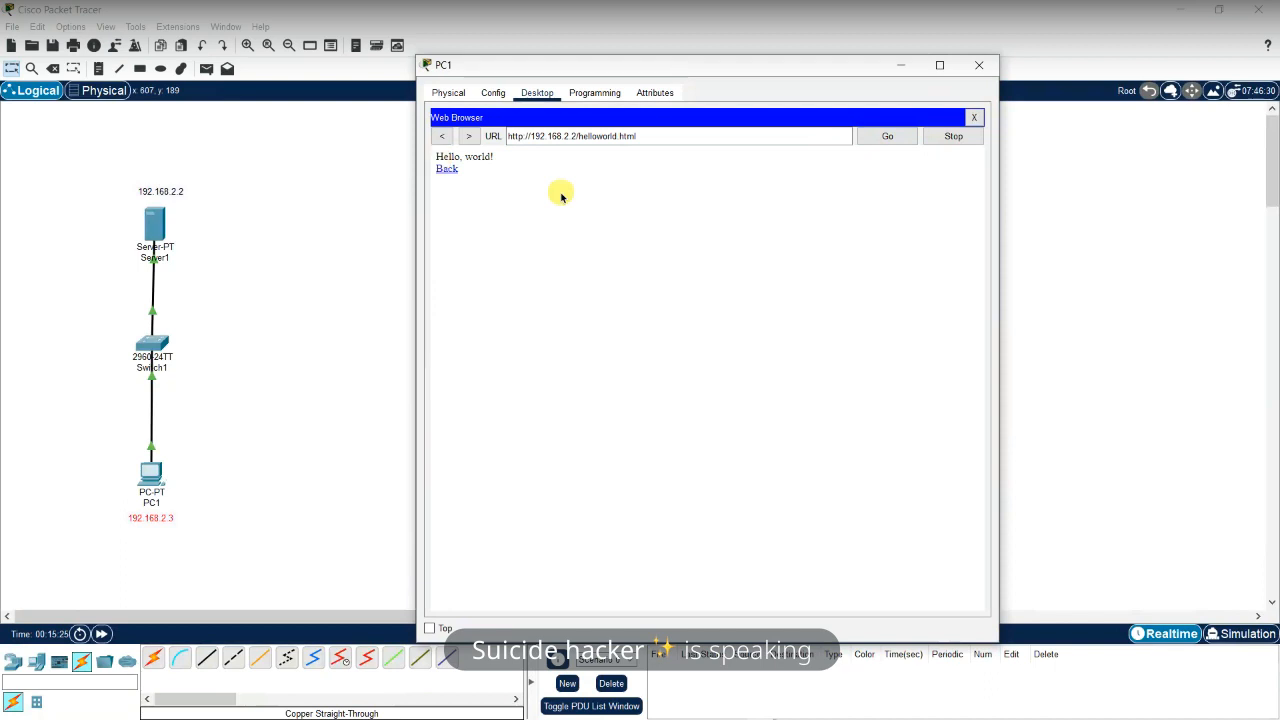
click(445, 142)
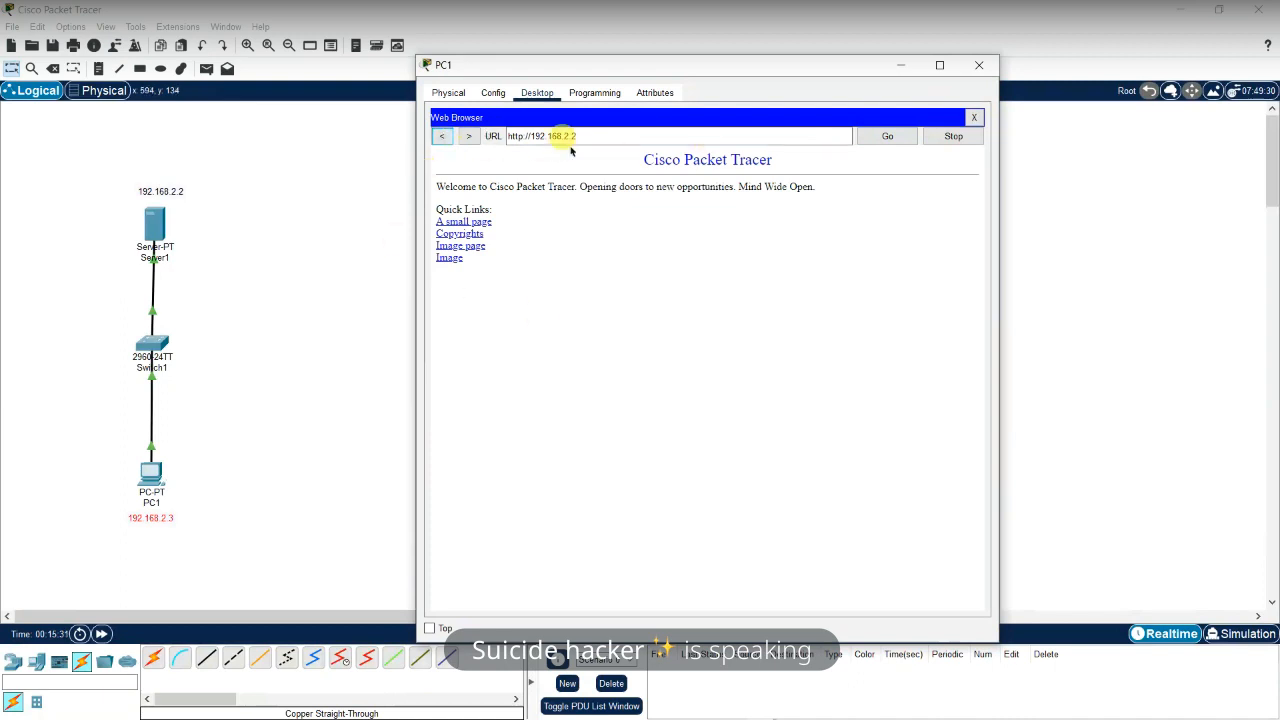
click(523, 135)
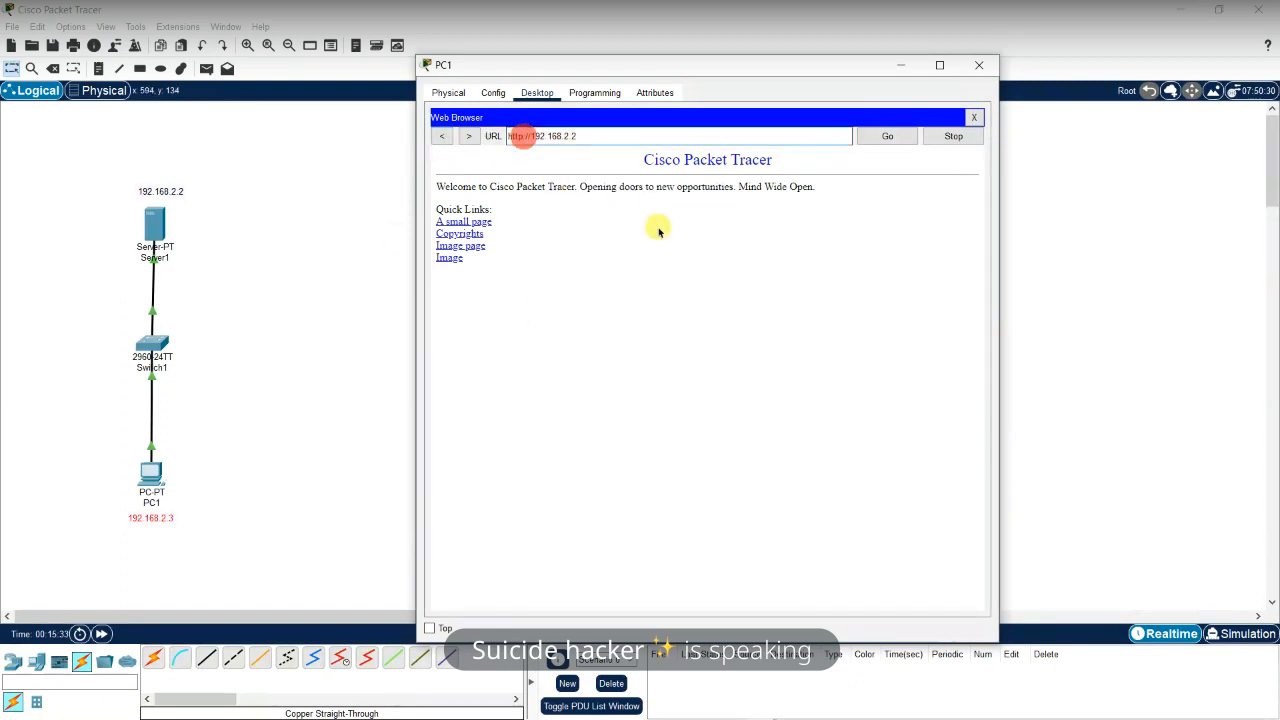
text(s)
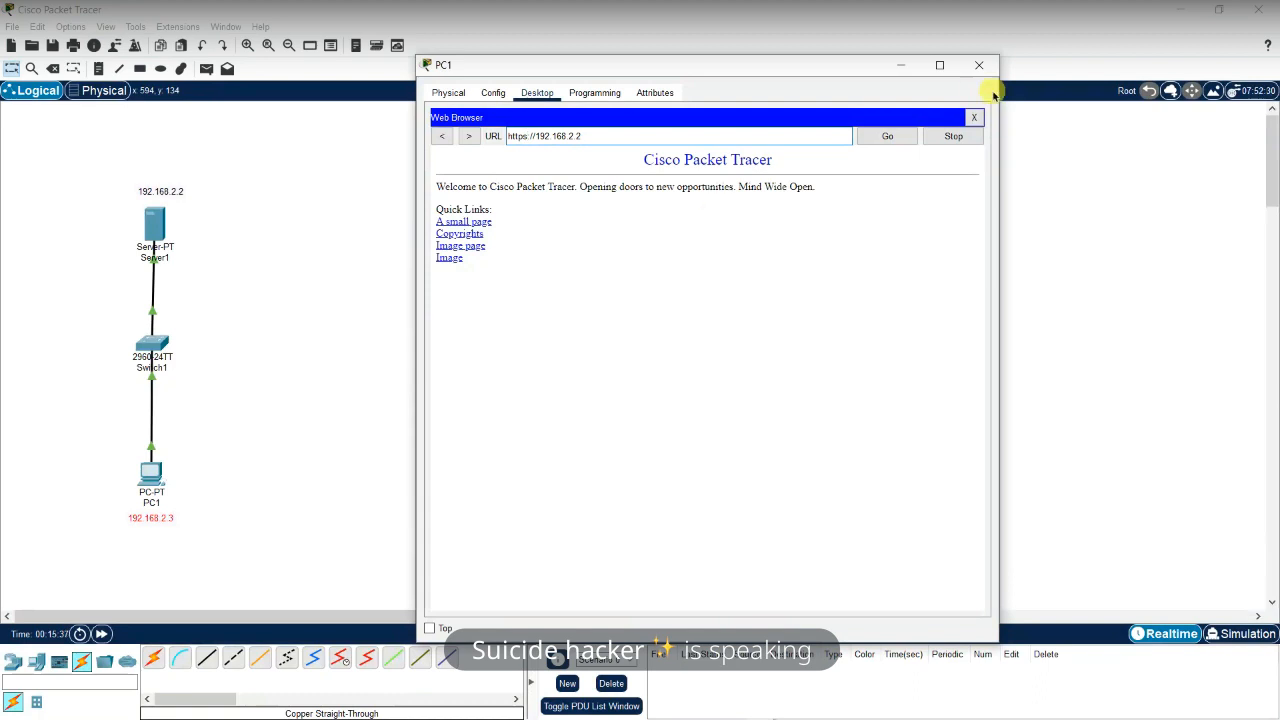
click(887, 140)
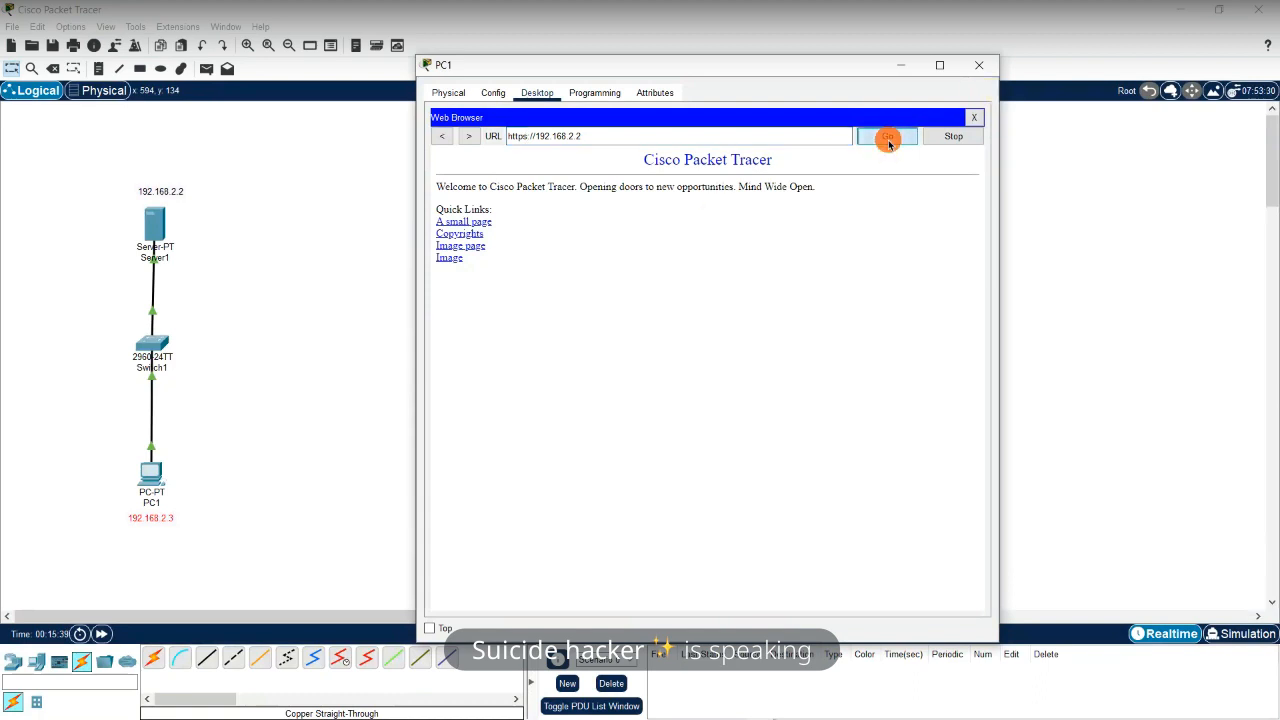
drag(772, 161, 645, 166)
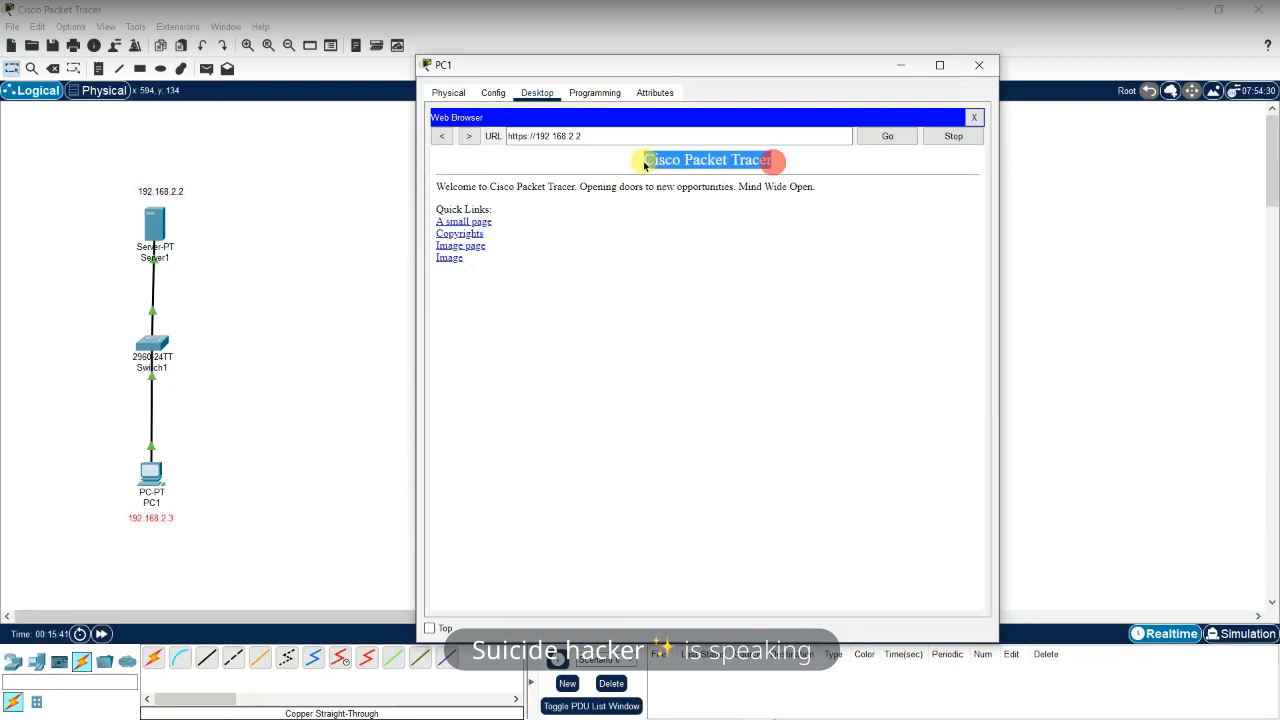
click(470, 221)
click(444, 137)
click(906, 141)
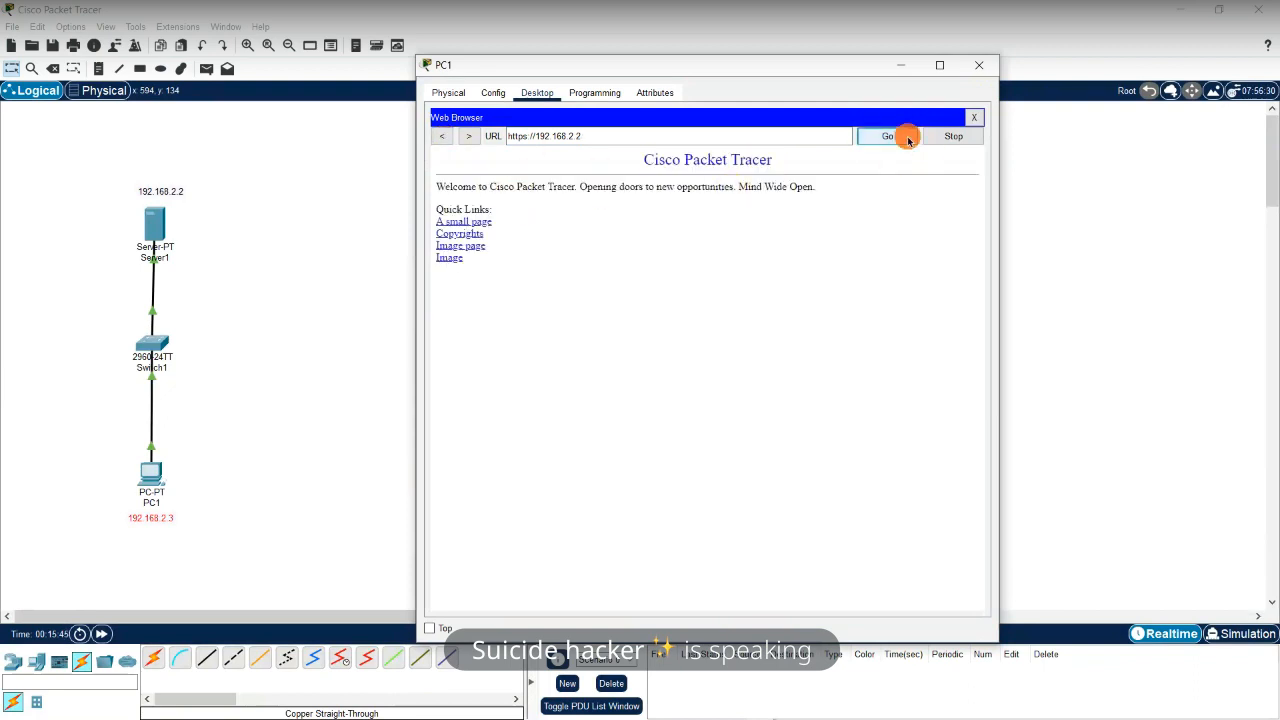
click(955, 137)
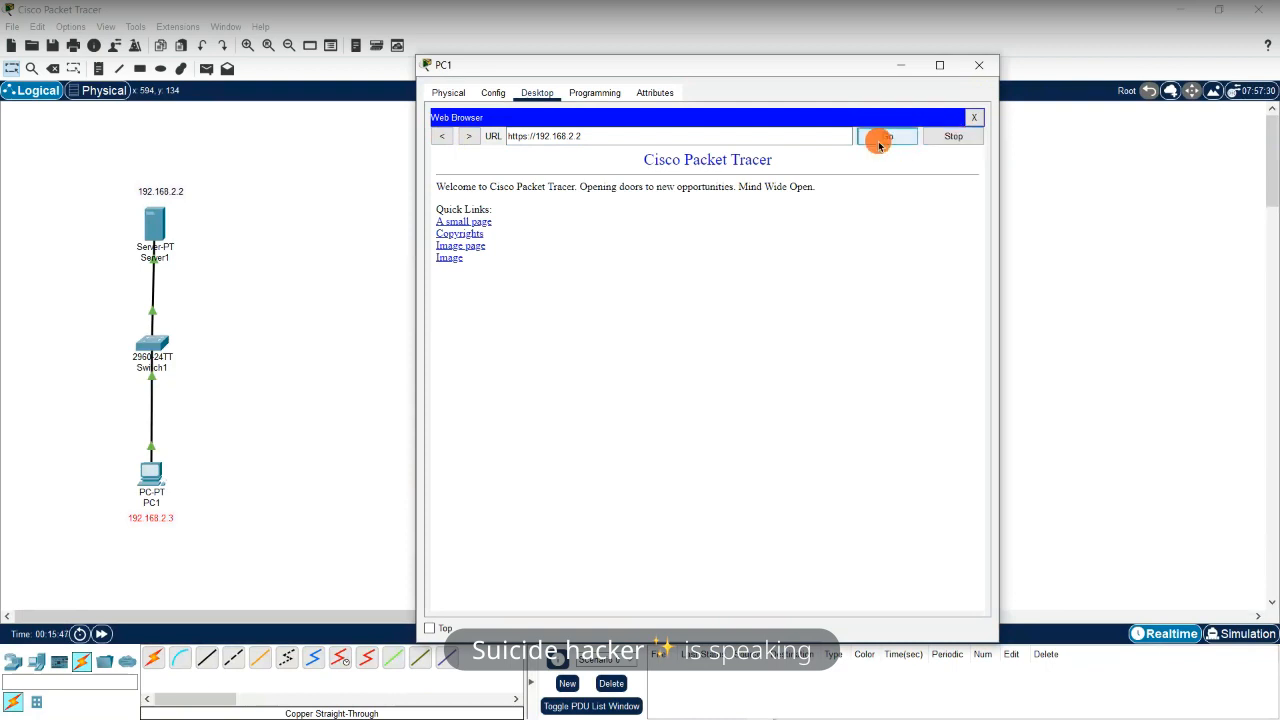
drag(774, 160, 645, 160)
click(645, 160)
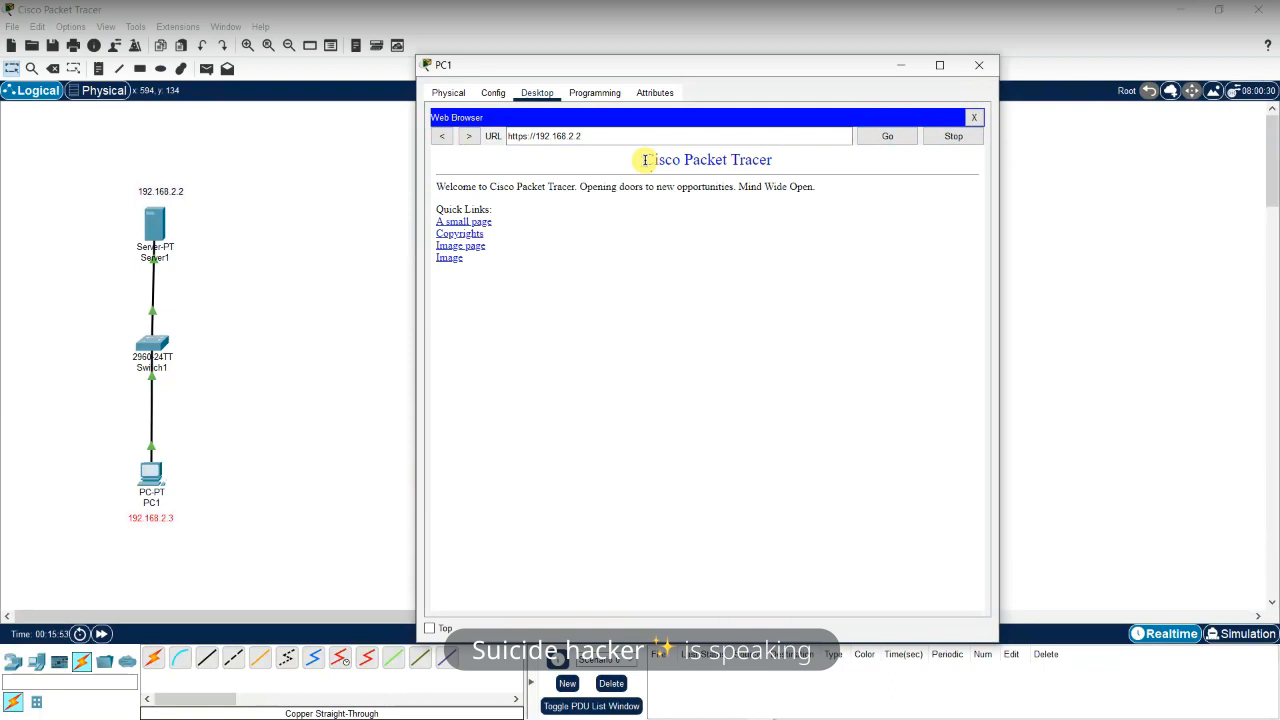
click(898, 140)
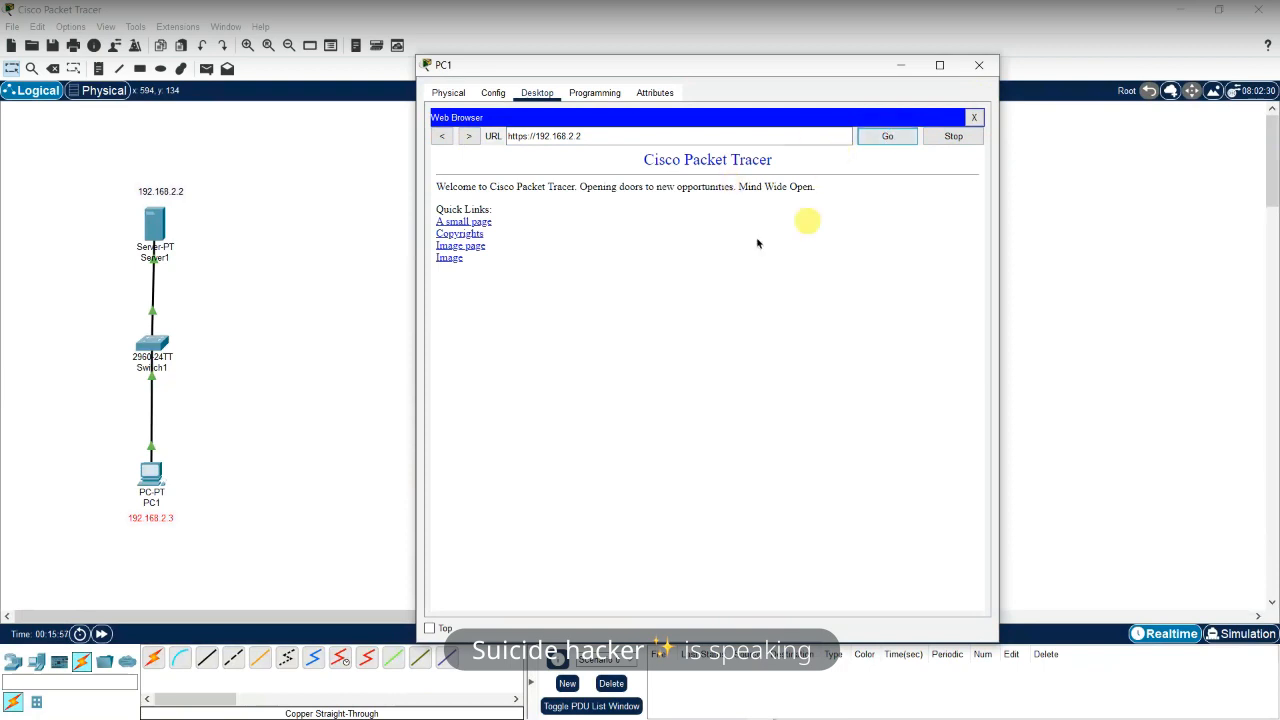
Revisit "A small page" from the HTTPS home page, read its text and return to the home page
click(476, 224)
drag(497, 155, 435, 164)
click(441, 136)
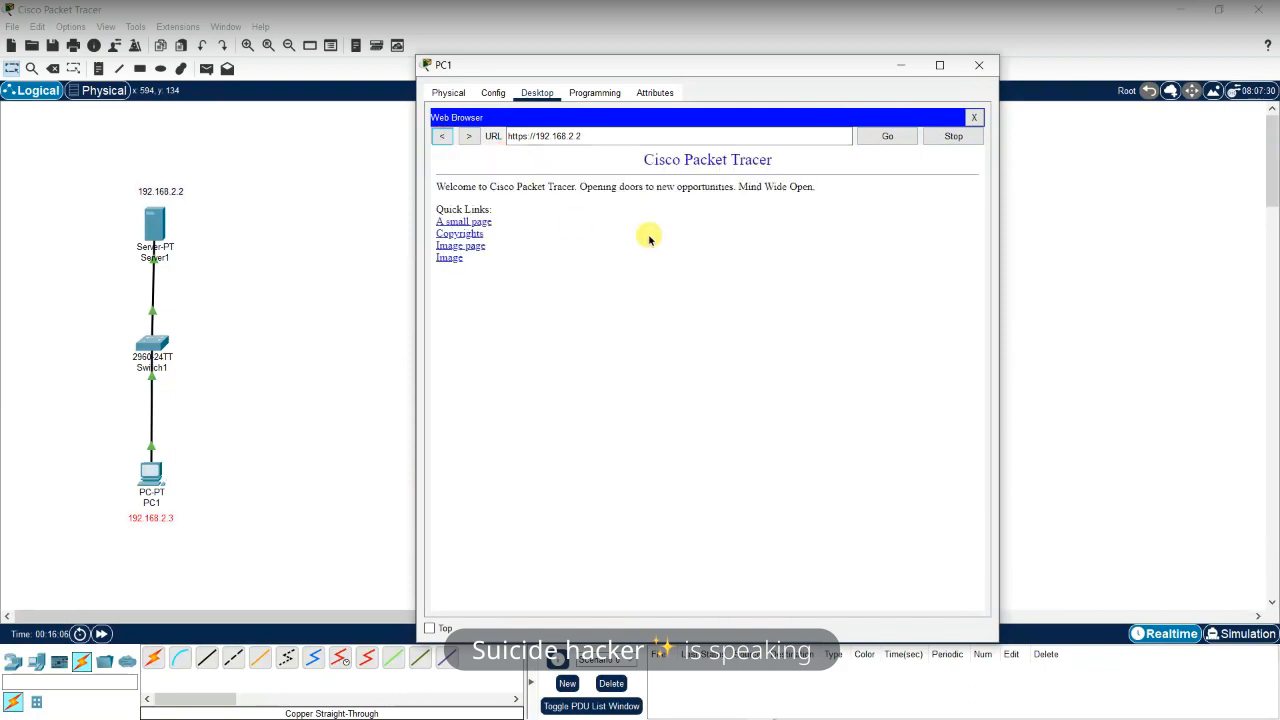
click(475, 222)
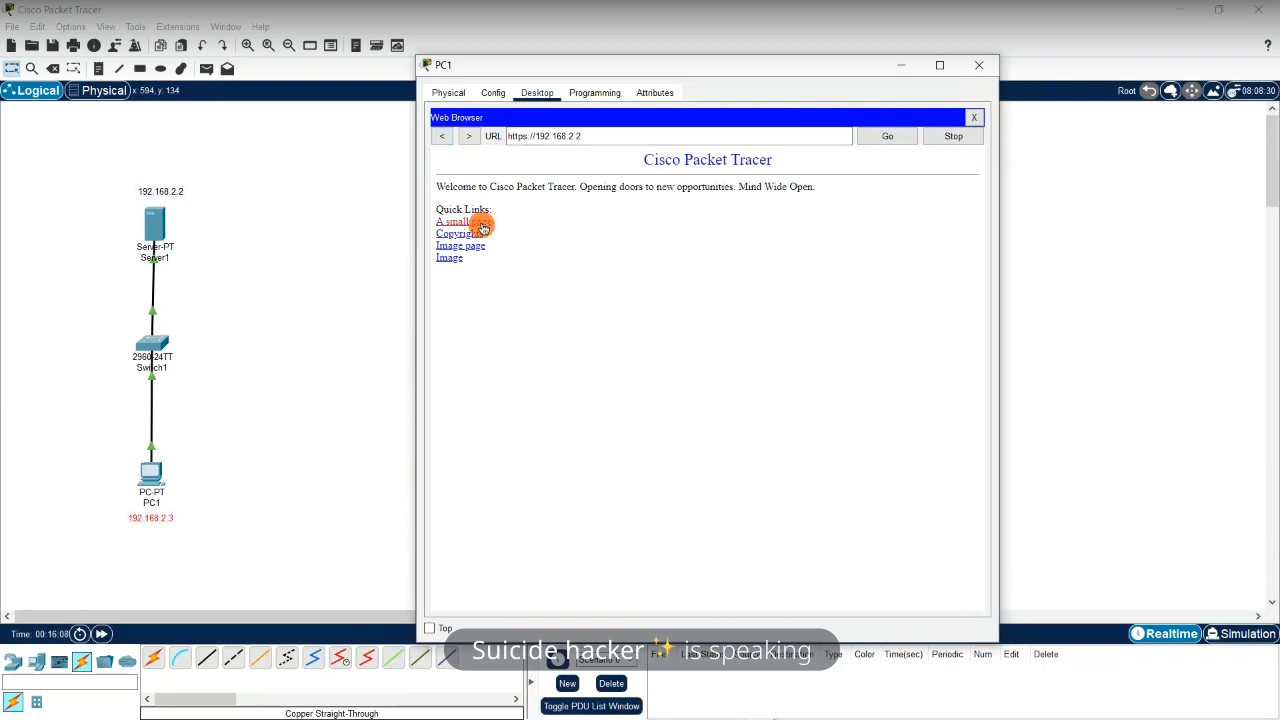
click(446, 142)
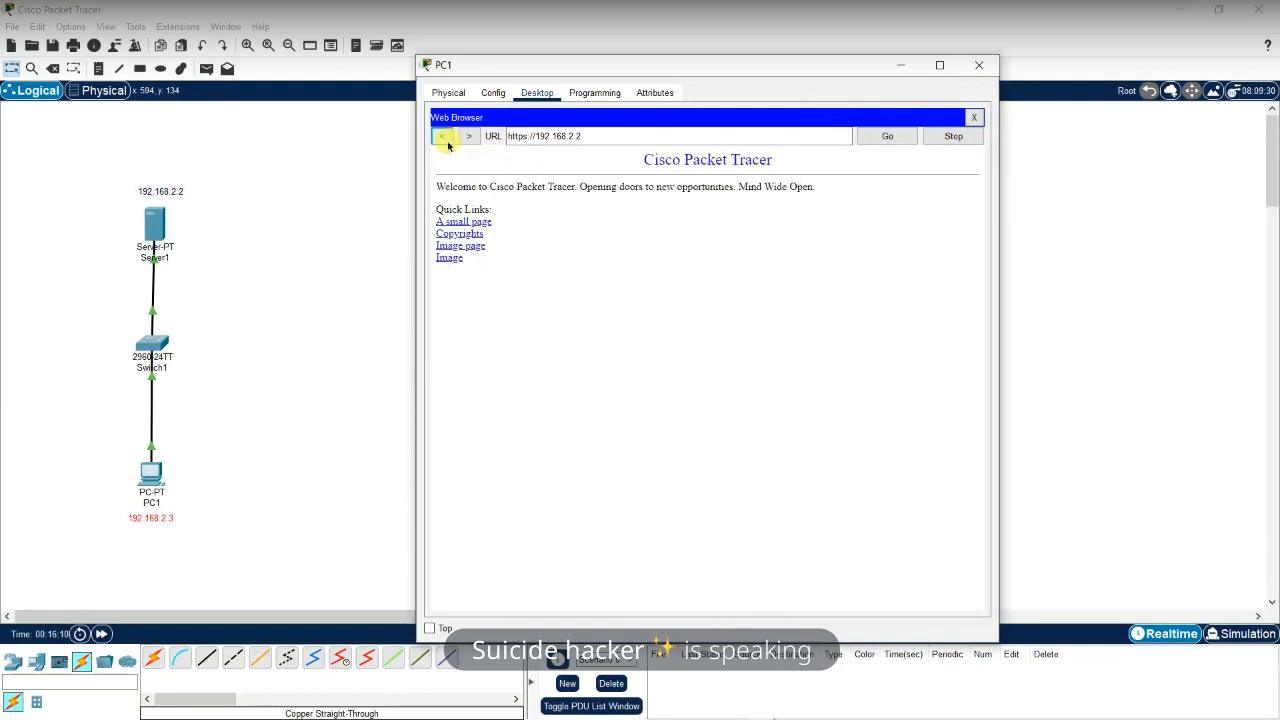
Close the Web Browser and the PC1 window
click(972, 120)
click(975, 120)
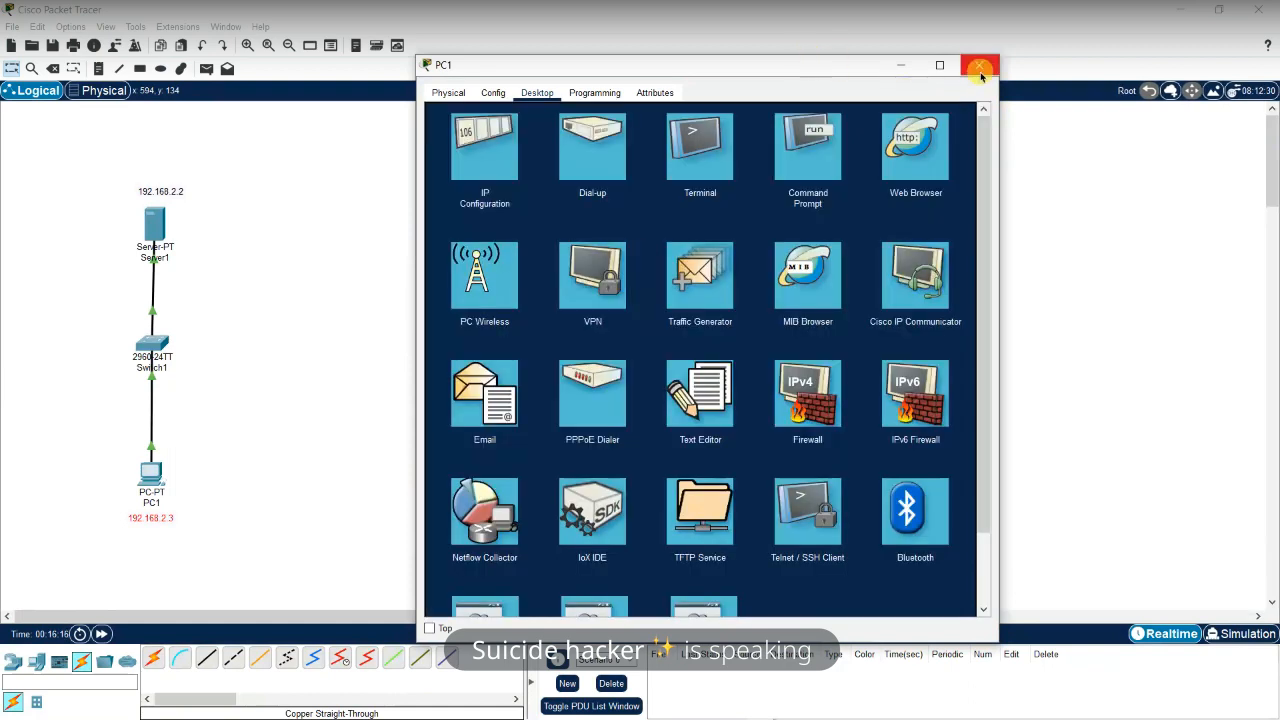
click(981, 77)
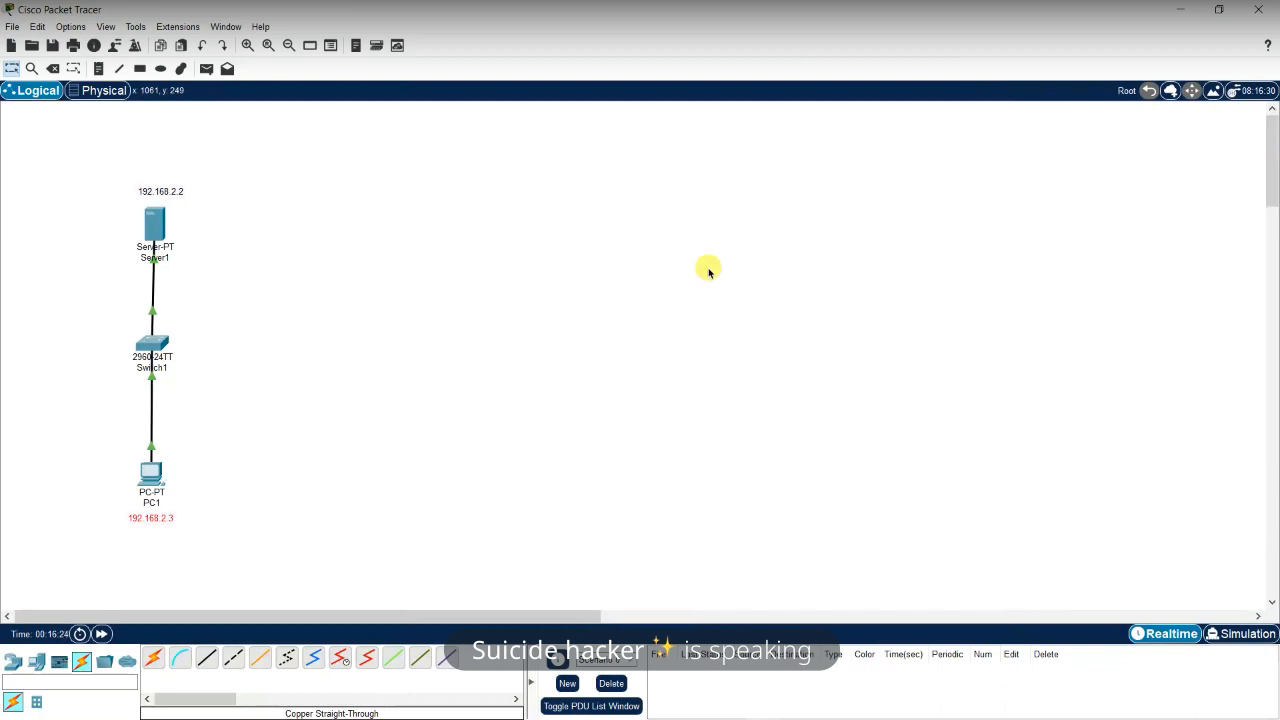
Open Server1's IPv4 Firewall and turn its service on for FastEthernet0
mouse_move(160, 220)
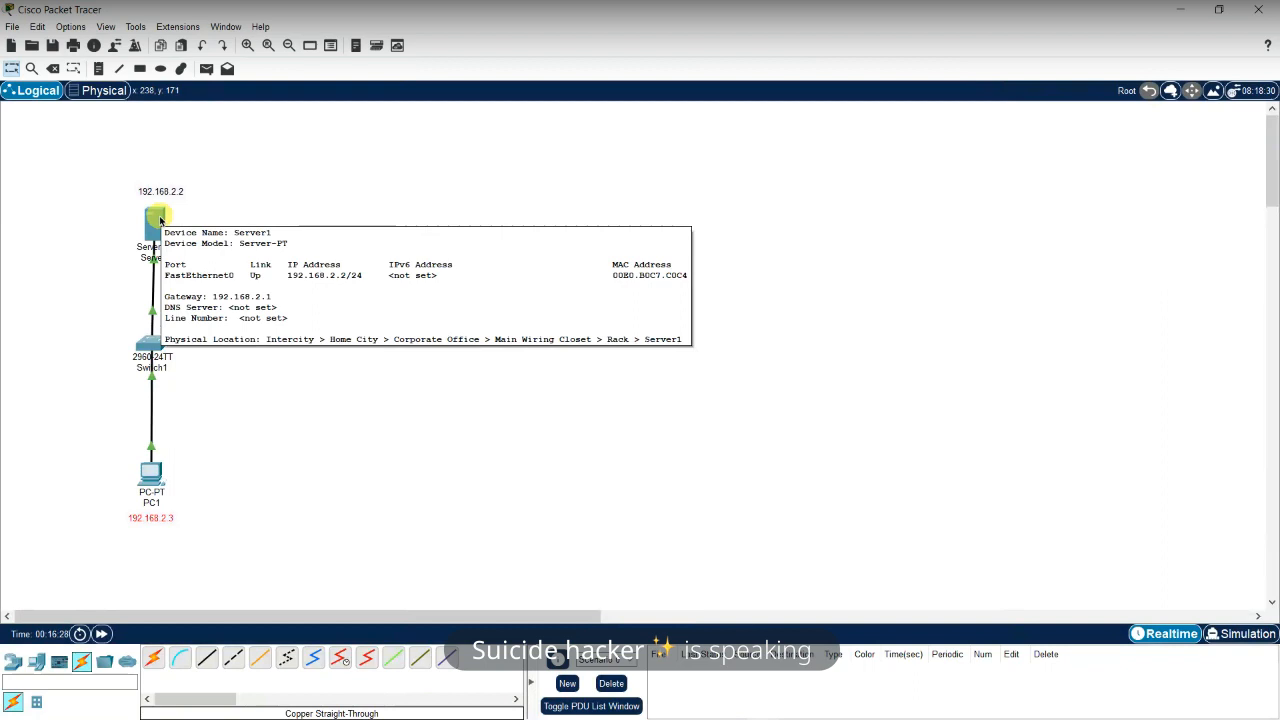
click(159, 215)
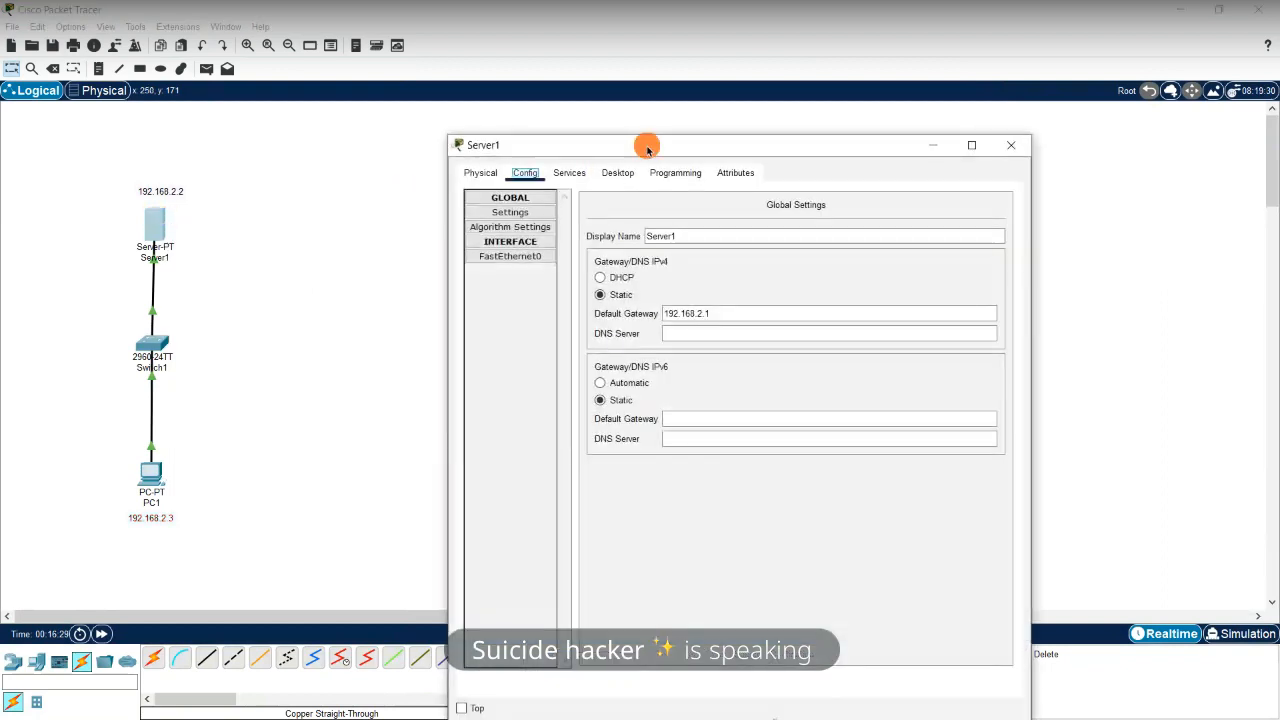
click(577, 110)
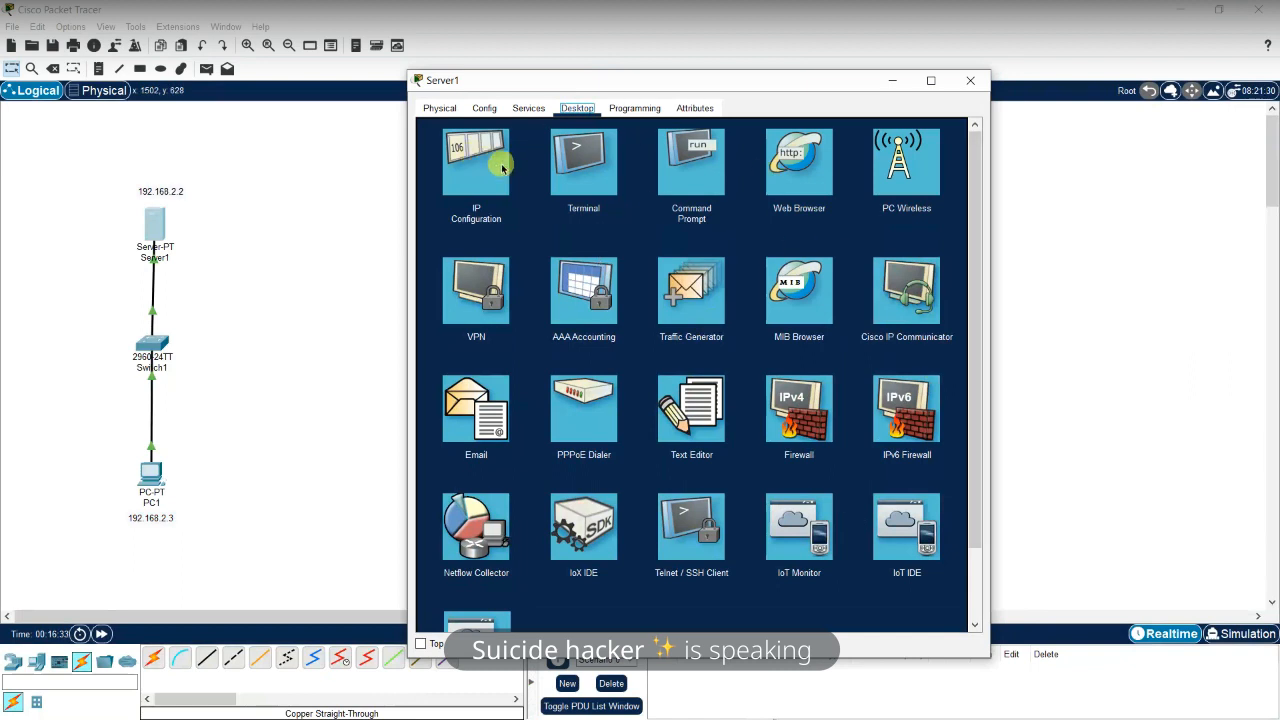
click(485, 108)
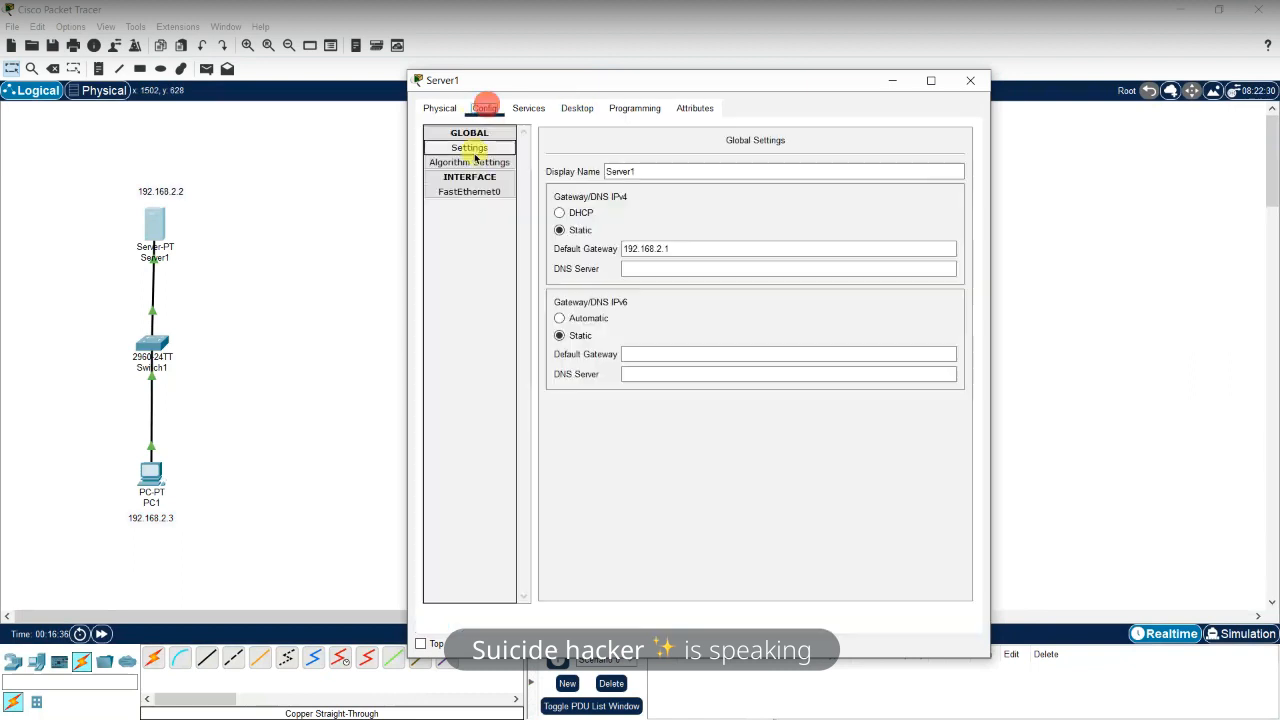
click(577, 110)
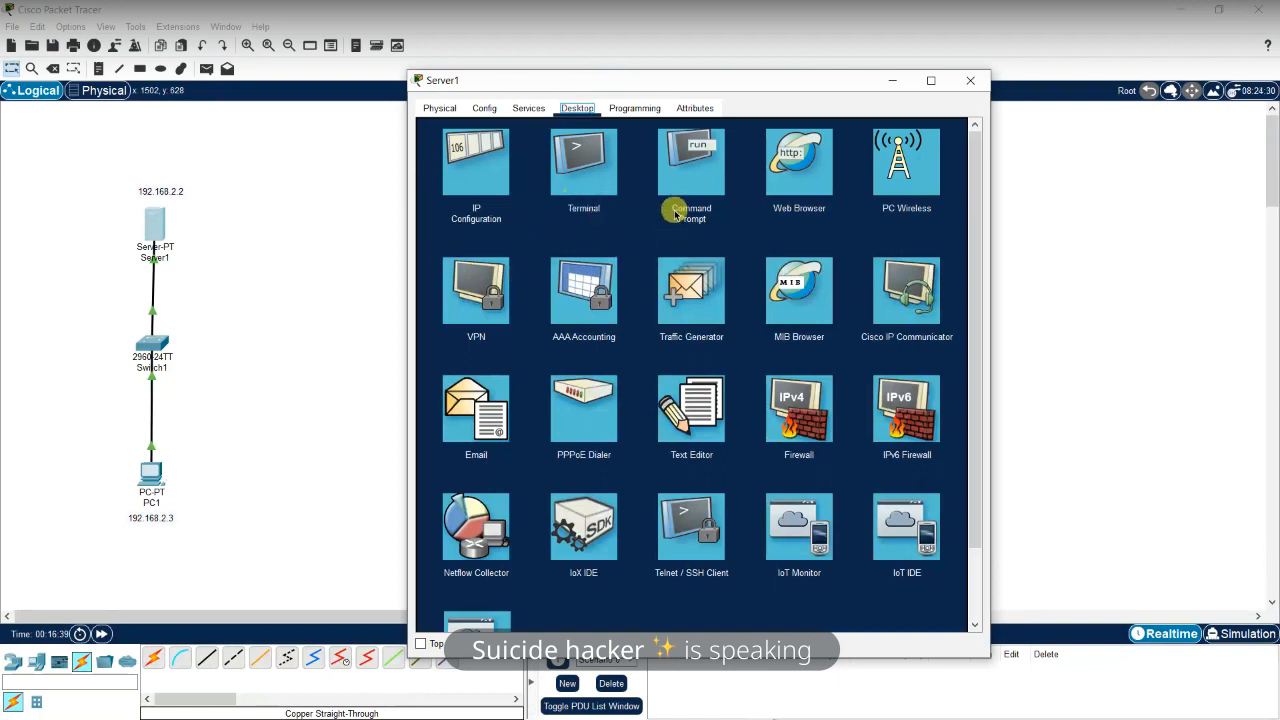
click(805, 410)
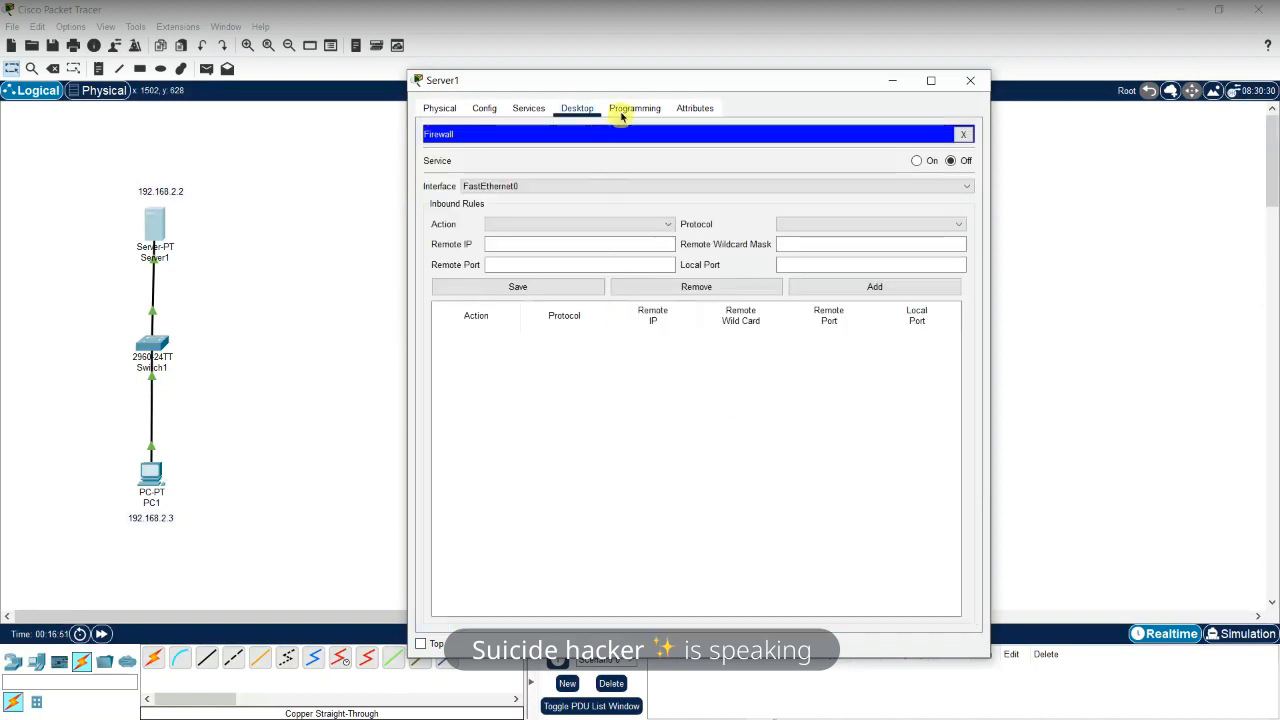
drag(621, 82, 651, 64)
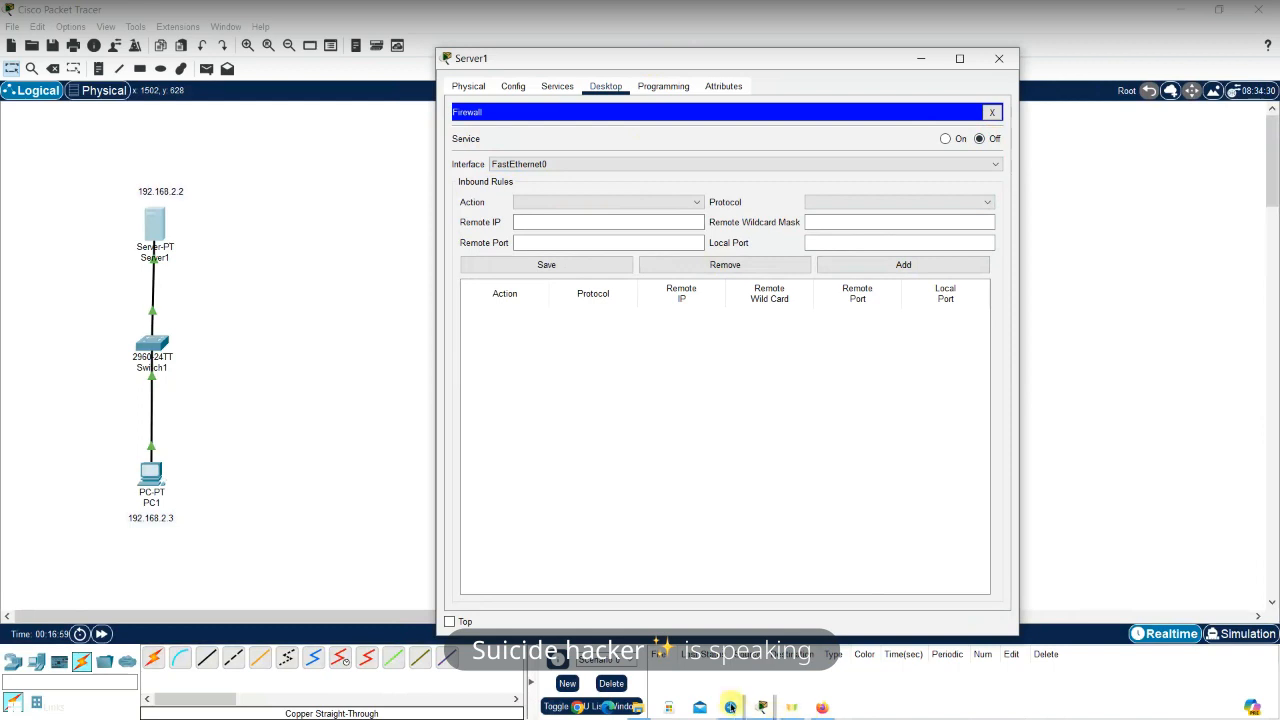
click(944, 139)
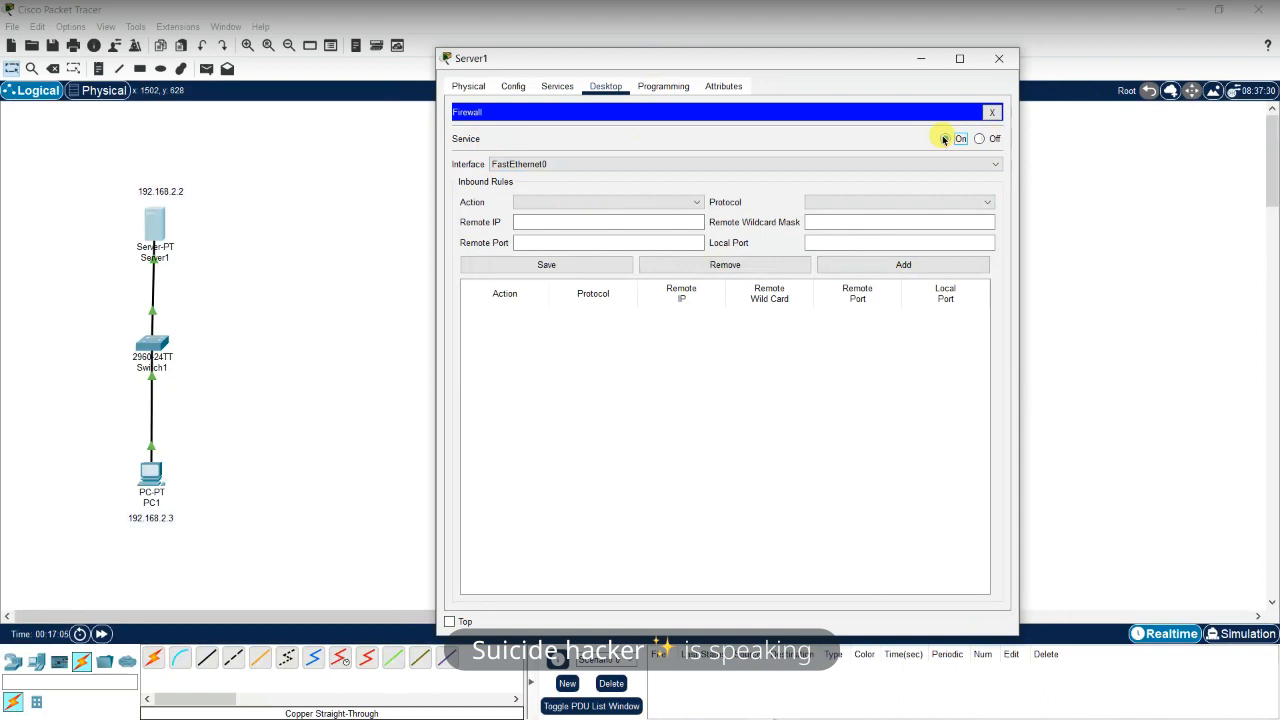
Switch to Telegram, read the replies in the group discussion with the call briefly muted, and return to Cisco Packet Tracer
click(730, 707)
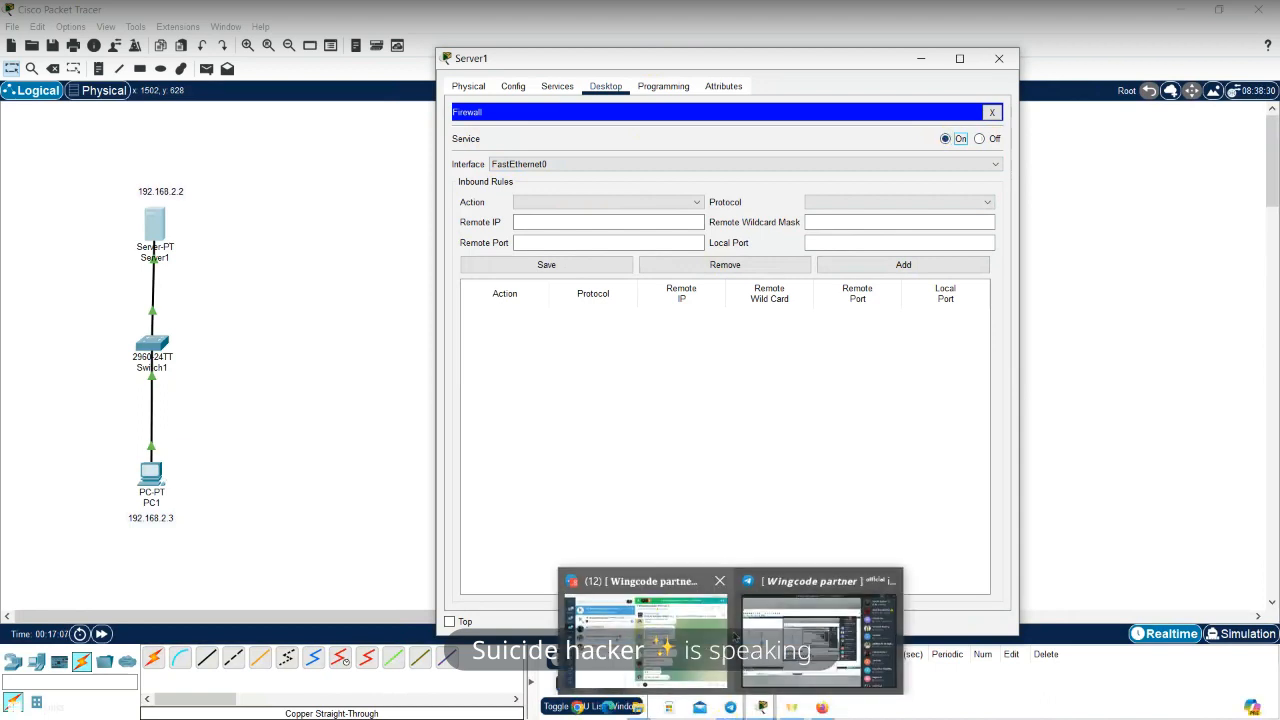
click(697, 633)
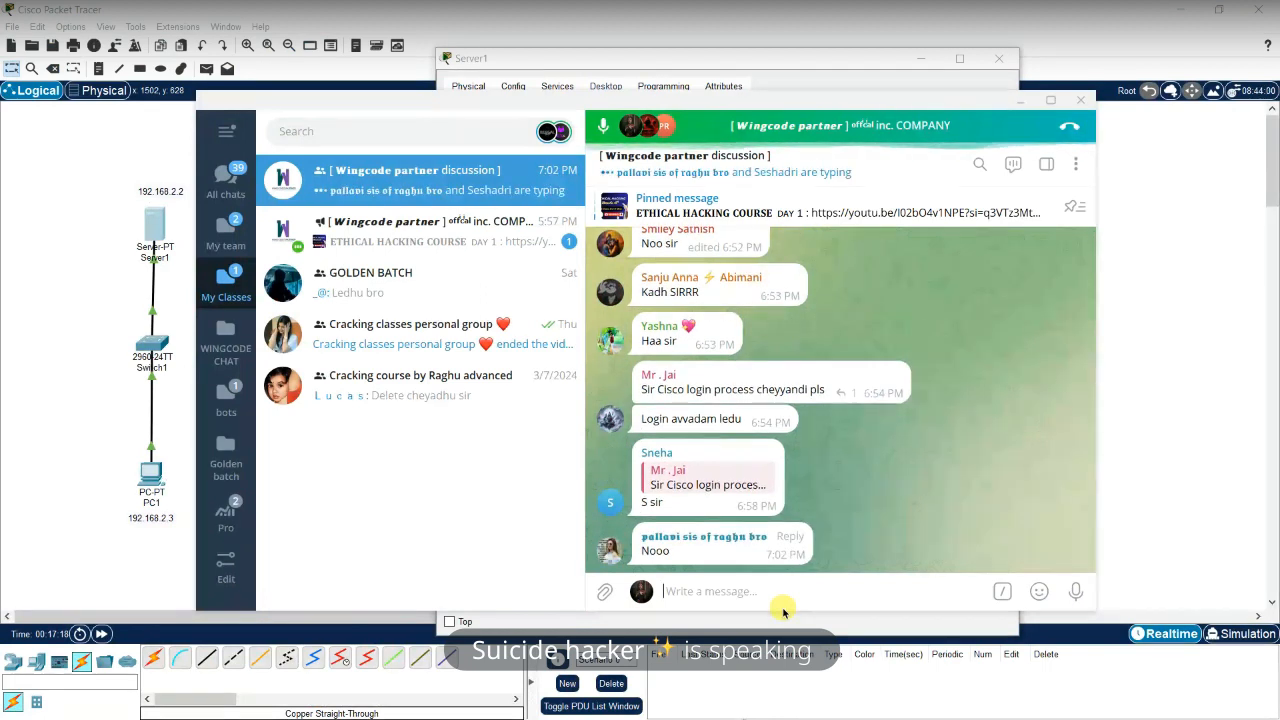
click(607, 128)
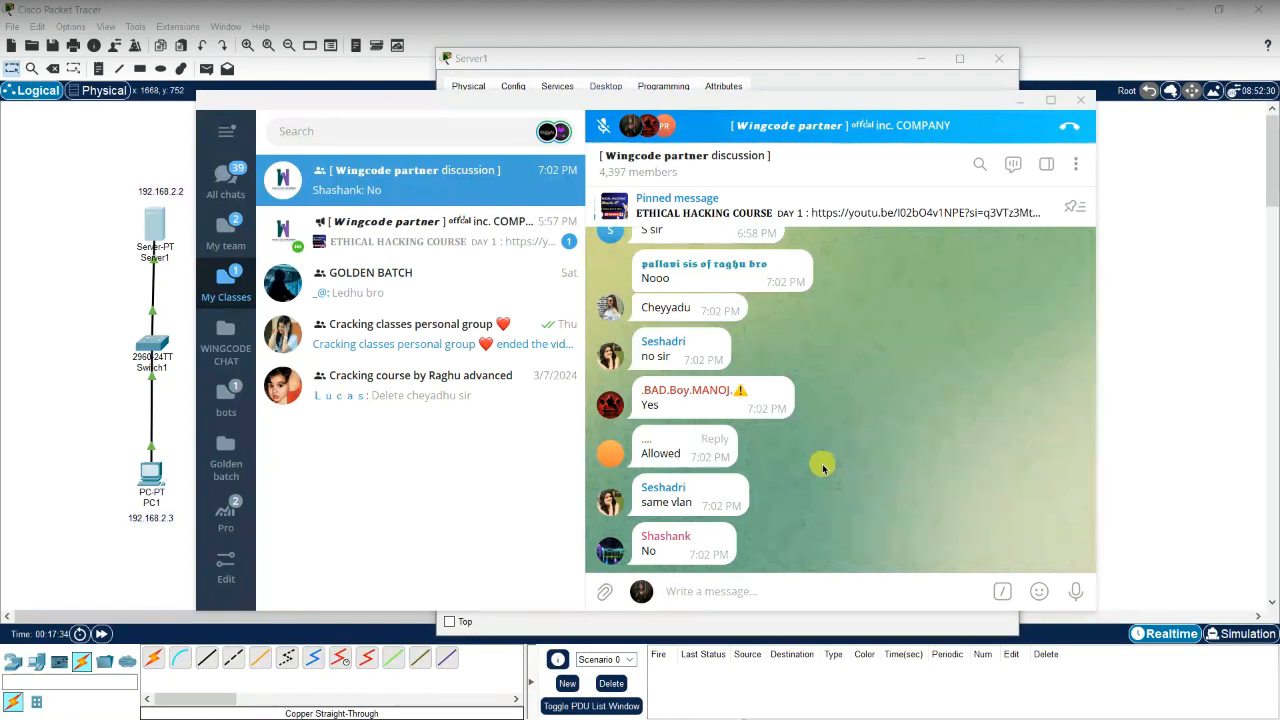
click(602, 130)
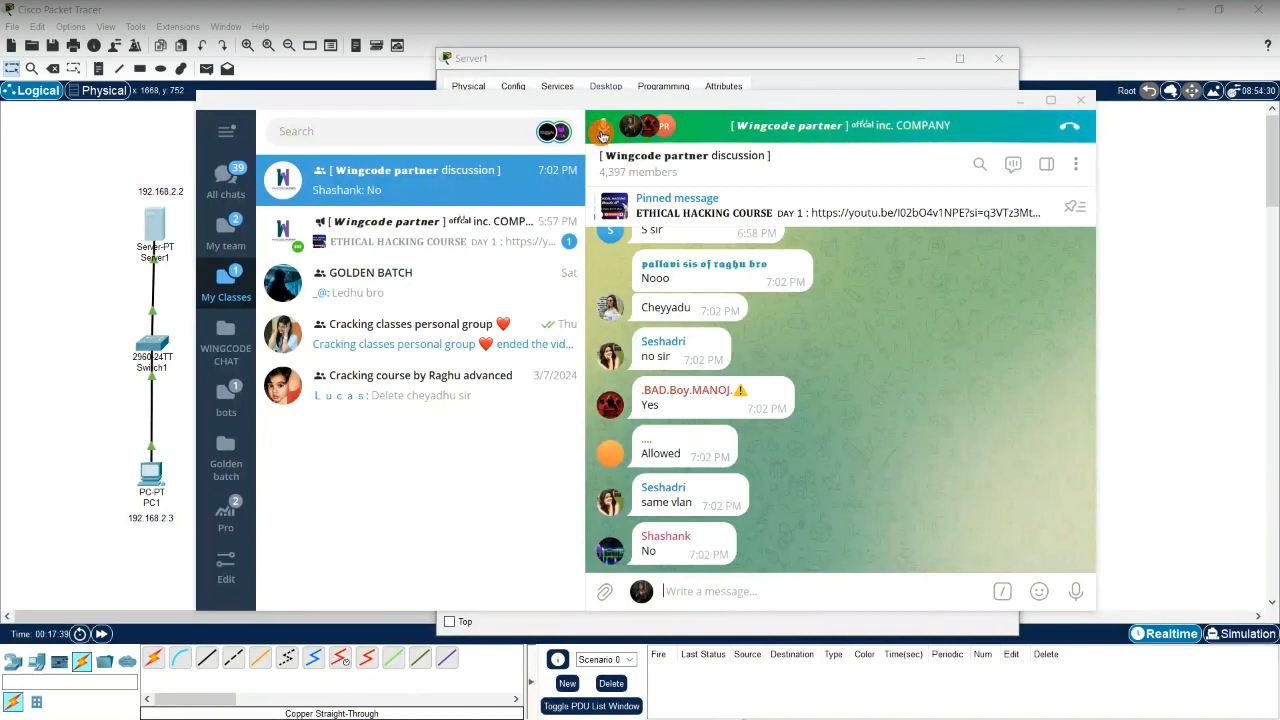
click(1016, 96)
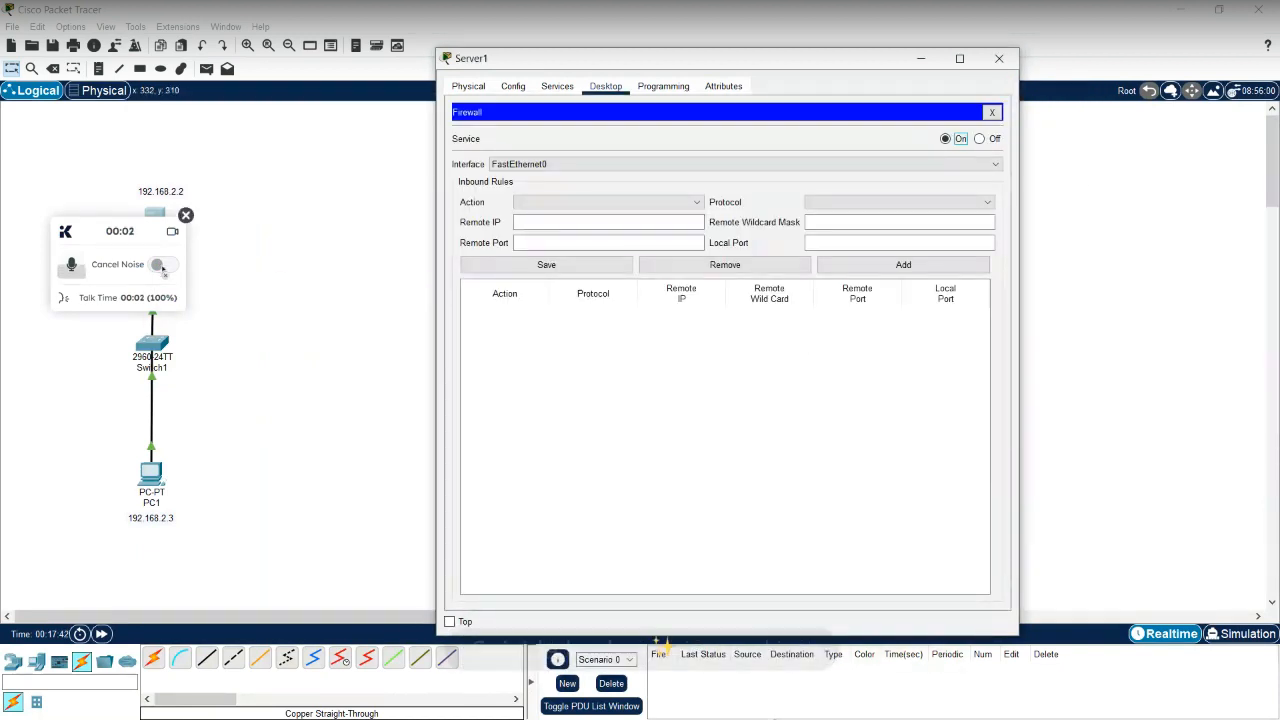
click(187, 215)
click(1059, 610)
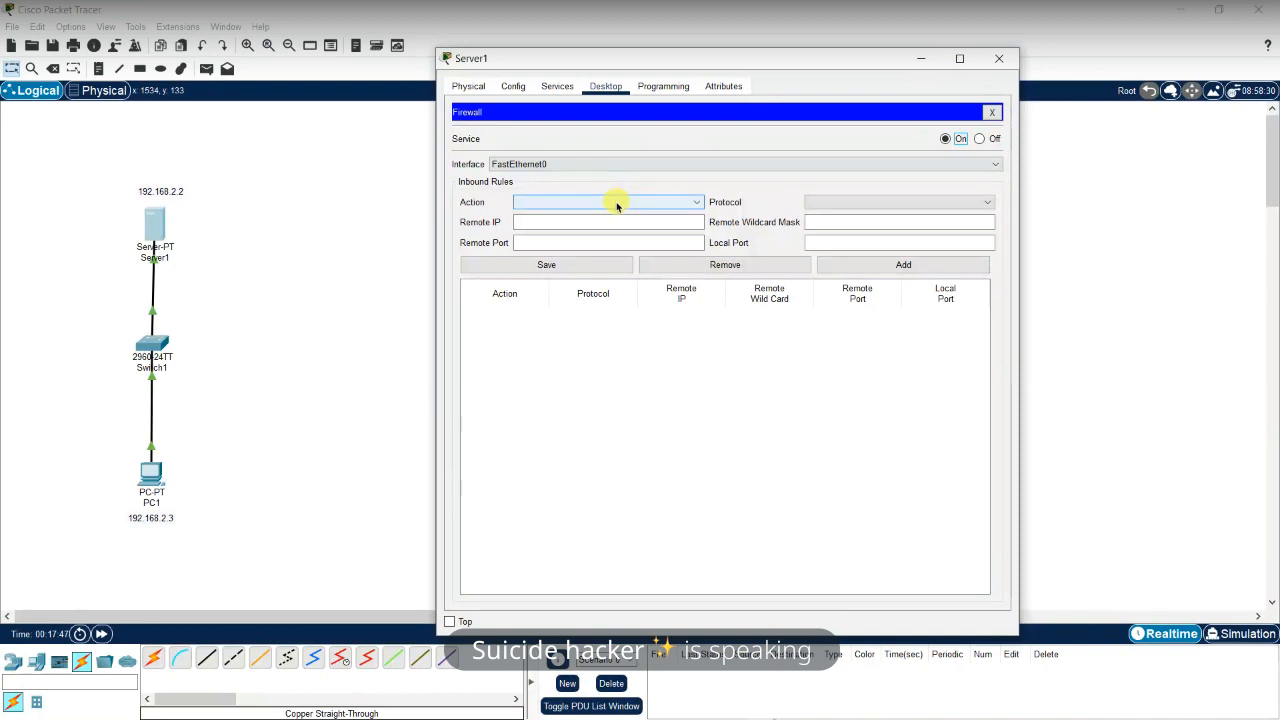
Minimize the Server1 window and ping 192.168.2.2 from PC1's Command Prompt
click(910, 57)
click(151, 472)
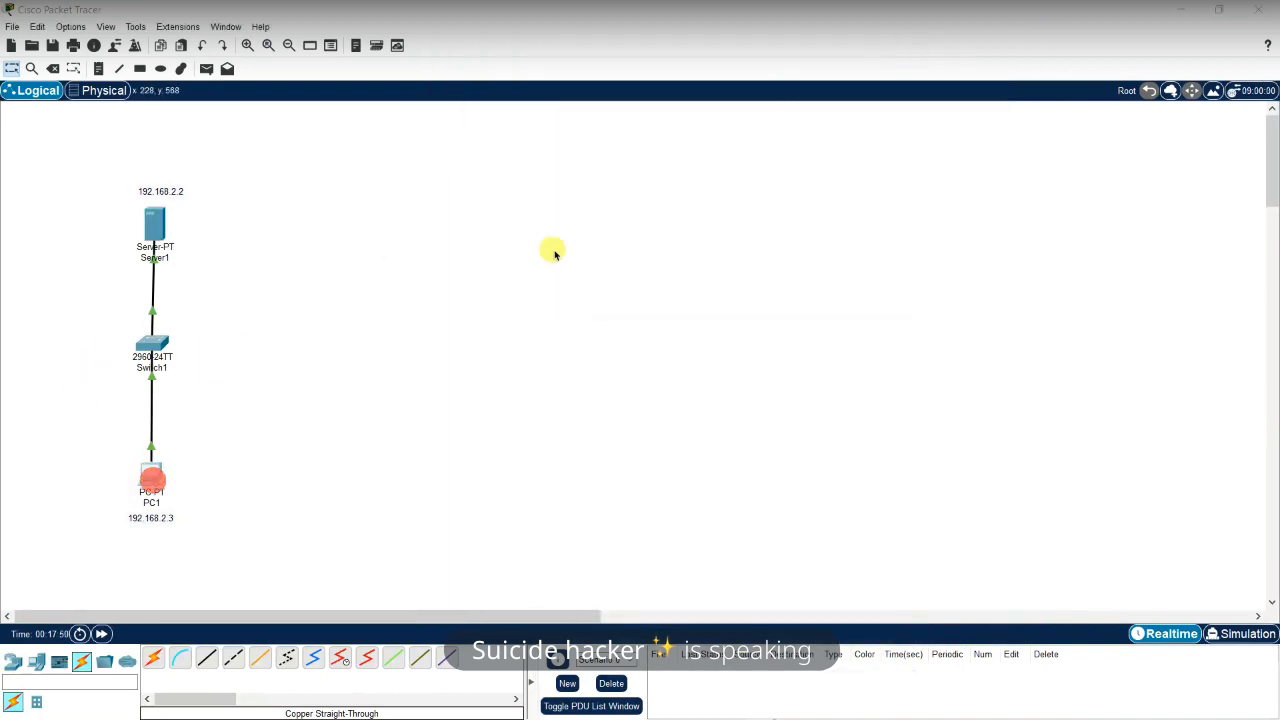
click(860, 246)
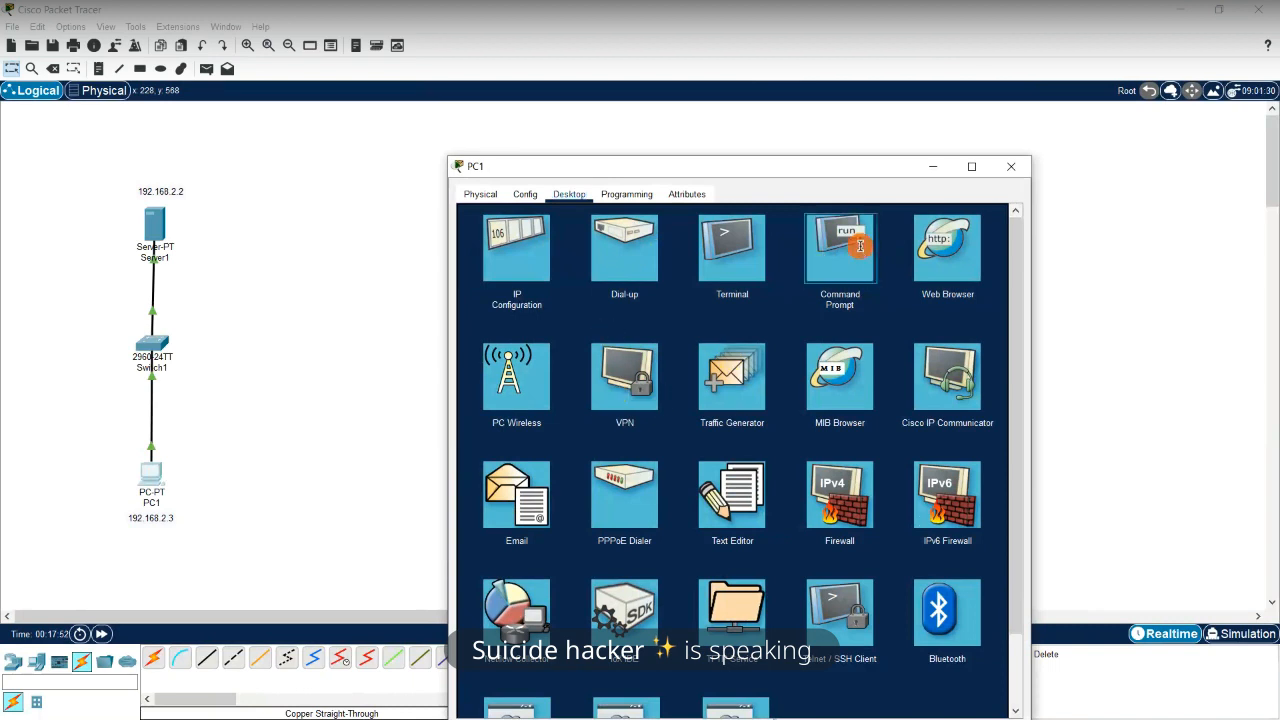
key(Return)
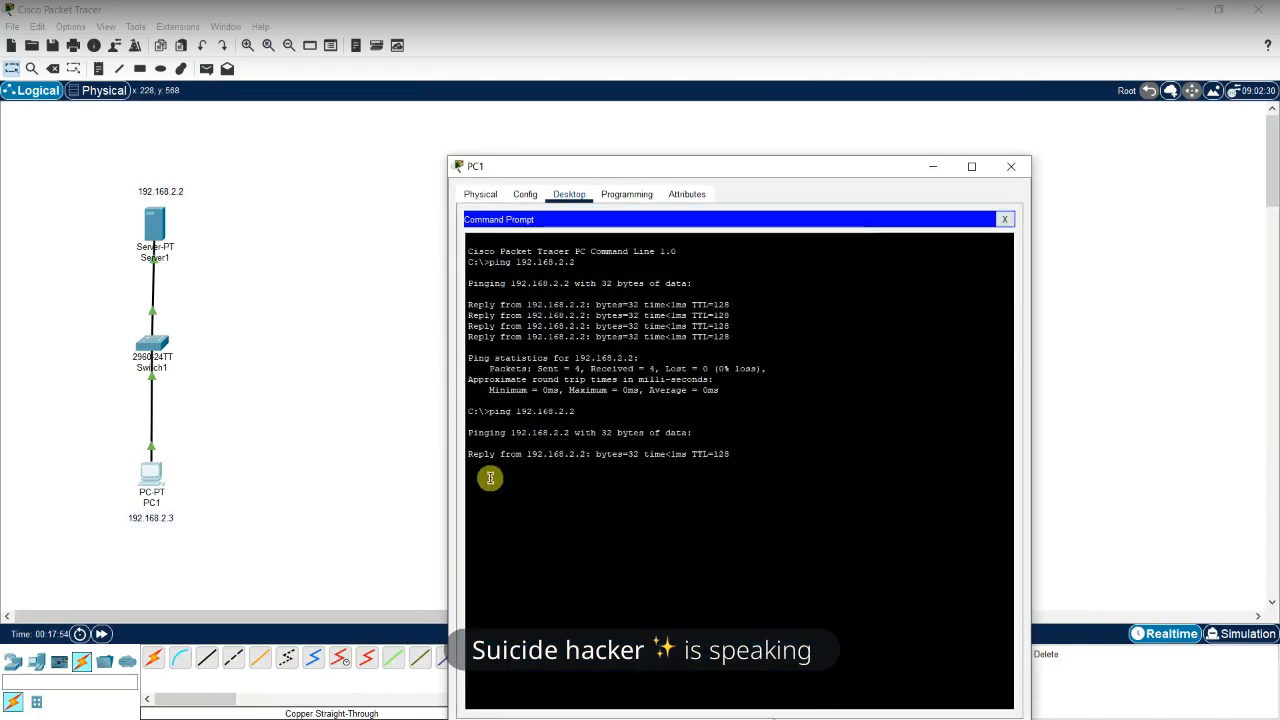
Review the ping replies from 192.168.2.2 in PC1's Command Prompt and close the PC1 window
drag(757, 166, 739, 89)
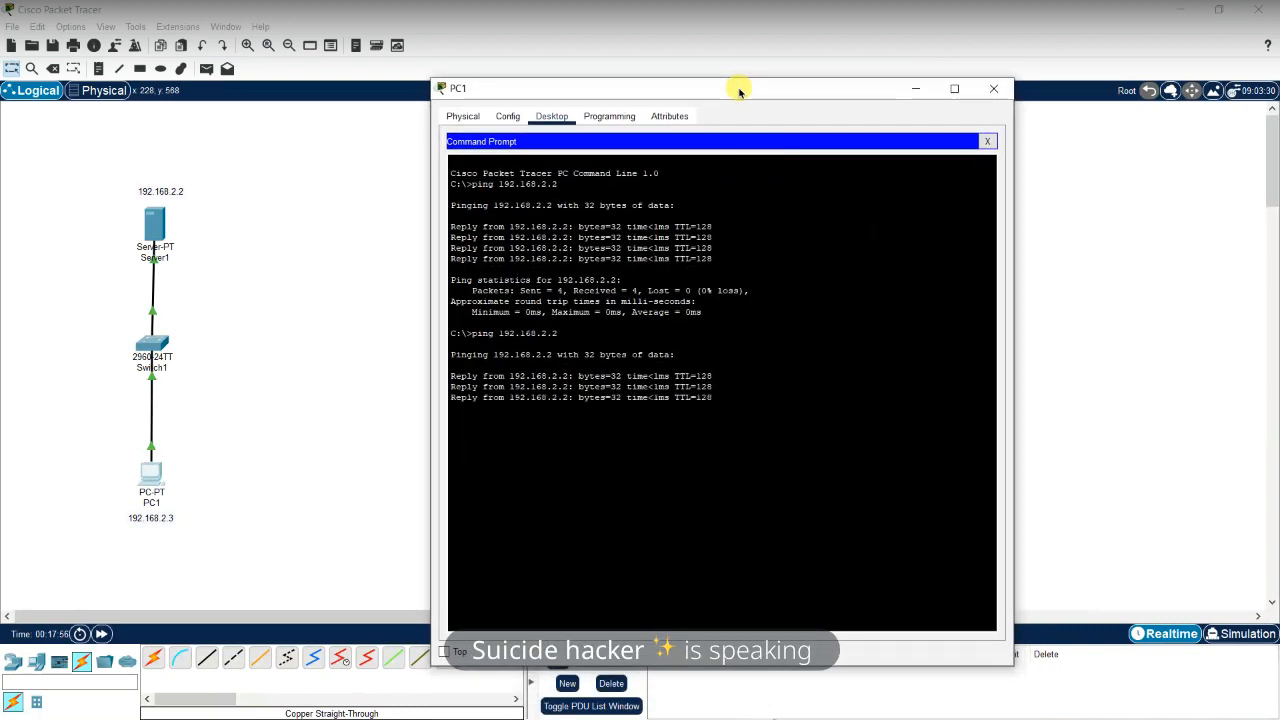
drag(716, 397, 603, 380)
click(560, 371)
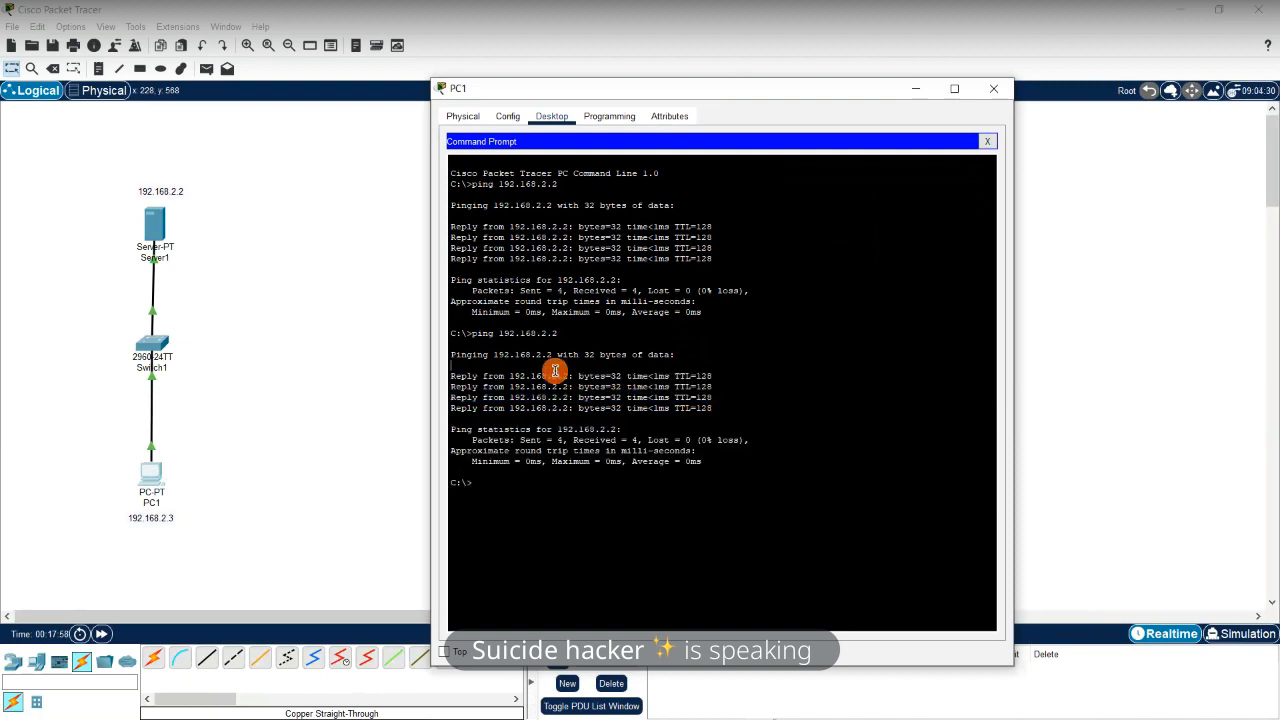
click(988, 90)
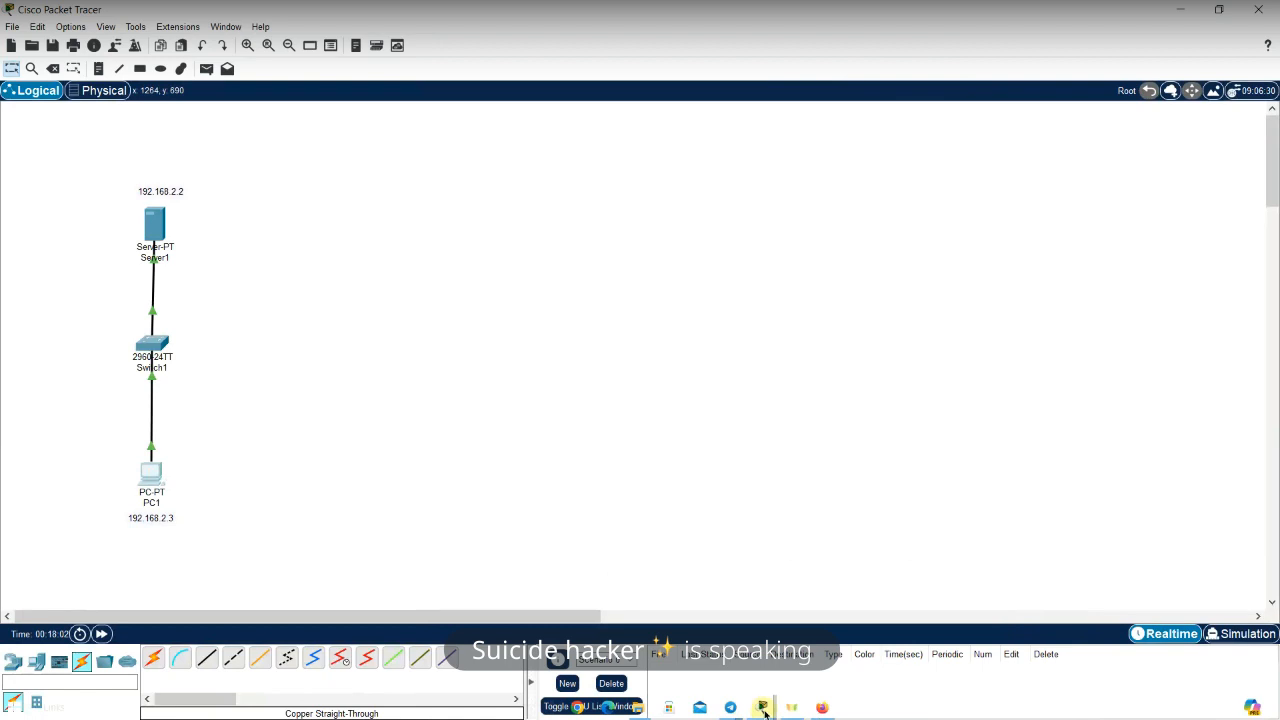
Bring Server1's Firewall window back and set the inbound rule's action to Deny and its protocol to ICMP
mouse_move(765, 710)
click(843, 640)
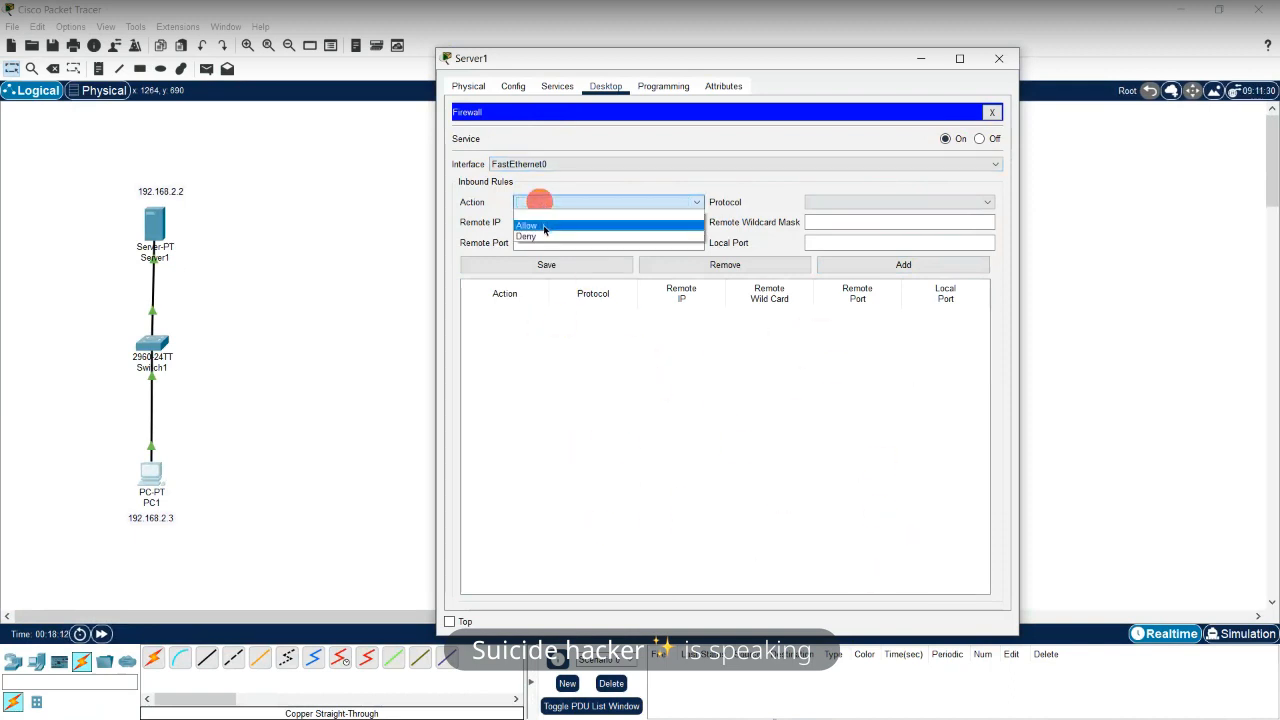
click(548, 237)
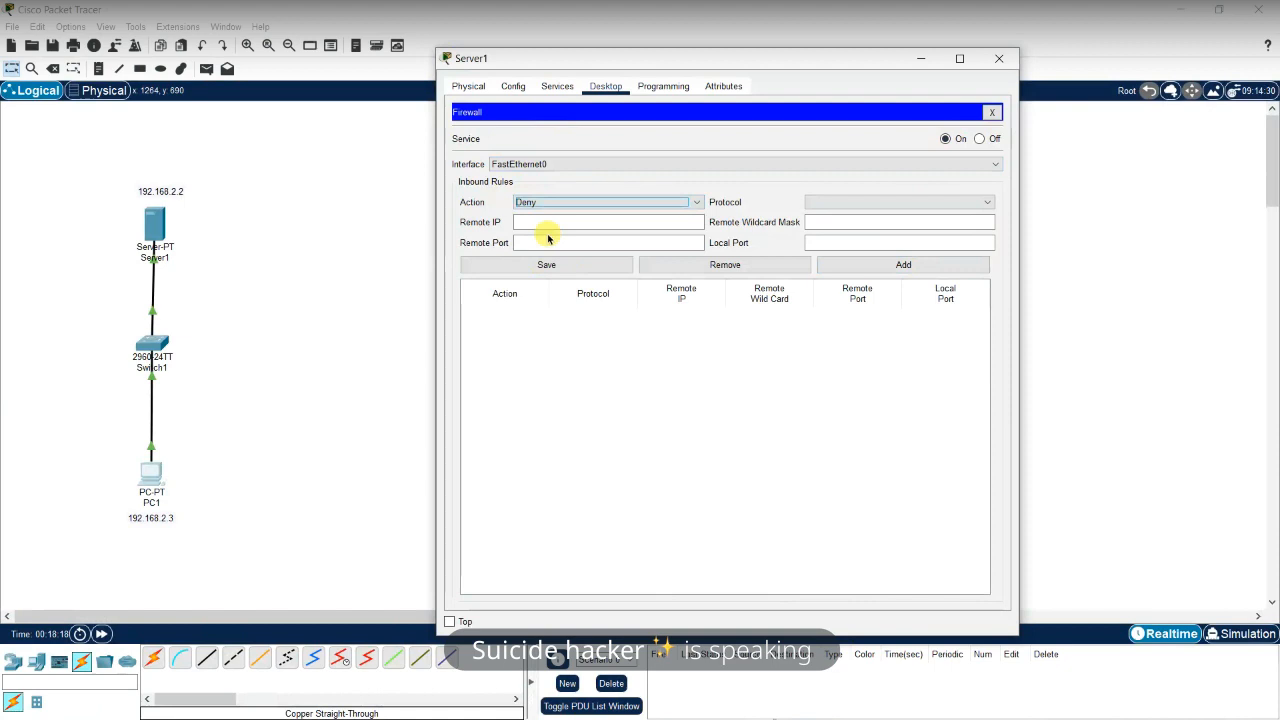
click(856, 204)
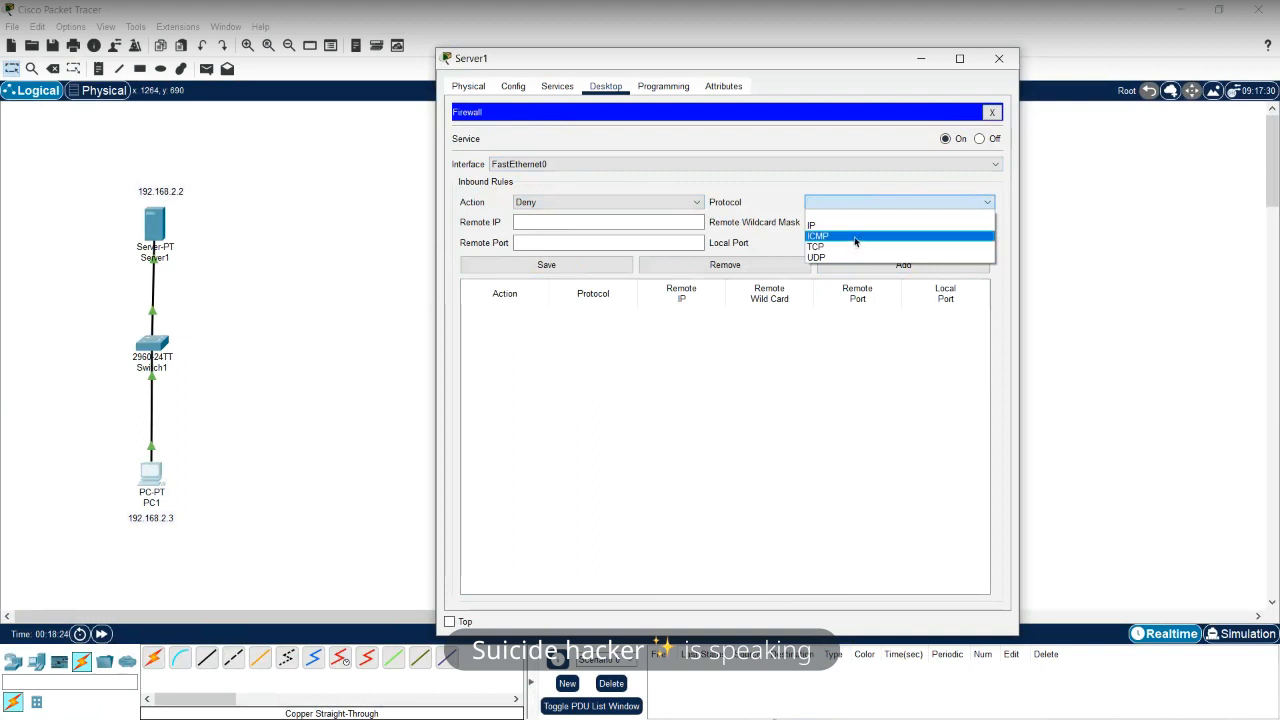
click(855, 237)
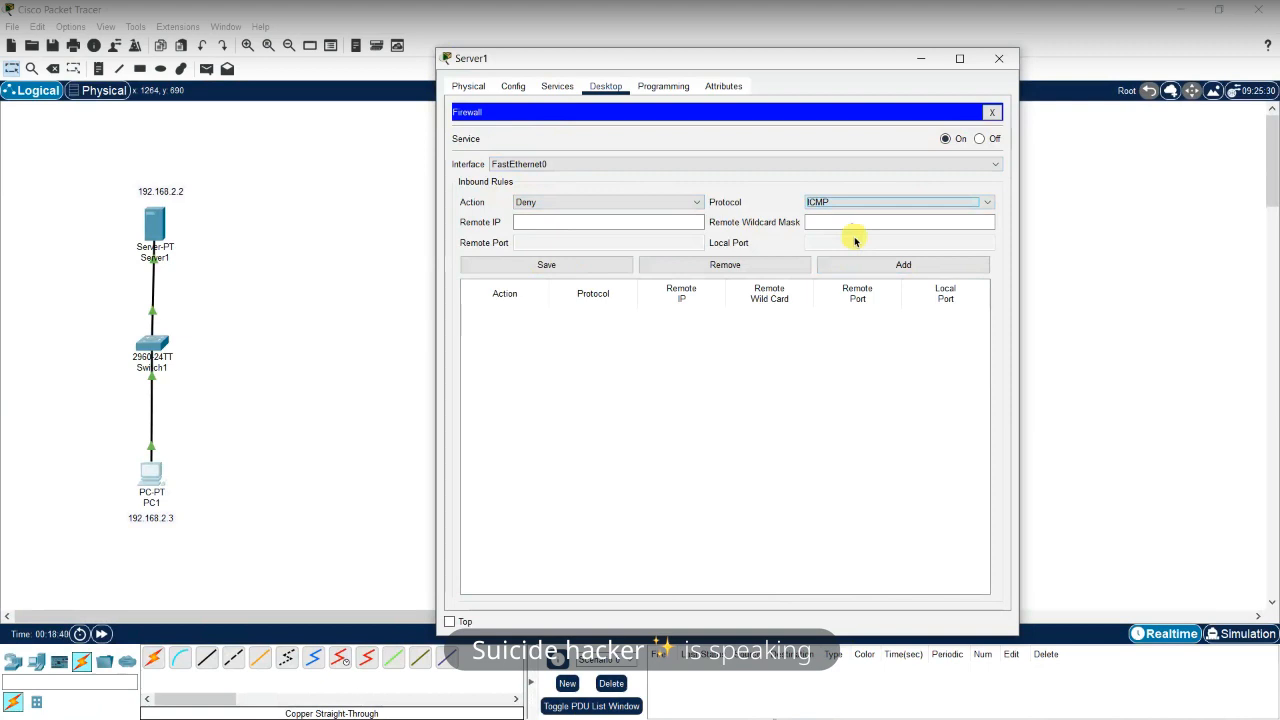
click(928, 202)
click(931, 205)
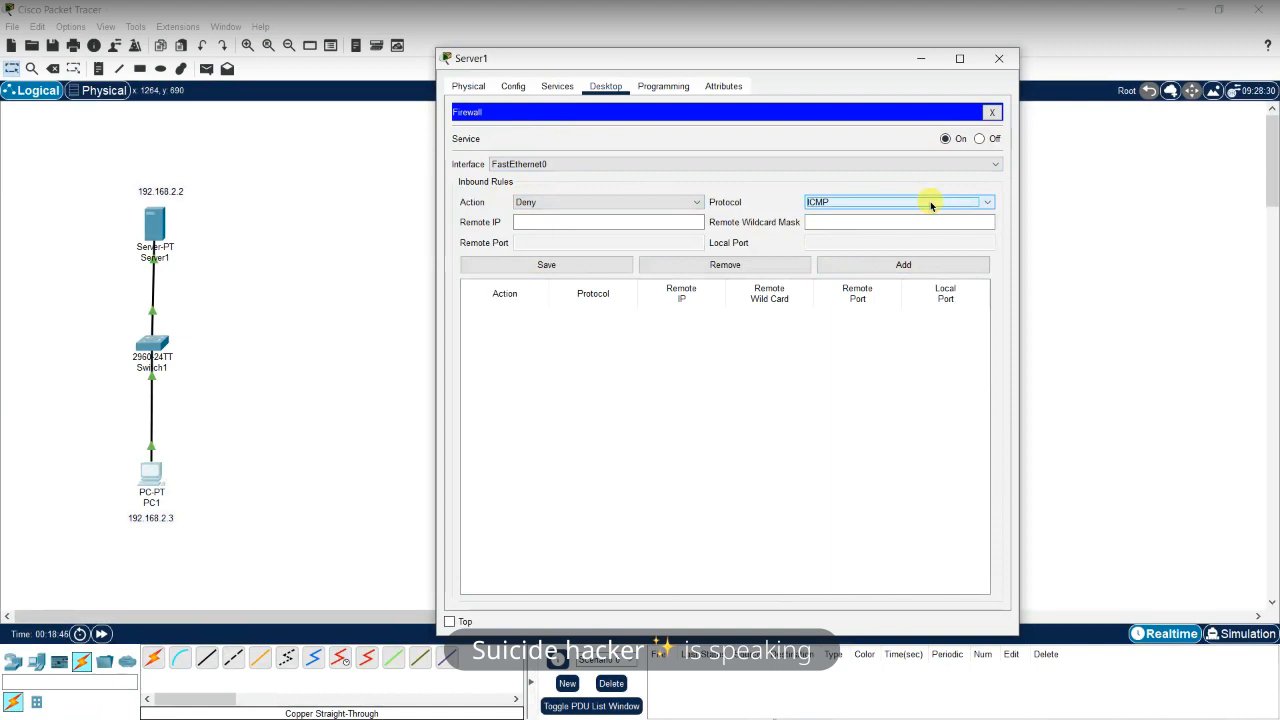
Set the inbound rule's remote IP to 192.168.2.3 and its remote wildcard mask to 0.0.0.0
click(614, 225)
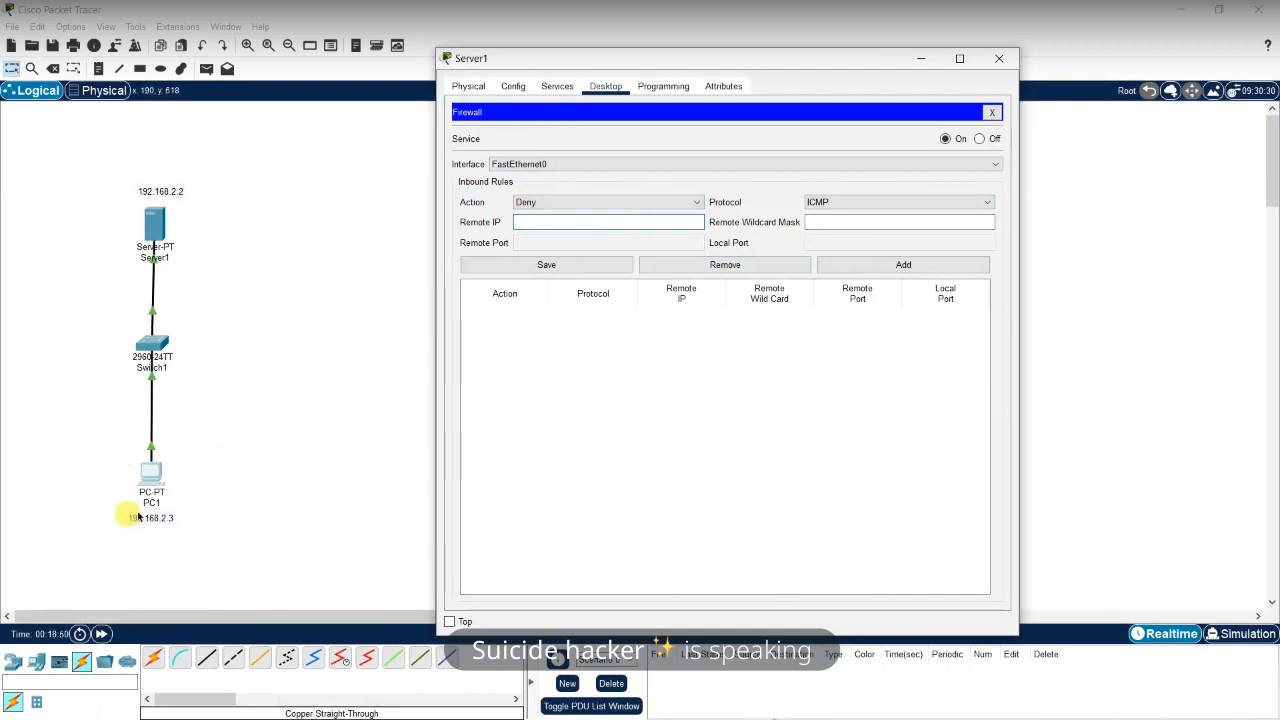
click(526, 220)
text(192.)
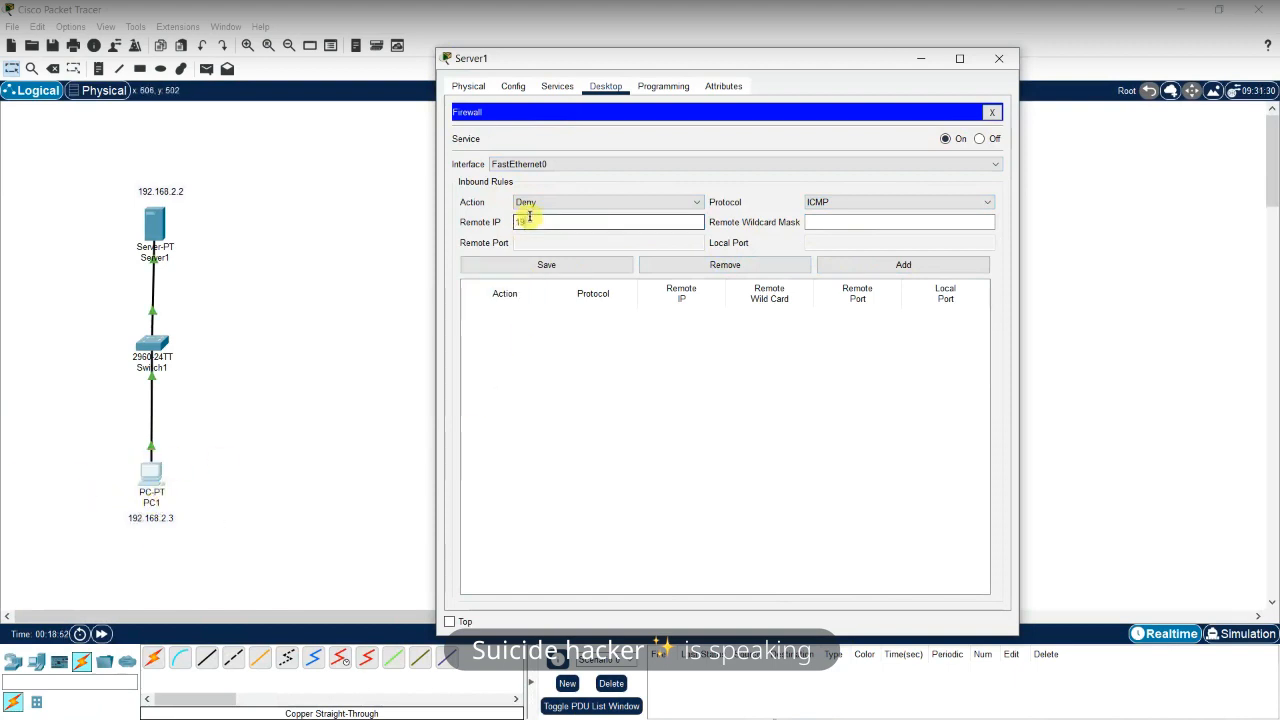
text(168.2.3)
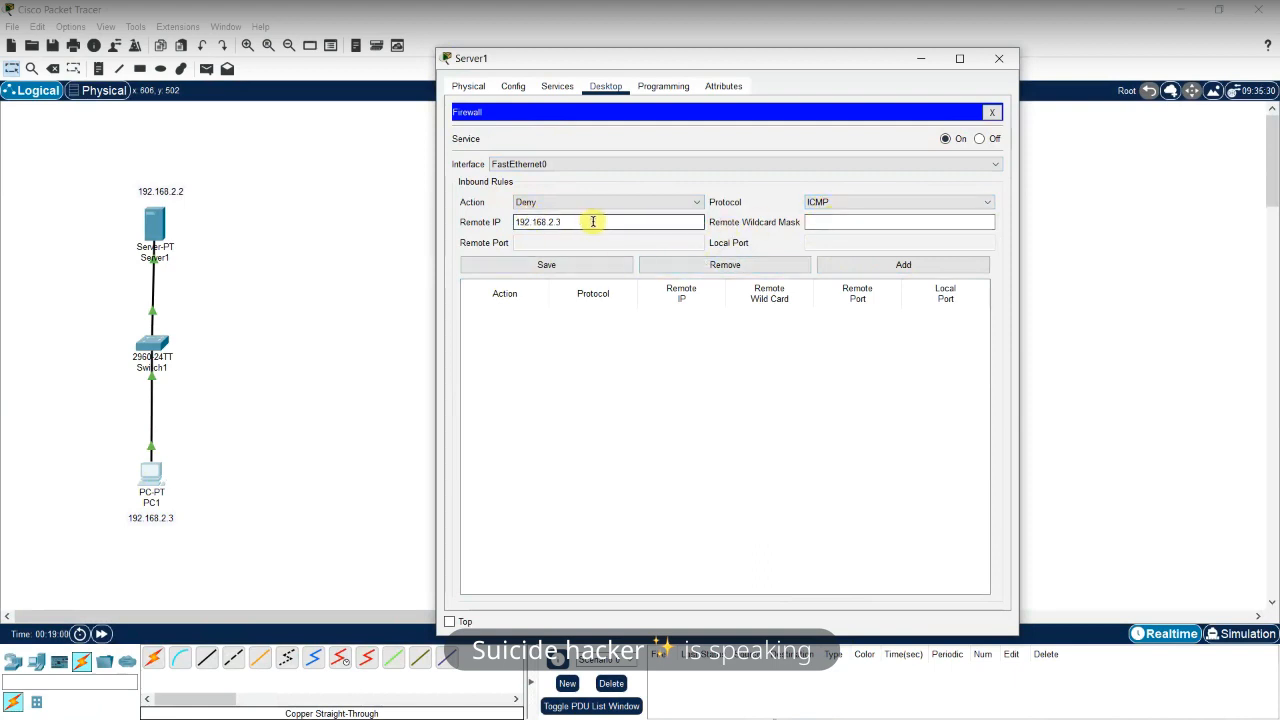
click(840, 223)
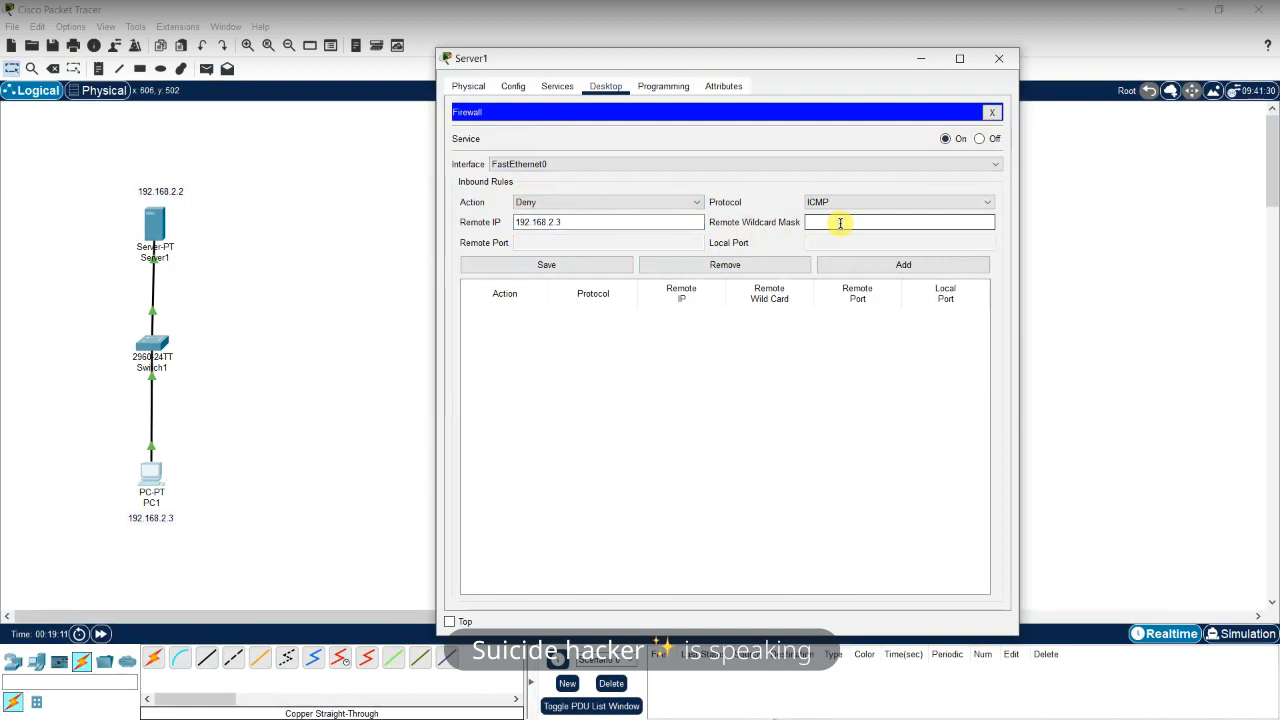
text(0.0.0.0)
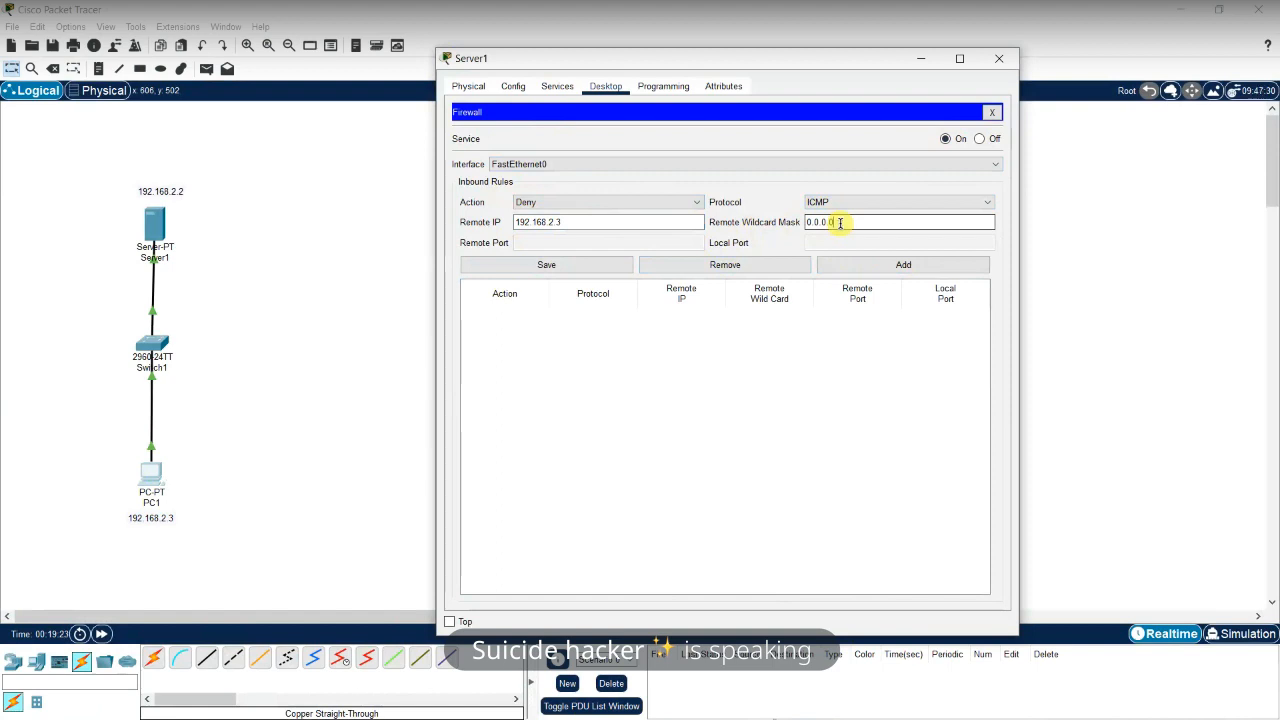
Try 8.8.8.8 as the rule's remote wildcard mask and restore it to 0.0.0.0
key(BackSpace)
key(BackSpace)
key(BackSpace)
key(BackSpace)
key(BackSpace)
key(BackSpace)
key(BackSpace)
text(8.8.8.8)
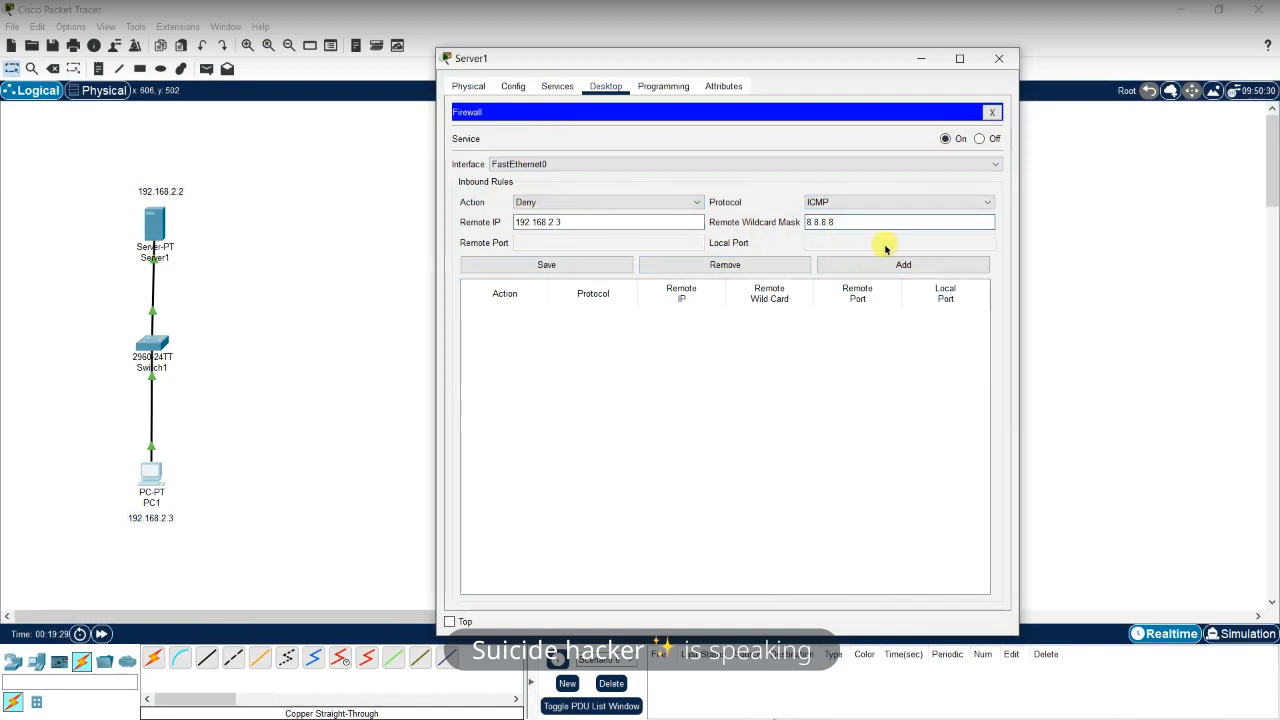
key(BackSpace)
key(BackSpace)
key(BackSpace)
key(BackSpace)
key(BackSpace)
key(BackSpace)
key(BackSpace)
text(0.0.0.0)
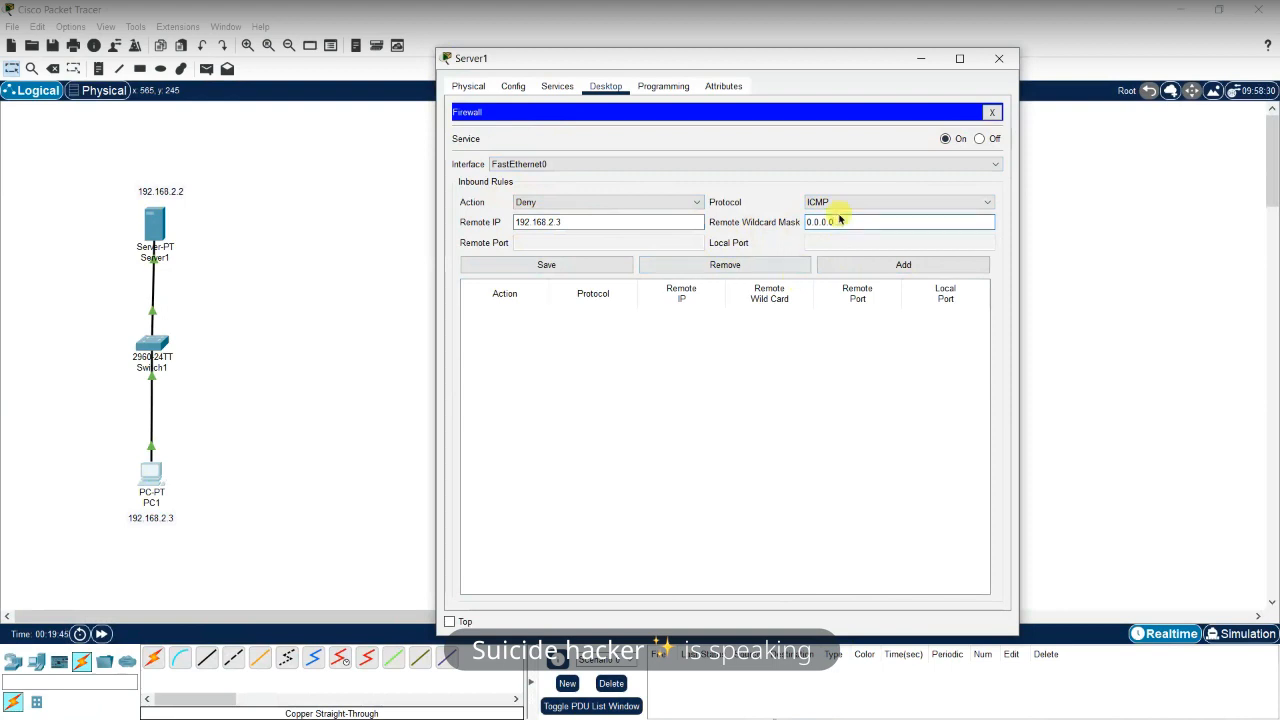
Add the Deny ICMP rule for 192.168.2.3 to Server1's inbound rules, select it and save it
click(862, 266)
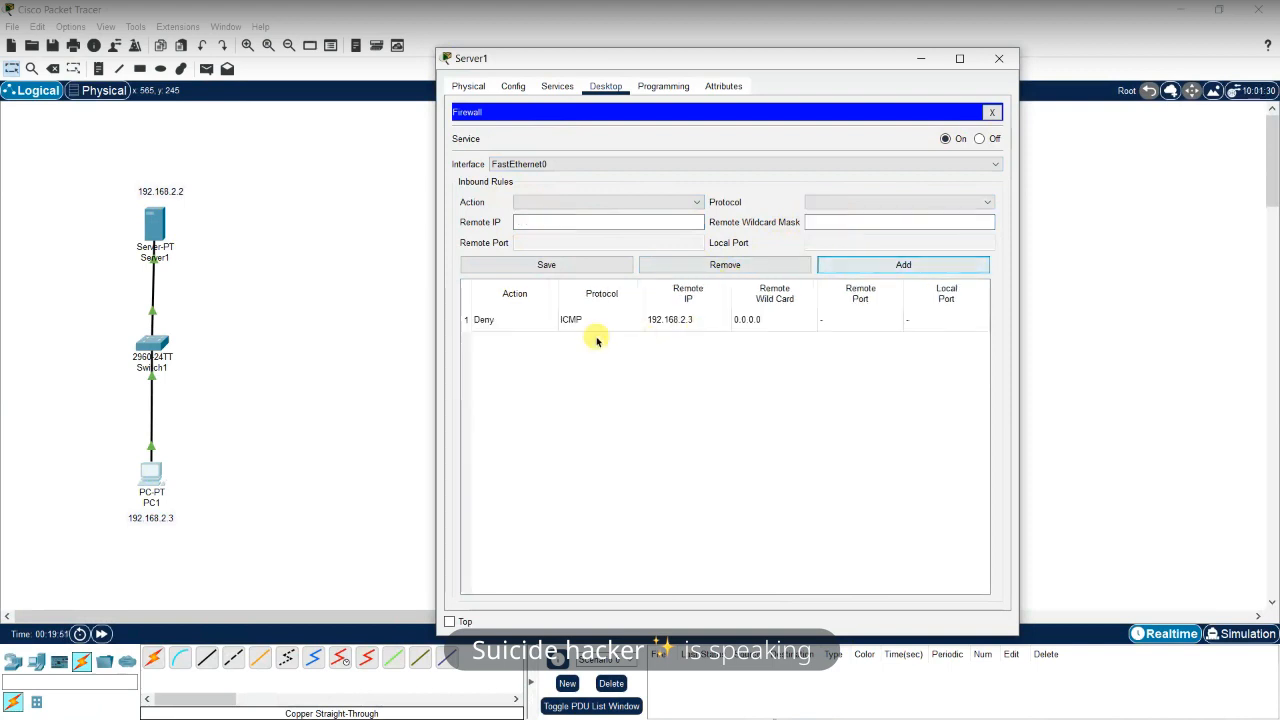
click(510, 322)
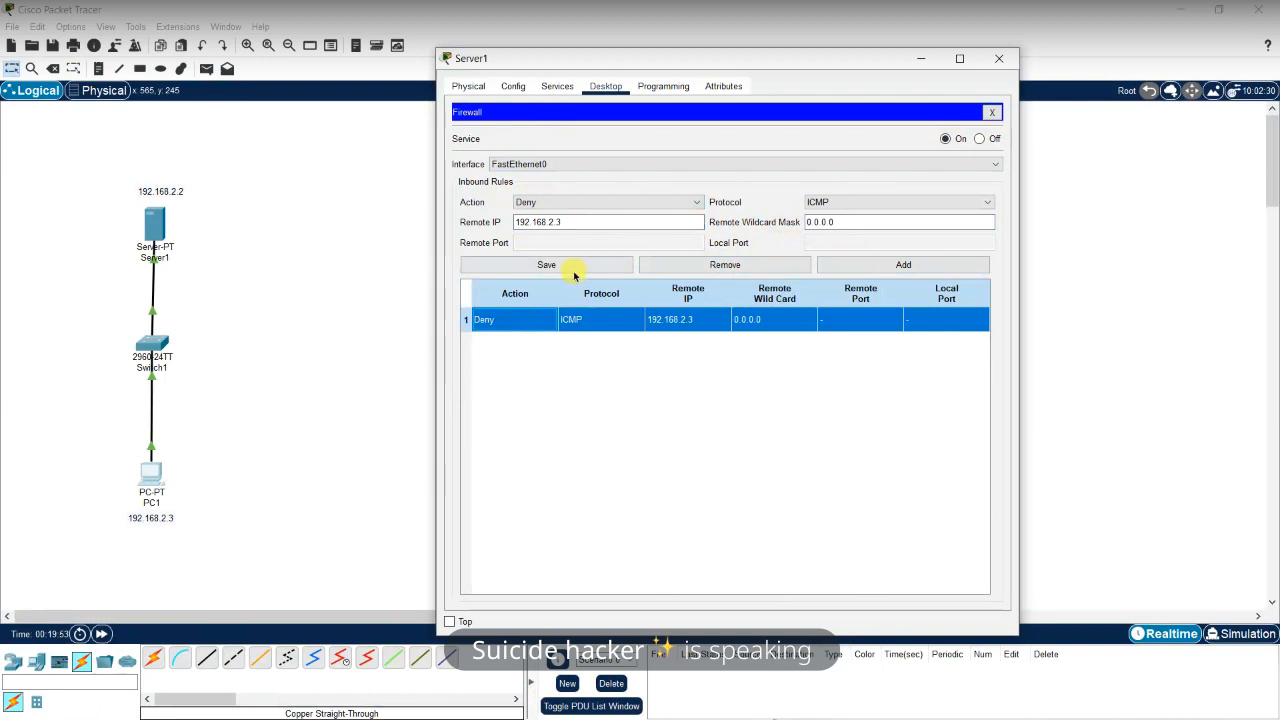
click(541, 268)
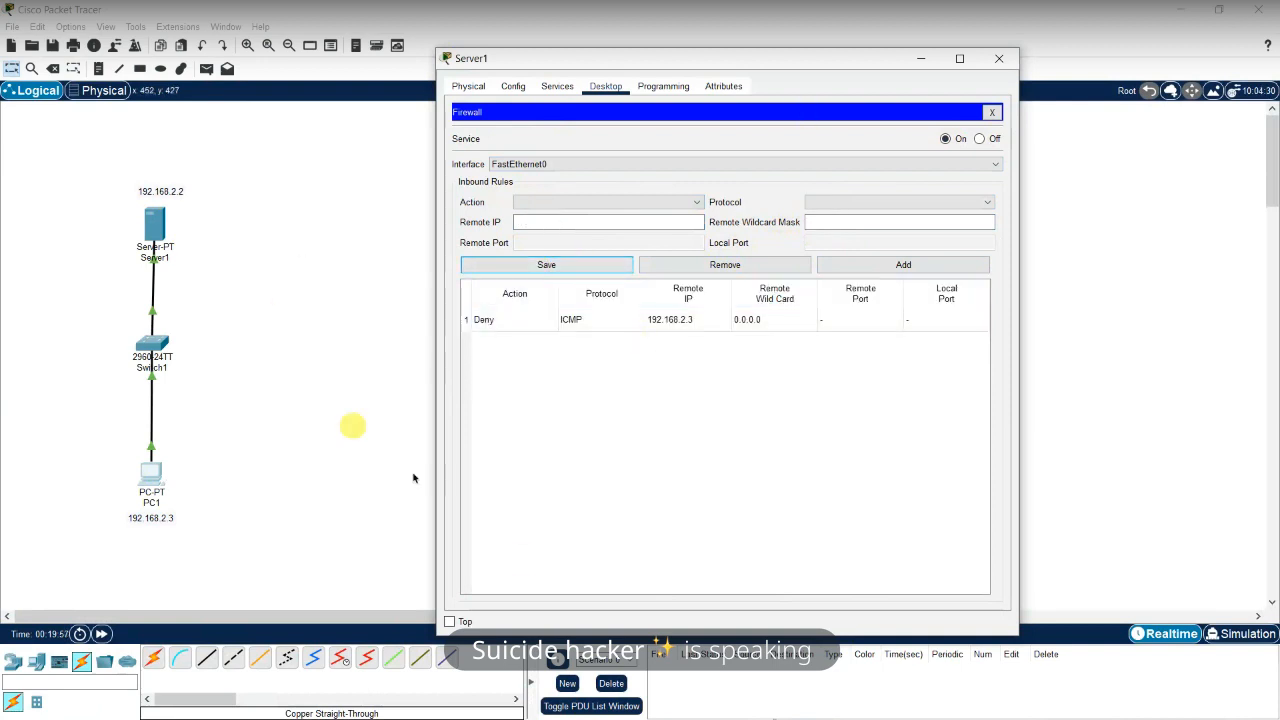
Open PC1's Command Prompt, ping 192.168.2.2 and move the PC1 window aside
click(153, 475)
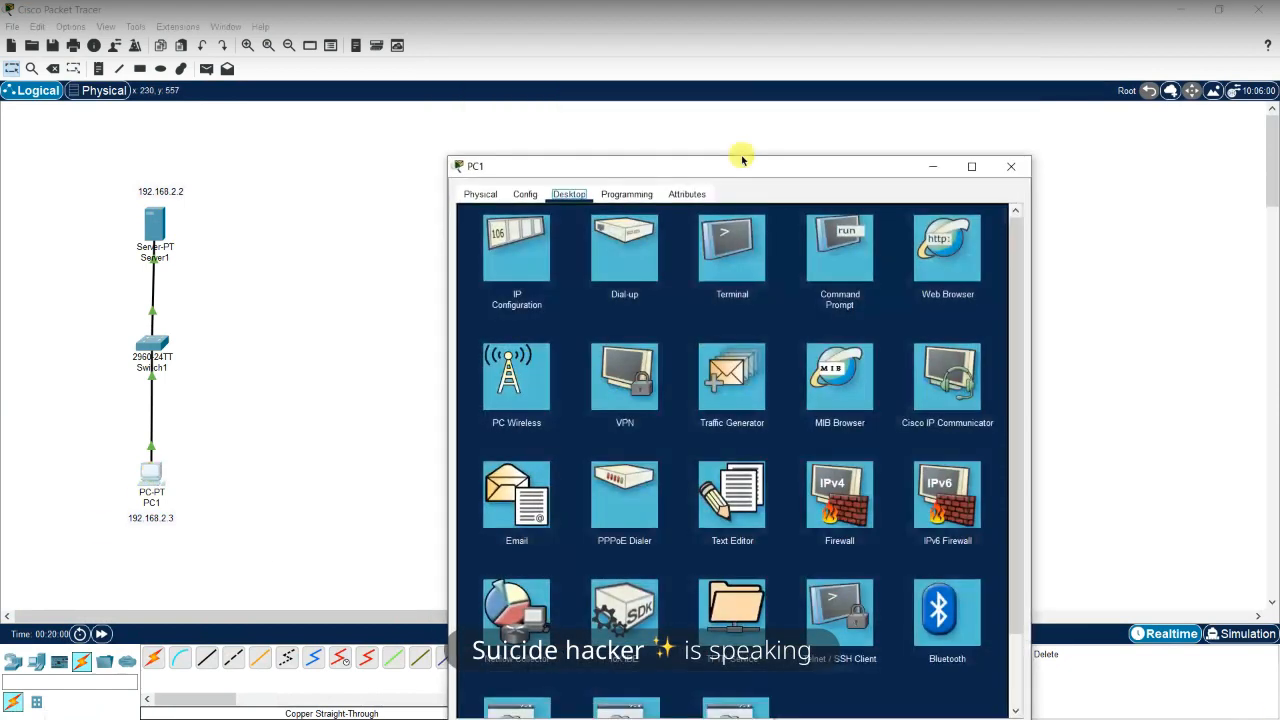
drag(740, 169, 603, 103)
click(705, 173)
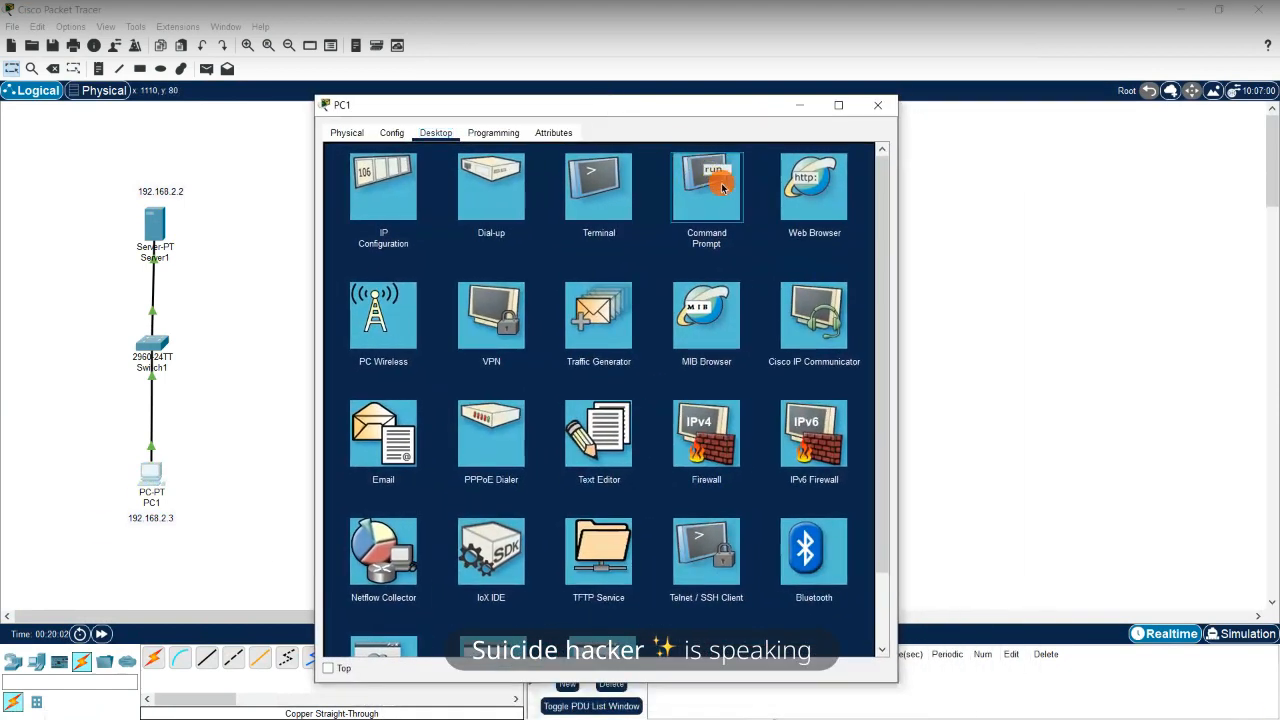
text(p)
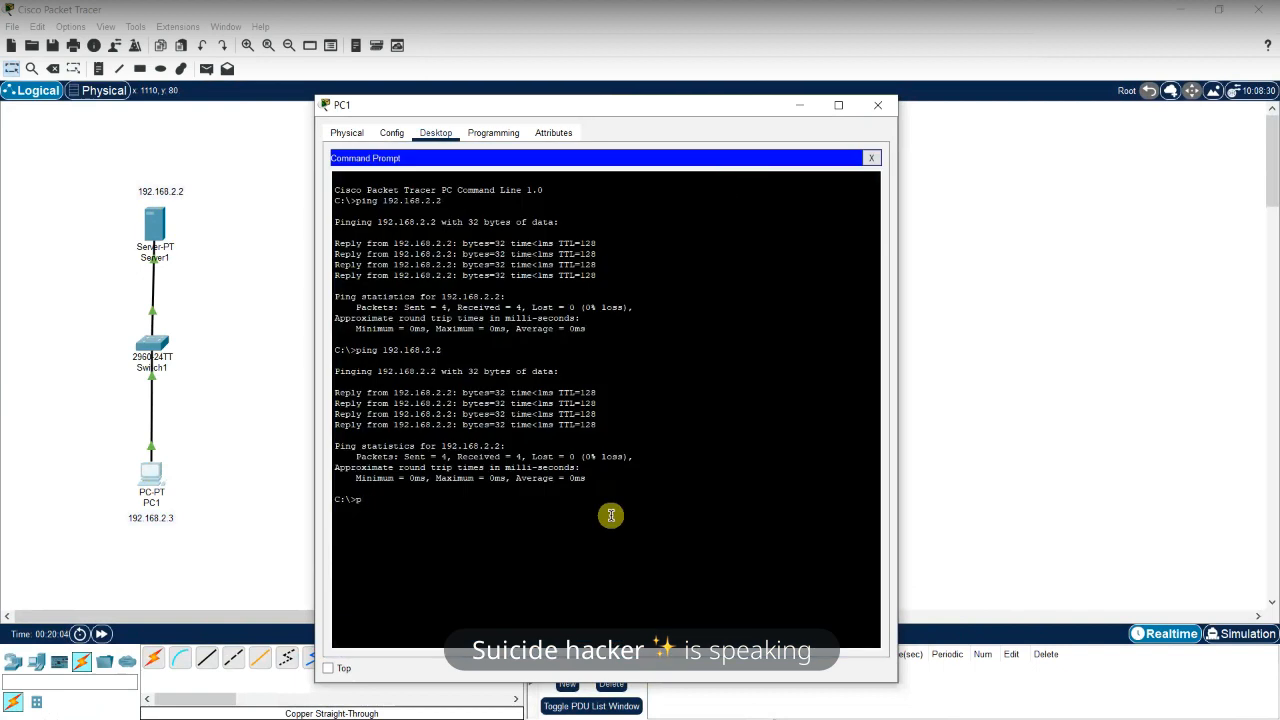
text(ing 192.168.2.2)
key(Return)
drag(625, 103, 443, 103)
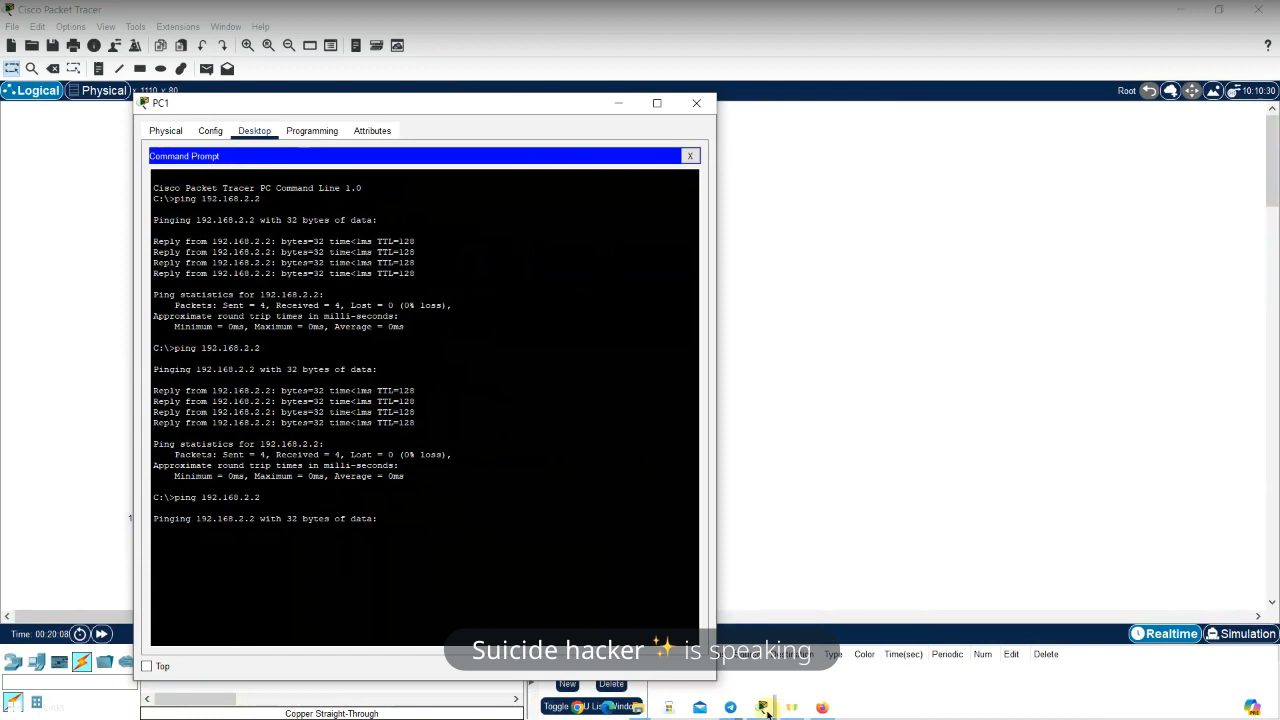
Place Server1's Firewall window beside PC1's Command Prompt and interrupt the running ping
mouse_move(767, 712)
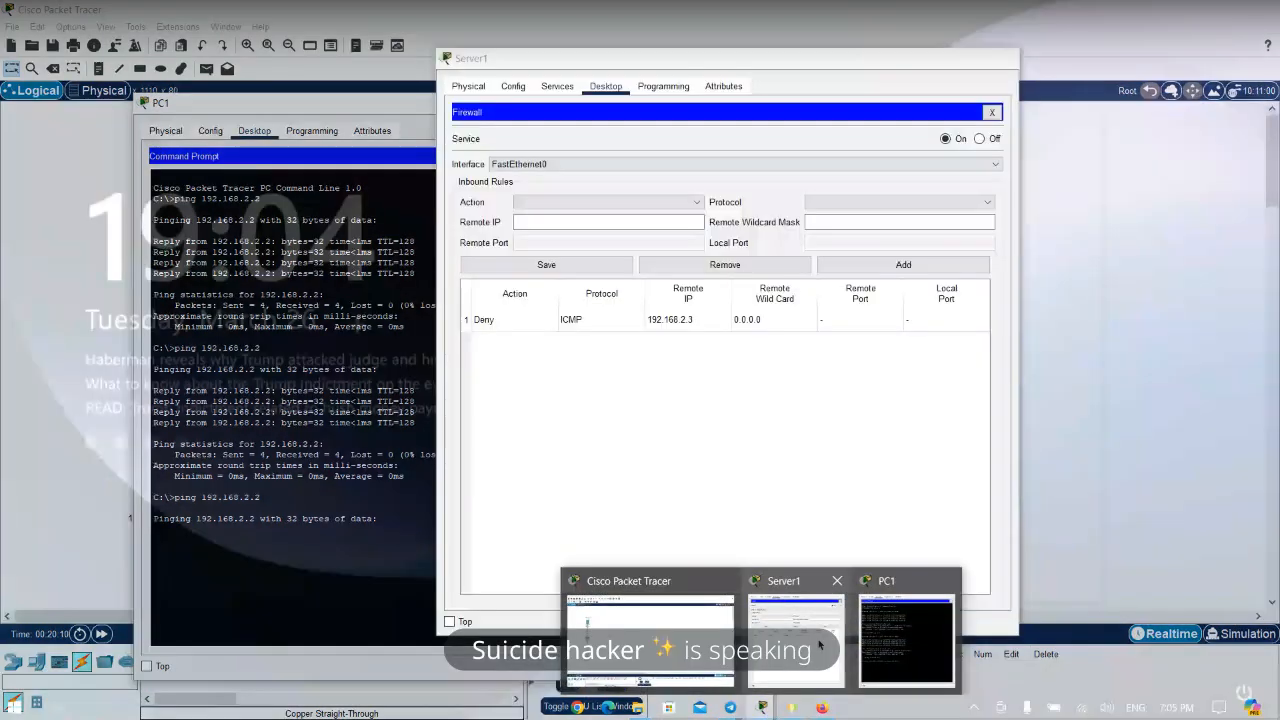
click(820, 645)
drag(603, 57, 843, 95)
click(236, 560)
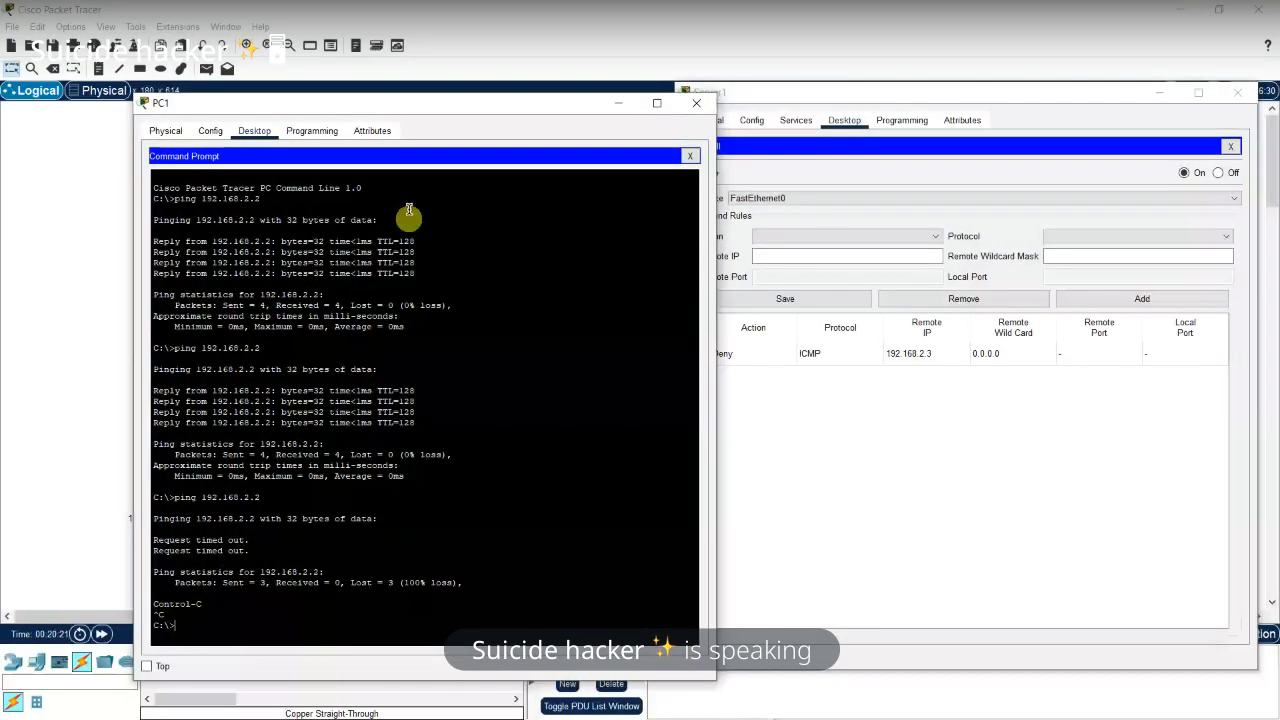
Close the Command Prompt, open PC1's Web Browser and load 192.168.2.2
click(686, 151)
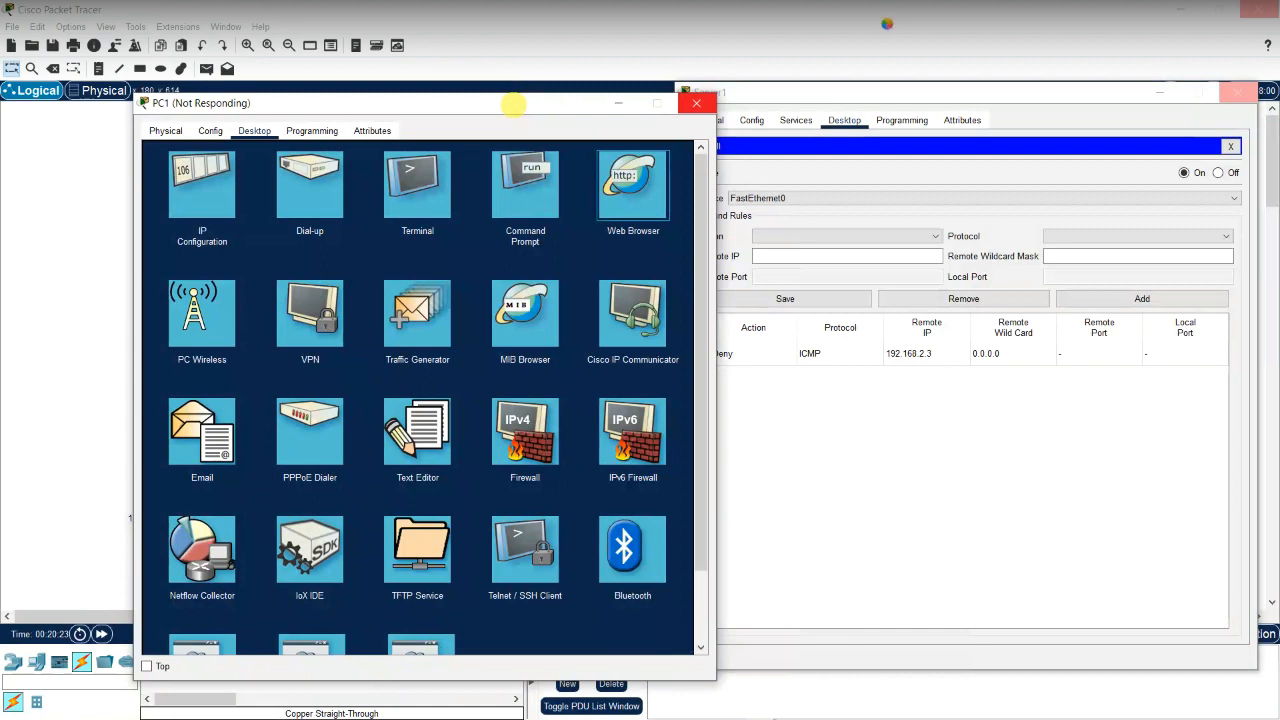
click(372, 132)
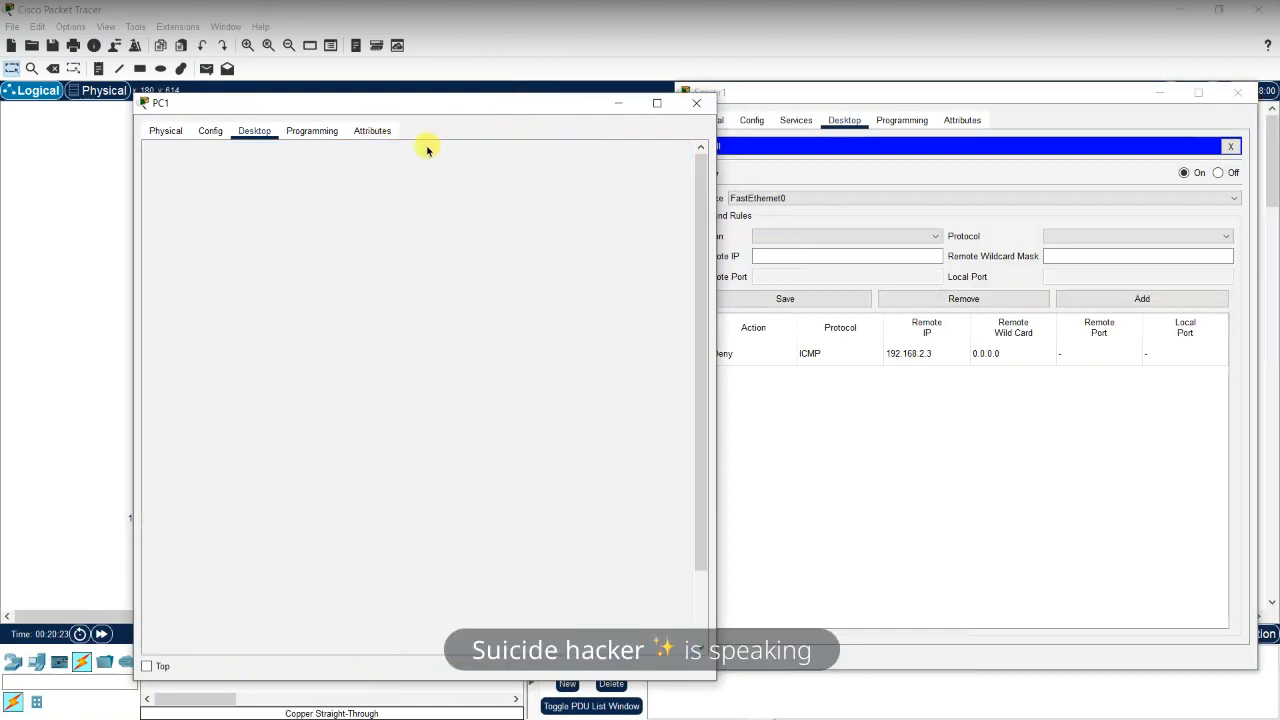
drag(426, 108, 392, 108)
click(317, 177)
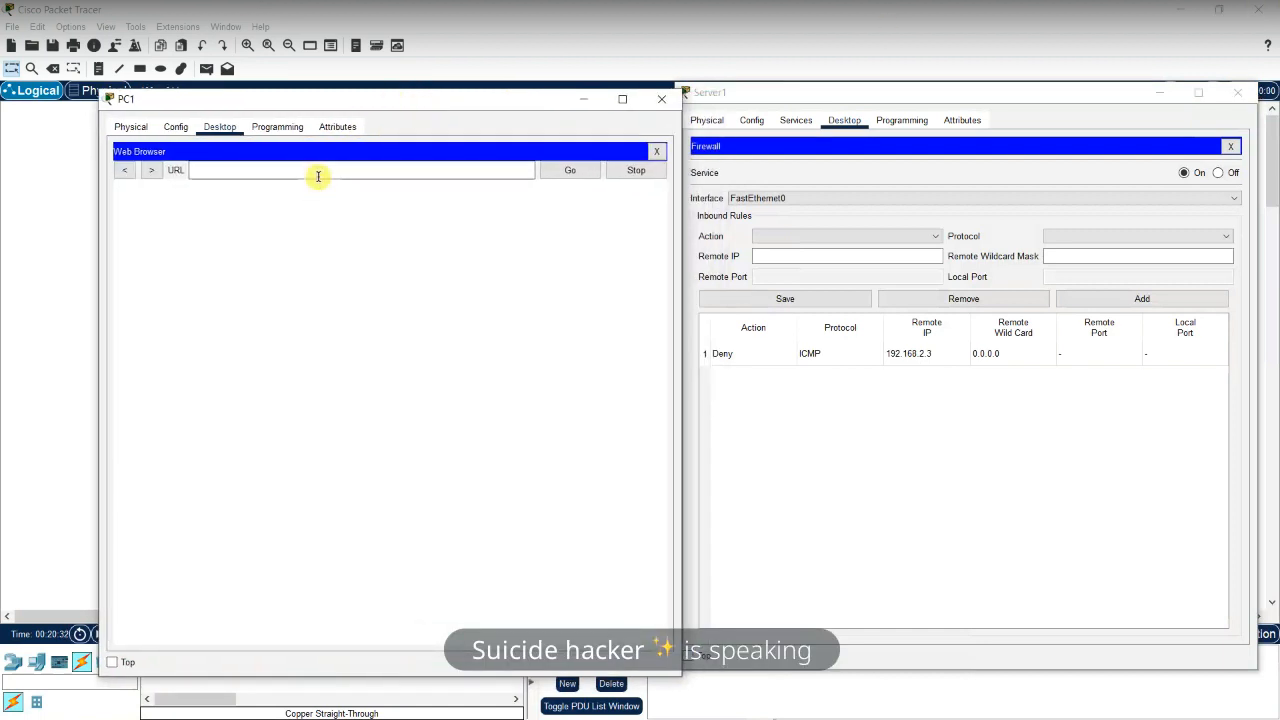
text(192.168.)
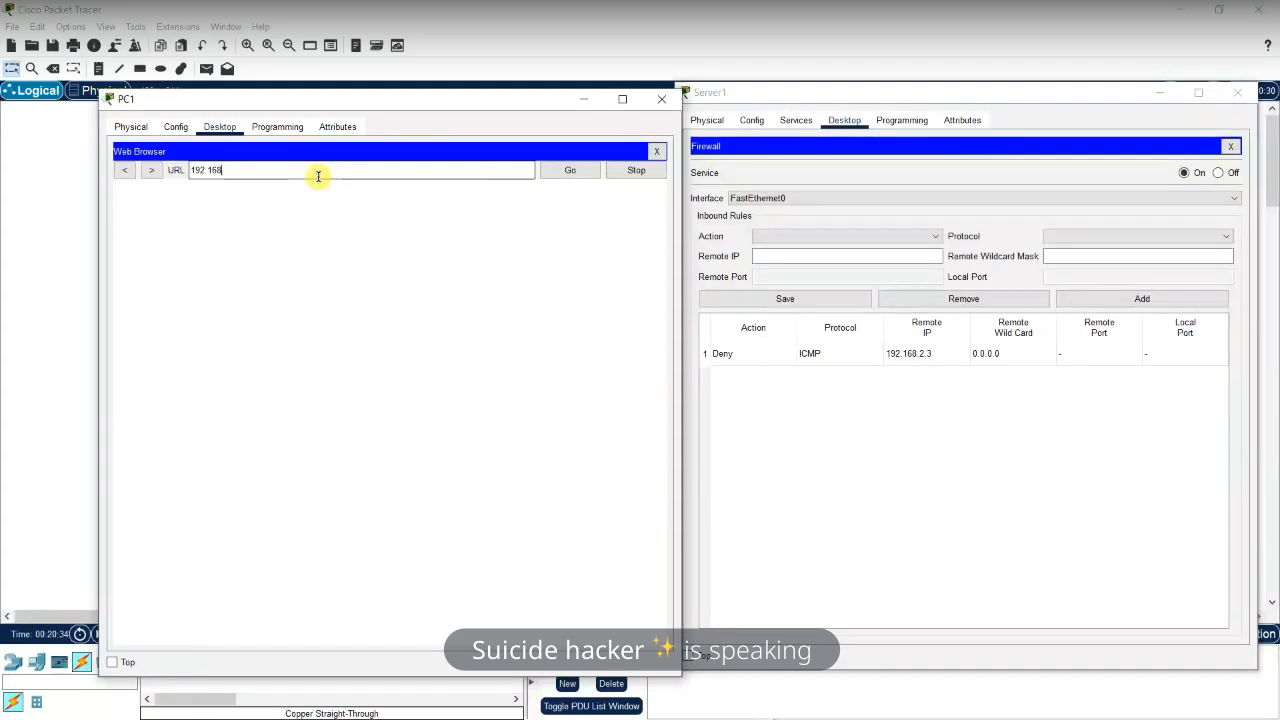
text(2.3)
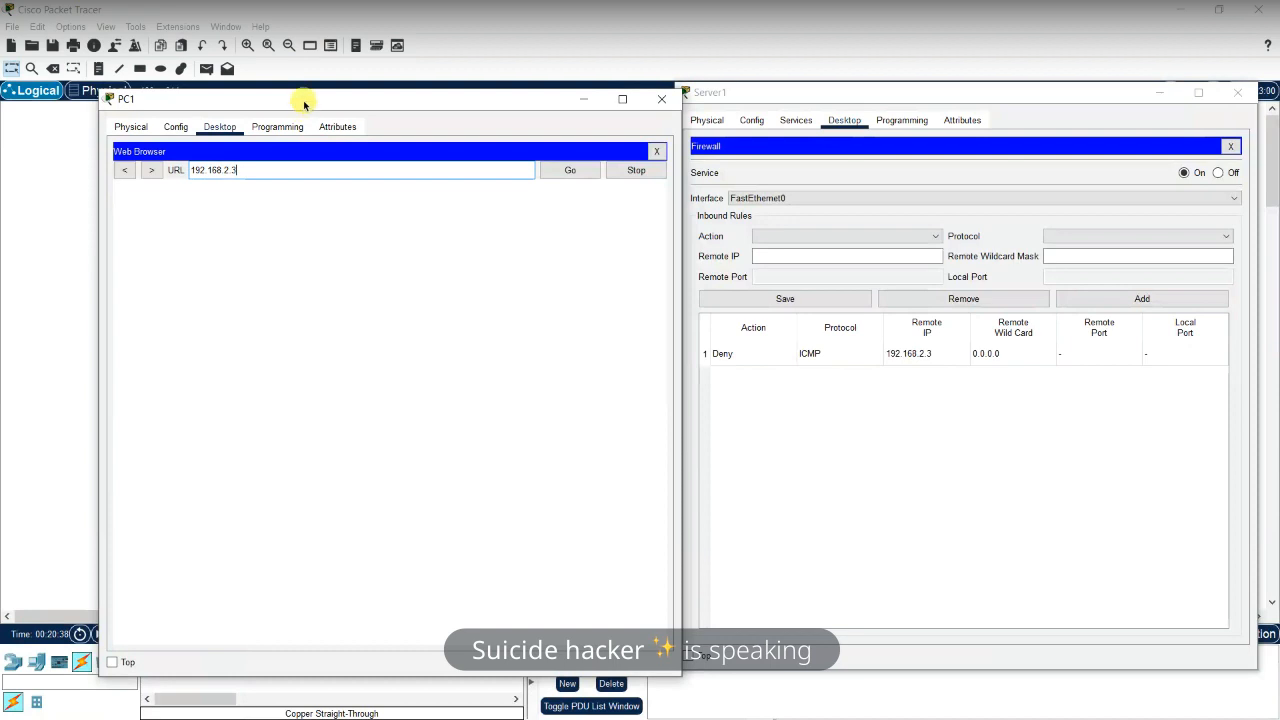
drag(306, 104, 364, 92)
key(BackSpace)
text(2)
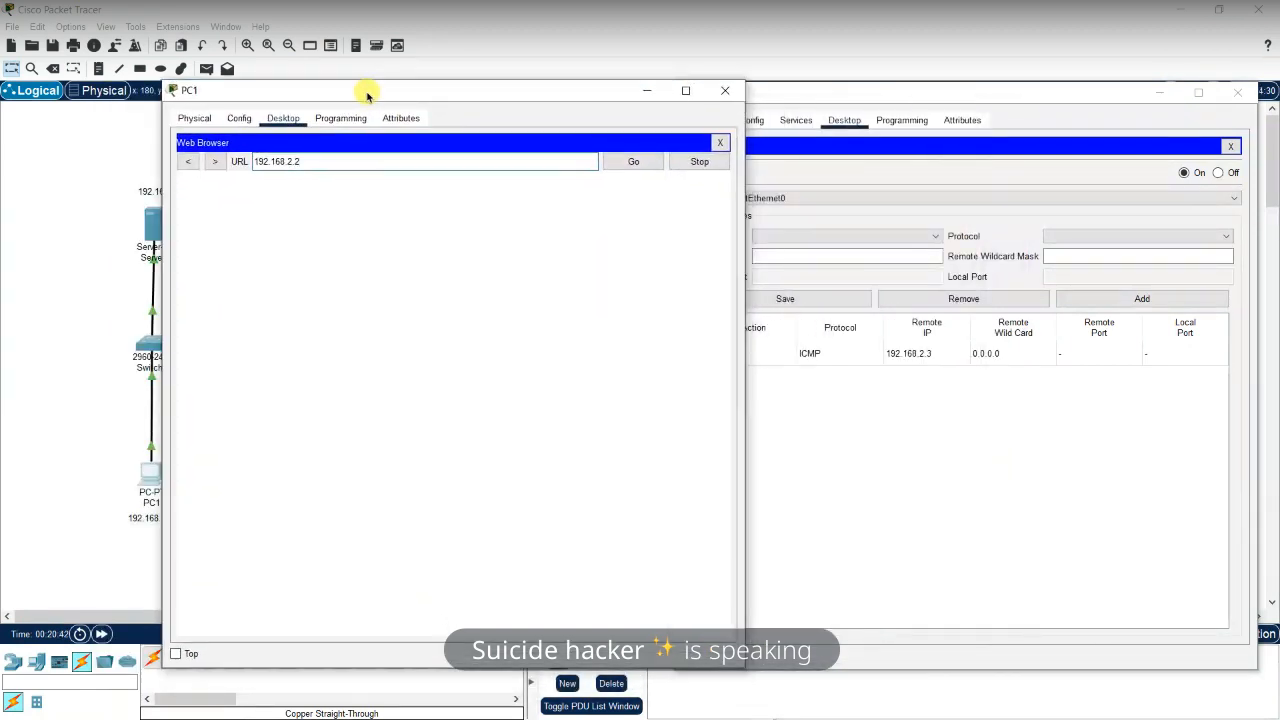
click(631, 163)
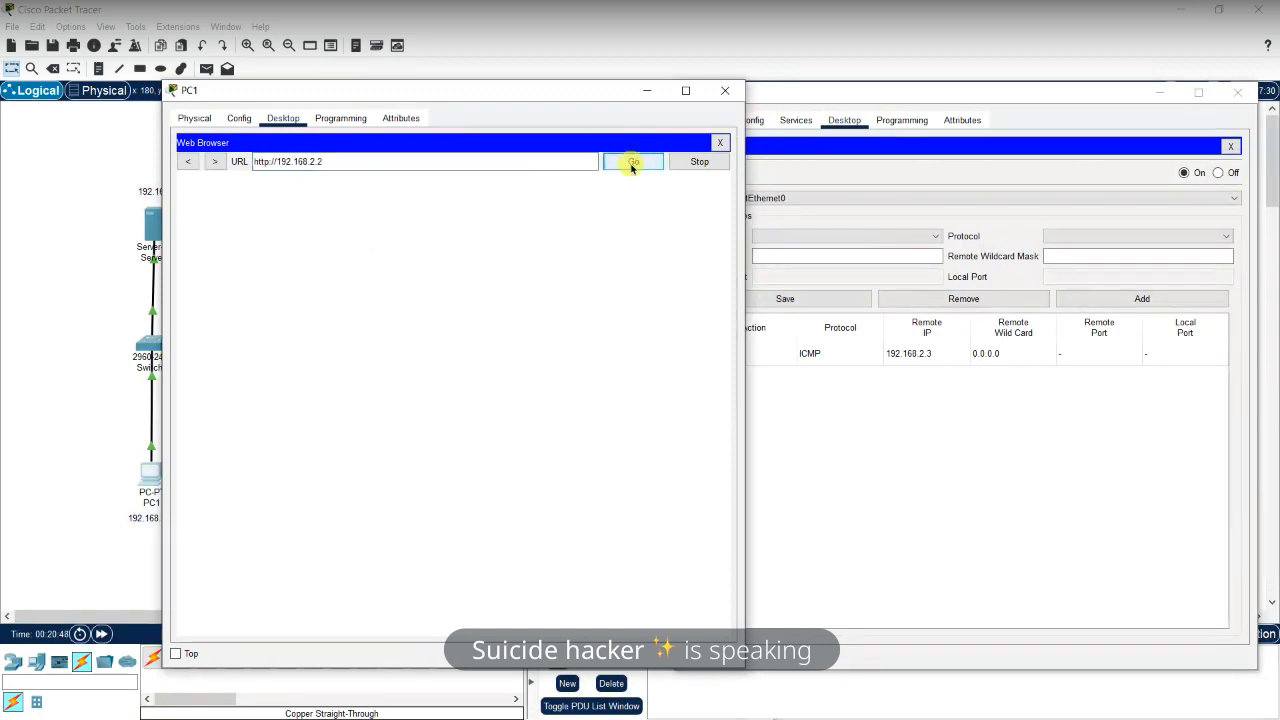
Move PC1 beside the Server1 window, examine the web page response and close the Web Browser
drag(576, 90, 487, 97)
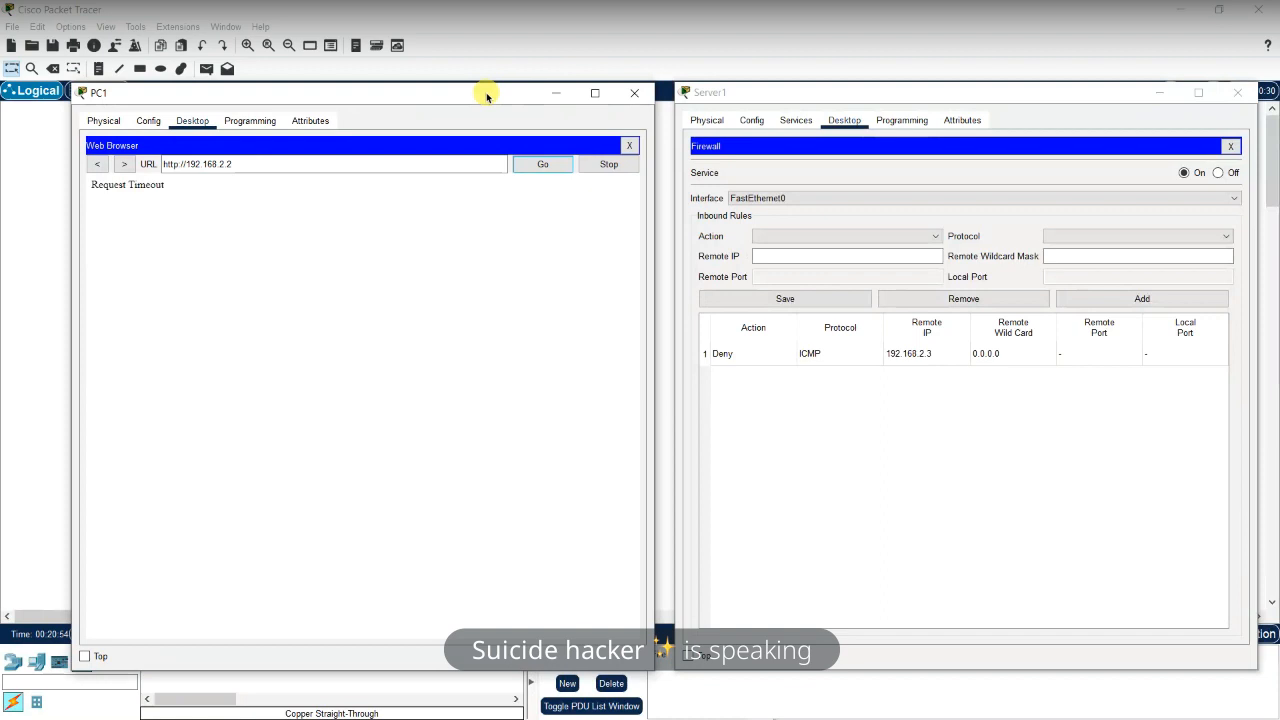
drag(166, 186, 88, 195)
click(177, 208)
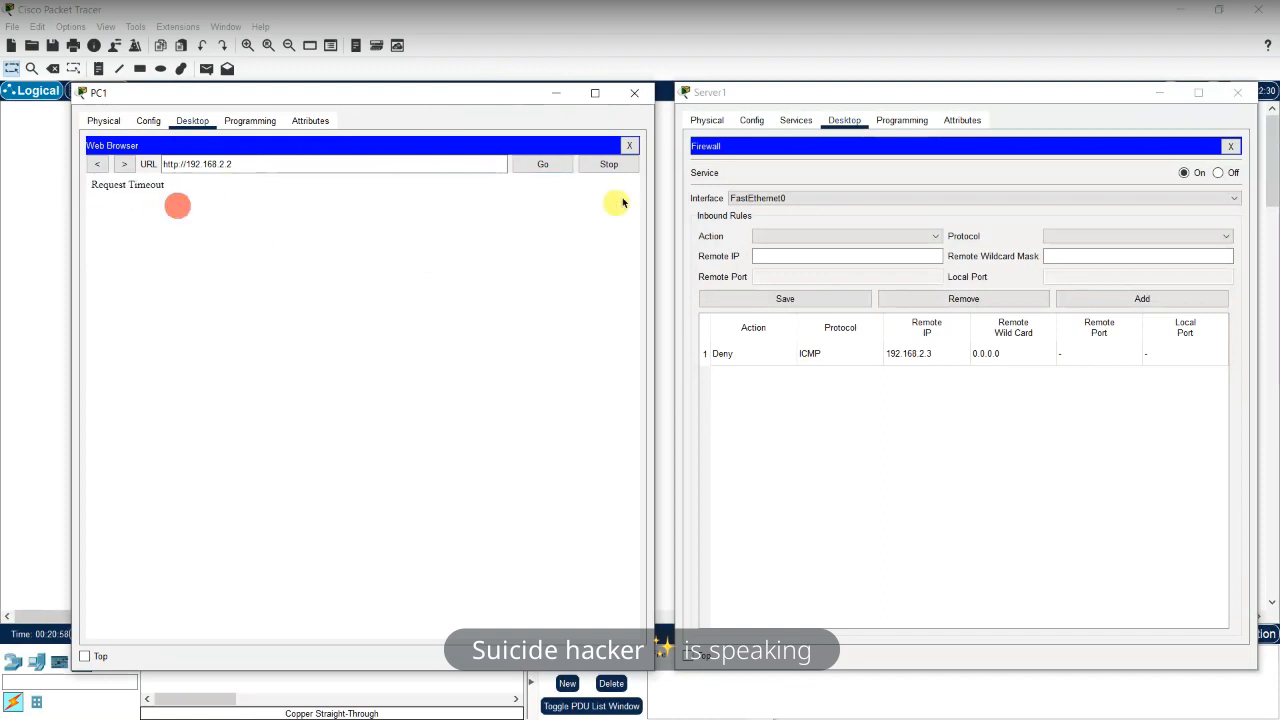
click(626, 165)
click(629, 146)
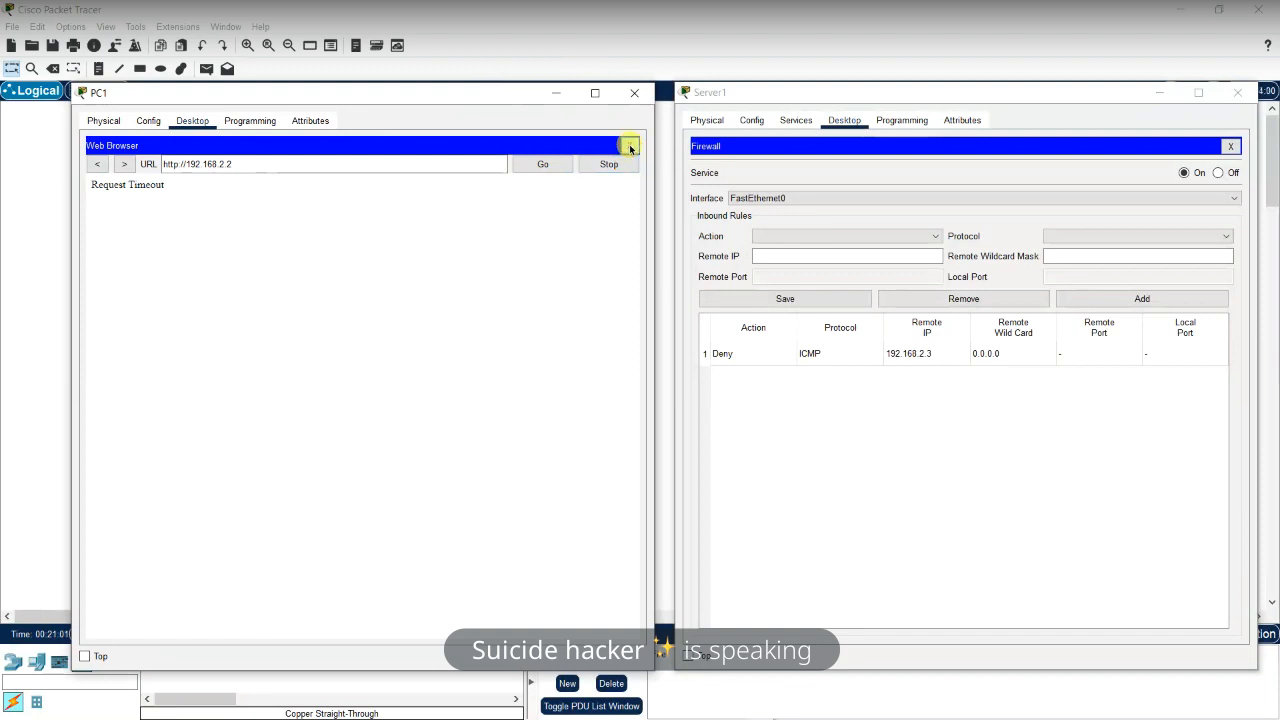
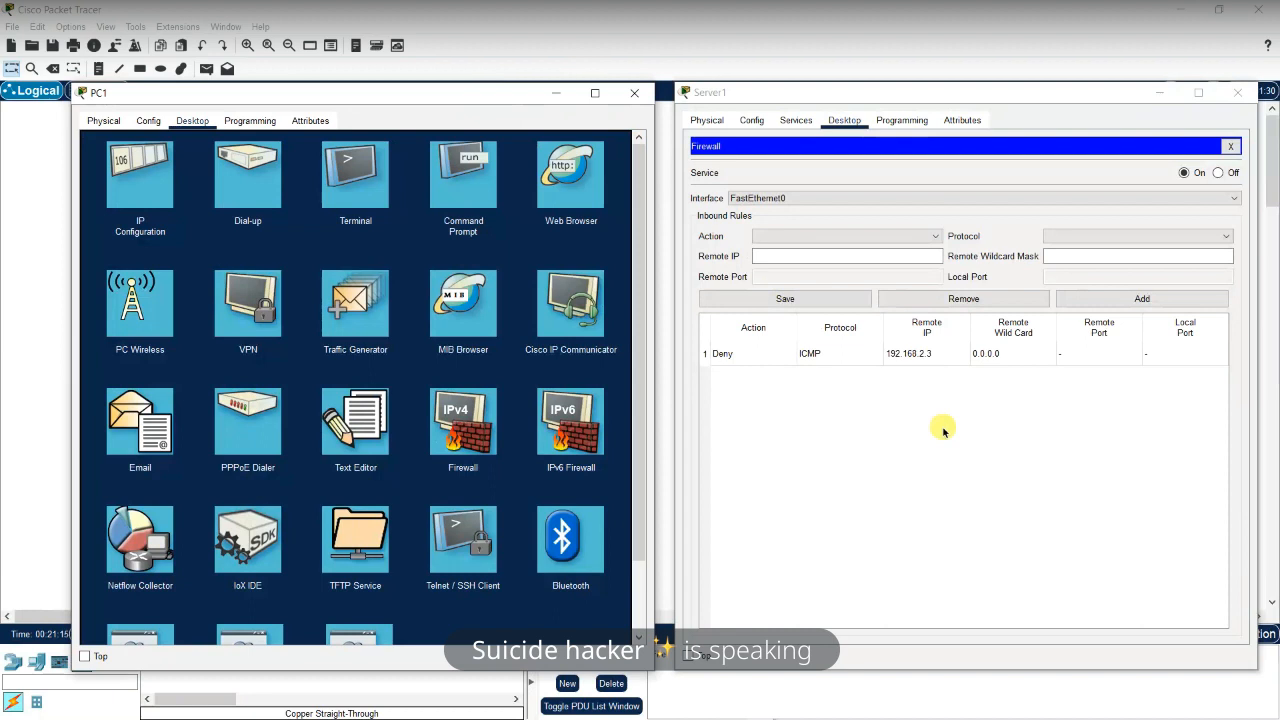
Add an inbound rule to Server1's firewall allowing IP from 192.168.2.3 with wildcard mask 0.0.0.0, and save the rules
click(785, 238)
click(772, 259)
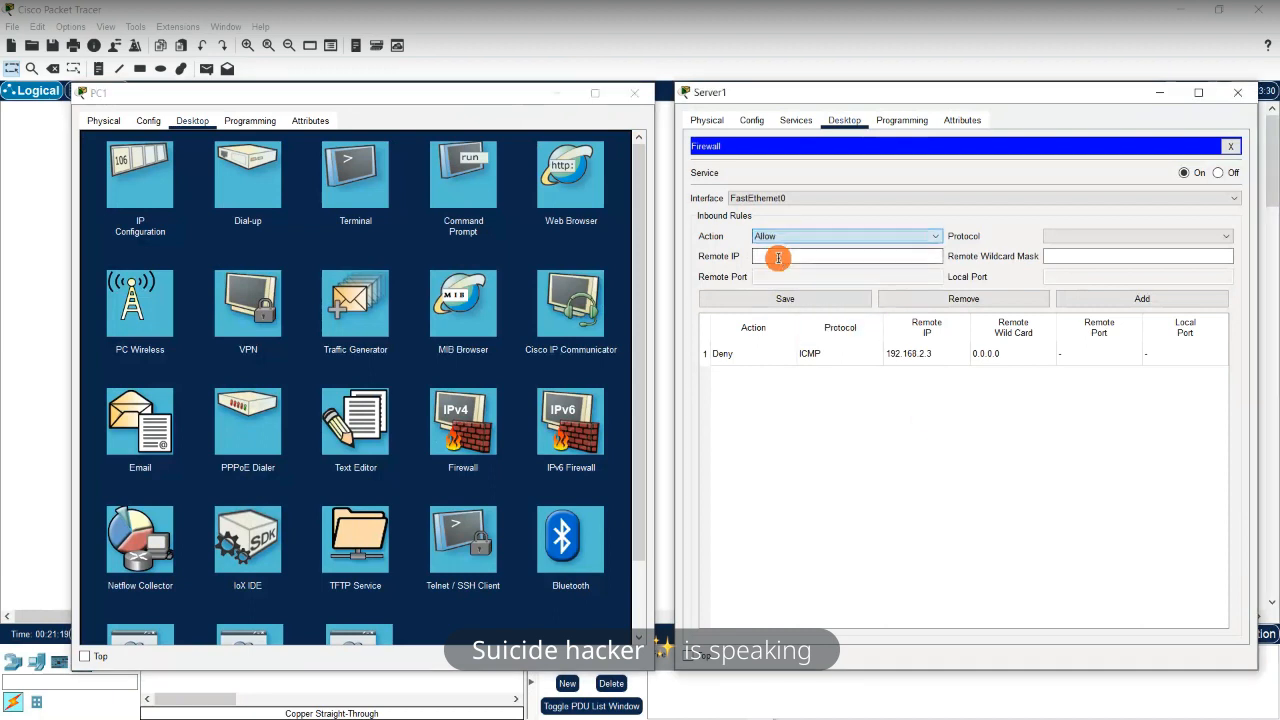
click(789, 256)
text(192)
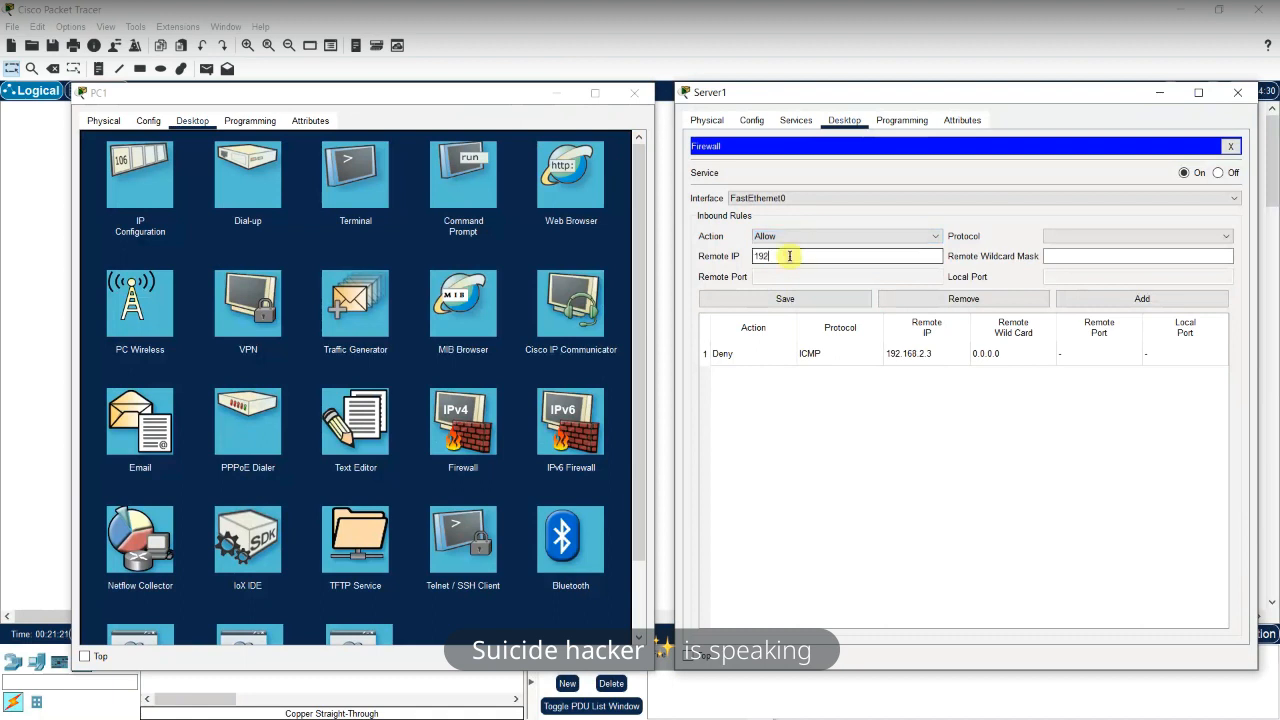
text(.168.2.3)
click(1127, 237)
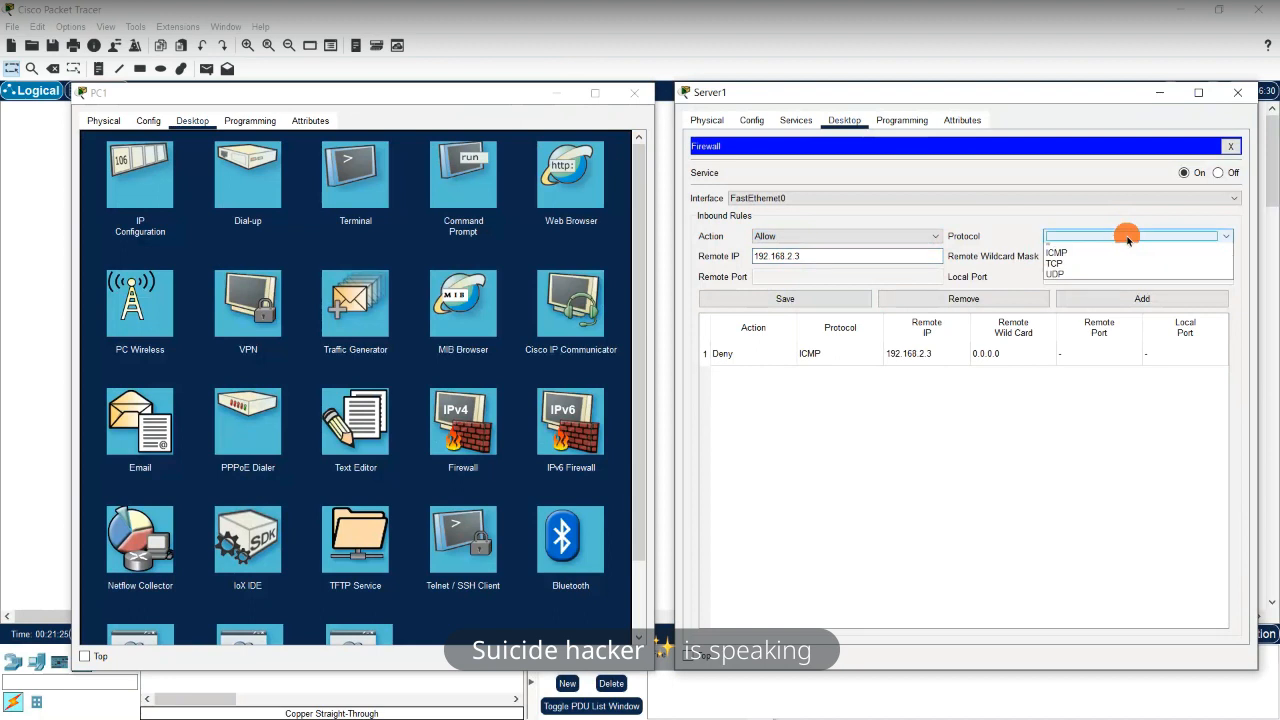
click(1096, 256)
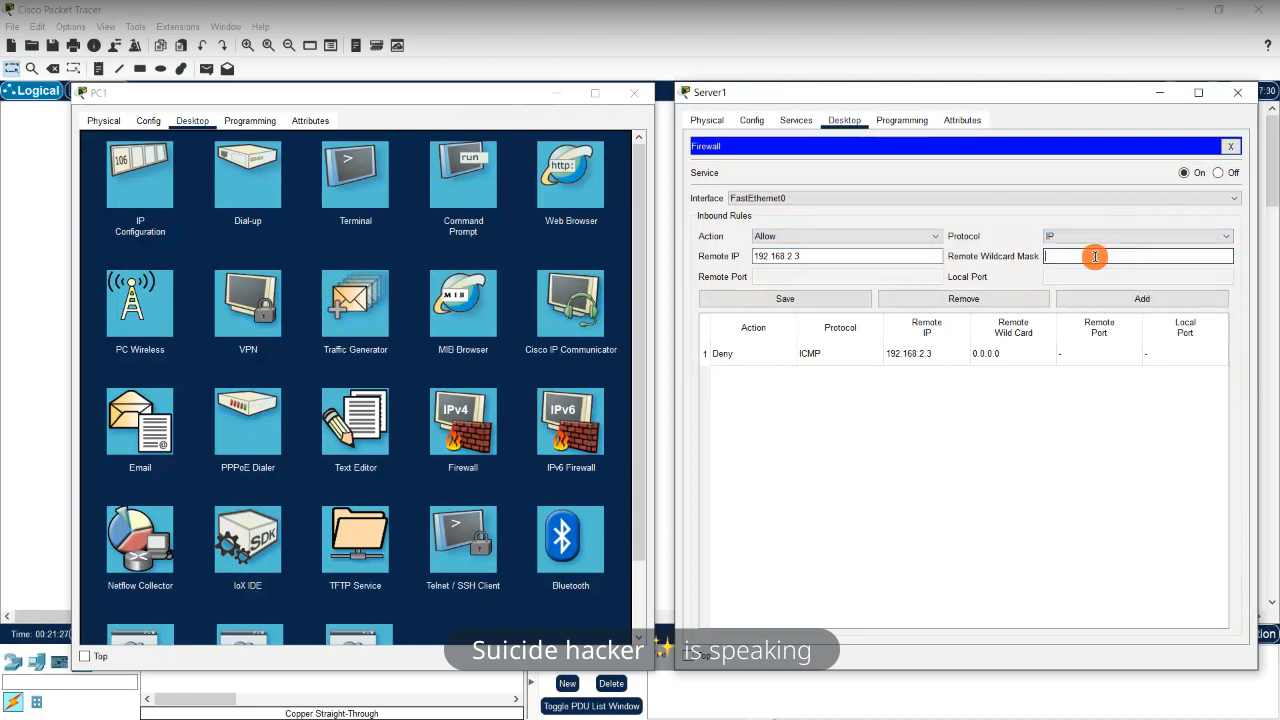
text(0.0.0.0)
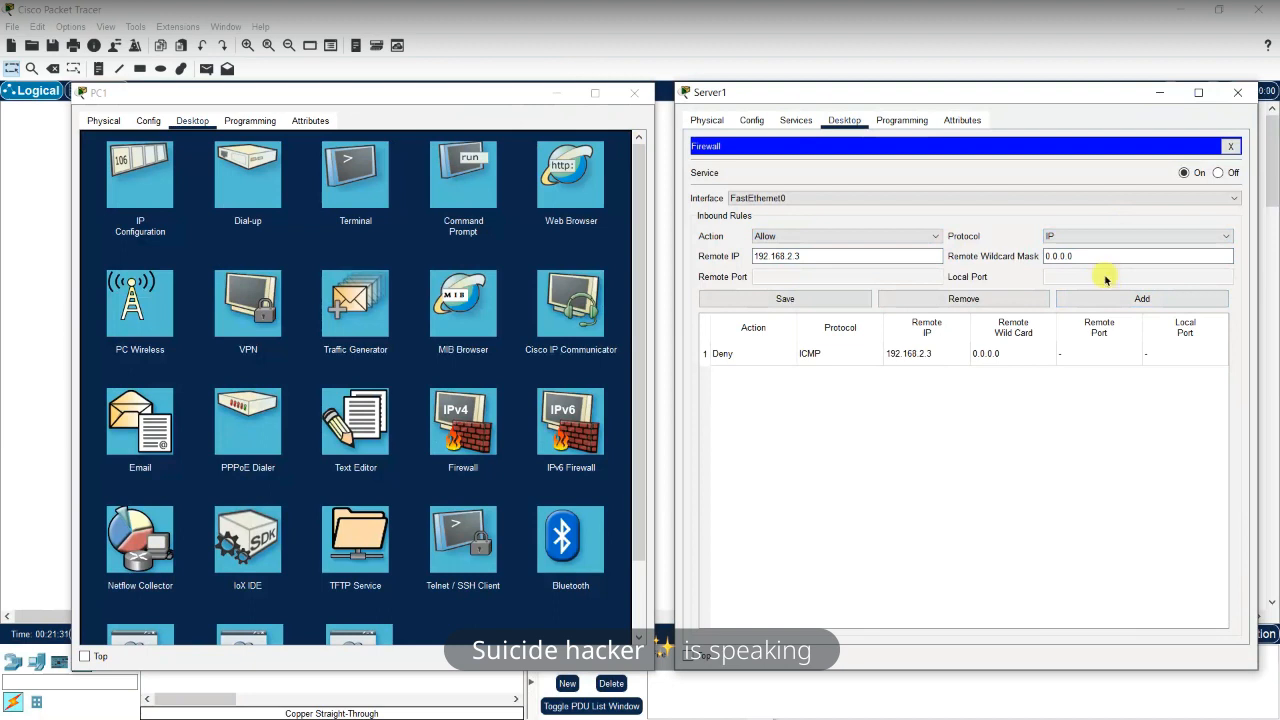
click(1180, 236)
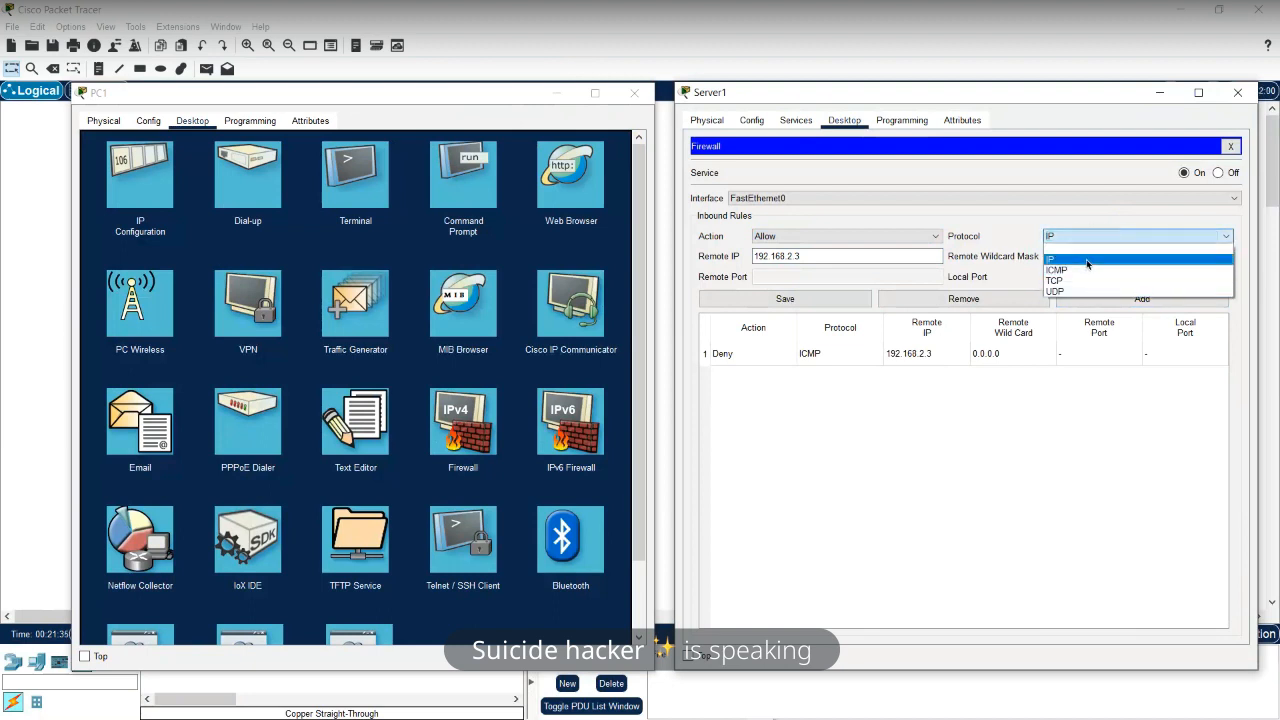
click(1088, 258)
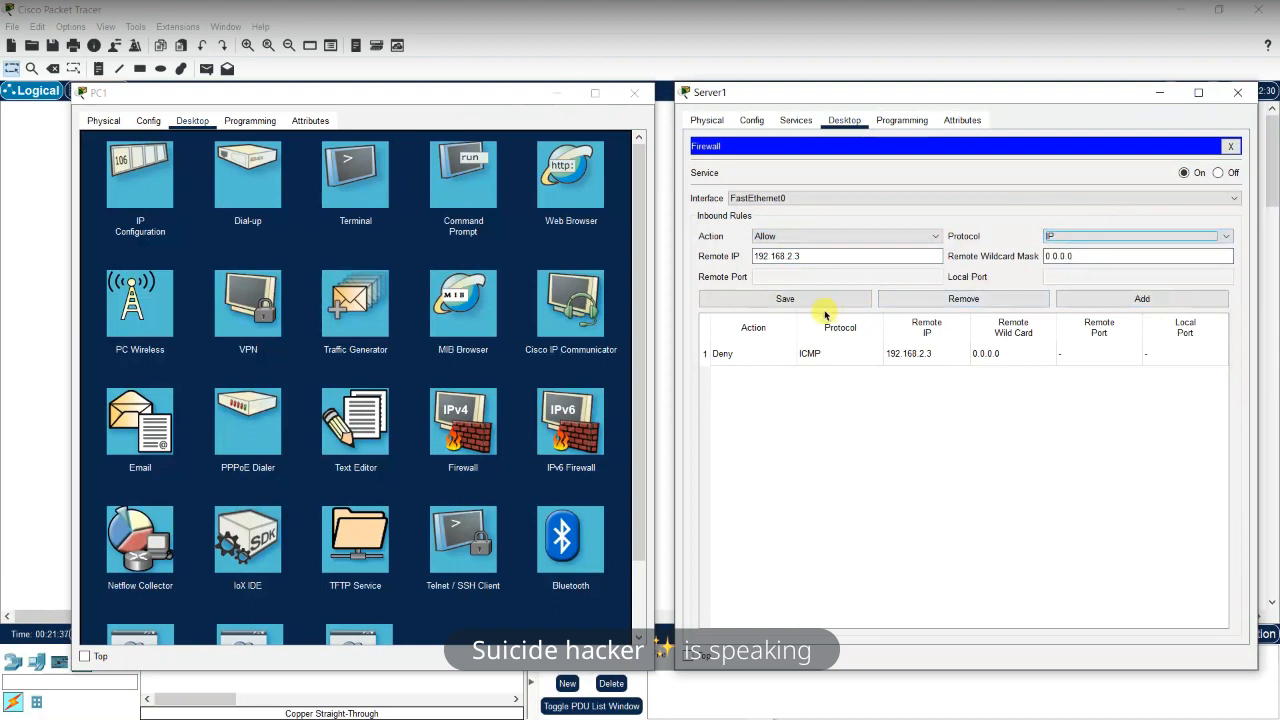
click(1112, 296)
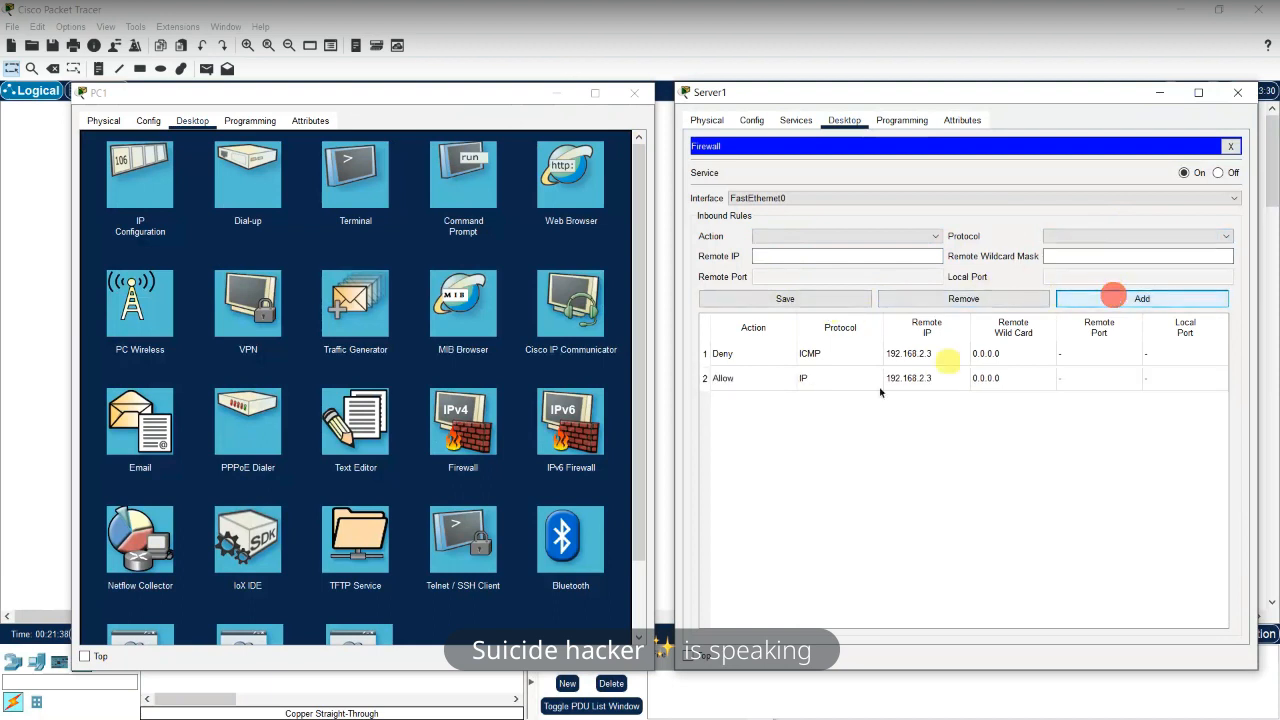
click(748, 382)
click(798, 300)
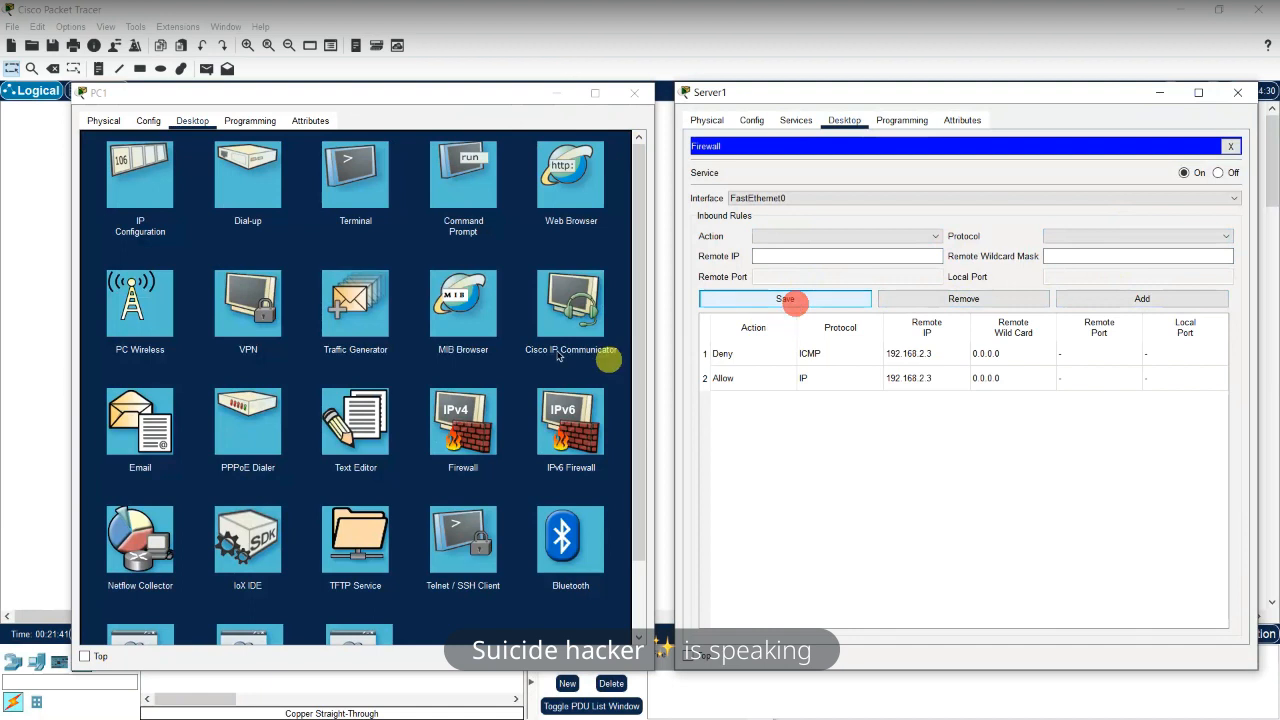
Open PC1's Command Prompt, ping 192.168.2.2 again and interrupt the running ping
click(446, 182)
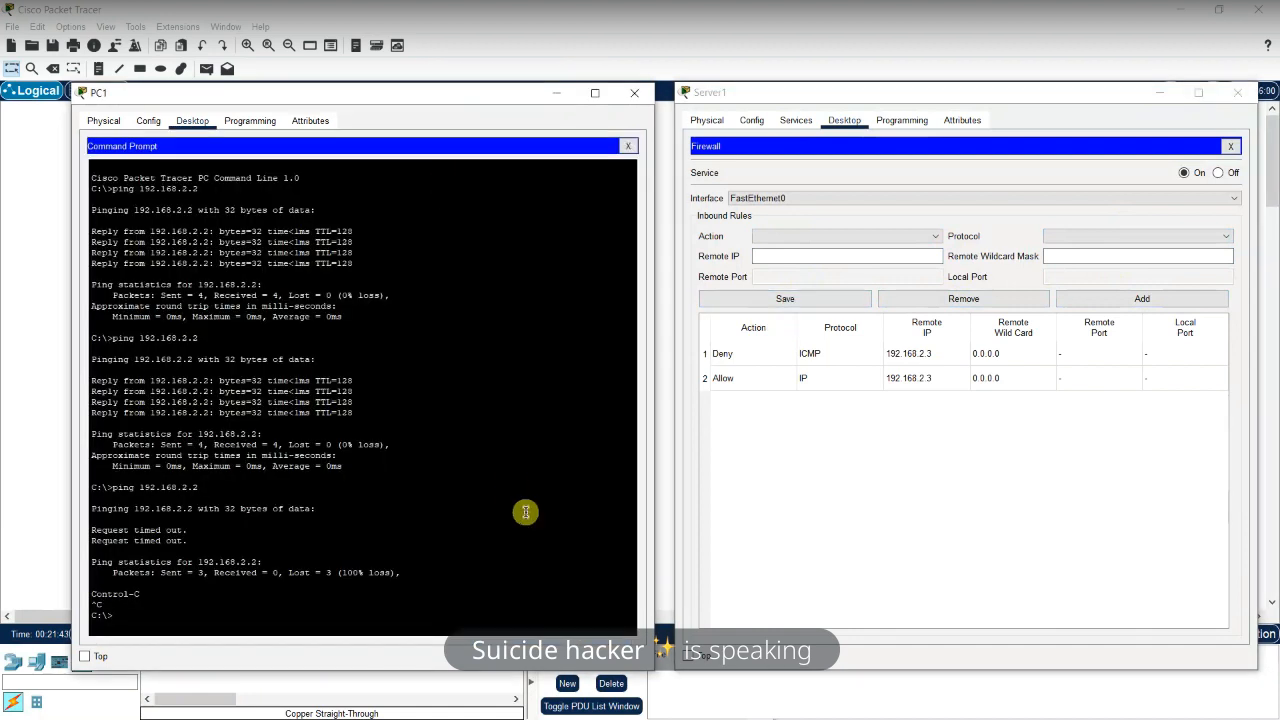
key(Return)
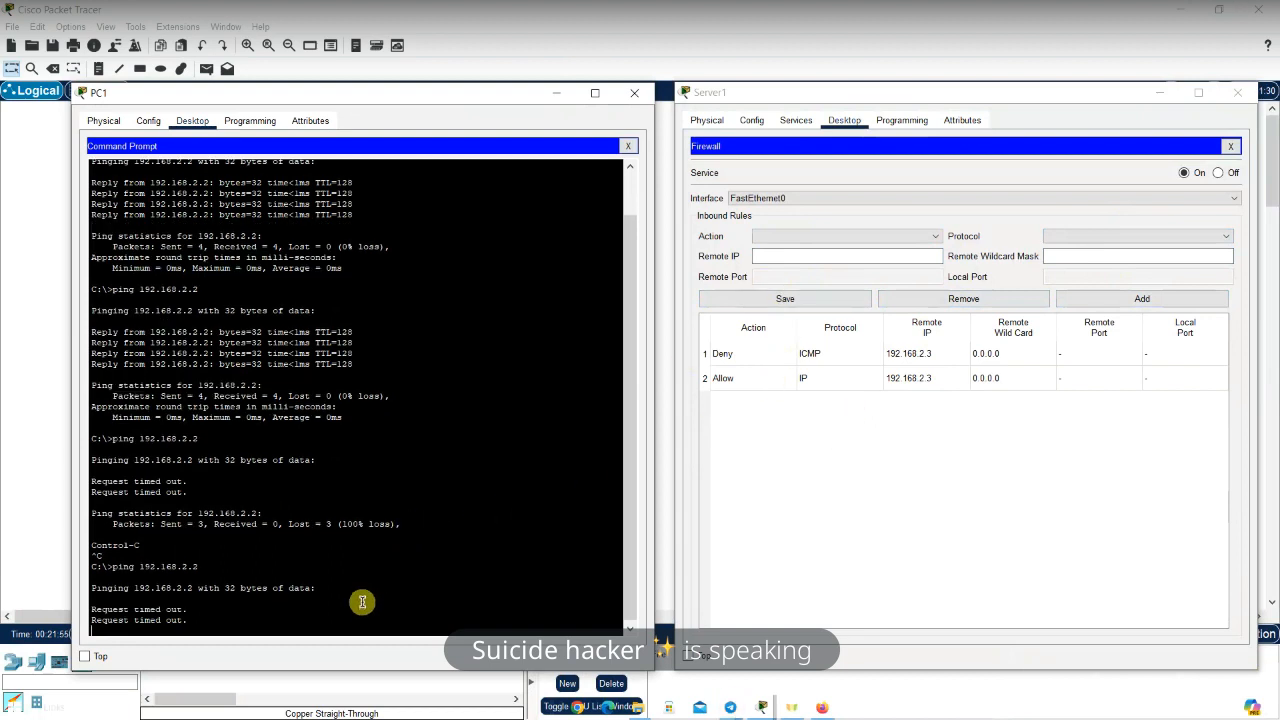
key(ctrl+c)
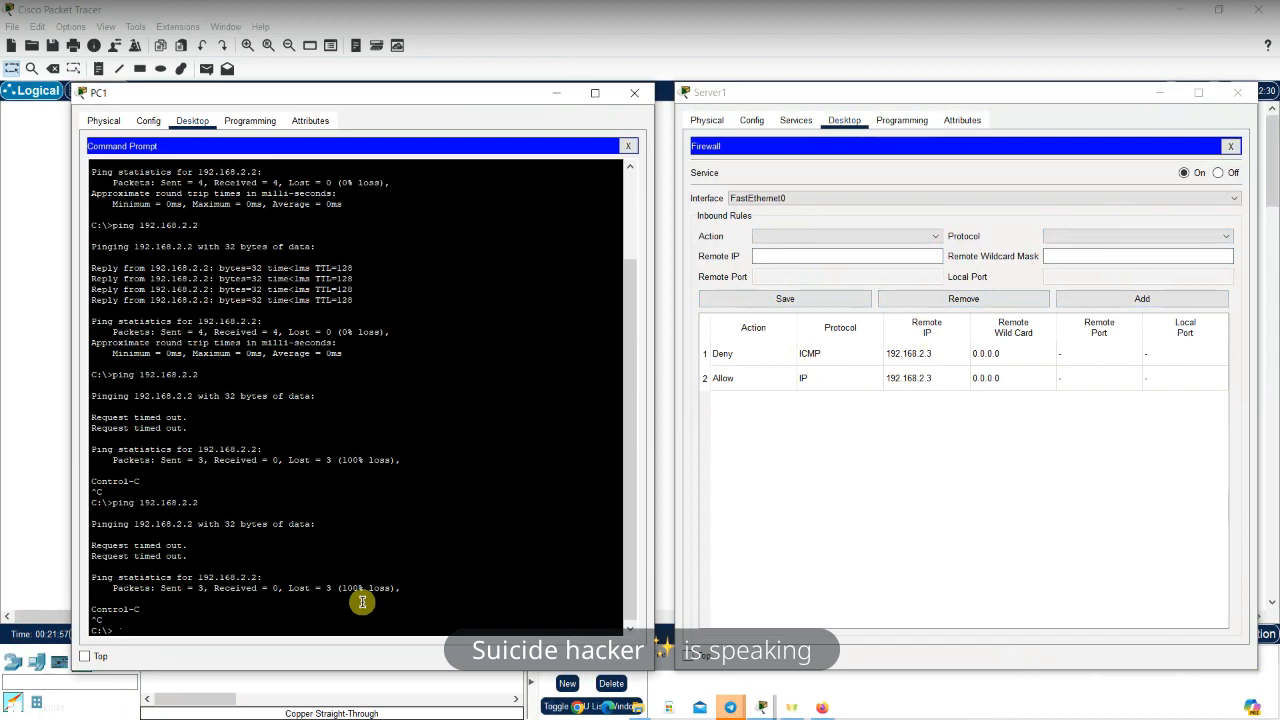
Close PC1's Command Prompt, load 192.168.2.2 in its Web Browser and place the window beside Server1's firewall
click(627, 147)
click(582, 200)
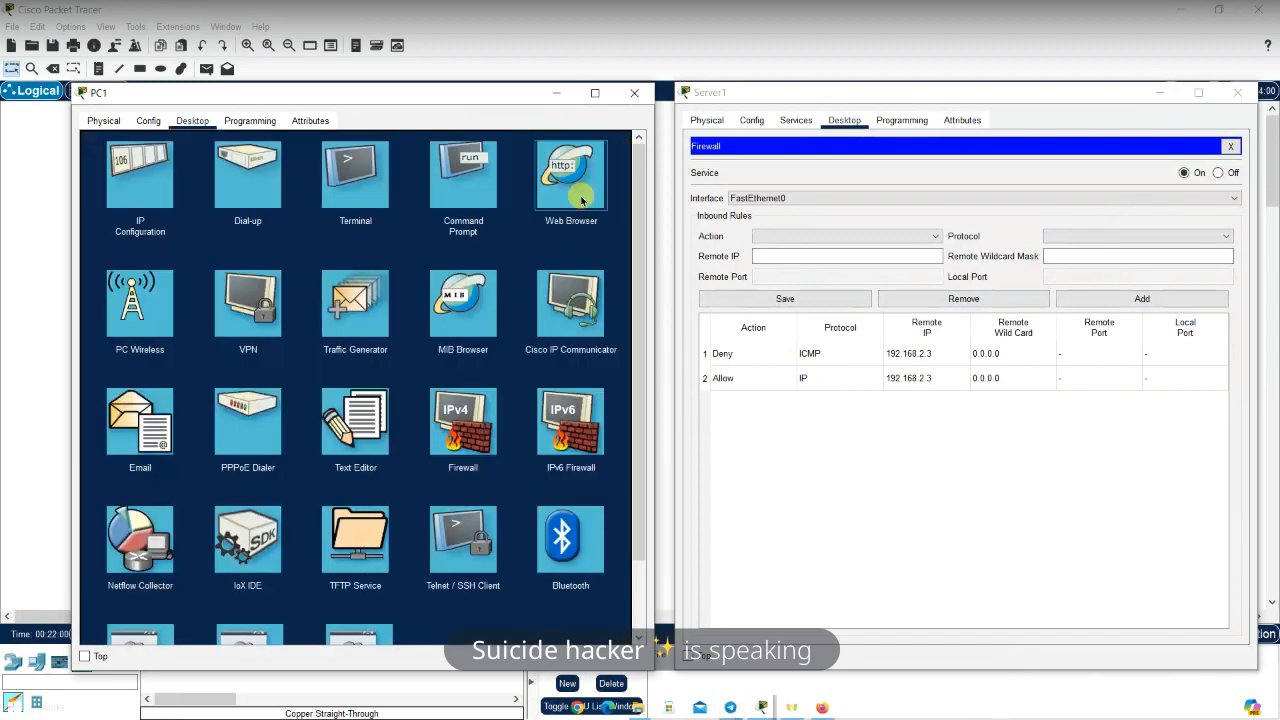
click(447, 95)
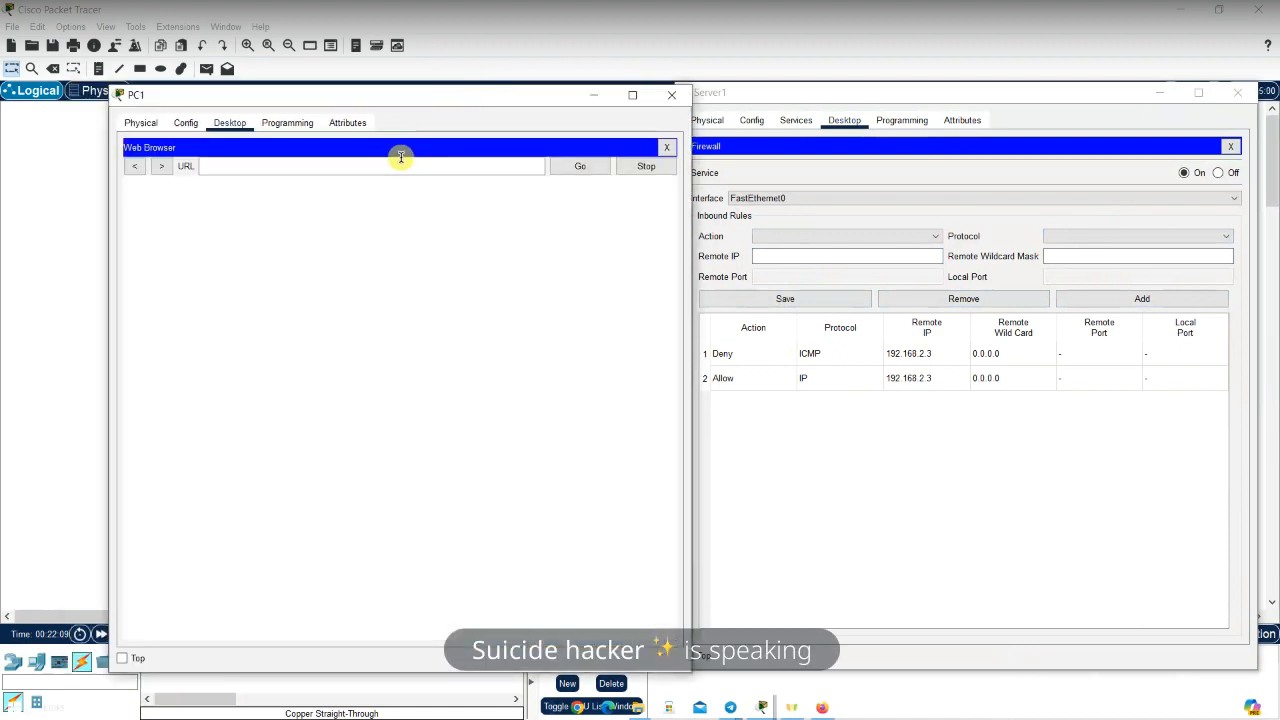
click(396, 160)
text(192.168.2.2)
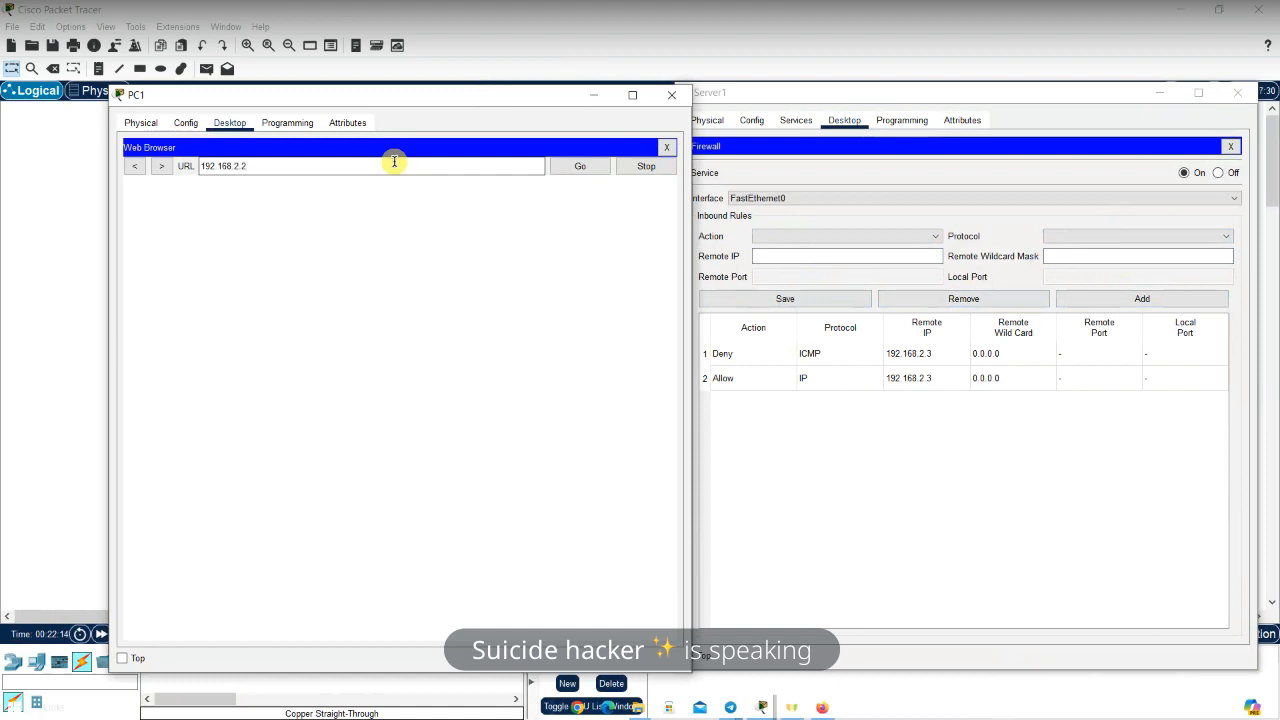
key(Return)
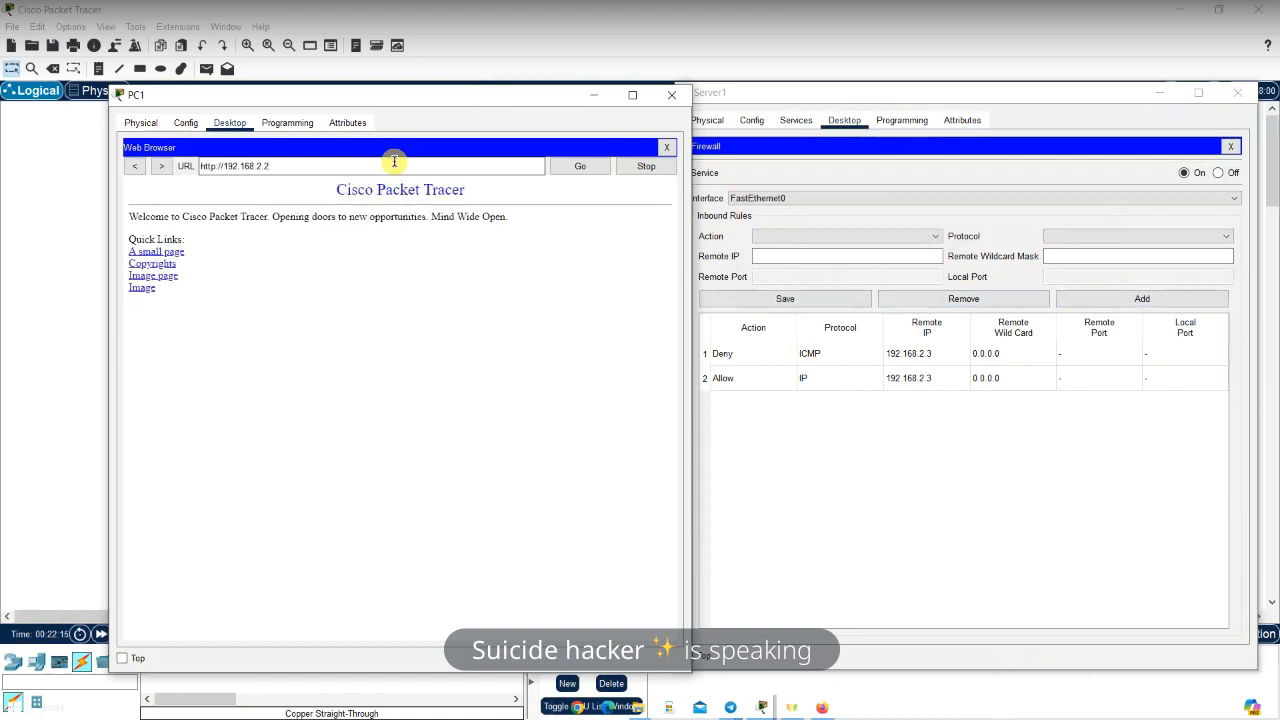
drag(496, 194, 341, 189)
click(341, 189)
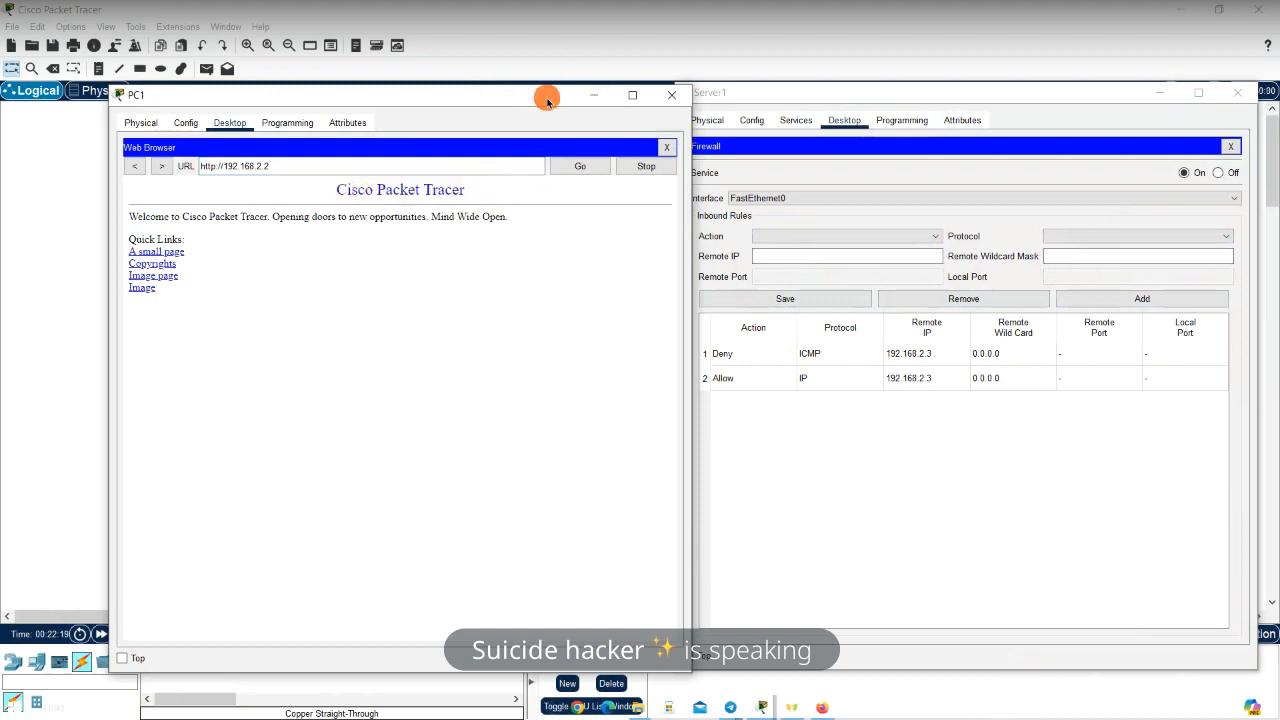
drag(548, 101, 538, 96)
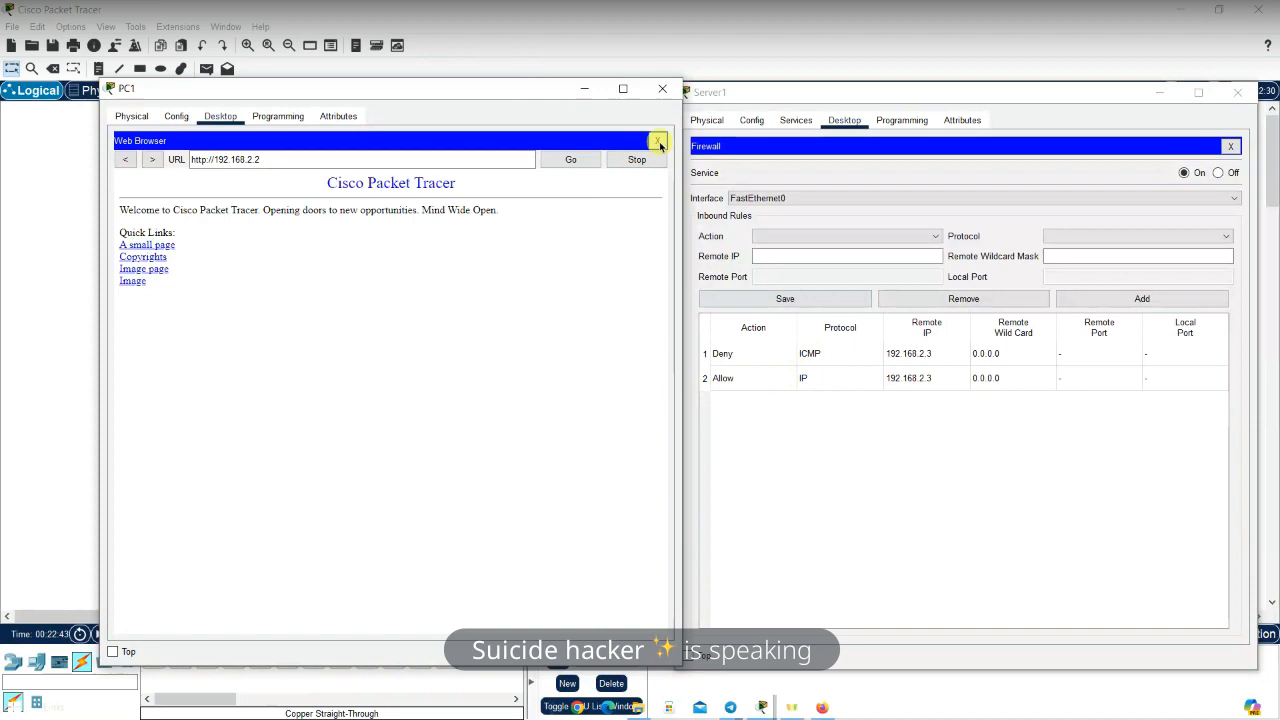
Set the action of Server1's ICMP rule for 192.168.2.3 to Allow and save it
click(760, 360)
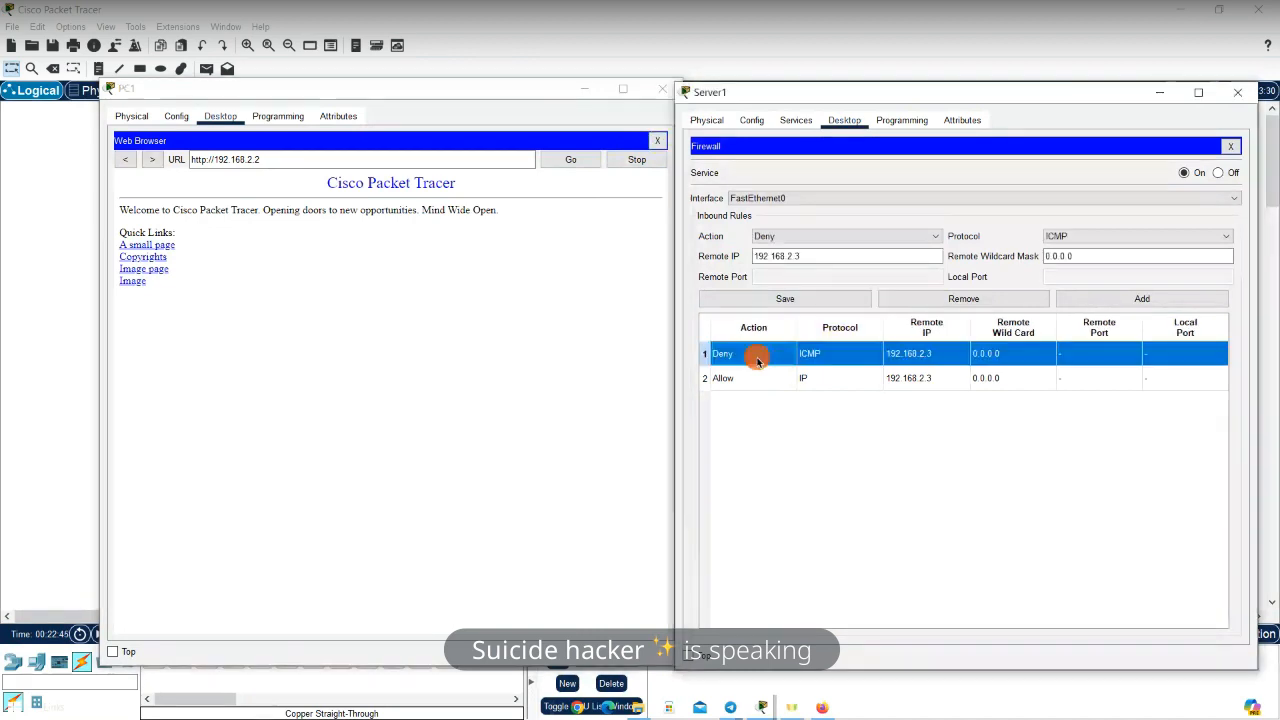
click(815, 236)
click(801, 251)
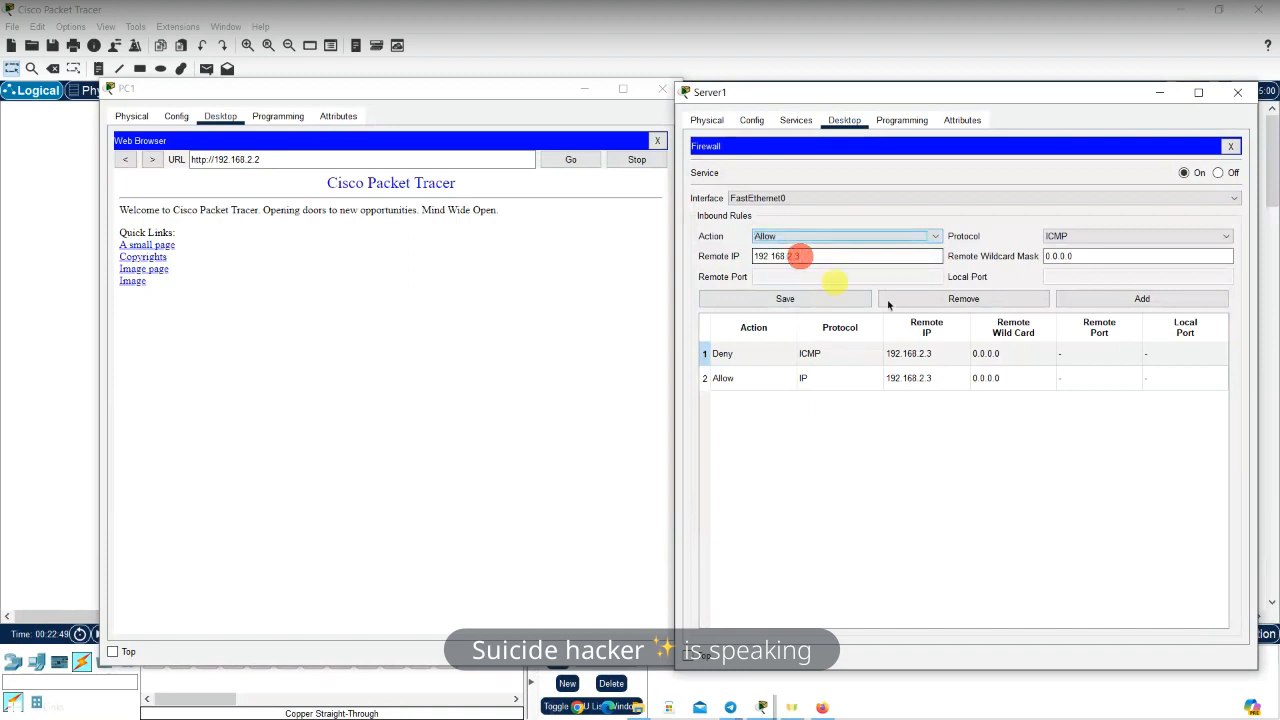
click(805, 302)
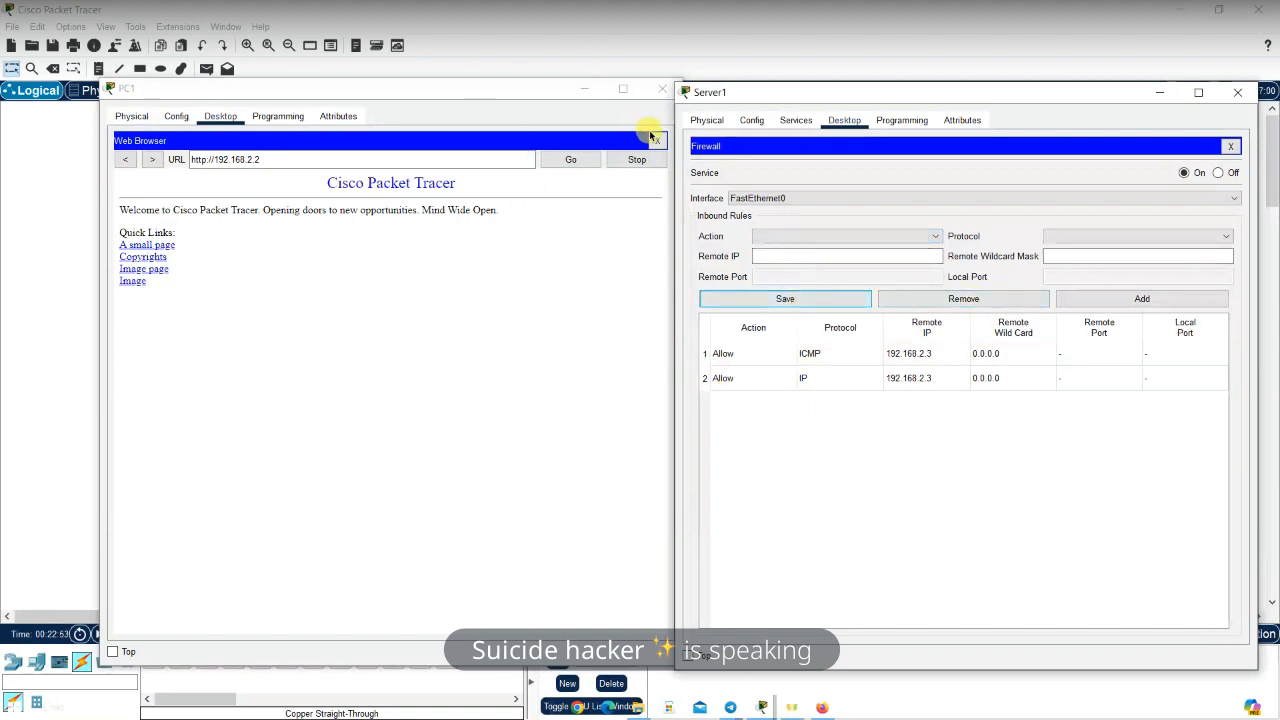
Reload 192.168.2.2 in PC1's Web Browser, follow the "A small page" link and return to the start page
click(588, 164)
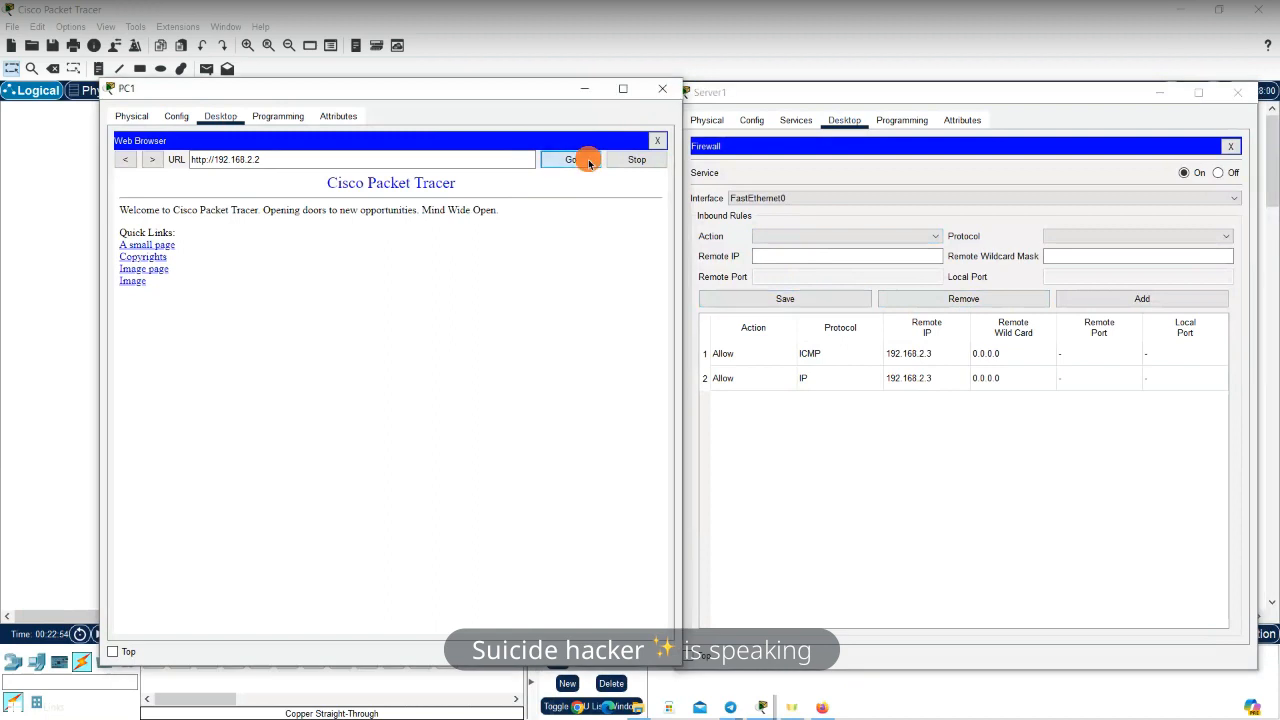
click(145, 246)
click(120, 160)
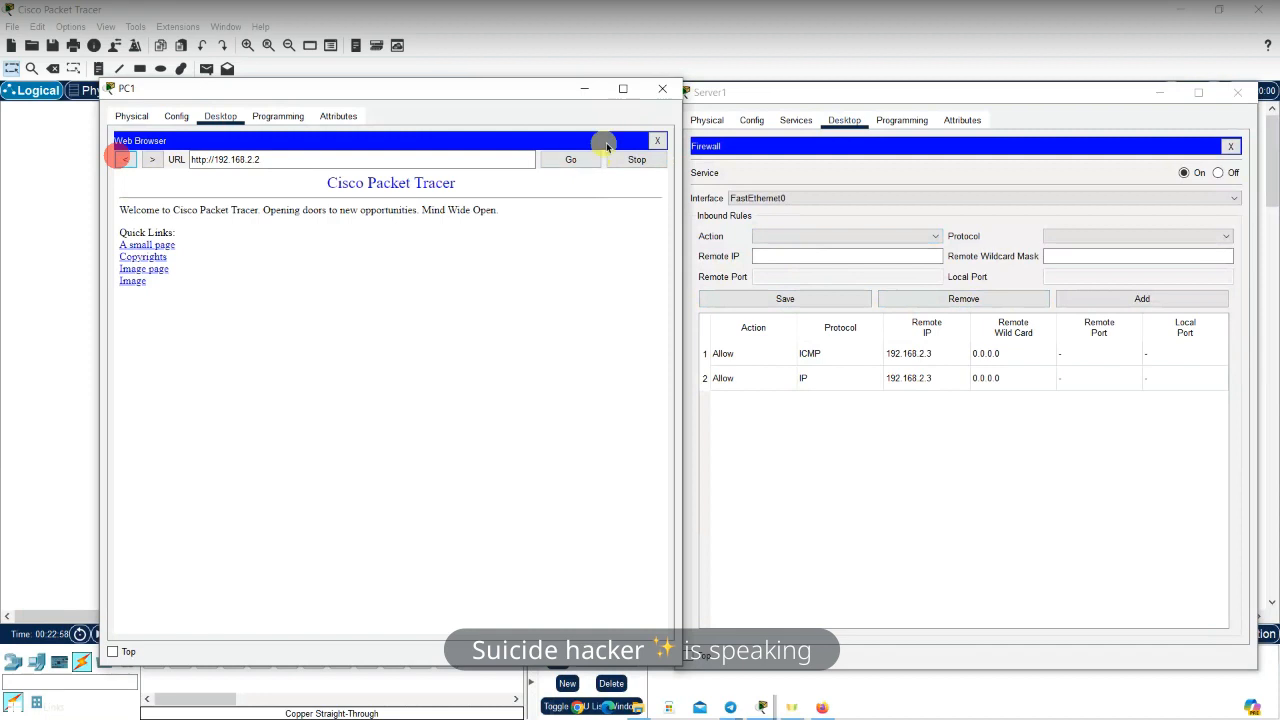
Close PC1's Web Browser and start a continuous ping with "ping -t 192.168.2.2" in the Command Prompt
click(660, 145)
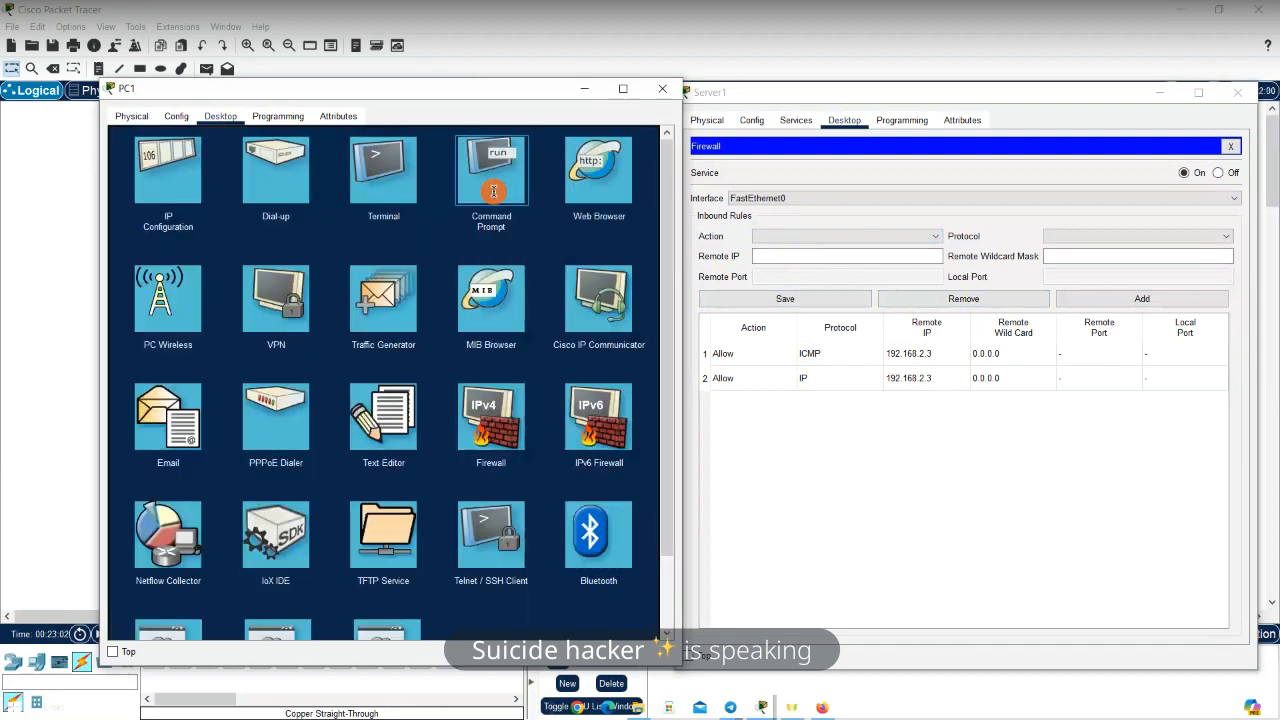
click(491, 175)
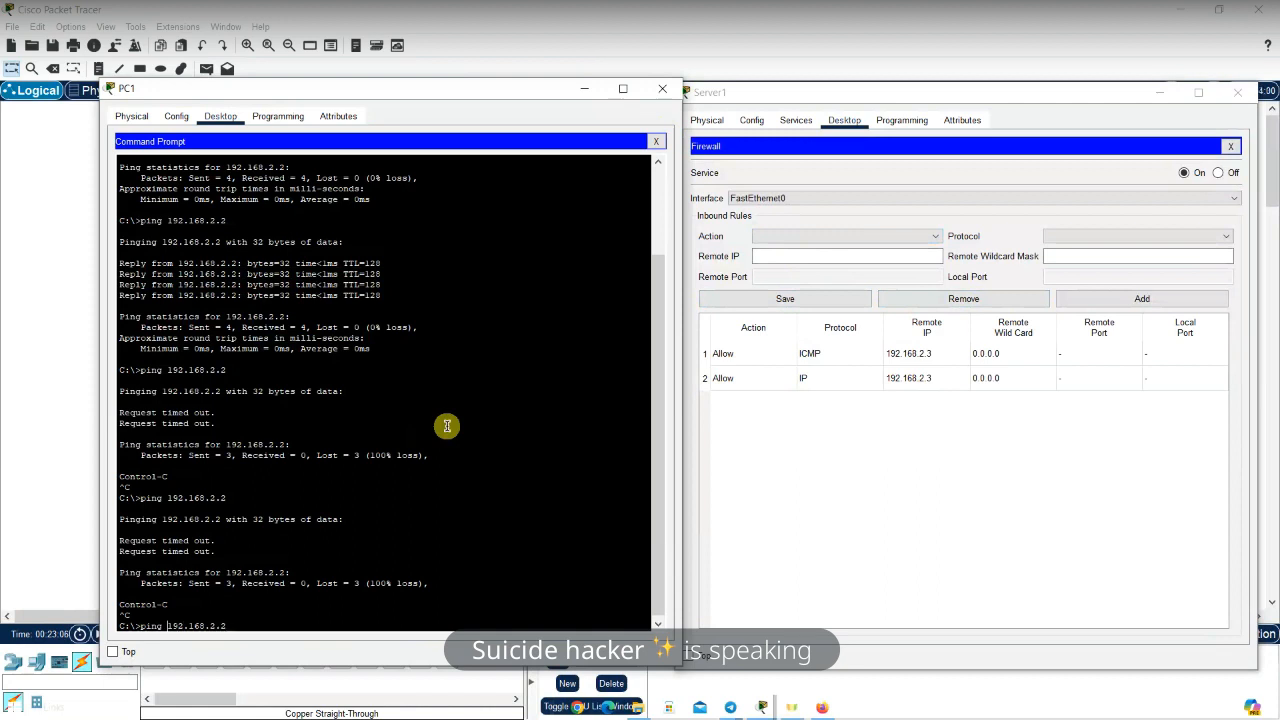
key(Return)
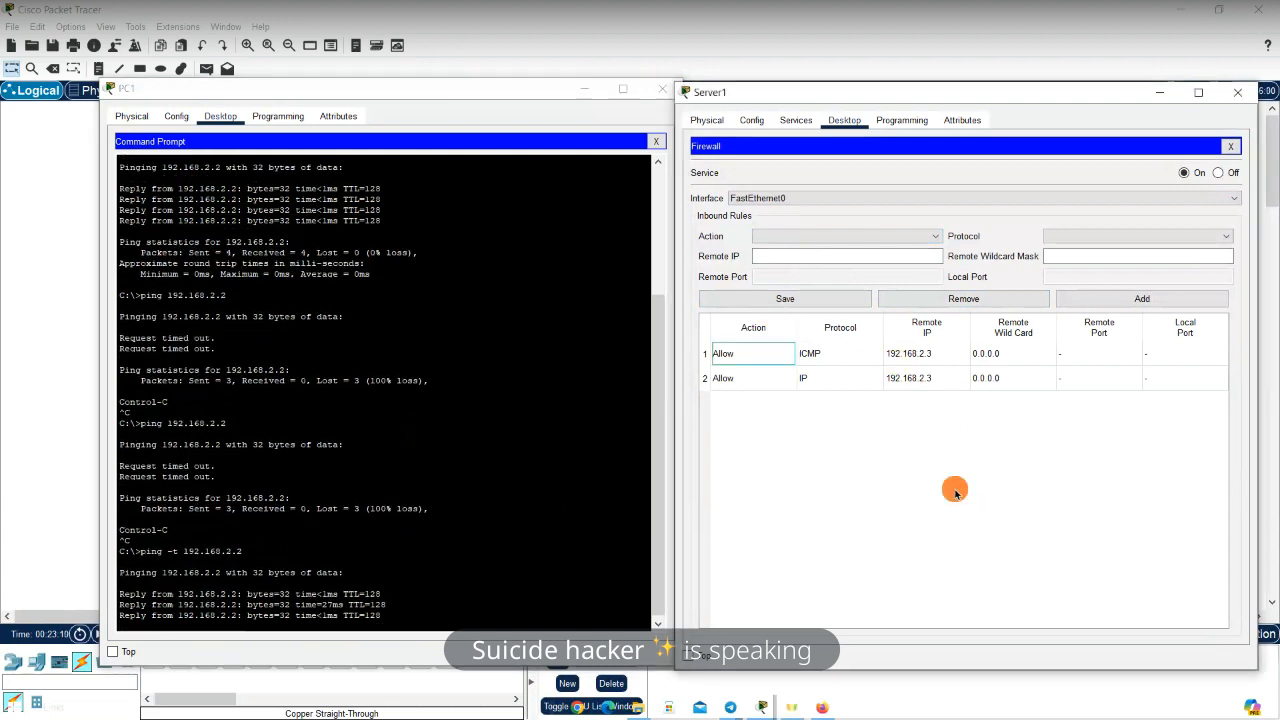
Set Server1's ICMP rule to Deny while the ping runs, and save the rule repeatedly to reapply it
click(763, 362)
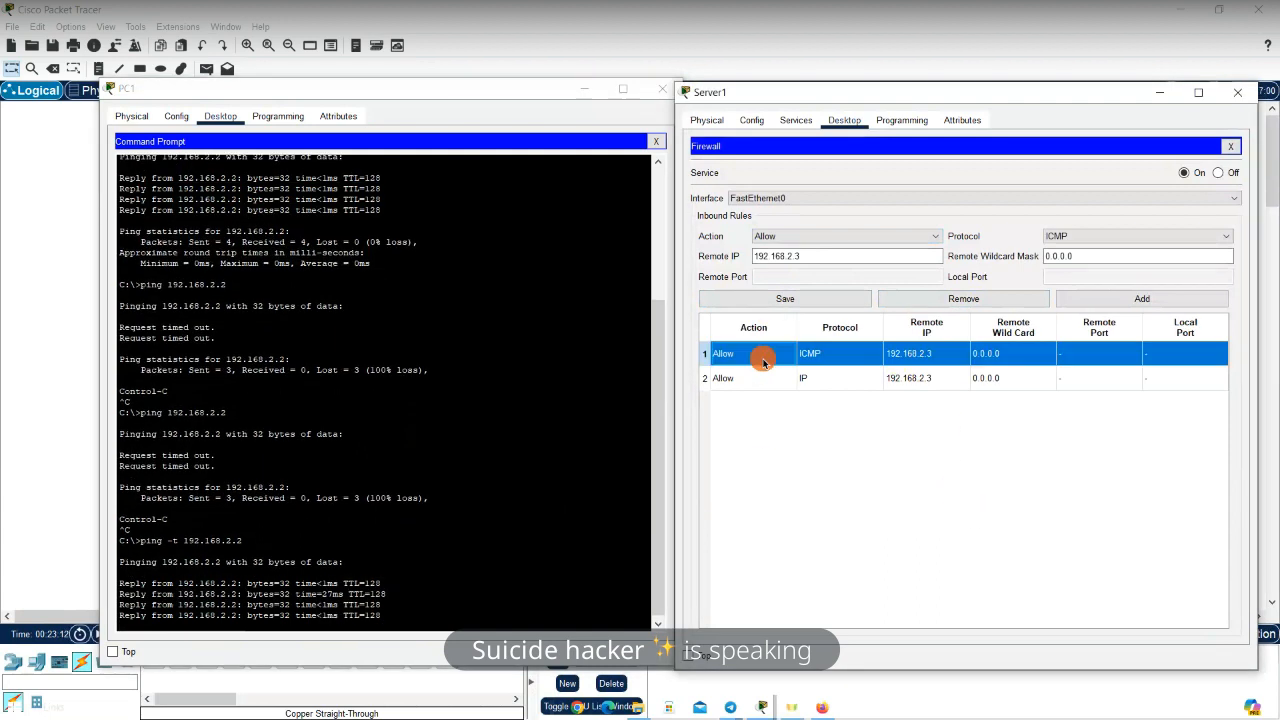
click(835, 237)
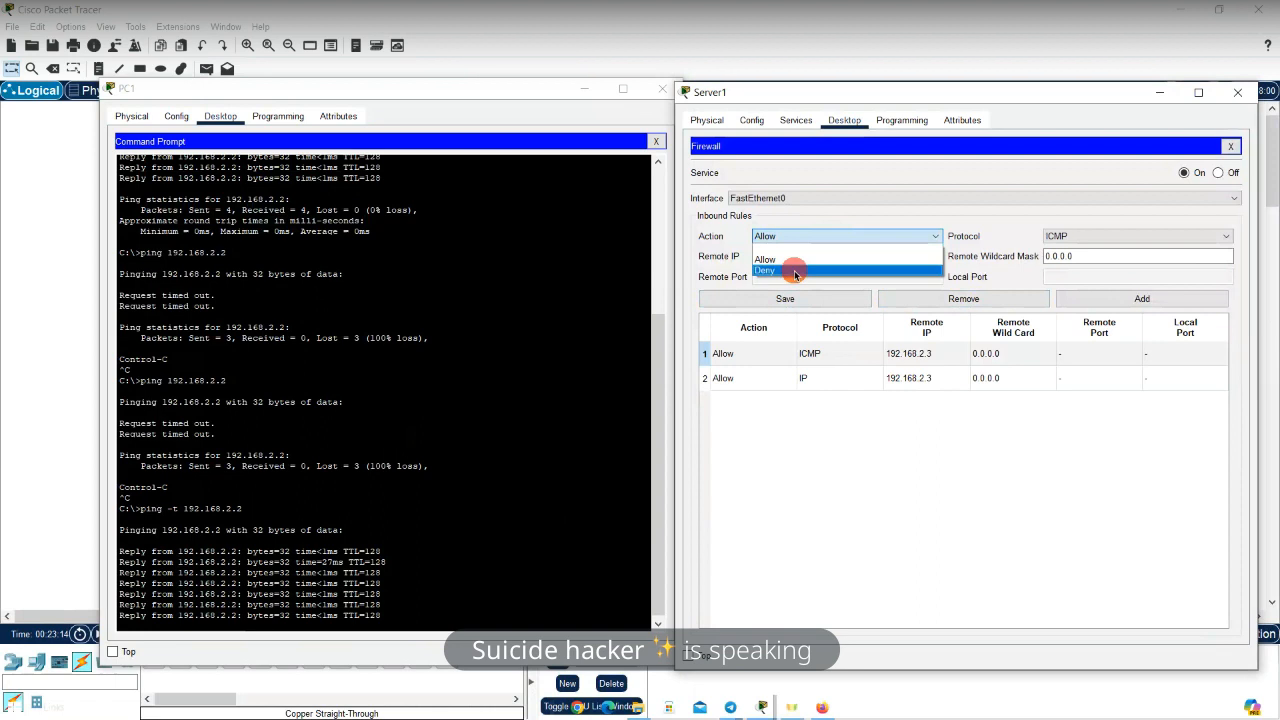
click(795, 271)
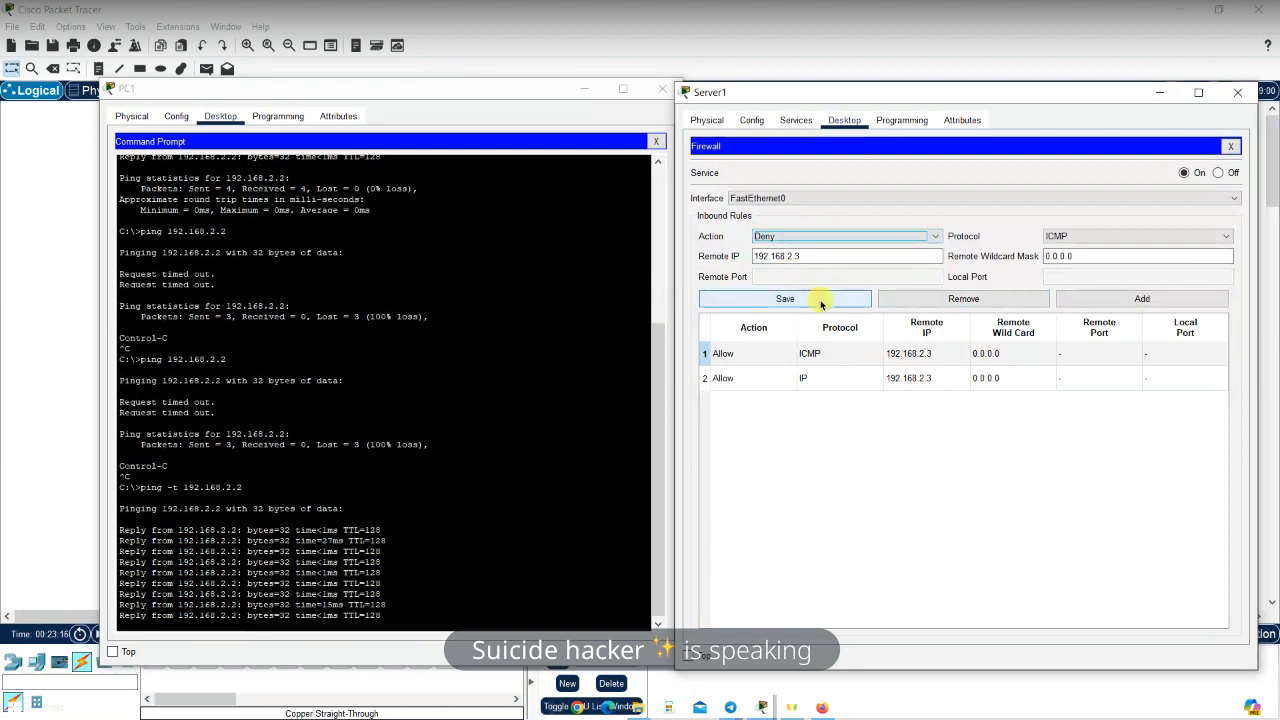
click(820, 301)
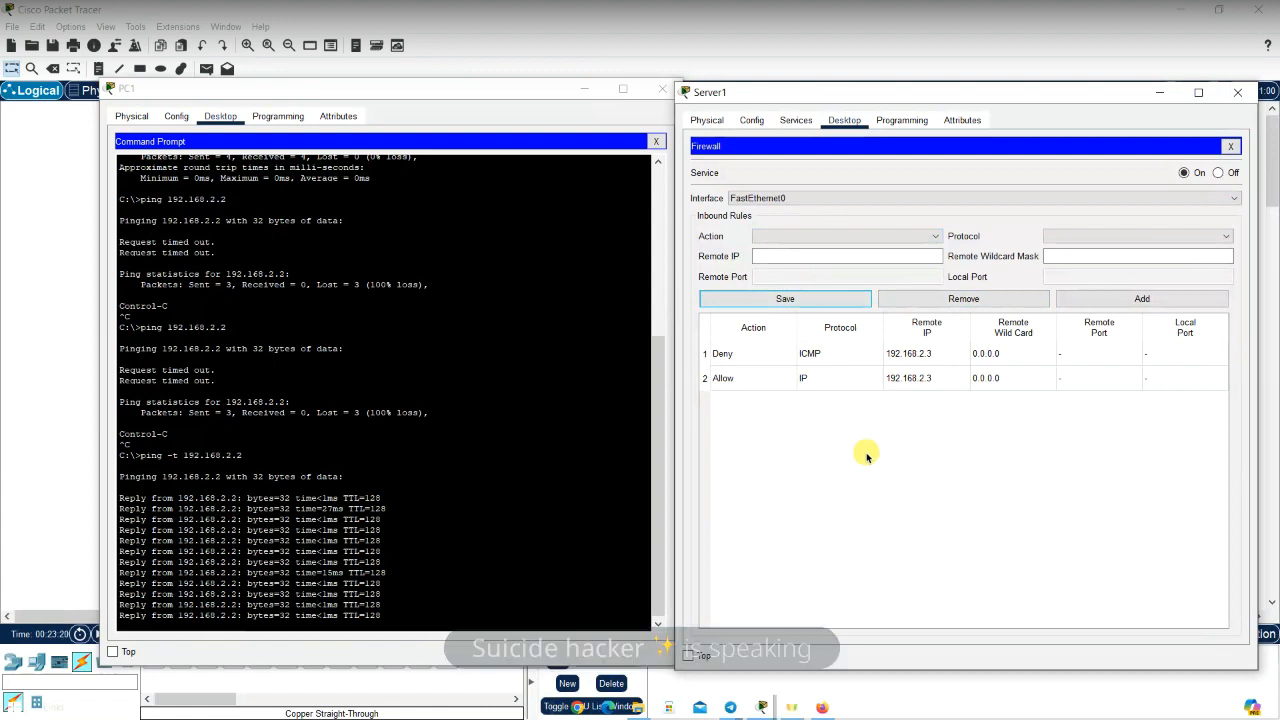
click(786, 352)
click(817, 302)
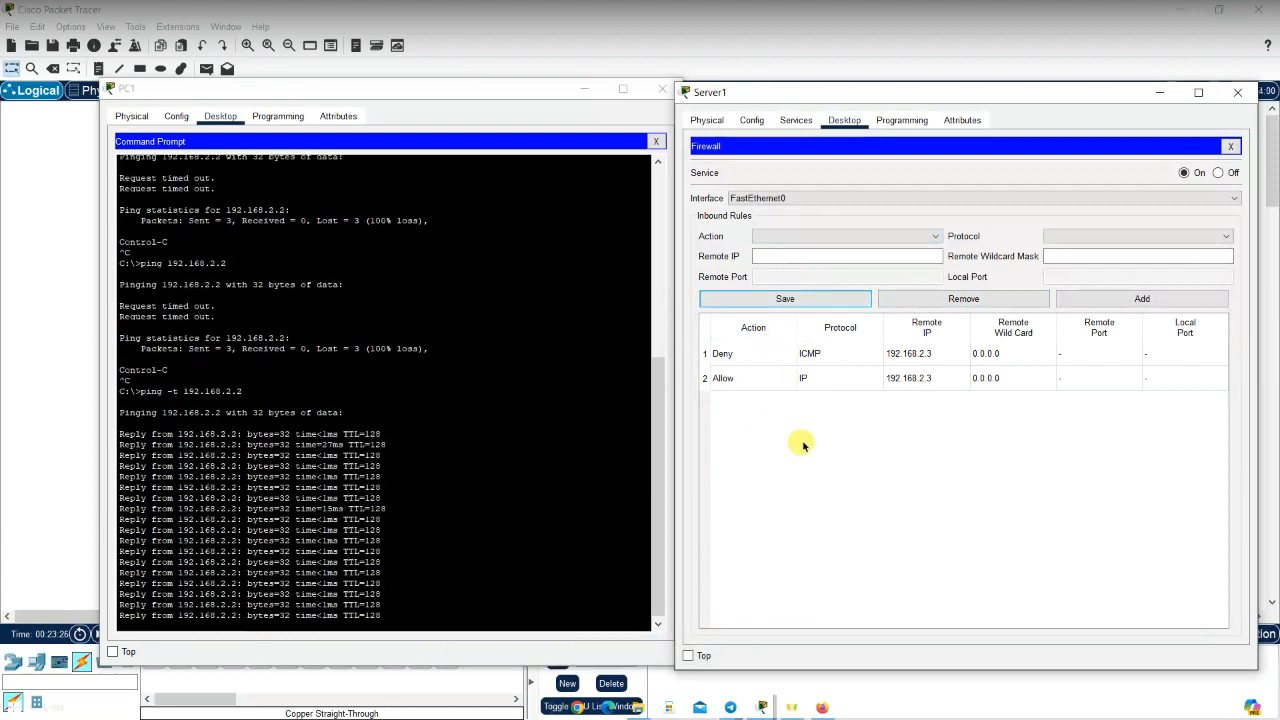
click(741, 355)
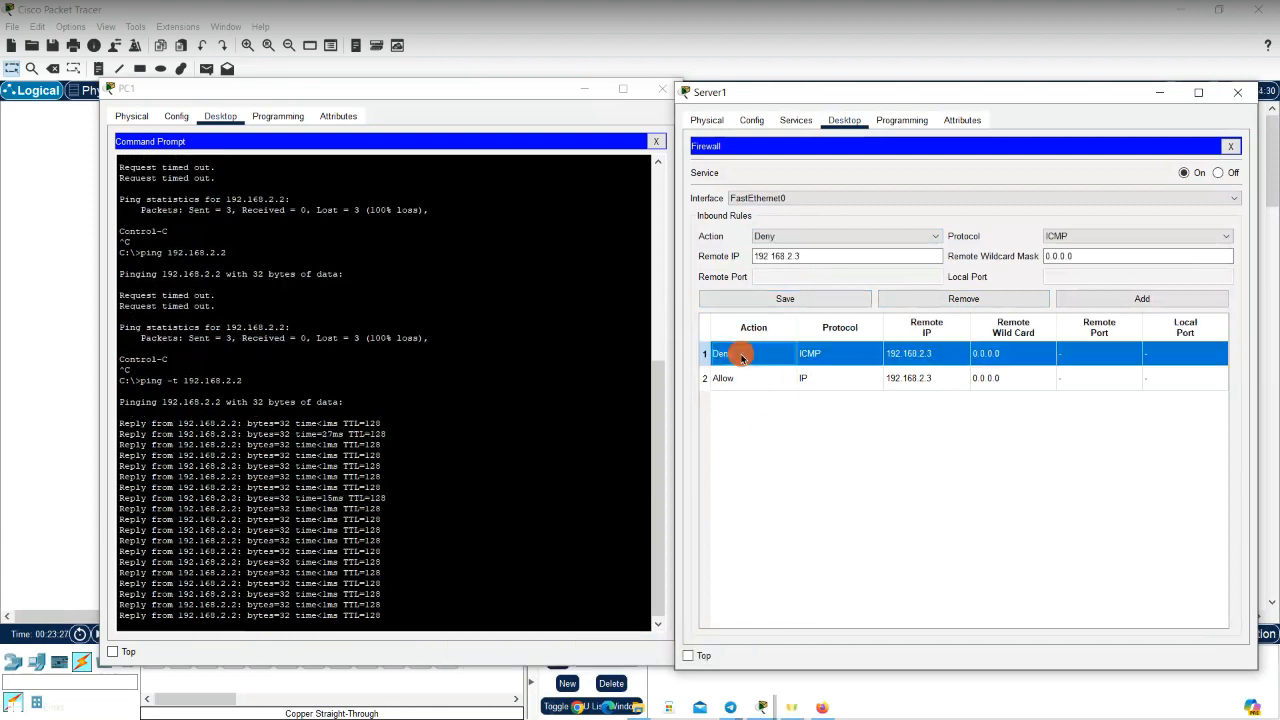
click(801, 298)
Switch Server1's ICMP rule for 192.168.2.3 back to Allow and save it
click(749, 356)
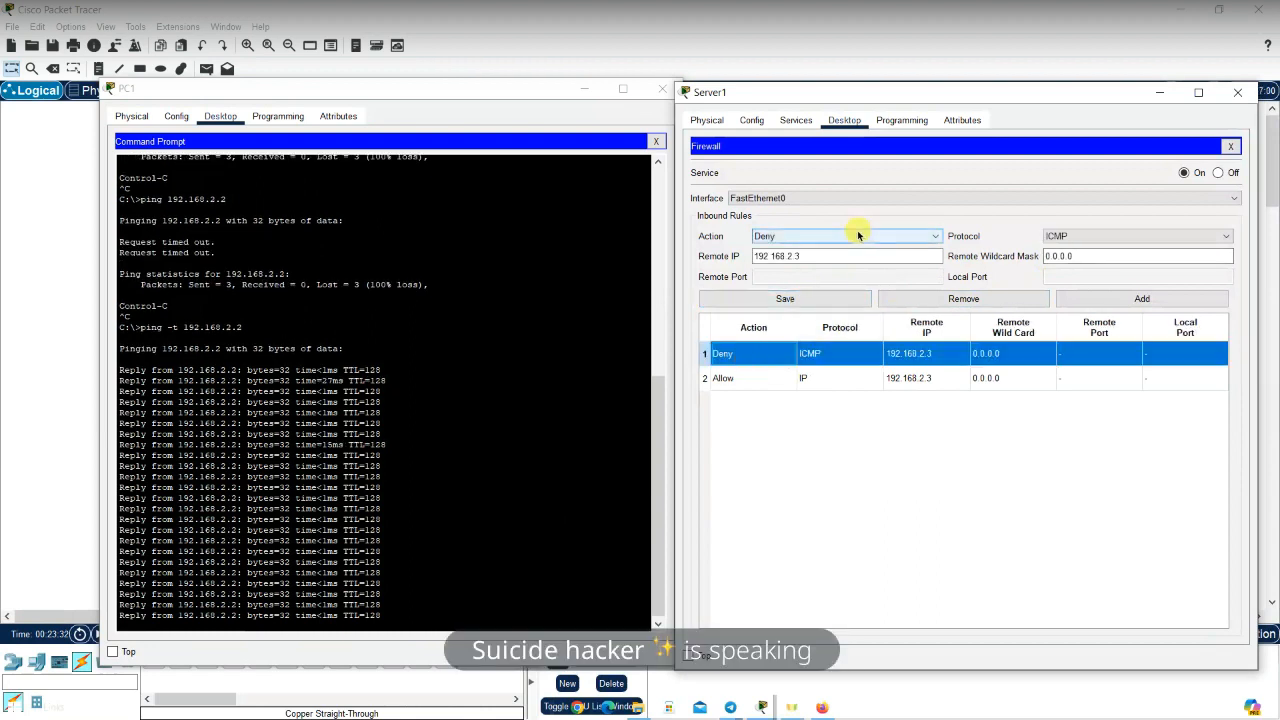
click(815, 236)
click(828, 260)
click(790, 296)
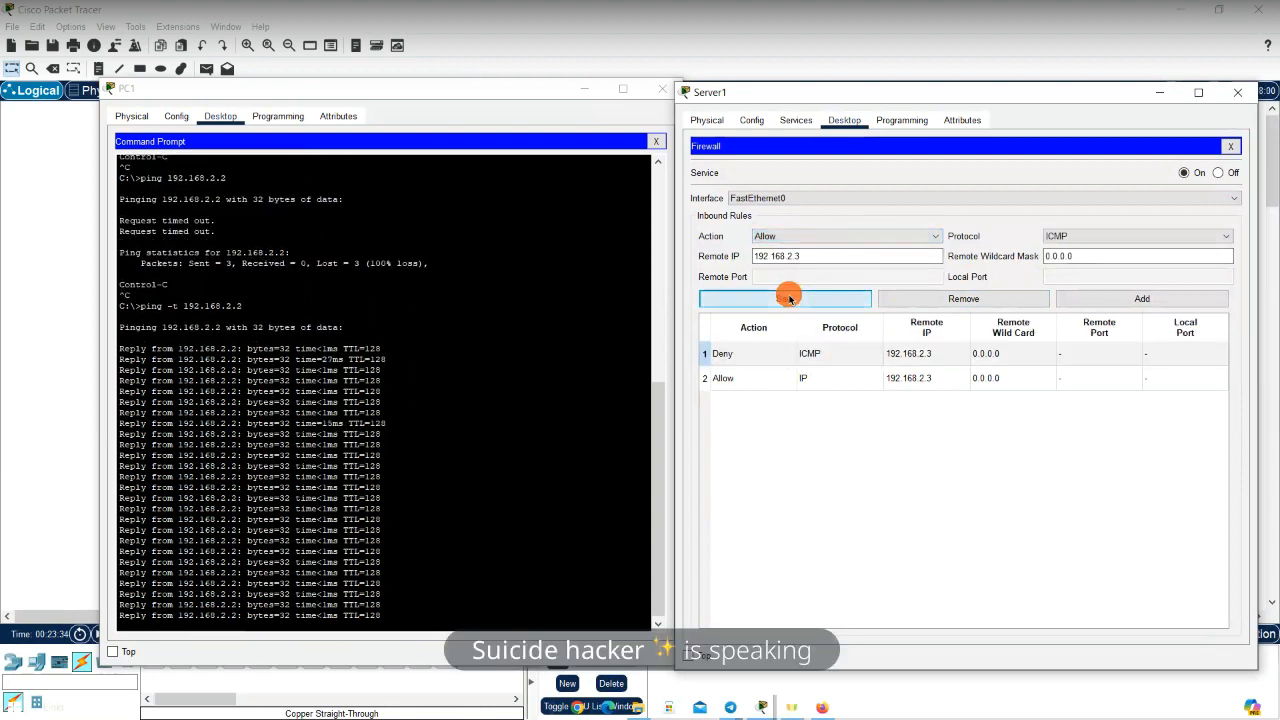
Set Server1's ICMP rule for 192.168.2.3 to Deny, save it, and try to save it again
click(748, 355)
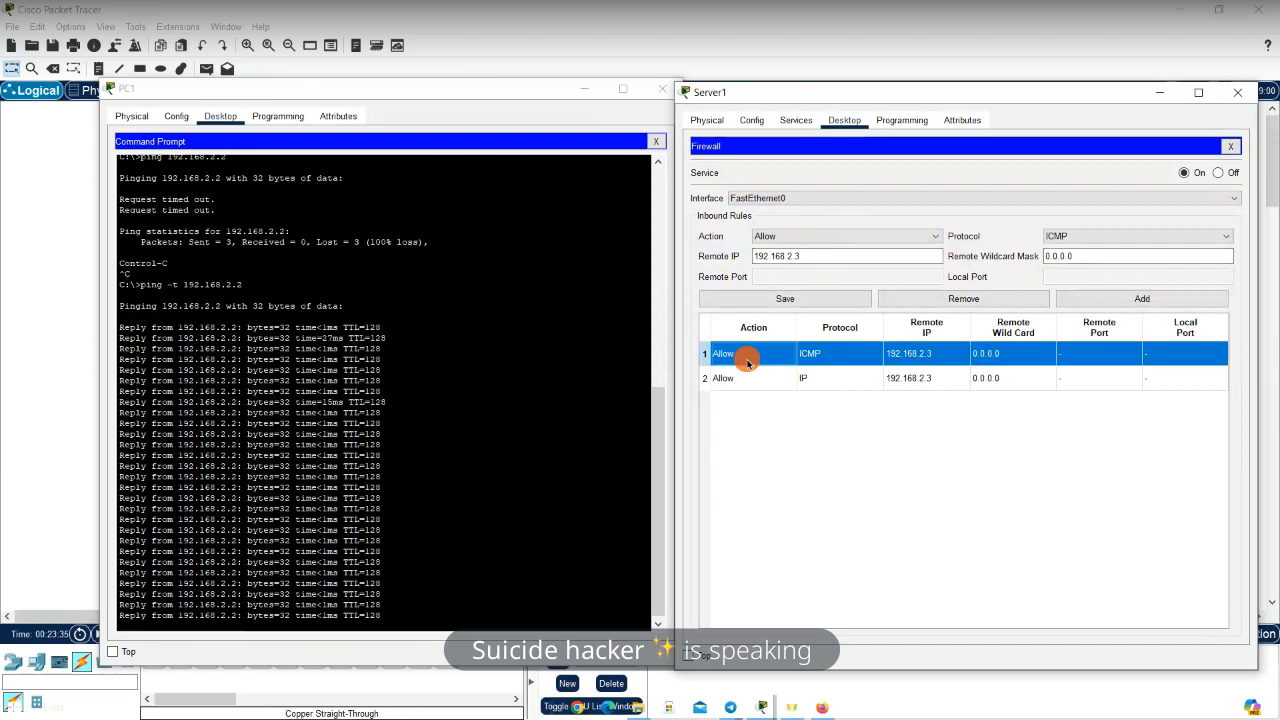
click(856, 237)
click(794, 271)
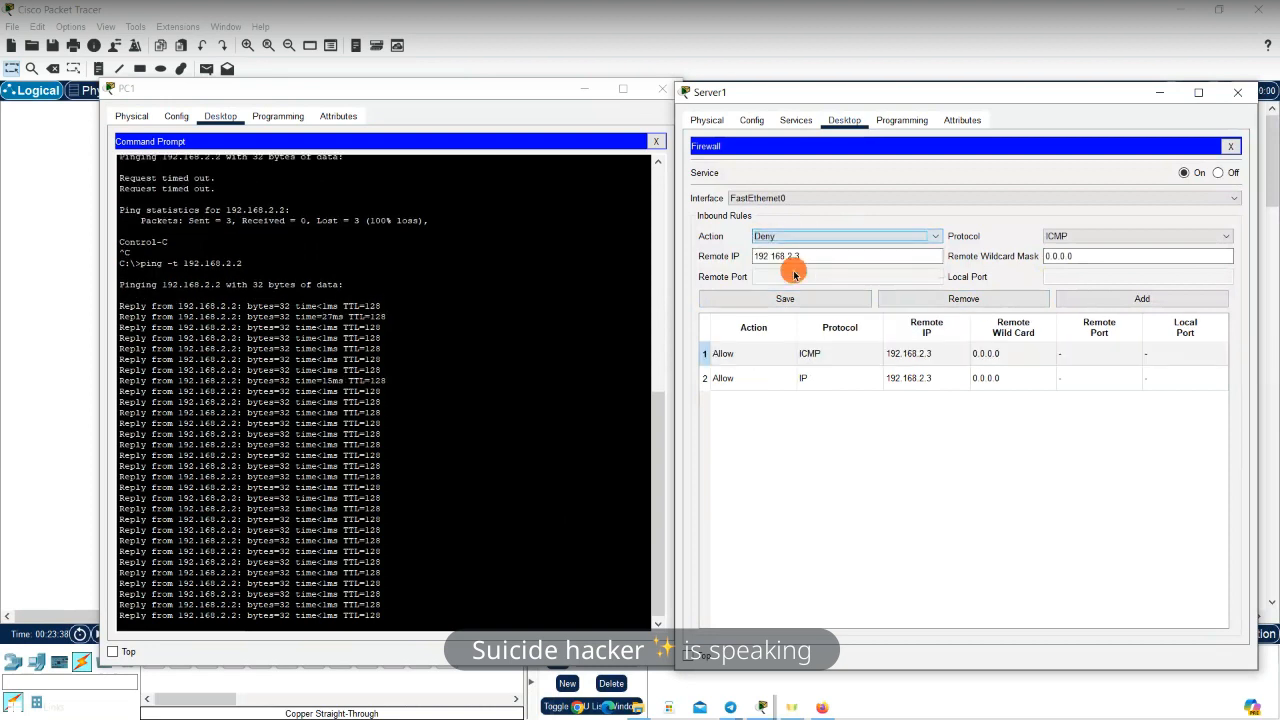
click(853, 299)
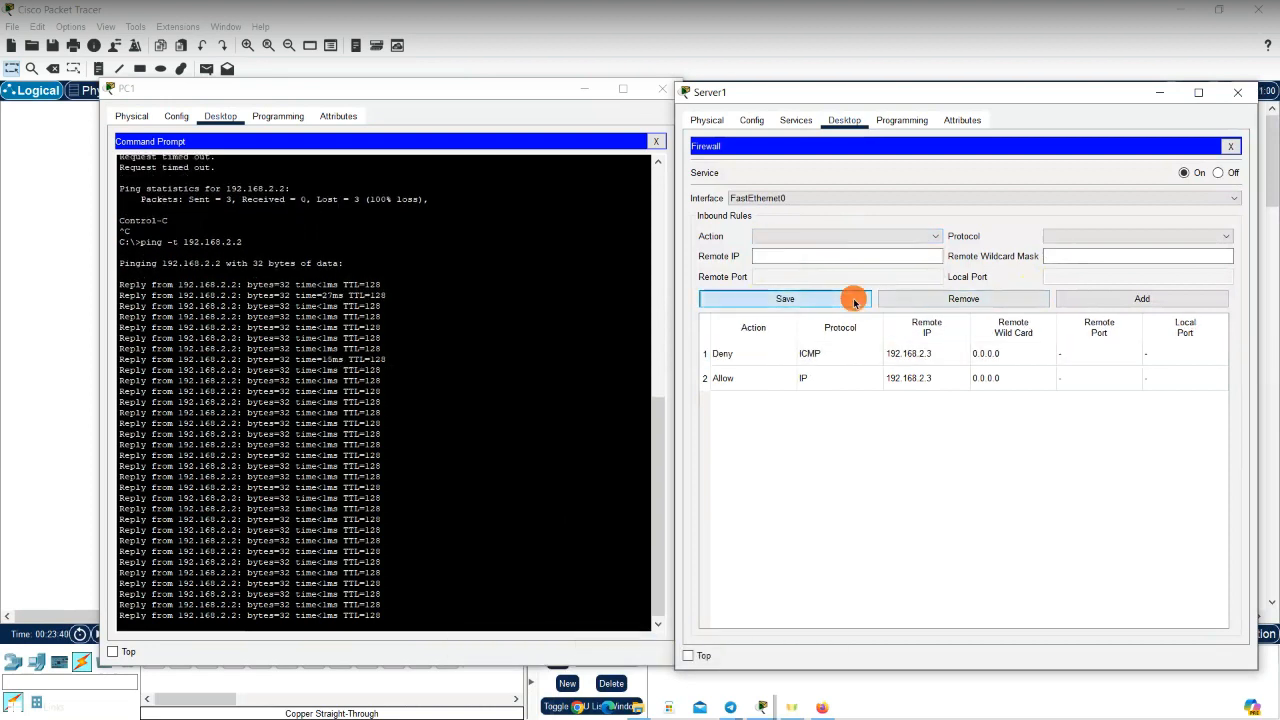
click(853, 300)
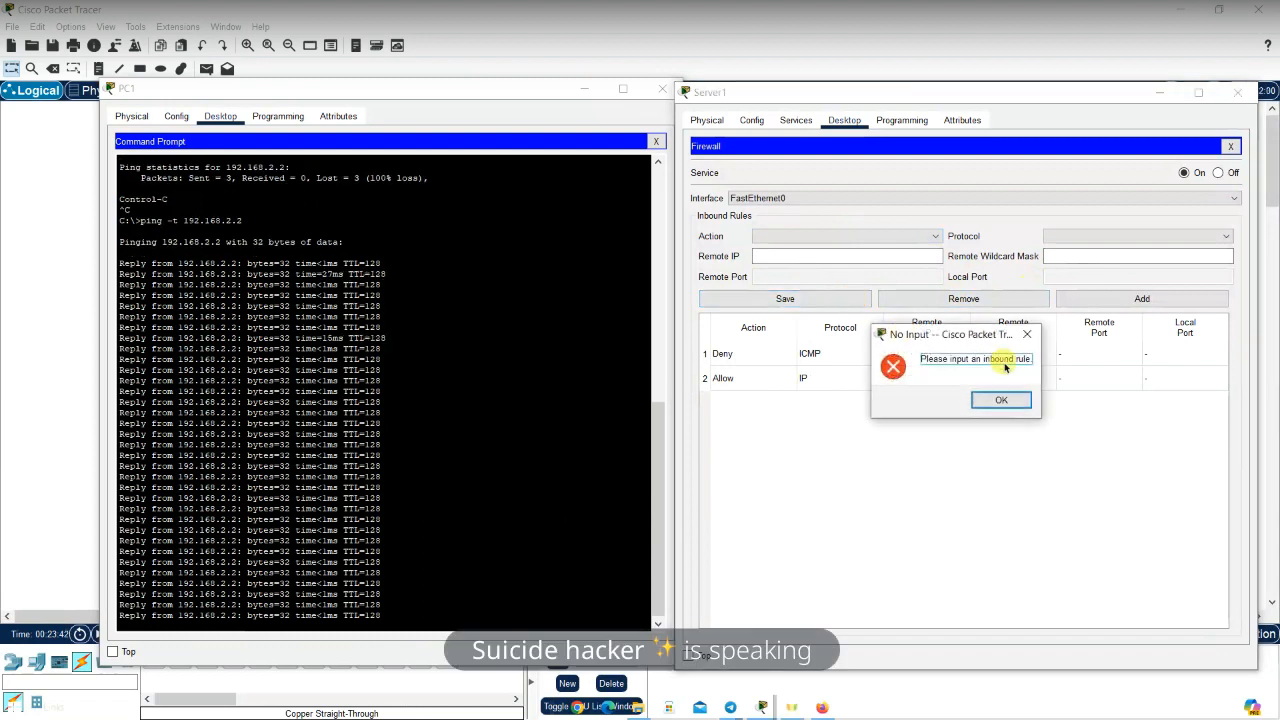
click(1033, 334)
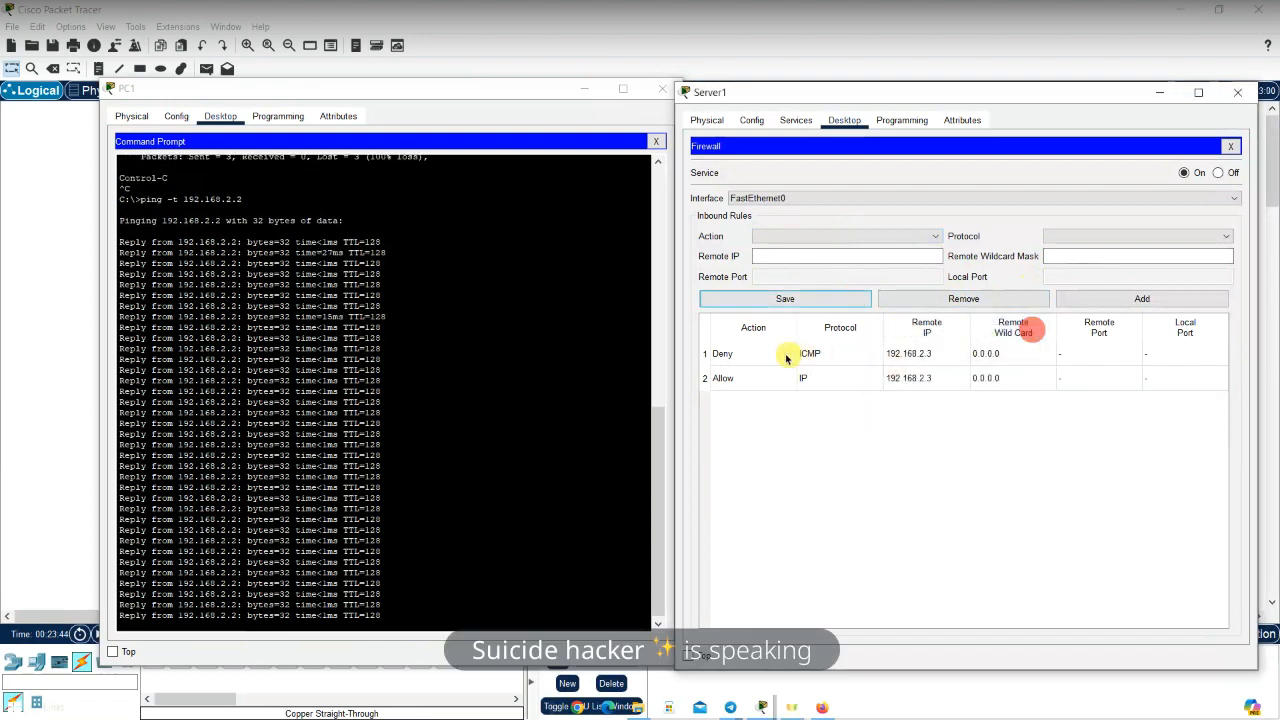
click(771, 353)
click(829, 300)
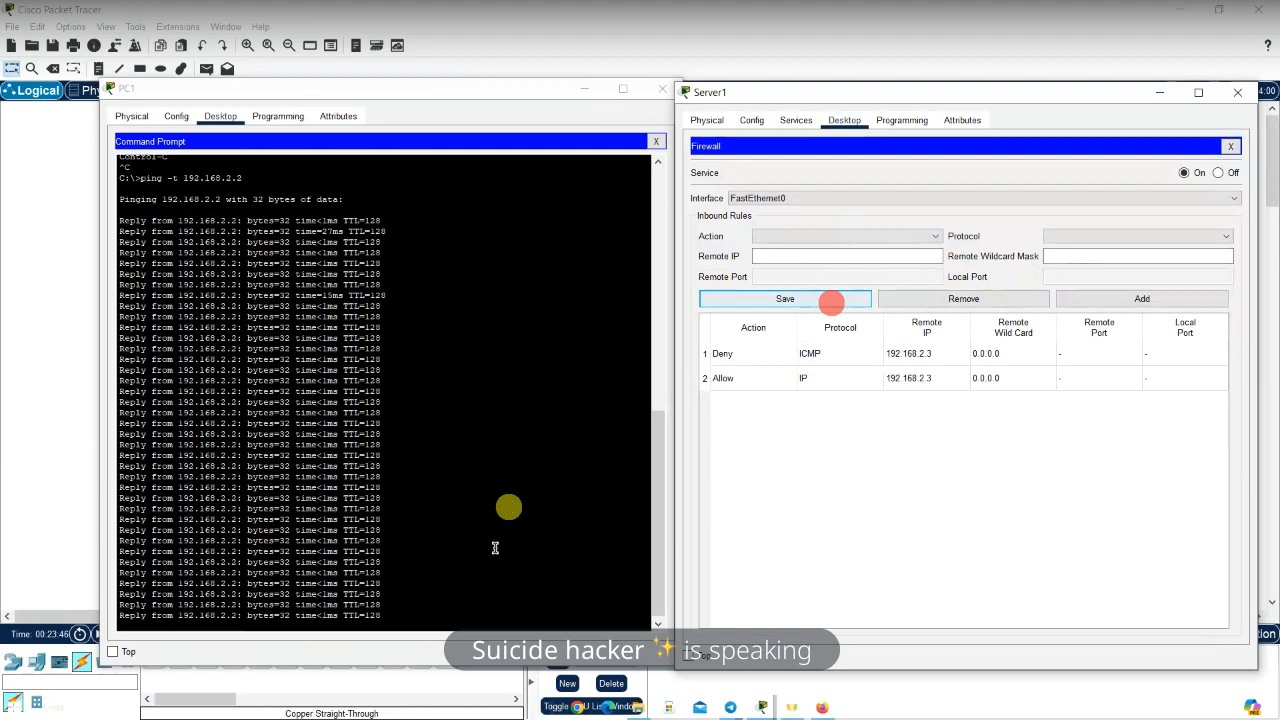
Stop PC1's running ping, start "ping -t 192.168.2.2" again and interrupt it
click(423, 606)
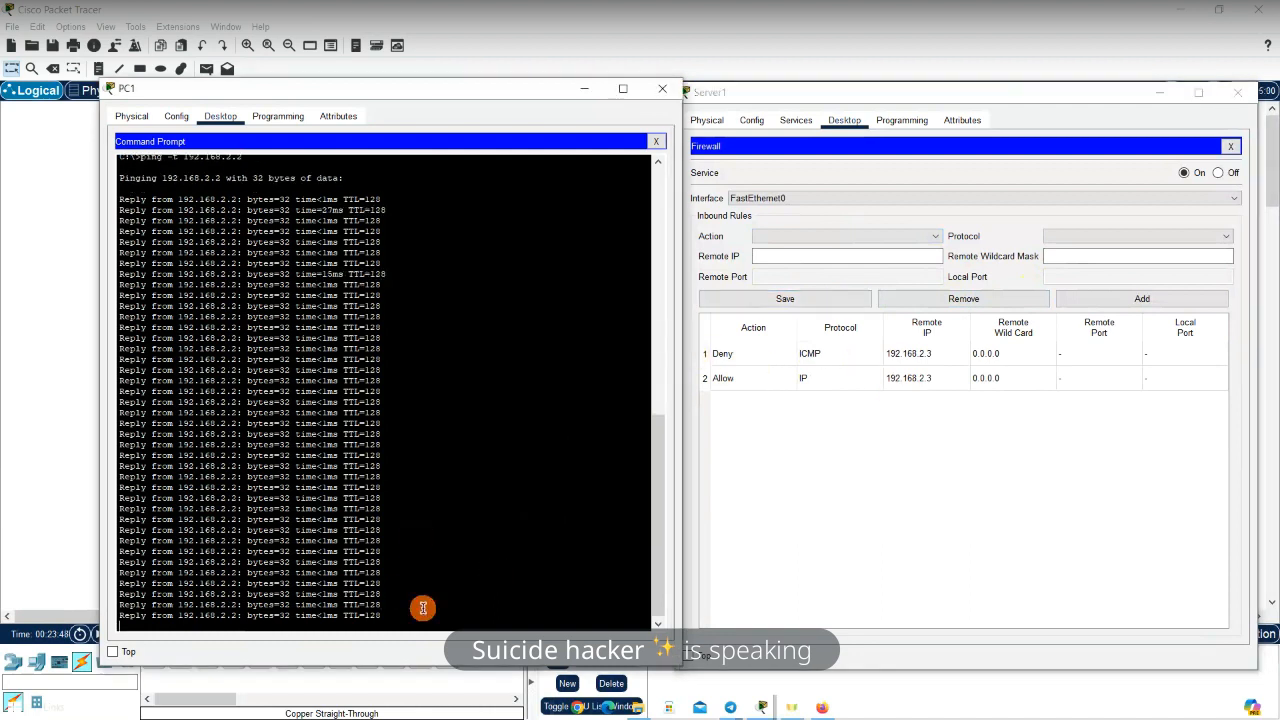
key(ctrl+c)
key(Up)
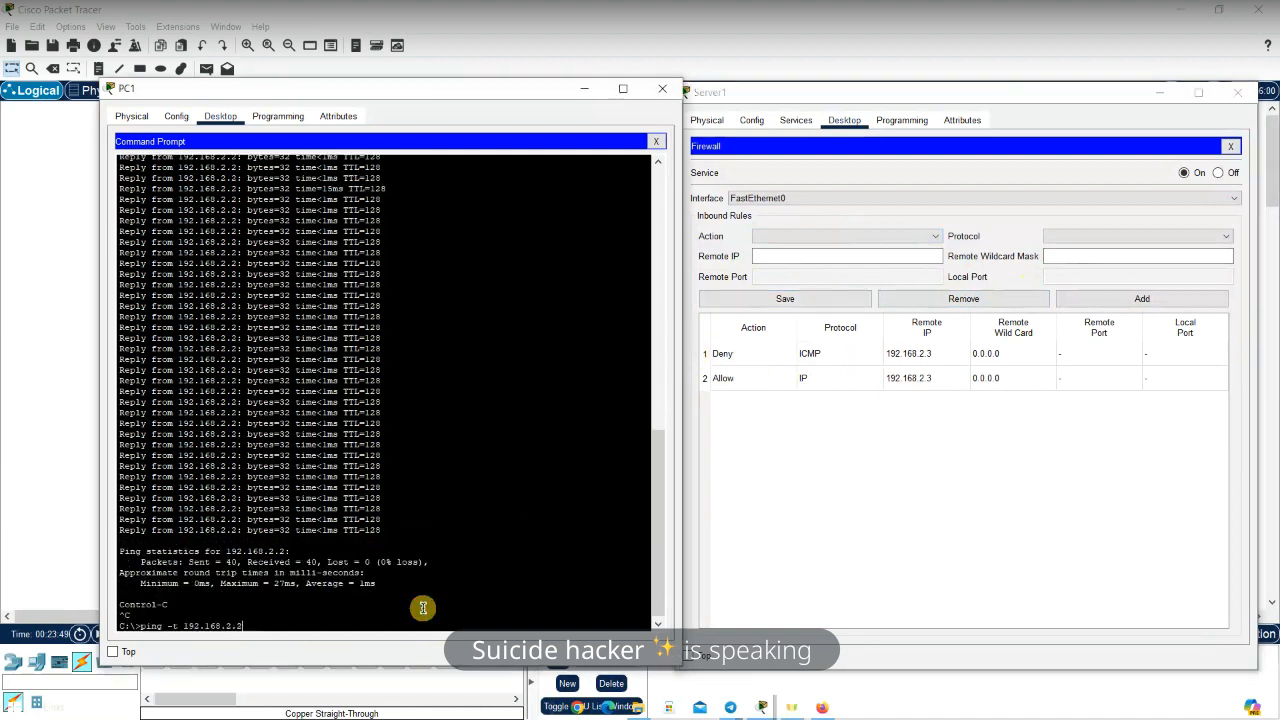
key(Return)
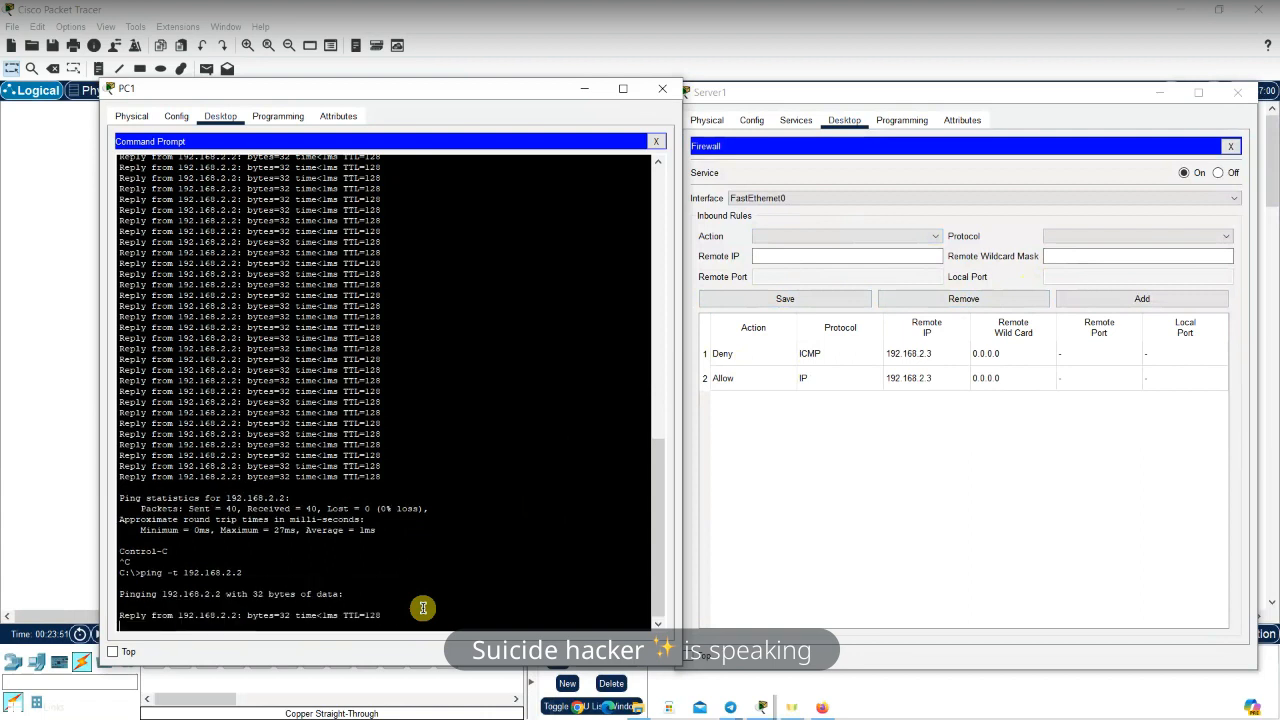
key(ctrl+c)
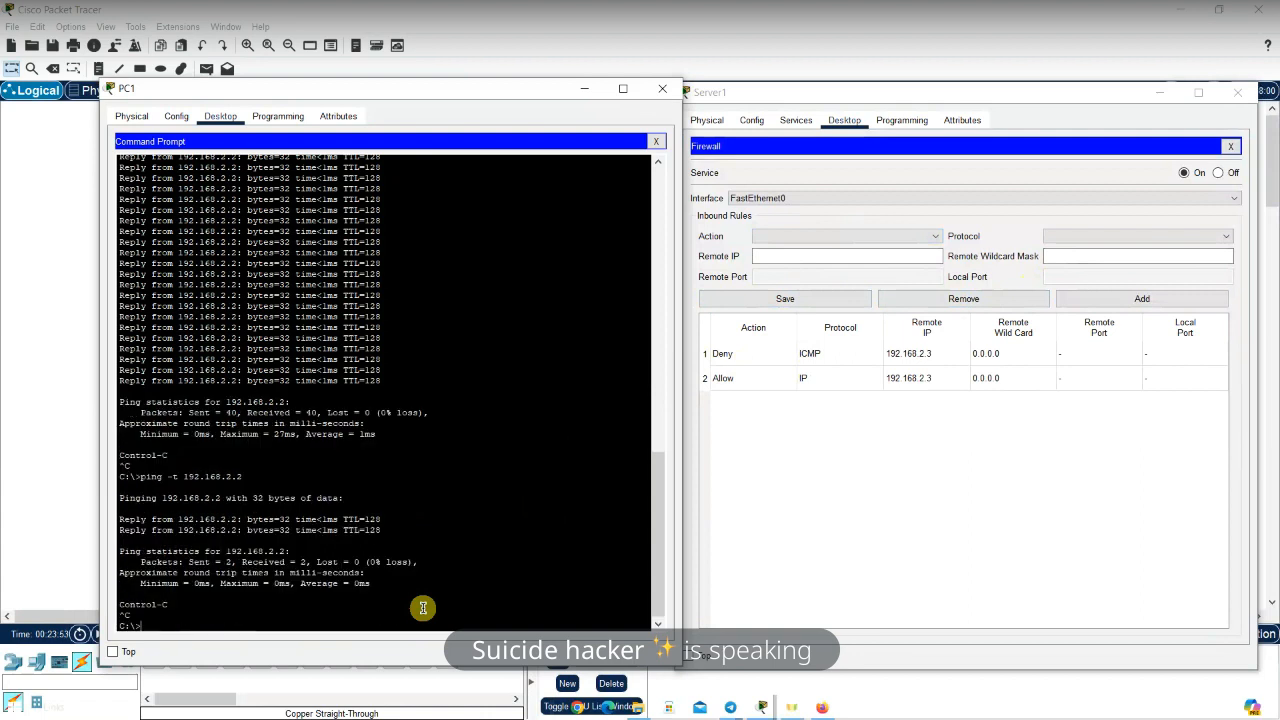
Set Server1's IP rule for 192.168.2.3 to Deny and save it
click(773, 385)
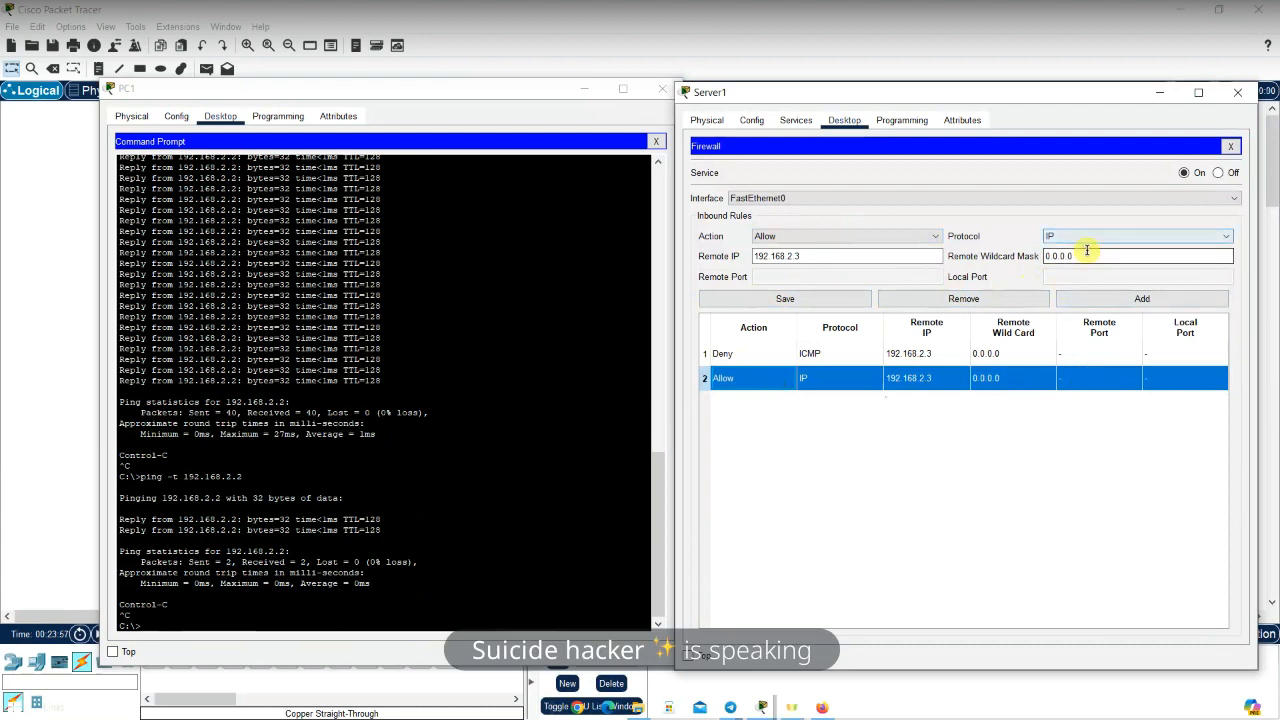
click(878, 236)
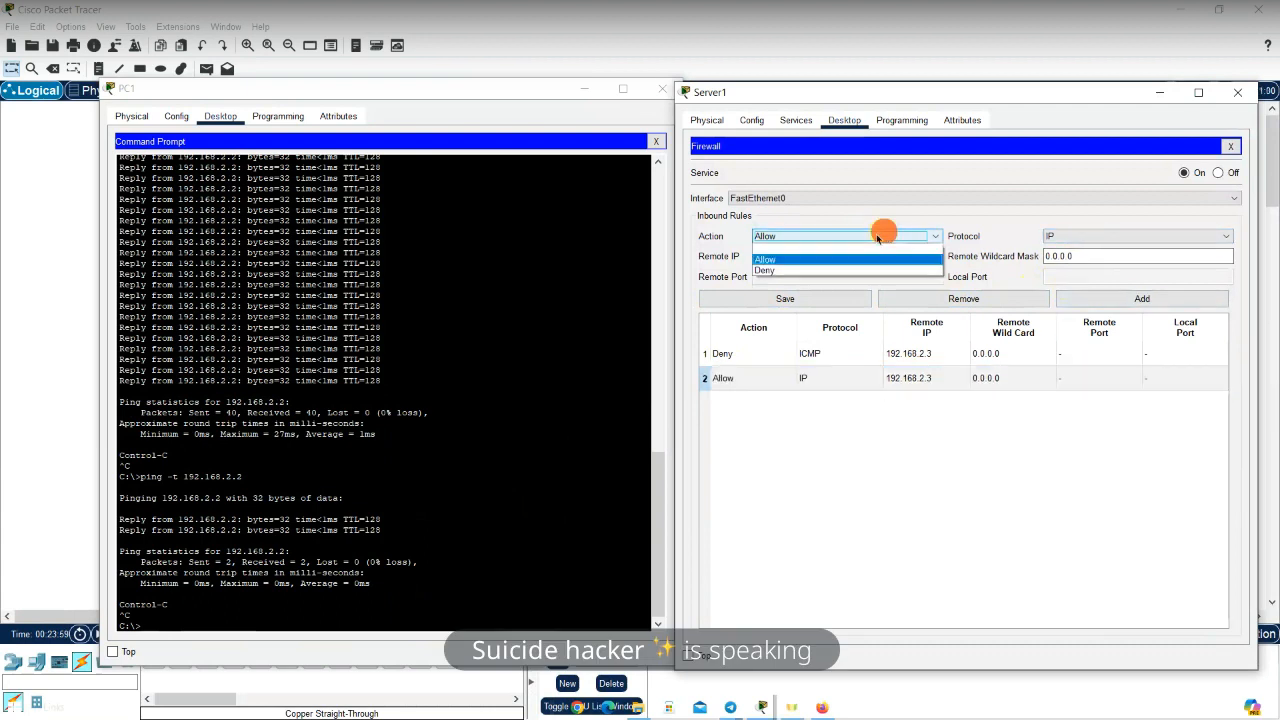
click(842, 270)
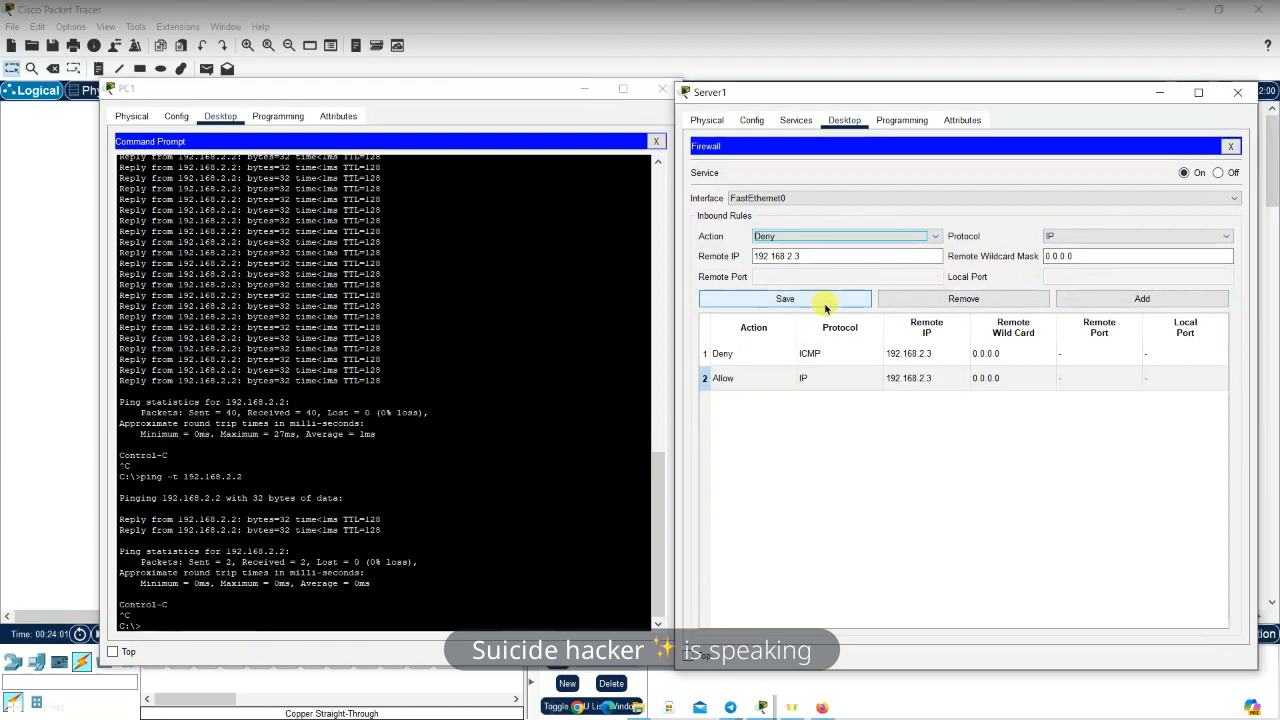
click(823, 303)
Restart the continuous ping "ping -t 192.168.2.2" in PC1's Command Prompt
click(441, 578)
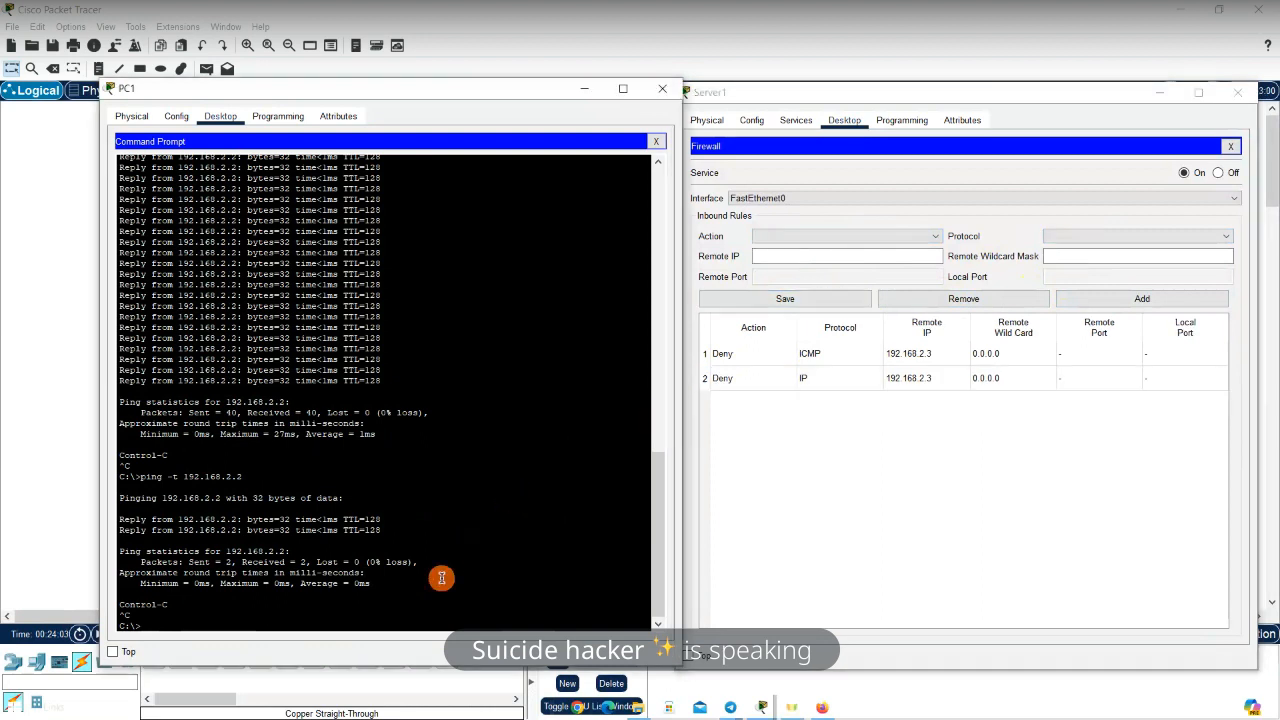
key(Up)
key(Return)
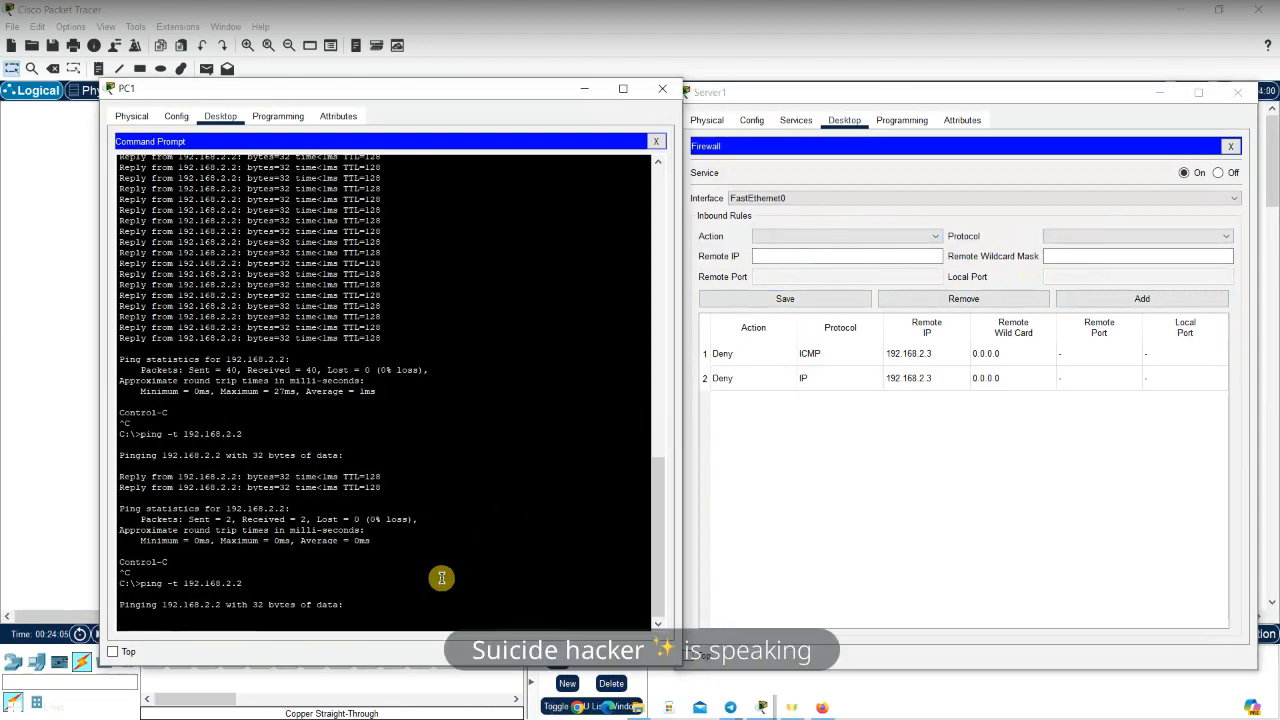
drag(223, 606, 172, 599)
click(172, 599)
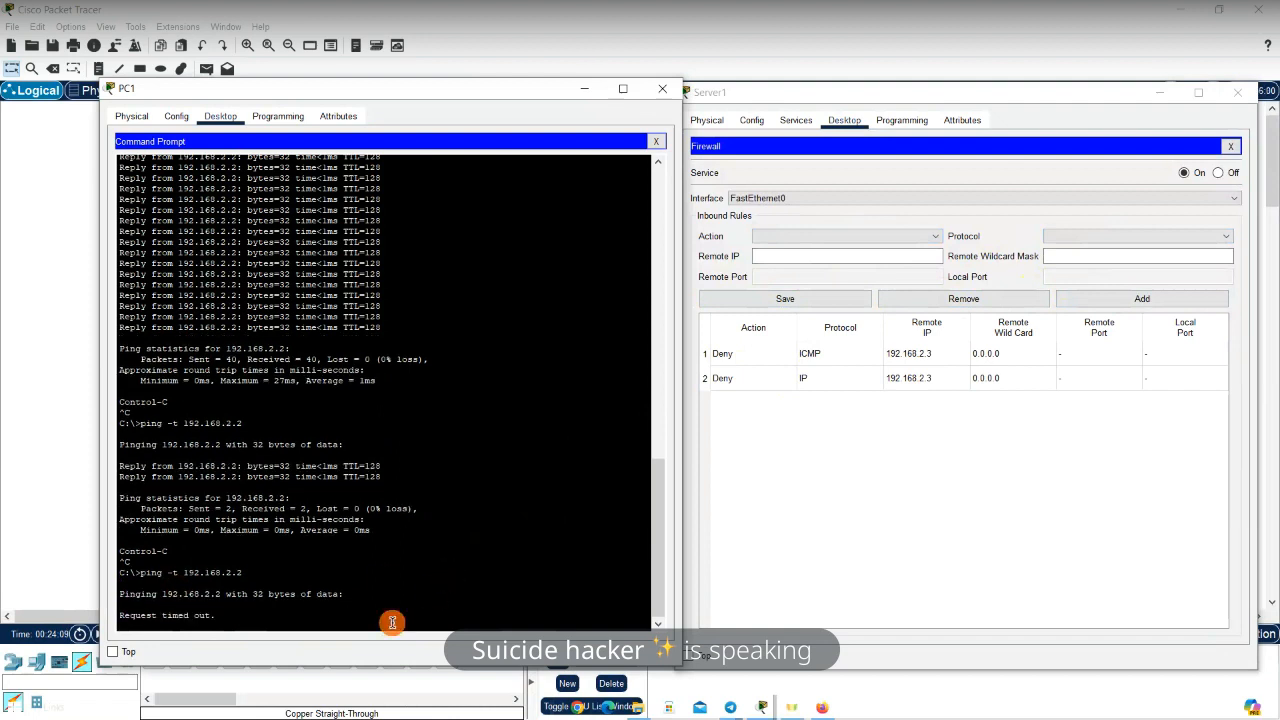
Switch Server1's IP rule for 192.168.2.3 back to Allow and save it while the ping runs
click(773, 380)
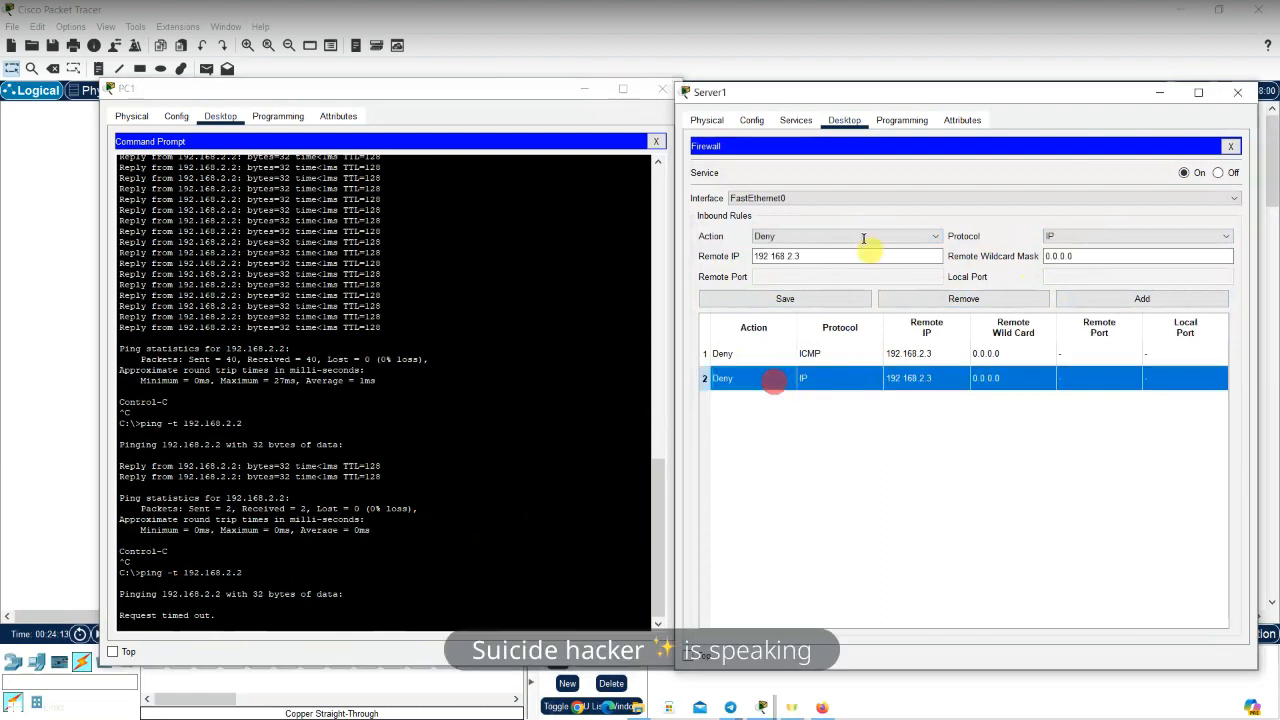
click(857, 235)
click(829, 260)
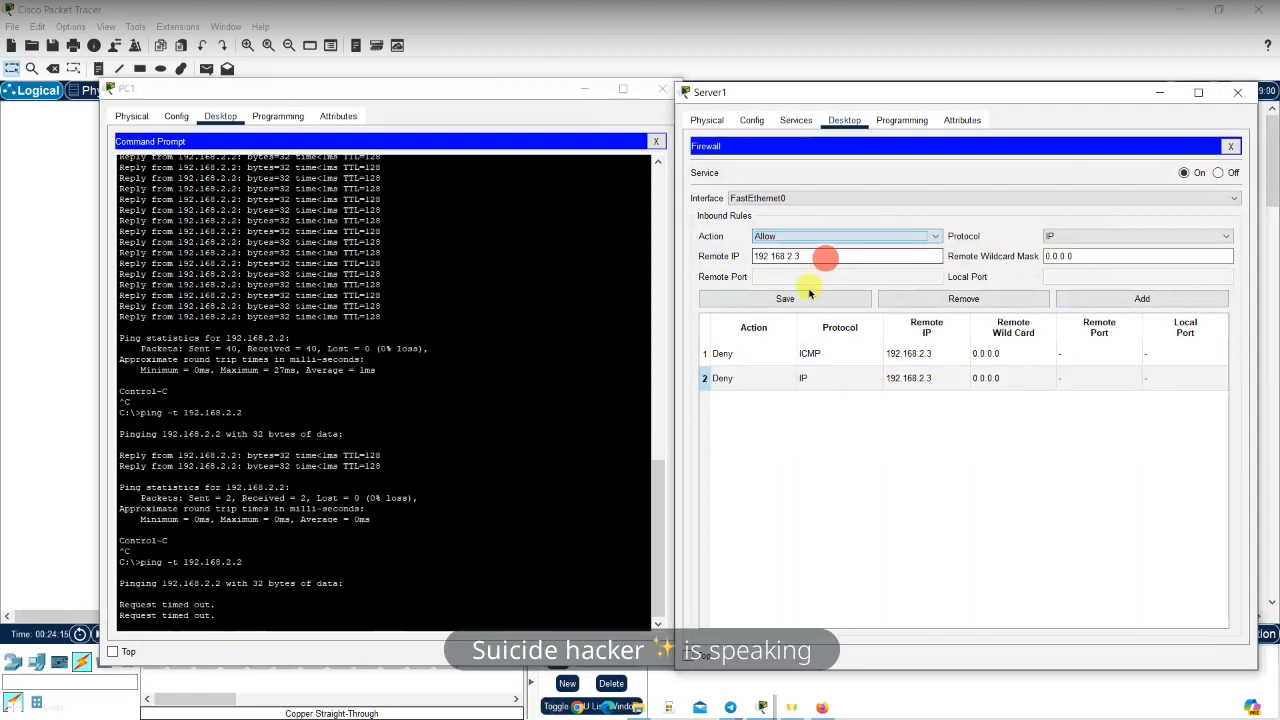
click(809, 300)
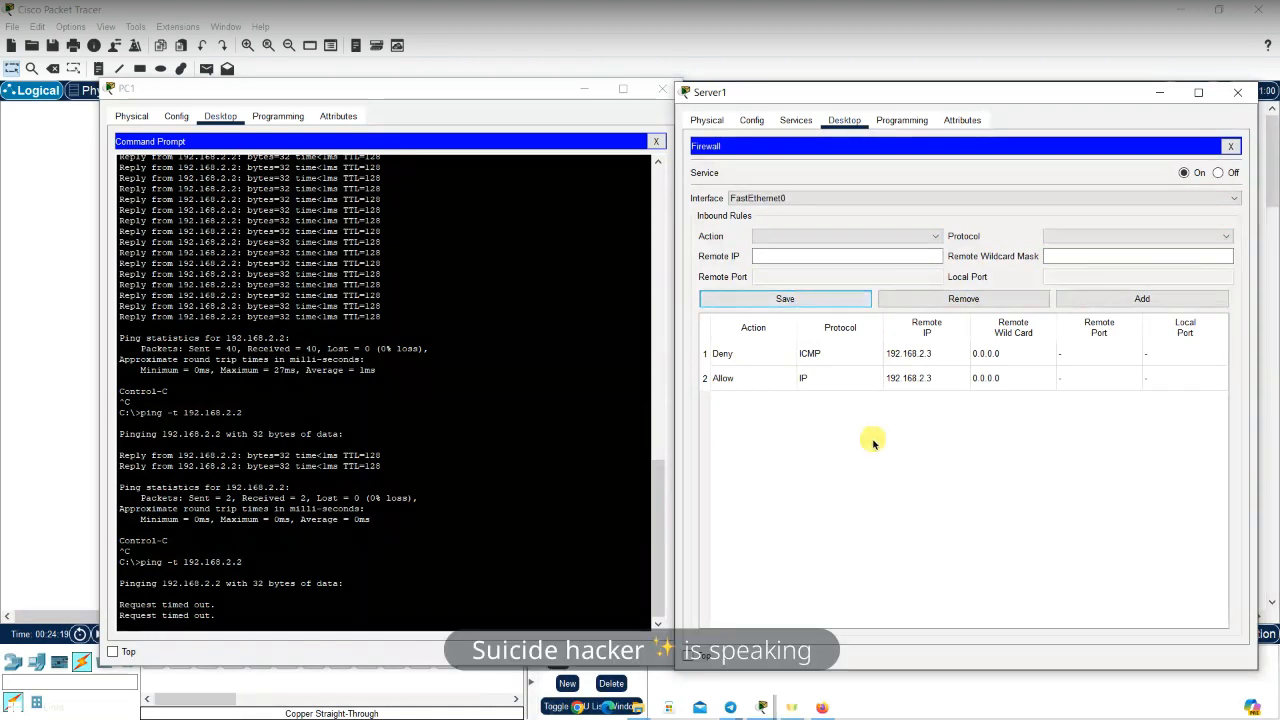
Change Server1's ICMP rule for 192.168.2.3 to Allow and save it with the ping still running
click(782, 356)
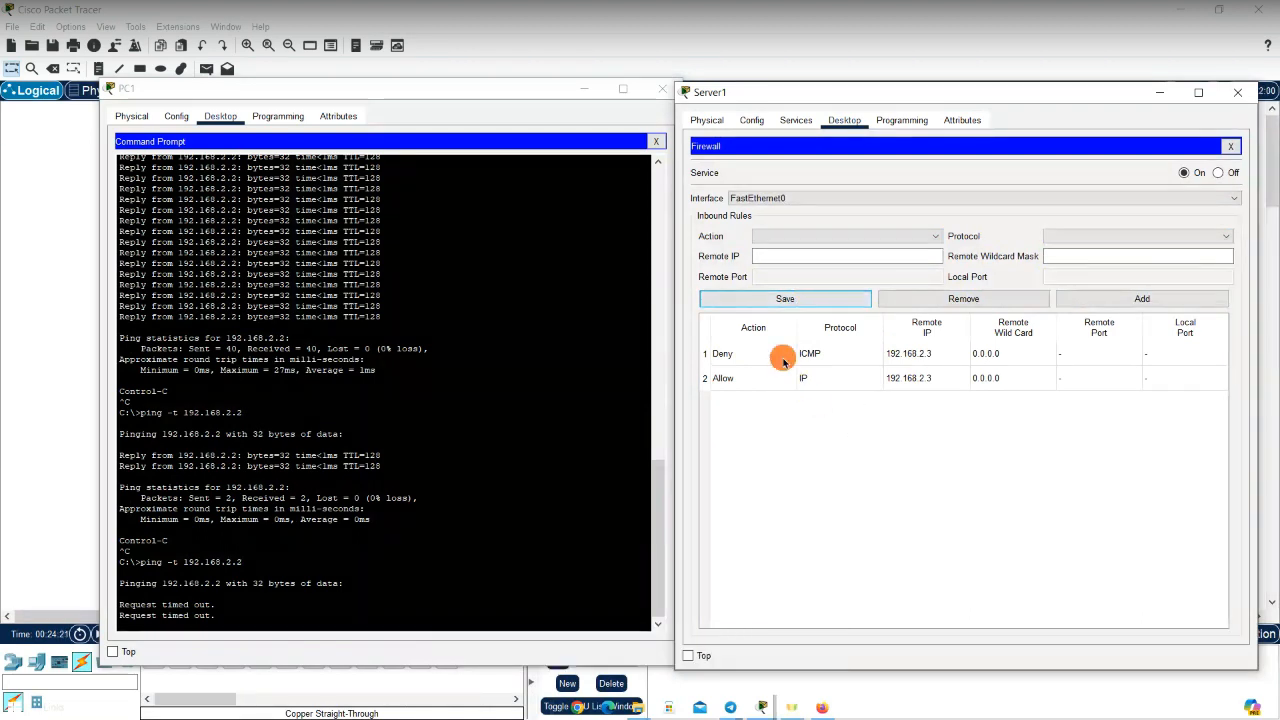
click(828, 236)
click(830, 260)
click(818, 297)
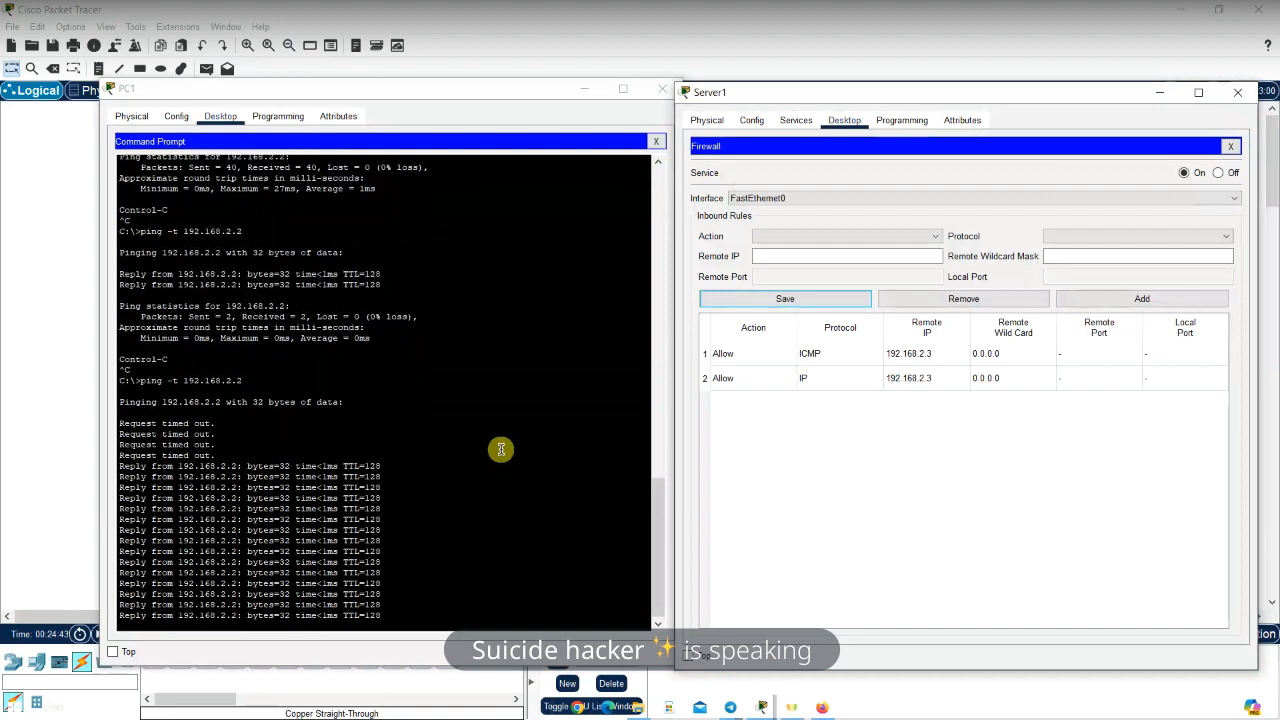
Close PC1's Command Prompt and choose Allow as the action for a new inbound rule in Server1's firewall
click(655, 145)
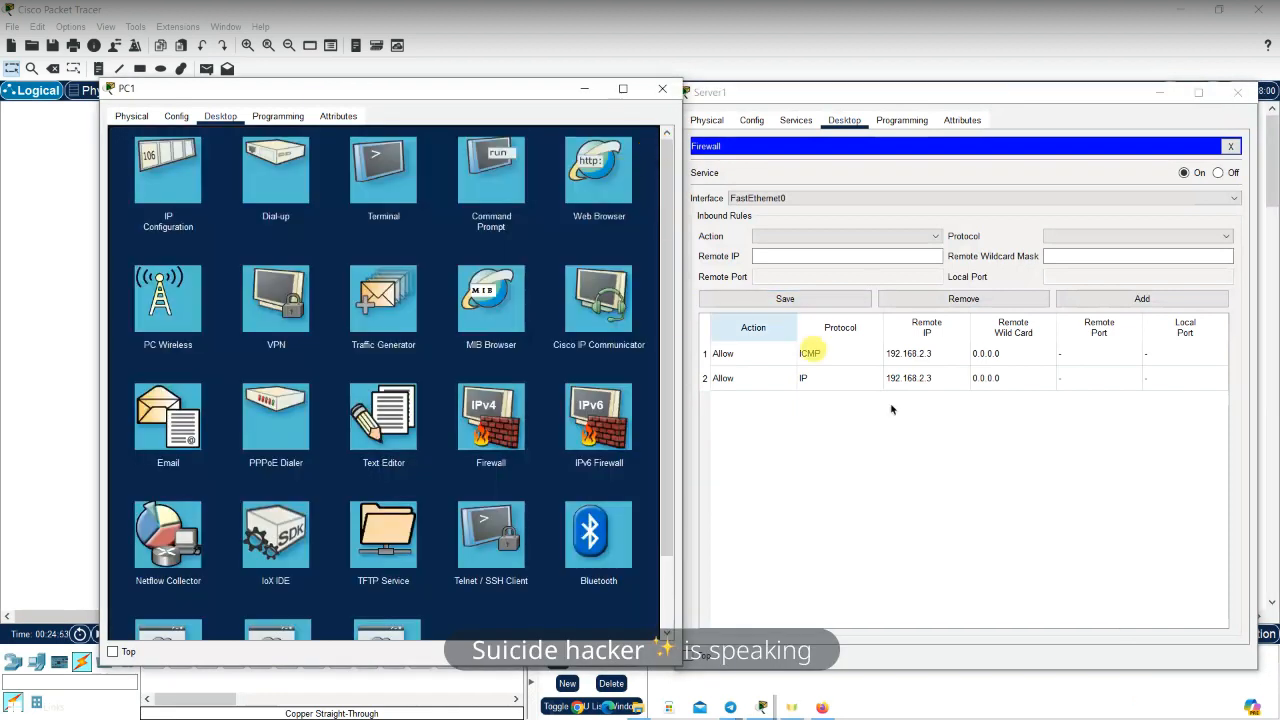
click(956, 439)
click(838, 236)
click(822, 260)
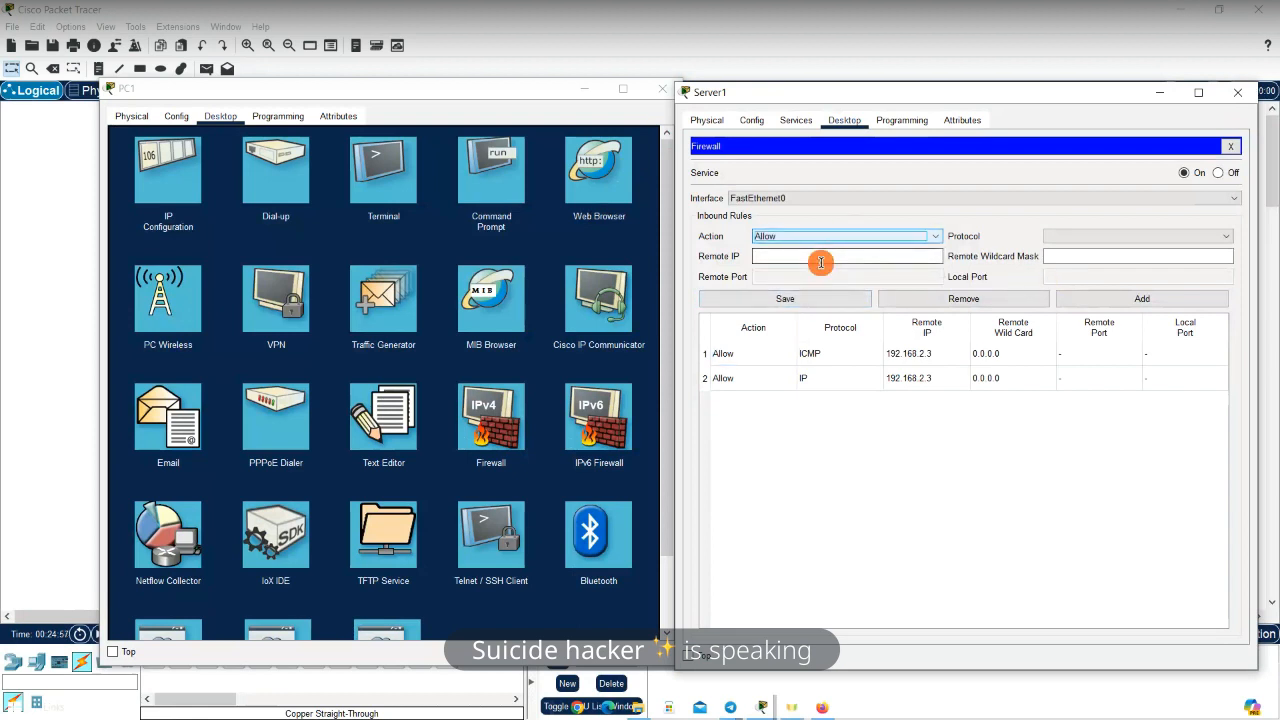
Open PC1's Web Browser and load the page at 192.168.2.2
click(590, 180)
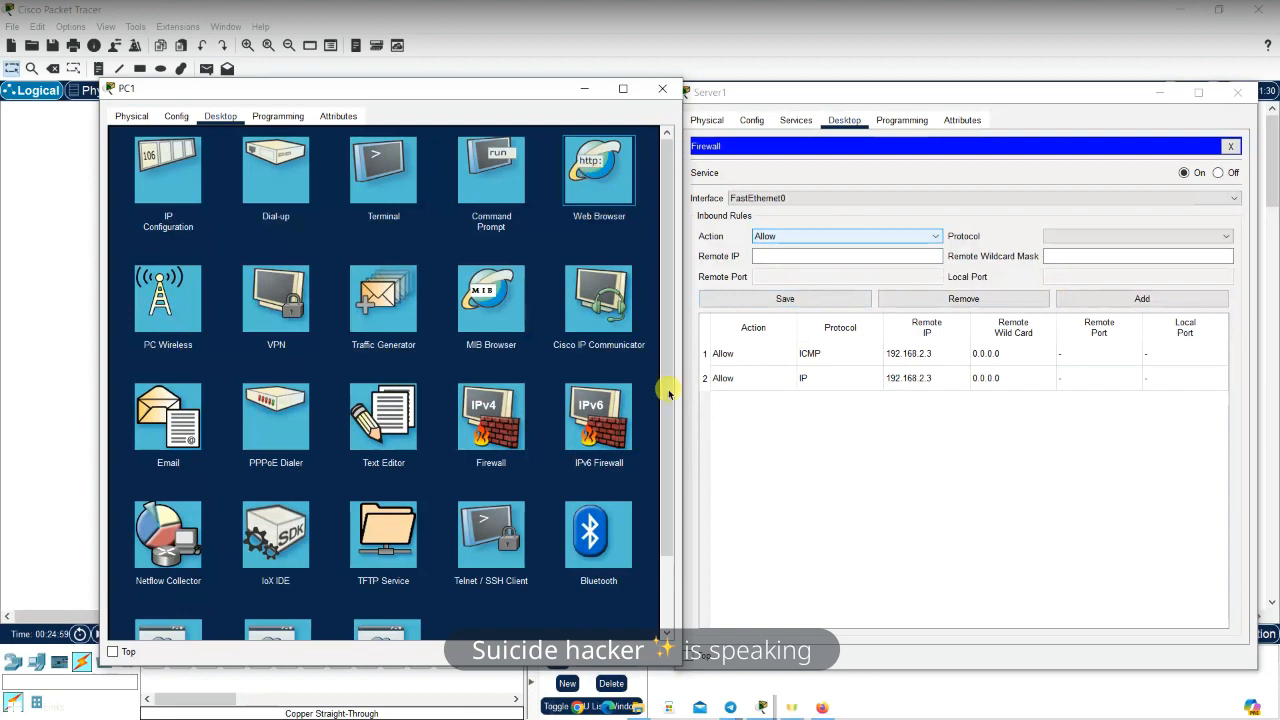
double_click(598, 205)
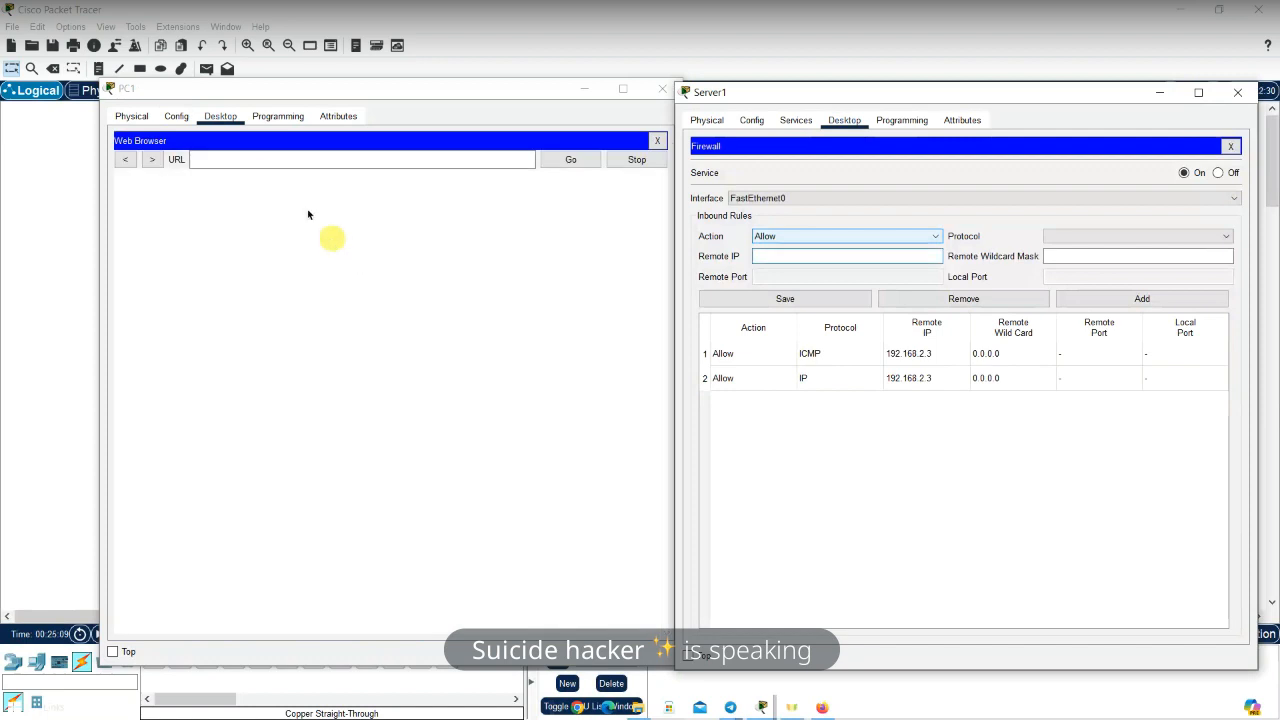
click(265, 157)
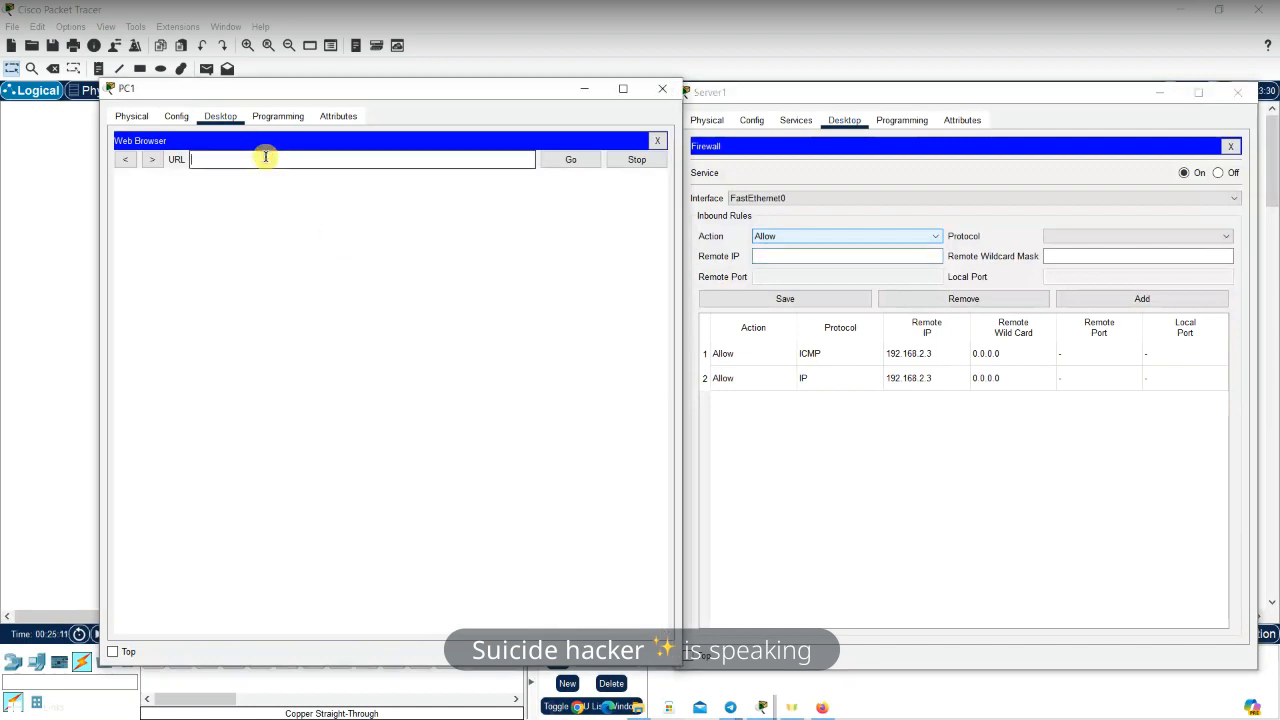
text(192.168.2.2)
key(Return)
click(205, 162)
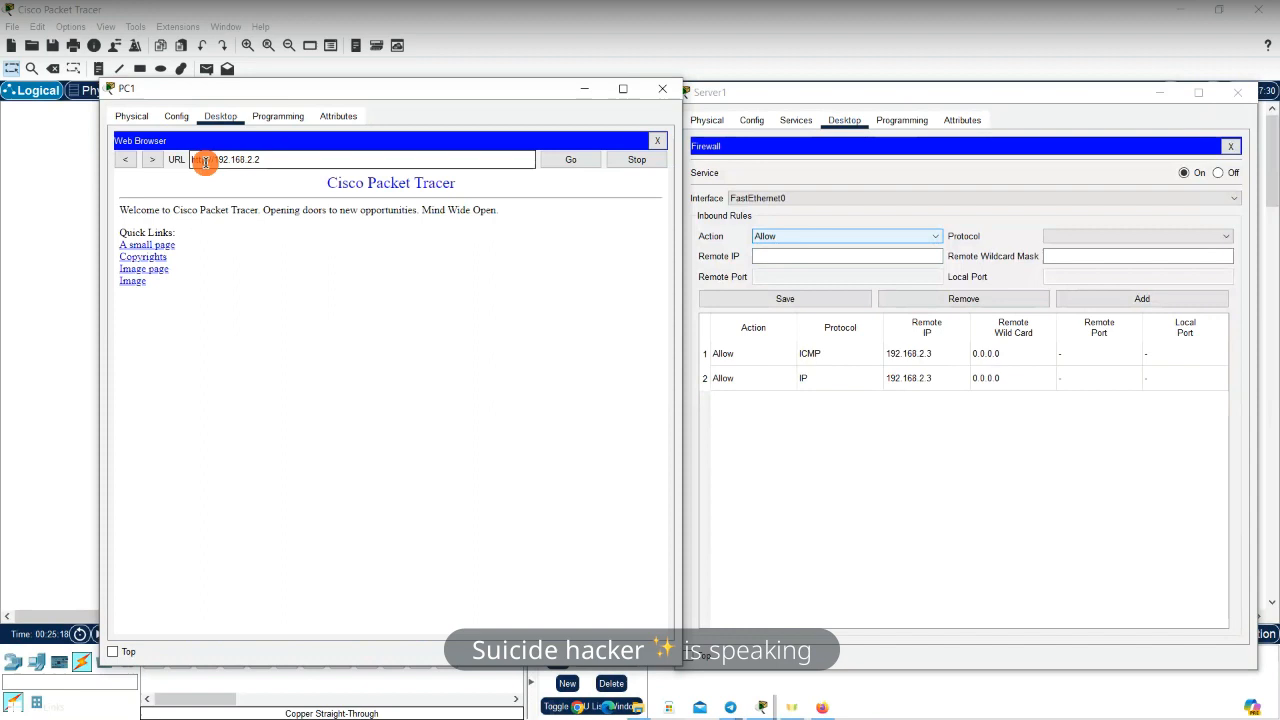
text(s)
click(590, 161)
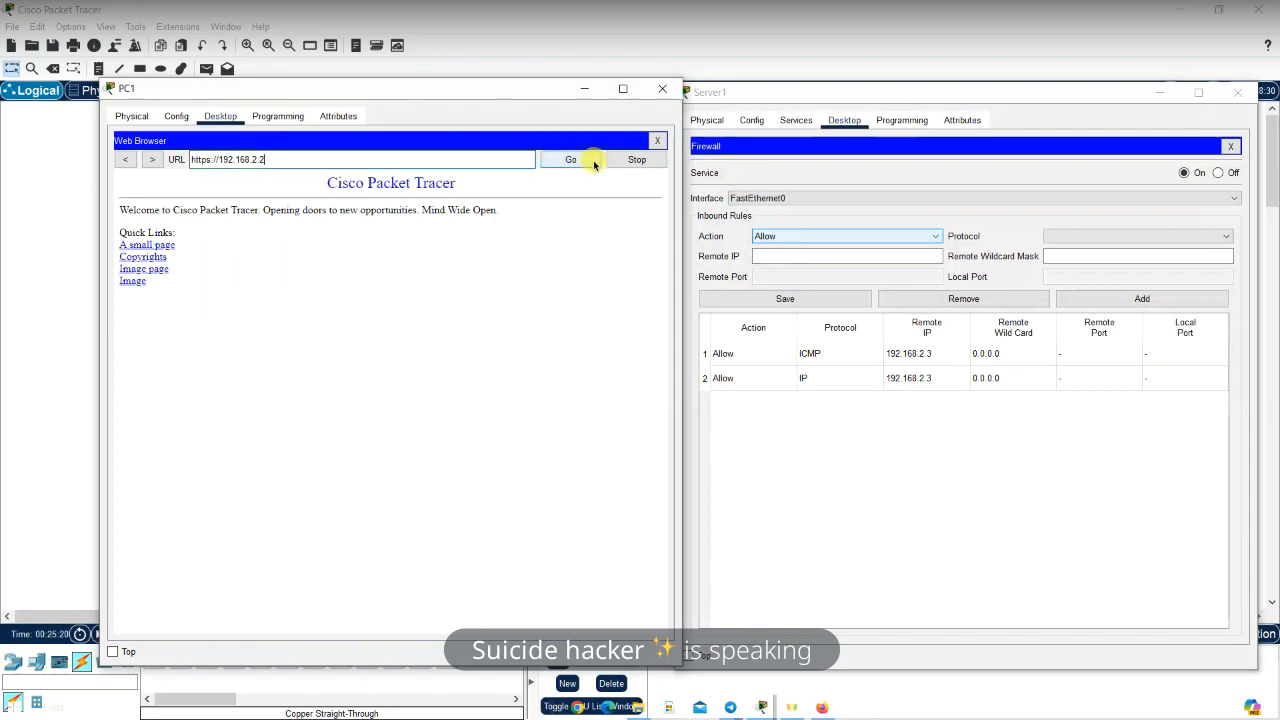
click(593, 164)
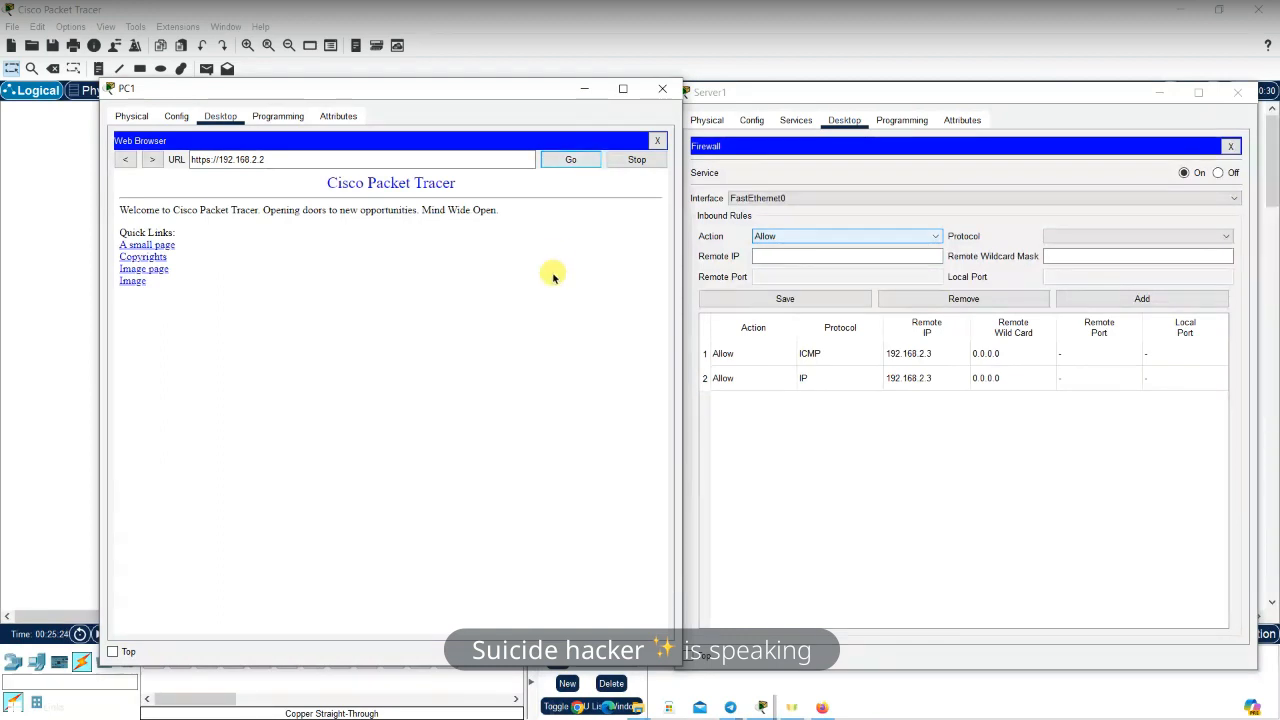
Fill in the new inbound rule on Server1 with remote IP 192.168.2.3, protocol IP and wildcard mask 0.0.0.0
click(1031, 453)
click(853, 257)
click(861, 258)
text(192.168.2.3)
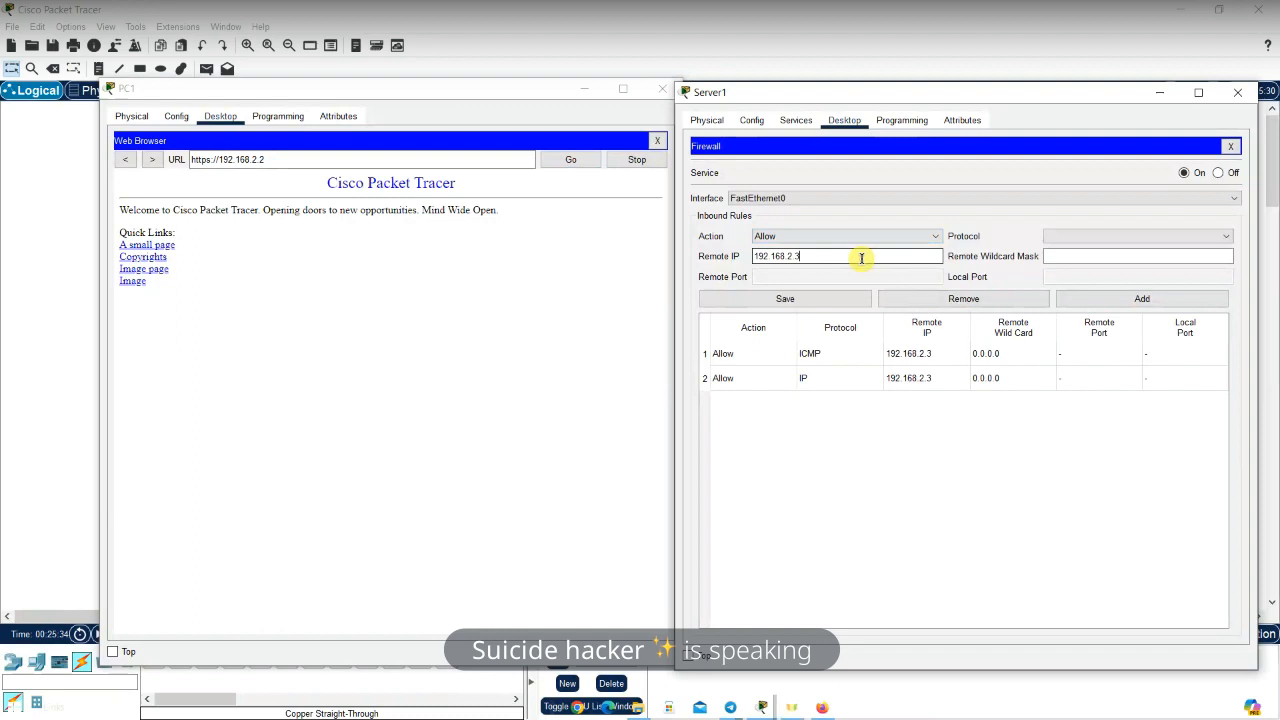
click(1060, 238)
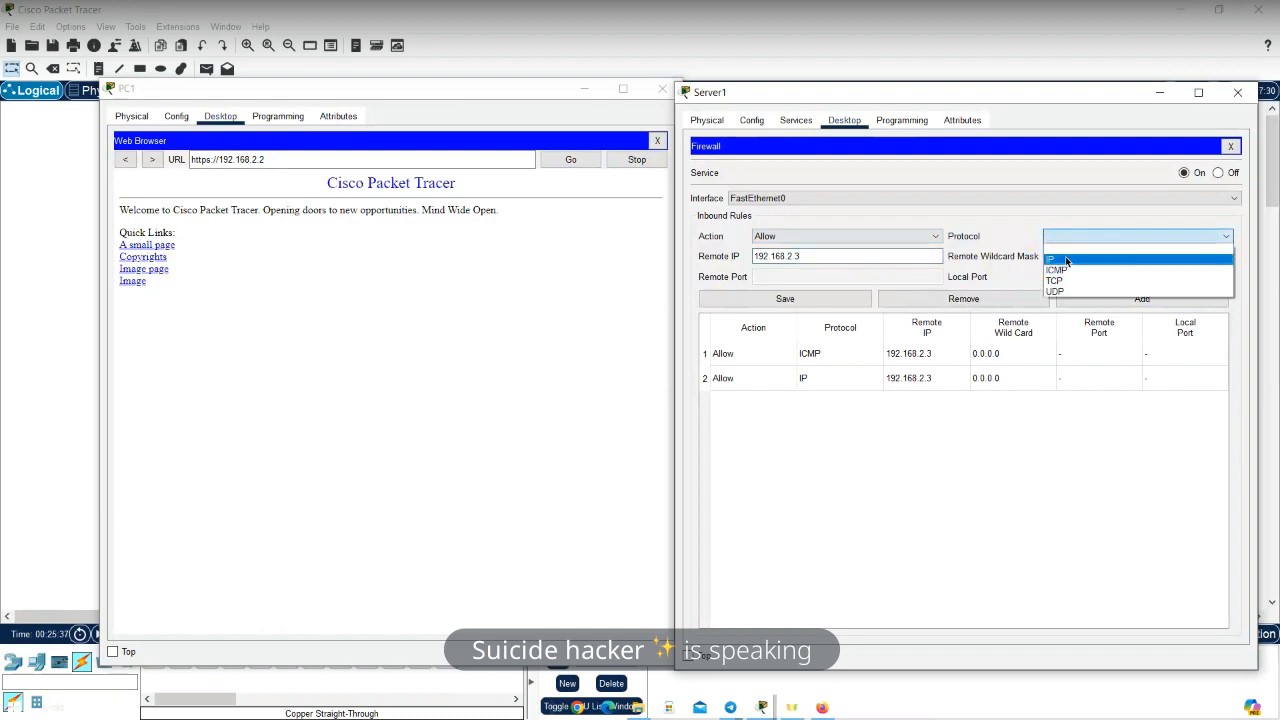
click(1066, 260)
click(1070, 257)
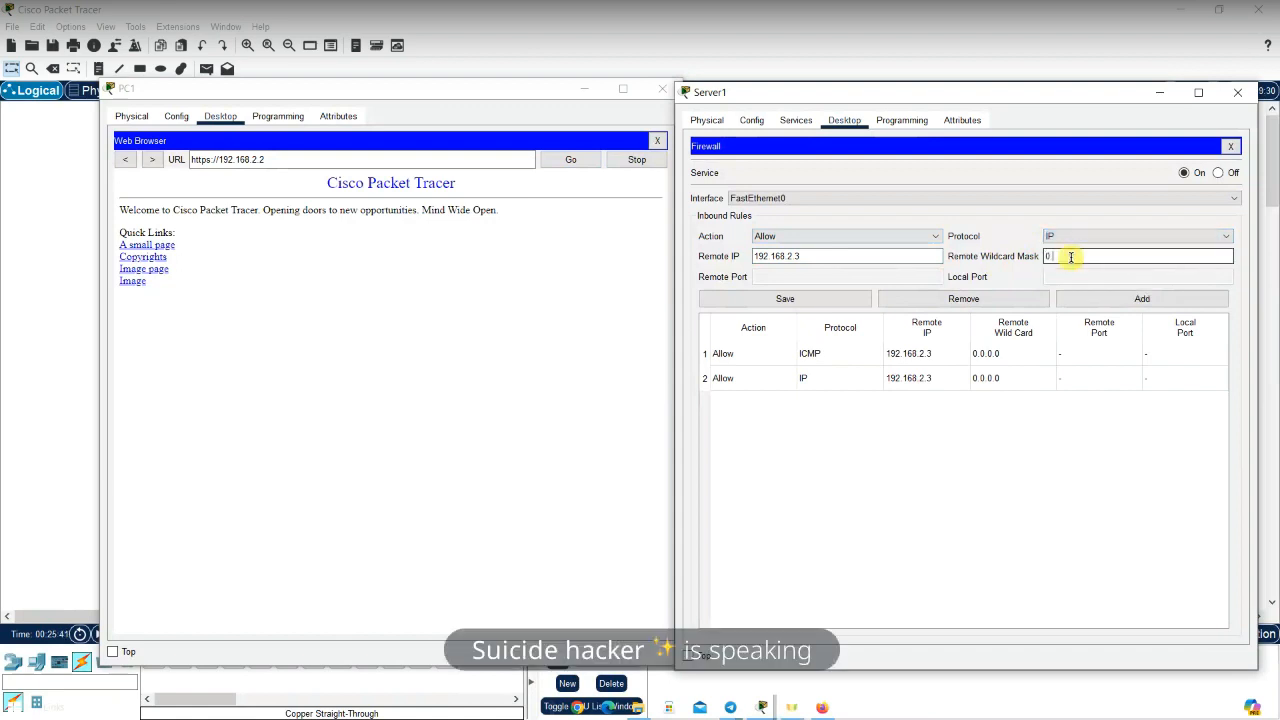
Replace Server1's inbound ICMP rule with a Deny TCP rule for 192.168.2.3, wildcard mask 0.0.0.0 and local port 443
click(1096, 238)
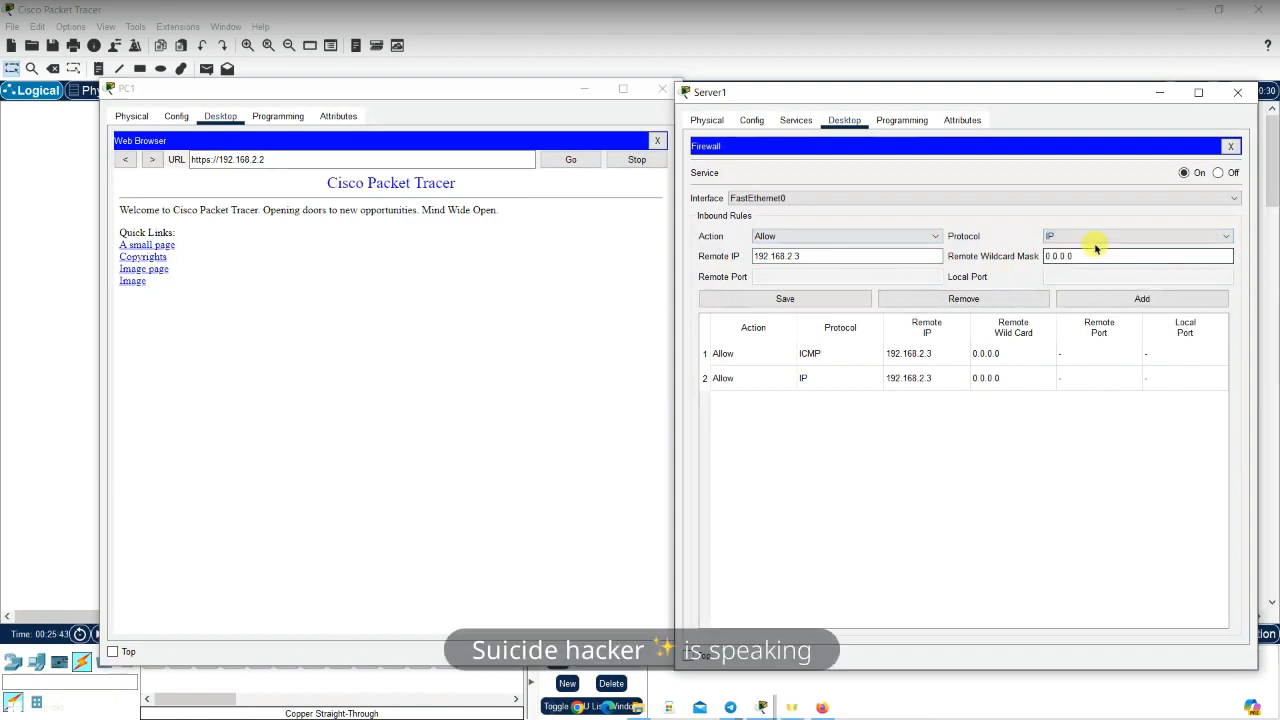
click(1071, 282)
click(1071, 279)
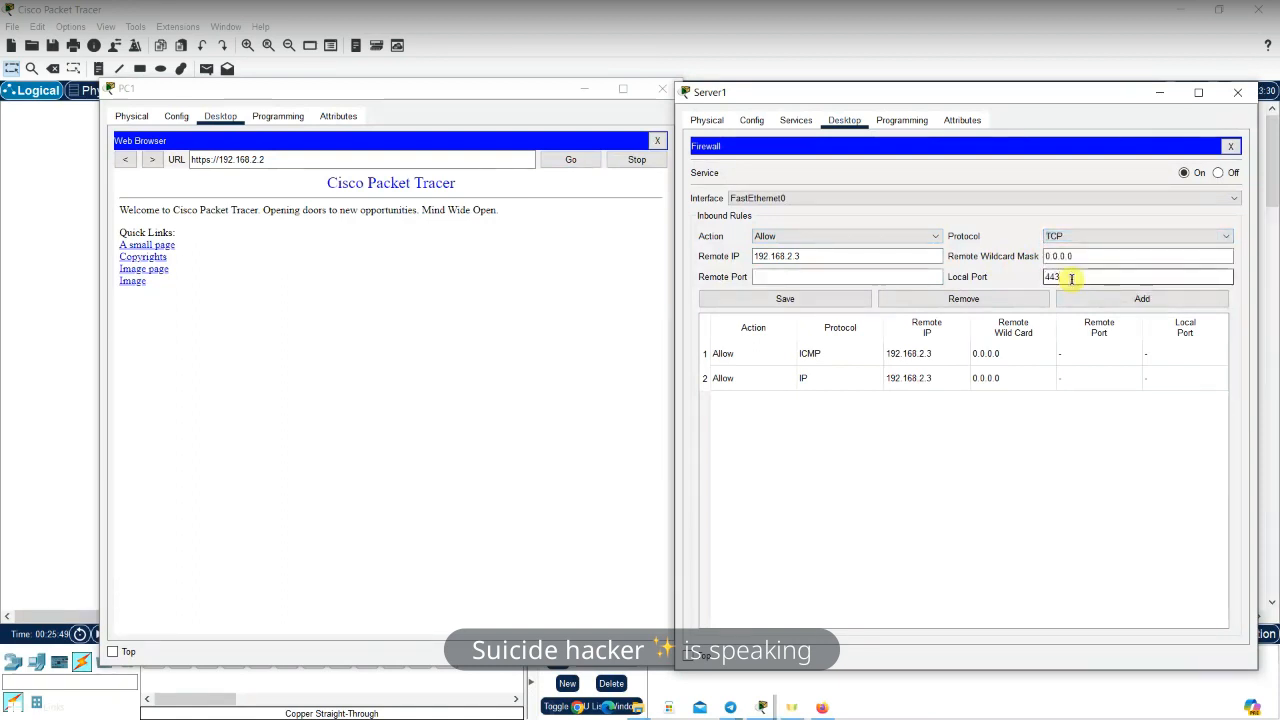
click(825, 235)
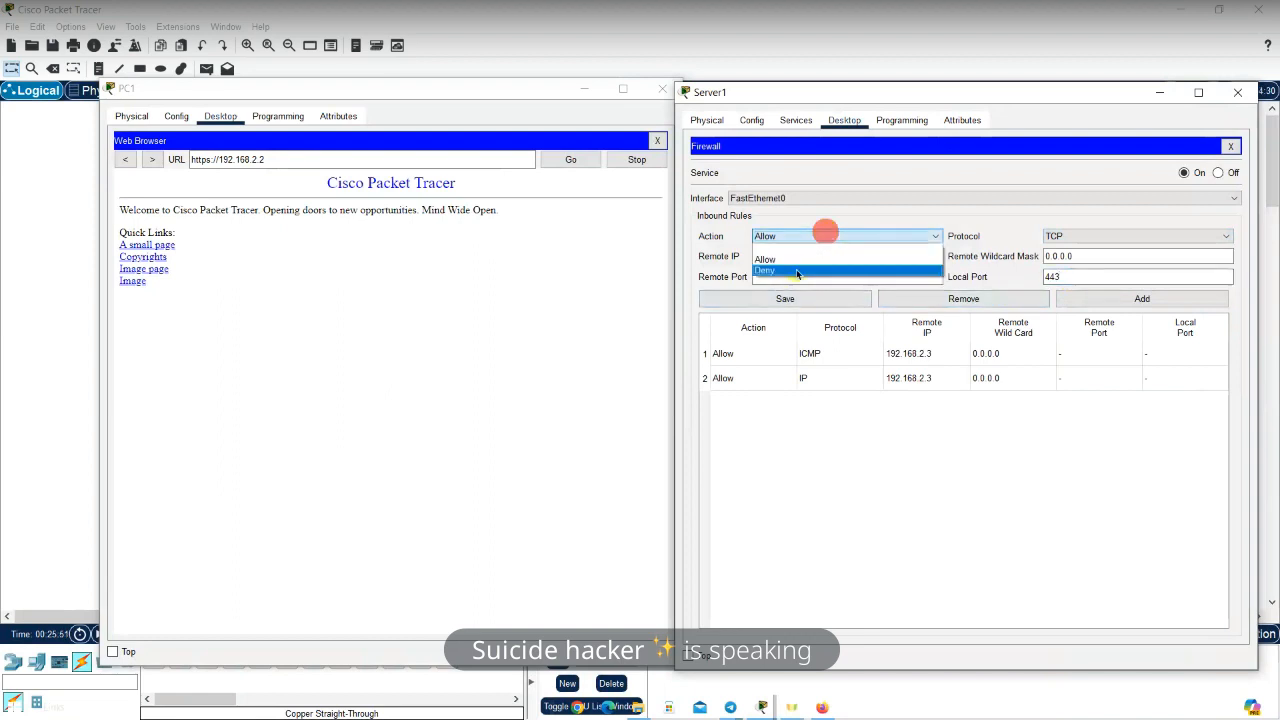
click(797, 271)
click(802, 298)
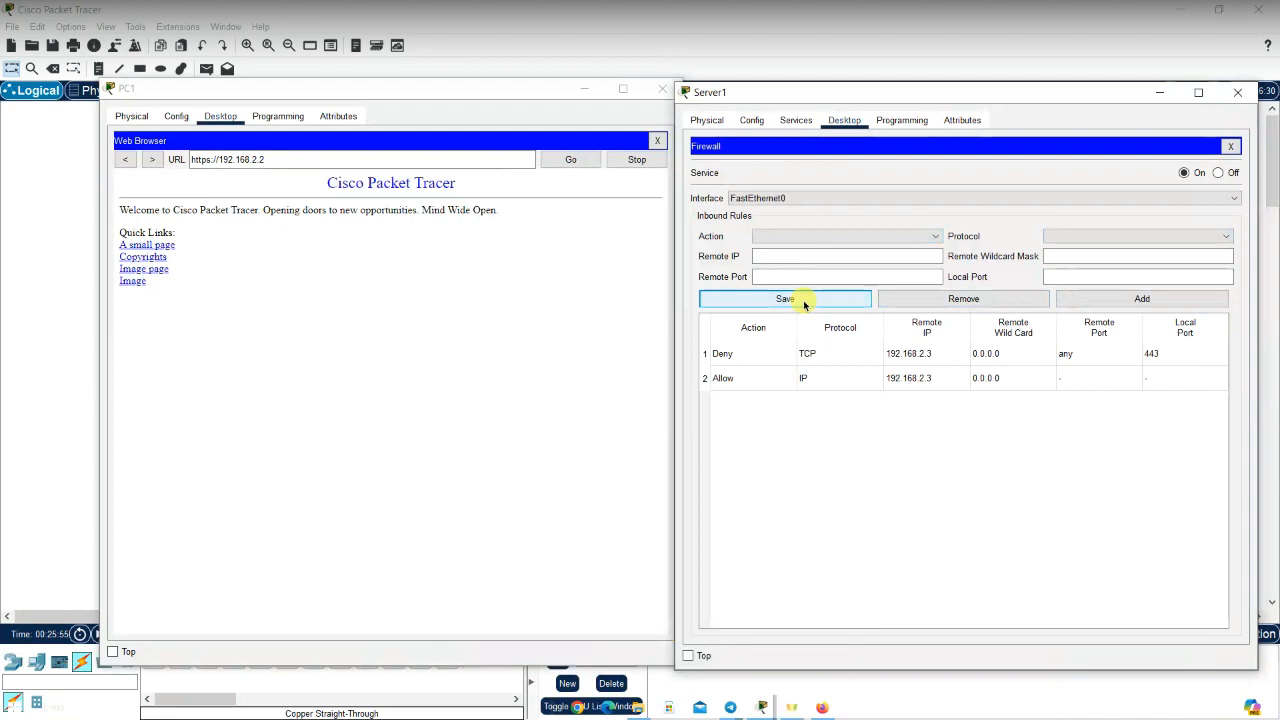
click(794, 355)
click(574, 159)
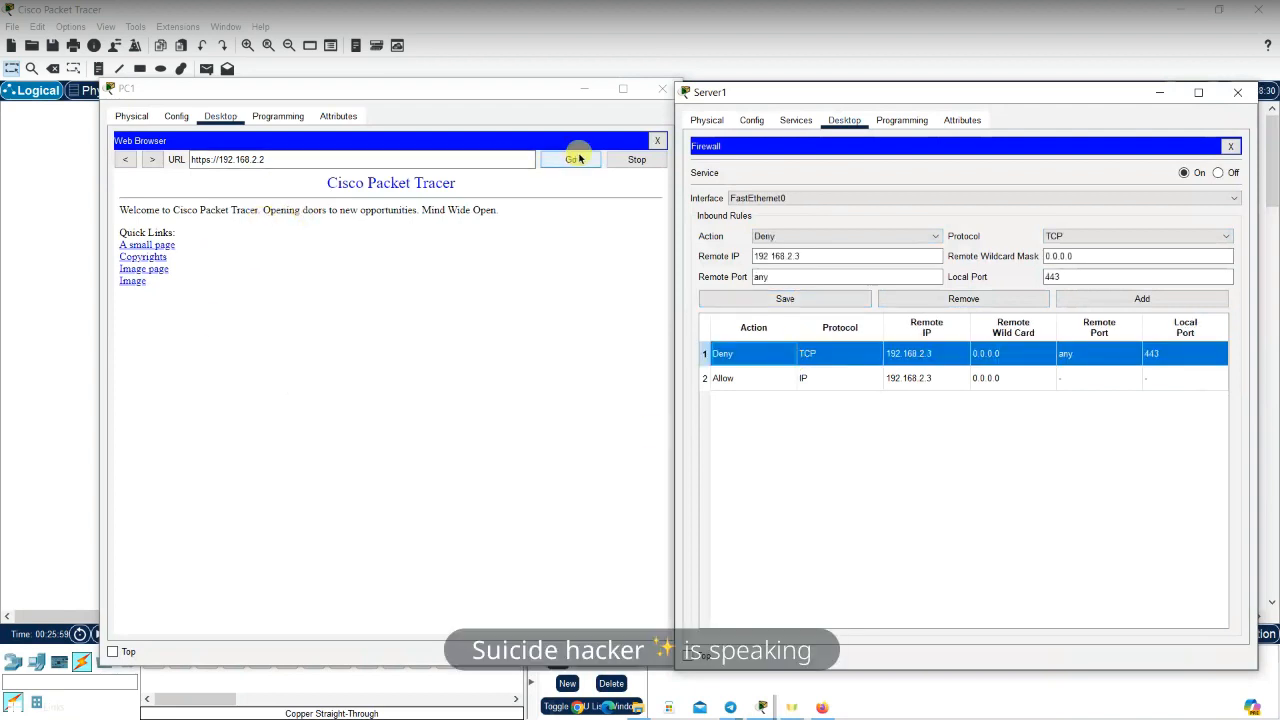
click(579, 160)
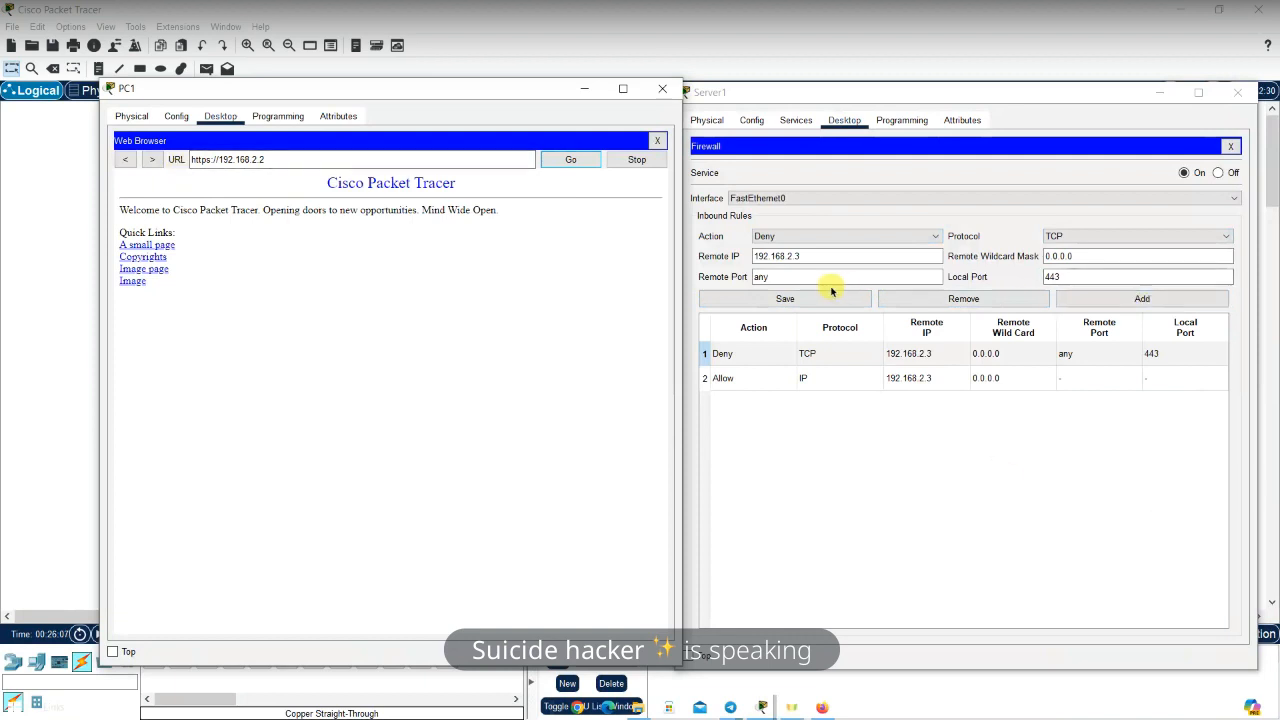
click(590, 162)
click(637, 160)
click(134, 244)
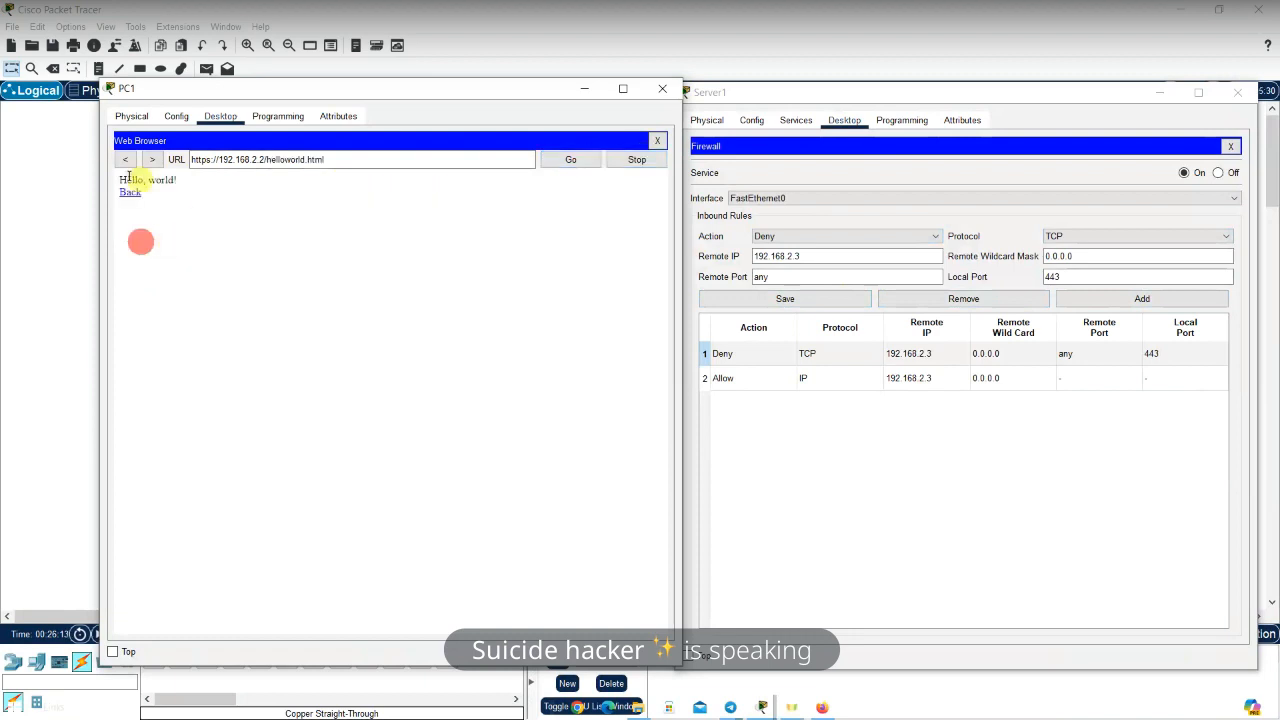
click(129, 162)
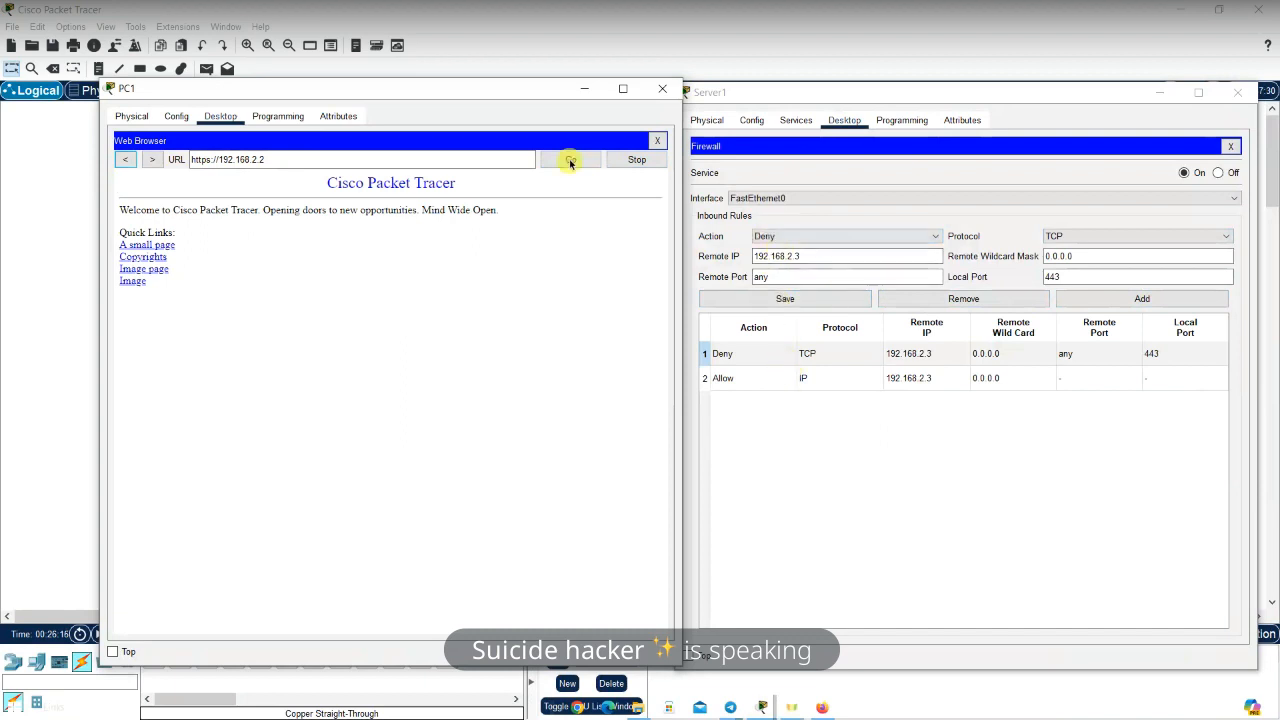
click(657, 142)
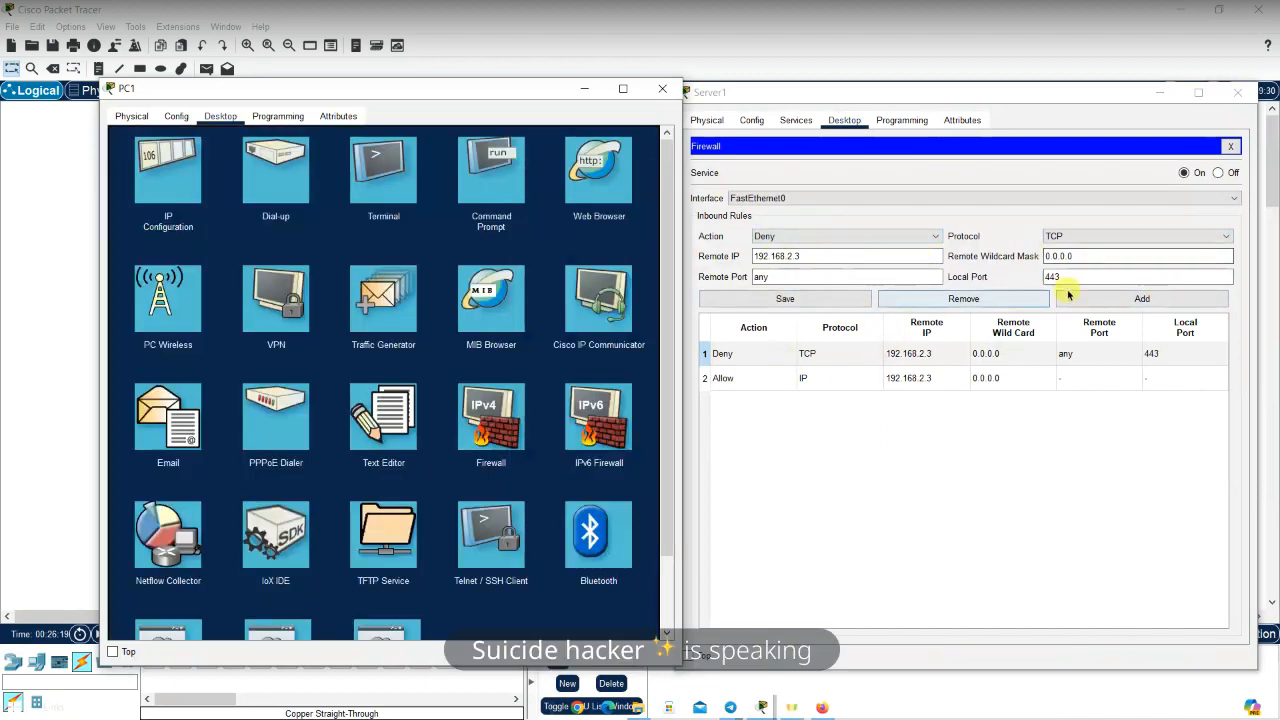
Add another Deny TCP rule on Server1 for 192.168.2.3 with wildcard mask 0.0.0.0, remote port any and local port 80
click(1075, 277)
key(BackSpace)
key(BackSpace)
key(BackSpace)
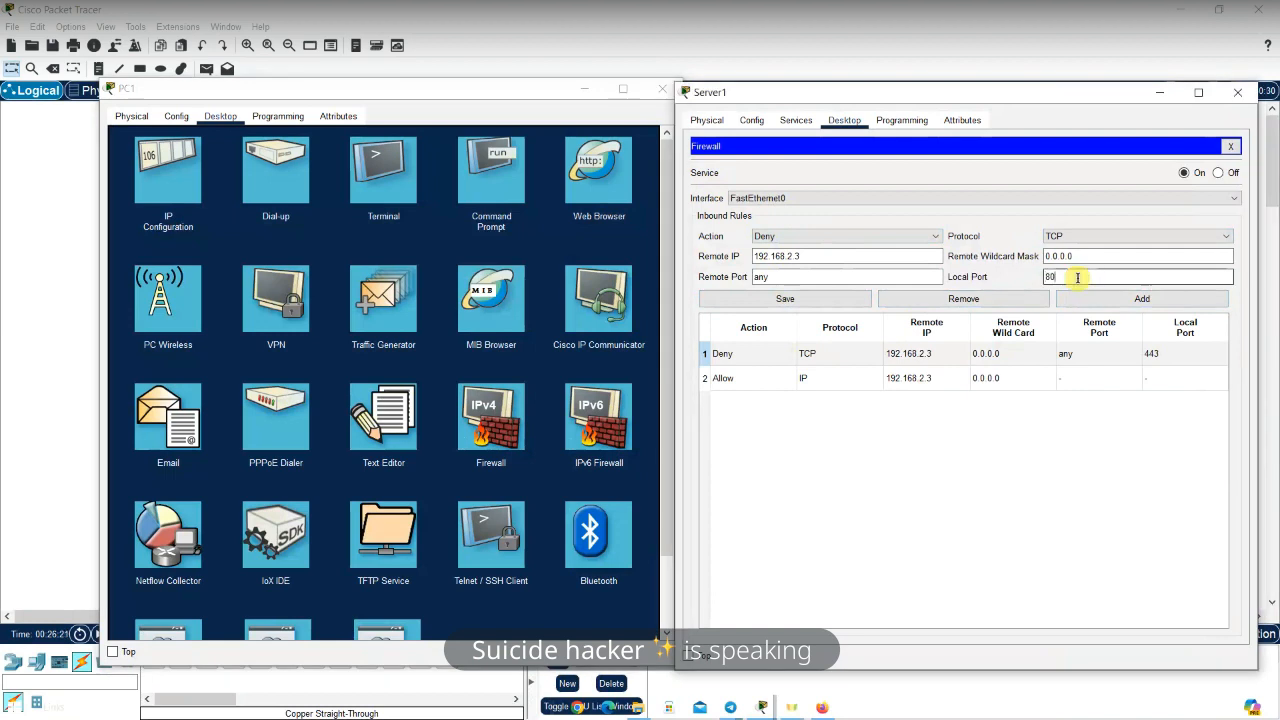
click(1118, 298)
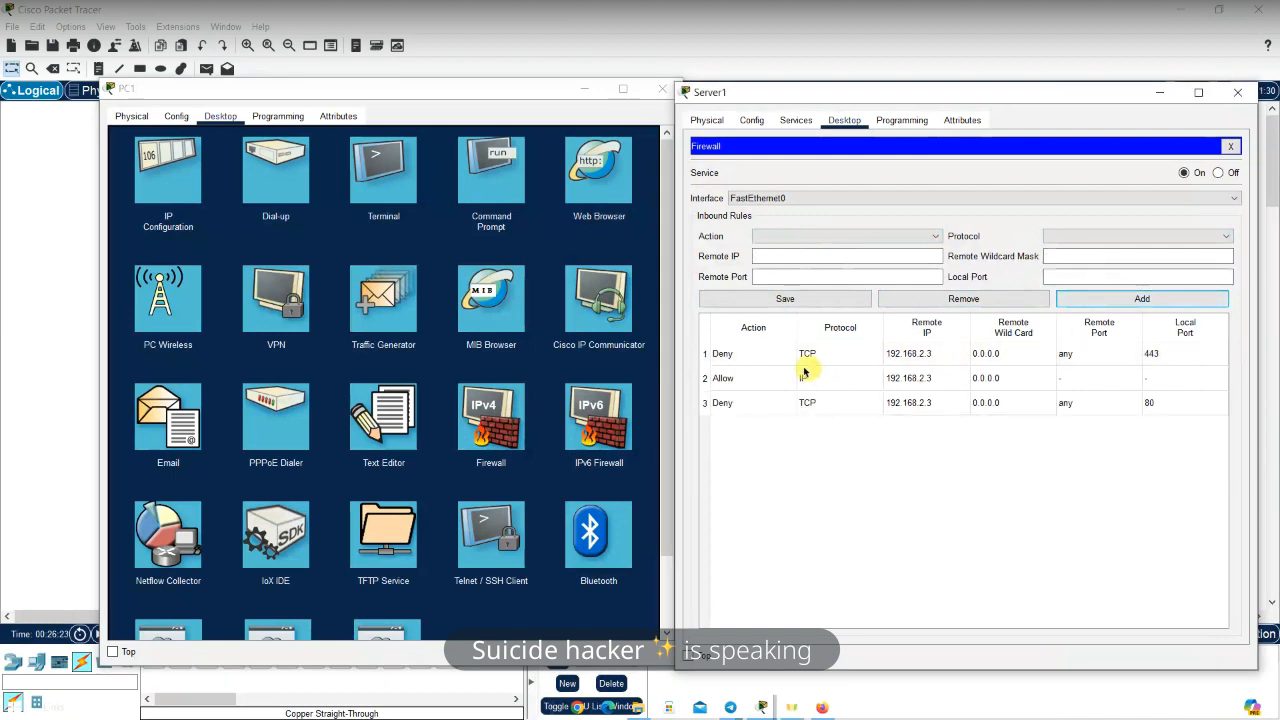
click(761, 379)
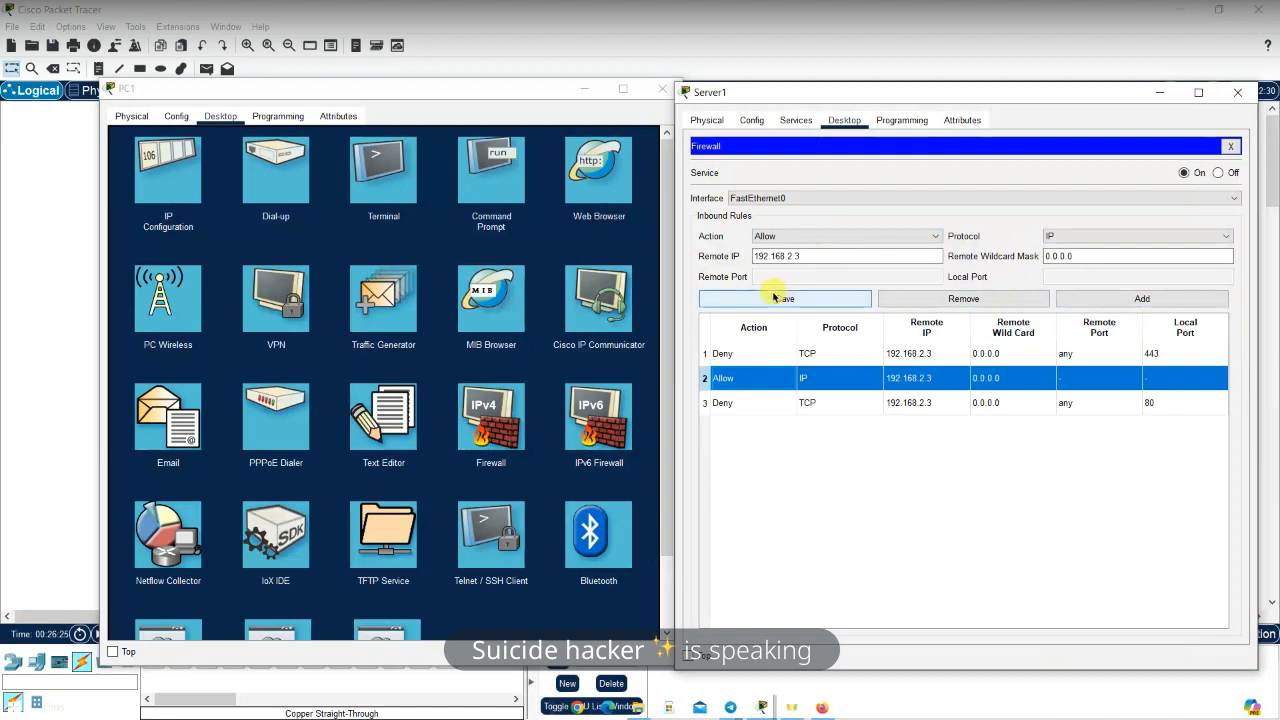
click(763, 402)
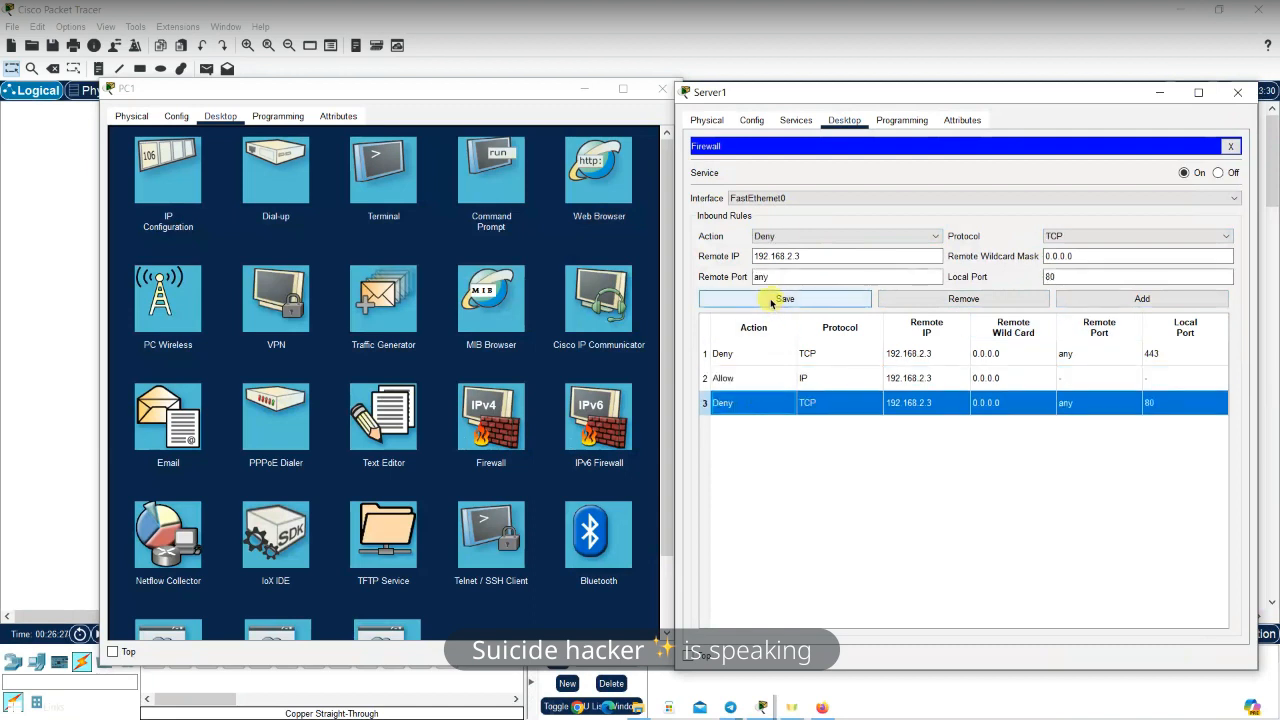
click(771, 300)
Open PC1's Web Browser and load 192.168.2.2 over HTTP
click(587, 191)
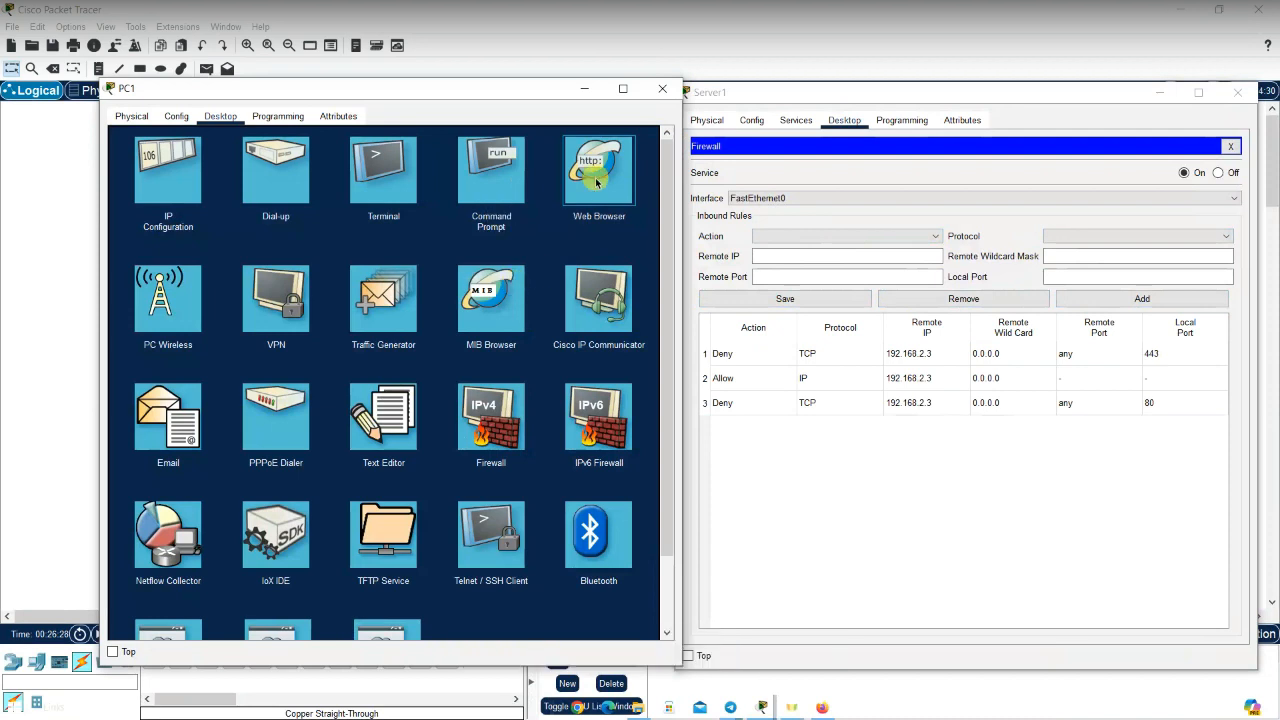
drag(495, 88, 552, 93)
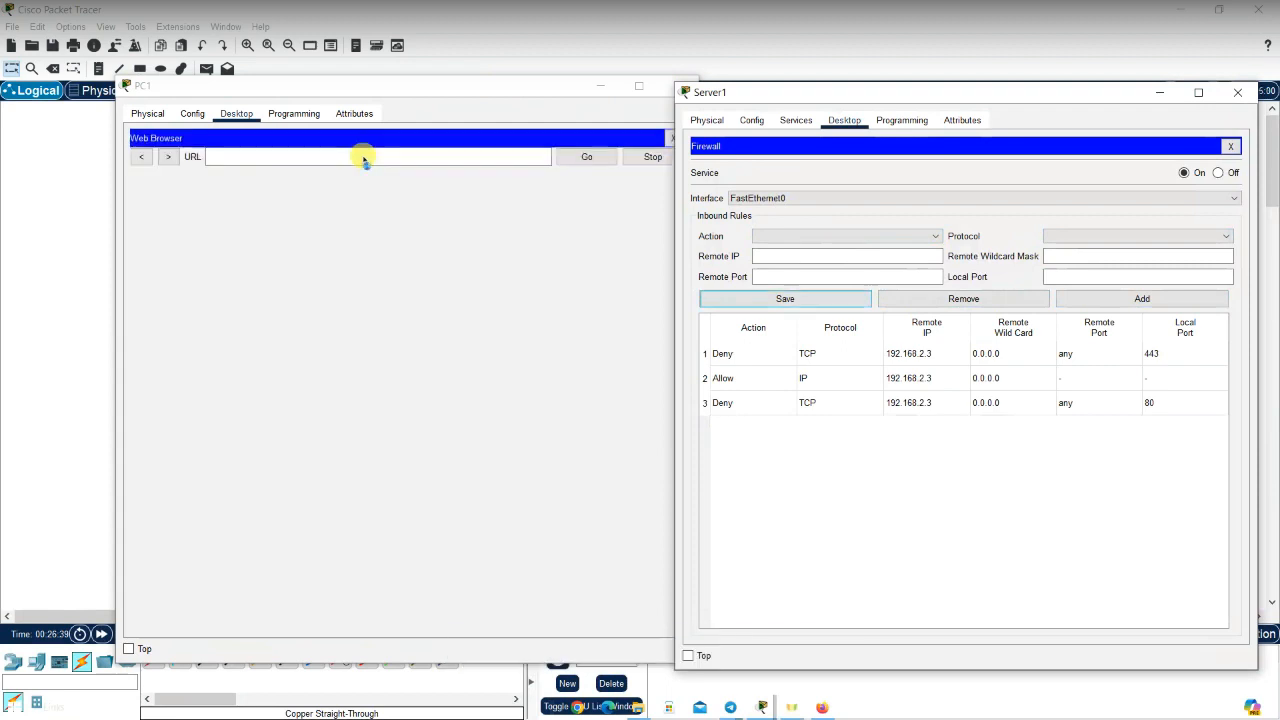
click(363, 157)
text(192.168.2.2)
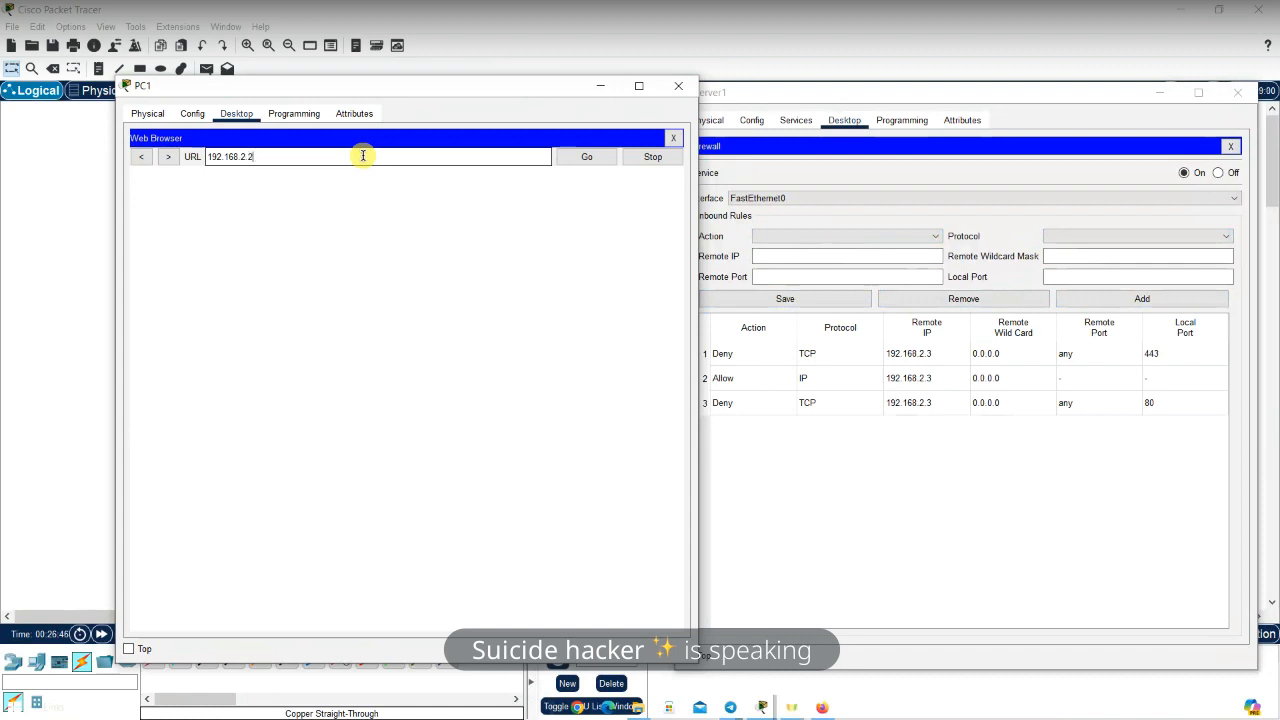
key(Return)
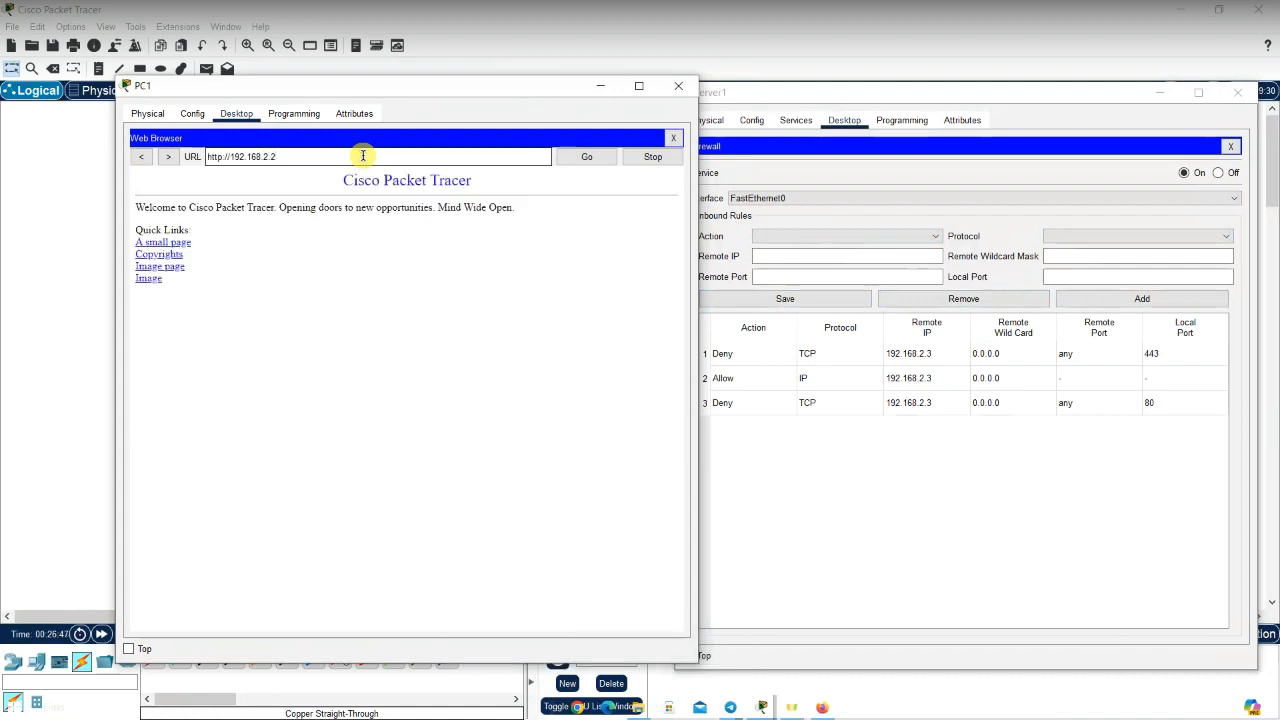
Change the action of Server1's inbound IP rule for 192.168.2.3 to Deny and save it
click(767, 381)
click(768, 380)
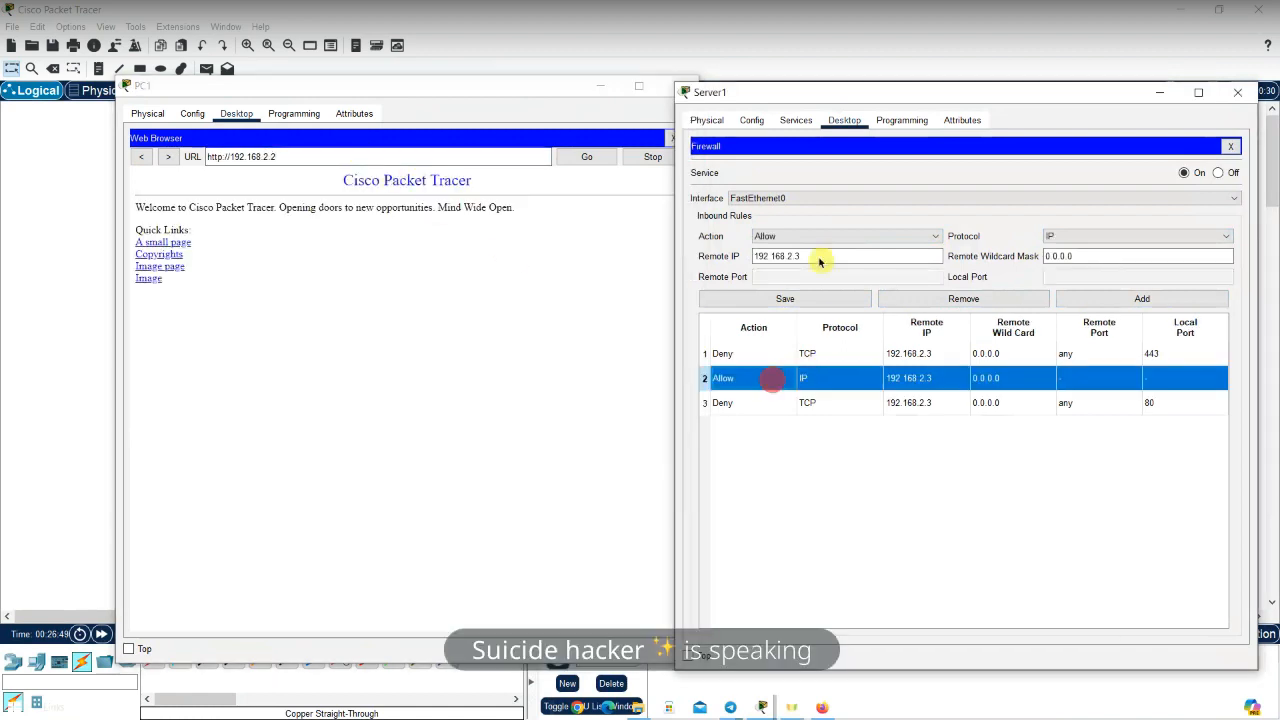
click(812, 237)
click(786, 259)
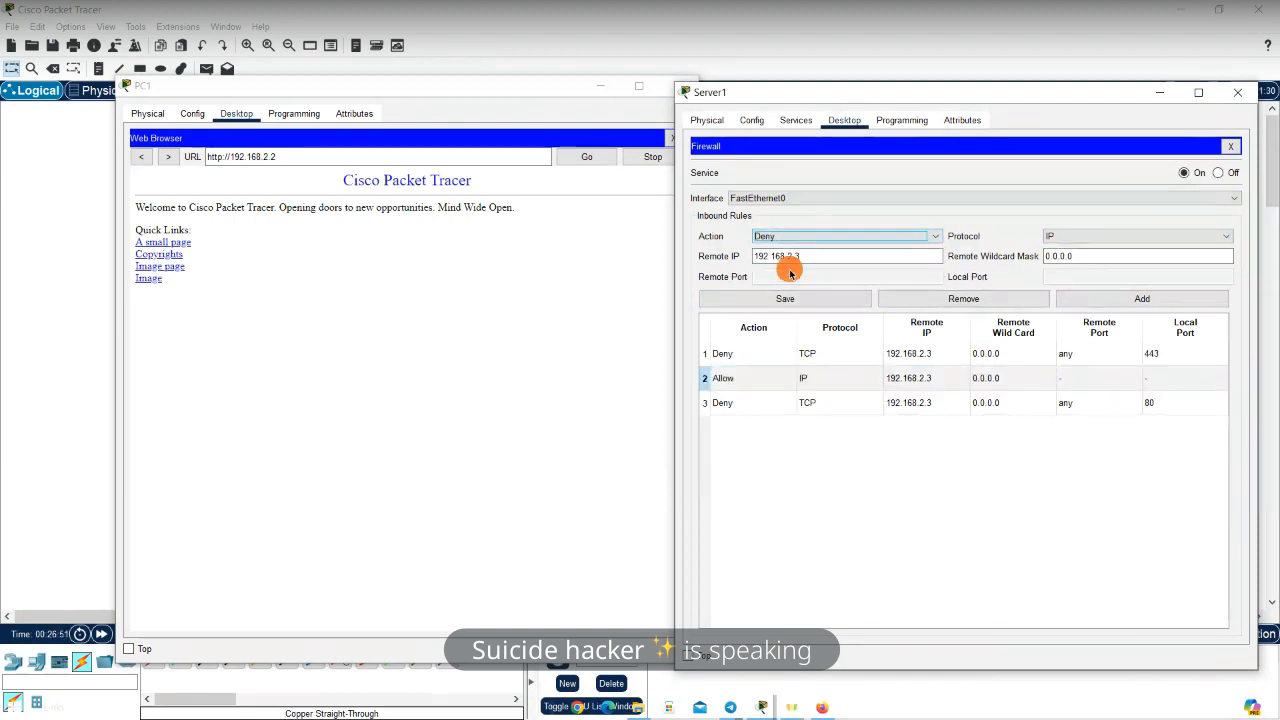
click(790, 237)
click(765, 259)
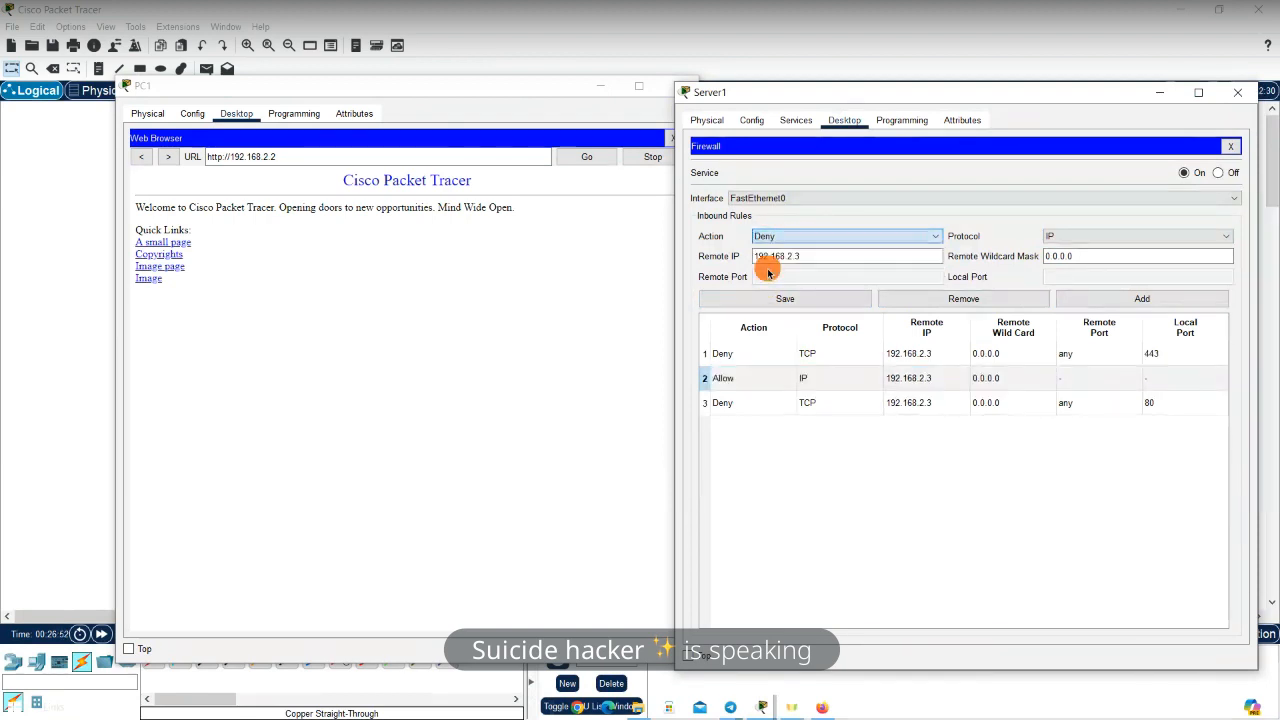
click(786, 299)
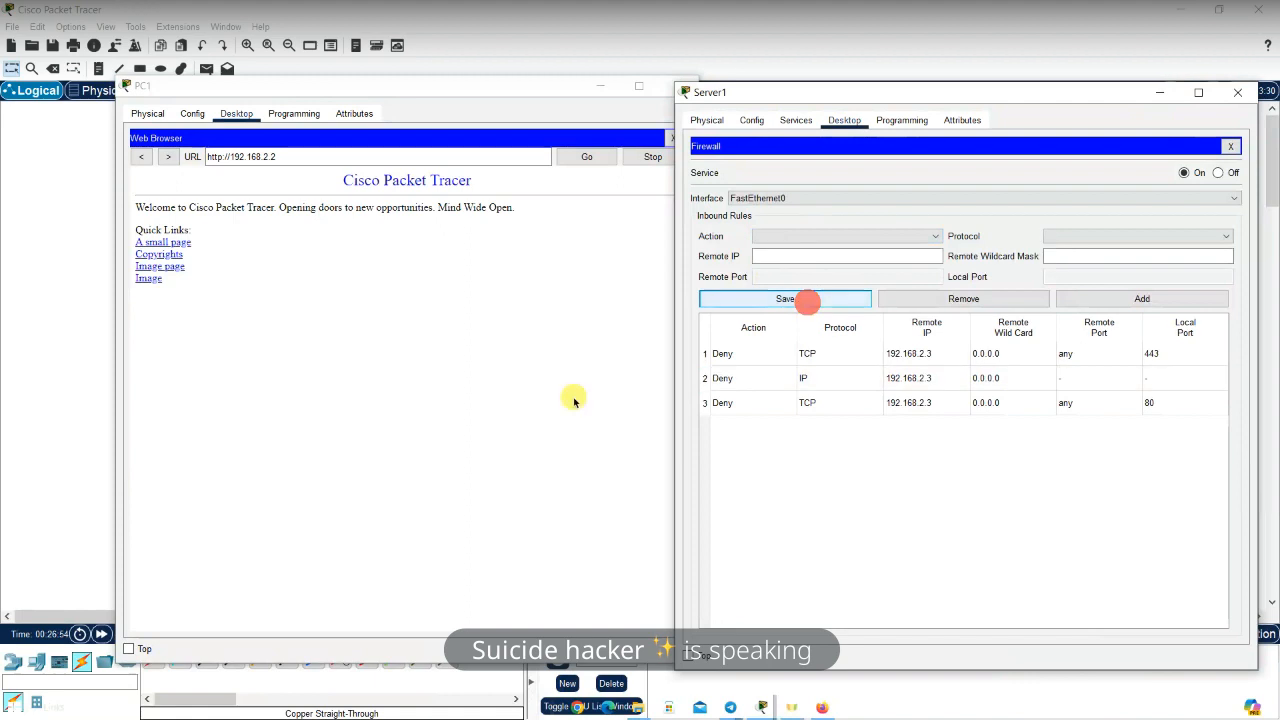
click(579, 160)
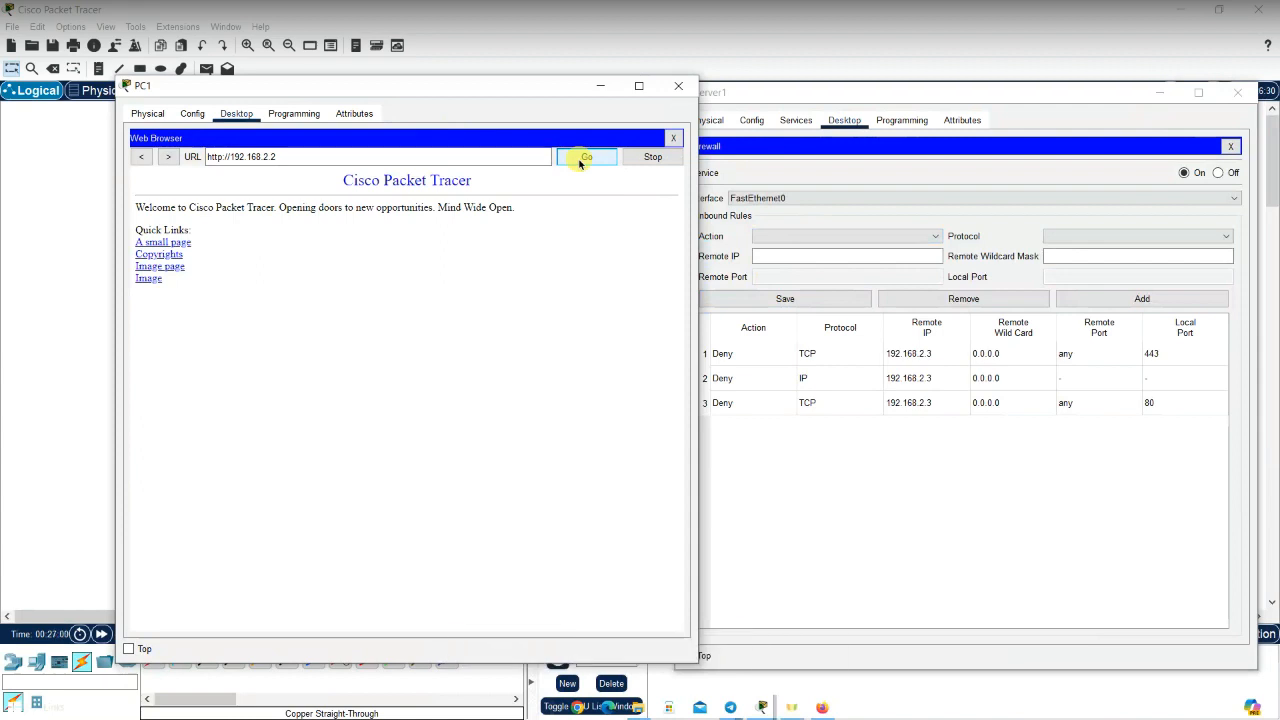
click(581, 162)
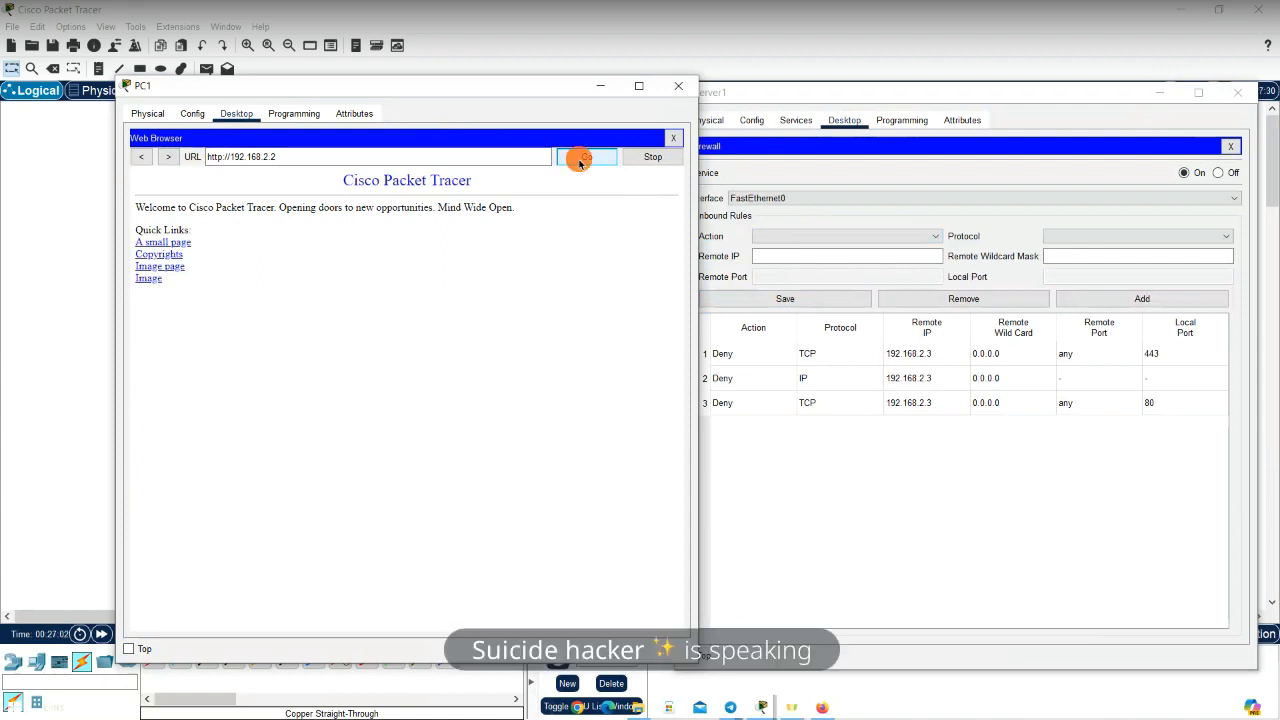
click(172, 242)
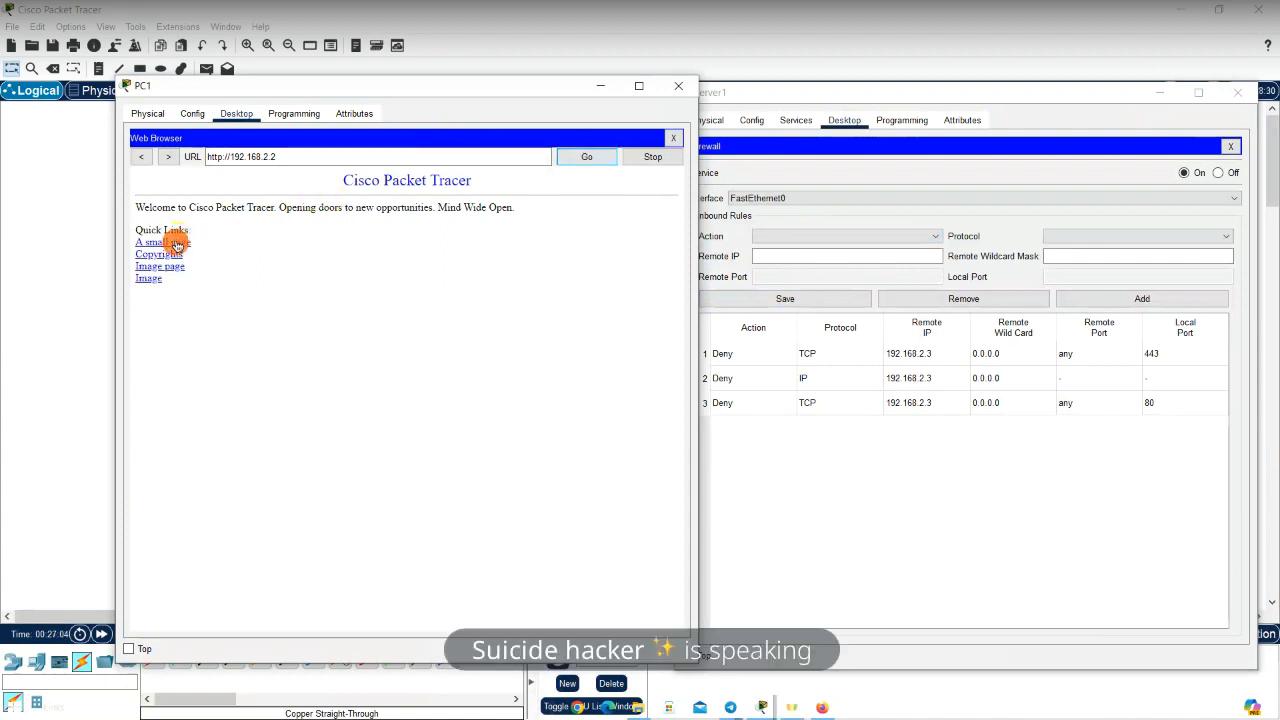
click(178, 243)
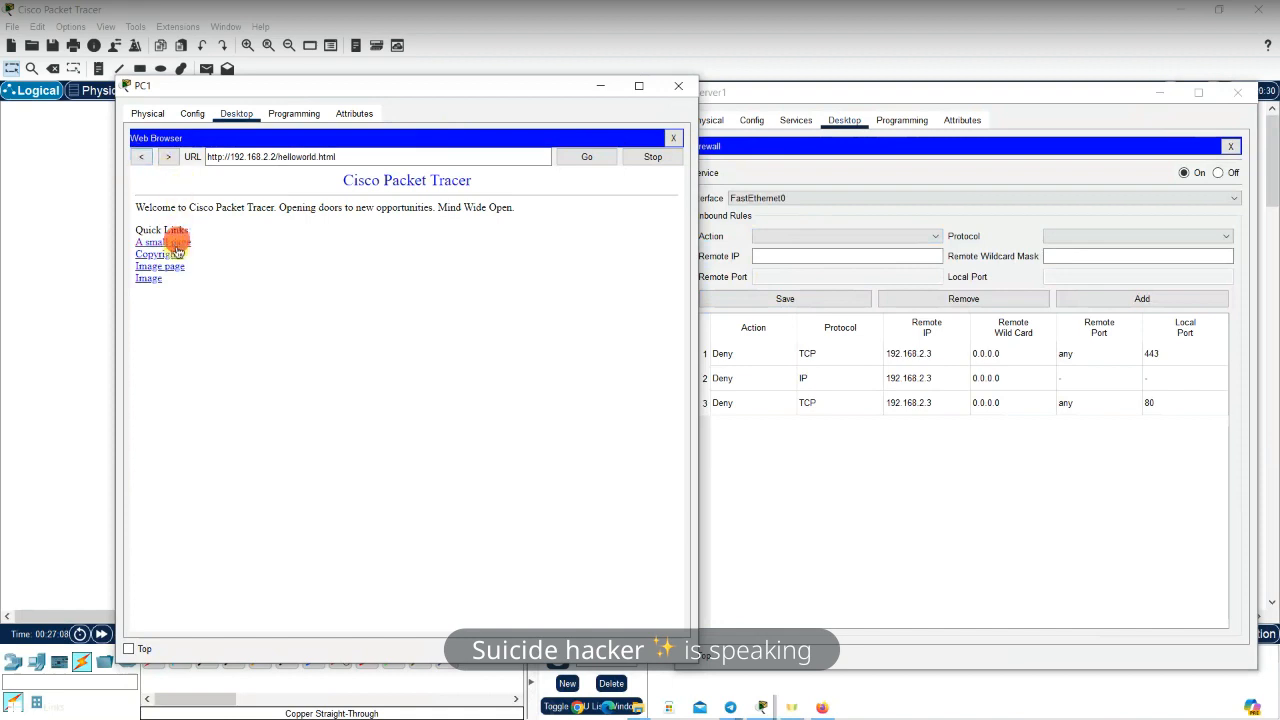
click(170, 255)
click(165, 266)
click(148, 280)
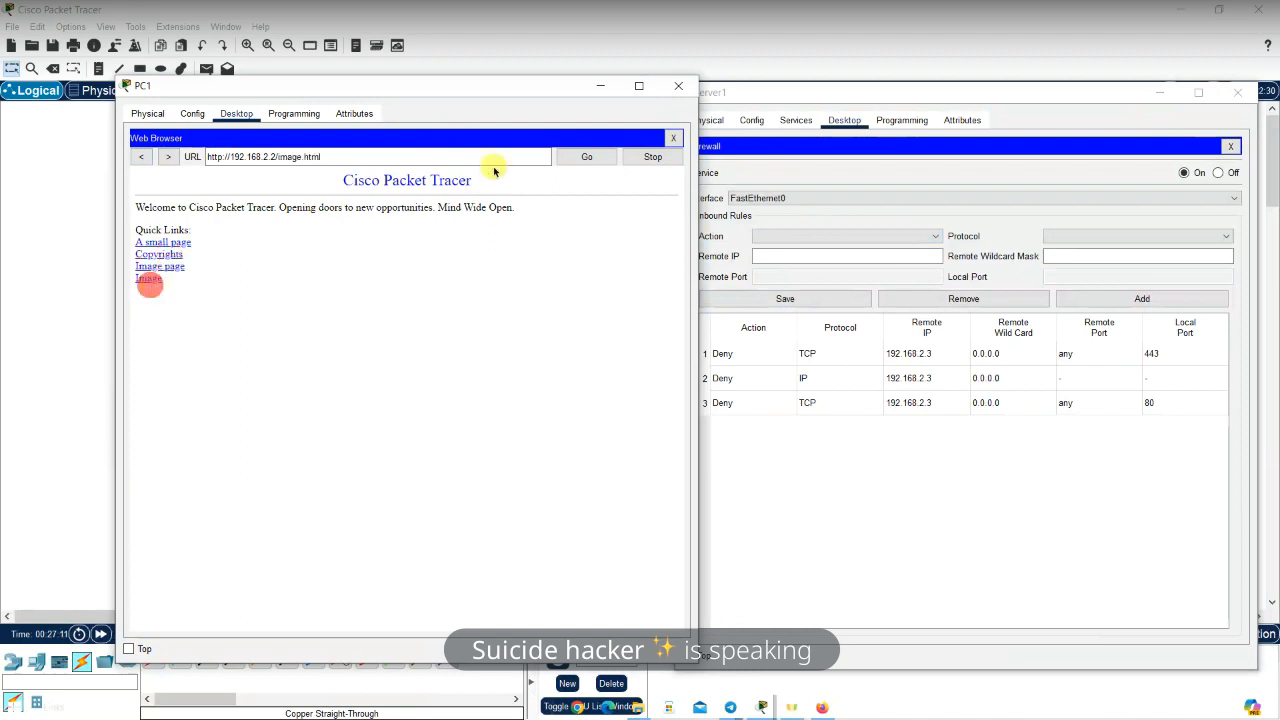
click(674, 137)
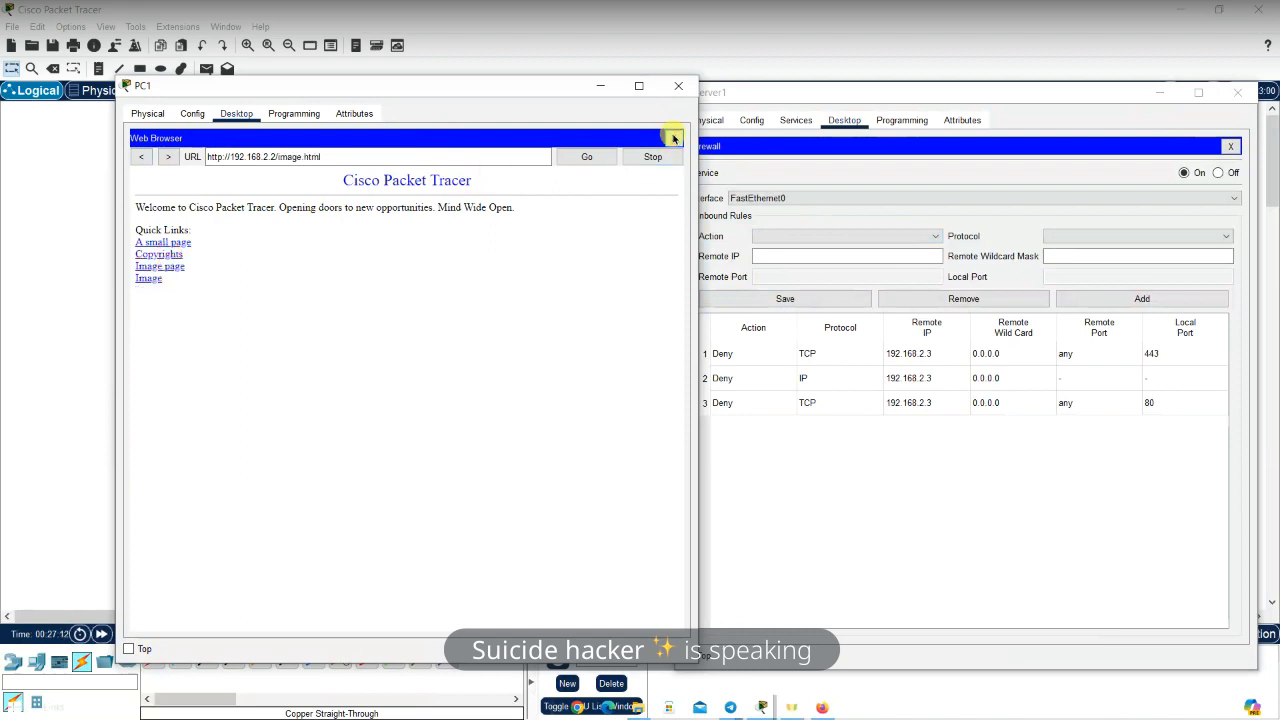
click(675, 142)
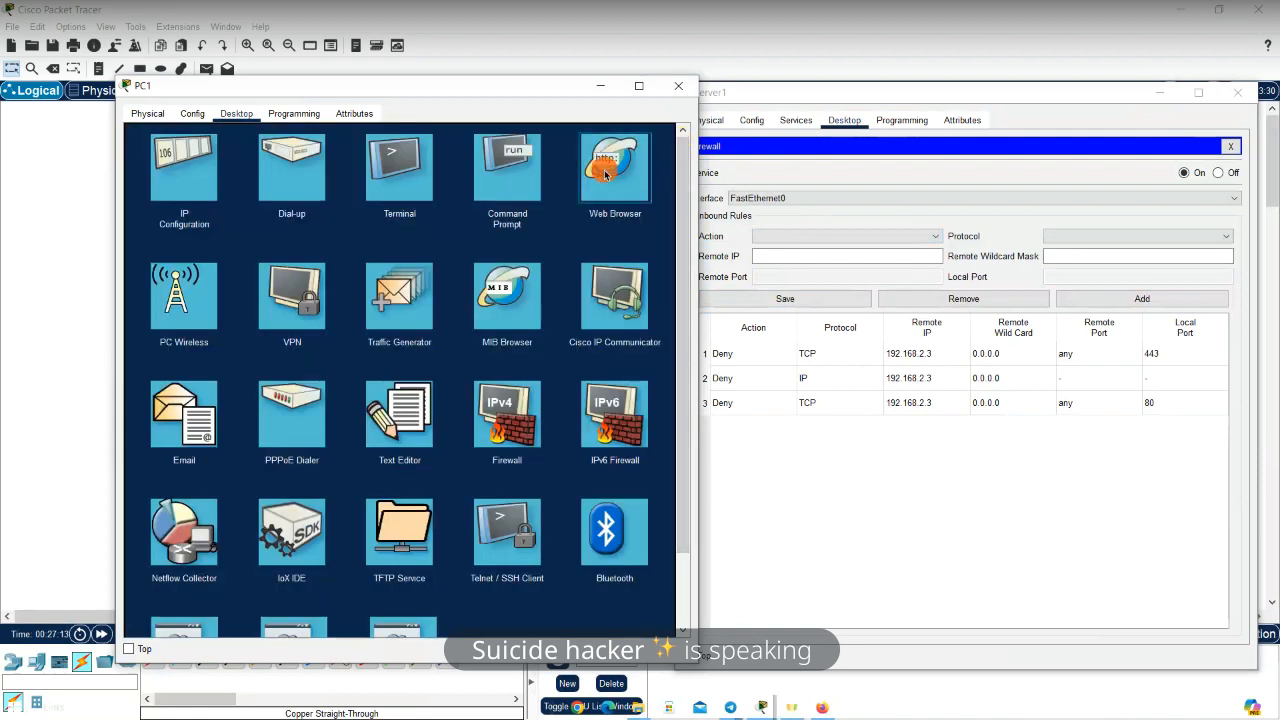
Request 192.168.2.2 again from a freshly opened Web Browser on PC1
click(606, 279)
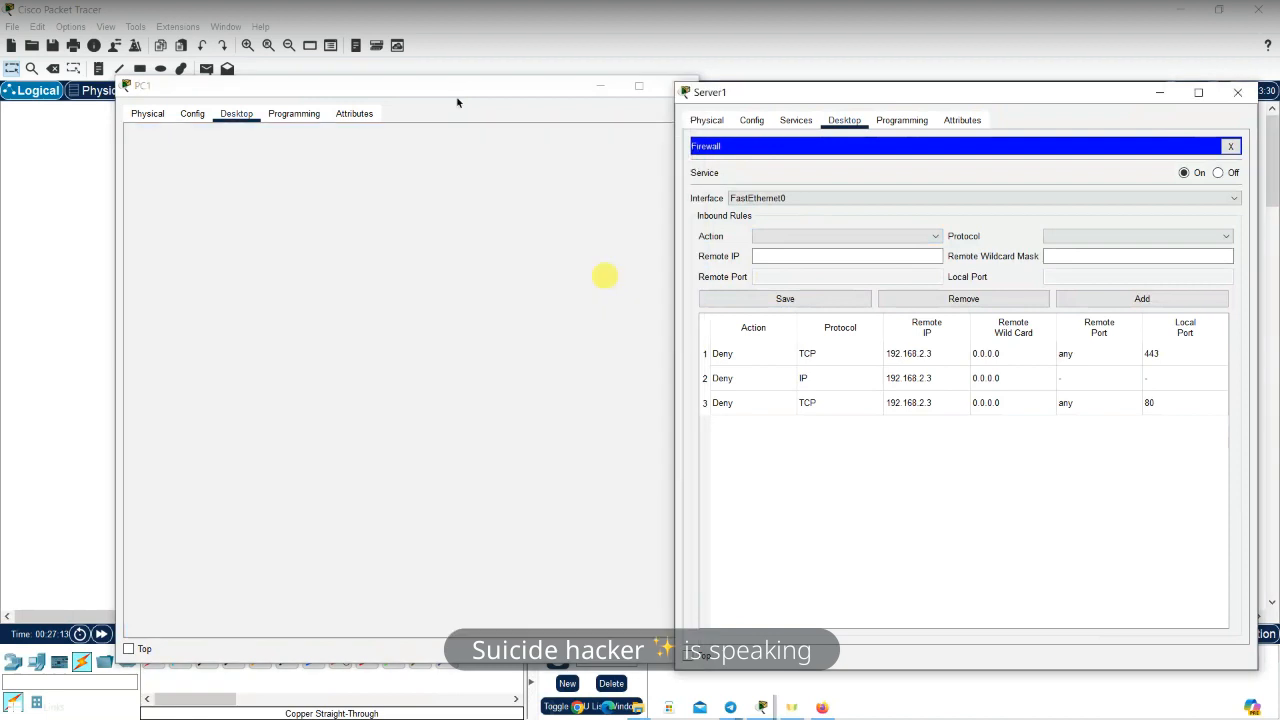
click(385, 152)
click(385, 152)
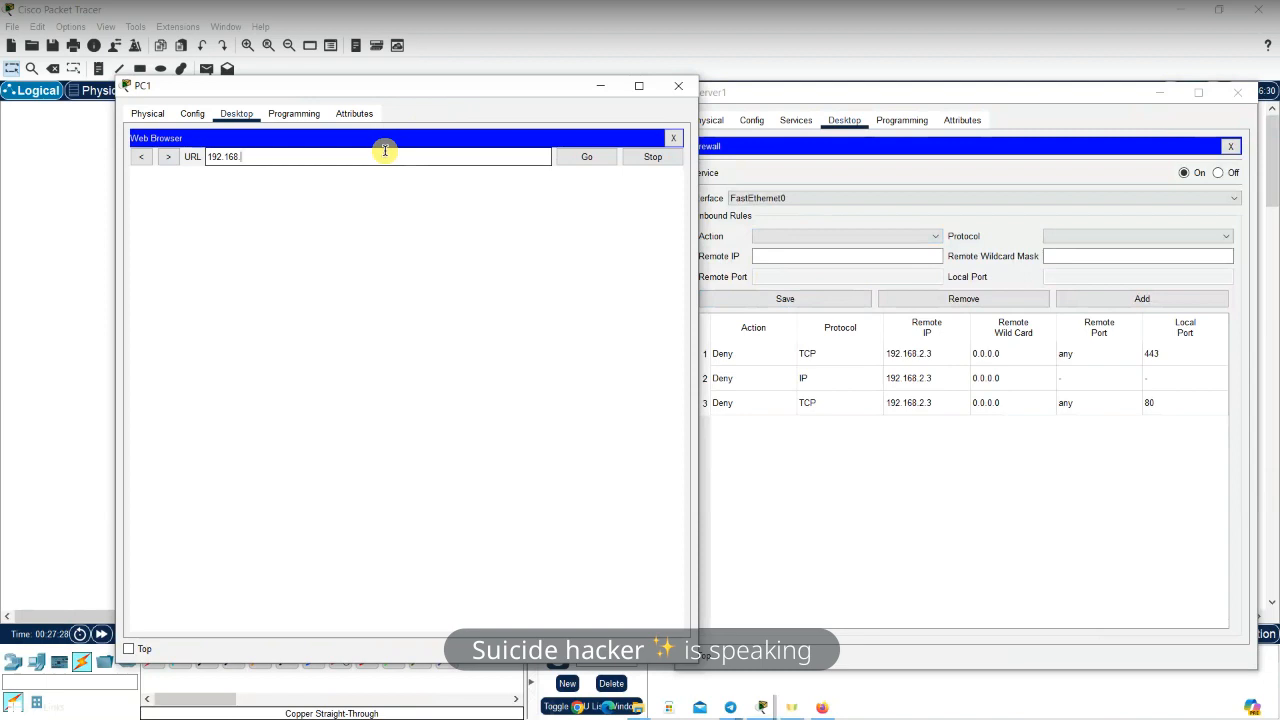
key(Return)
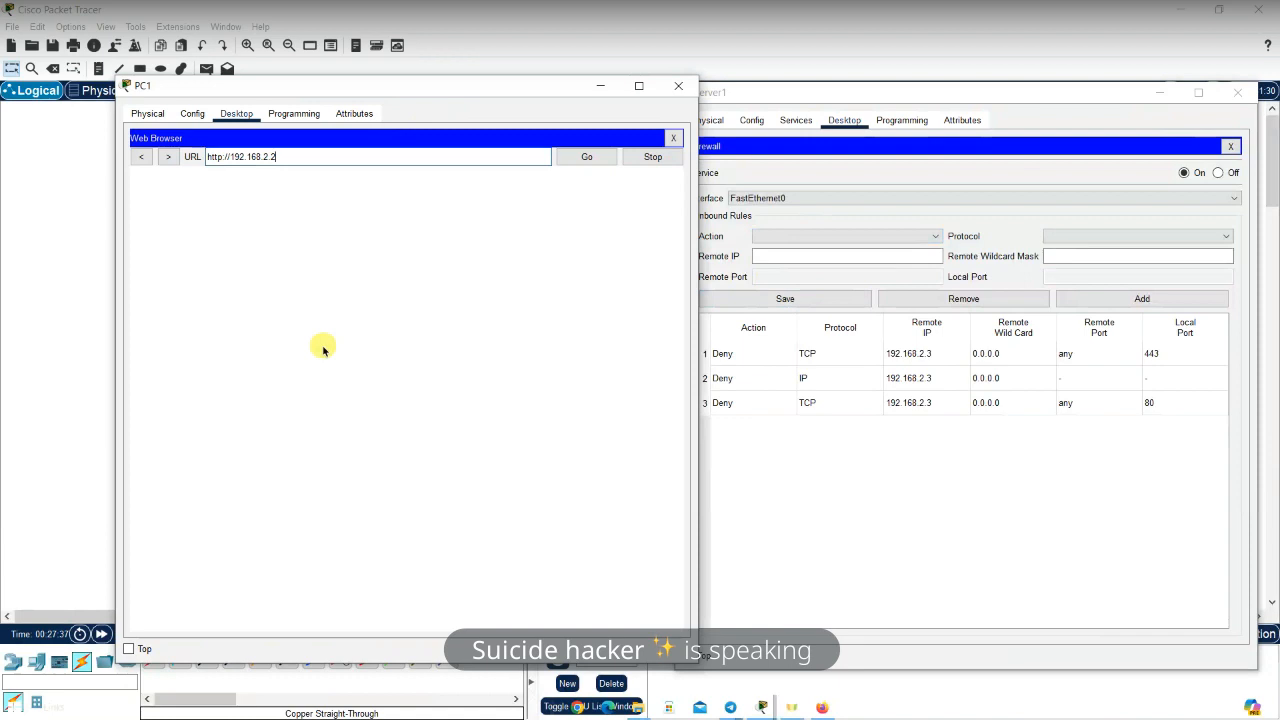
click(586, 156)
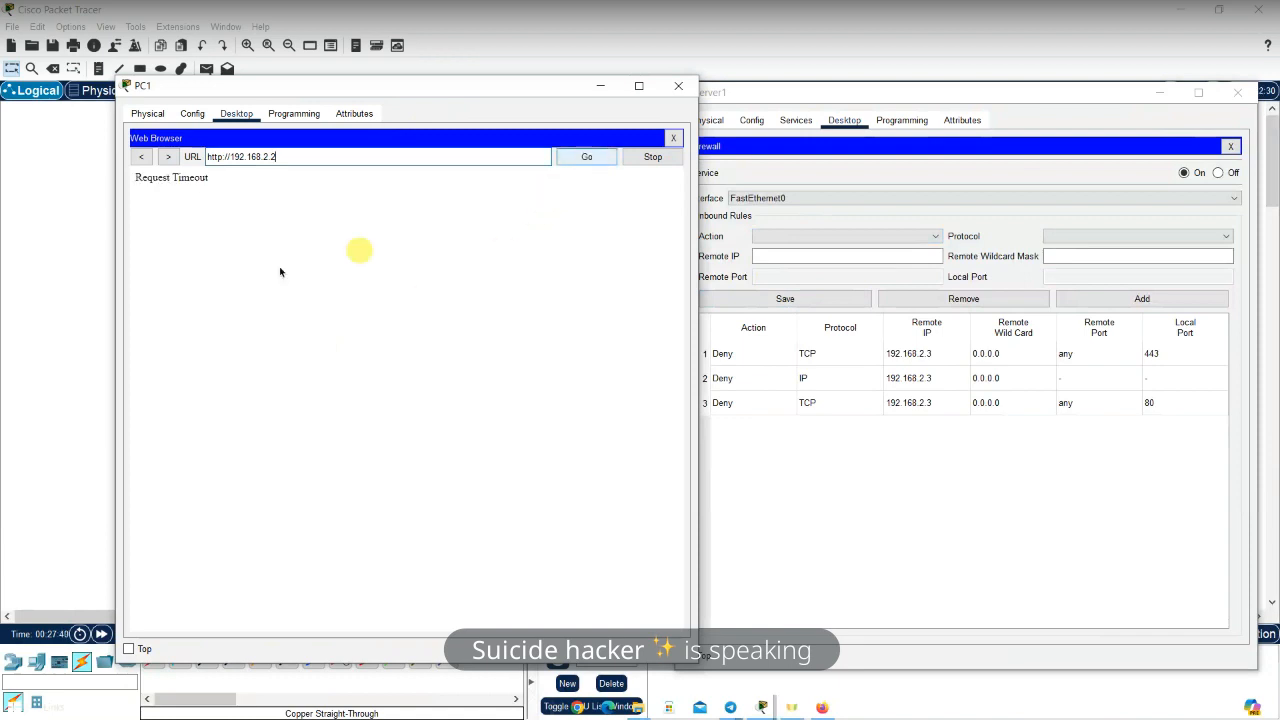
Close PC1's window and move Server1's firewall window closer to the network topology
drag(209, 177, 152, 177)
click(151, 177)
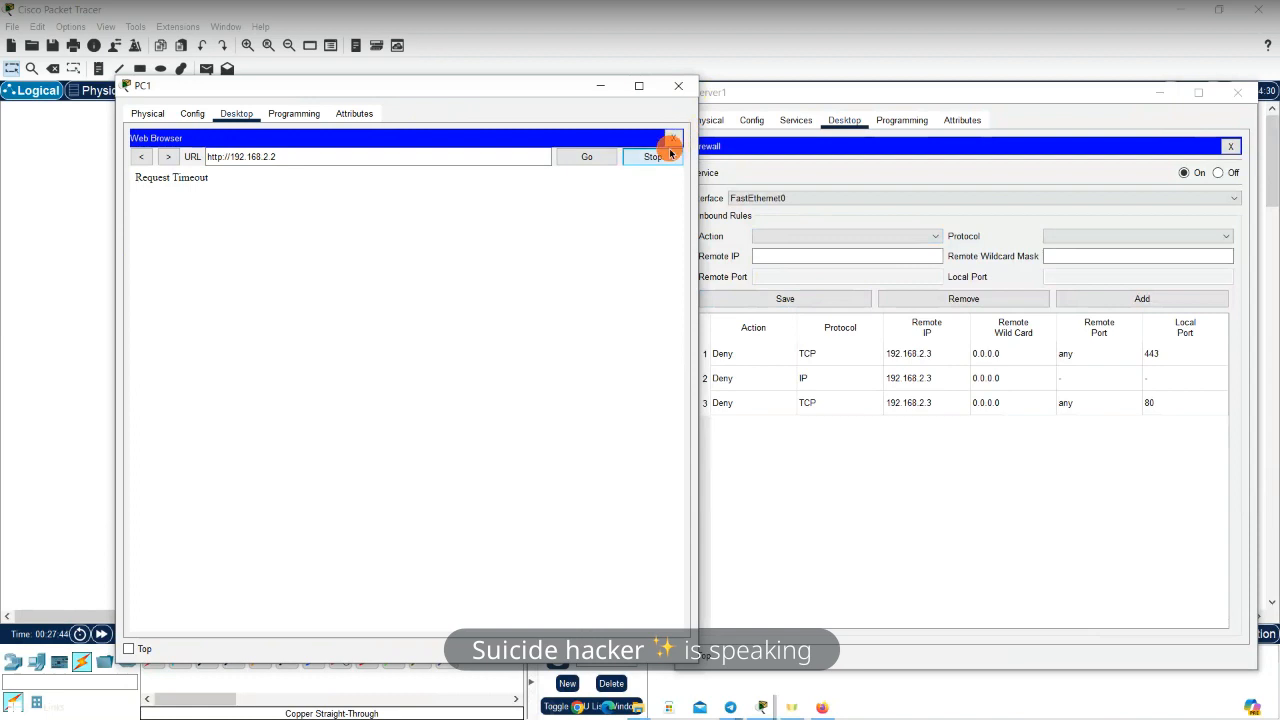
click(680, 86)
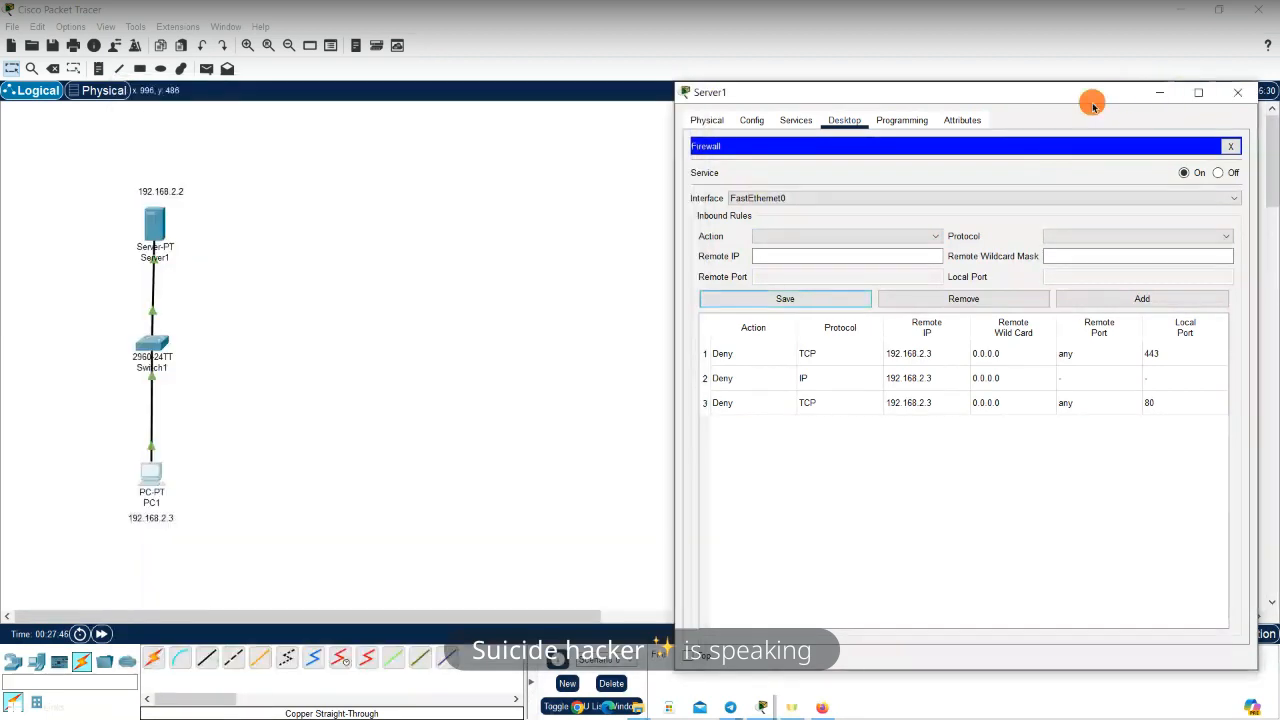
drag(1090, 100, 1000, 84)
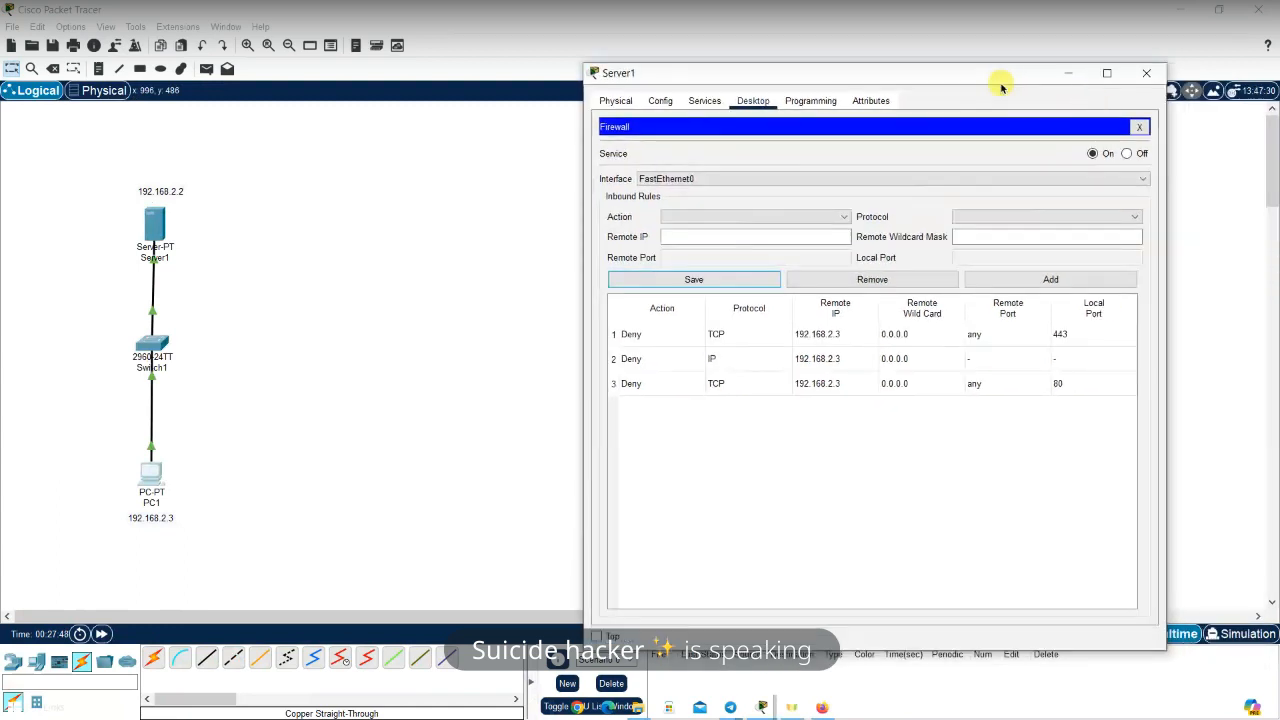
Switch to Telegram and read the latest messages in the Wingcode partner discussion group
mouse_move(735, 708)
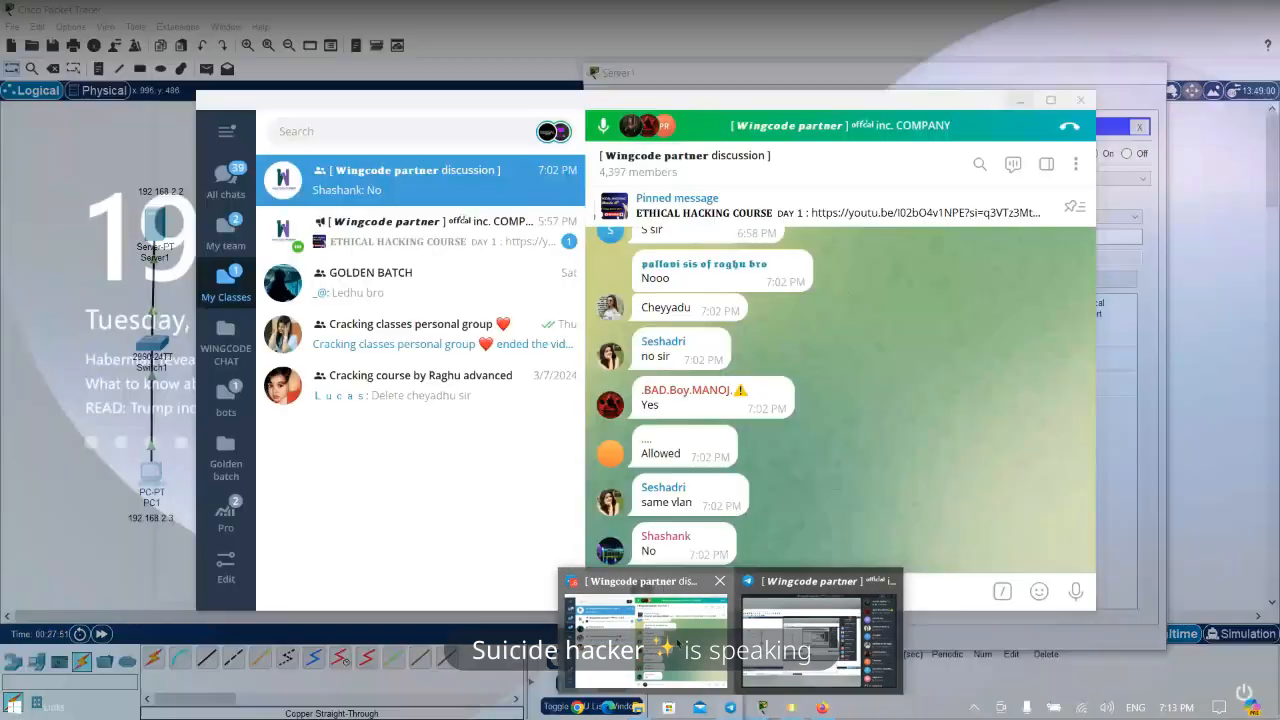
click(660, 648)
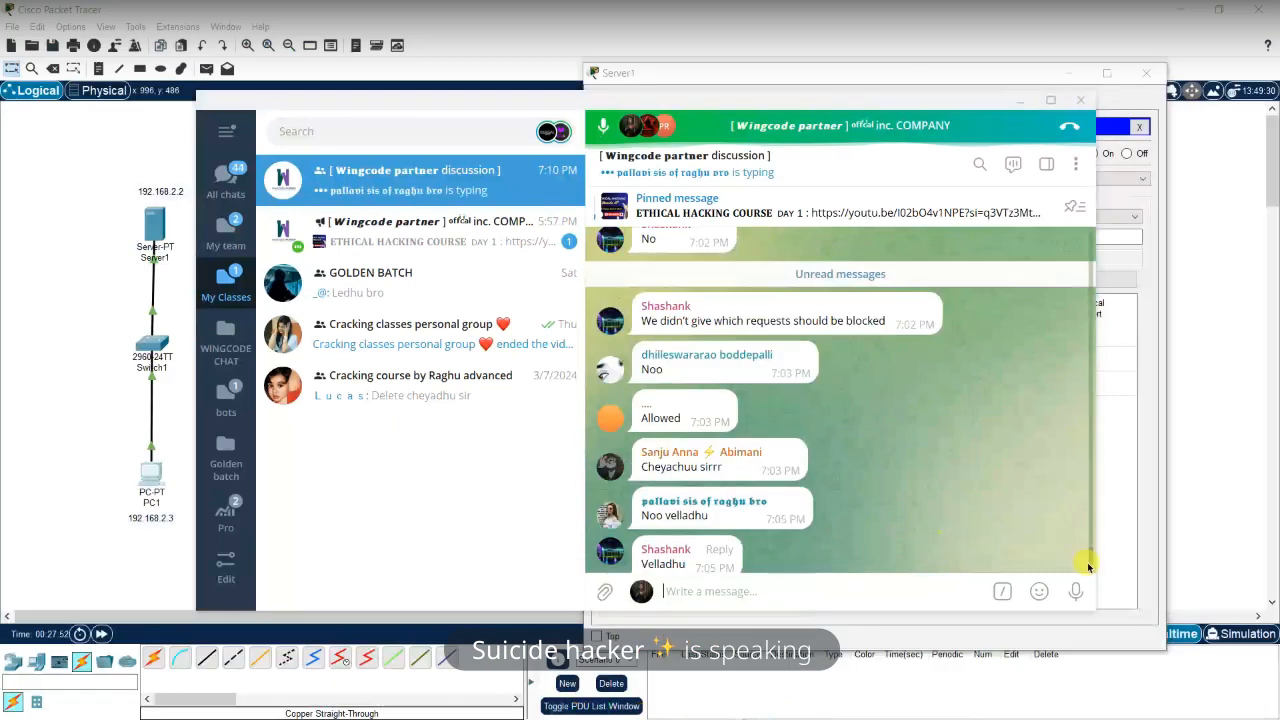
click(1087, 558)
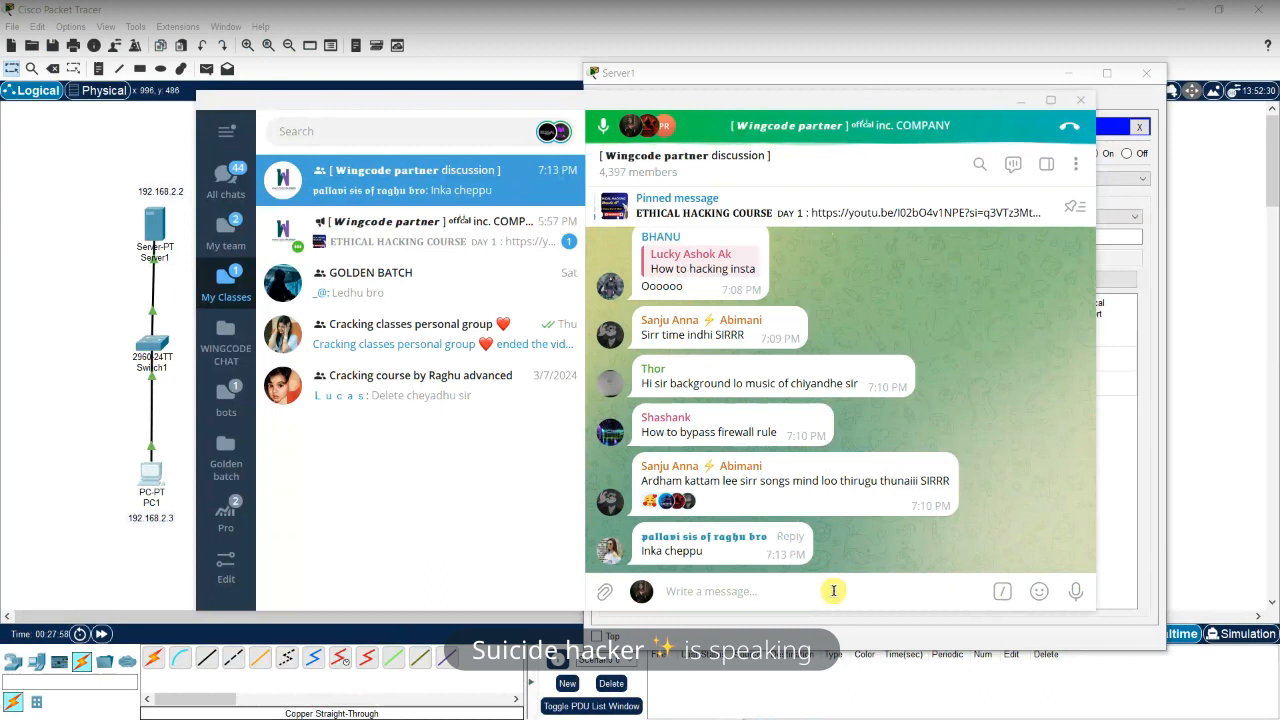
Return to Server1 in Packet Tracer, turn its firewall service off and close the device window
click(864, 76)
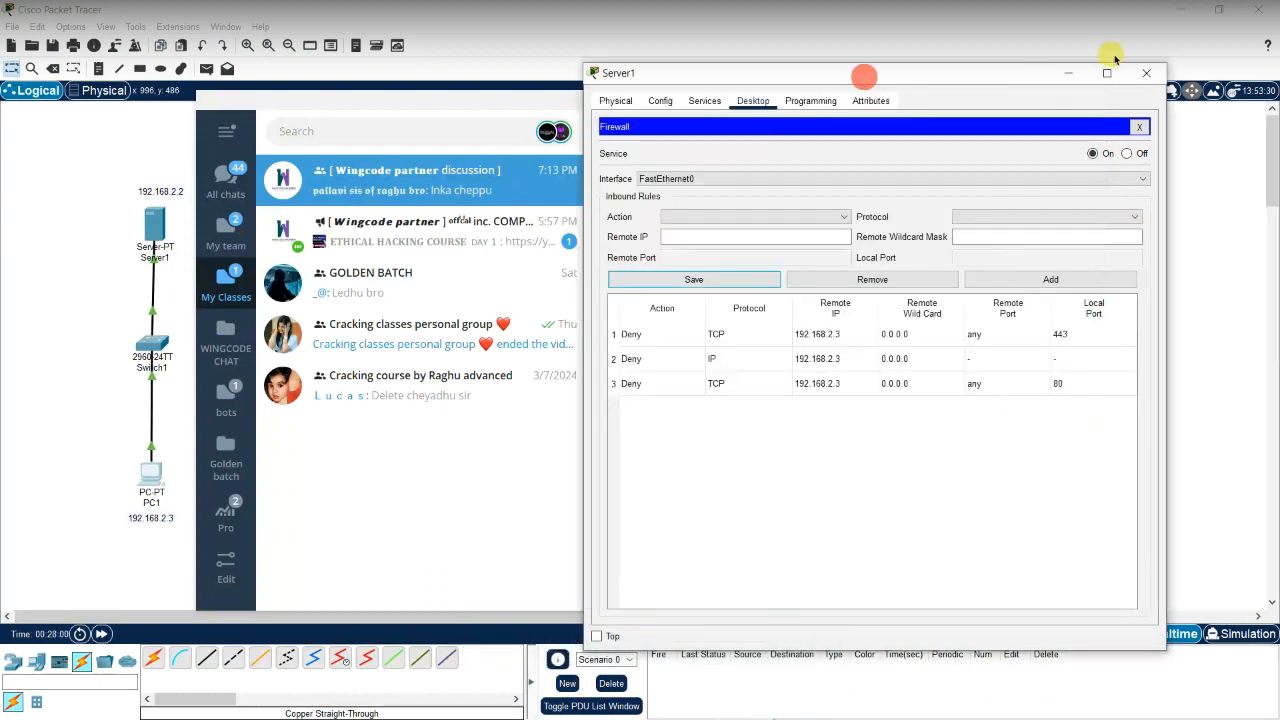
click(1127, 153)
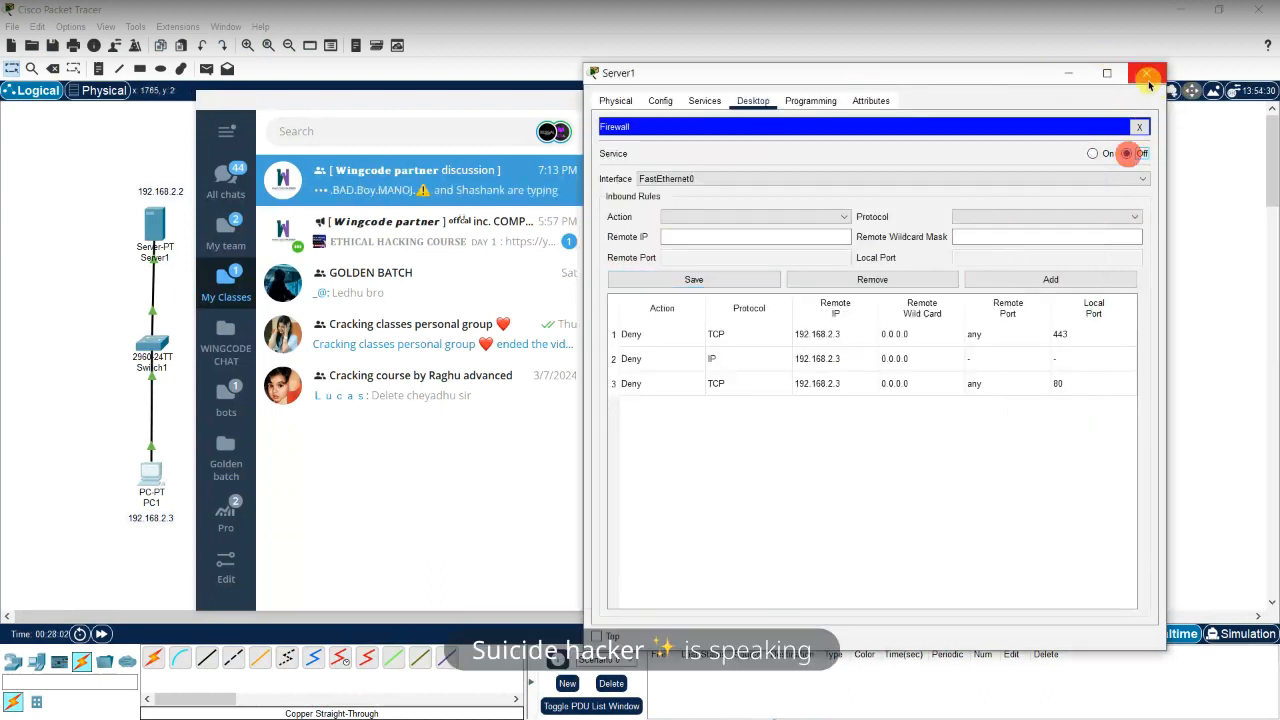
click(1146, 73)
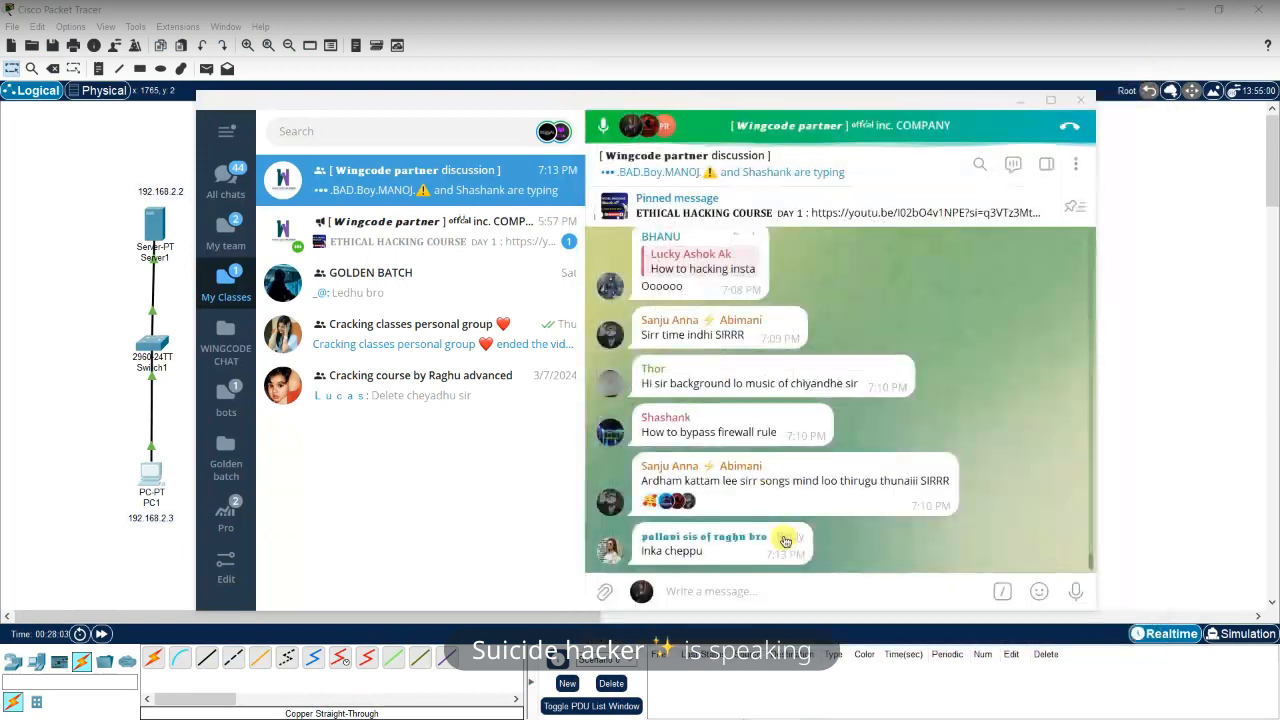
click(757, 129)
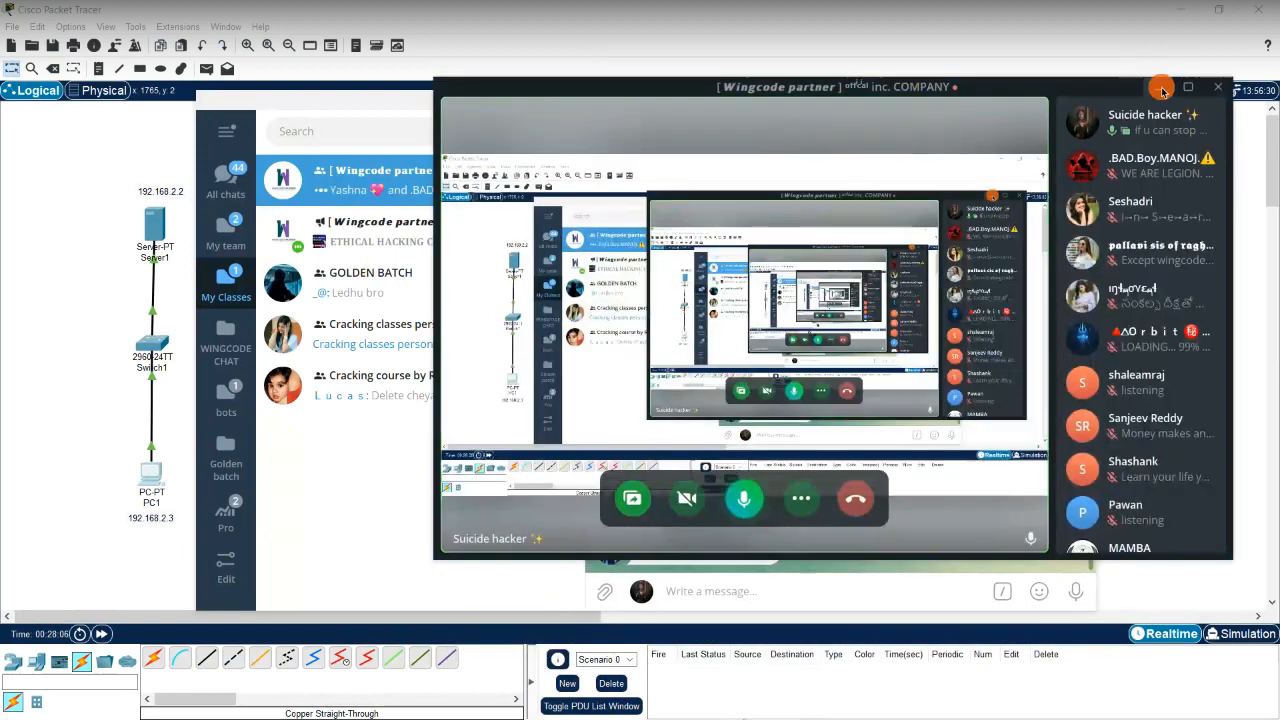
click(1161, 88)
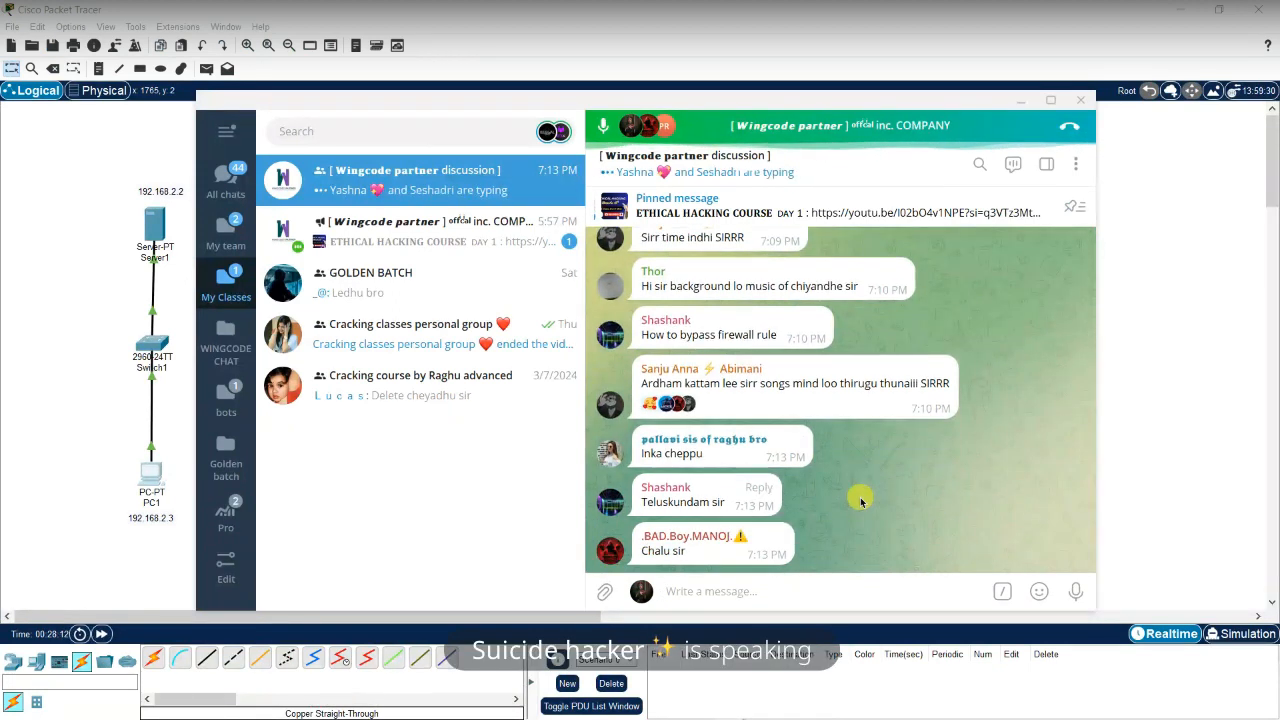
Open Server1's IPv4 firewall and start an inbound rule with action Deny and remote IP 192.168.2.3
click(153, 231)
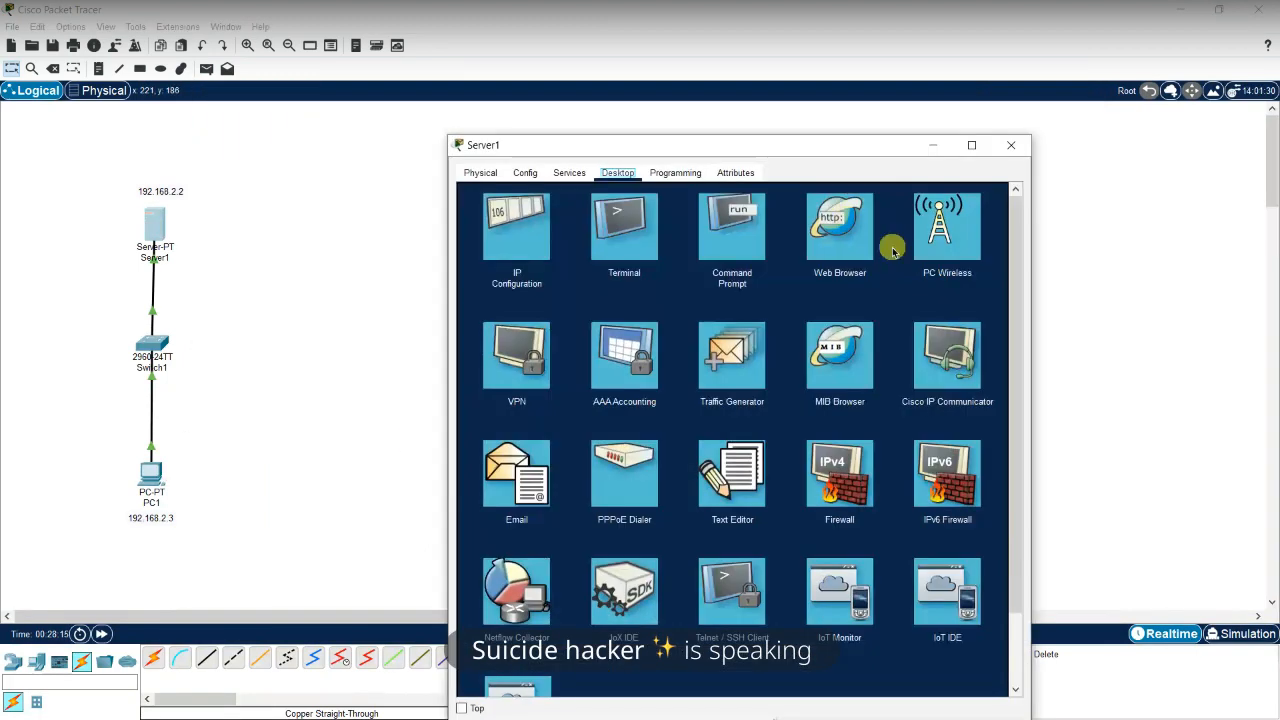
click(843, 509)
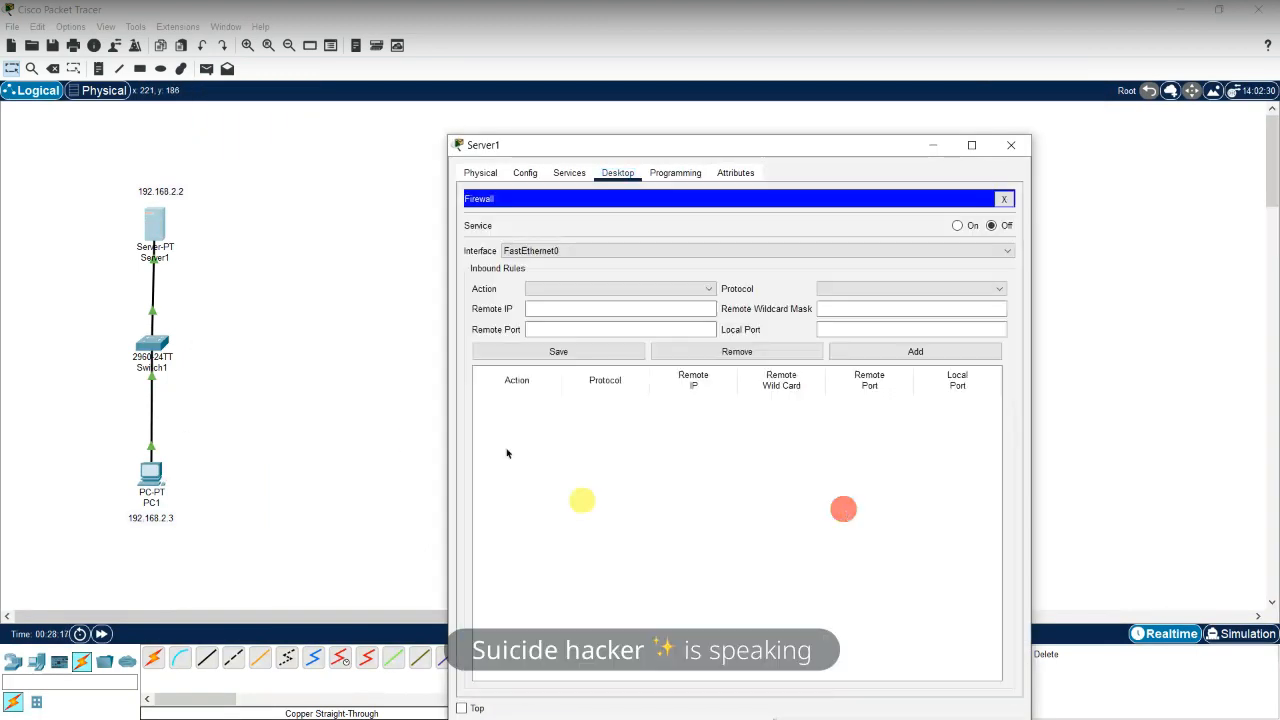
click(586, 288)
click(587, 321)
click(610, 312)
text(192.168)
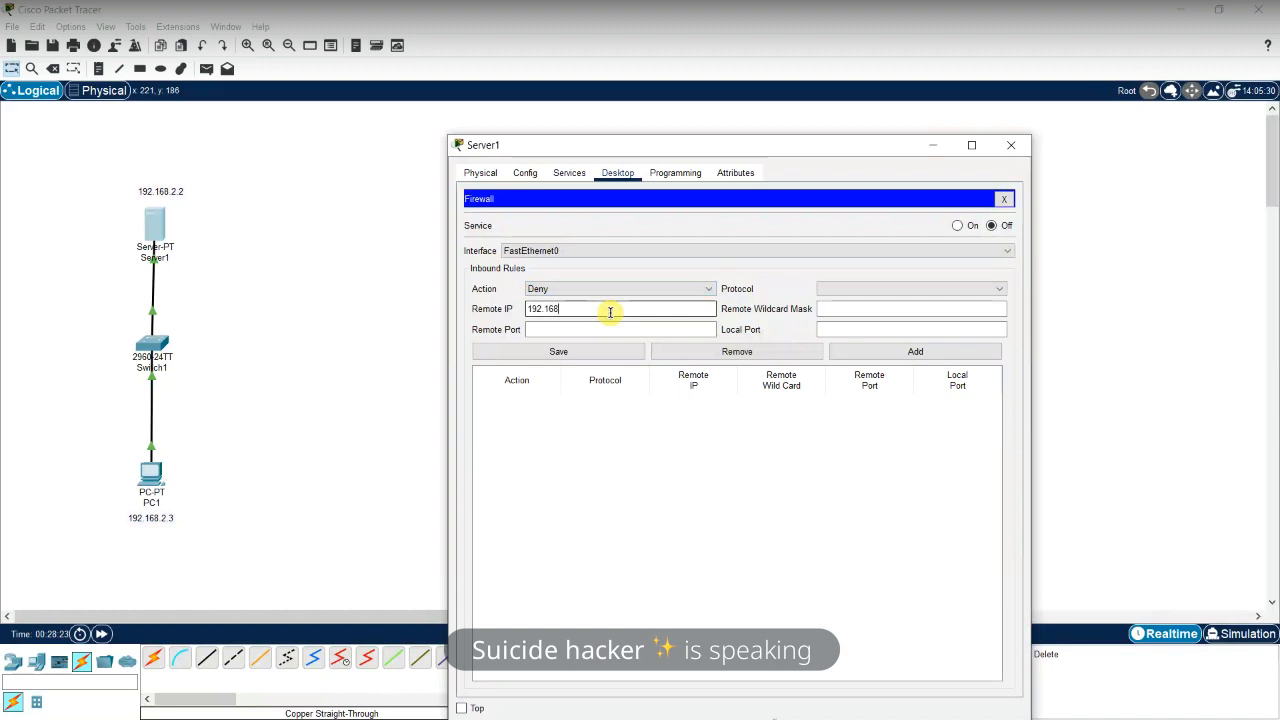
text(.2.3)
Set the new inbound rule's protocol to TCP and its remote wildcard mask to 0.0.0.0
click(826, 289)
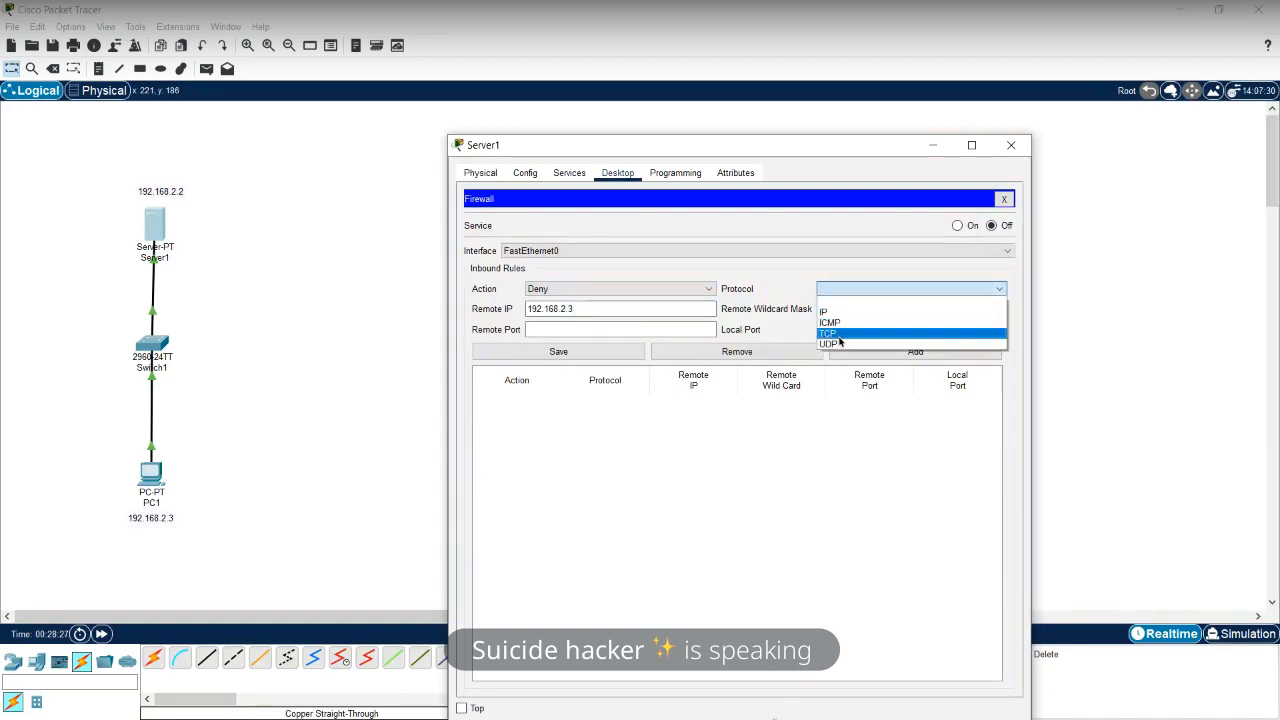
click(843, 334)
click(858, 313)
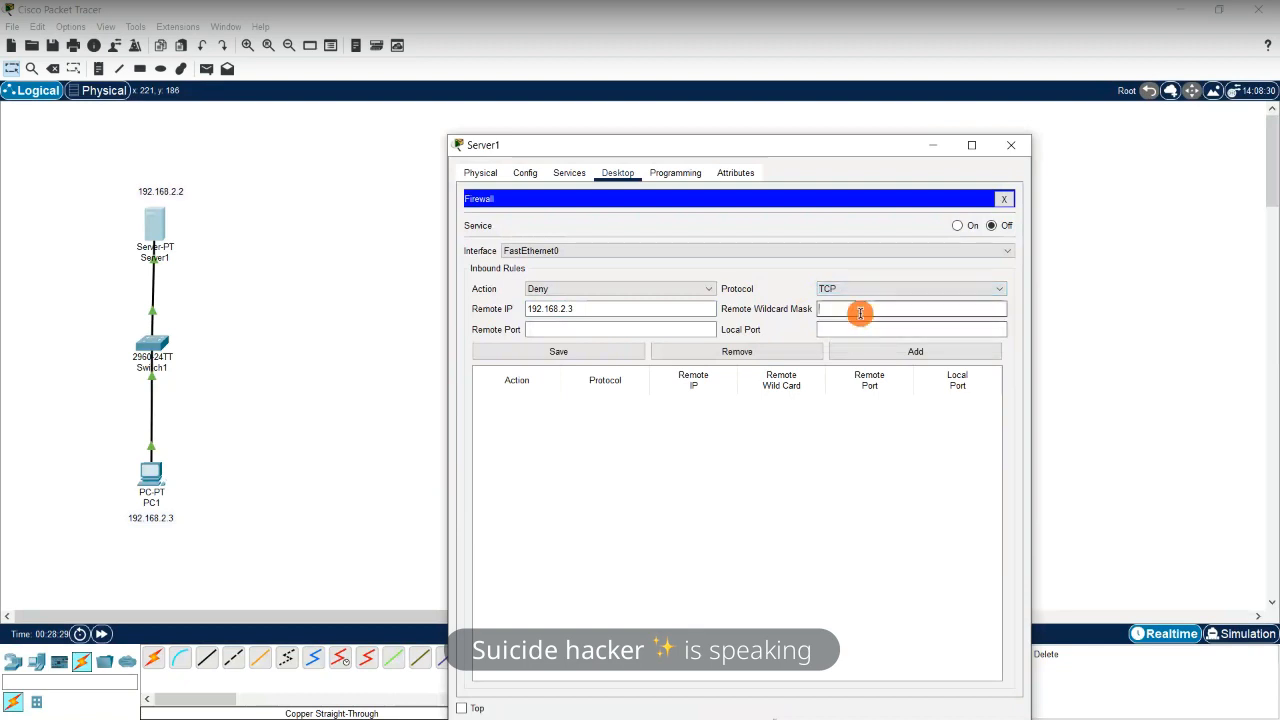
text(0.0)
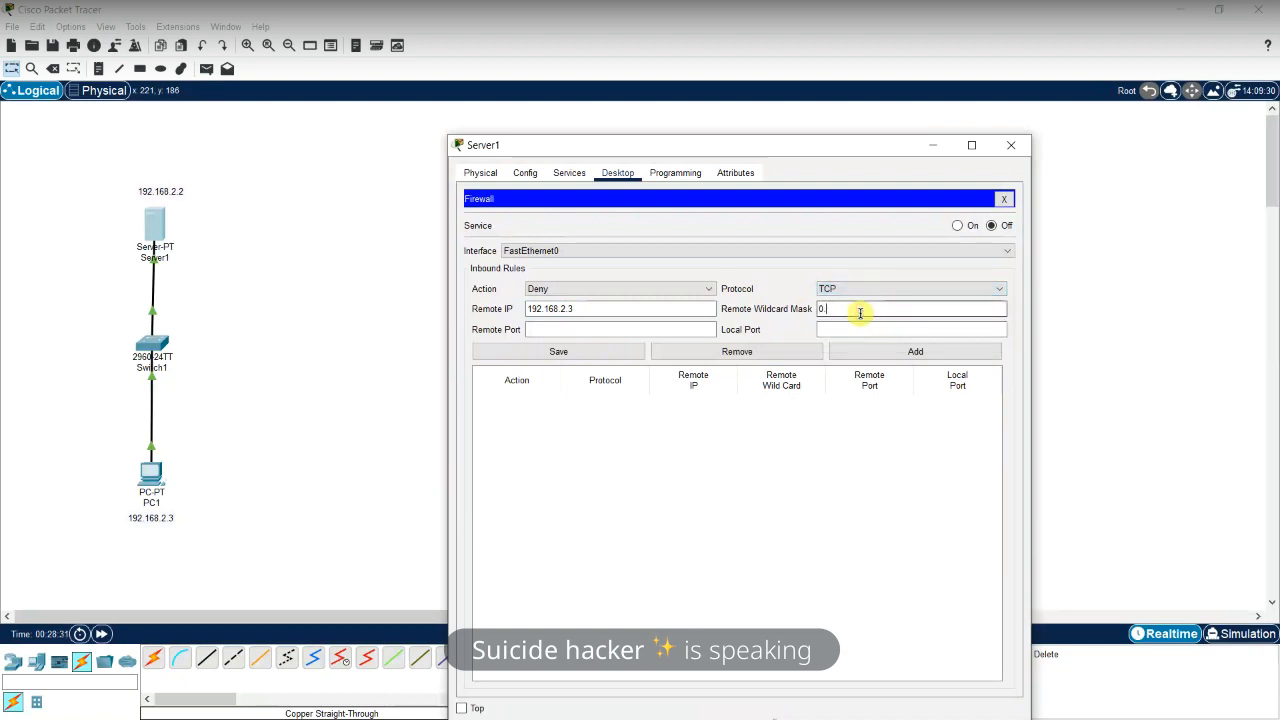
right_click(860, 313)
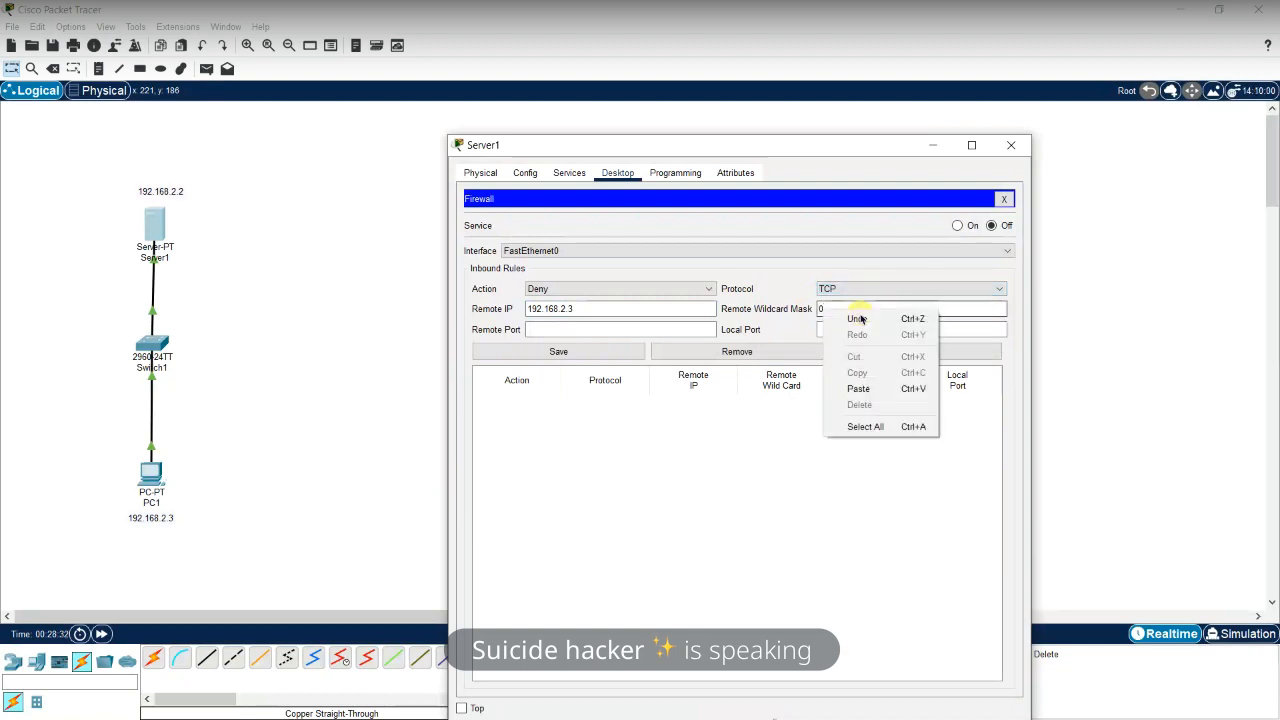
click(807, 311)
click(846, 309)
text(.0.0.0)
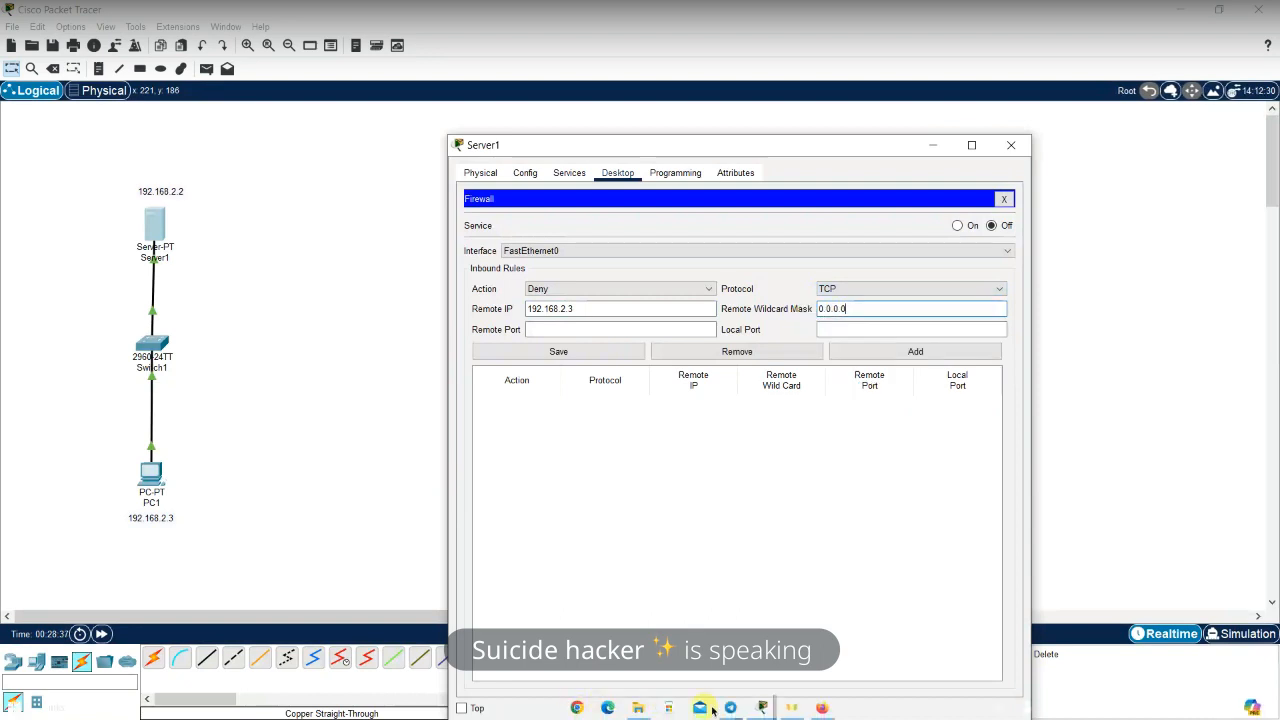
Mute and unmute the microphone in the Telegram group call, and return to Server1's firewall
mouse_move(730, 707)
click(818, 640)
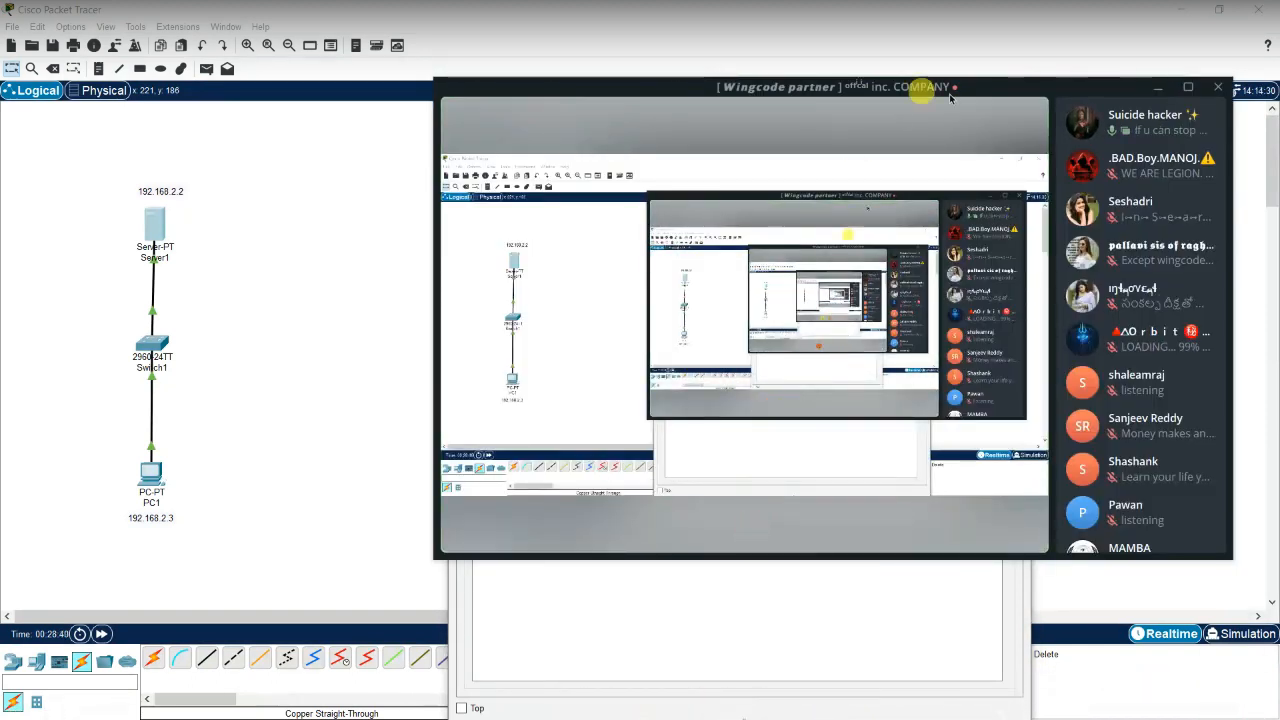
click(748, 498)
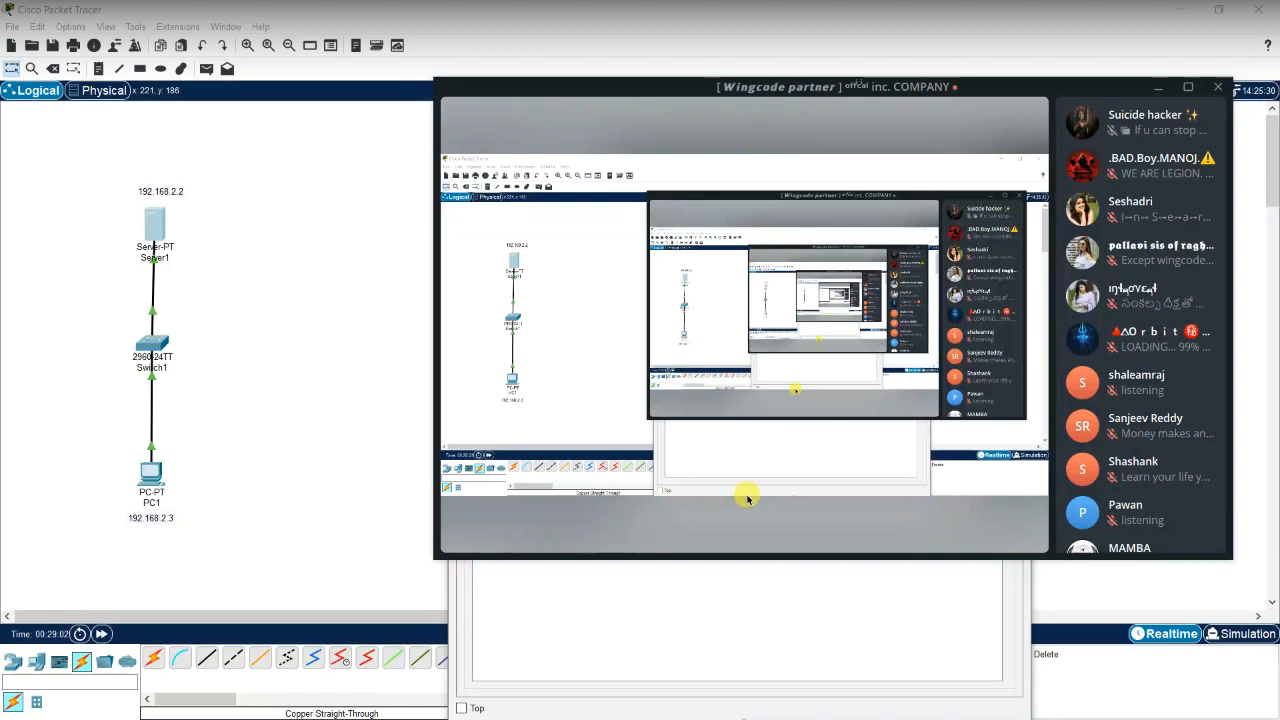
click(745, 496)
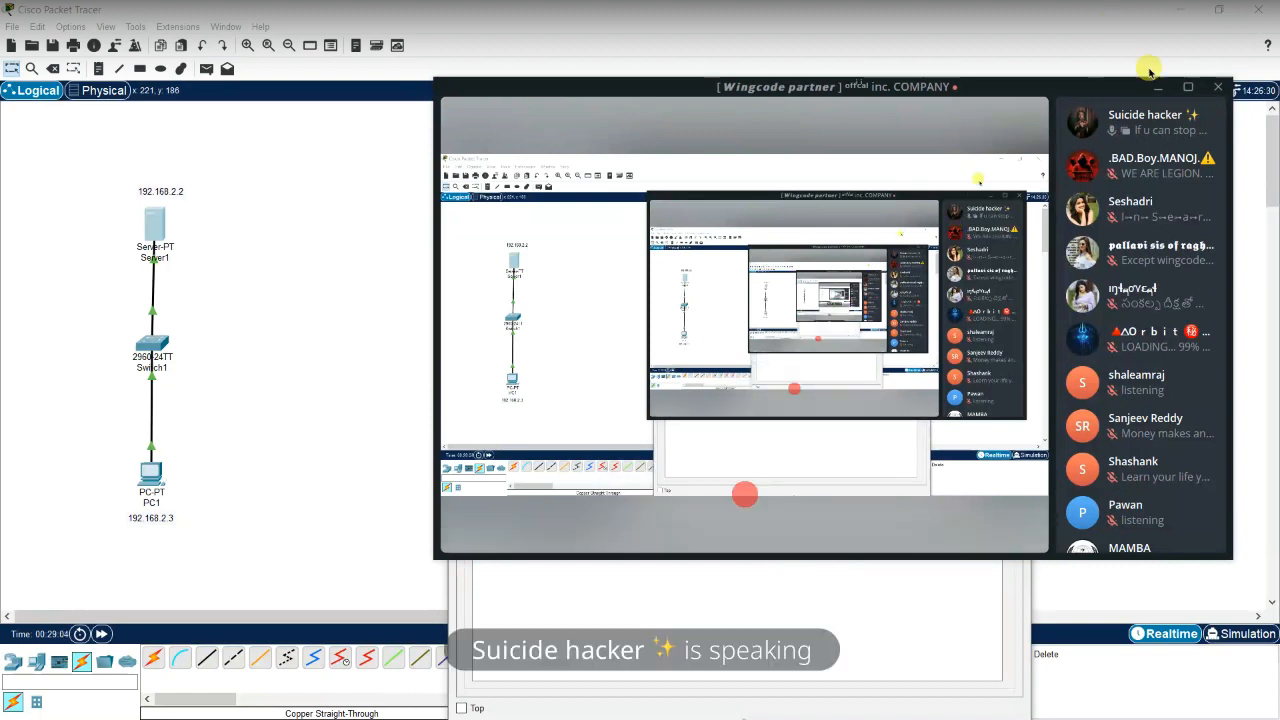
click(1157, 86)
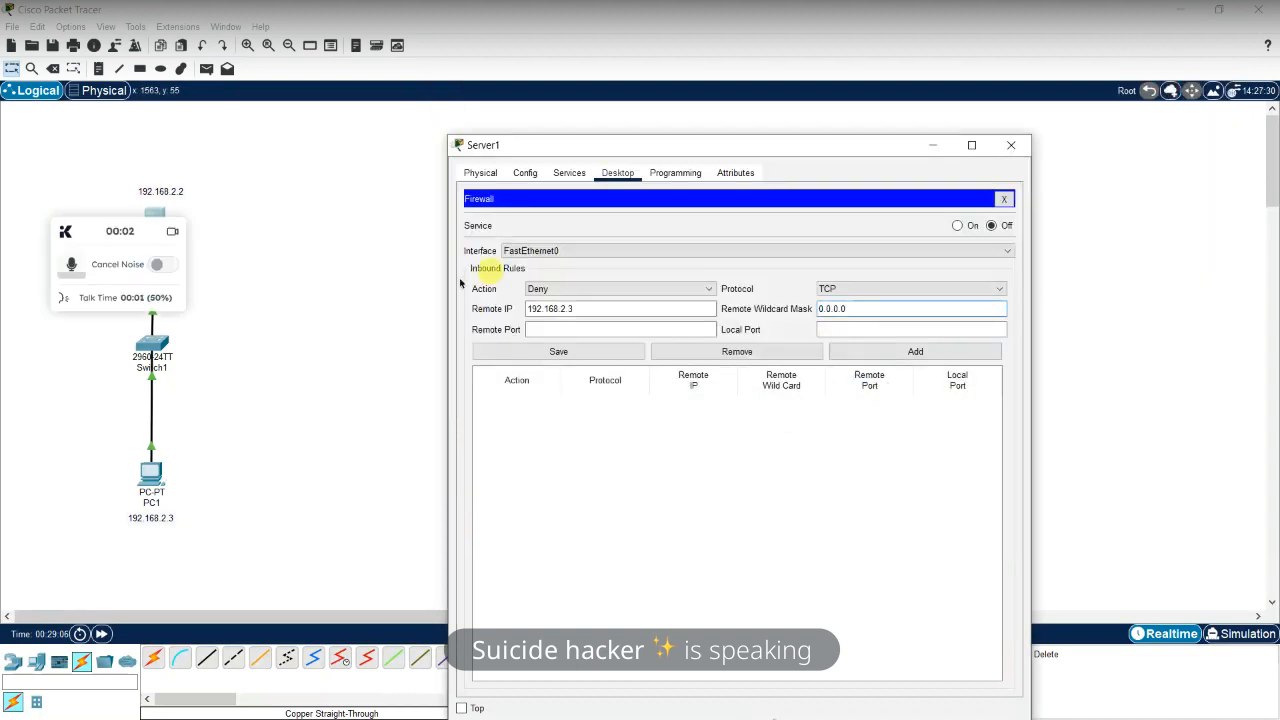
click(174, 229)
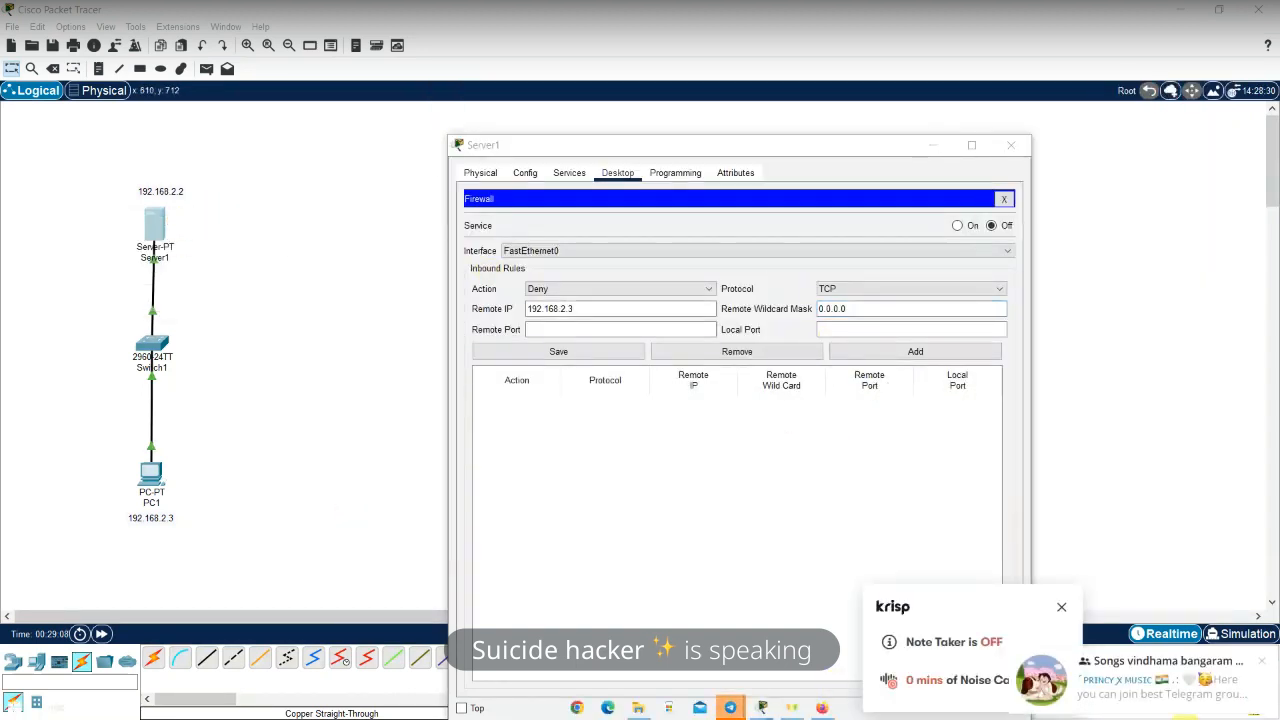
Set the rule's local port to 21, add it to Server1's inbound rules and select its entry
click(881, 331)
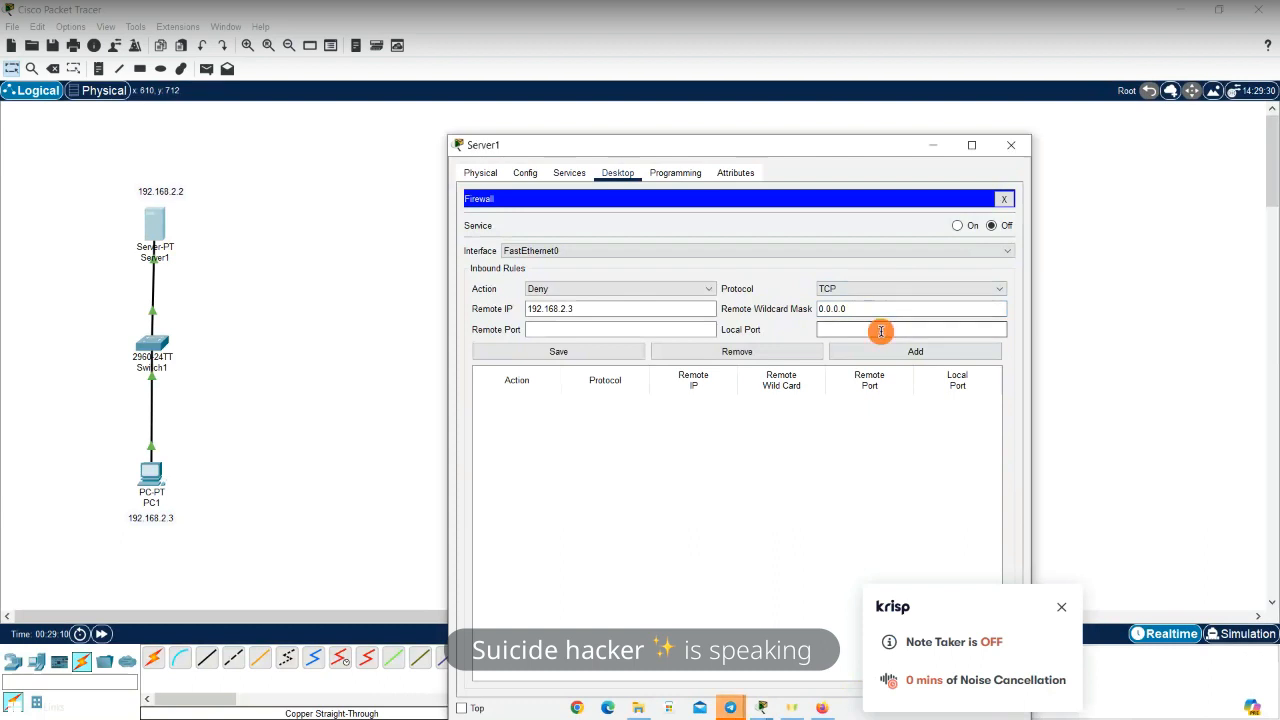
text(2)
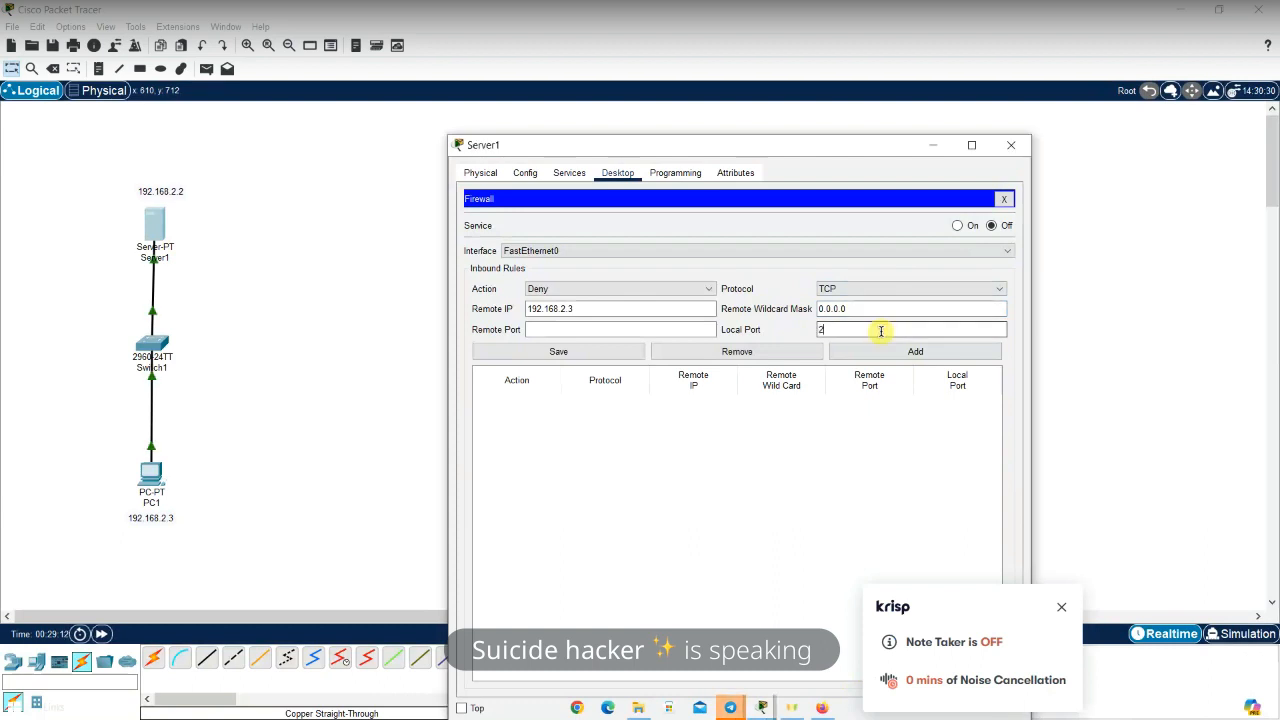
text(1)
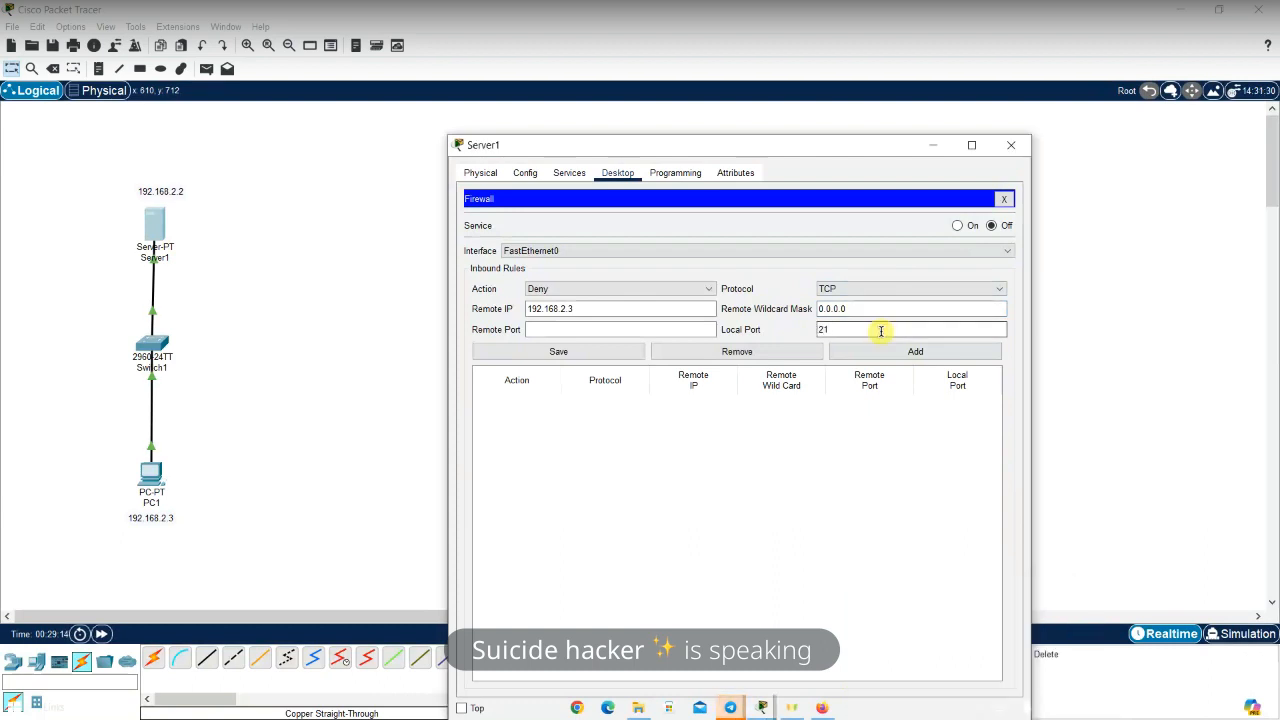
key(Tab)
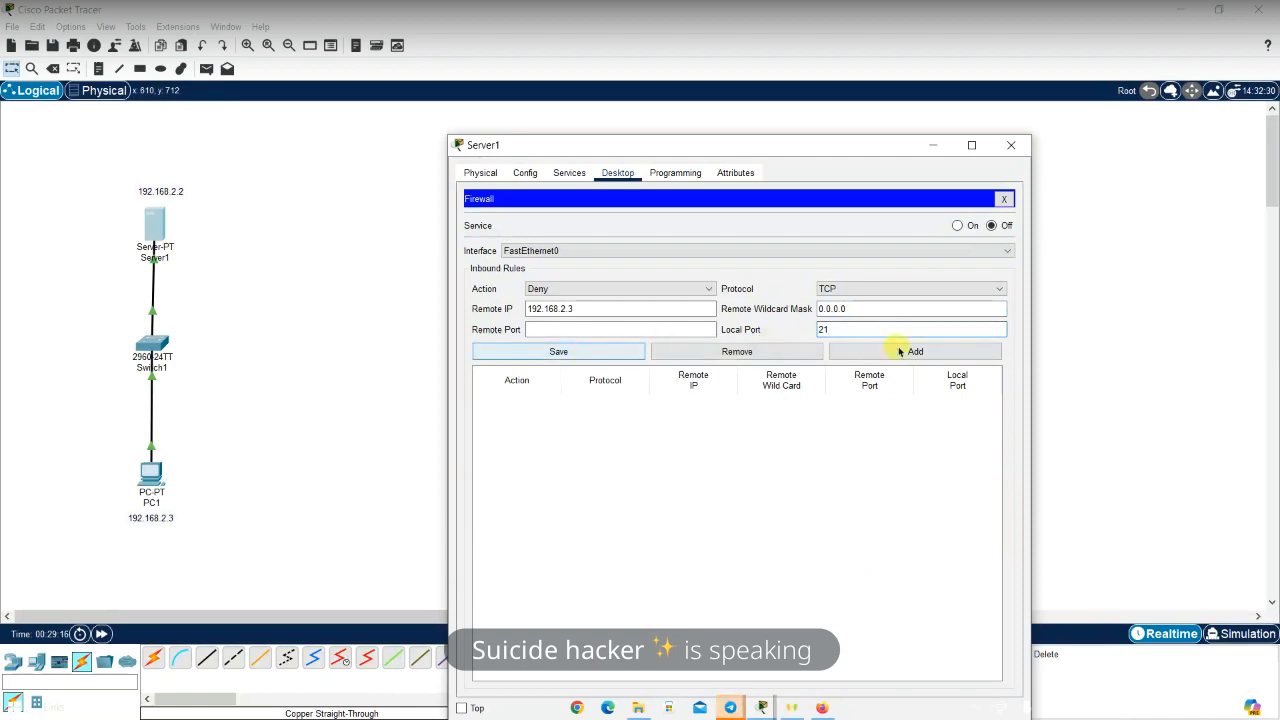
click(902, 351)
click(548, 410)
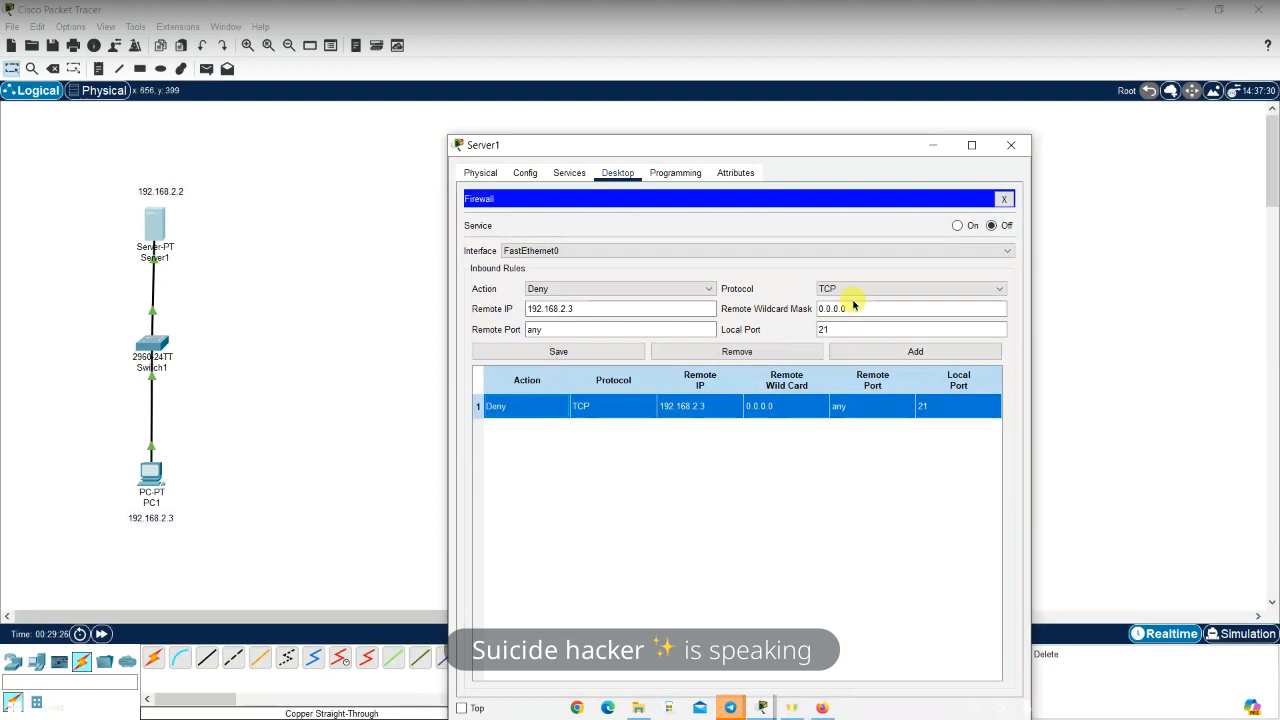
Minimize Server1's window, switch to the Telegram group call and stop sharing the screen
click(933, 147)
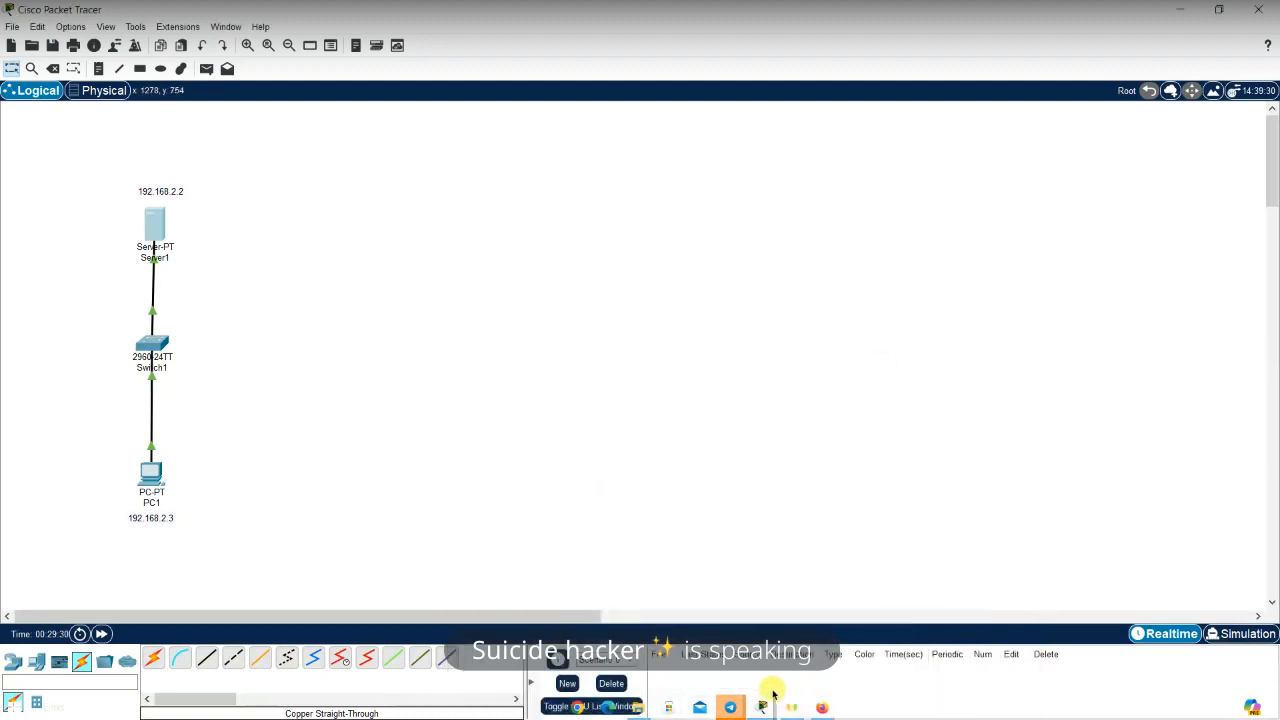
mouse_move(730, 710)
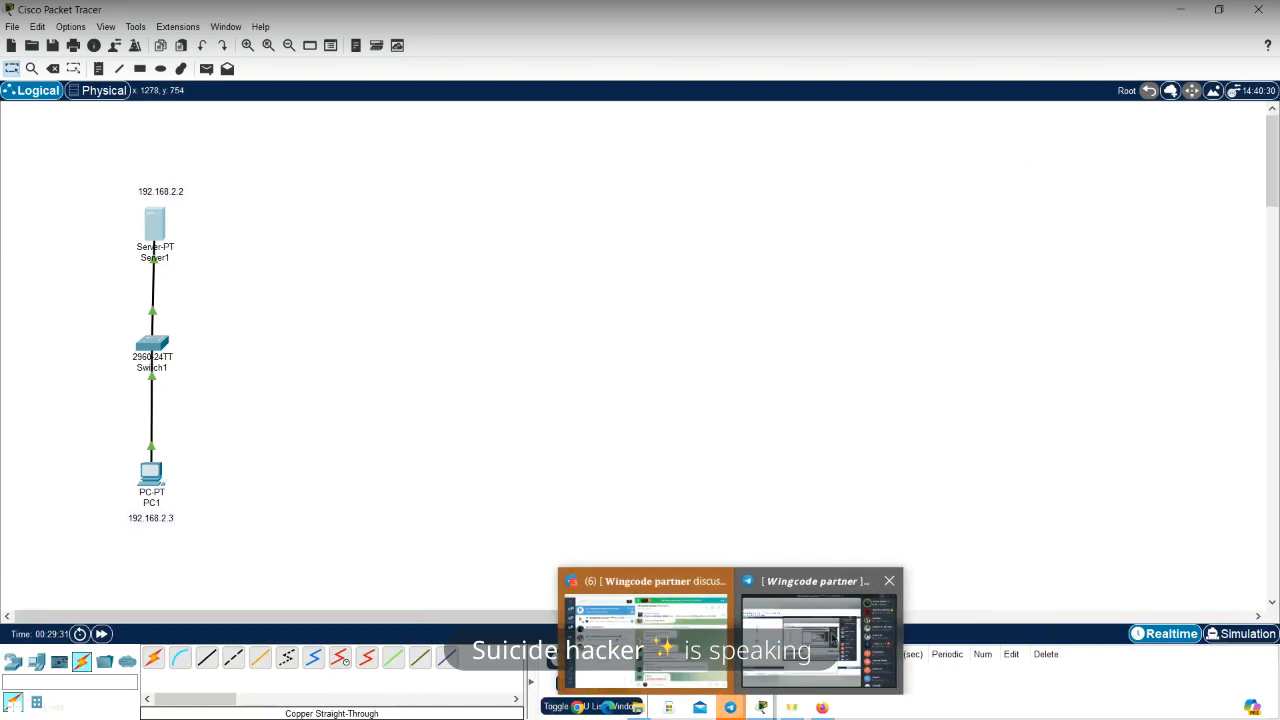
click(819, 640)
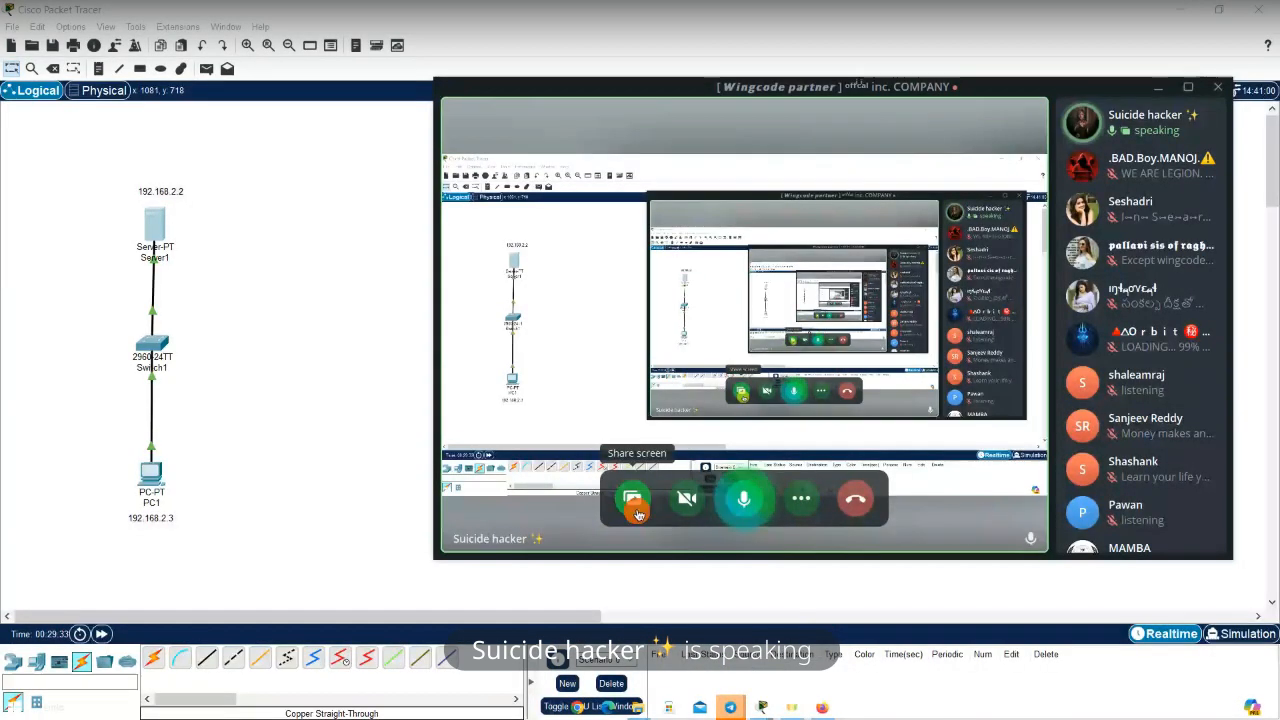
click(628, 494)
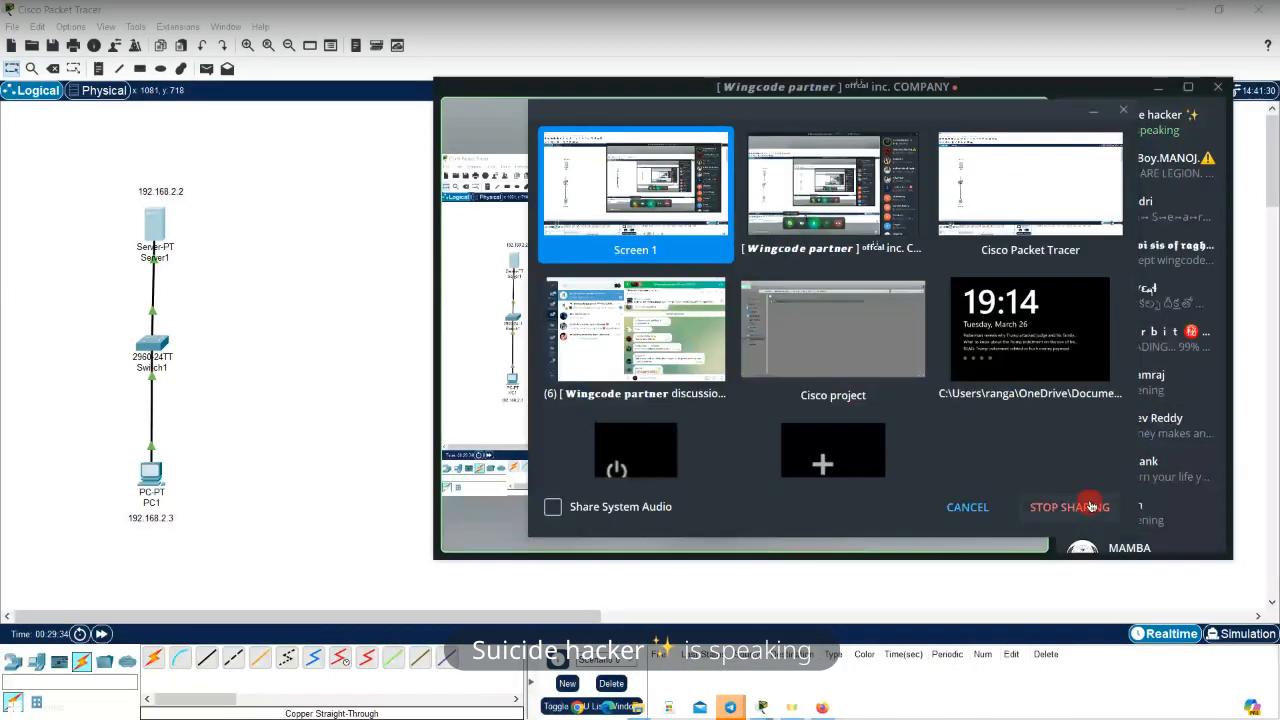
click(1092, 507)
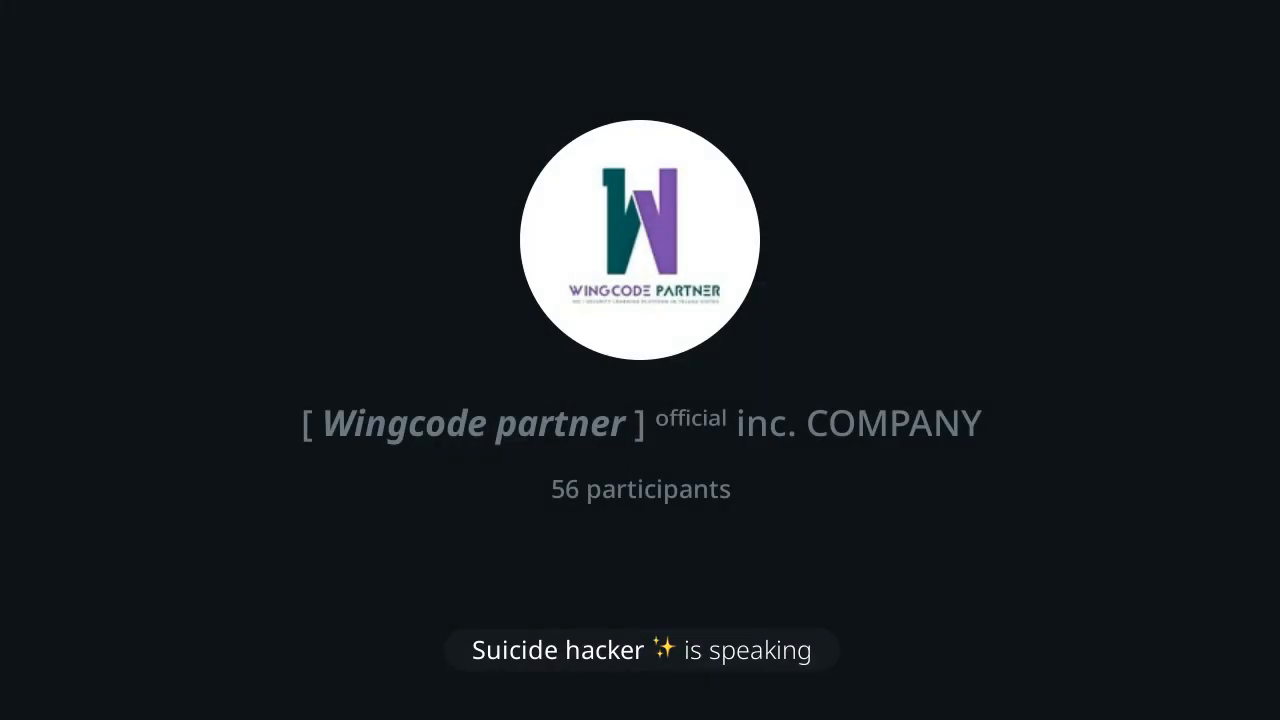